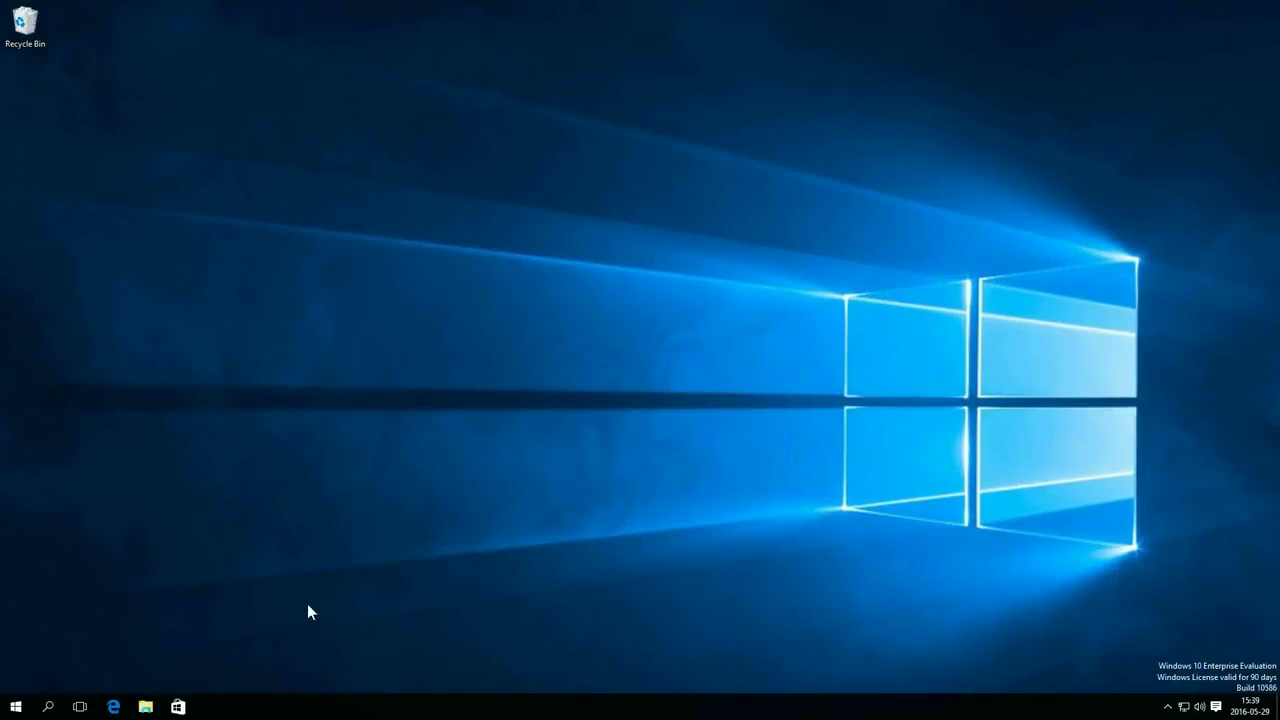
Launch Microsoft Edge from the taskbar, showing the qgis.org homepage offering QGIS 2.14.3
click(113, 706)
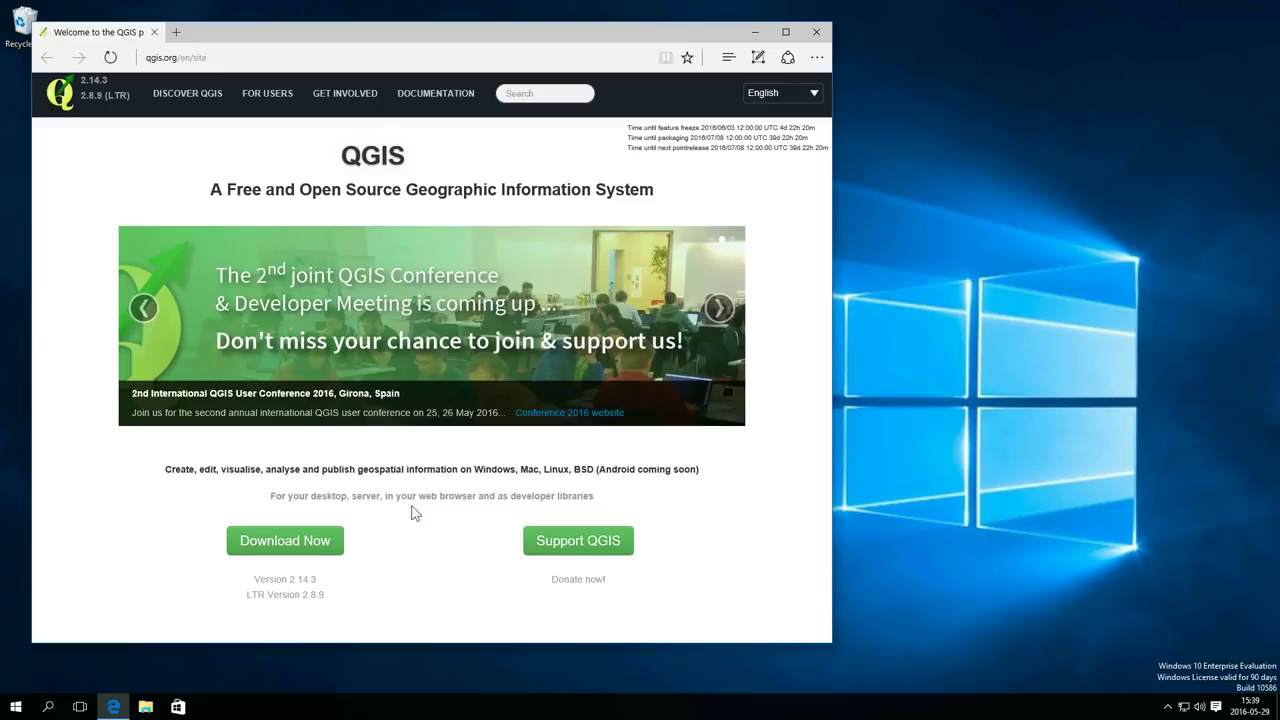
Download QGIS-OSGeo4W-2.14.3-1-Setup-x86_64.exe, the 64-bit 2.14 standalone installer, from the Download page
click(306, 540)
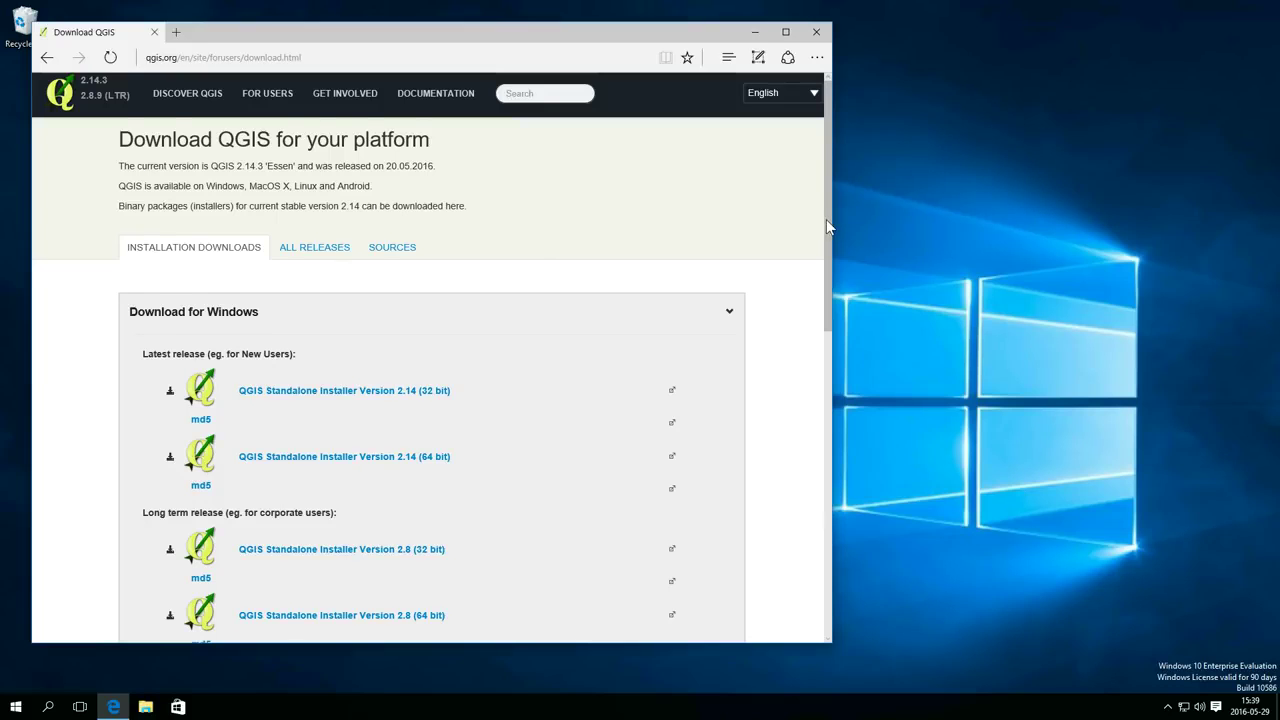
drag(826, 219, 831, 419)
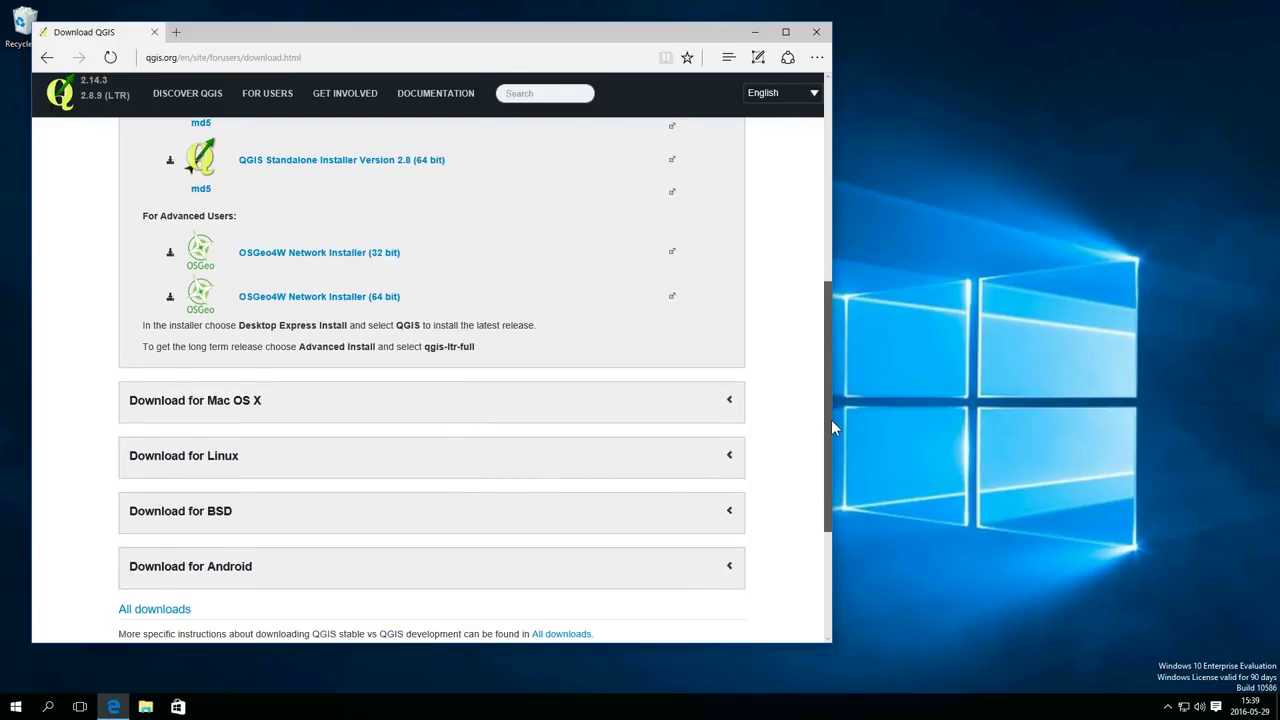
drag(831, 419, 833, 294)
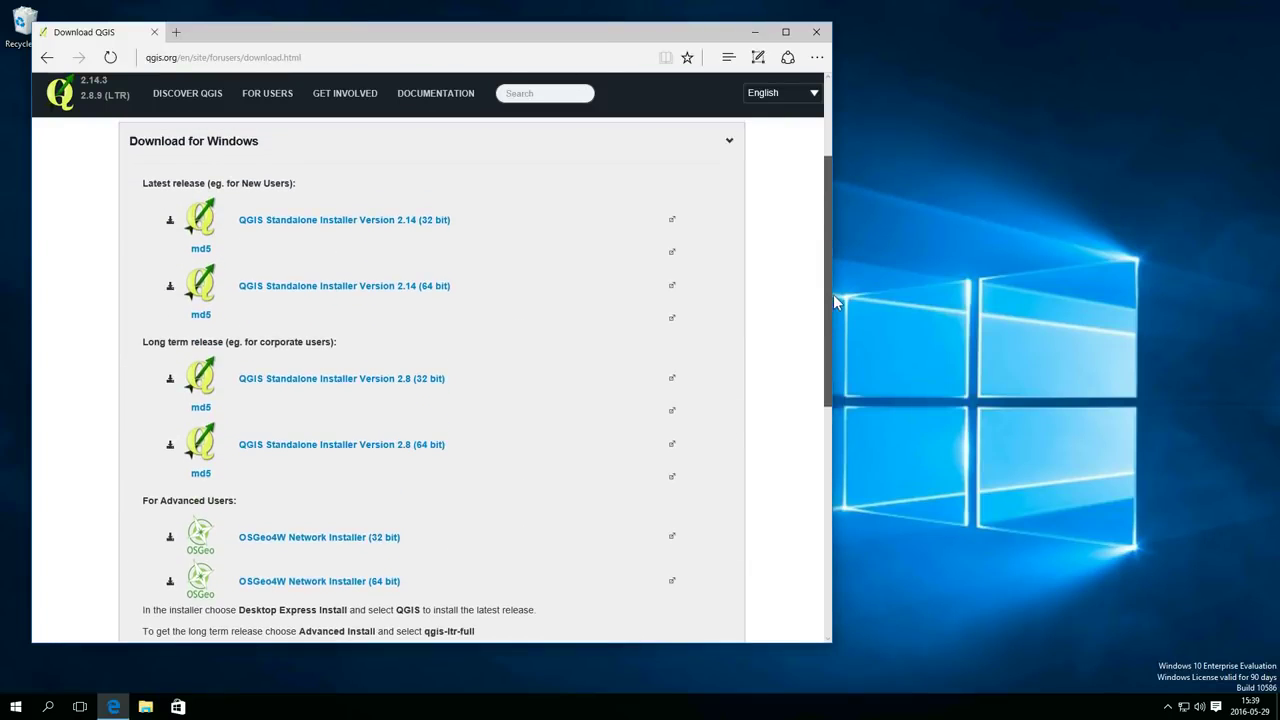
click(353, 288)
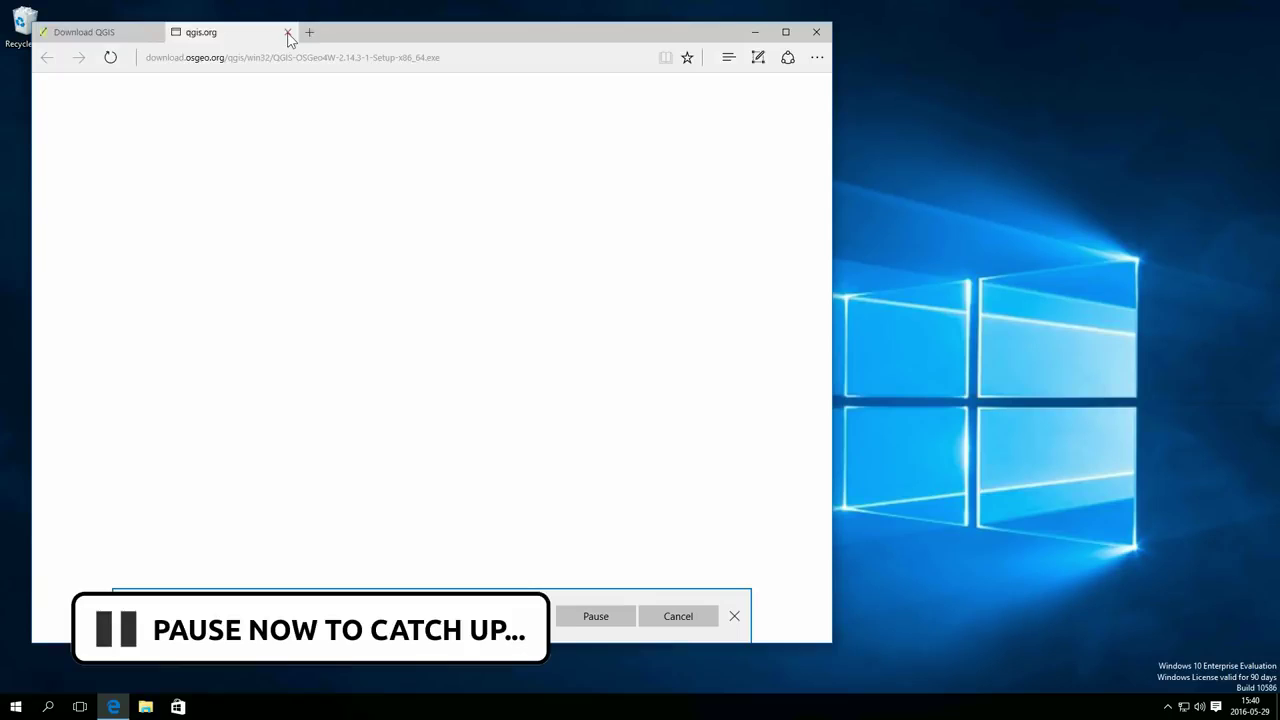
Close the blank tab, browse the Donations and Get Involved pages, then run the downloaded installer
click(288, 33)
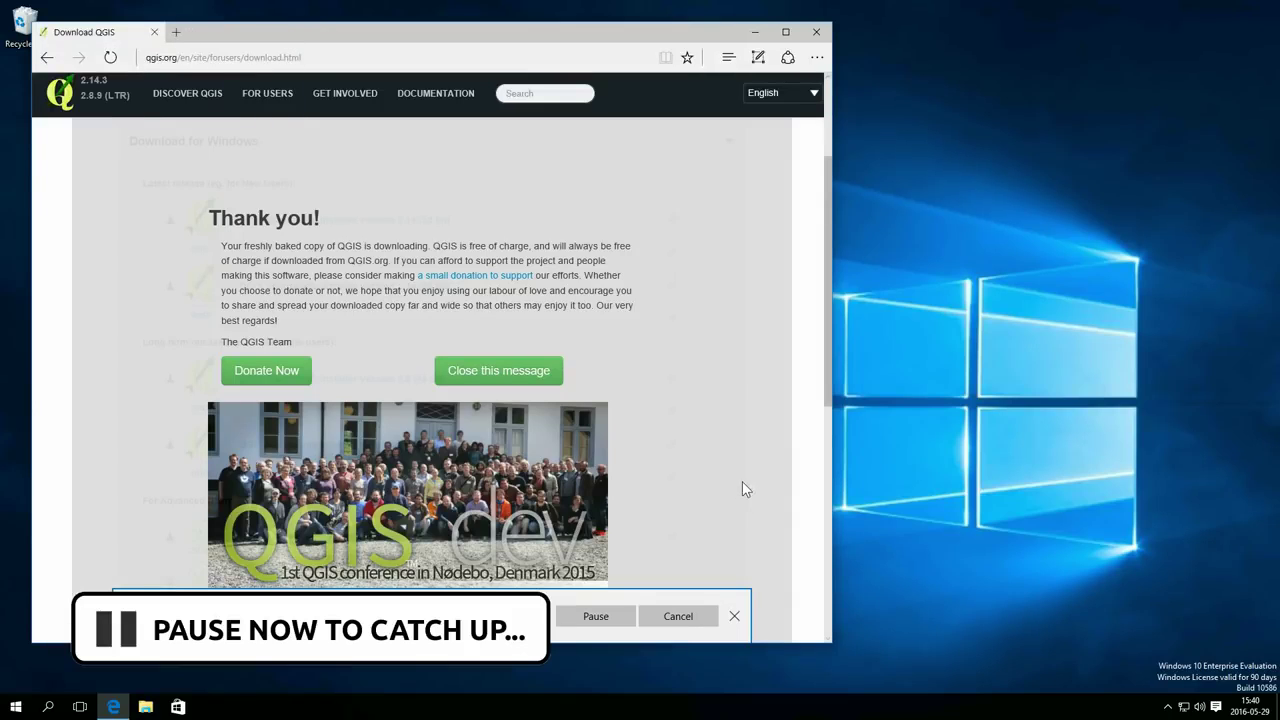
click(736, 617)
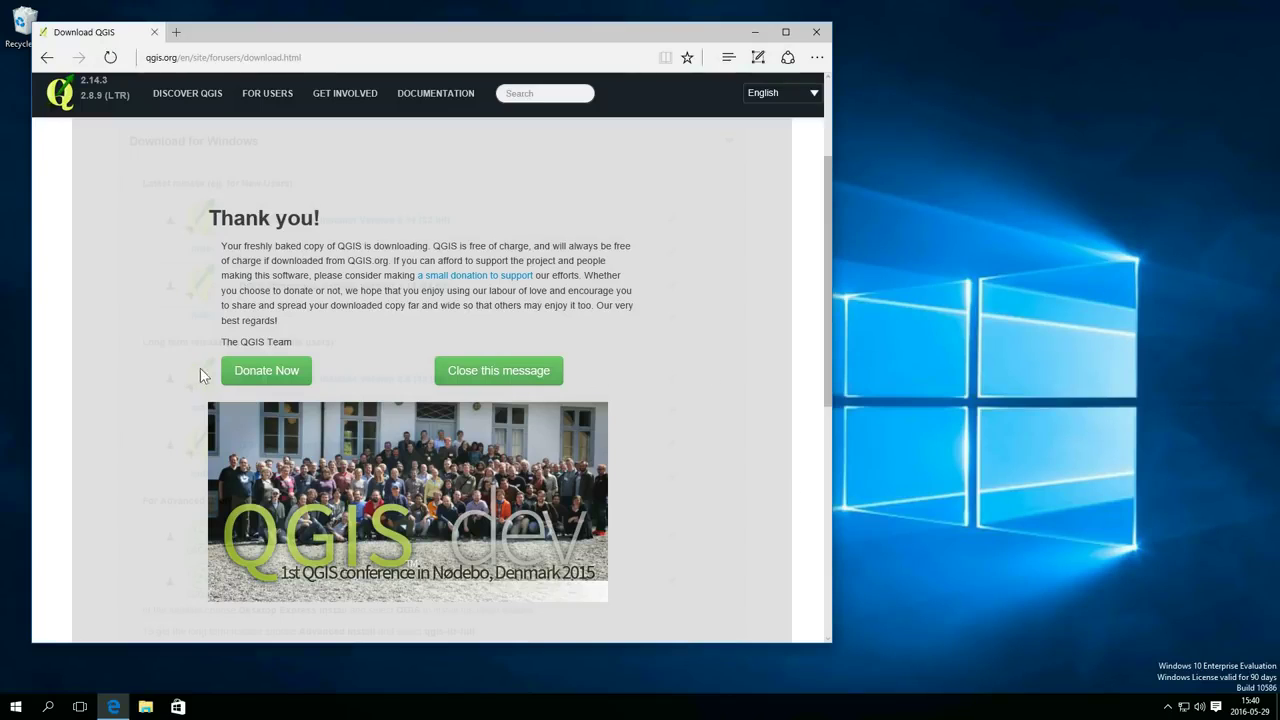
click(249, 376)
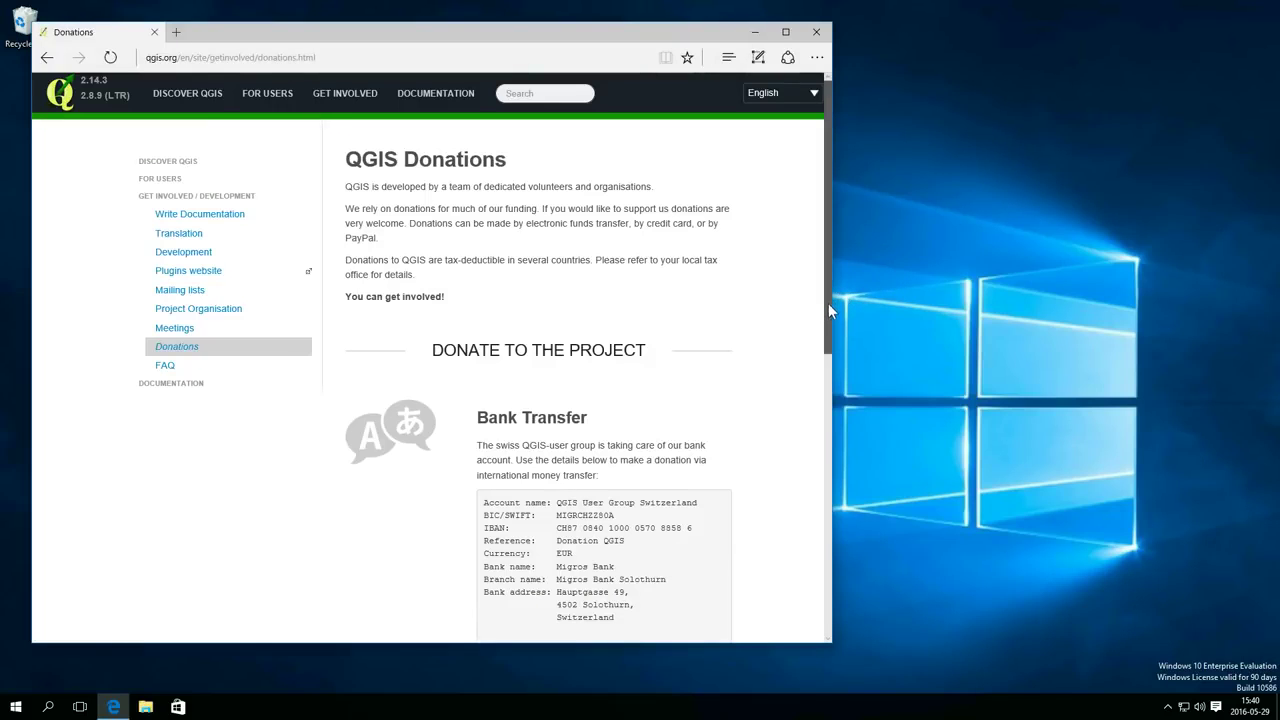
drag(828, 308, 842, 540)
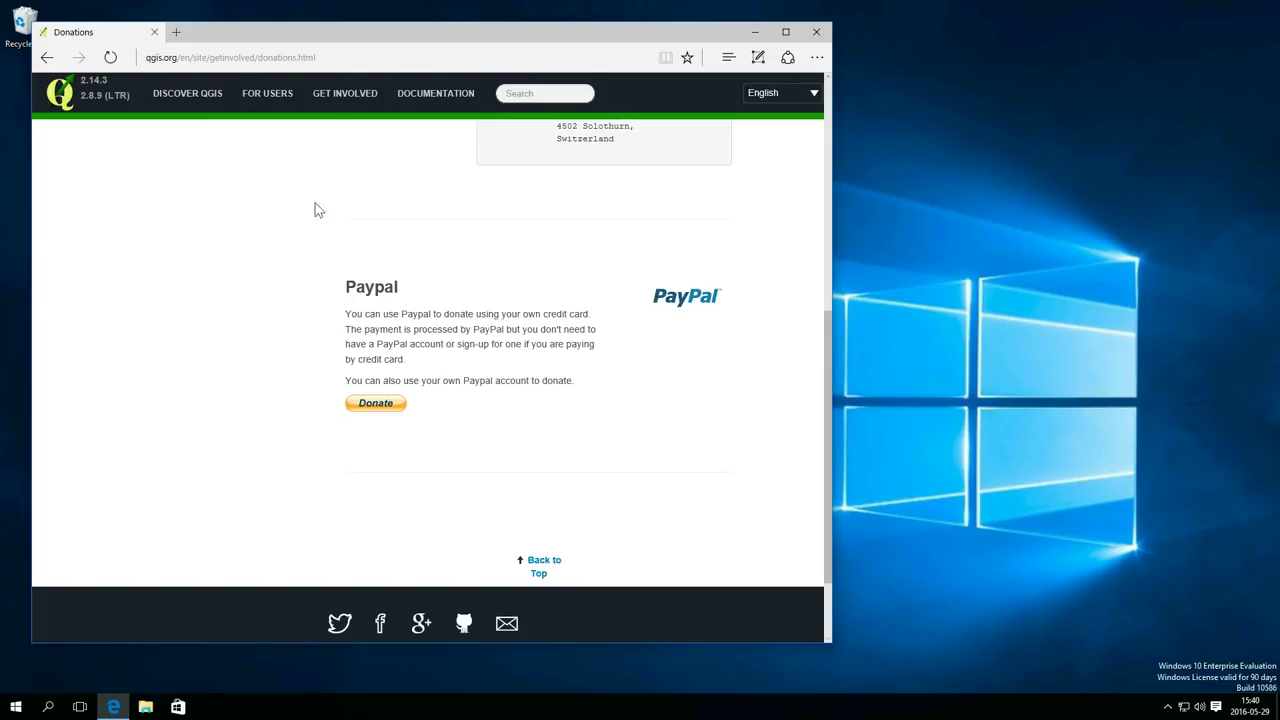
click(344, 93)
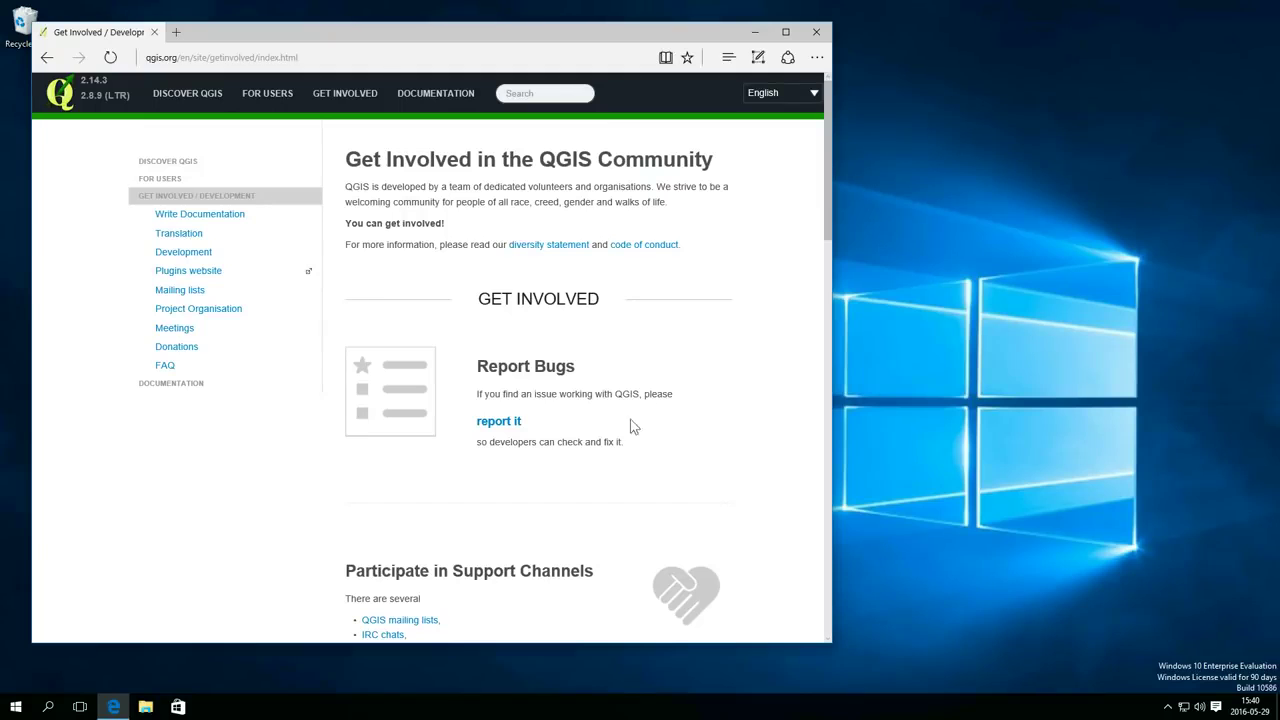
drag(827, 228, 837, 511)
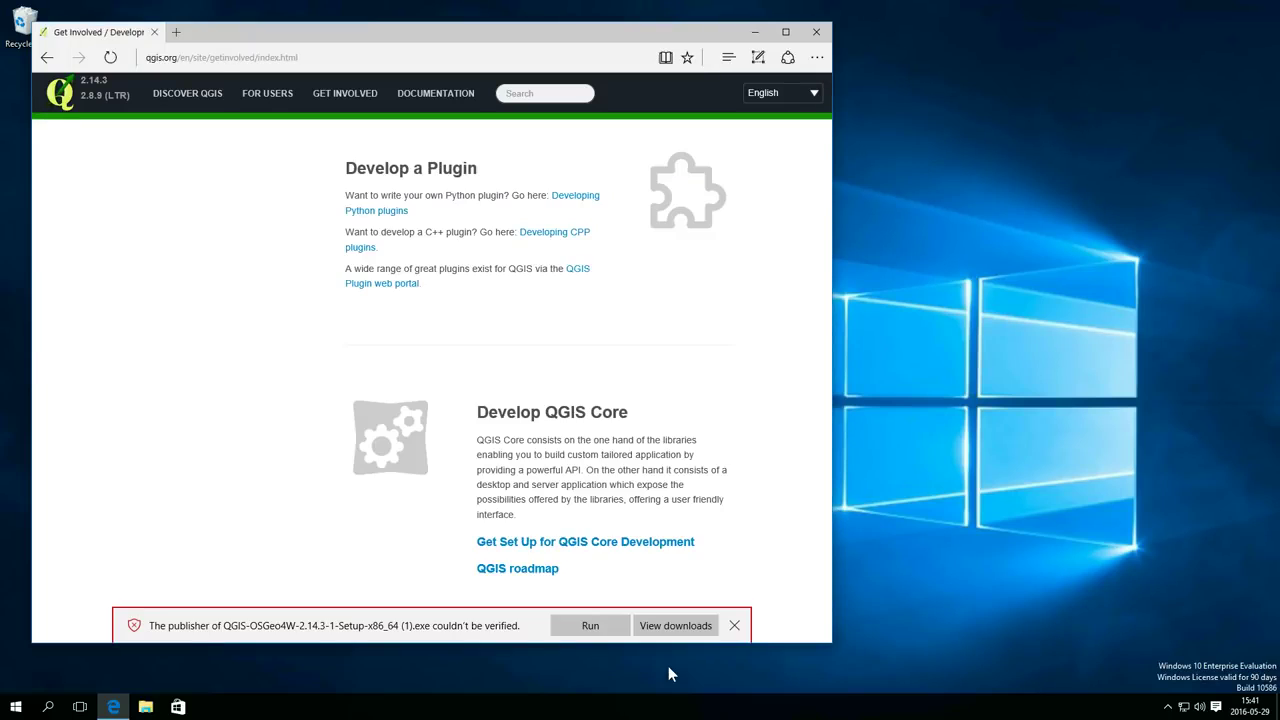
click(590, 626)
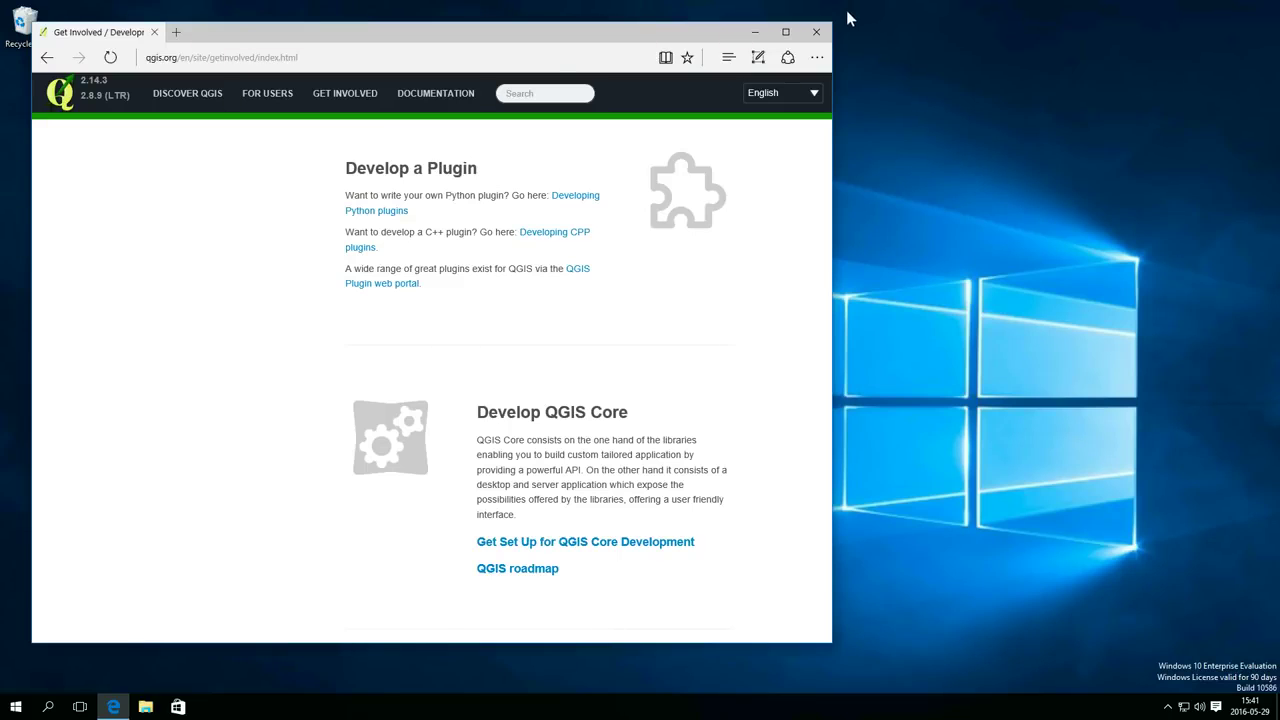
Install QGIS Essen 2.14.3 to the default location without sample data, accepting the licence
click(818, 33)
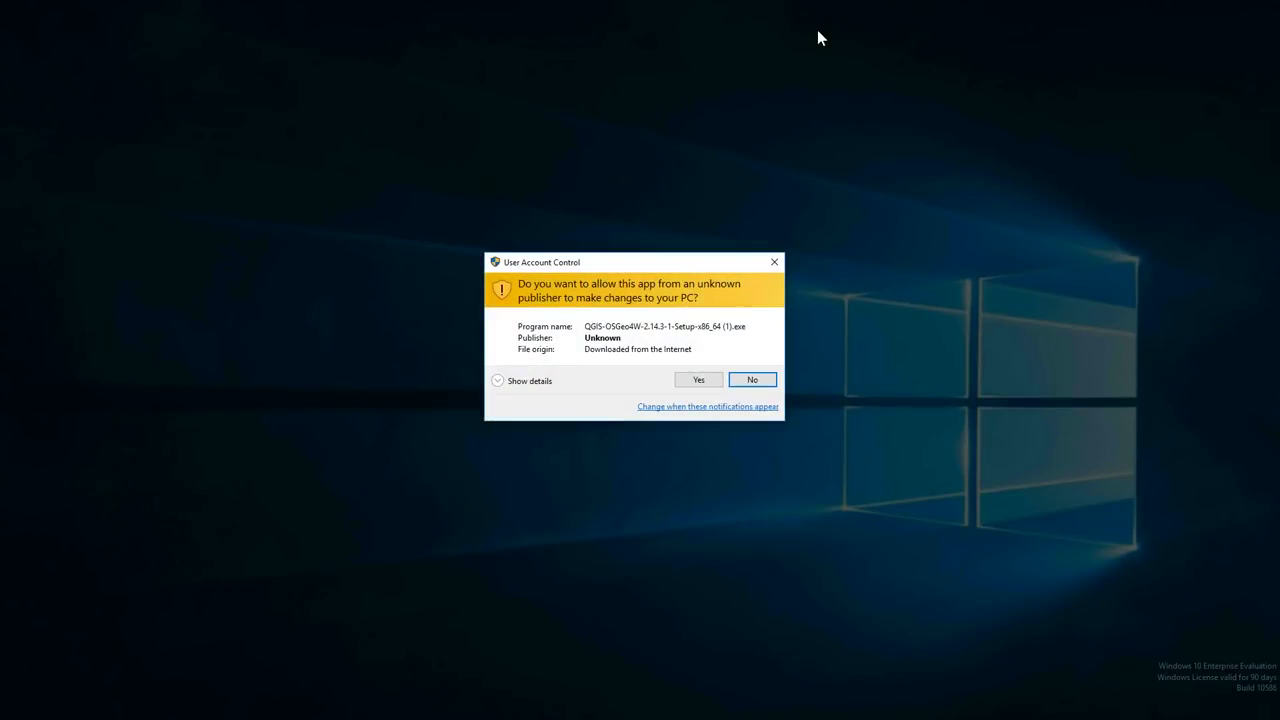
click(687, 383)
click(710, 460)
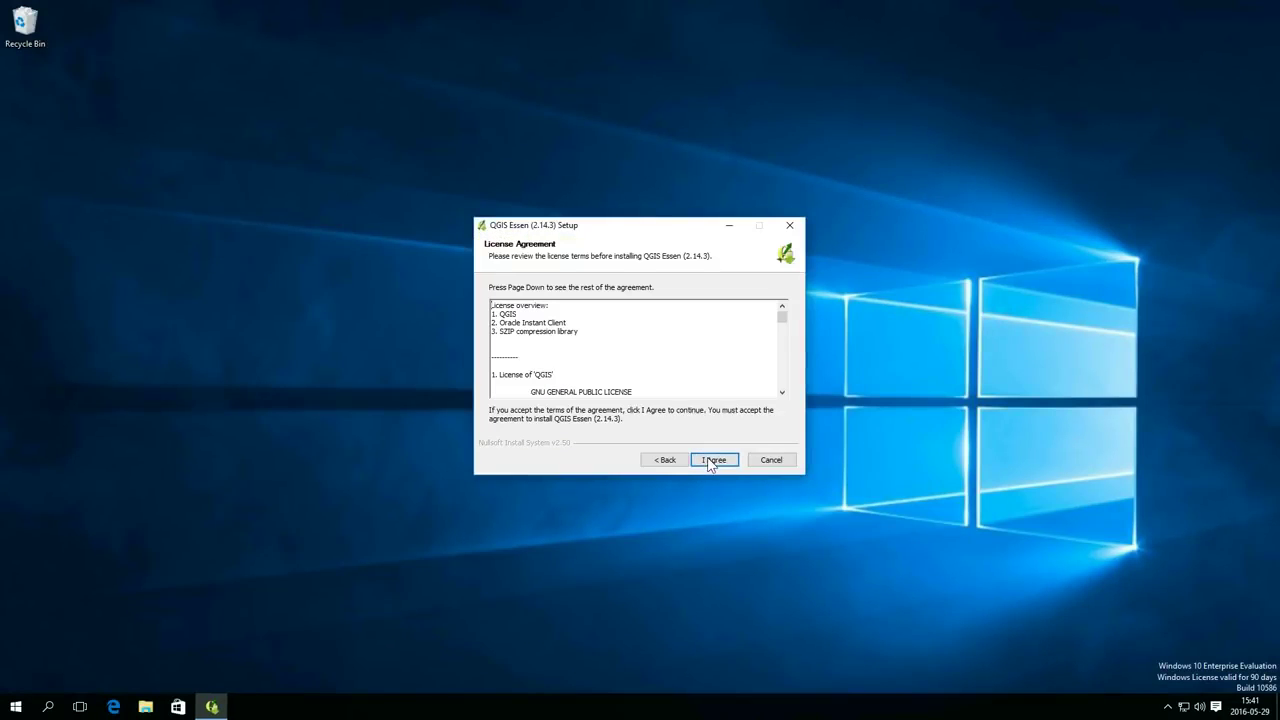
click(712, 461)
click(713, 461)
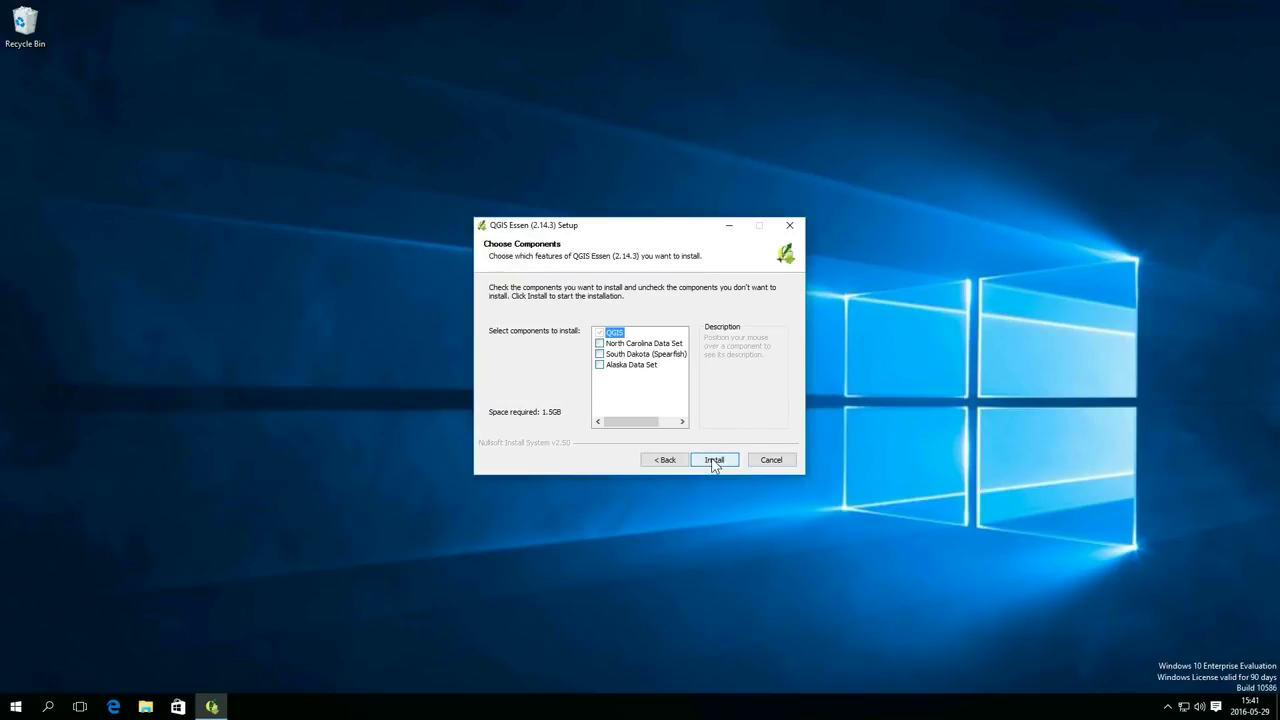
click(713, 461)
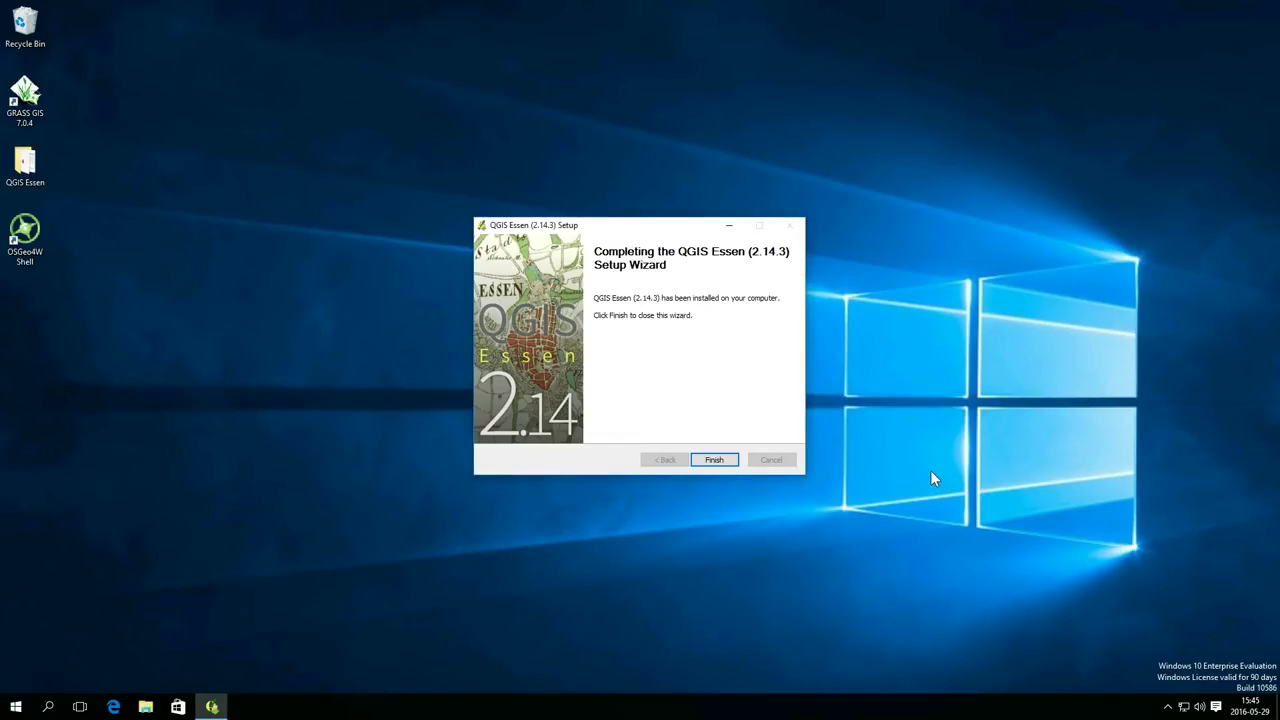
click(729, 459)
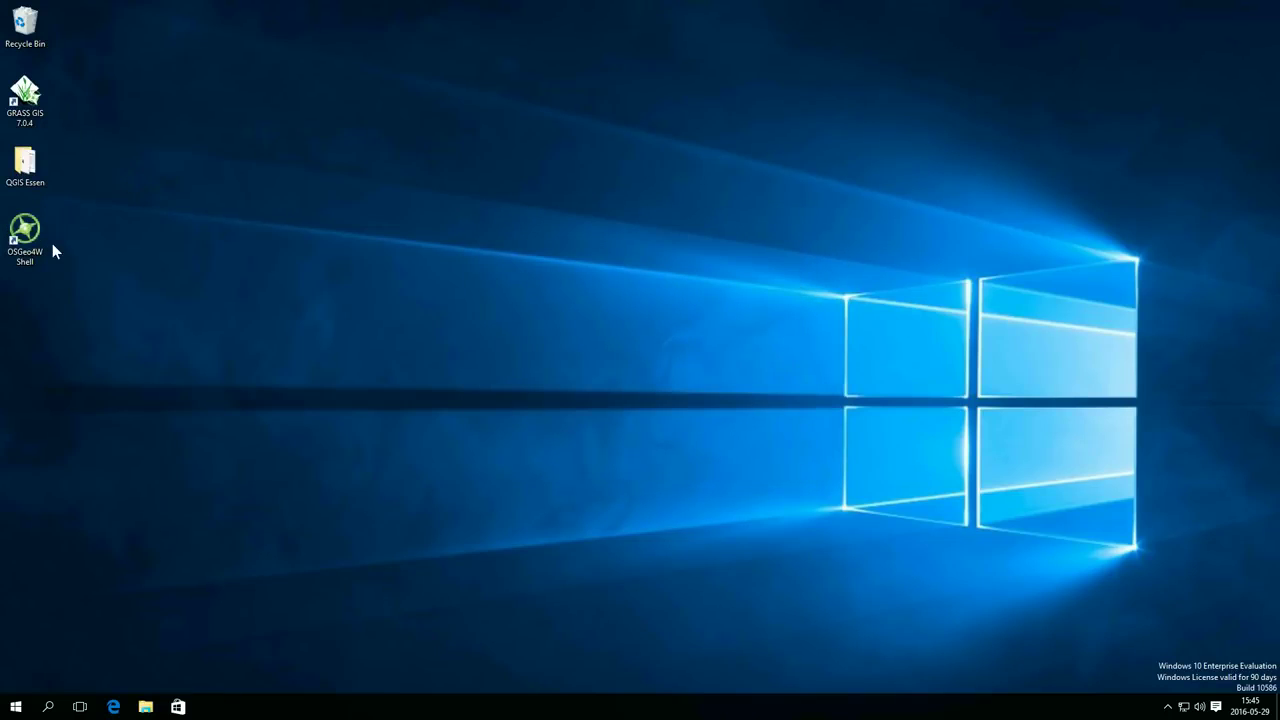
Pin QGIS Desktop 2.14.3 from the QGIS Essen folder to Start and bin the desktop shortcuts
double_click(30, 165)
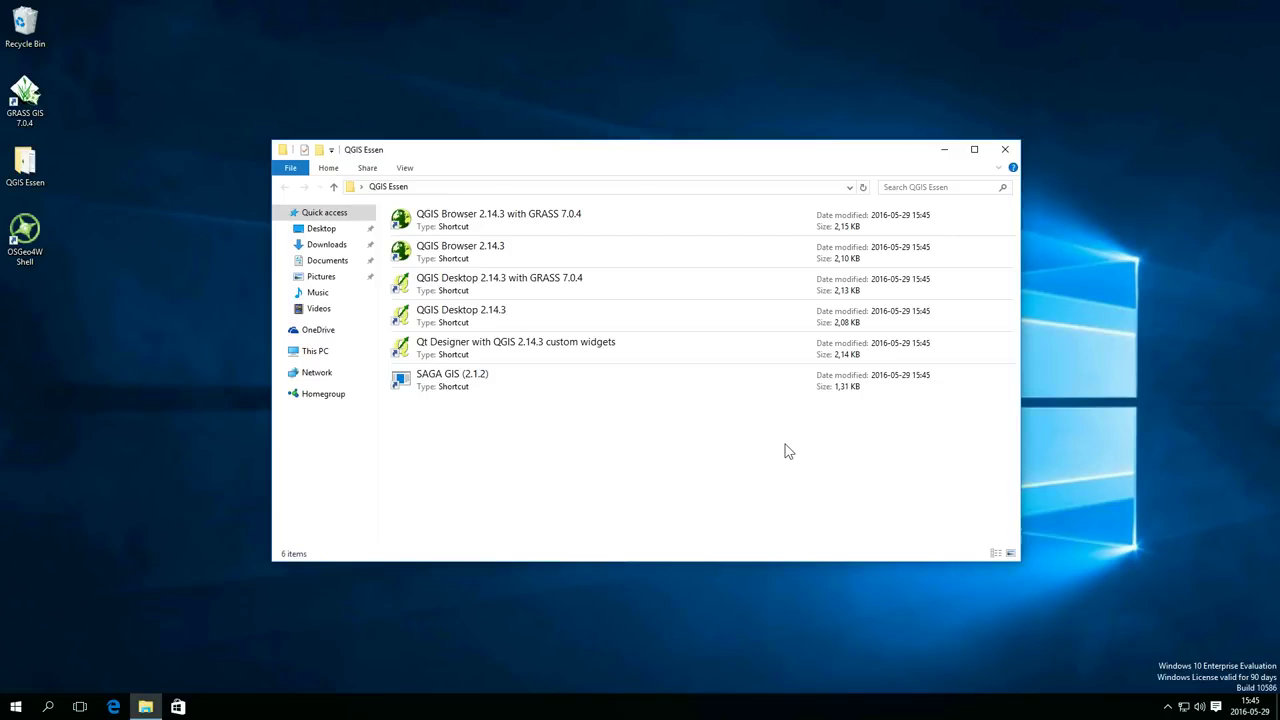
right_click(473, 316)
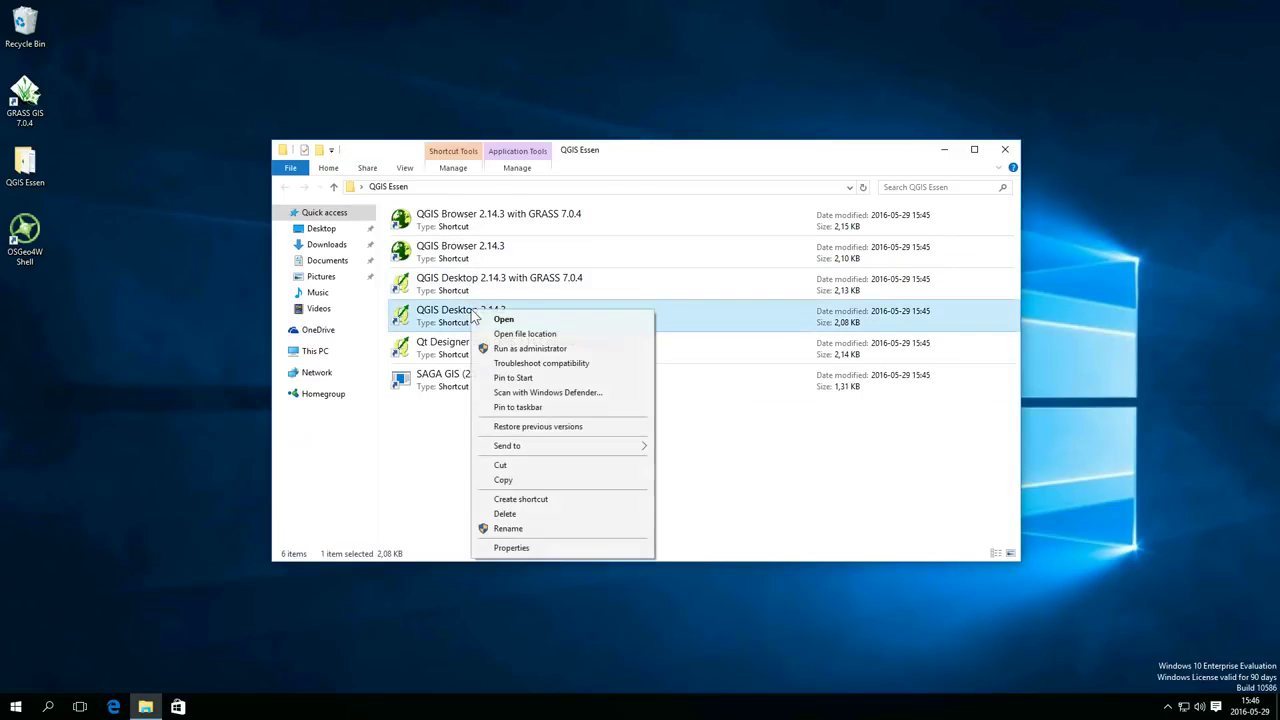
click(513, 378)
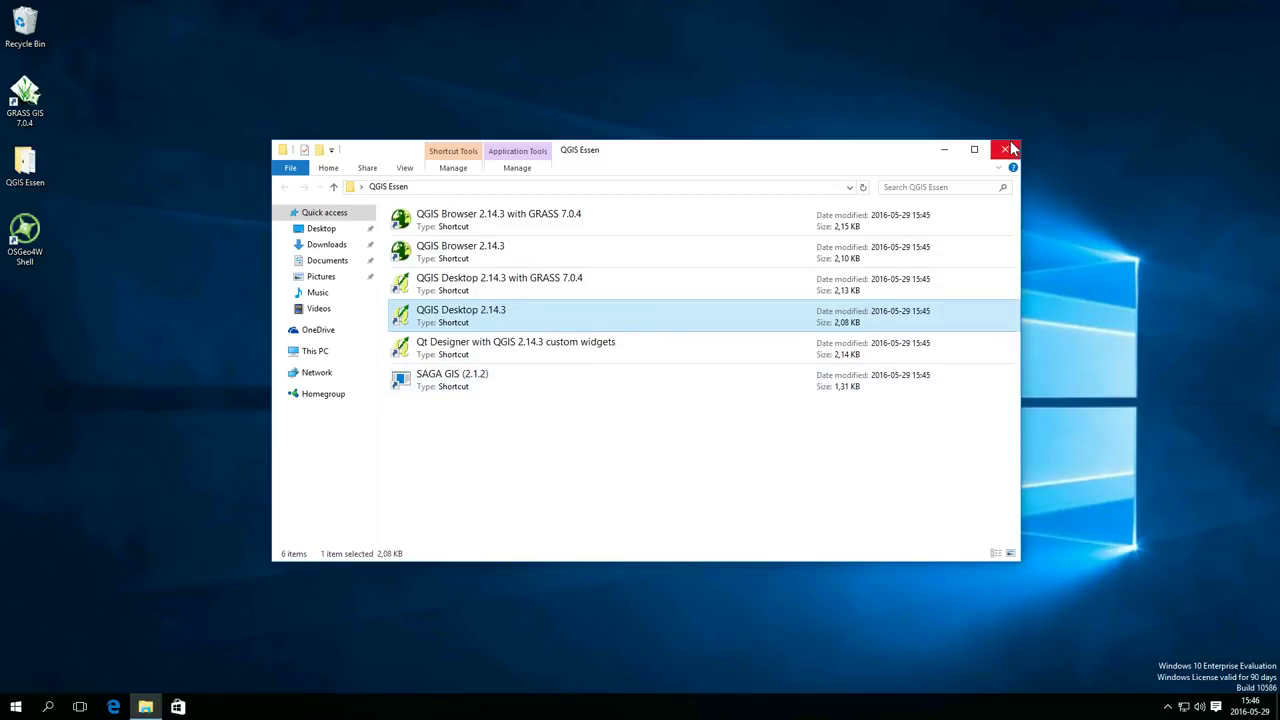
click(1005, 149)
drag(95, 400, 25, 20)
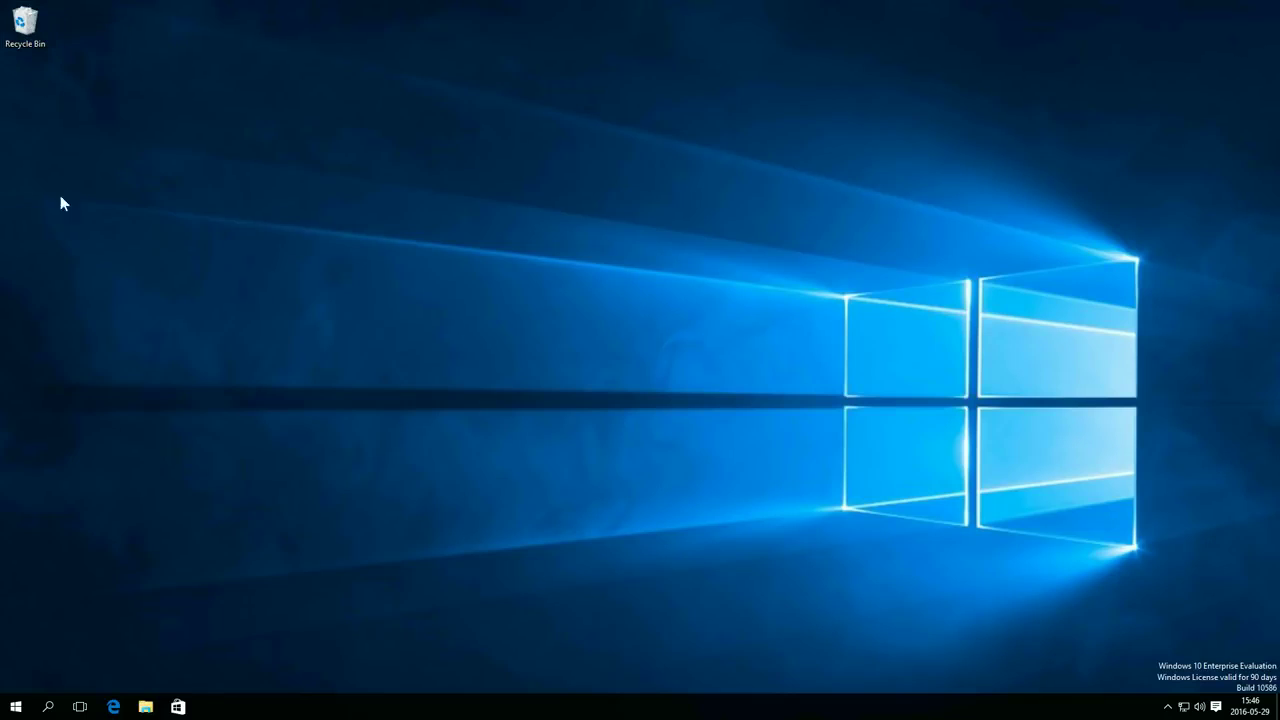
Start QGIS Desktop 2.14.3 from the Start menu, saving an SSL server exception for the update server
click(16, 706)
scroll(340, 553, down, 1)
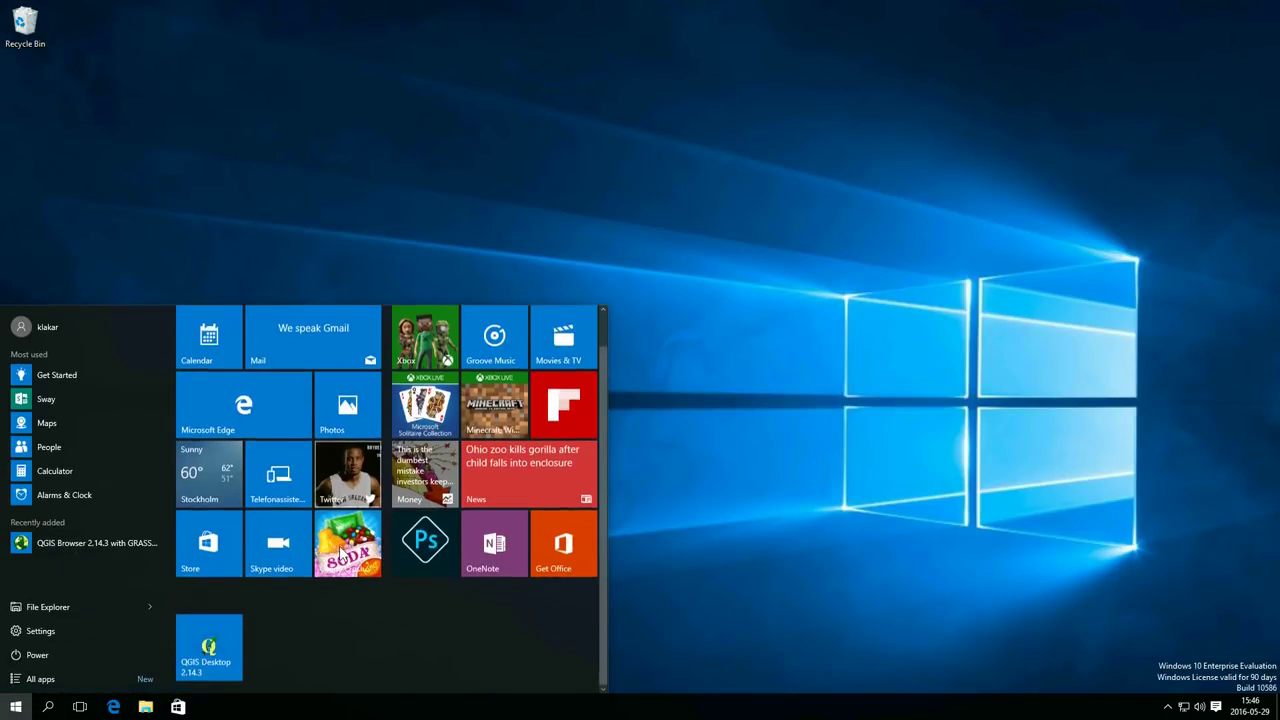
click(227, 643)
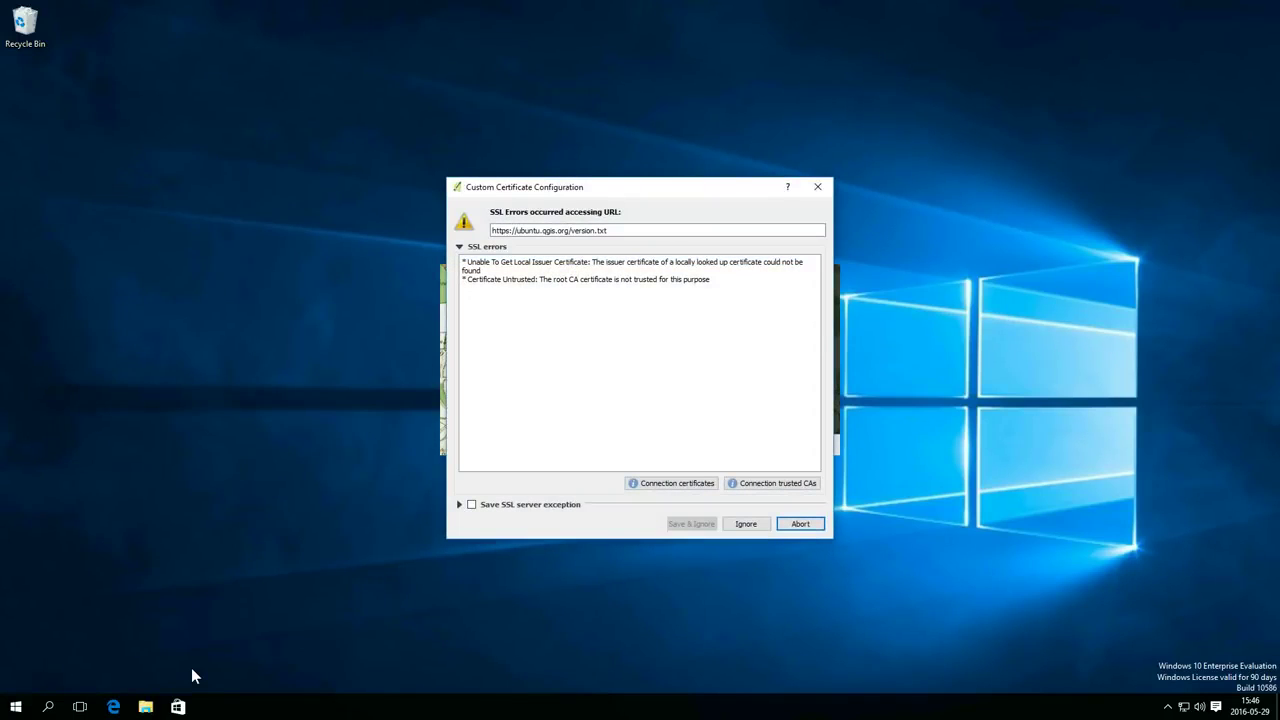
click(472, 505)
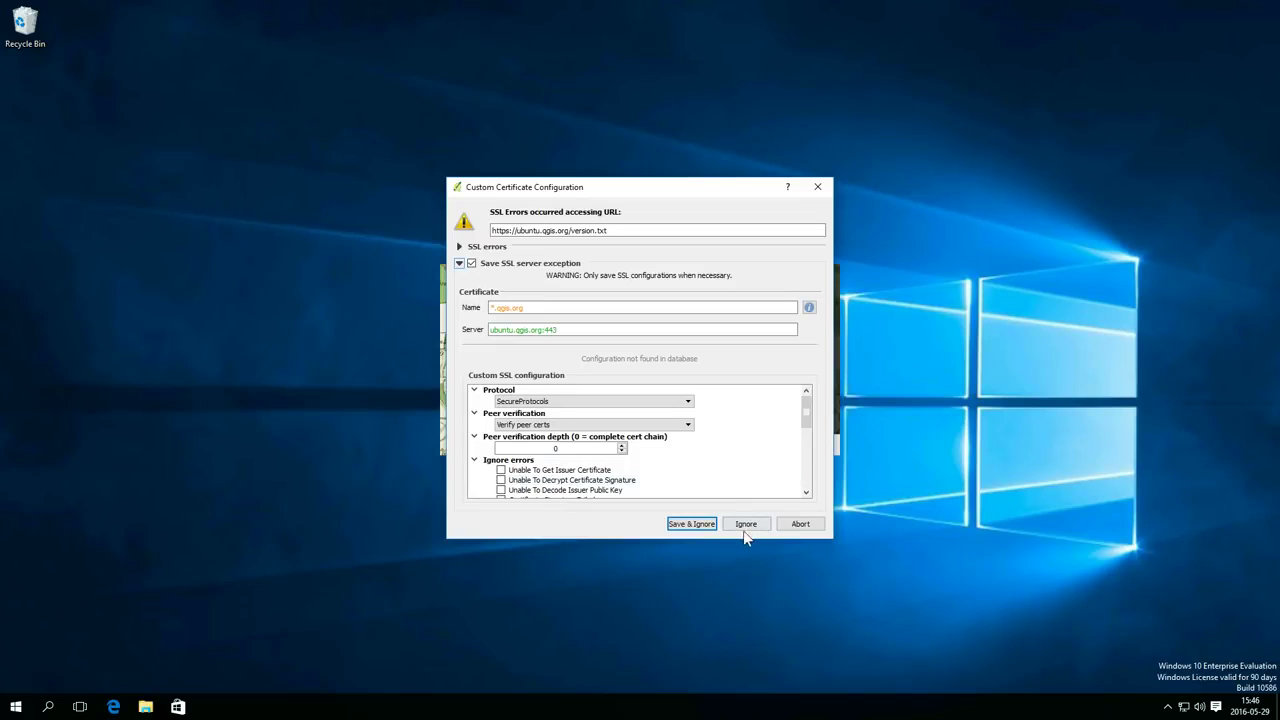
click(695, 524)
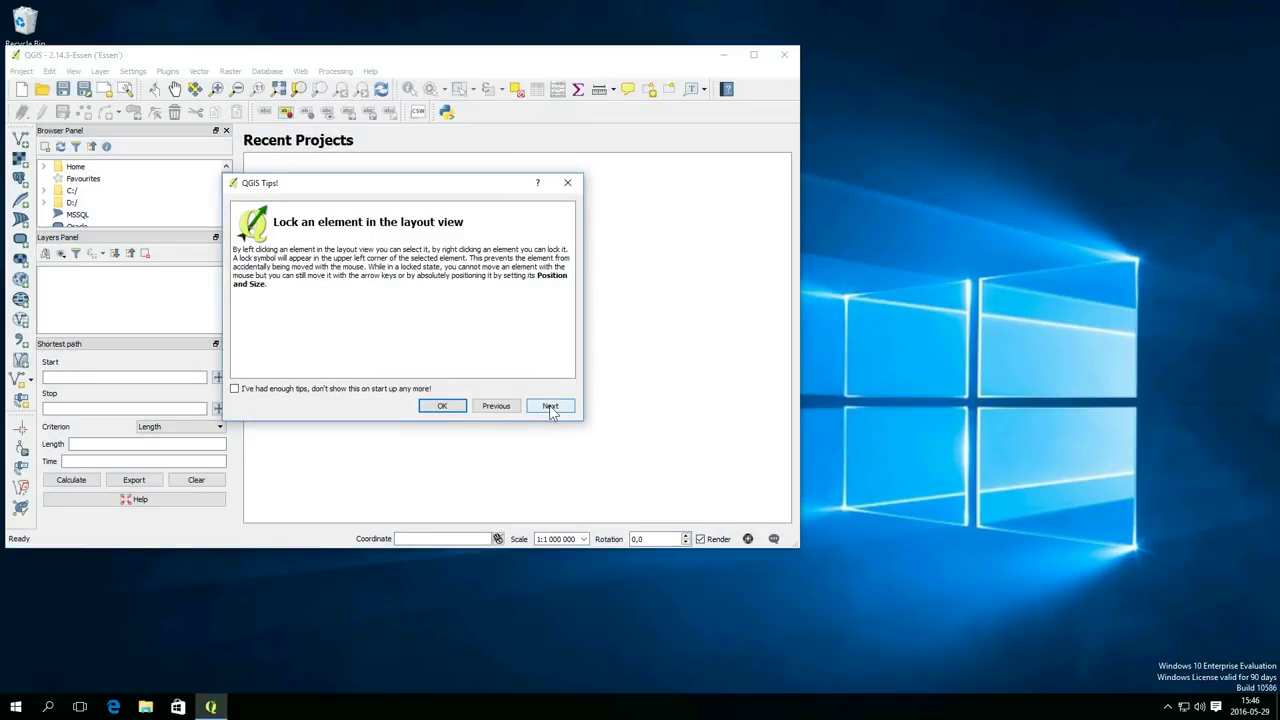
Page through four startup tips and close the tips window
click(550, 406)
click(550, 406)
click(550, 406)
click(550, 406)
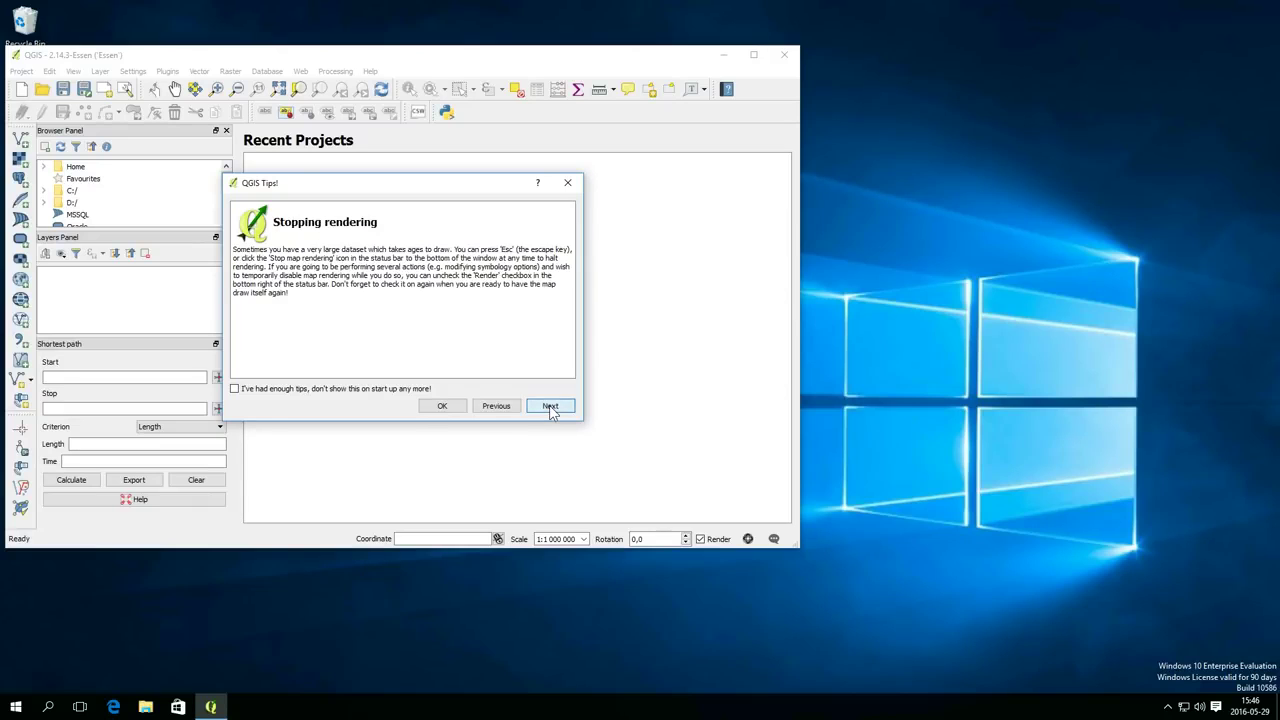
click(422, 400)
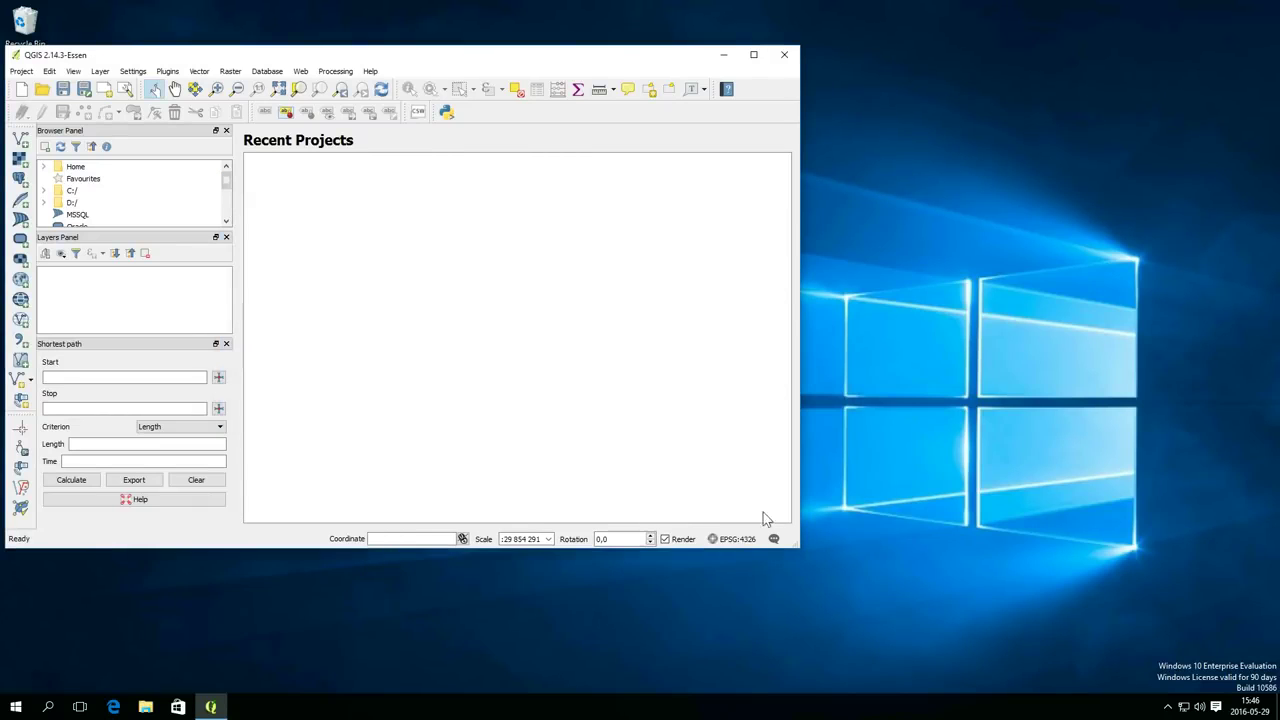
Maximize QGIS and move the Layers Panel around, returning it to the left side
click(754, 55)
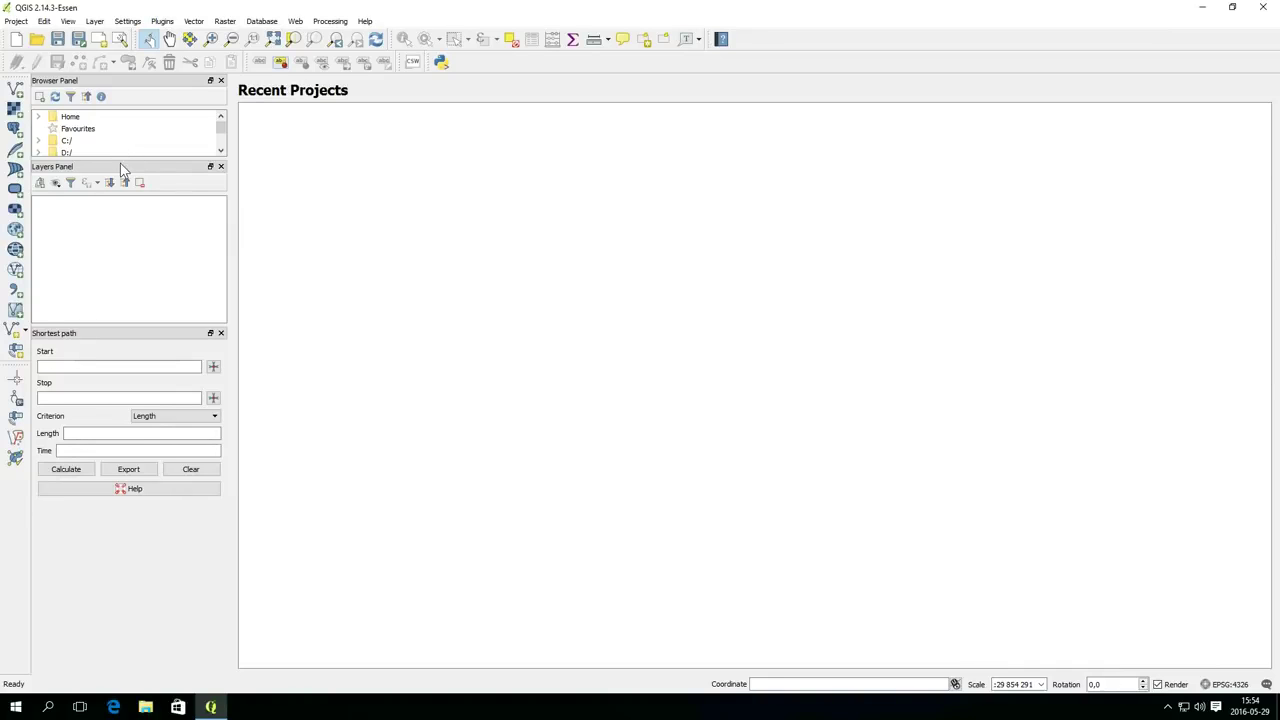
drag(120, 163, 596, 243)
drag(598, 474, 1243, 309)
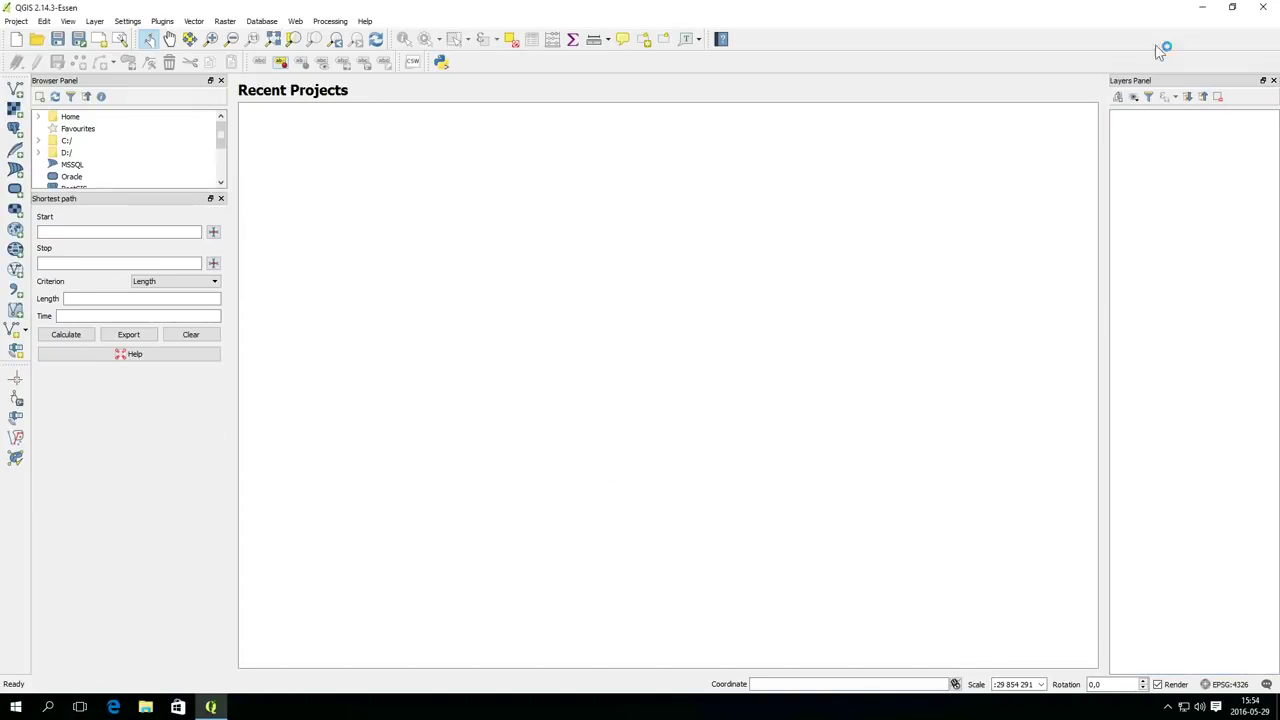
drag(1190, 84, 951, 294)
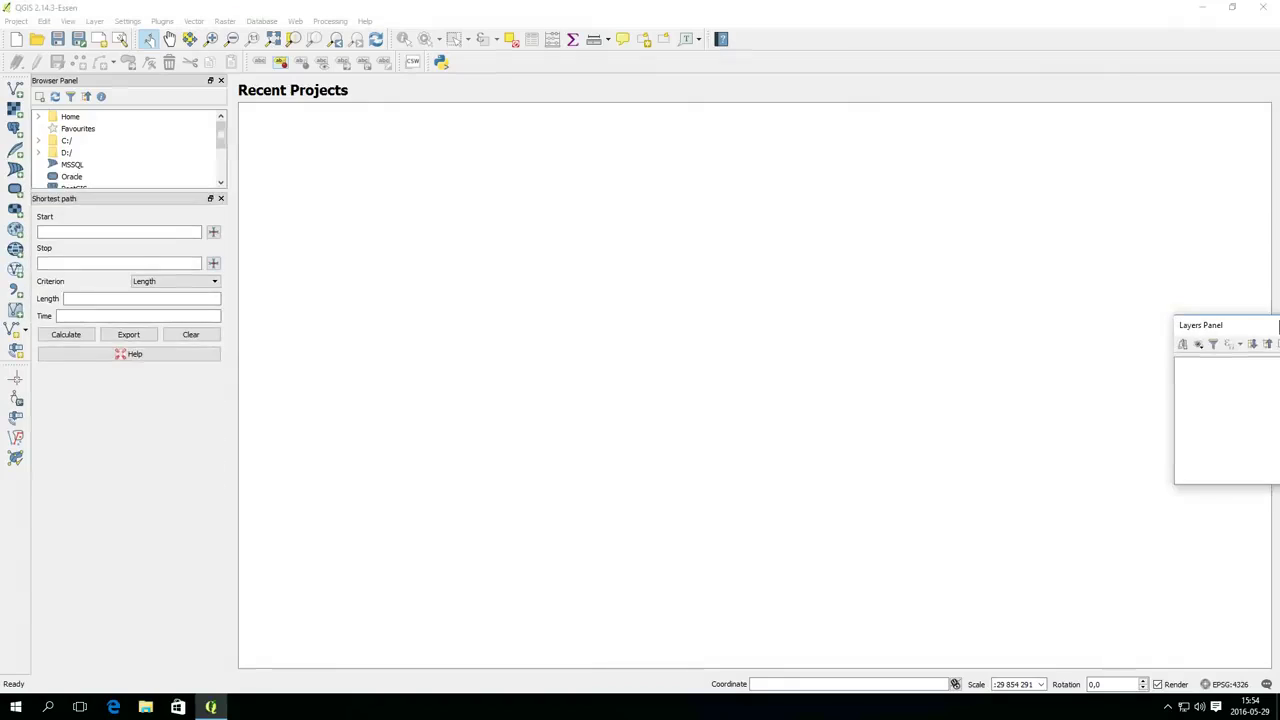
drag(1275, 328, 140, 143)
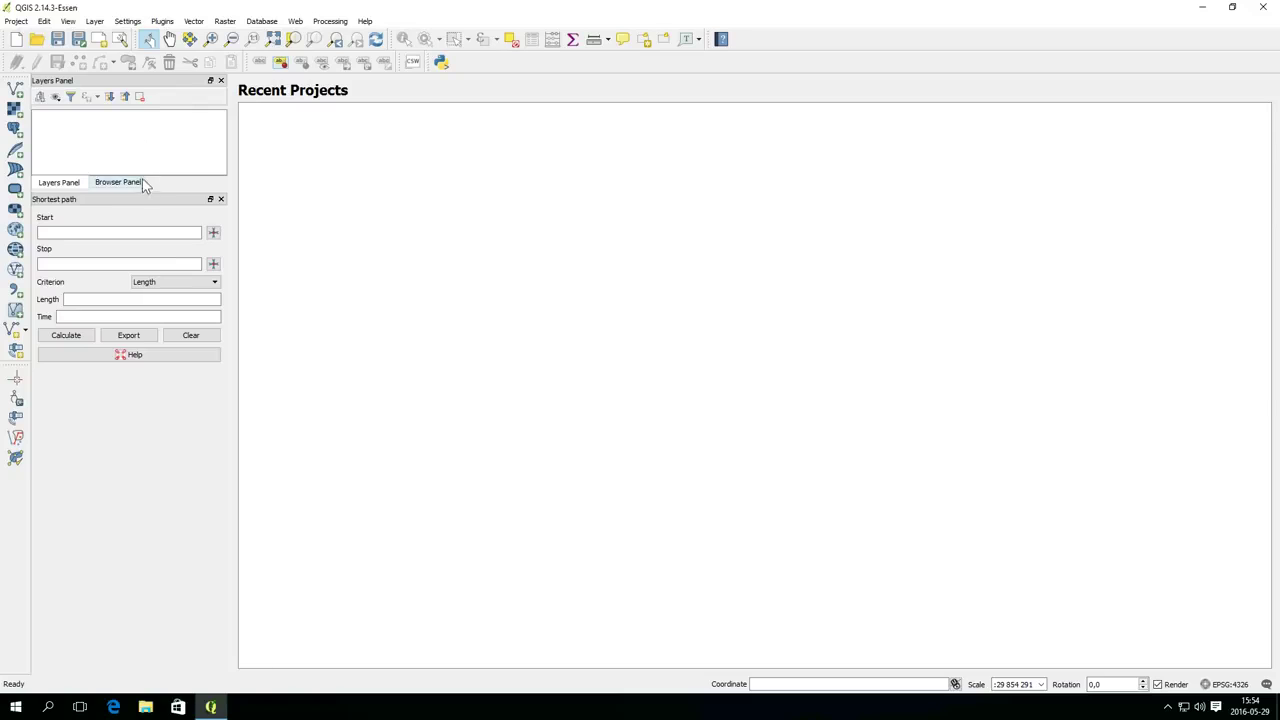
Enlarge the layers list, close the Shortest path panel, and check the Browser and Layers tabs
drag(143, 192, 134, 563)
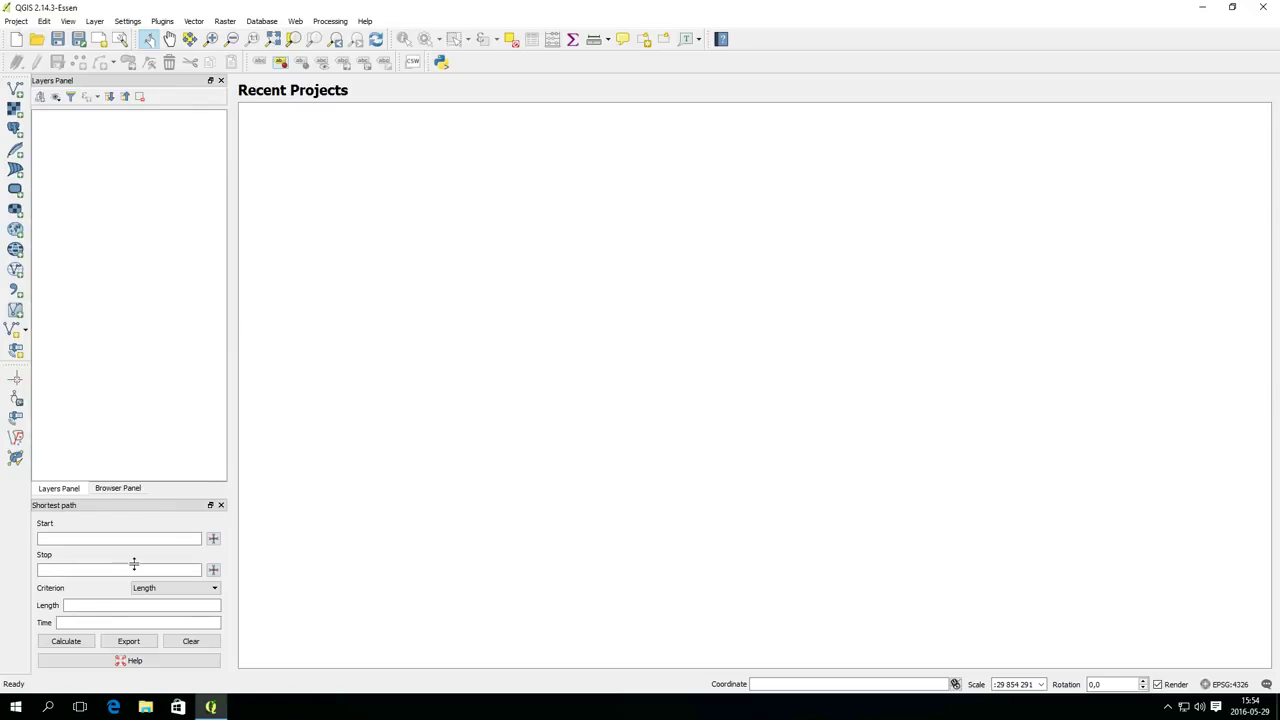
click(221, 505)
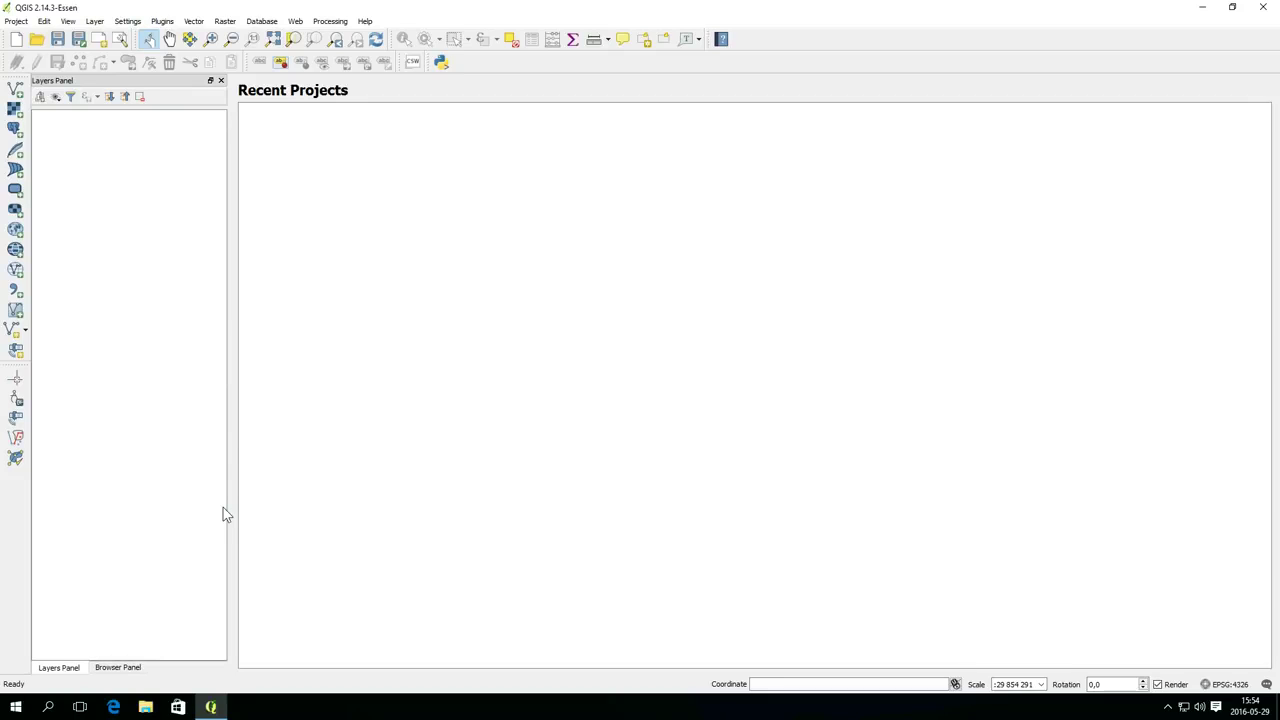
click(126, 667)
click(66, 670)
drag(16, 76, 13, 160)
drag(16, 88, 12, 400)
right_click(515, 75)
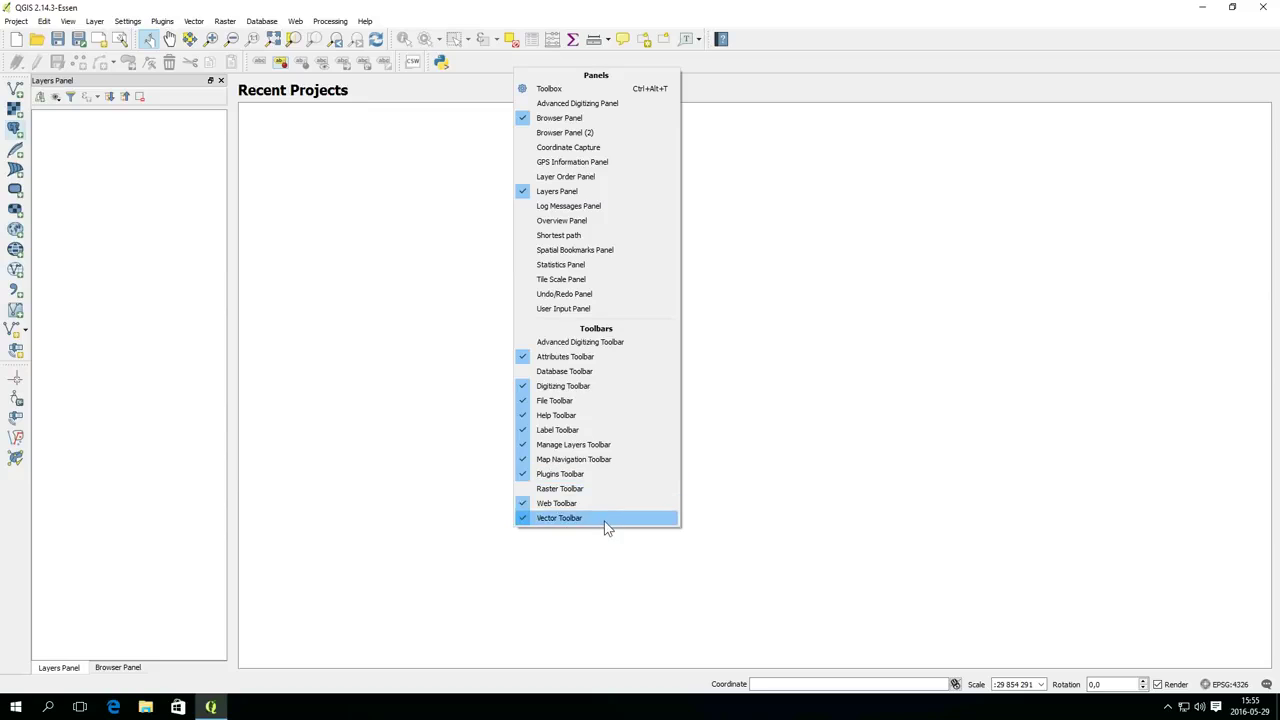
click(880, 72)
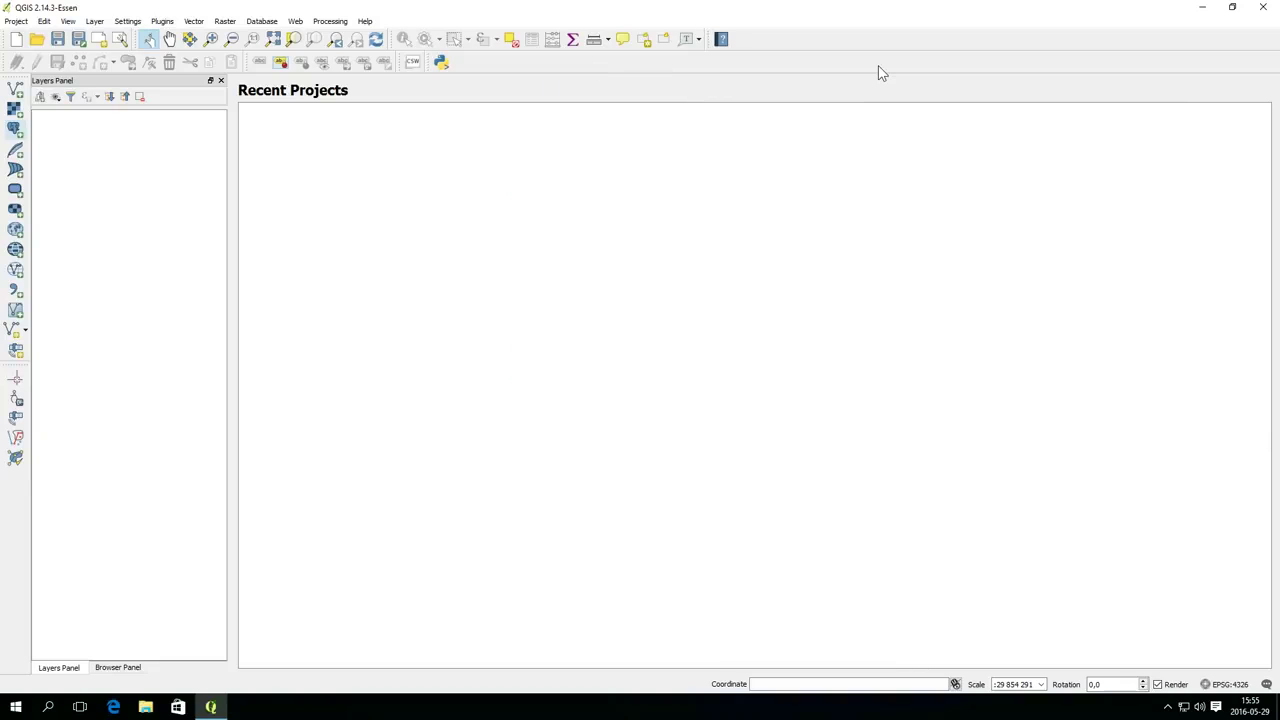
click(18, 21)
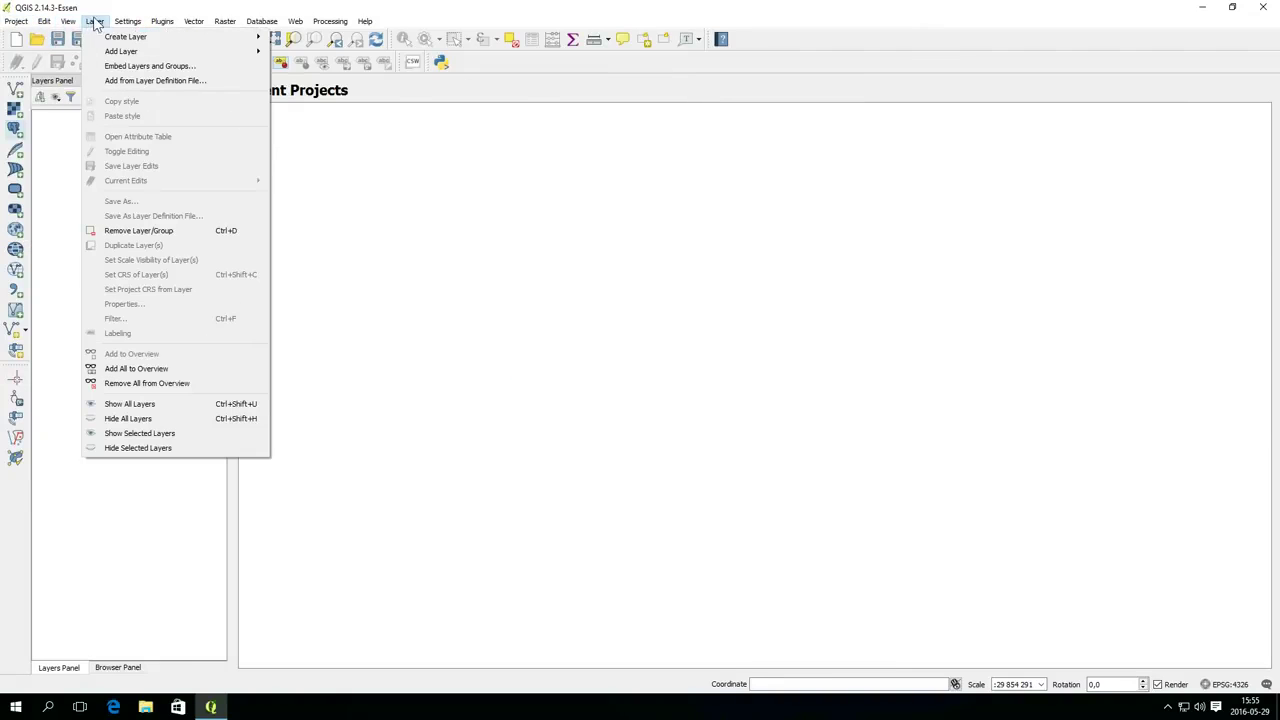
mouse_move(133, 24)
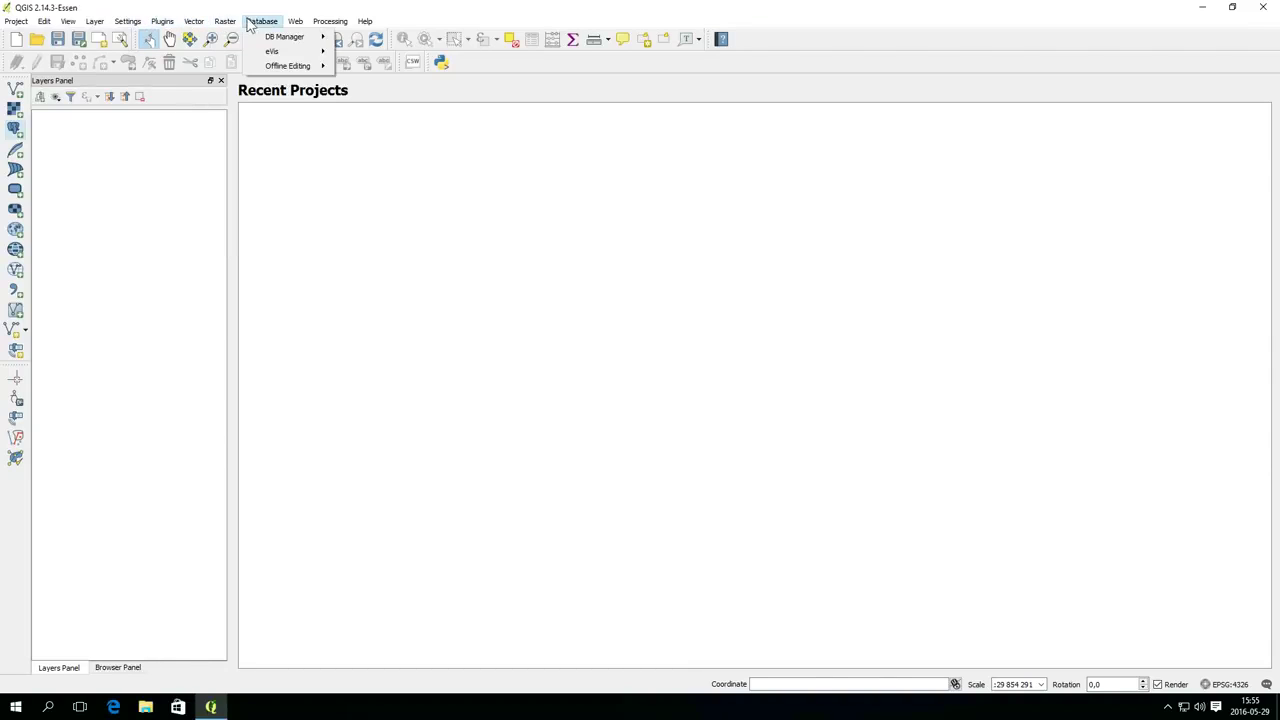
mouse_move(308, 26)
click(416, 27)
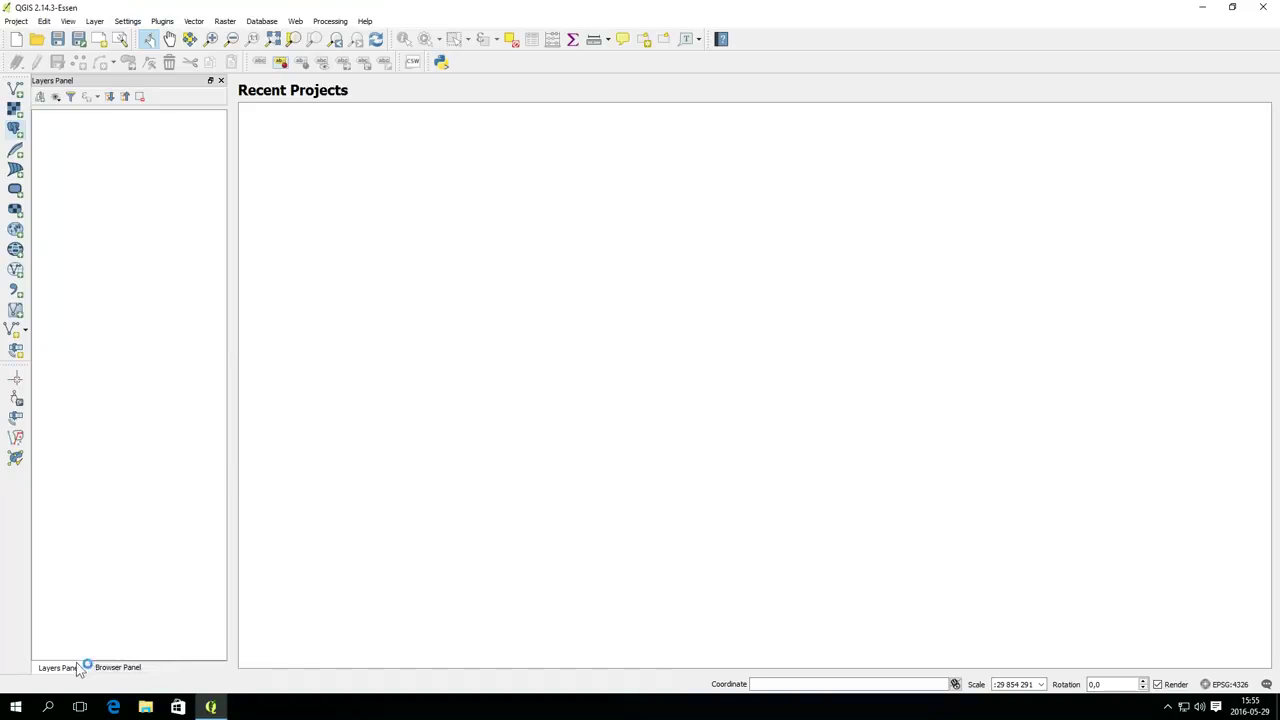
click(886, 684)
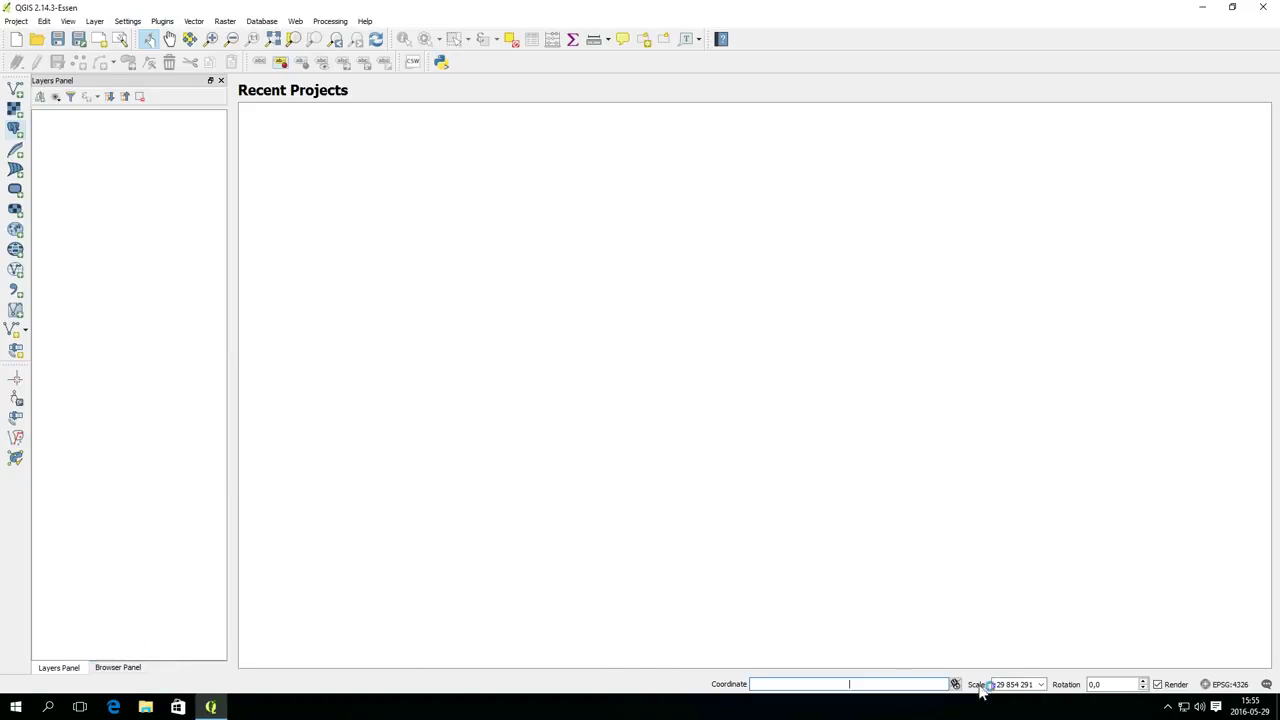
click(1266, 684)
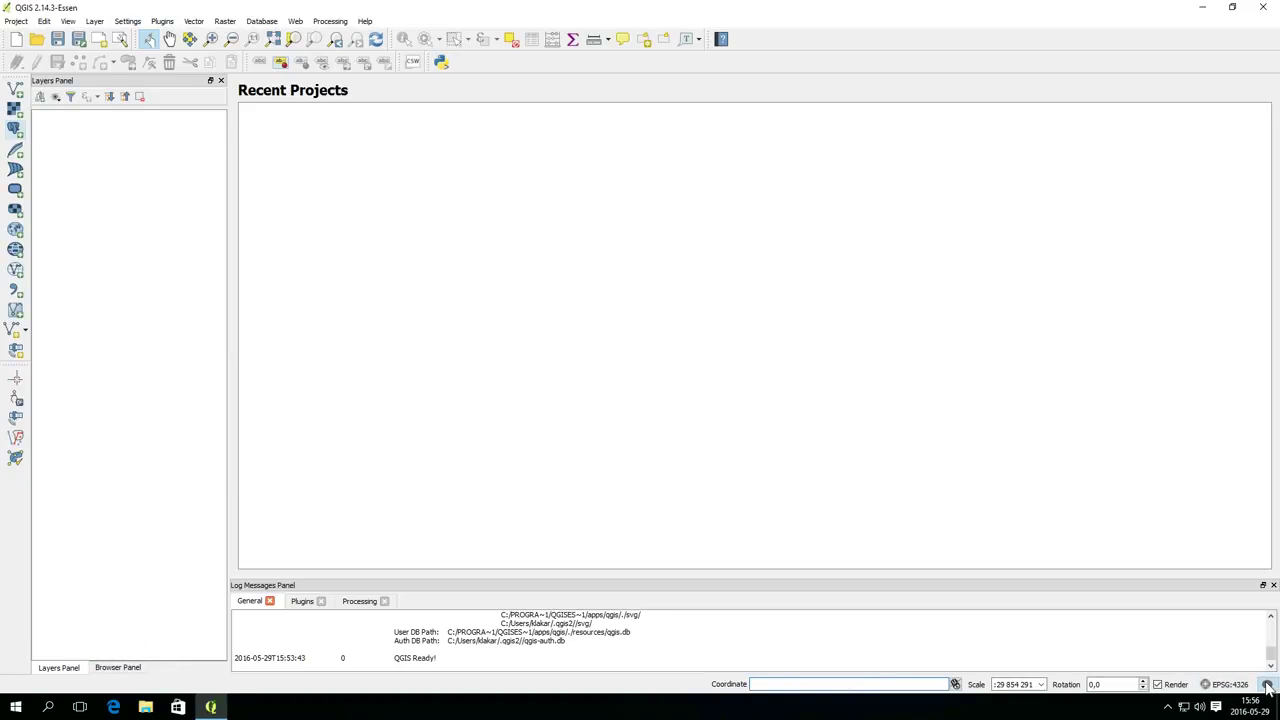
click(1273, 584)
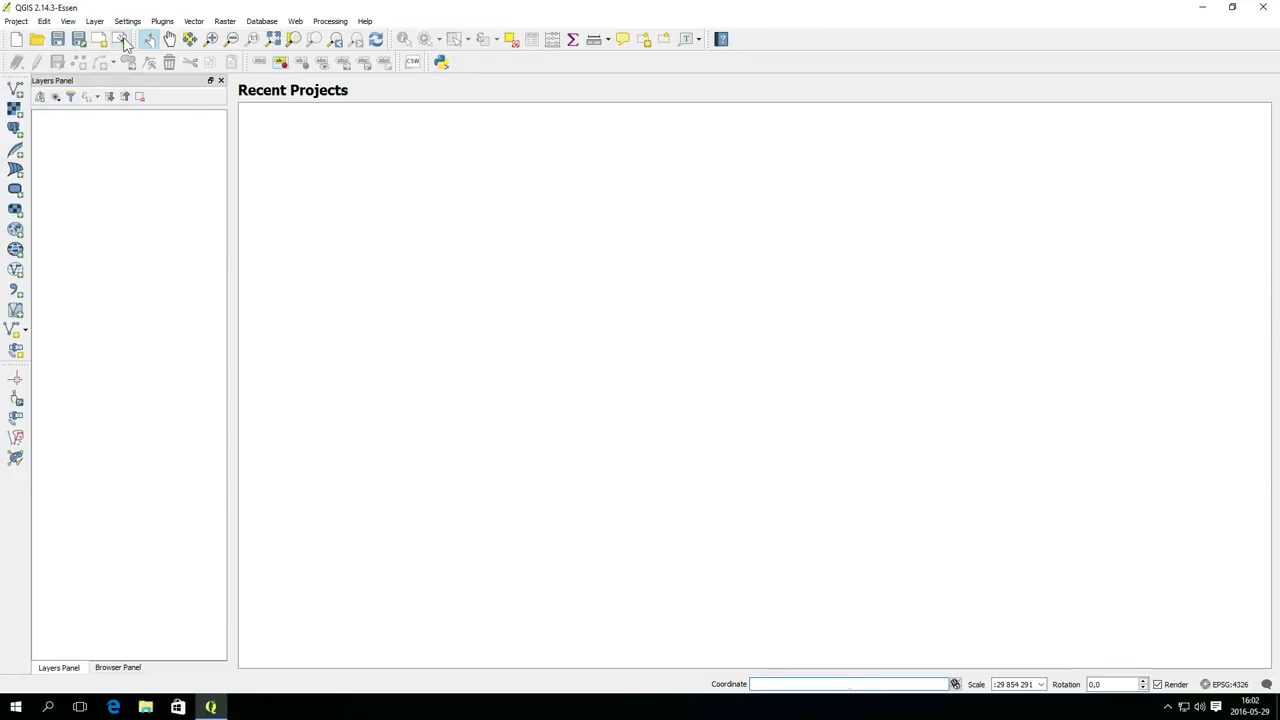
In Manage and Install Plugins, search 'openlay' and install the OpenLayers Plugin
click(160, 23)
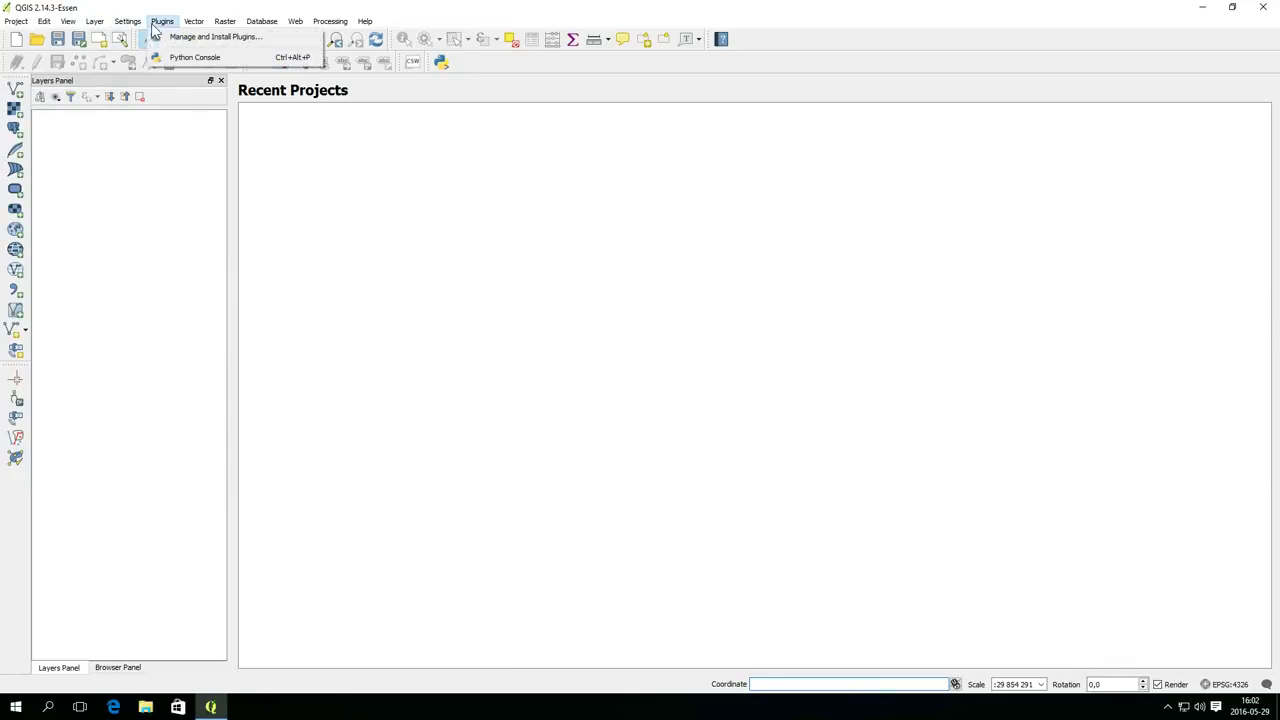
click(210, 40)
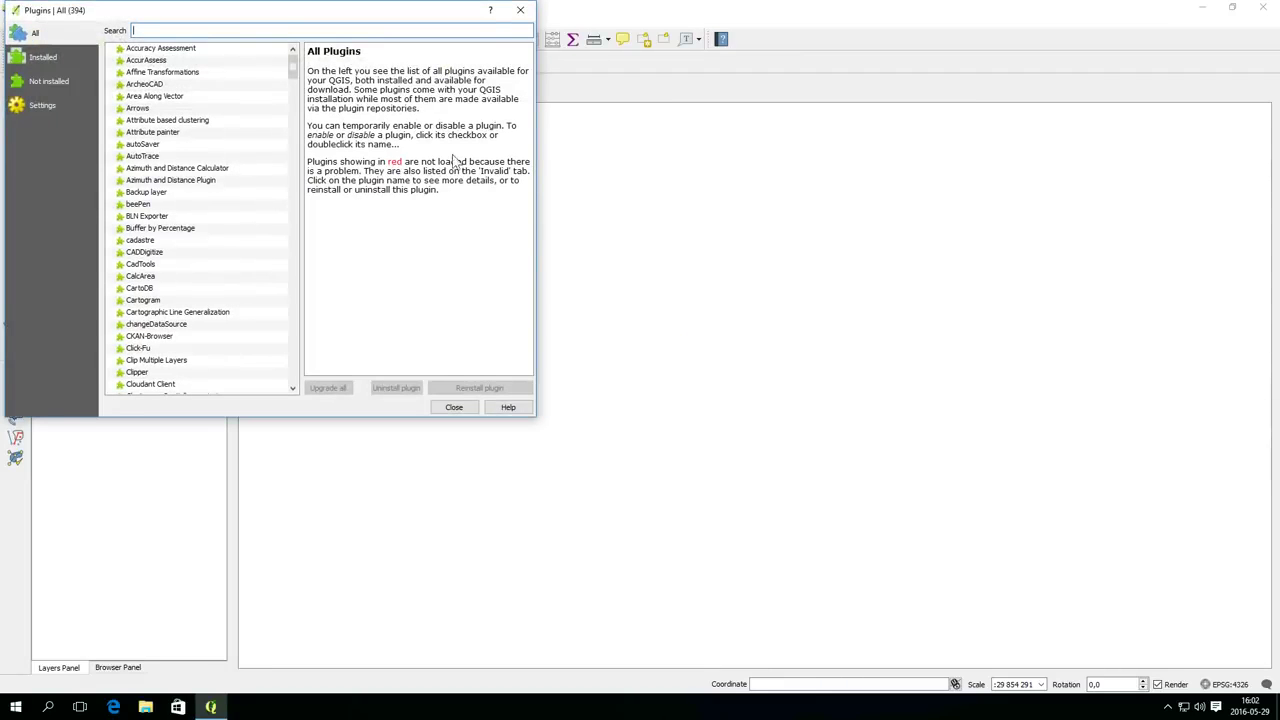
drag(415, 17, 731, 182)
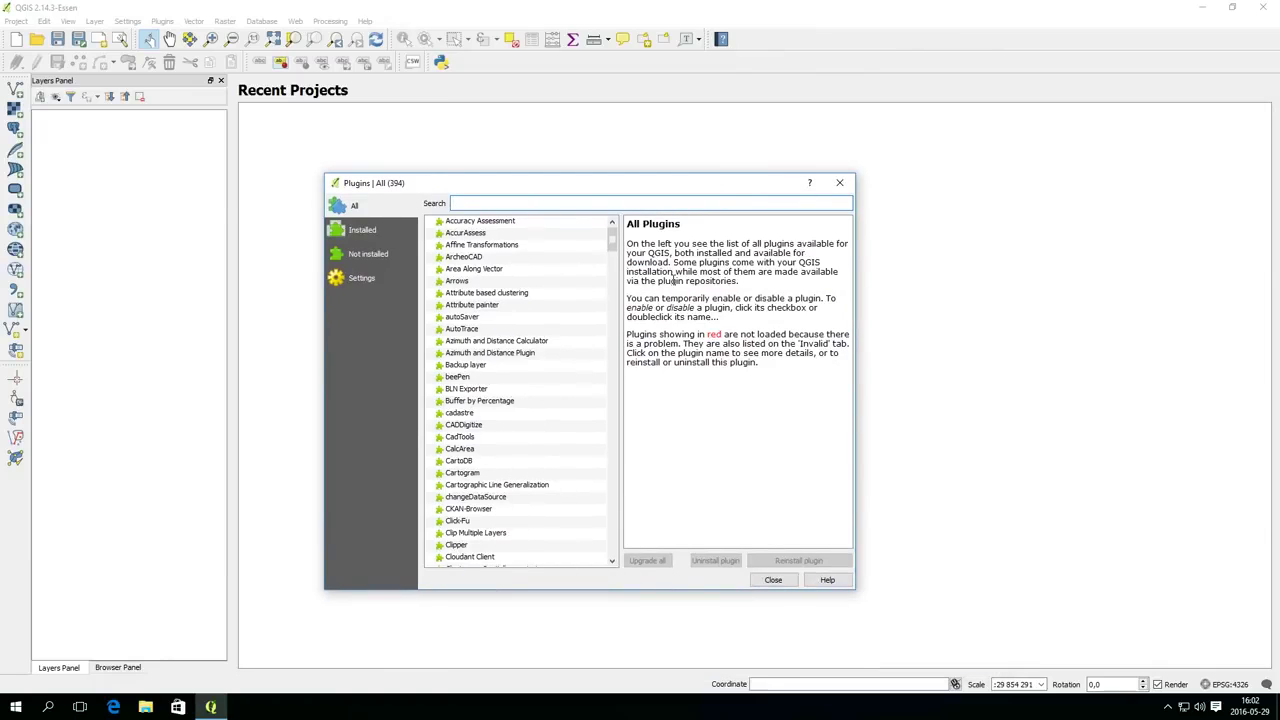
text(open)
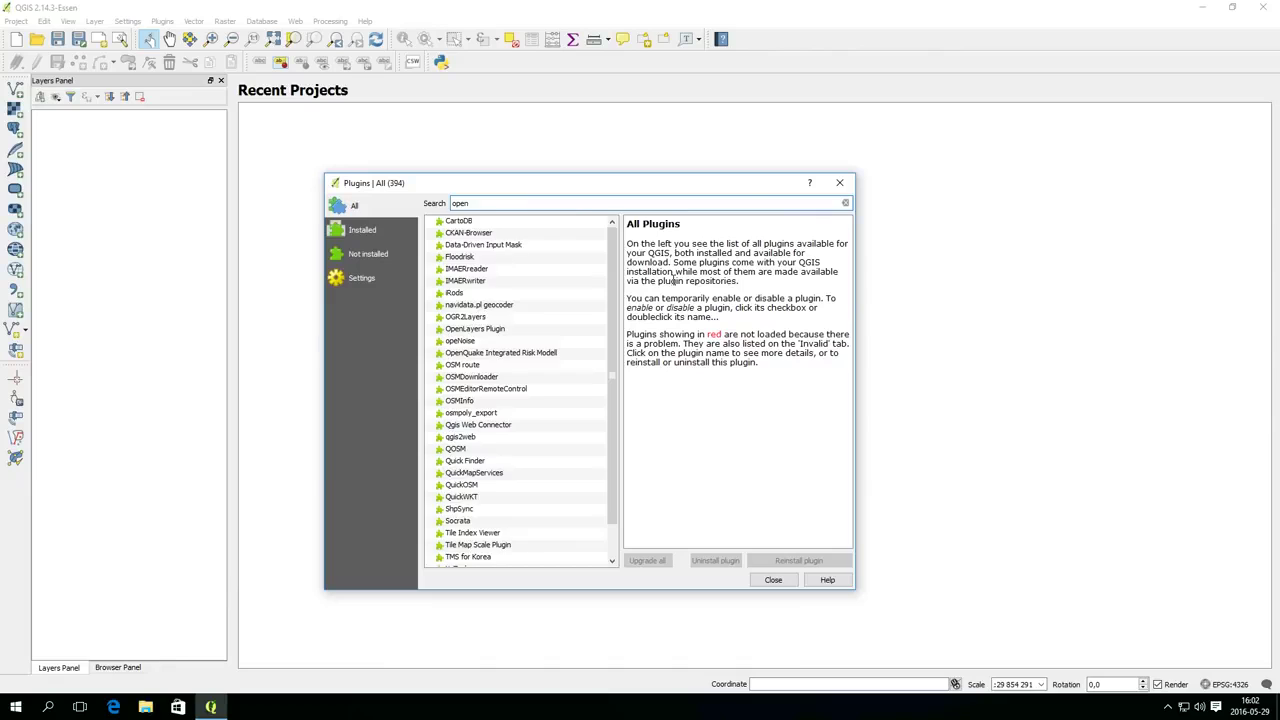
text( la)
key(BackSpace)
key(BackSpace)
text(lay)
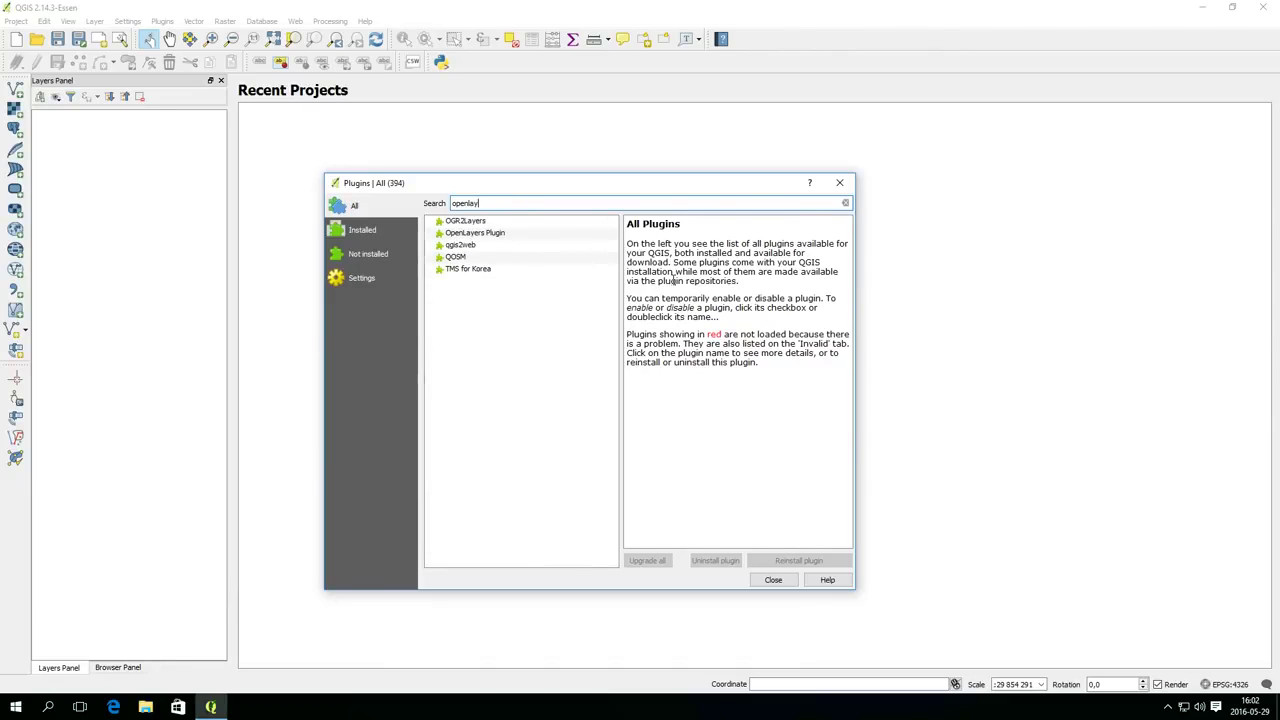
click(487, 235)
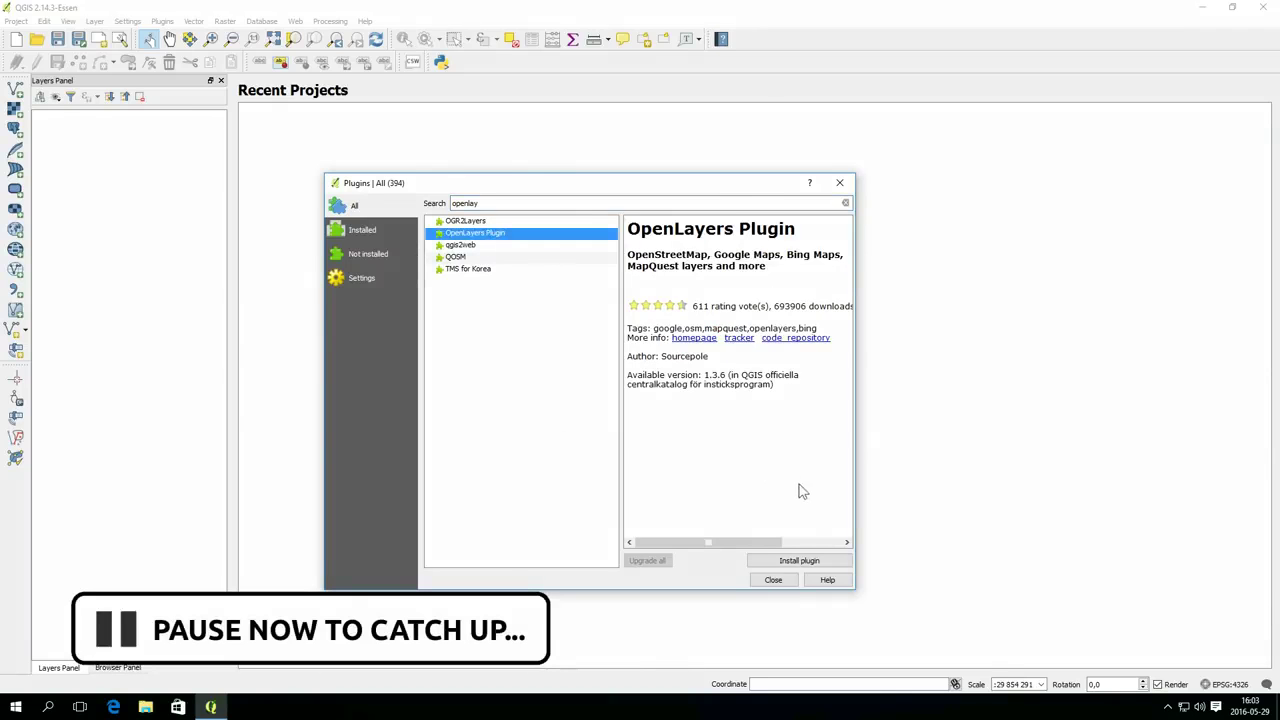
click(795, 562)
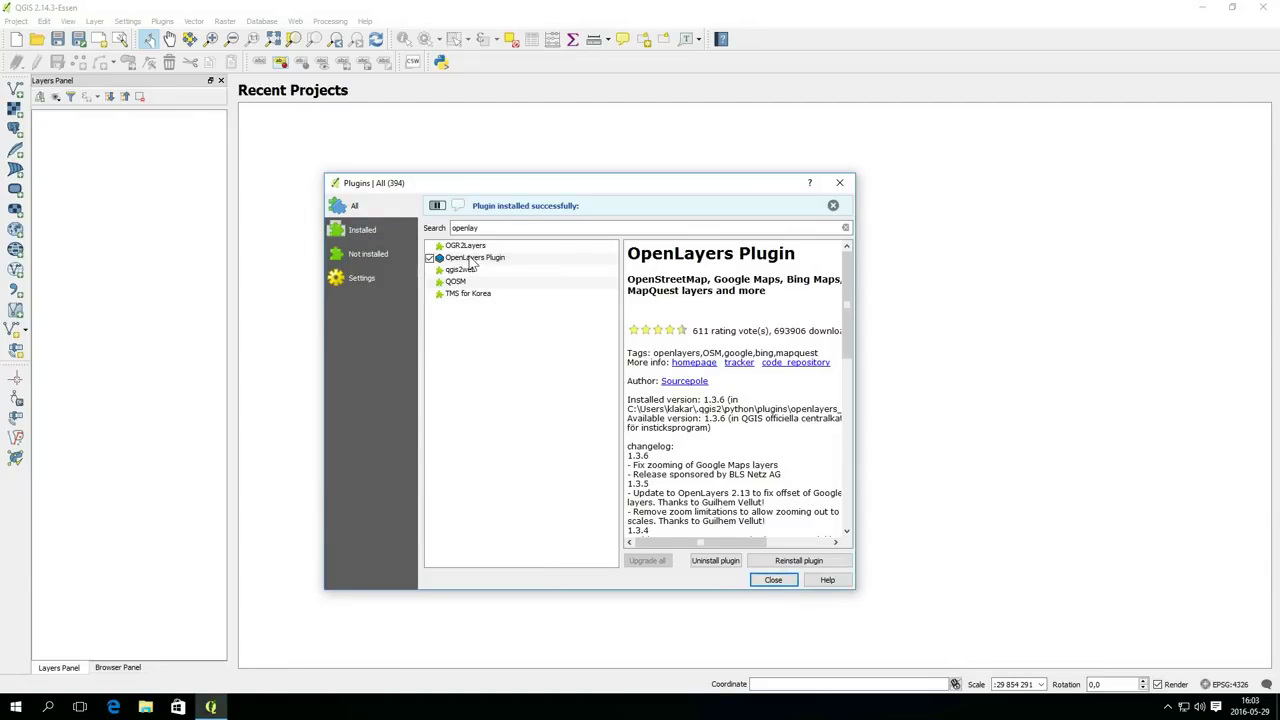
Close the plugin manager and add OpenStreetMap via Web > OpenLayers plugin > OpenStreetMap
click(772, 581)
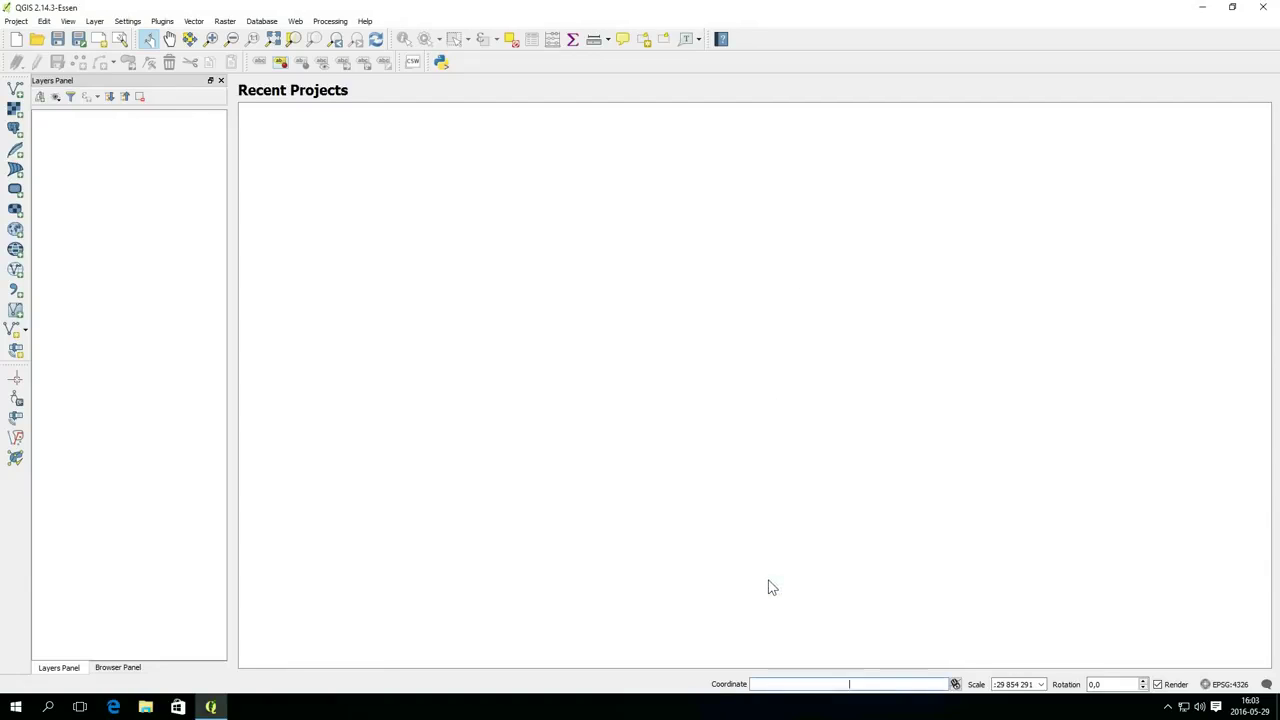
click(295, 21)
mouse_move(320, 38)
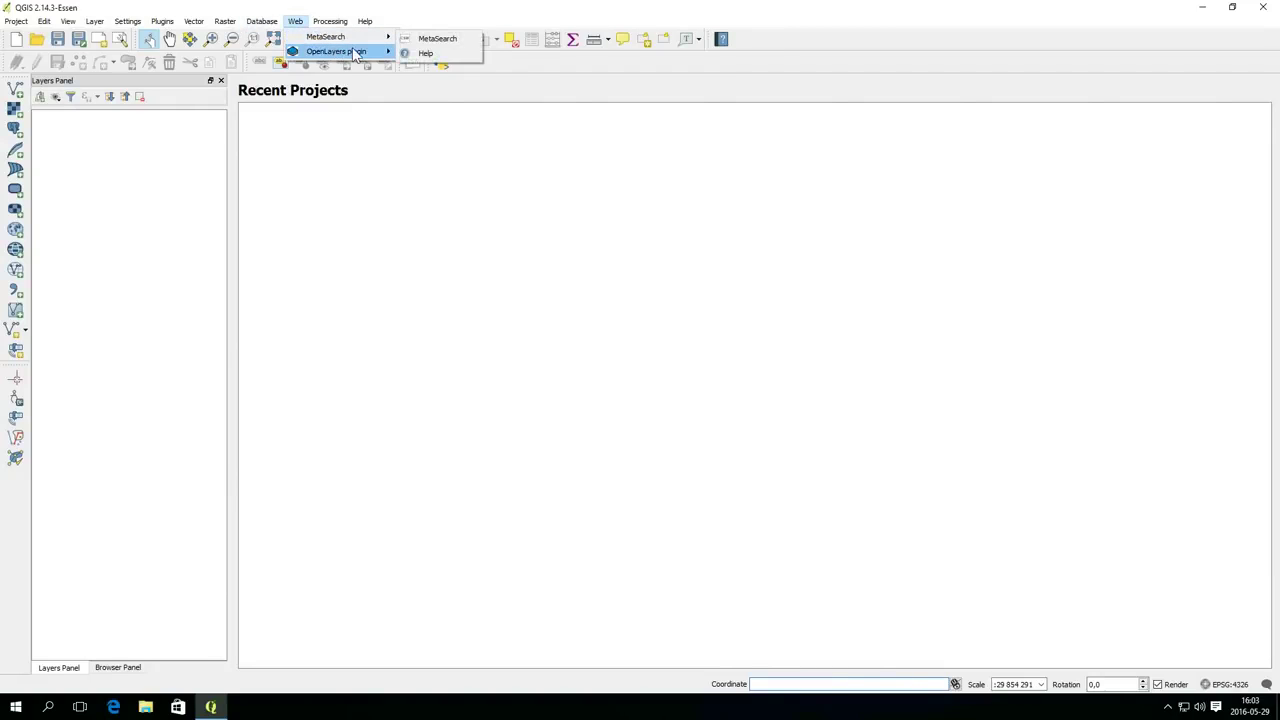
mouse_move(470, 84)
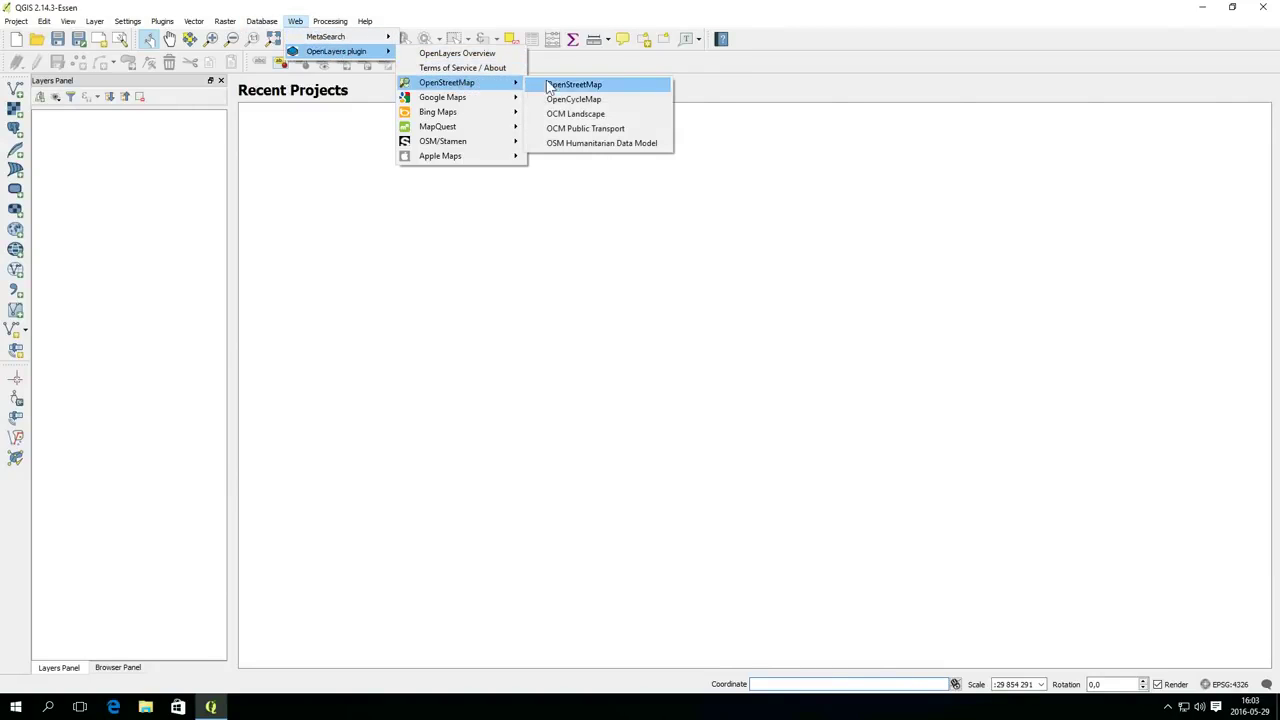
click(580, 85)
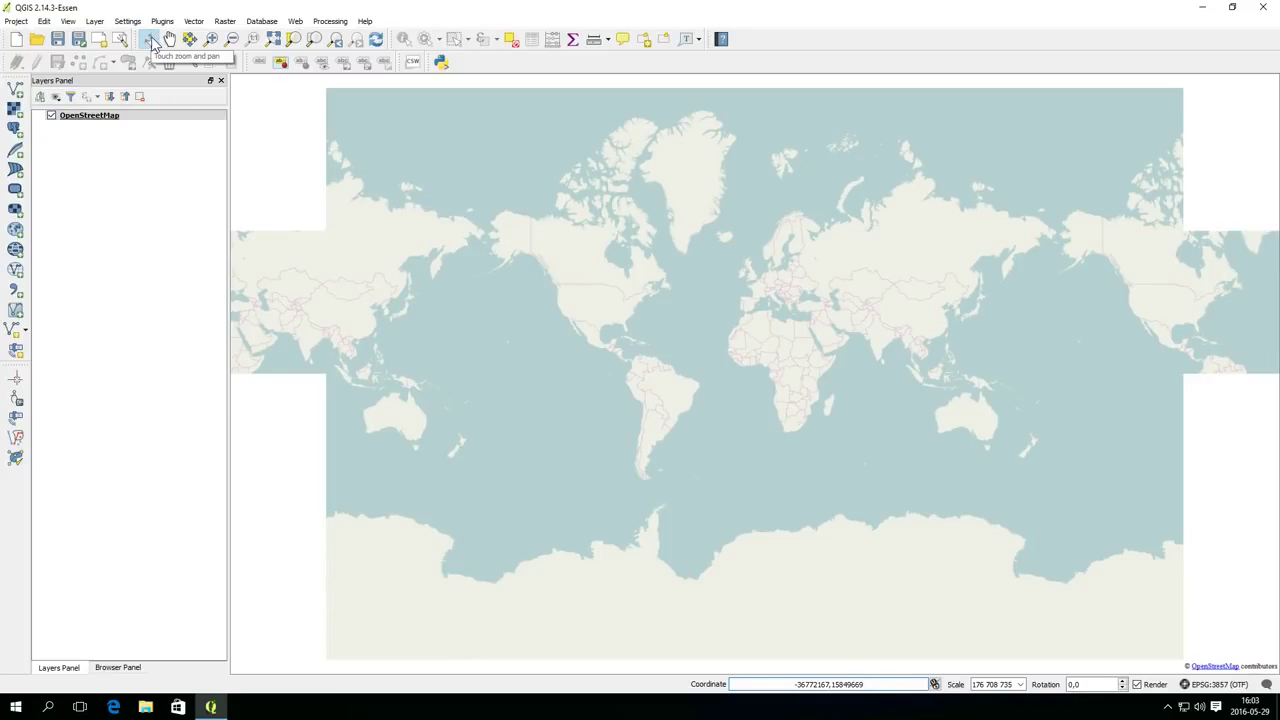
Float the Map Navigation toolbar, then pan, zoom in on Europe and zoom back out
drag(141, 40, 358, 149)
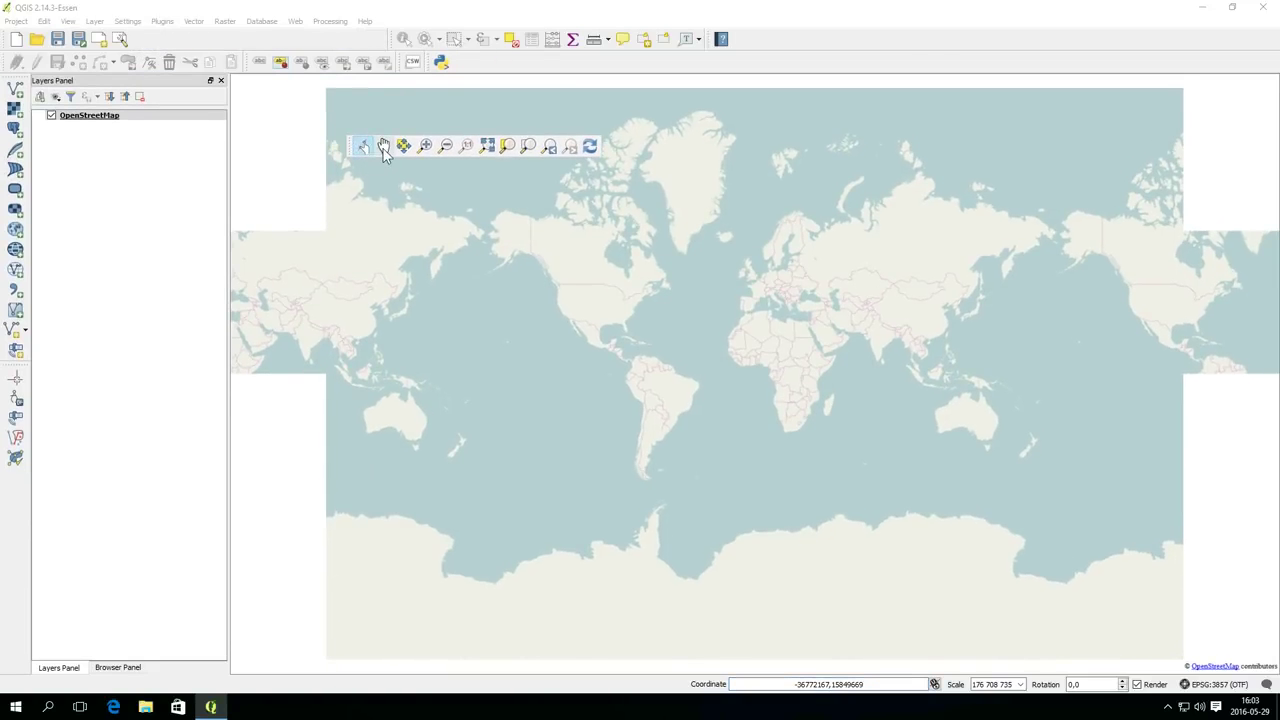
click(384, 148)
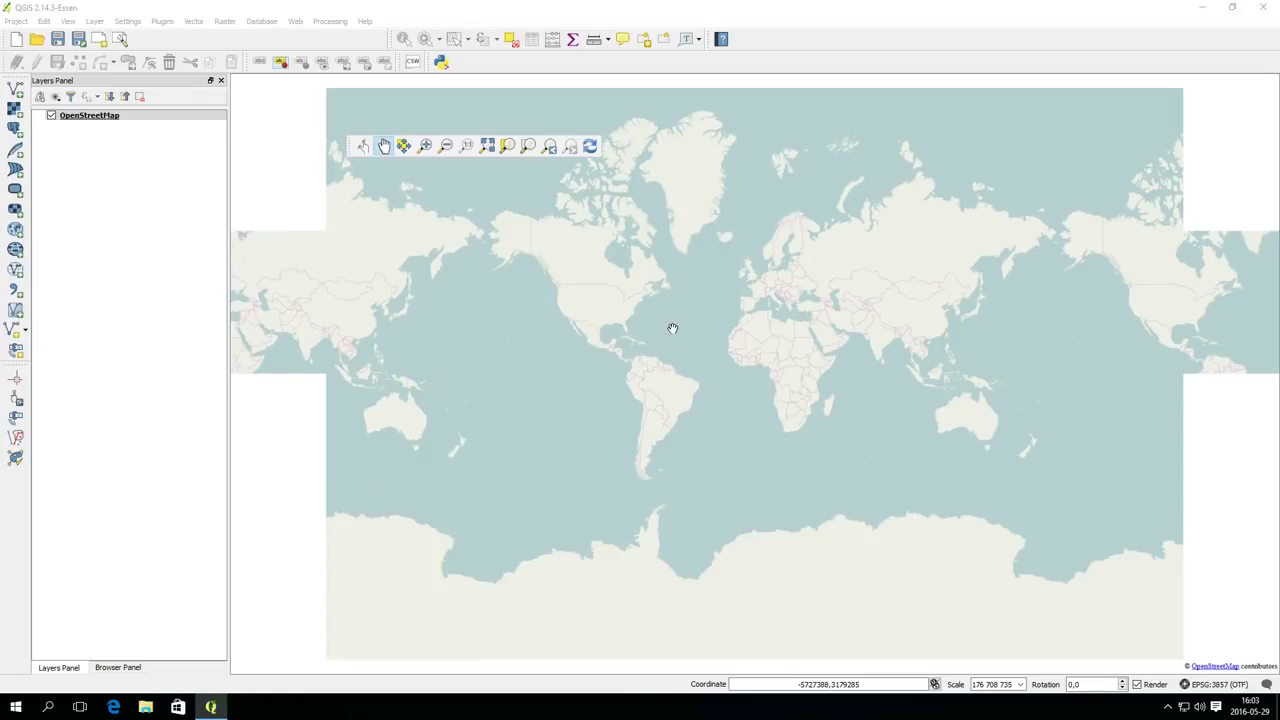
drag(674, 329, 640, 331)
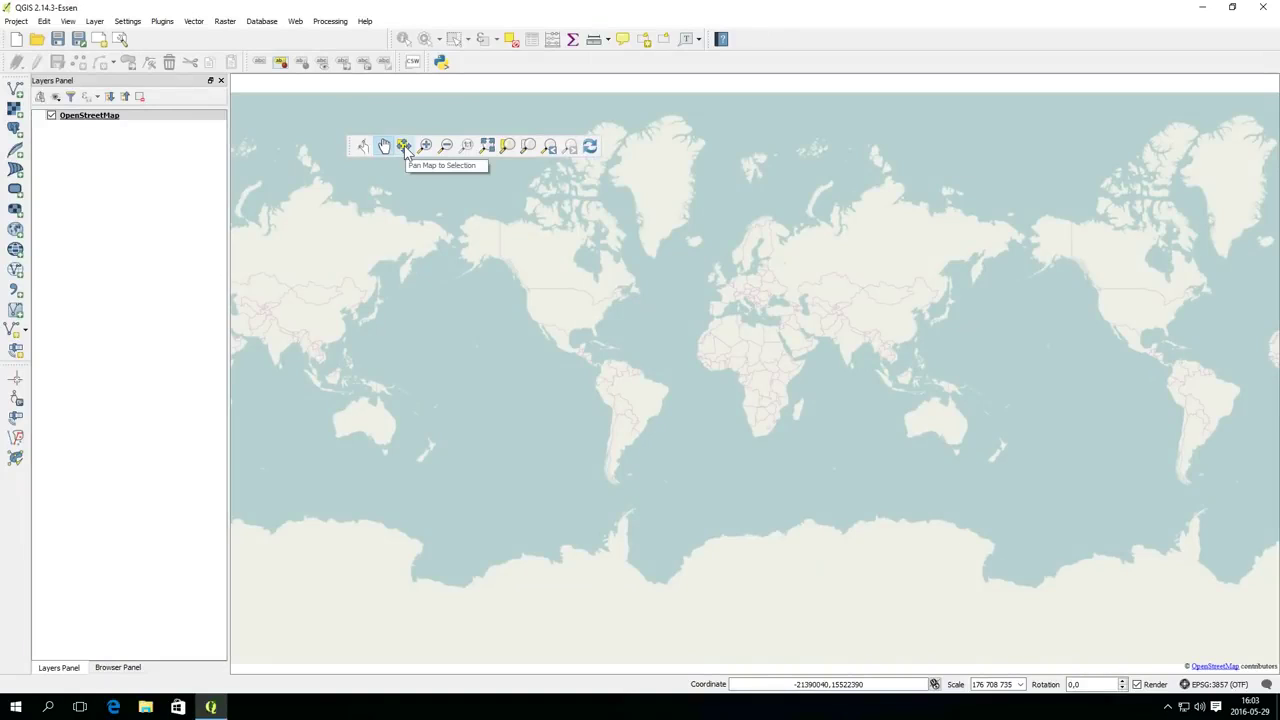
click(426, 146)
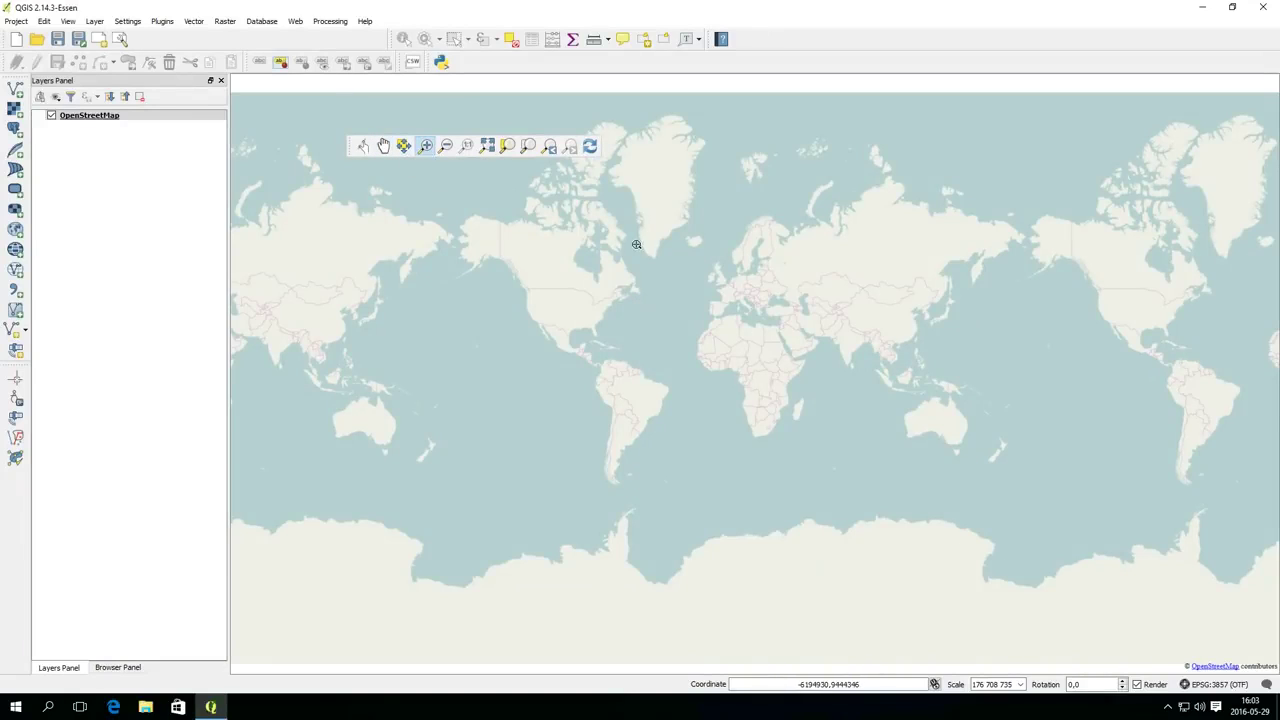
drag(646, 234, 812, 330)
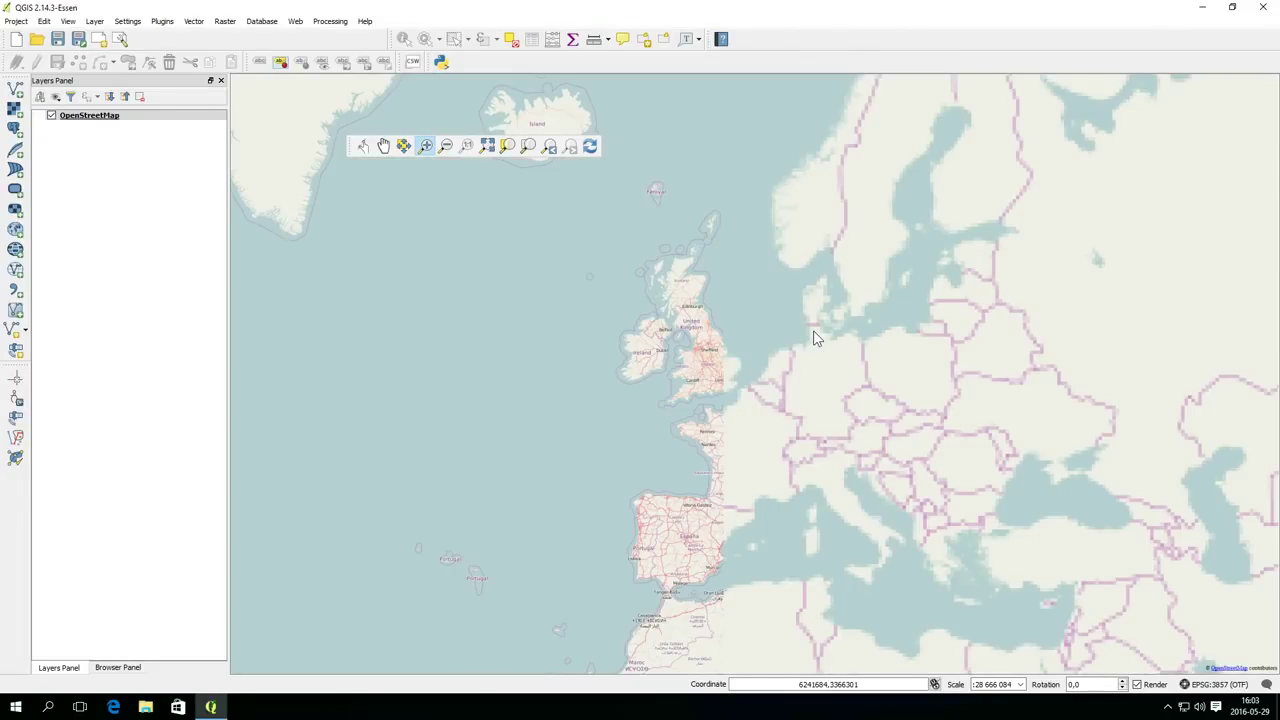
click(447, 147)
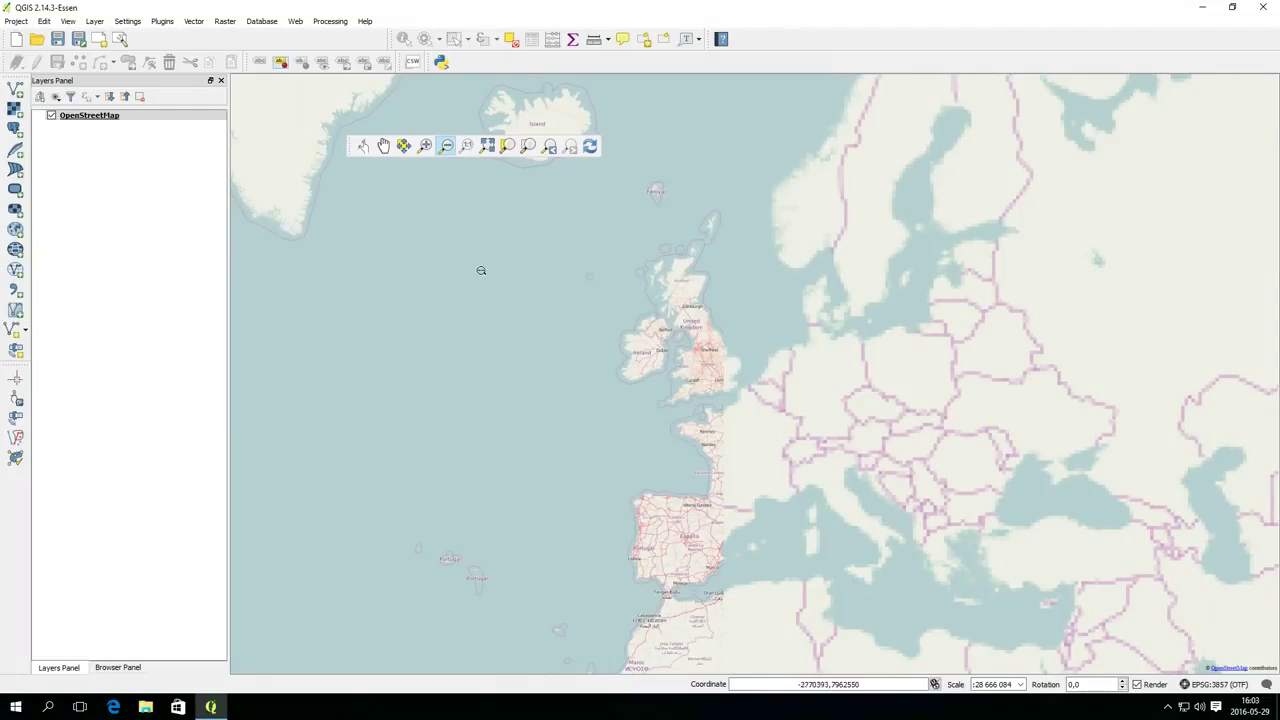
drag(491, 243, 895, 520)
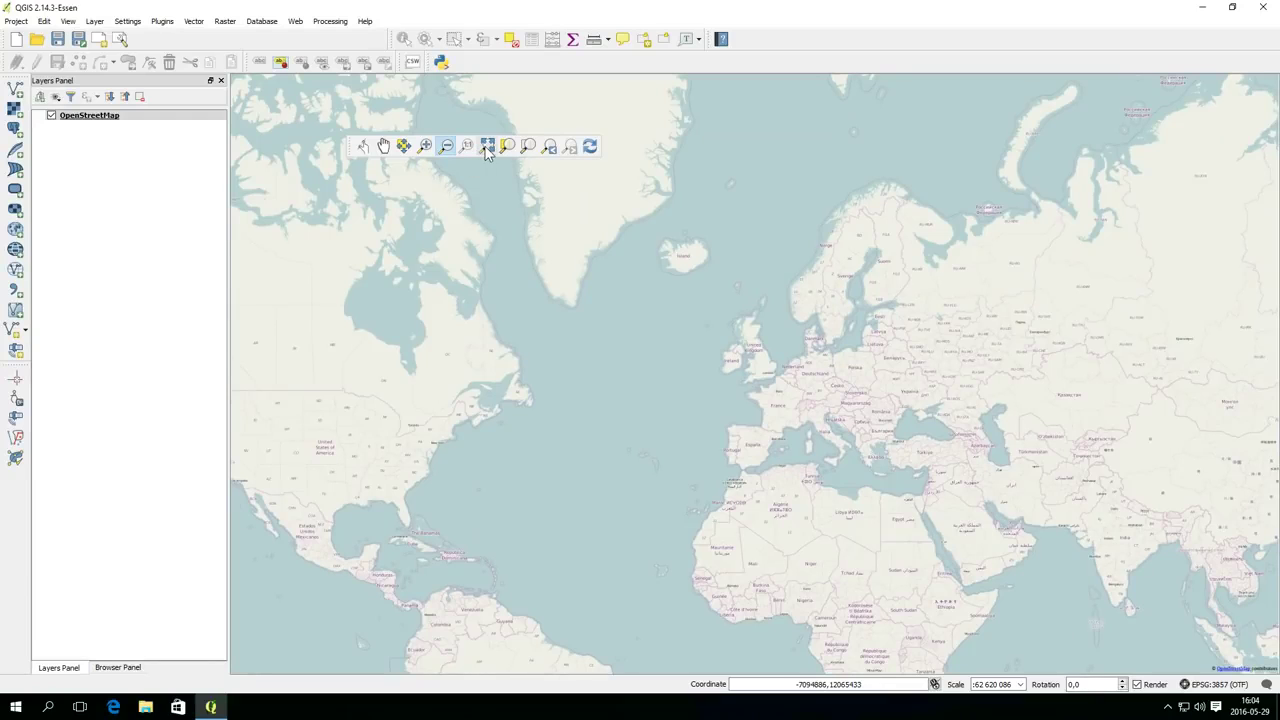
Show the whole world, return to the previous view, refresh, and re-dock the toolbar with Pan active
click(487, 148)
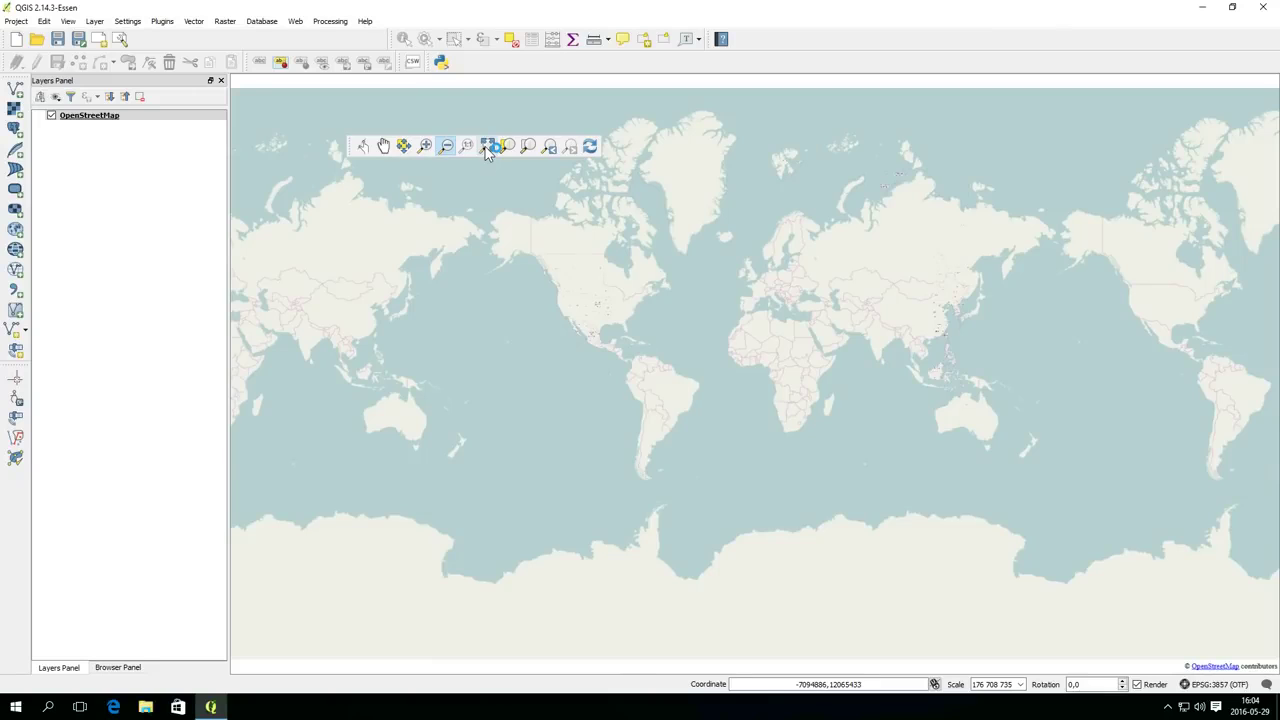
click(555, 147)
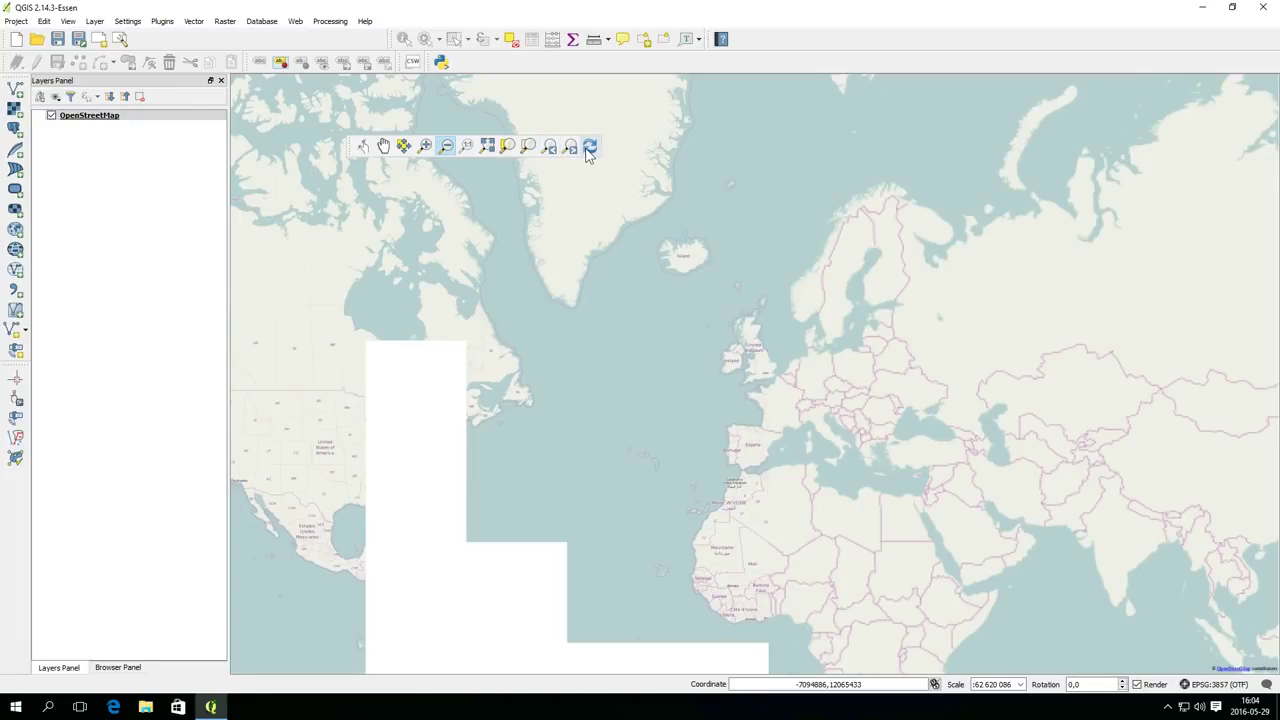
click(590, 148)
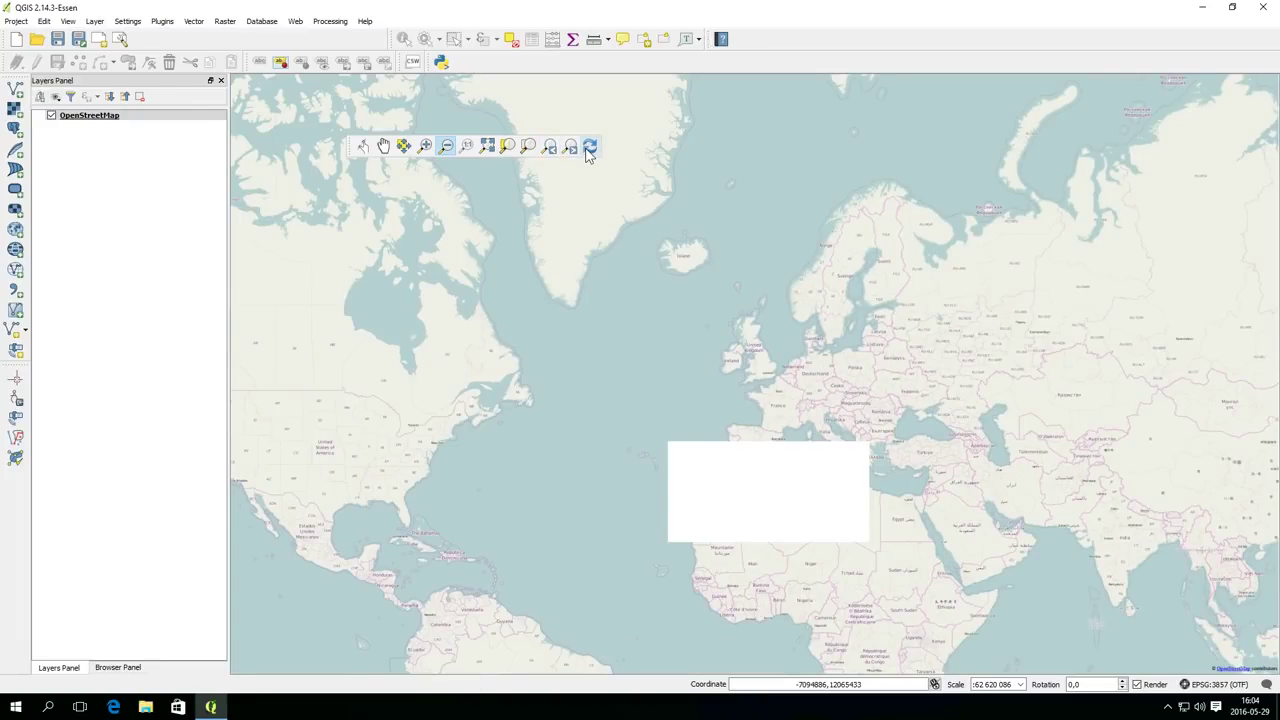
drag(337, 153, 214, 83)
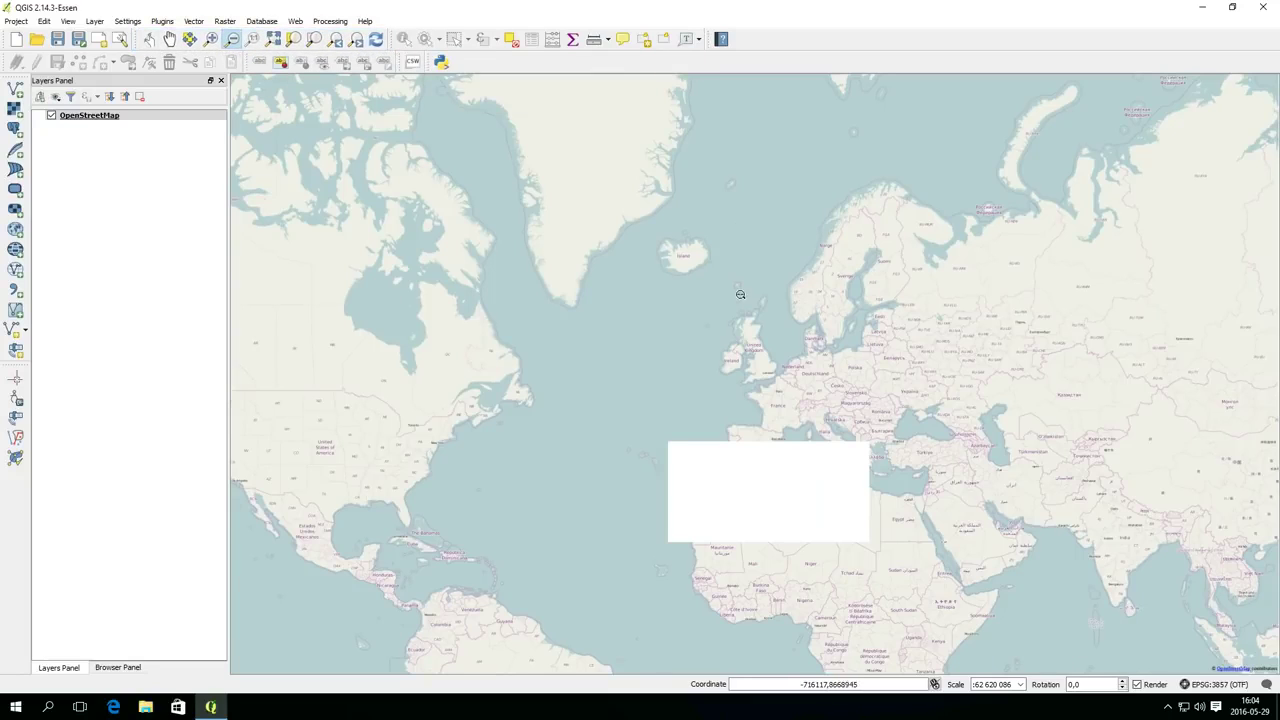
click(170, 39)
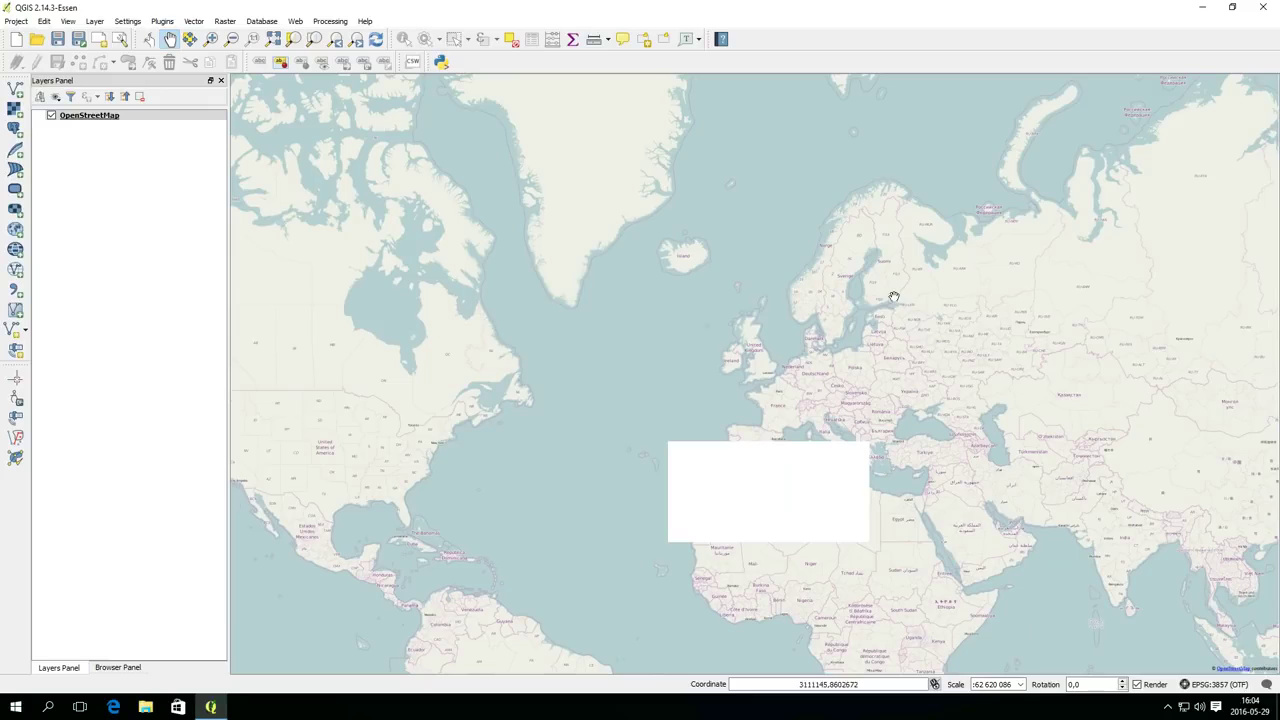
Zoom and pan the OpenStreetMap view to centre Bornholm at about 1:244 610
scroll(831, 322, up, 6)
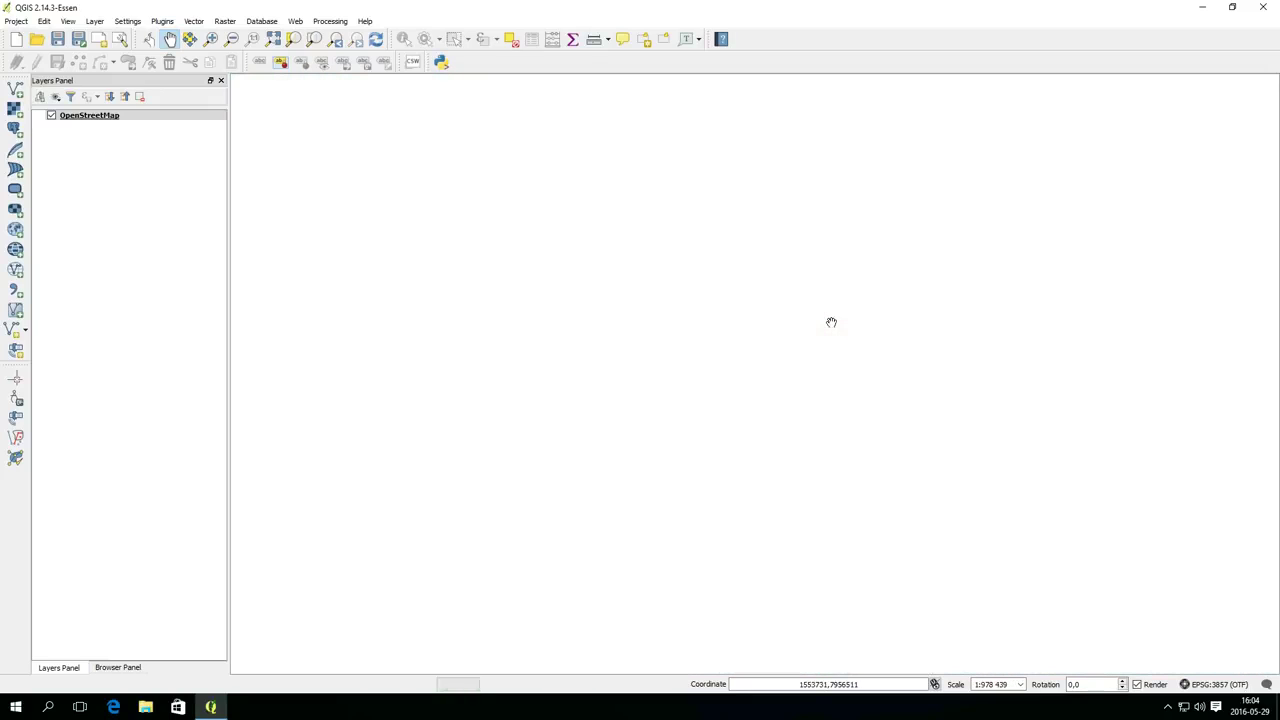
scroll(836, 329, down, 2)
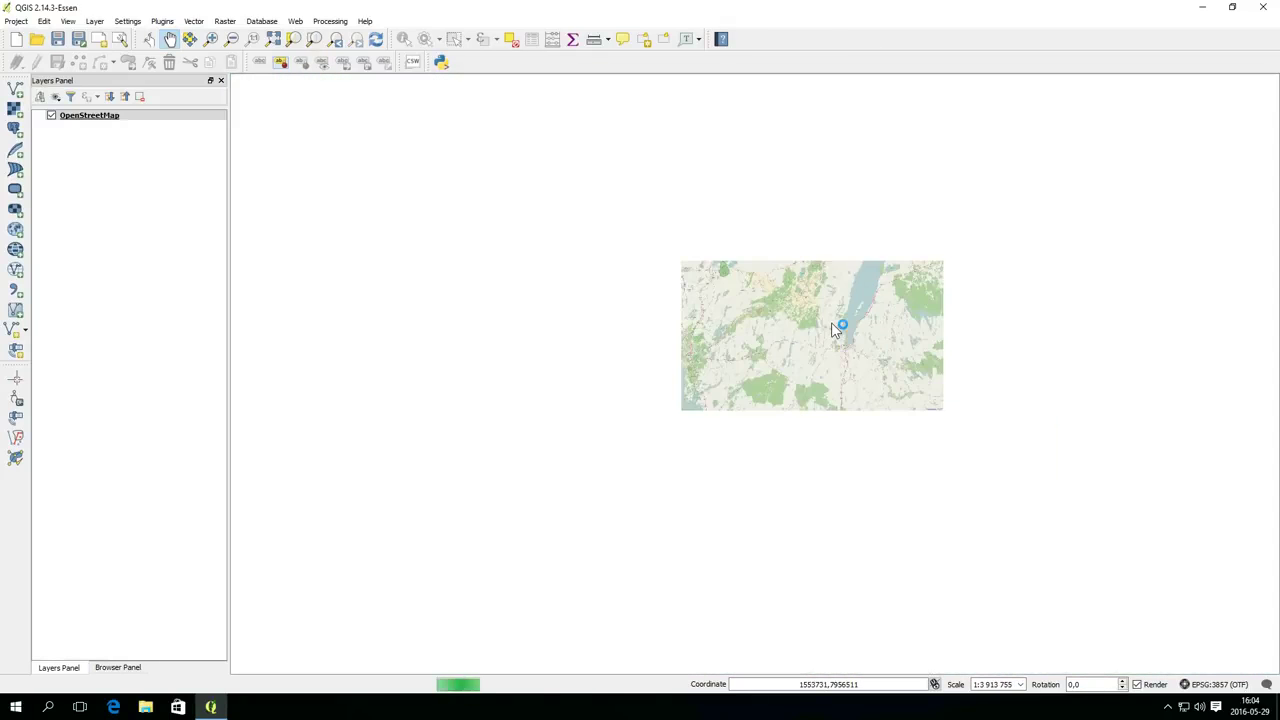
drag(843, 337, 800, 366)
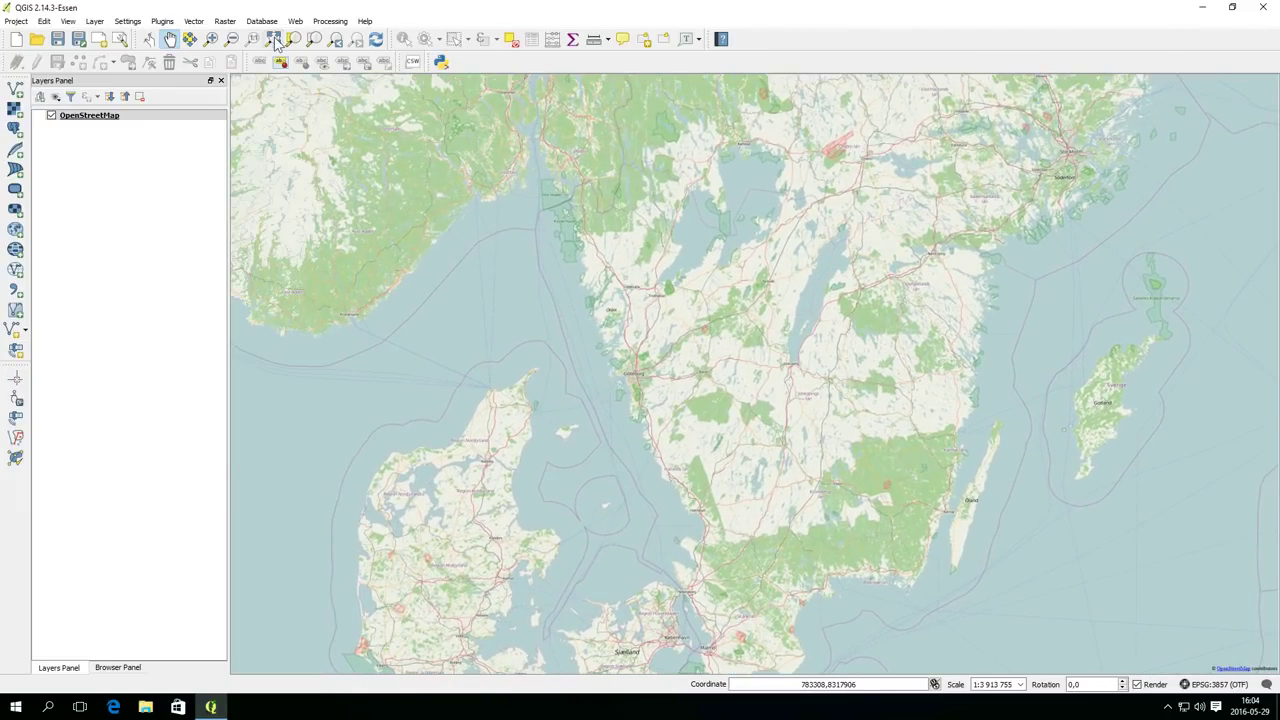
click(211, 38)
click(826, 393)
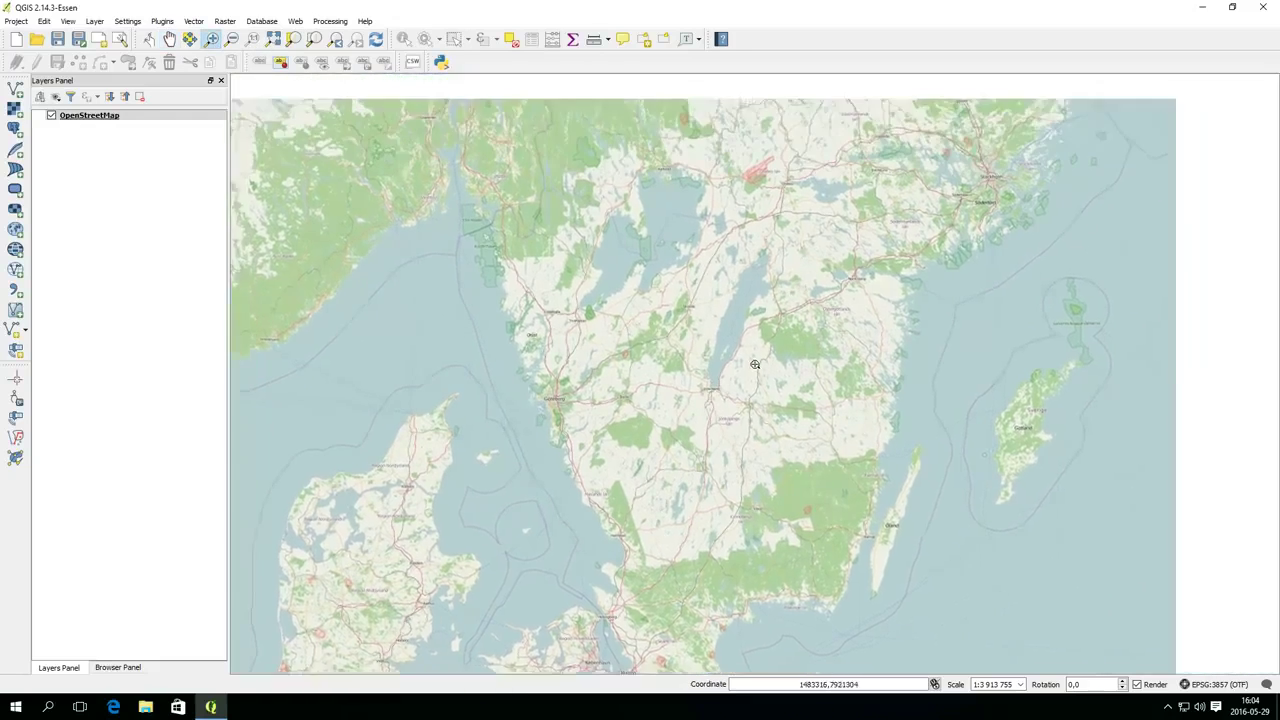
scroll(755, 454, up, 2)
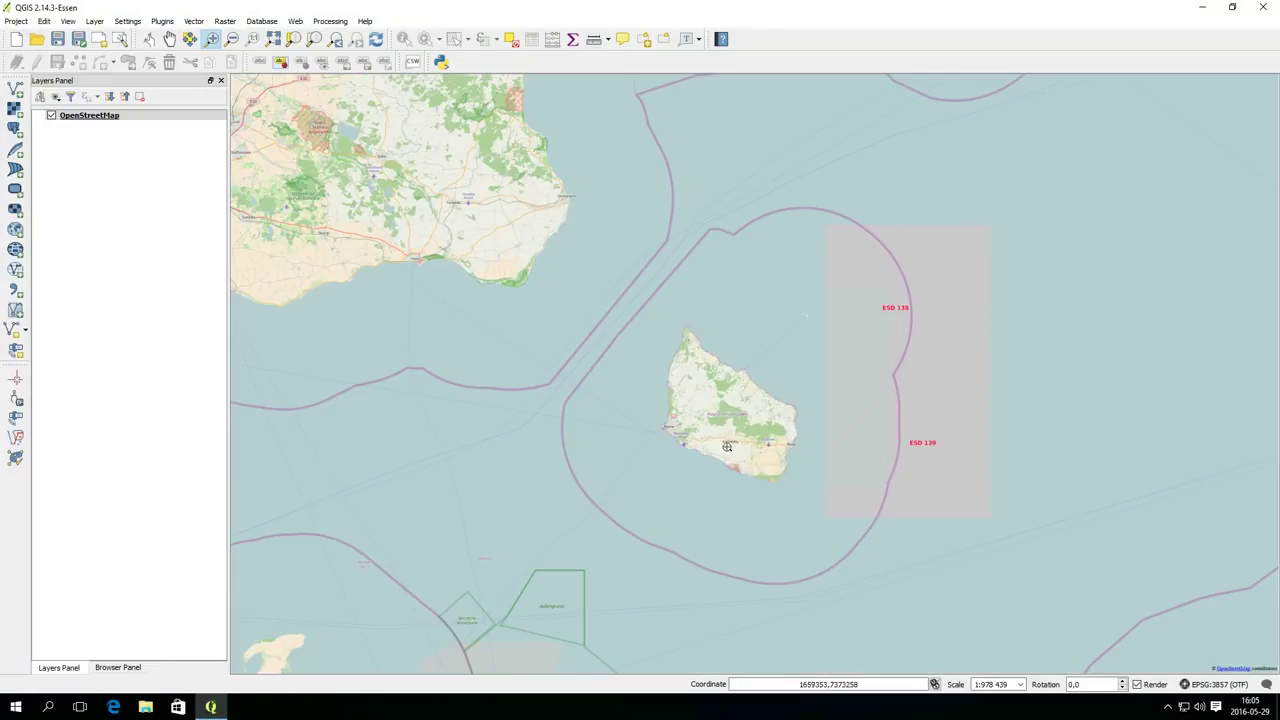
scroll(769, 476, up, 2)
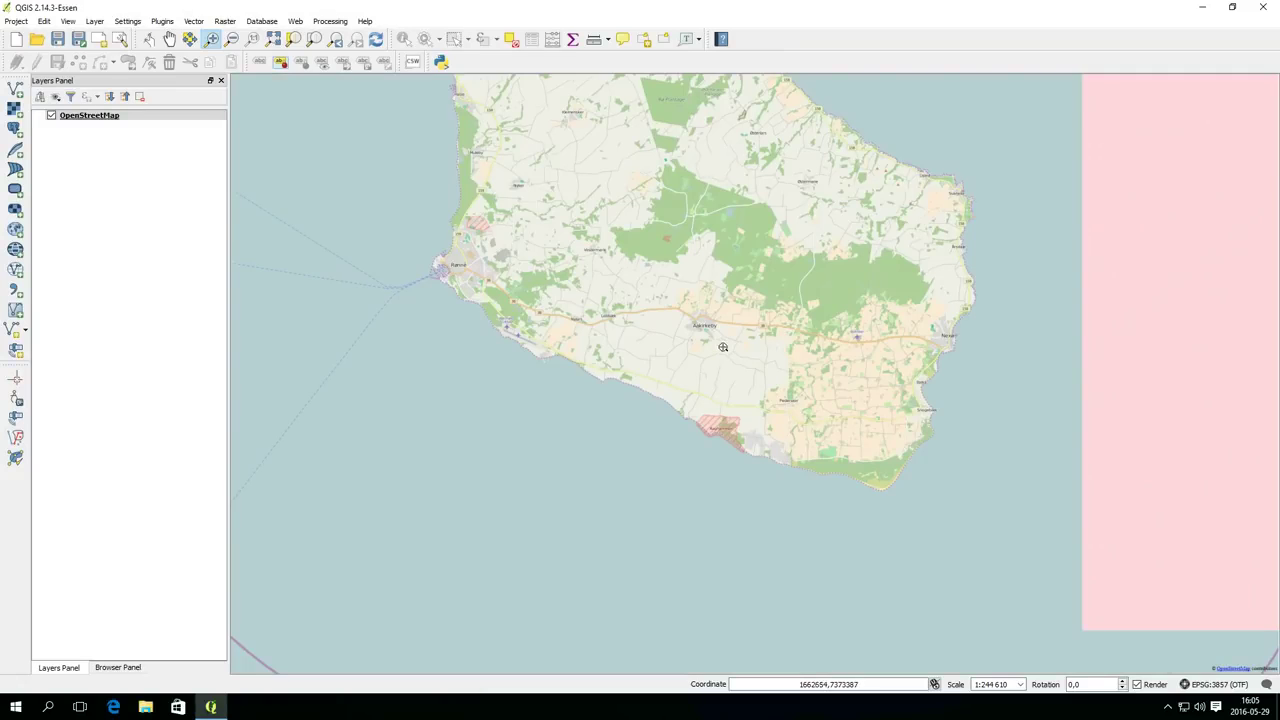
drag(723, 347, 802, 524)
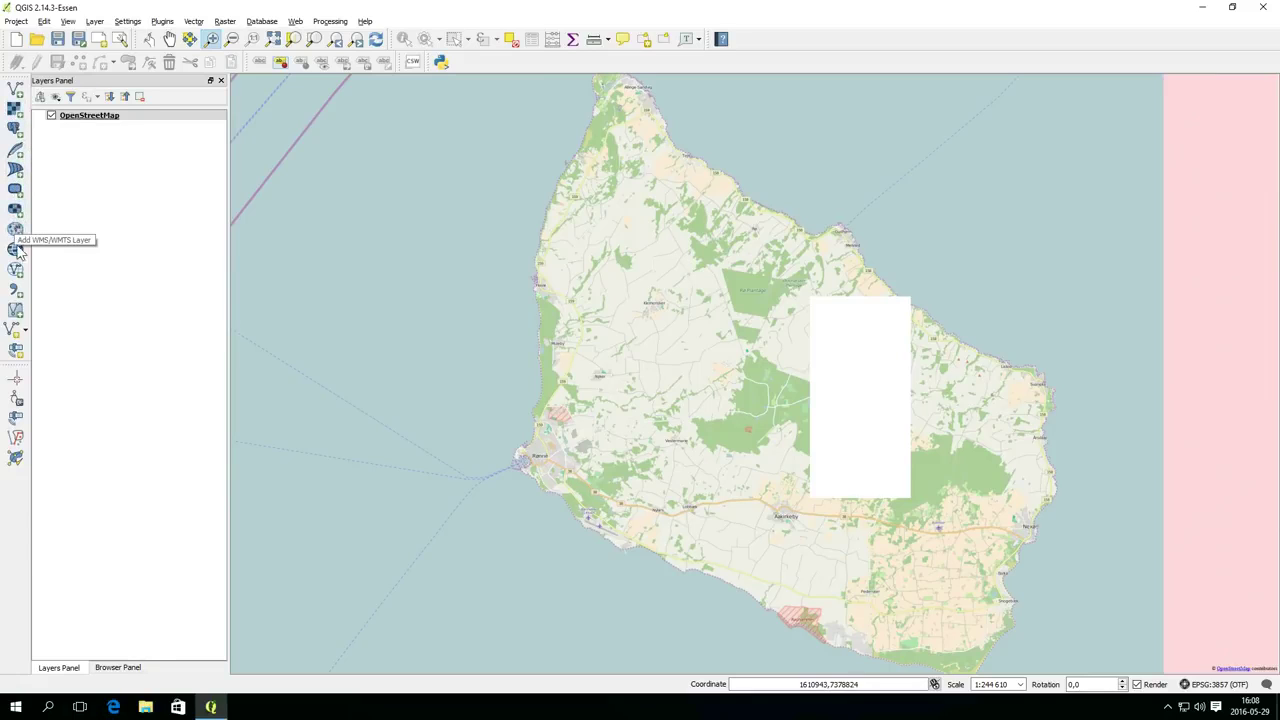
Create a temporary polygon scratch layer named Island in EPSG:4326 WGS 84
click(26, 331)
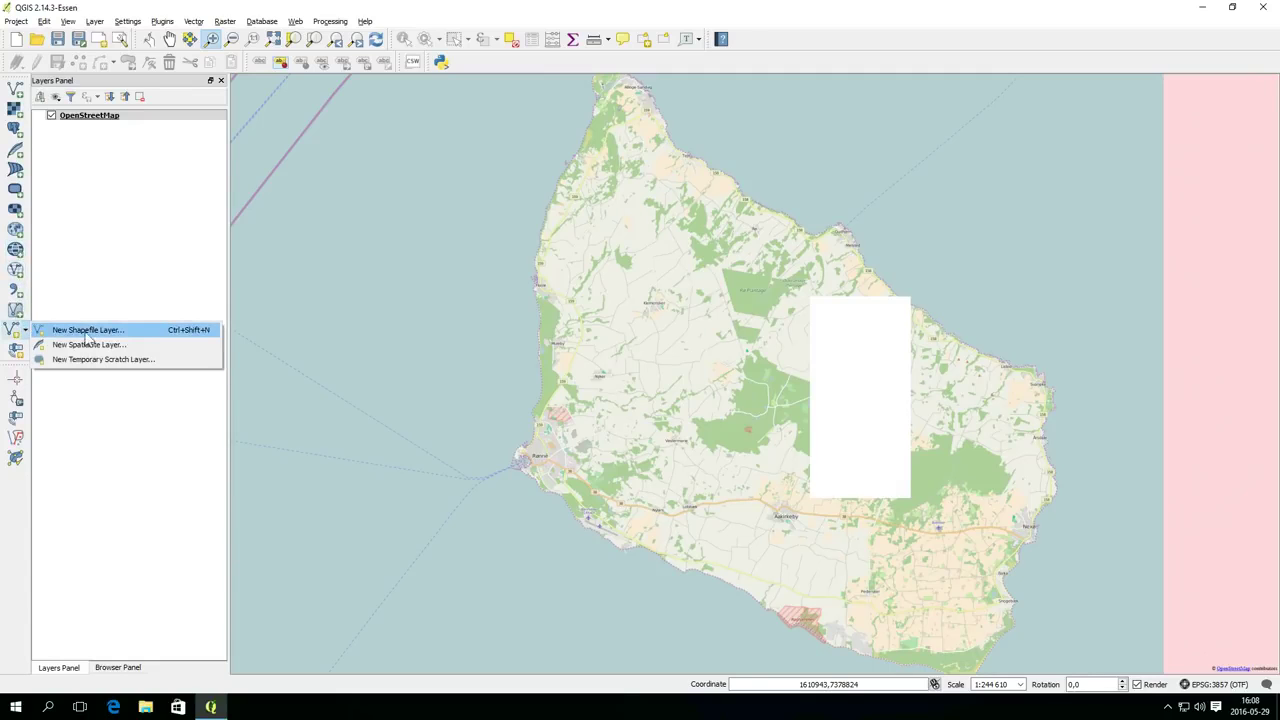
click(150, 362)
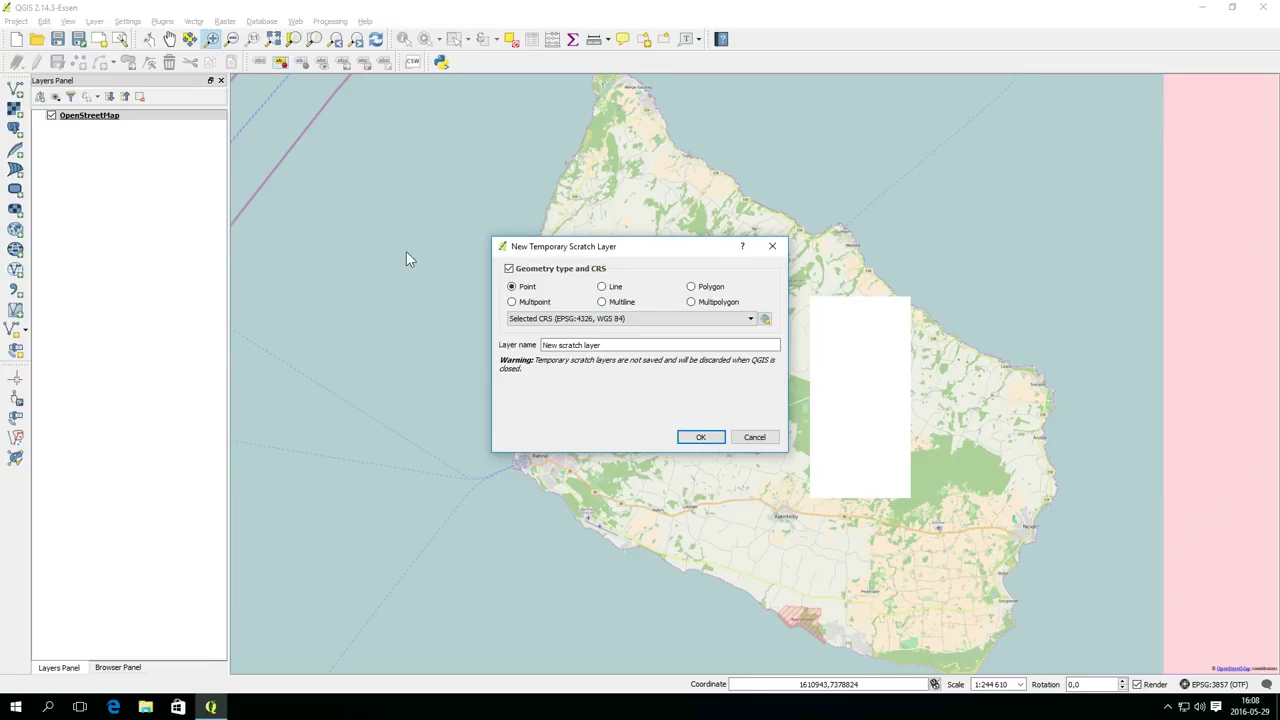
click(691, 288)
drag(630, 345, 379, 326)
text(Island)
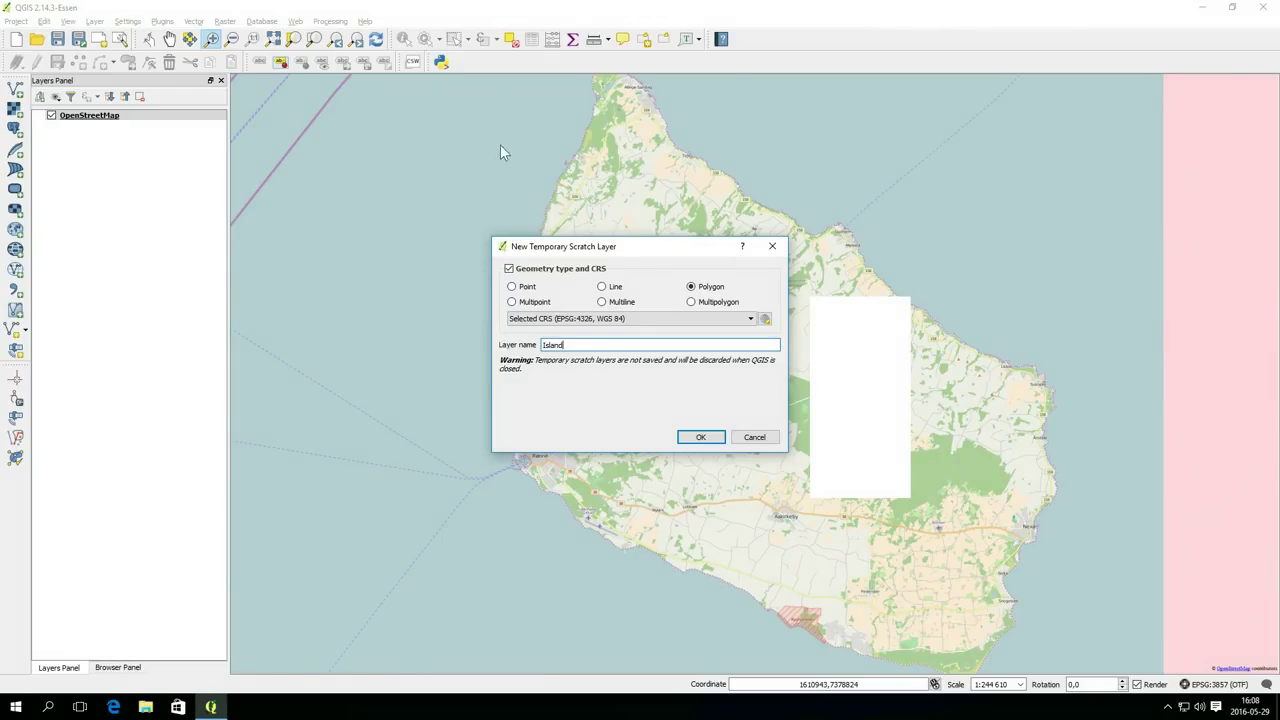
click(703, 438)
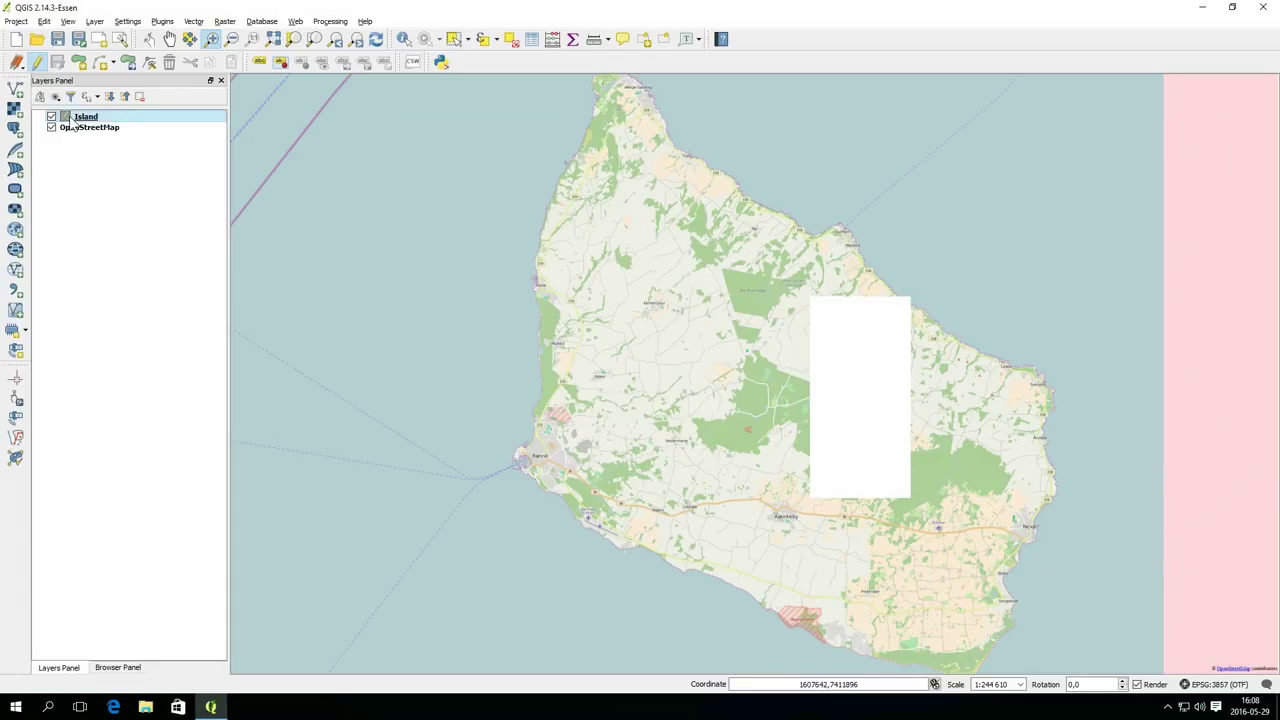
Turn on editing for the Island layer and open its attribute table
click(40, 65)
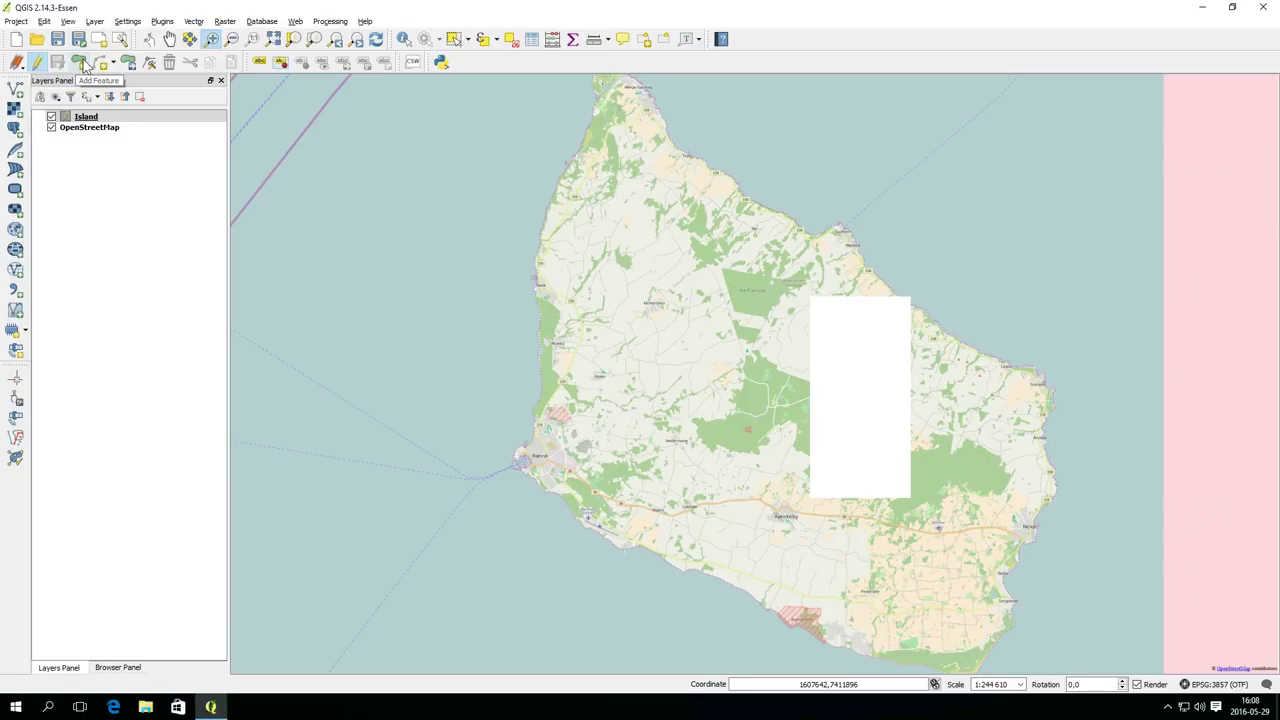
click(89, 118)
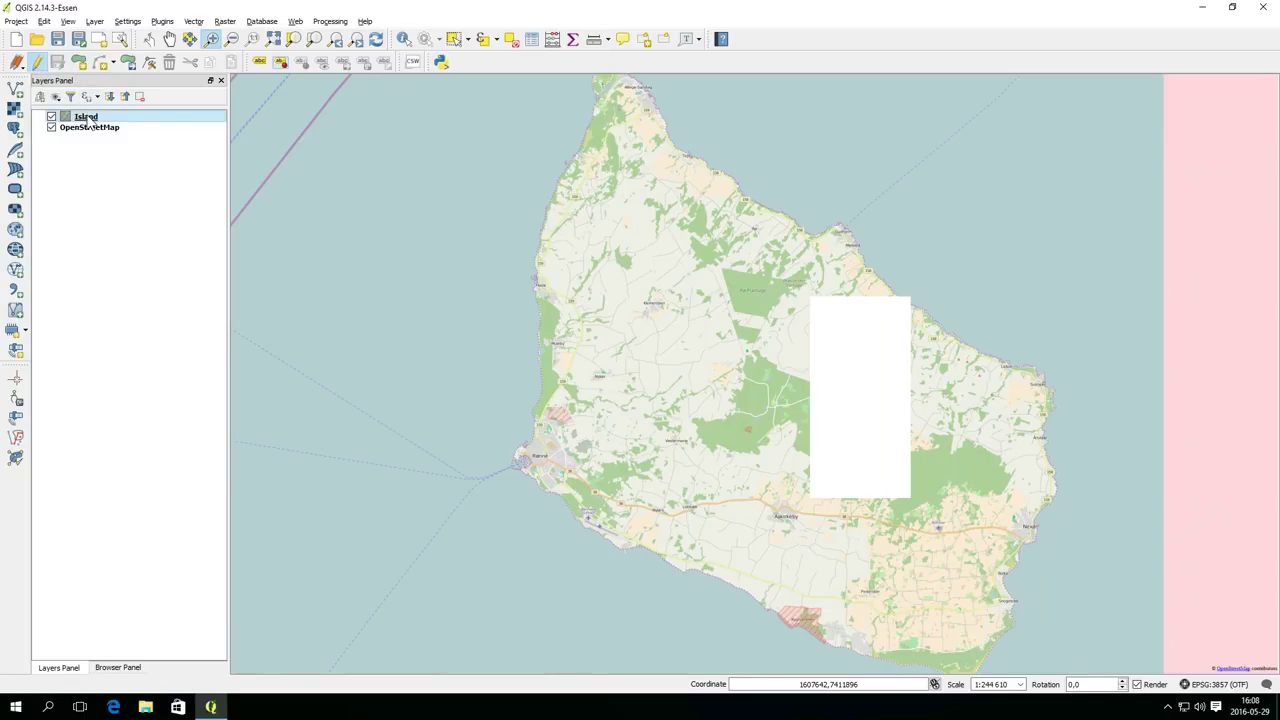
right_click(90, 120)
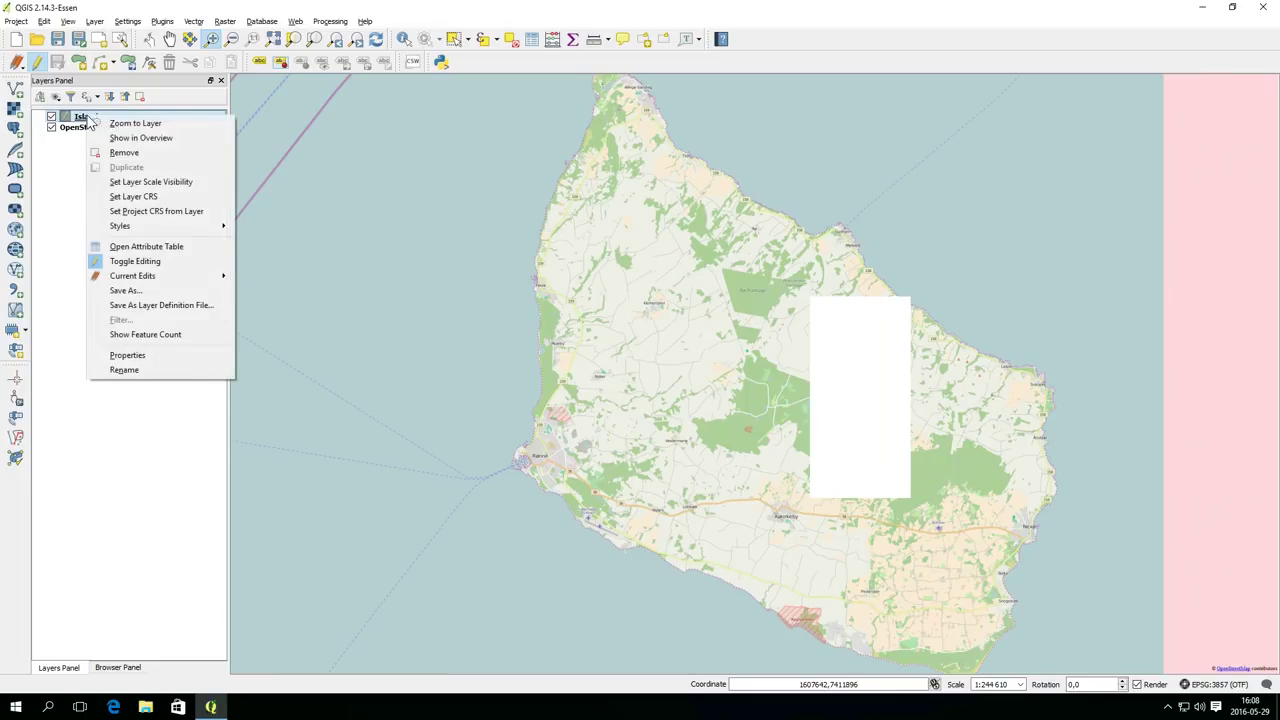
click(160, 247)
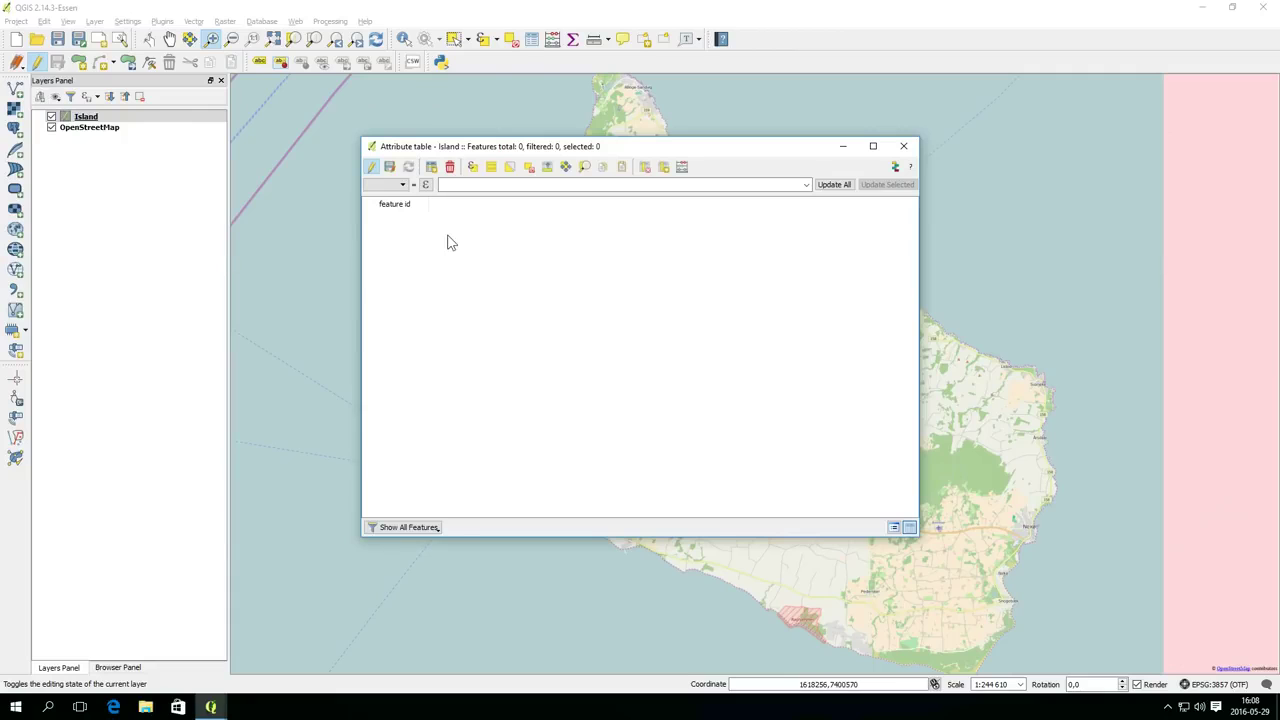
Add a Text (string) field Name with comment Feature Name, then close the table
click(665, 168)
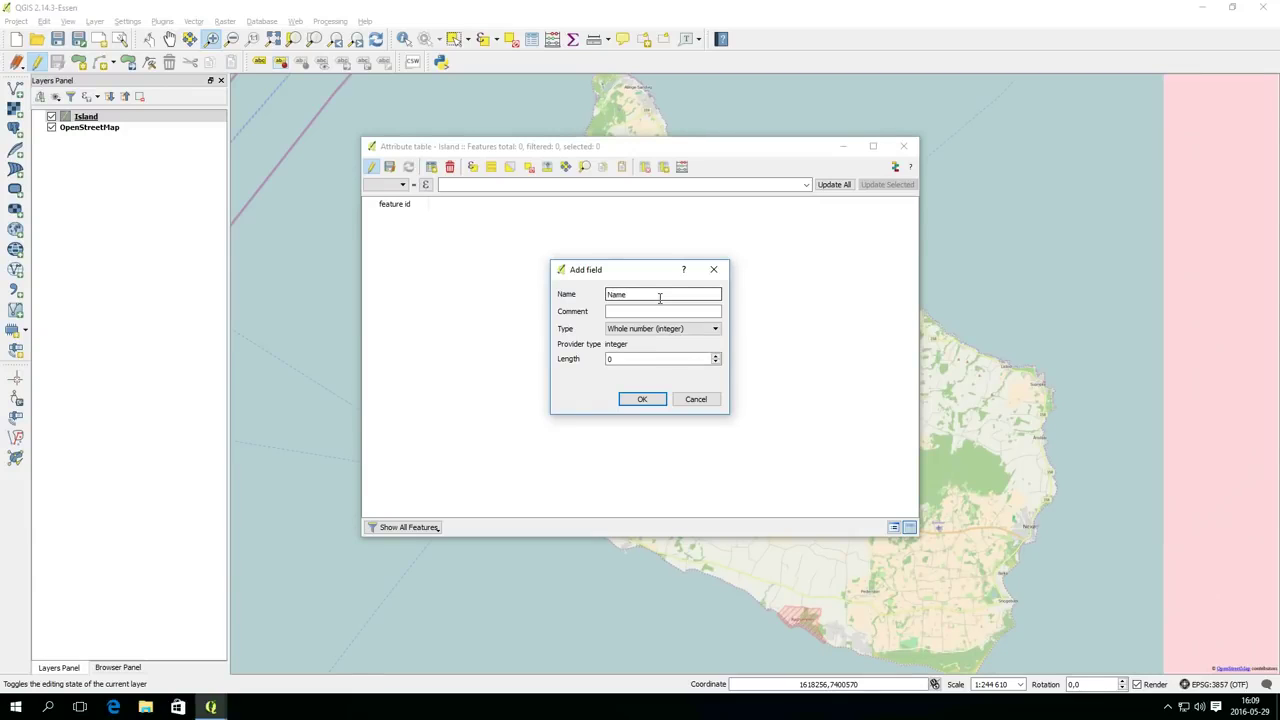
key(Tab)
text(F)
key(Tab)
key(alt+Down)
key(Down)
key(Down)
key(Down)
key(Down)
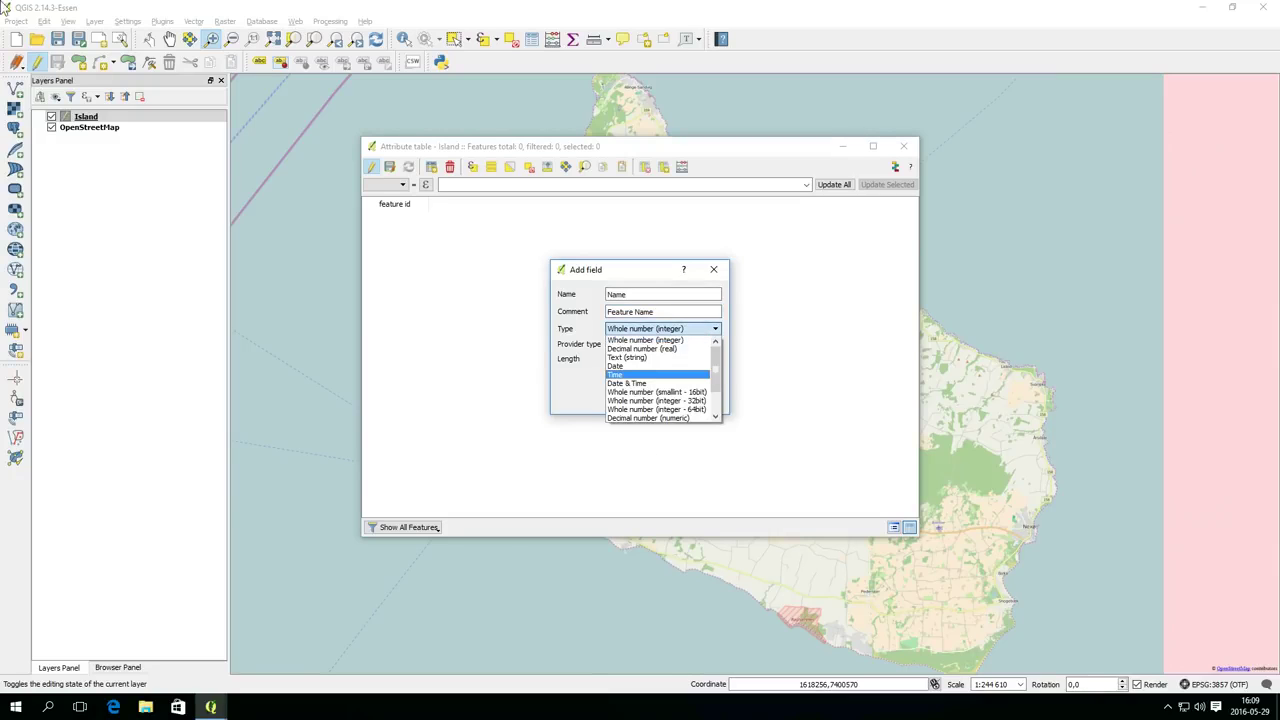
click(631, 357)
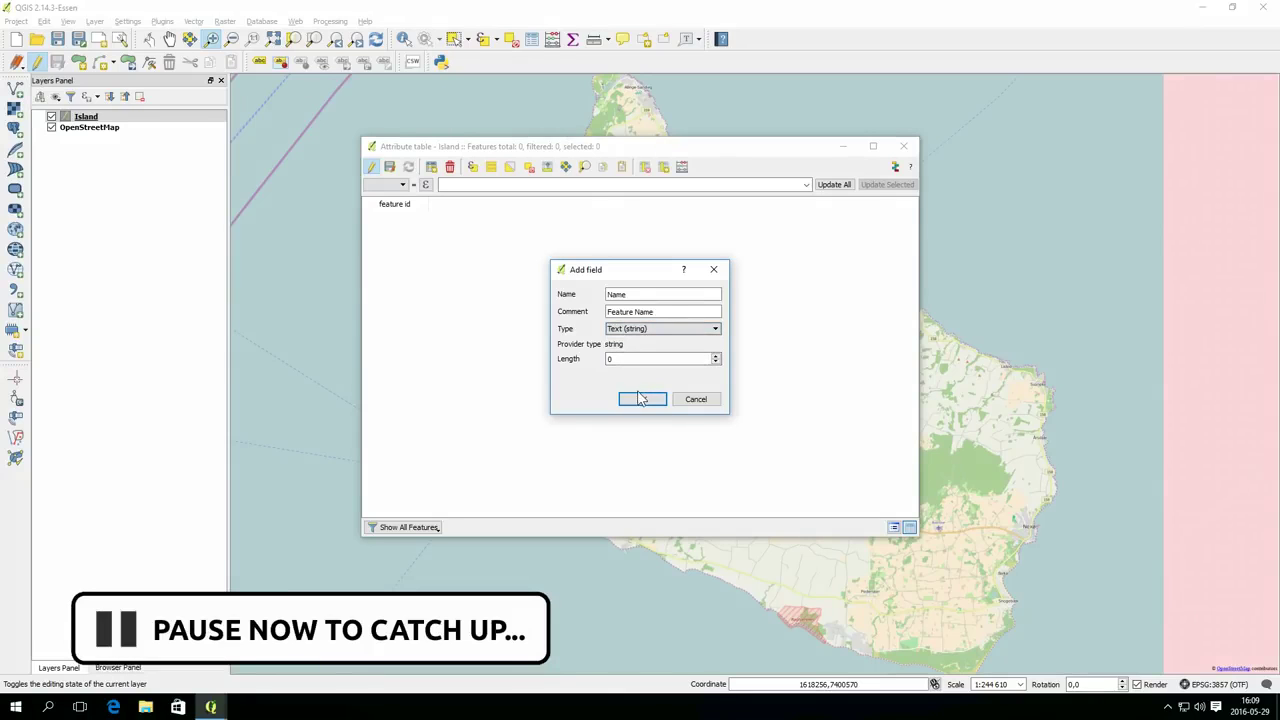
click(641, 400)
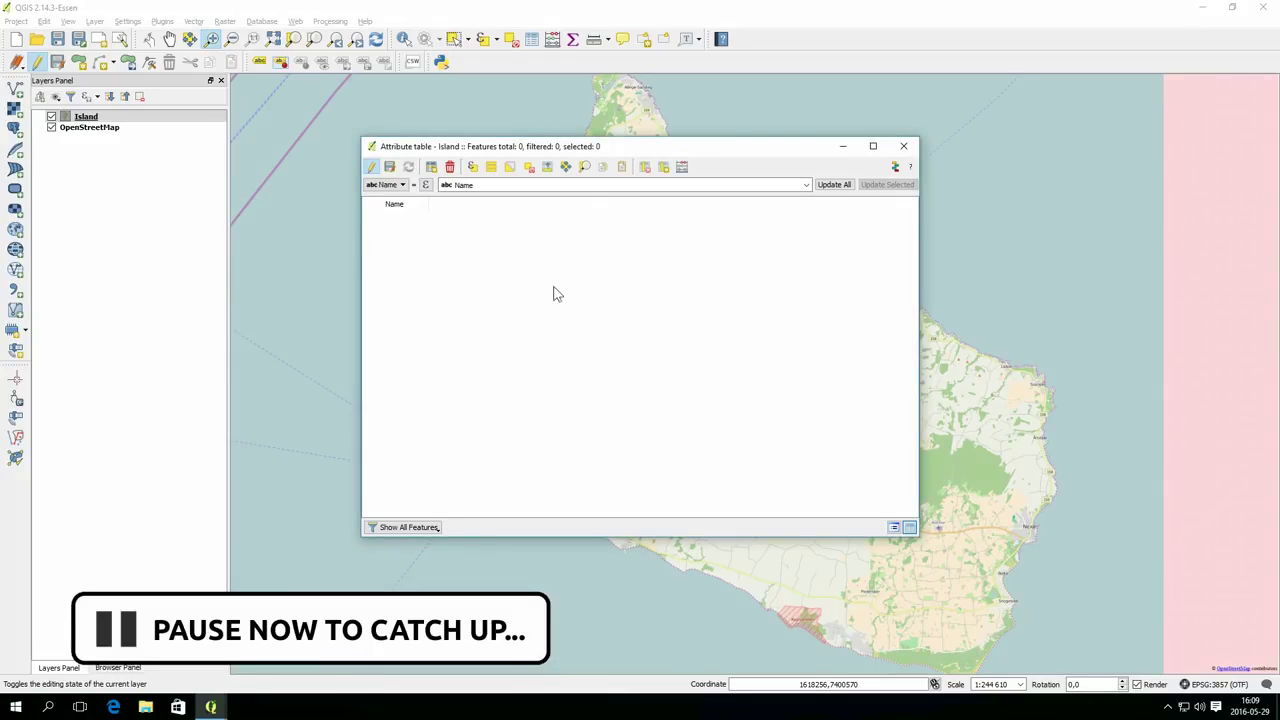
click(905, 148)
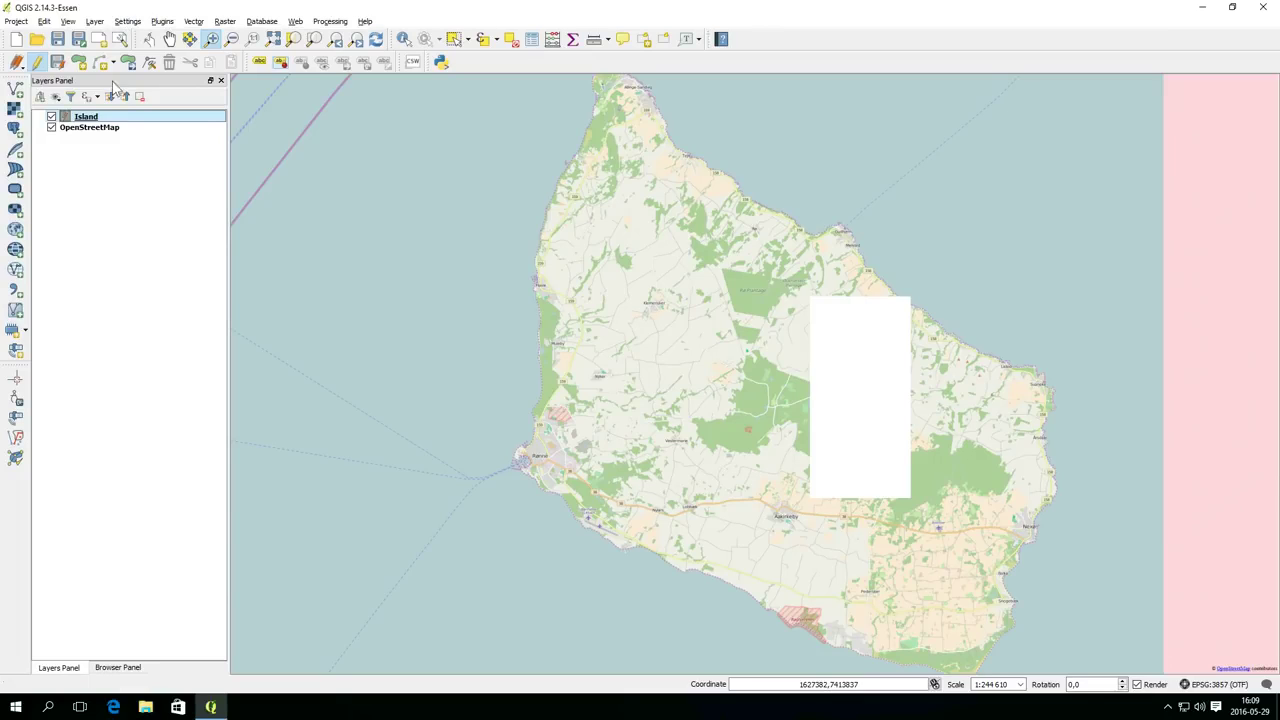
Start the island polygon at the west coast harbour and trace the south coast to the southern tip
click(81, 64)
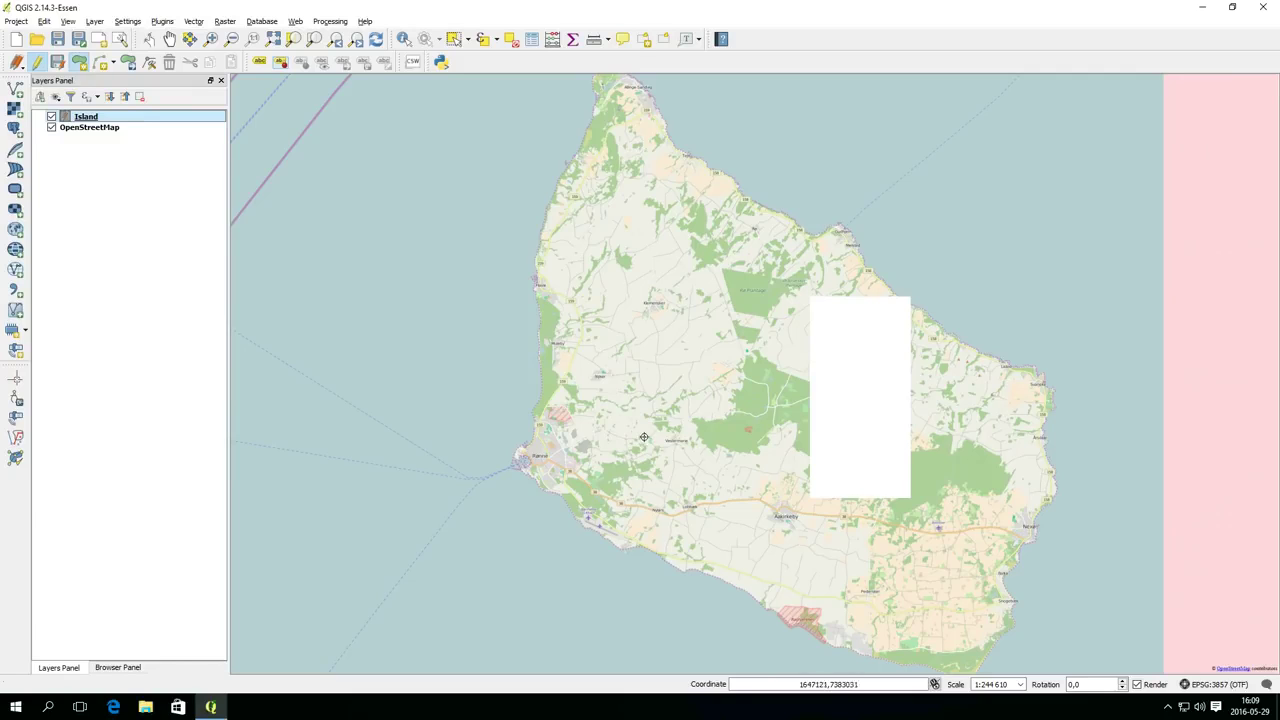
click(523, 468)
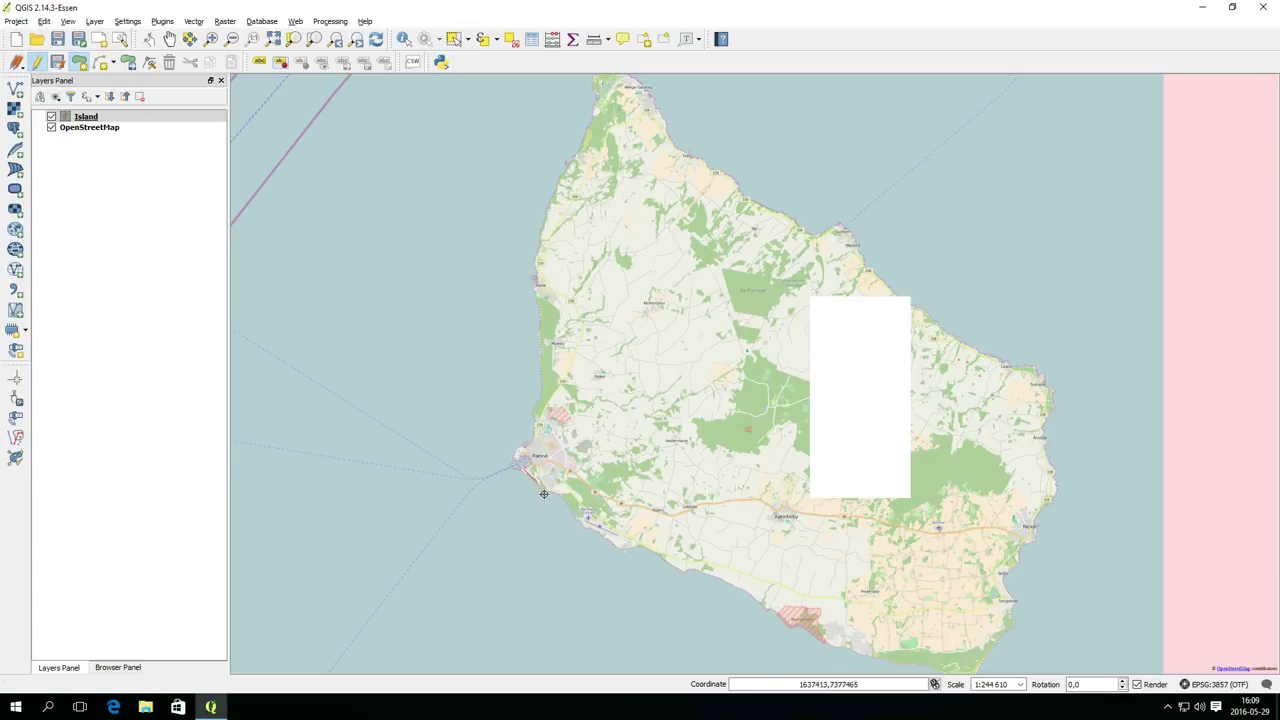
click(582, 527)
click(596, 531)
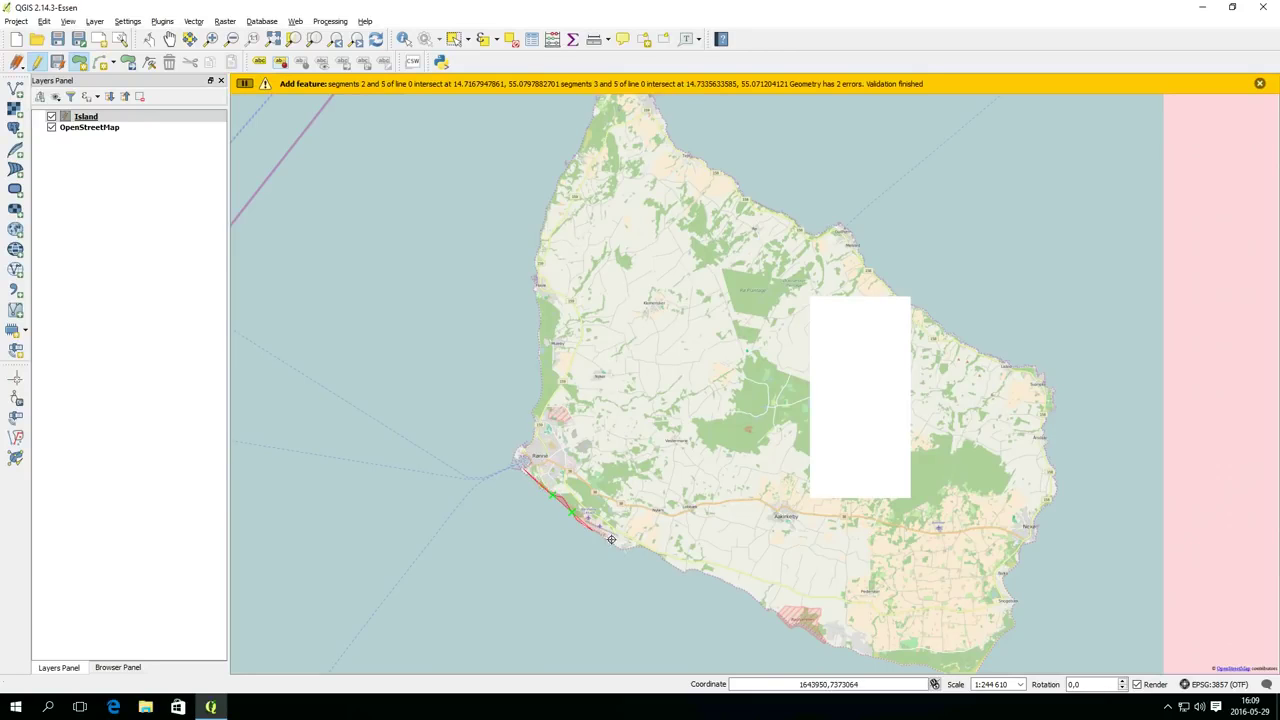
click(611, 540)
click(622, 551)
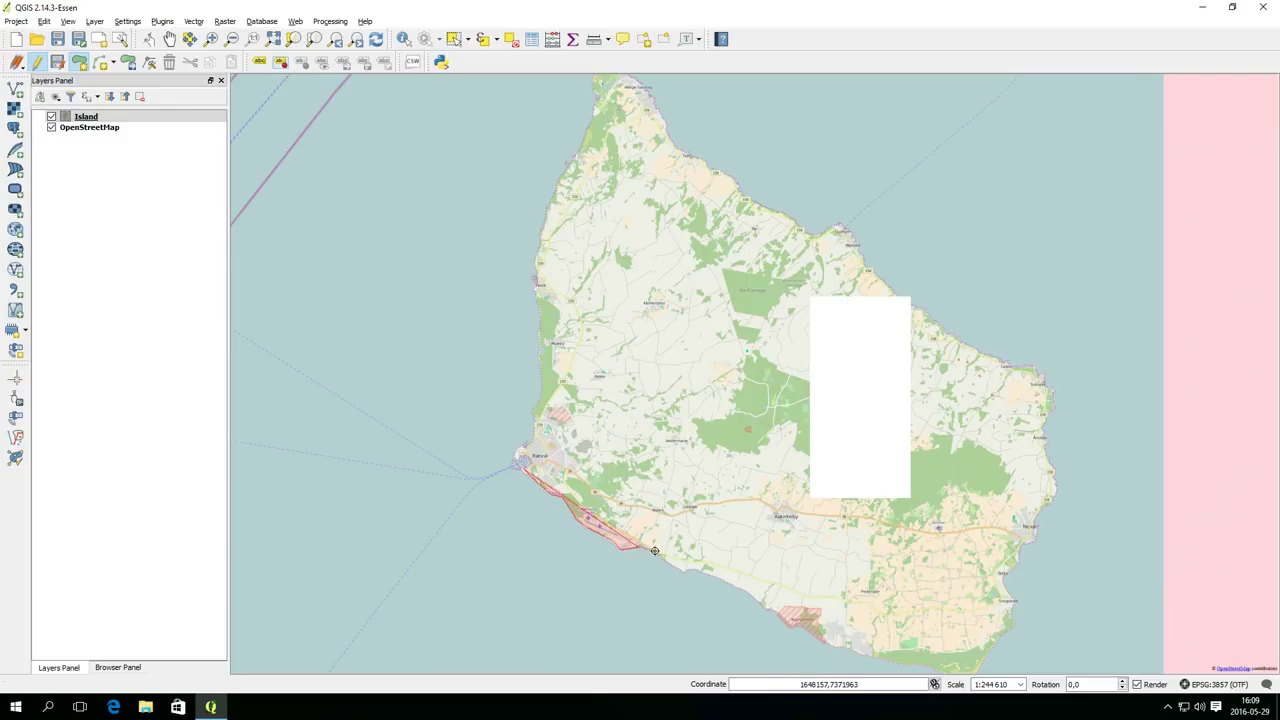
click(666, 560)
click(700, 571)
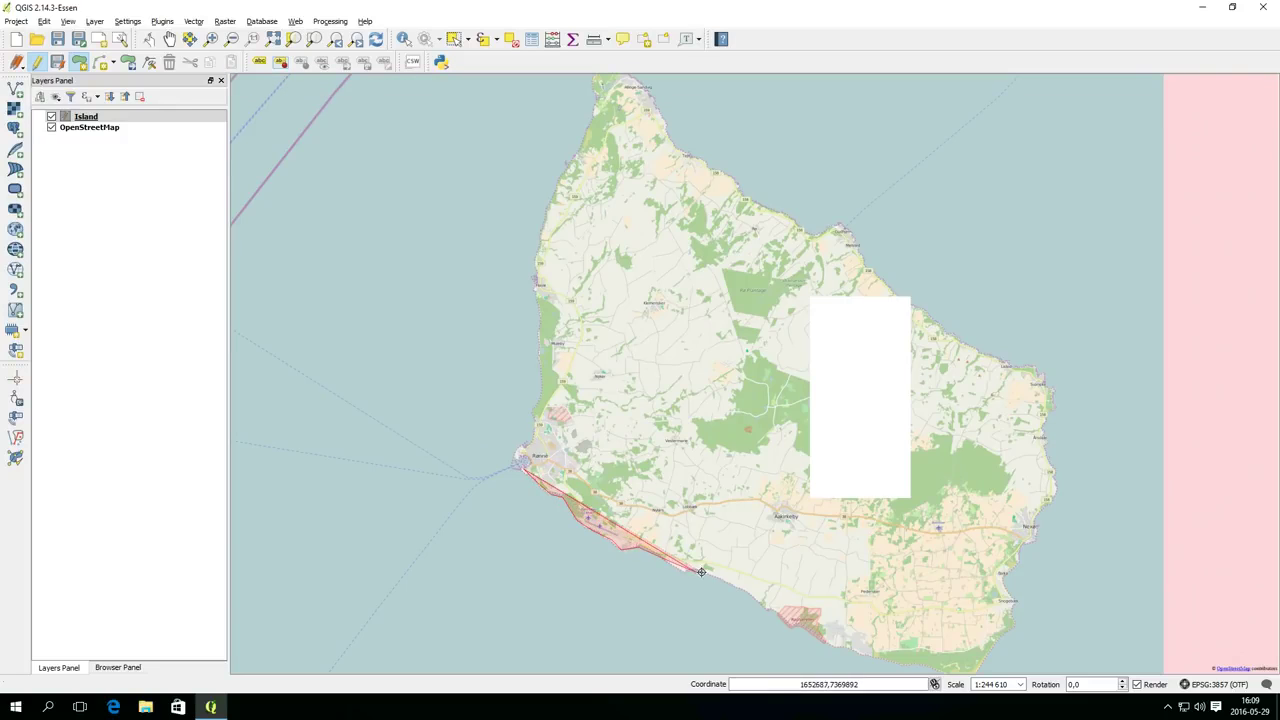
click(790, 620)
click(796, 627)
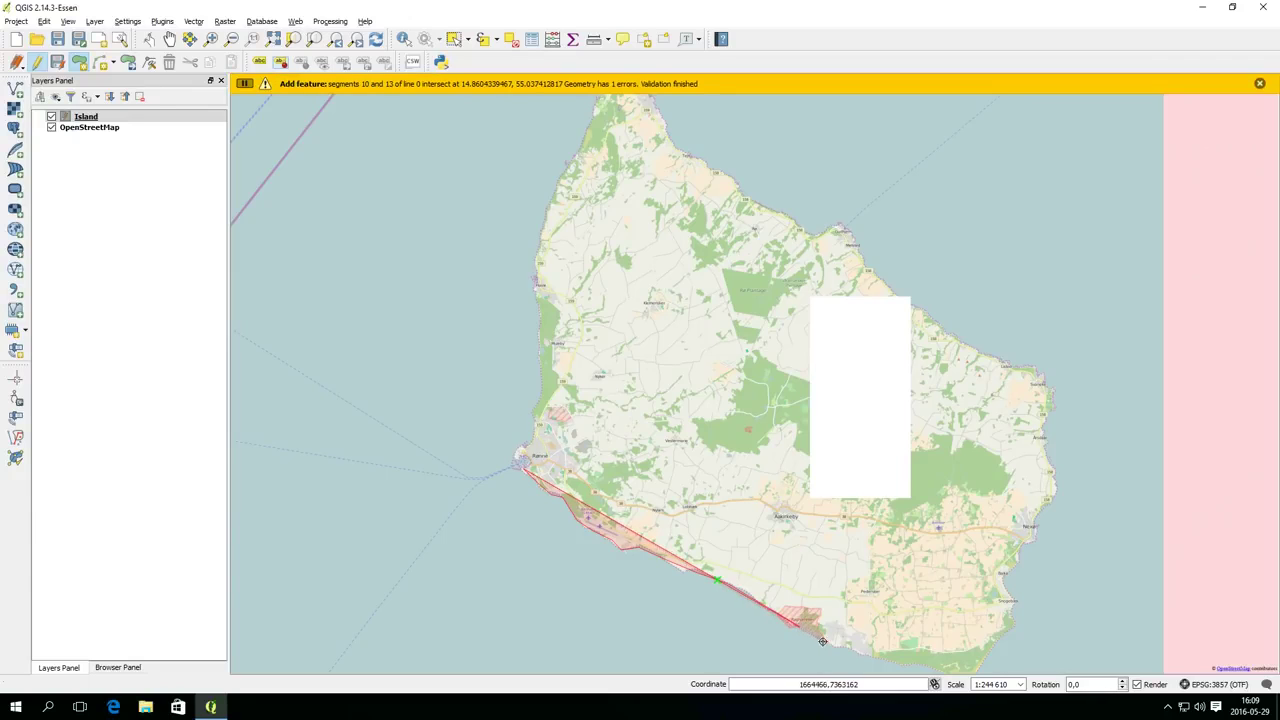
click(903, 664)
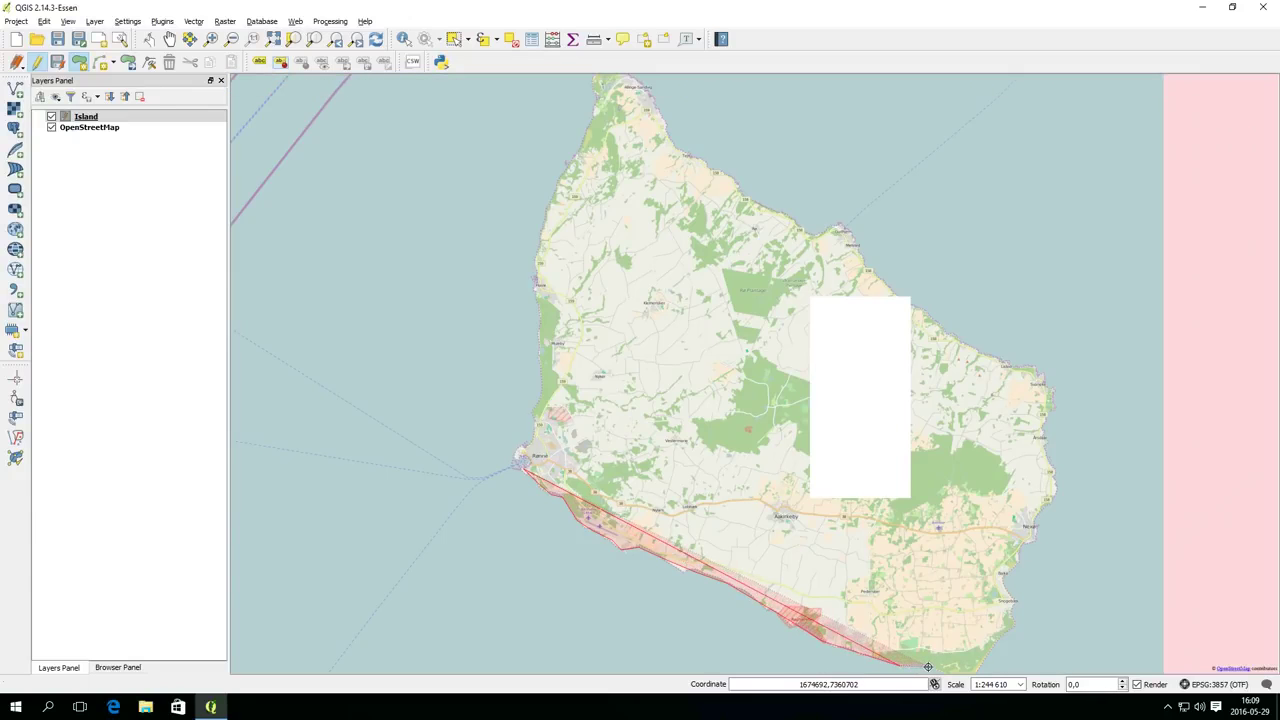
click(927, 666)
Continue the outline up the island's east coast
drag(977, 600, 796, 474)
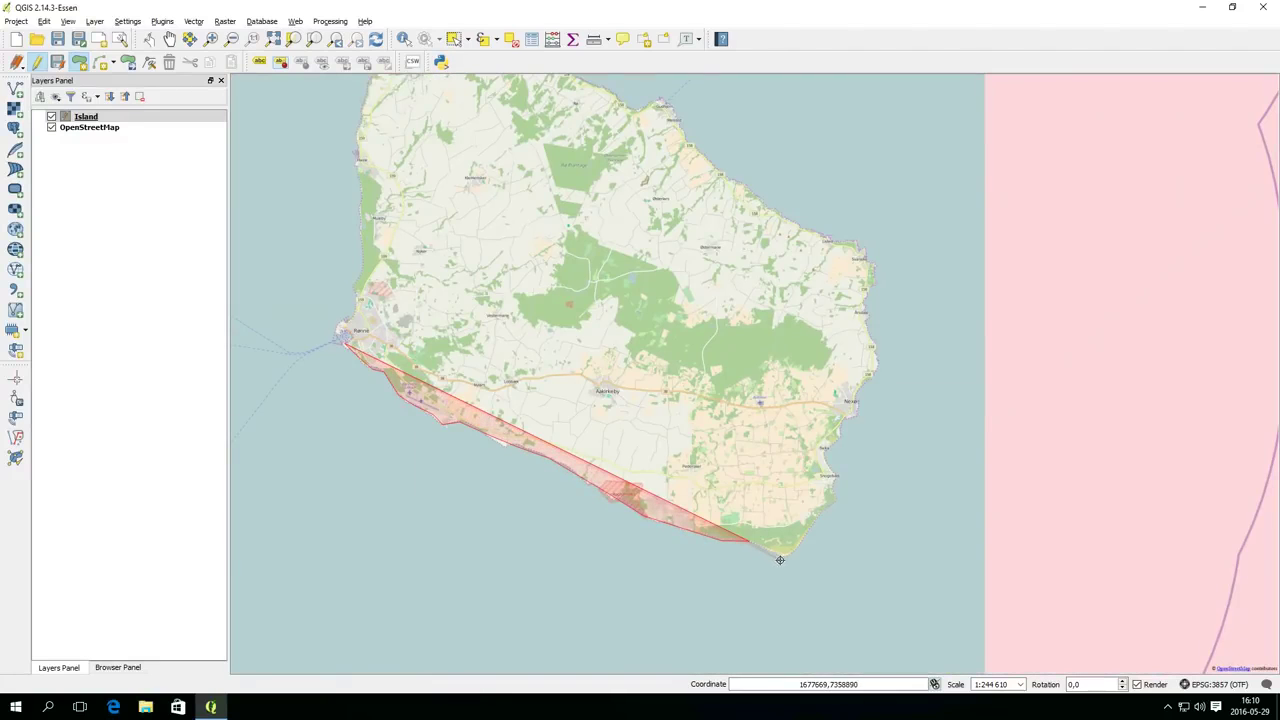
scroll(788, 515, up, 2)
click(905, 388)
click(907, 290)
click(870, 185)
drag(925, 124, 1000, 620)
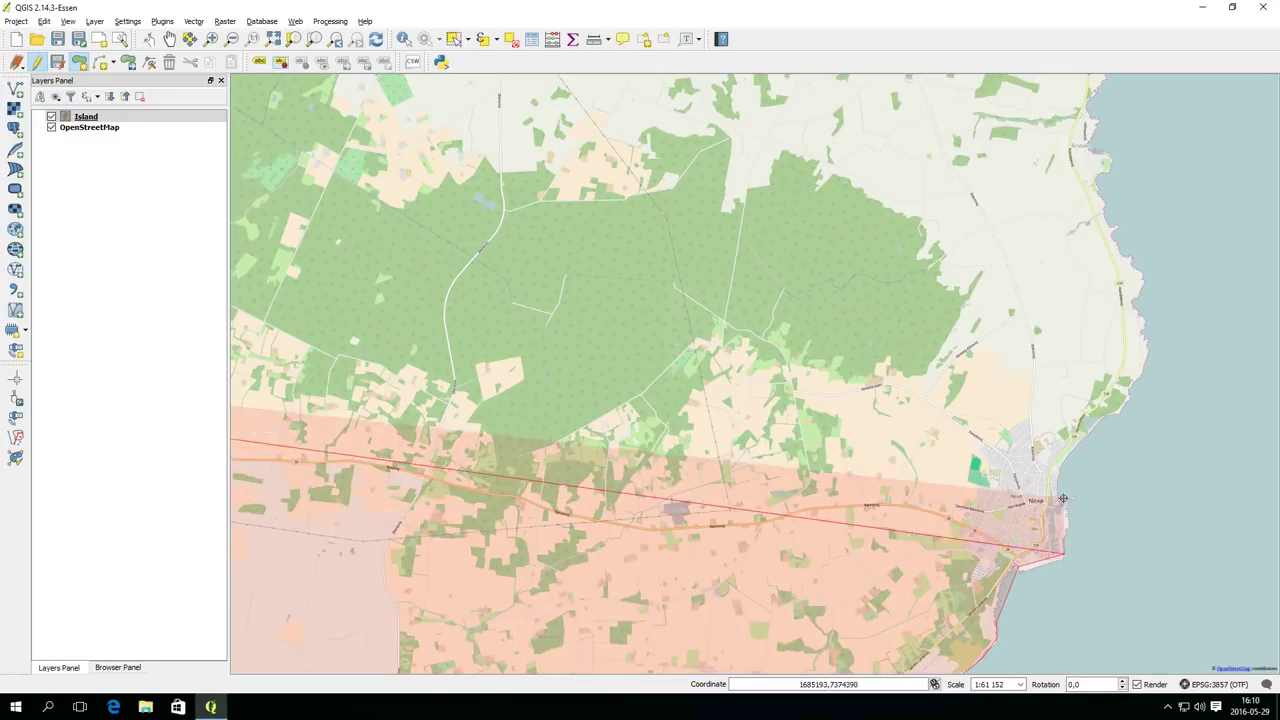
scroll(1149, 347, down, 2)
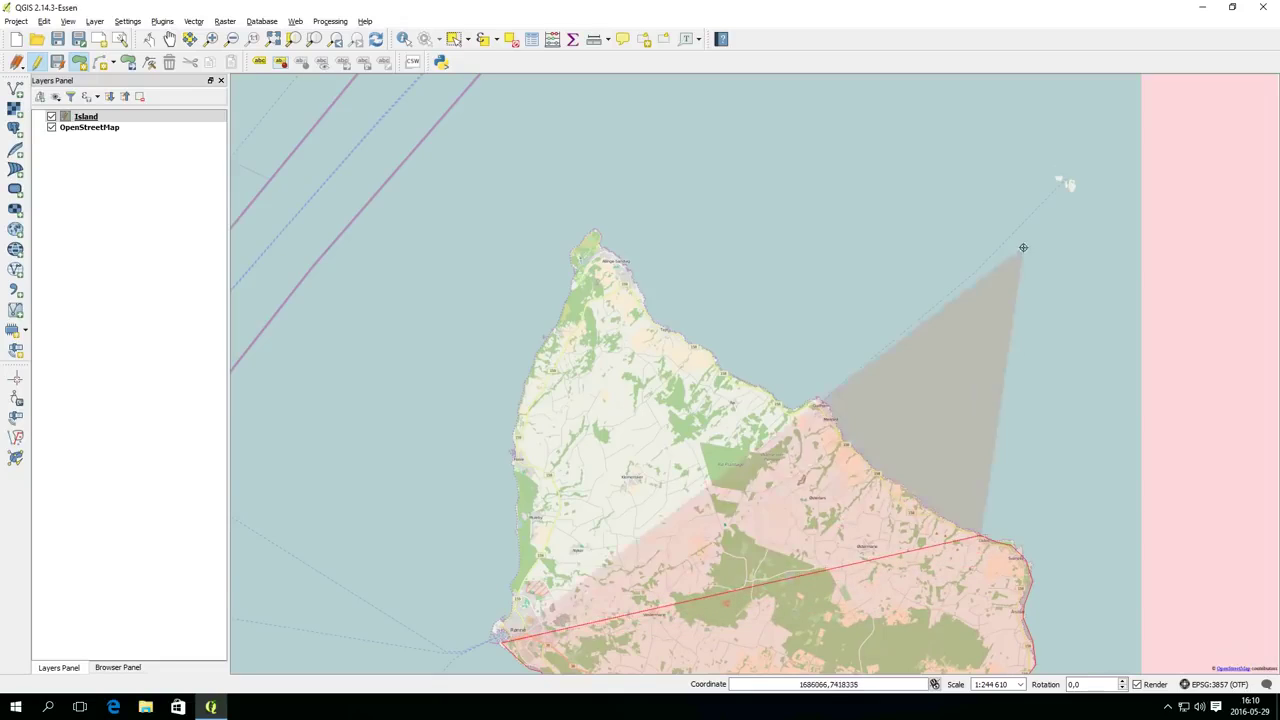
Trace the north-east coast up to the island's northern tip
click(878, 468)
click(845, 428)
click(818, 398)
click(790, 408)
click(722, 372)
click(690, 345)
click(652, 320)
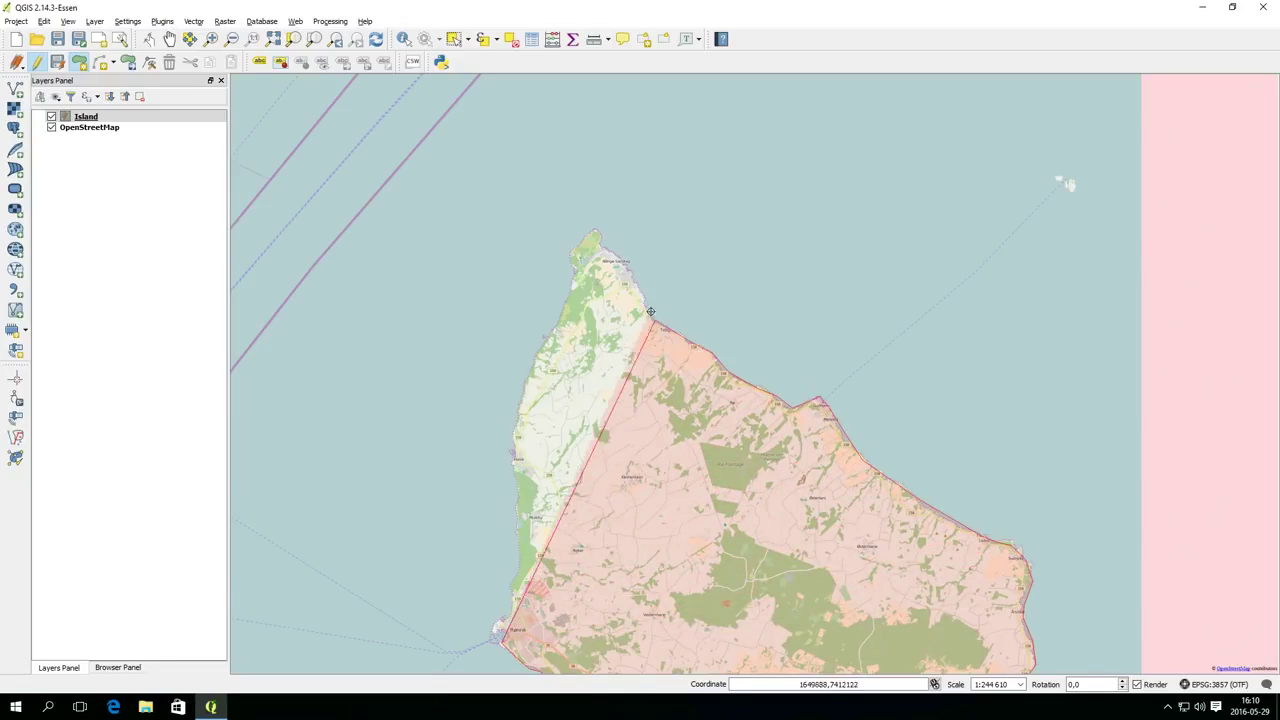
click(630, 280)
click(597, 230)
click(577, 246)
Trace the west coast southward to the south-west shore
click(573, 305)
click(554, 331)
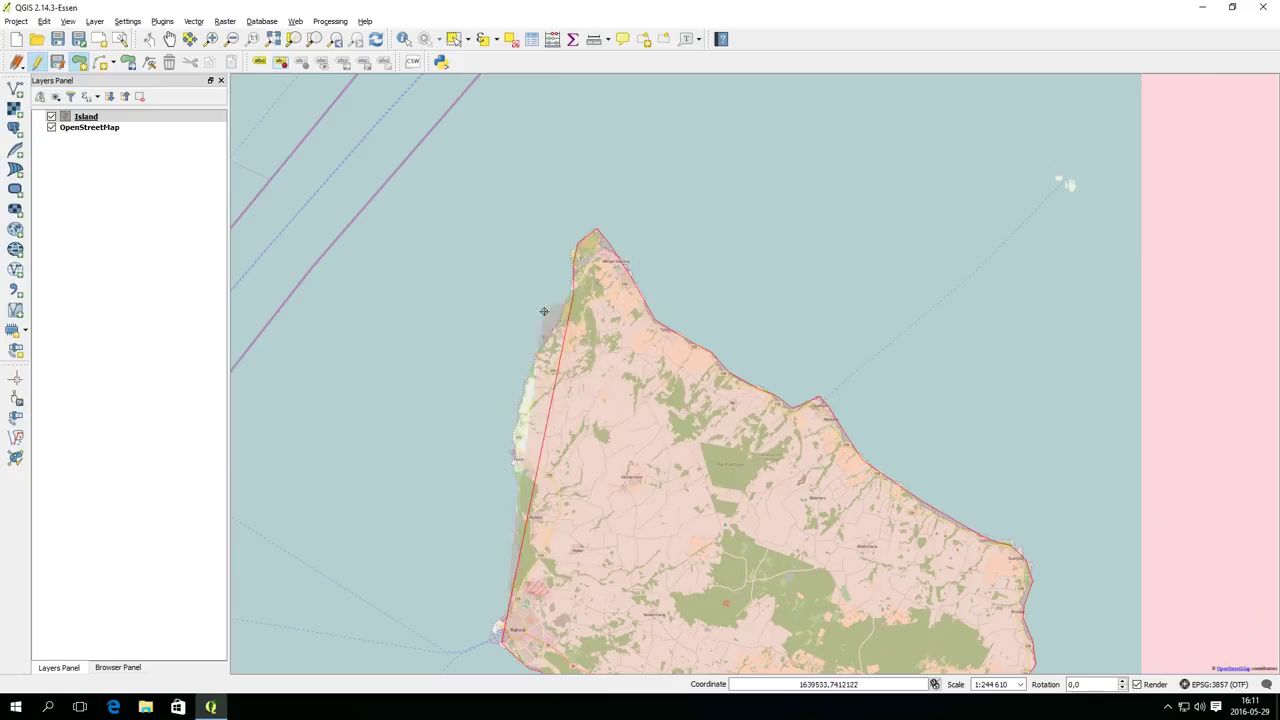
click(539, 356)
click(524, 385)
click(516, 420)
click(514, 455)
click(515, 531)
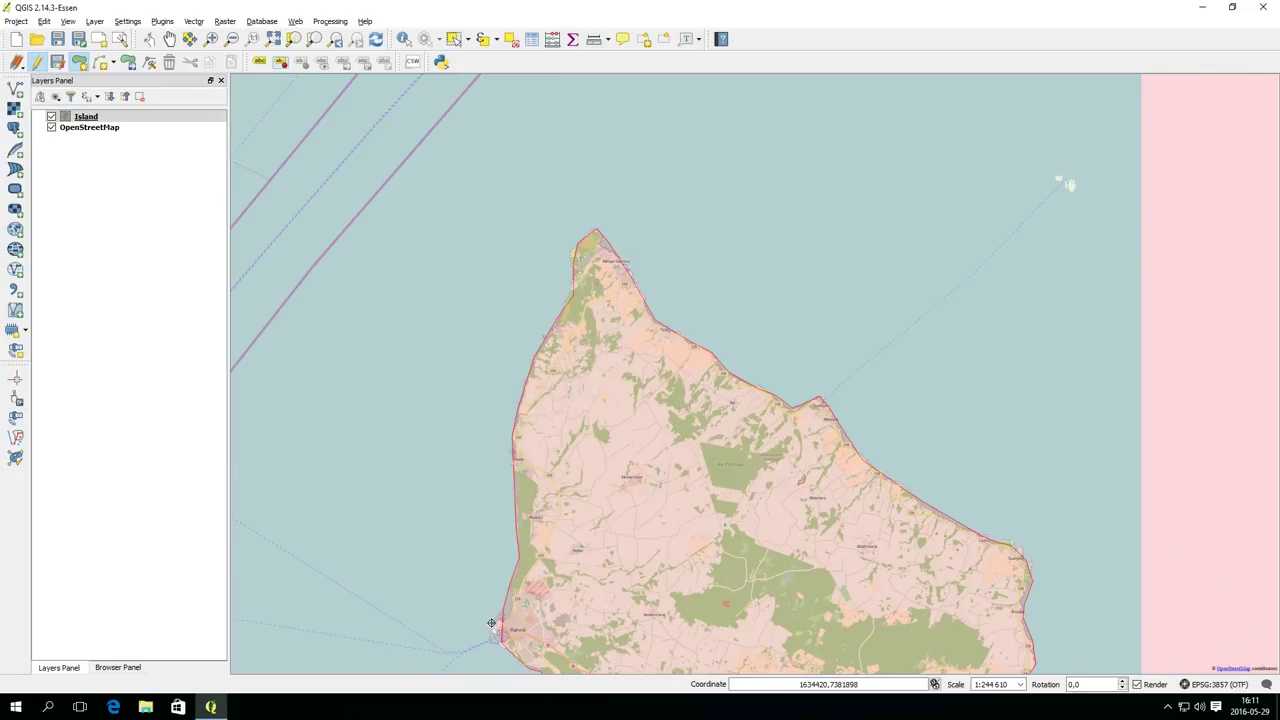
click(491, 623)
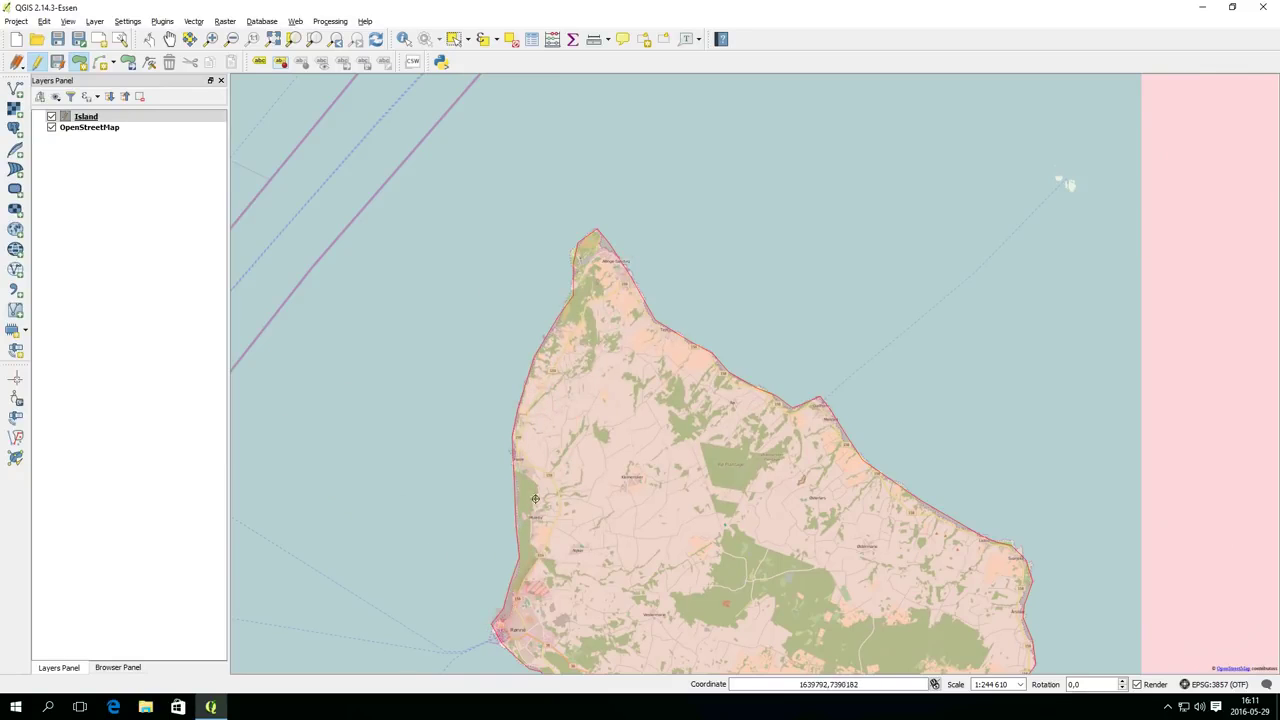
Finish the polygon and name the new feature 'Treasure Island'
right_click(302, 503)
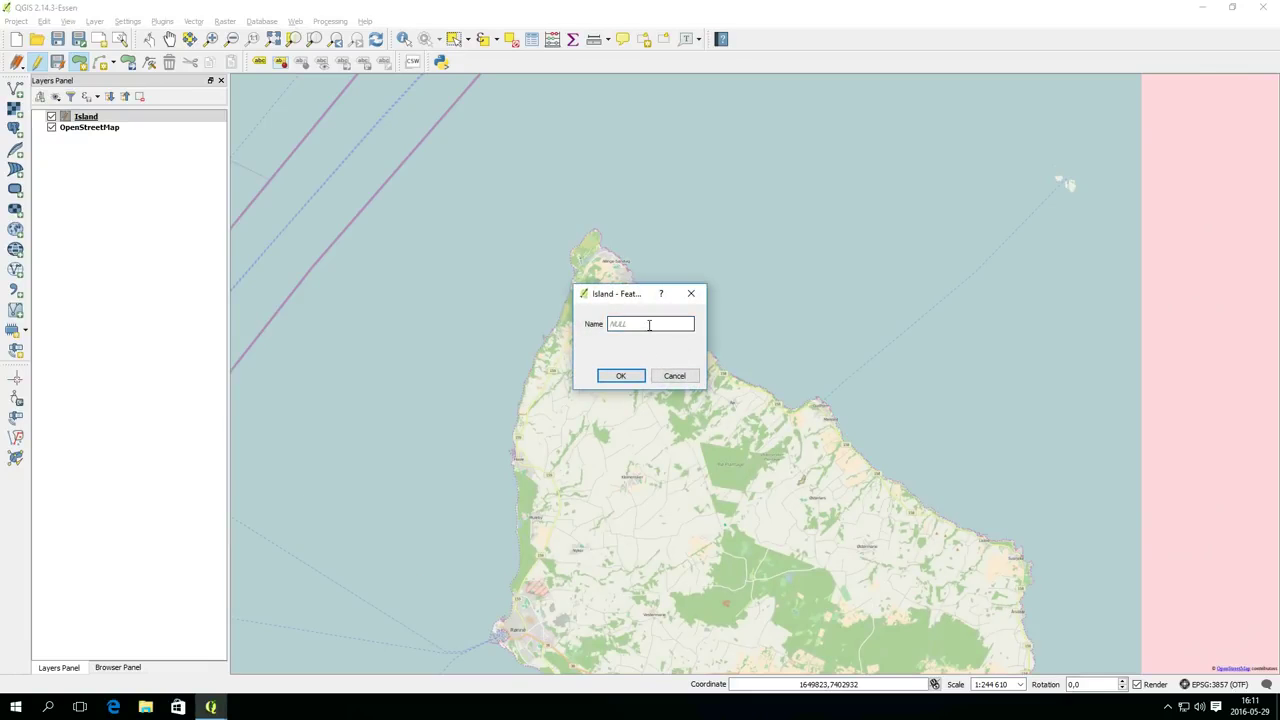
text(Treasure Island)
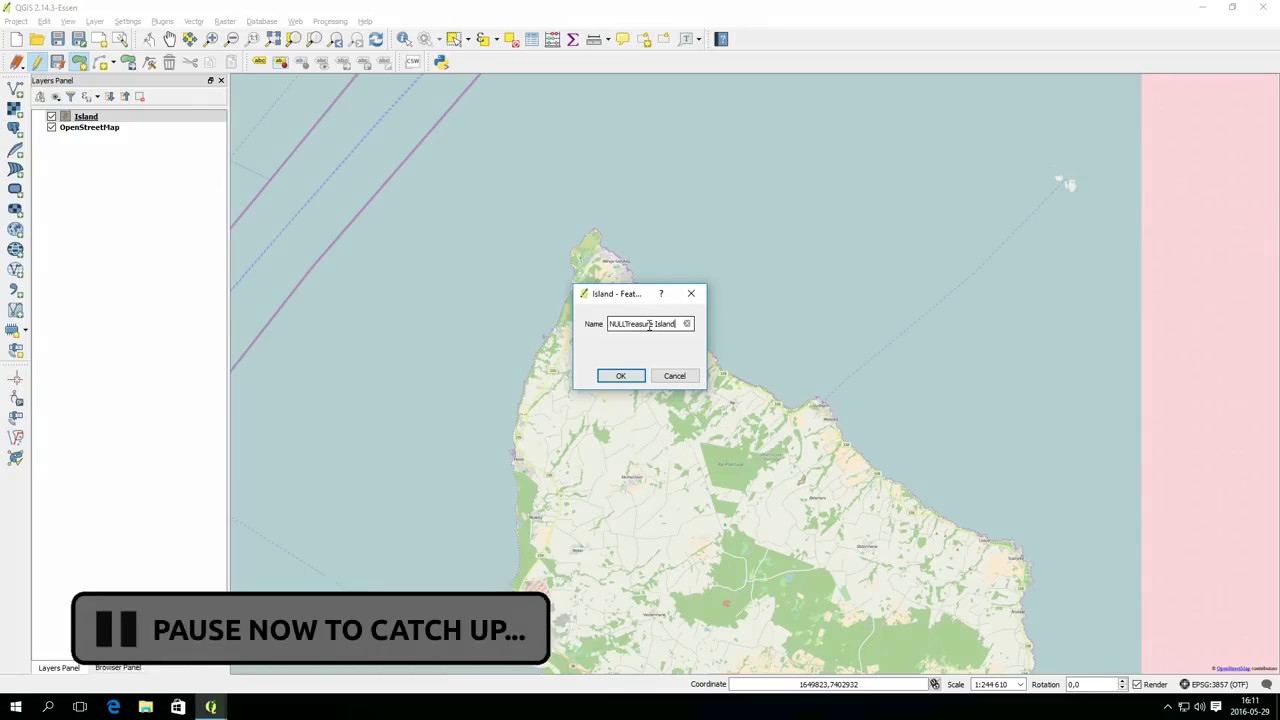
key(BackSpace)
key(BackSpace)
key(BackSpace)
key(BackSpace)
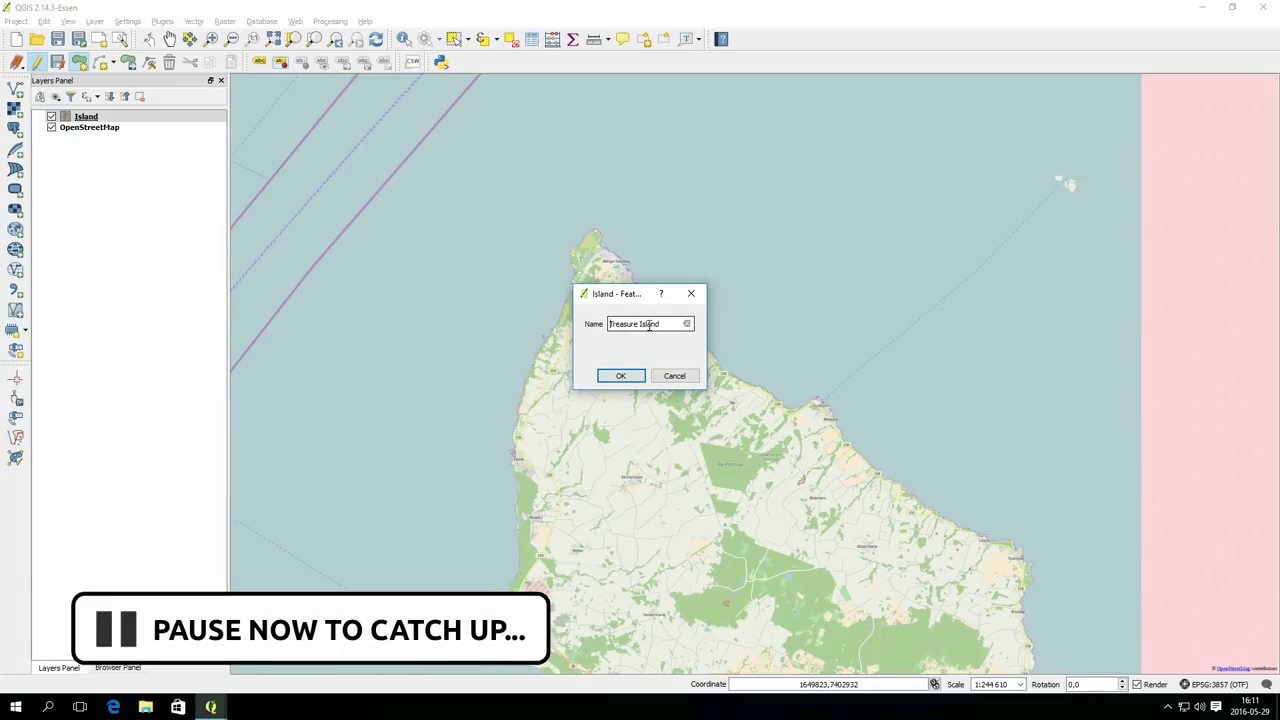
click(626, 376)
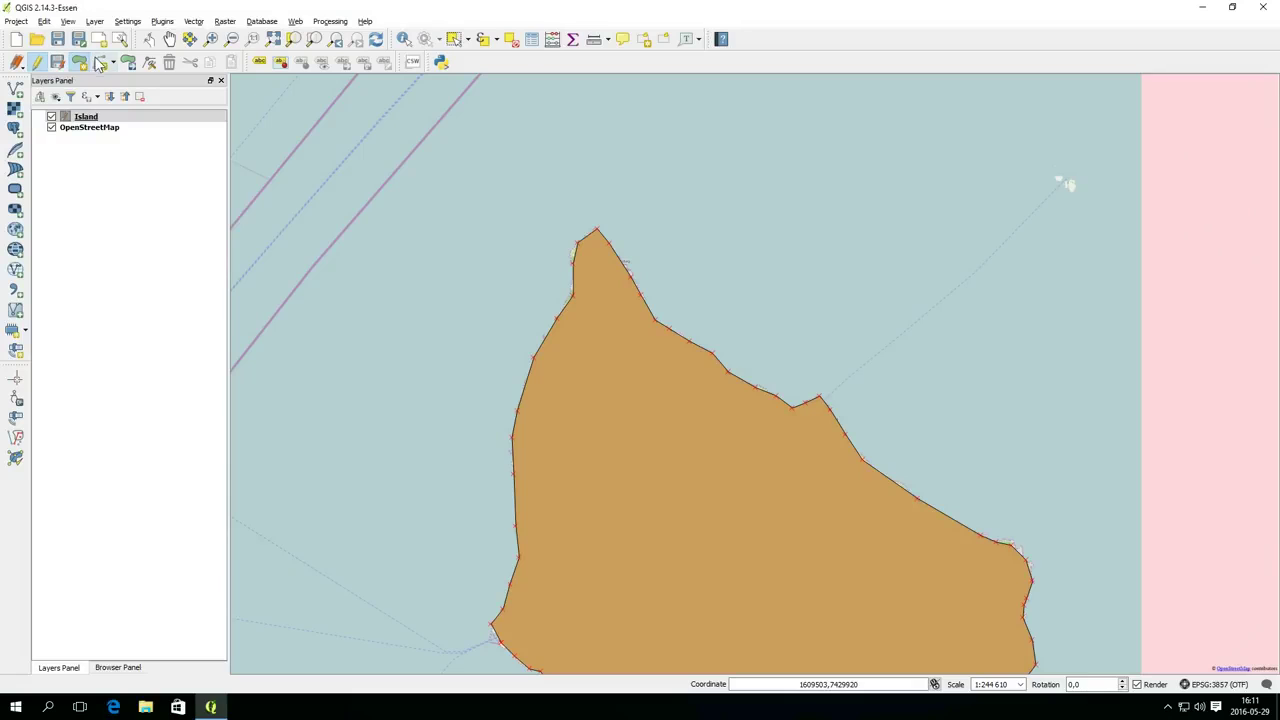
Adjust the north-west coast vertices with the Node Tool, inserting one new vertex on the edge
click(150, 63)
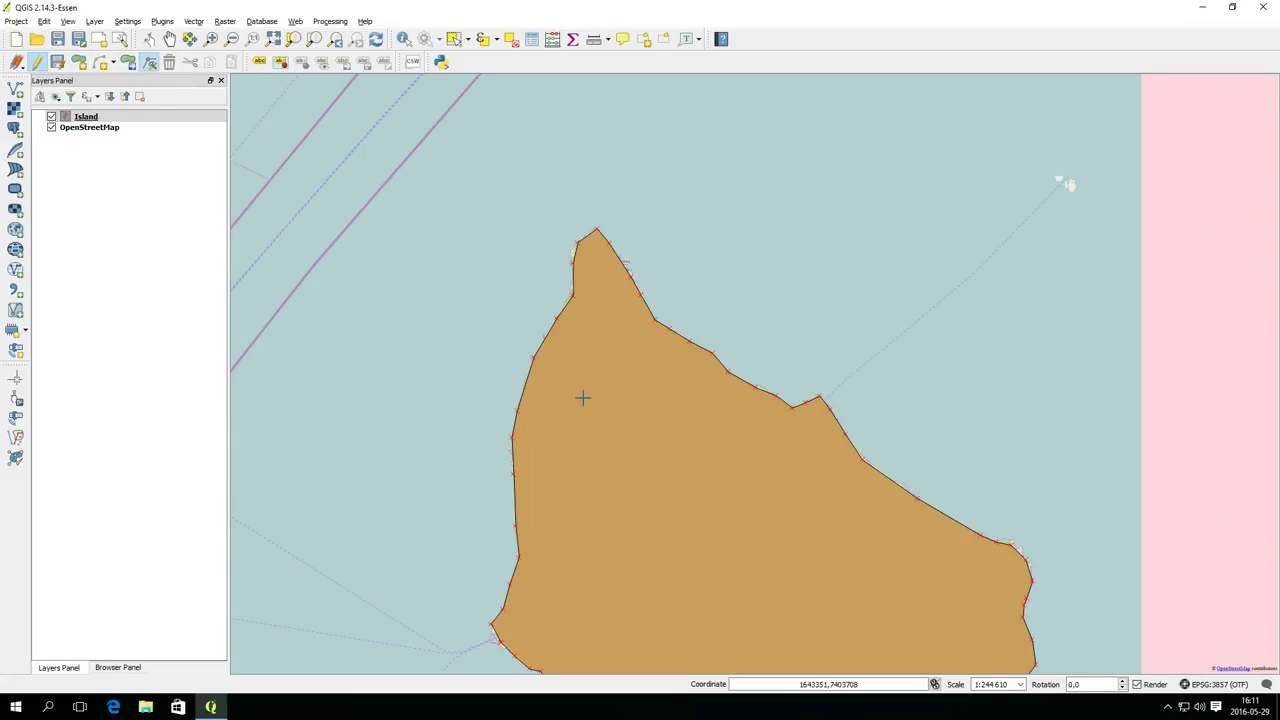
click(533, 357)
click(533, 357)
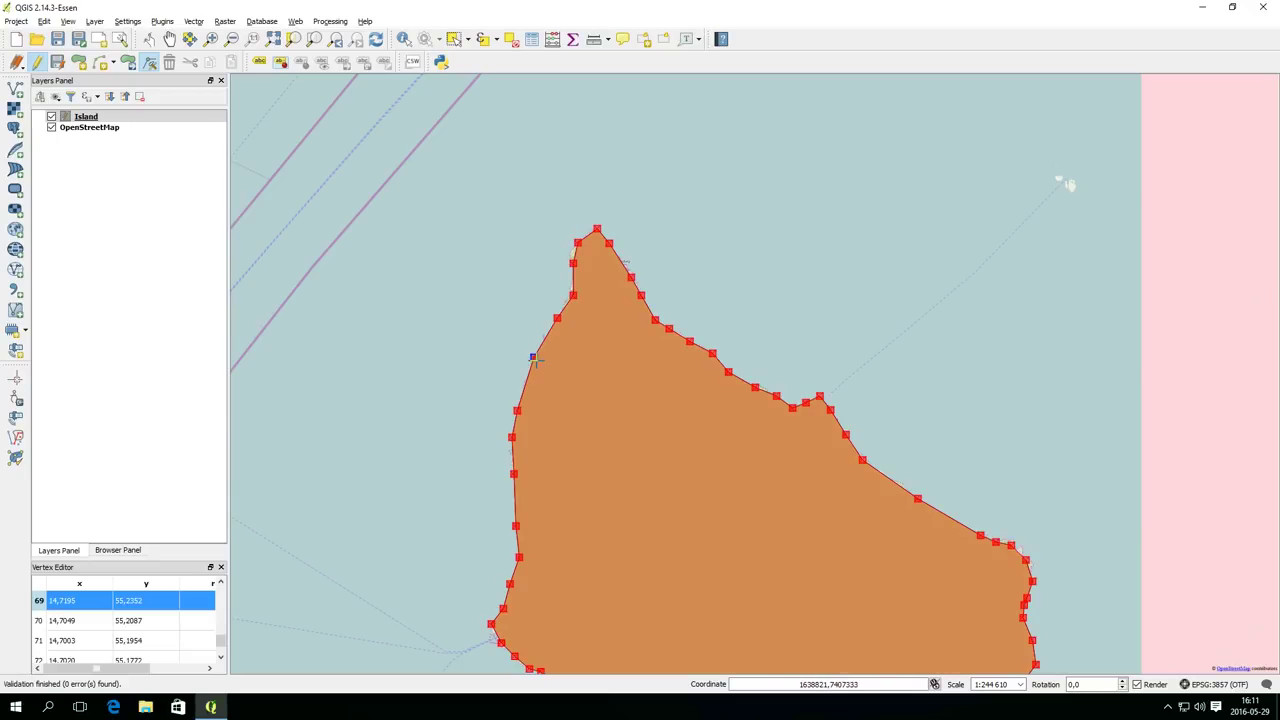
drag(533, 357, 533, 361)
click(539, 343)
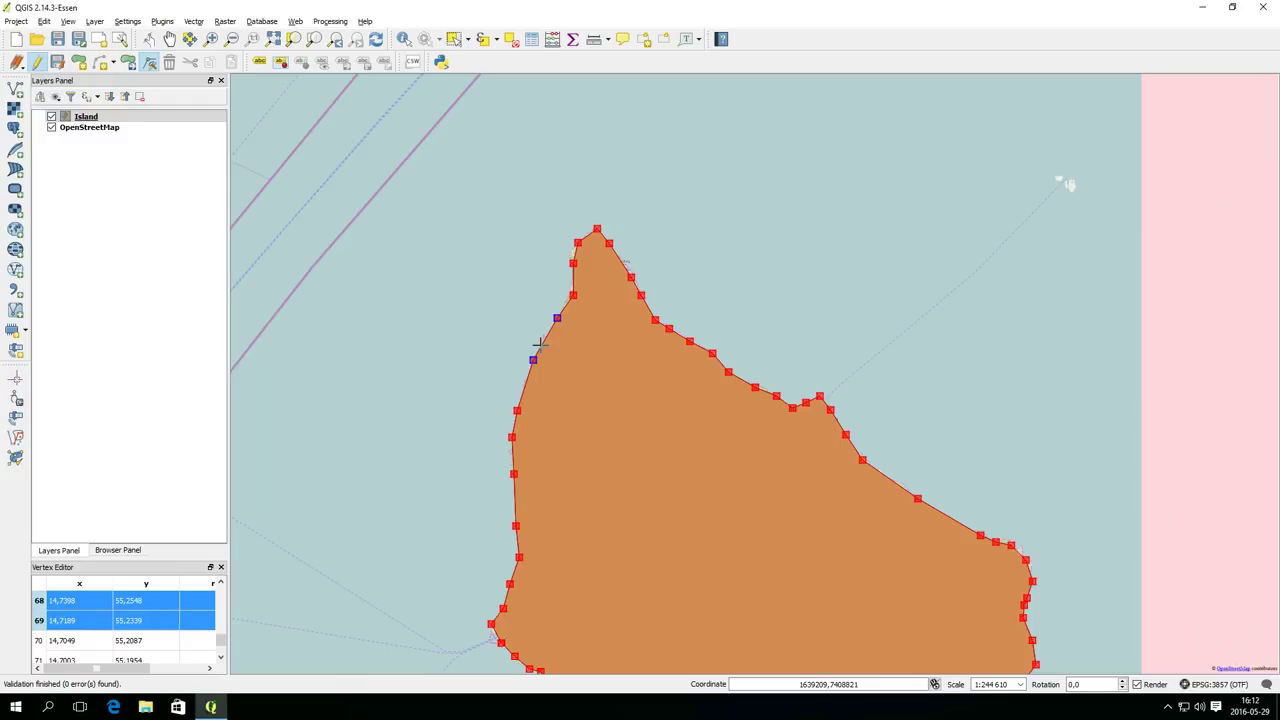
double_click(541, 342)
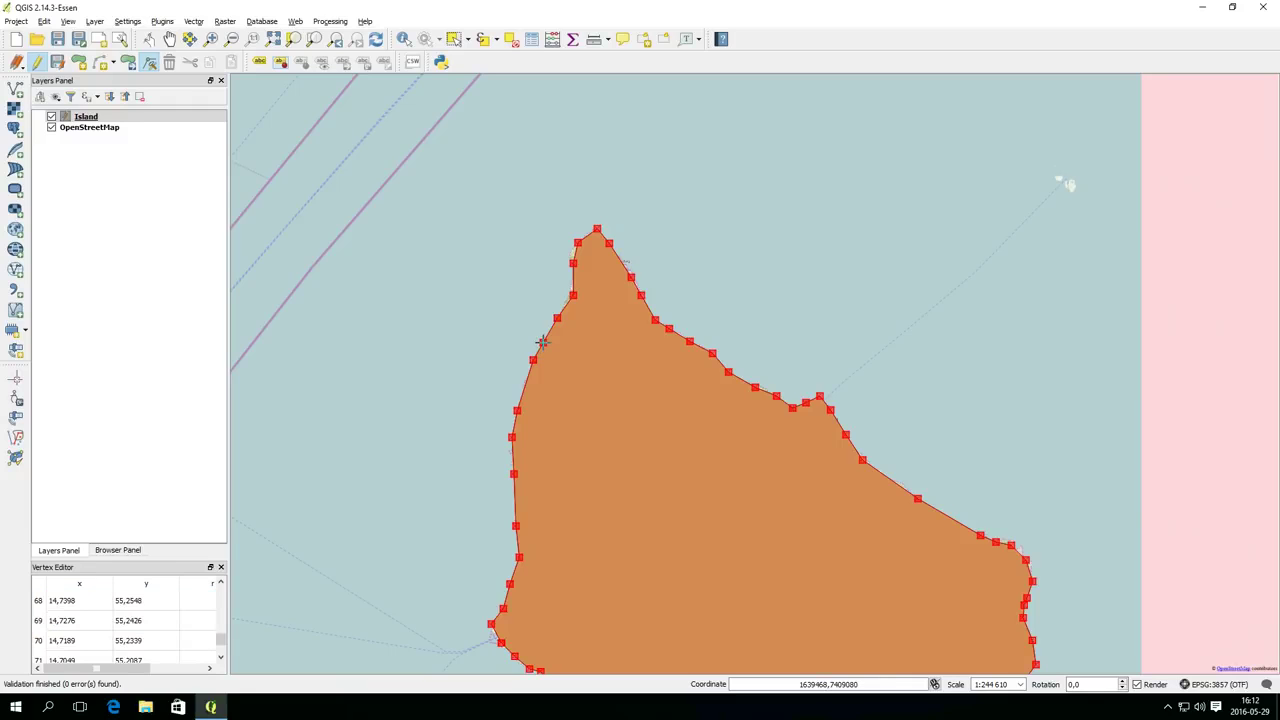
mouse_move(541, 342)
mouse_down()
mouse_move(557, 354)
mouse_move(548, 341)
mouse_up()
Save the Island layer edits and switch editing off
click(60, 64)
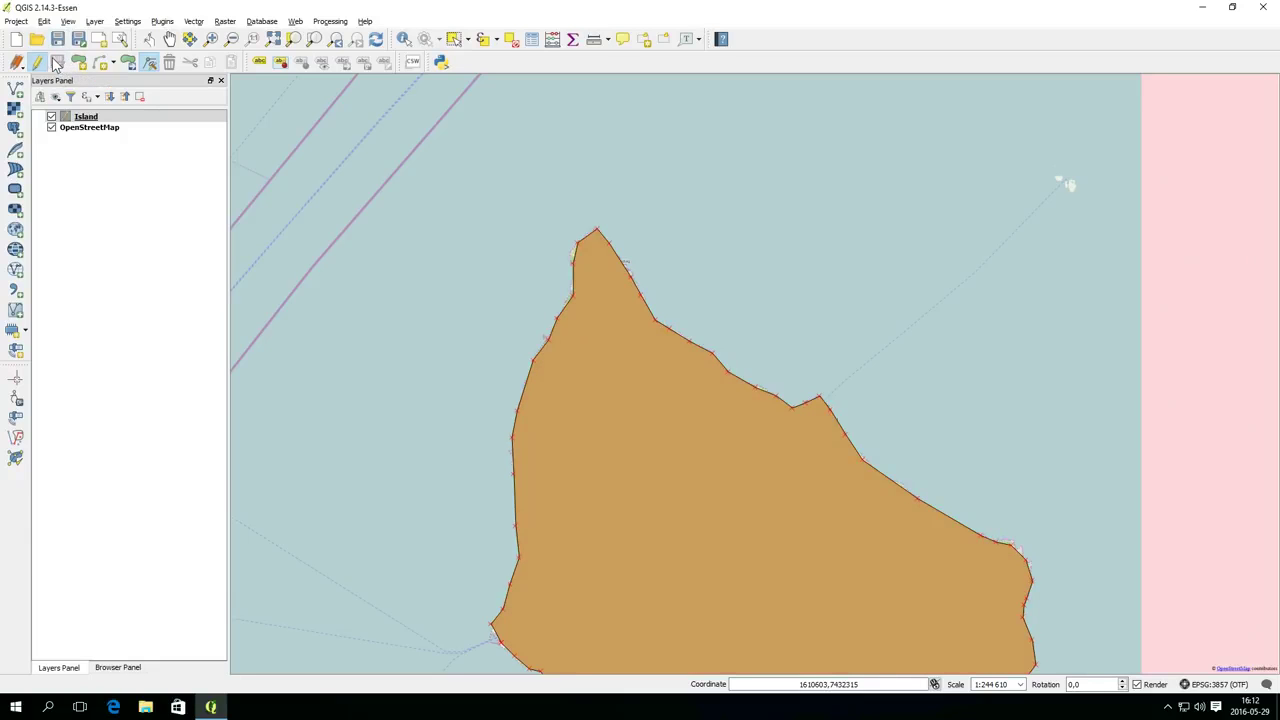
click(36, 62)
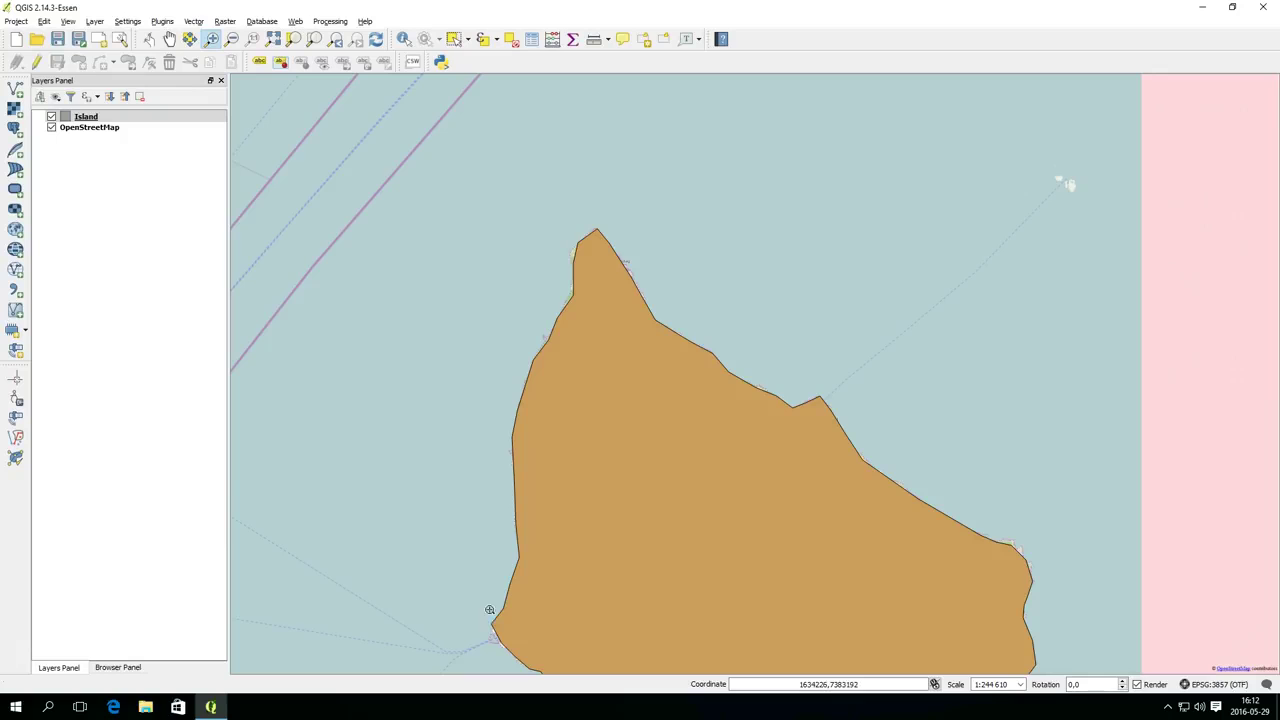
drag(680, 360, 561, 290)
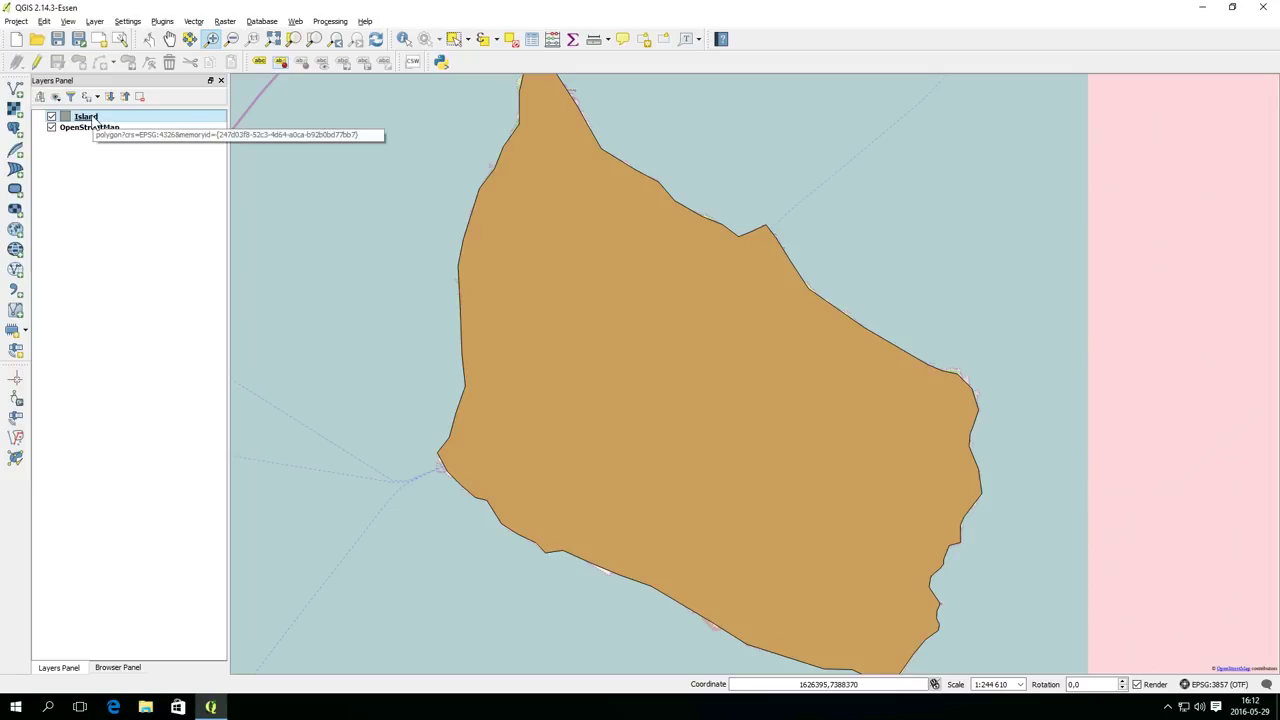
Export the Island layer as Island.shp into a newly created Geodata folder
right_click(95, 119)
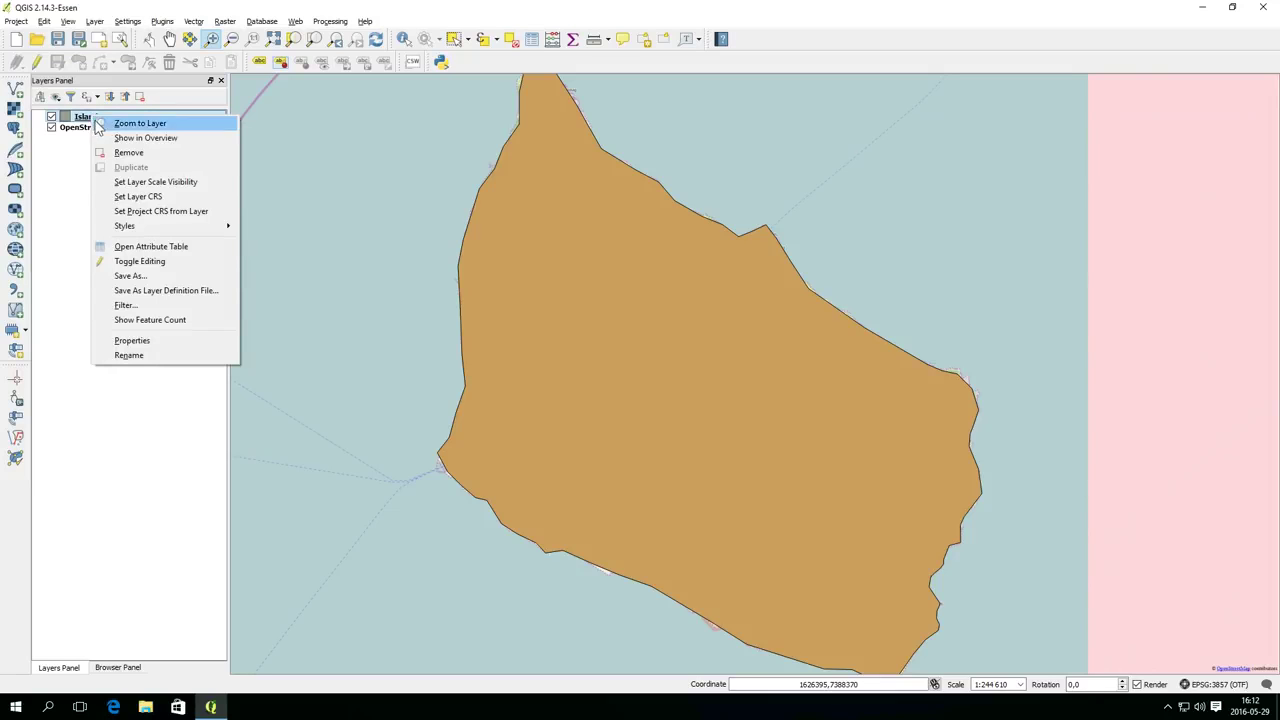
click(145, 276)
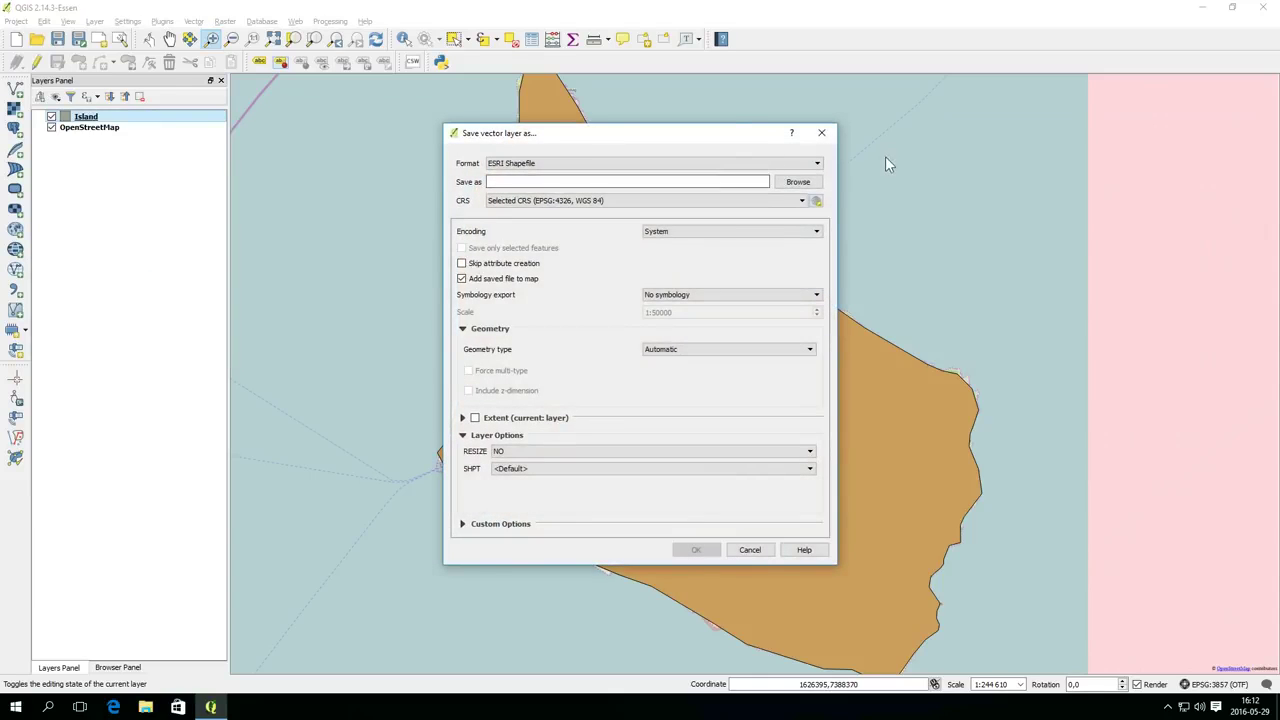
click(789, 182)
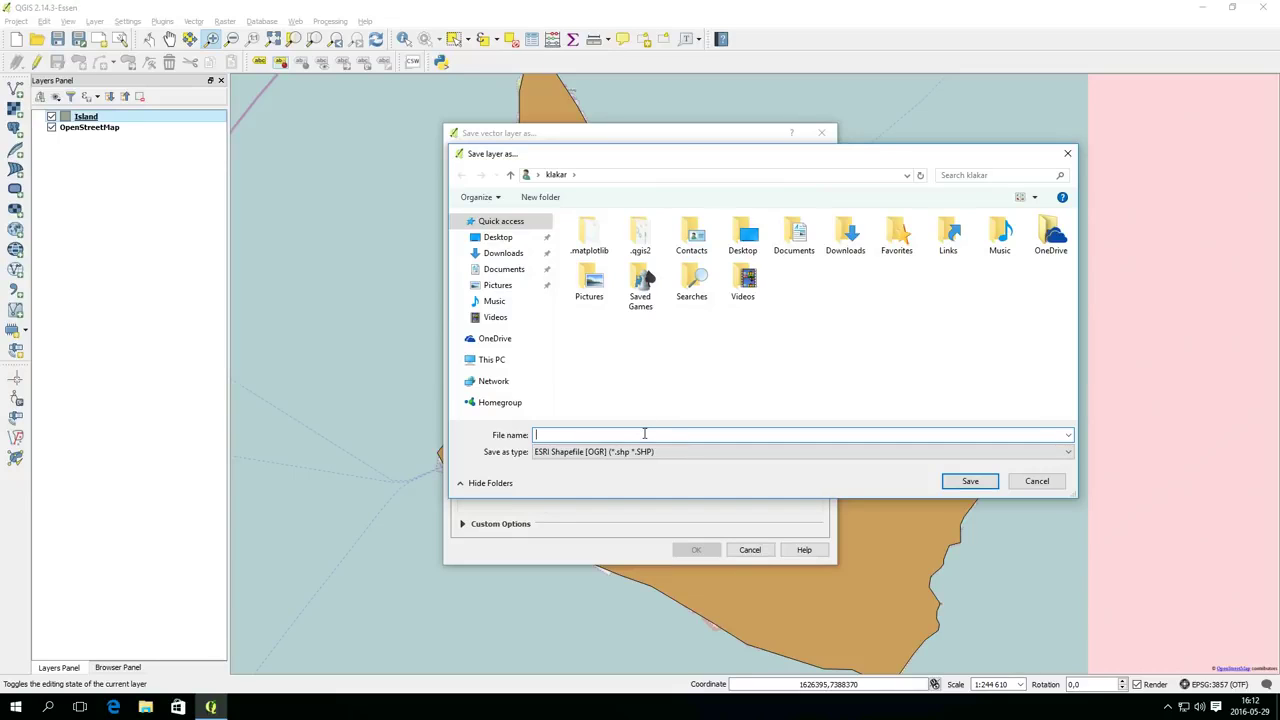
click(527, 197)
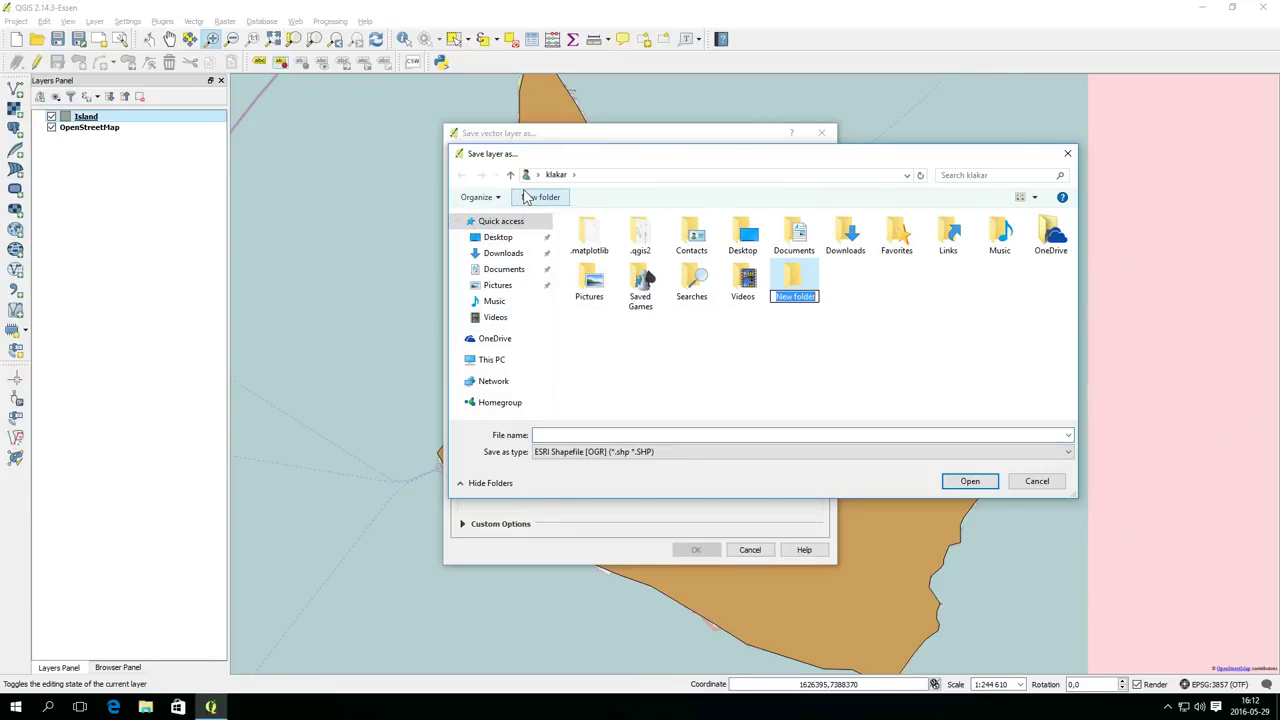
text(Geodata)
key(Return)
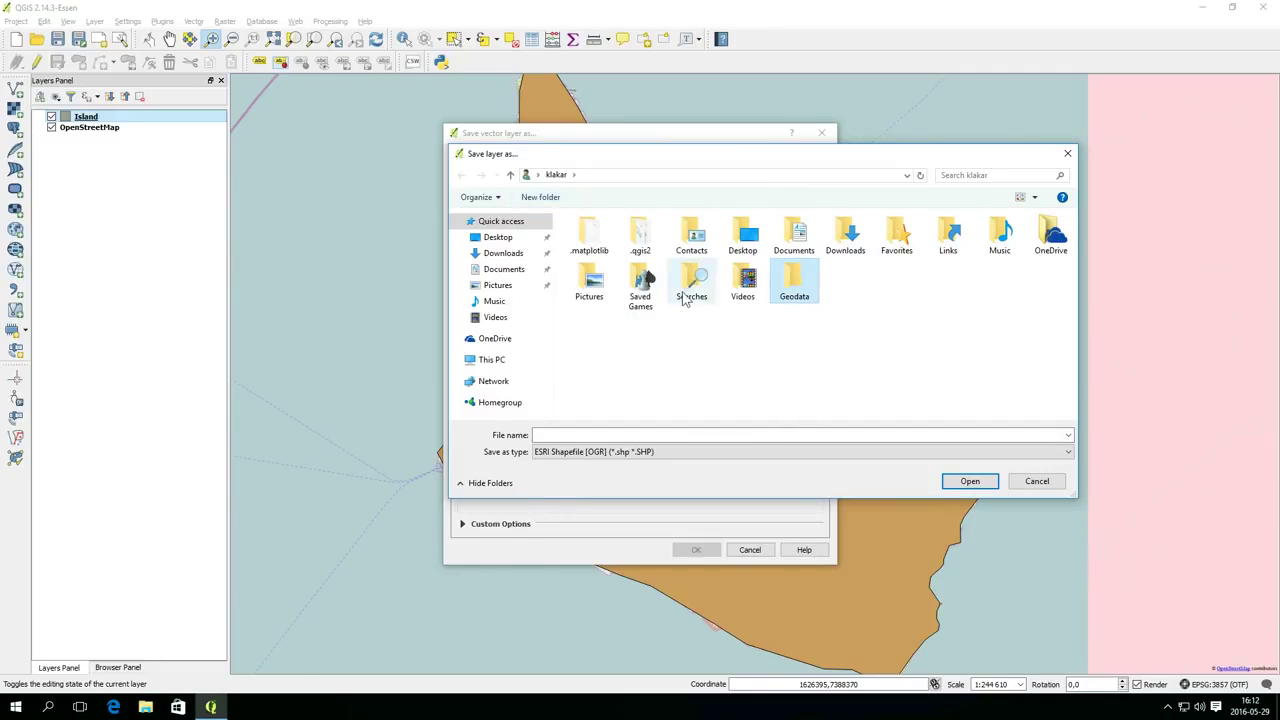
double_click(808, 290)
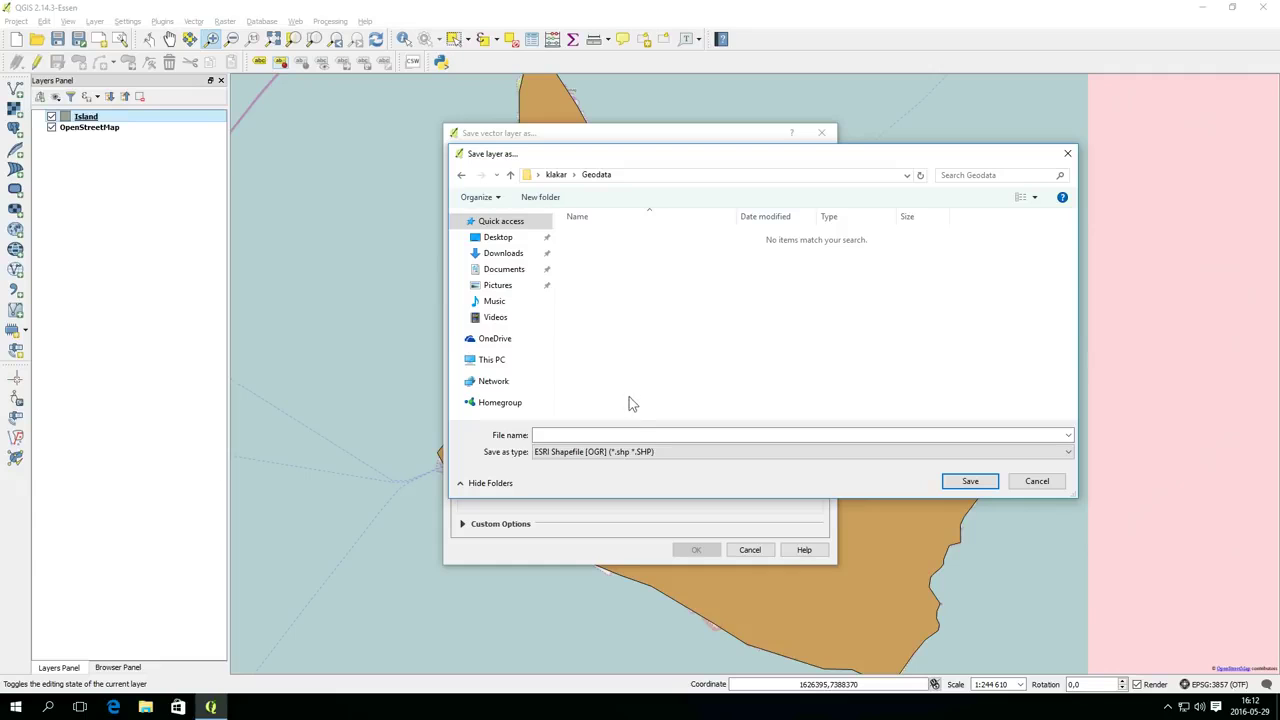
click(631, 430)
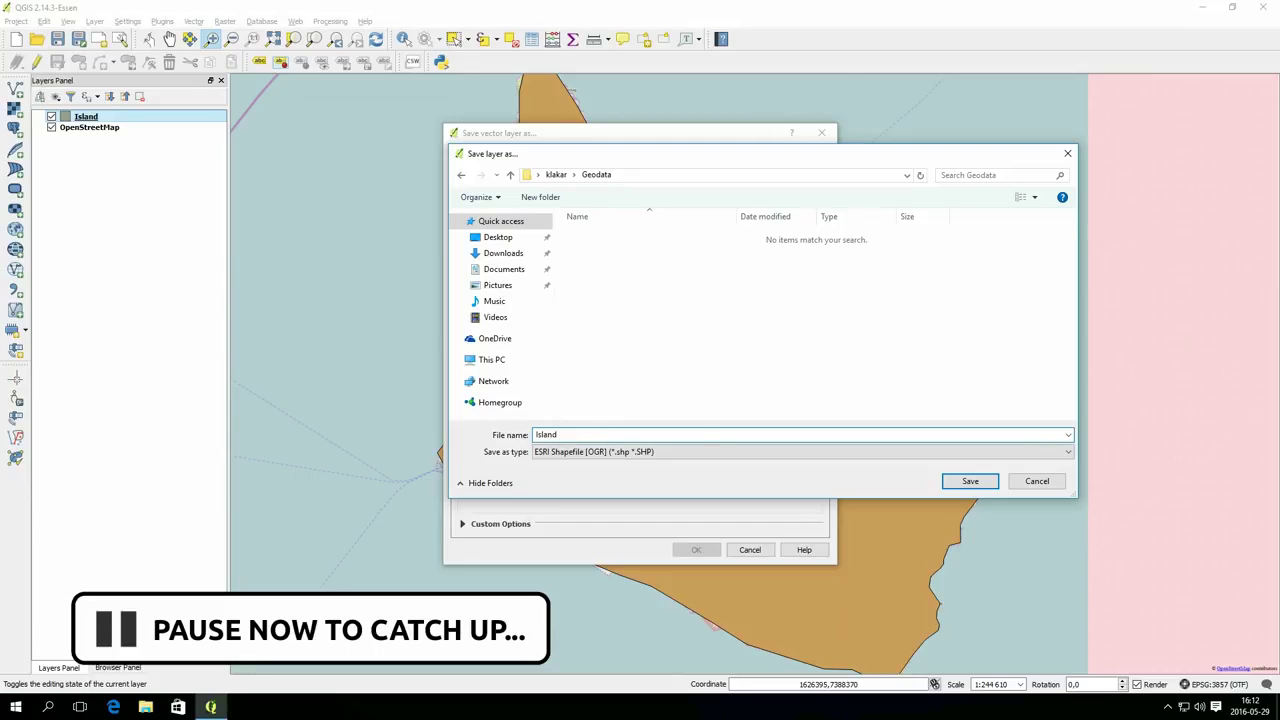
key(Return)
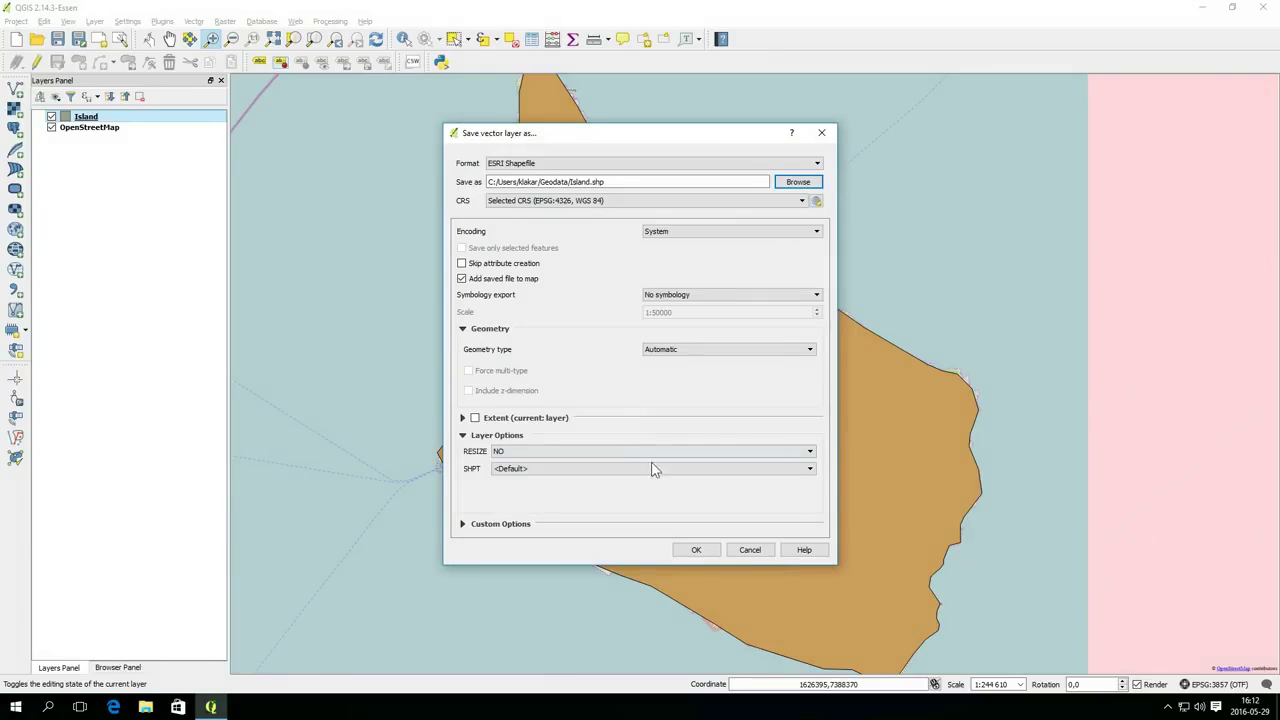
click(698, 550)
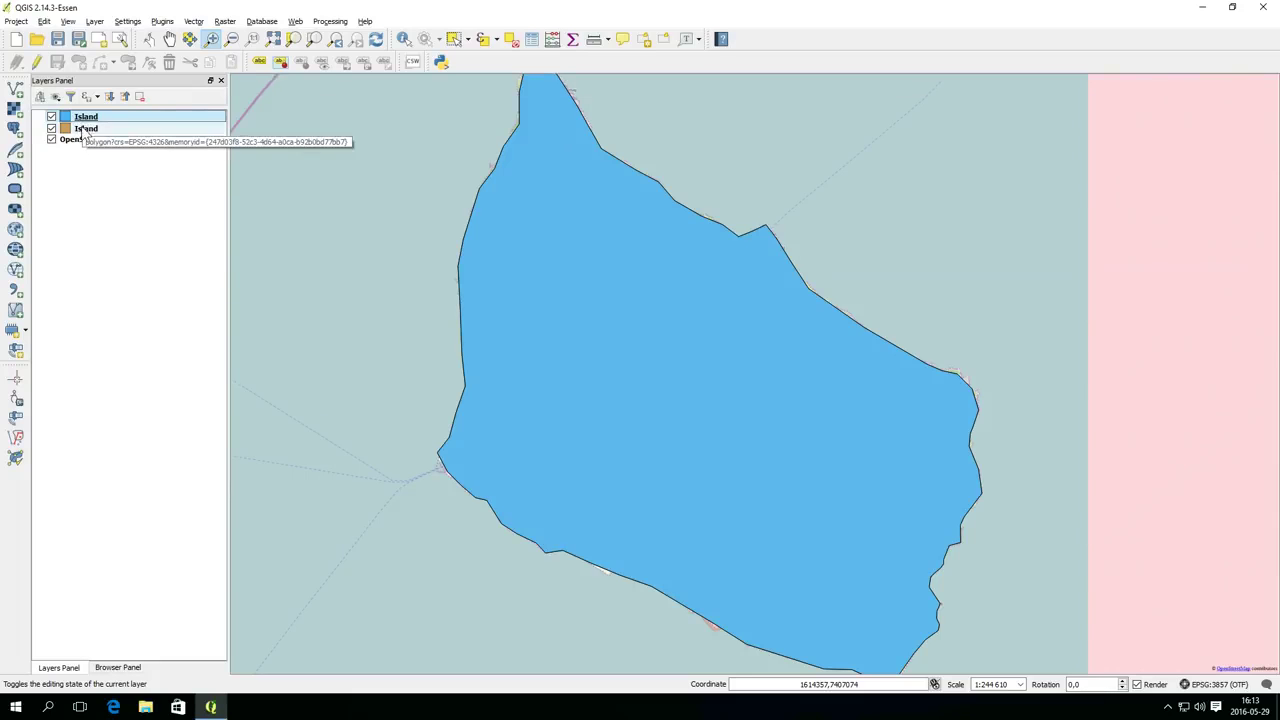
Remove the duplicate temporary Island layer from the project
right_click(82, 127)
click(119, 164)
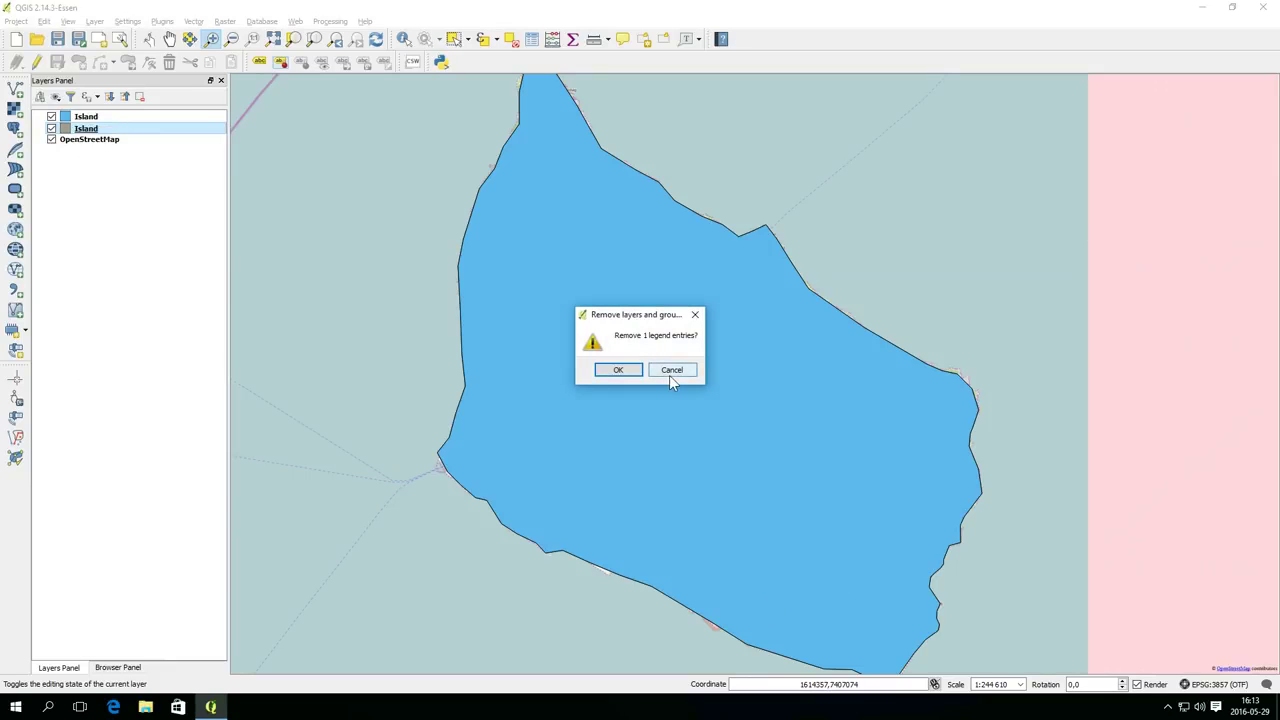
click(615, 375)
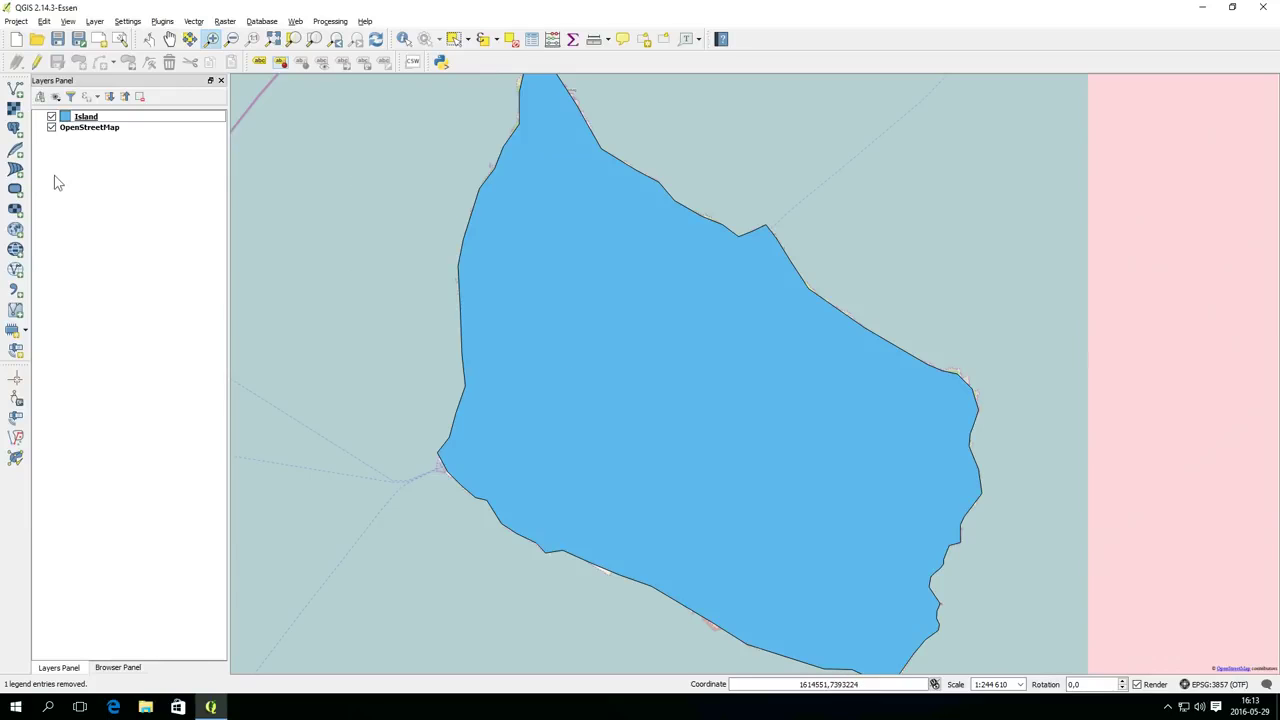
Hide the OpenStreetMap basemap and recentre the island polygon
click(51, 127)
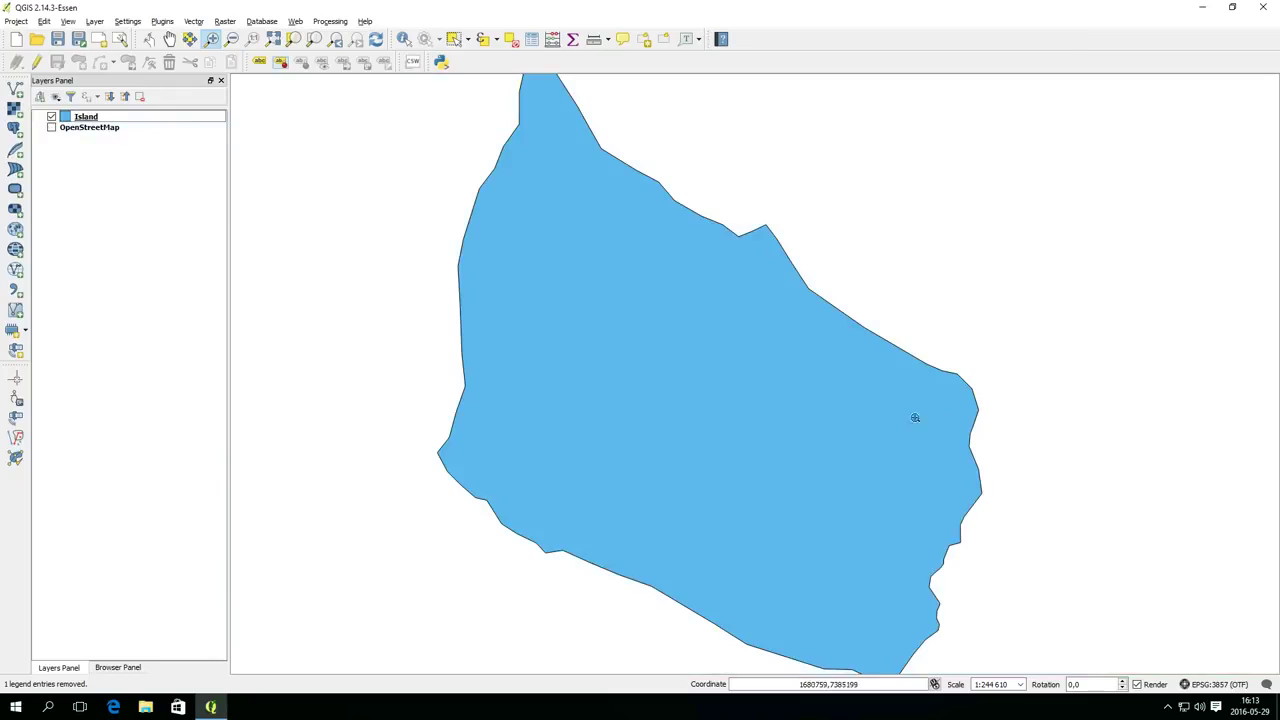
scroll(824, 394, down, 1)
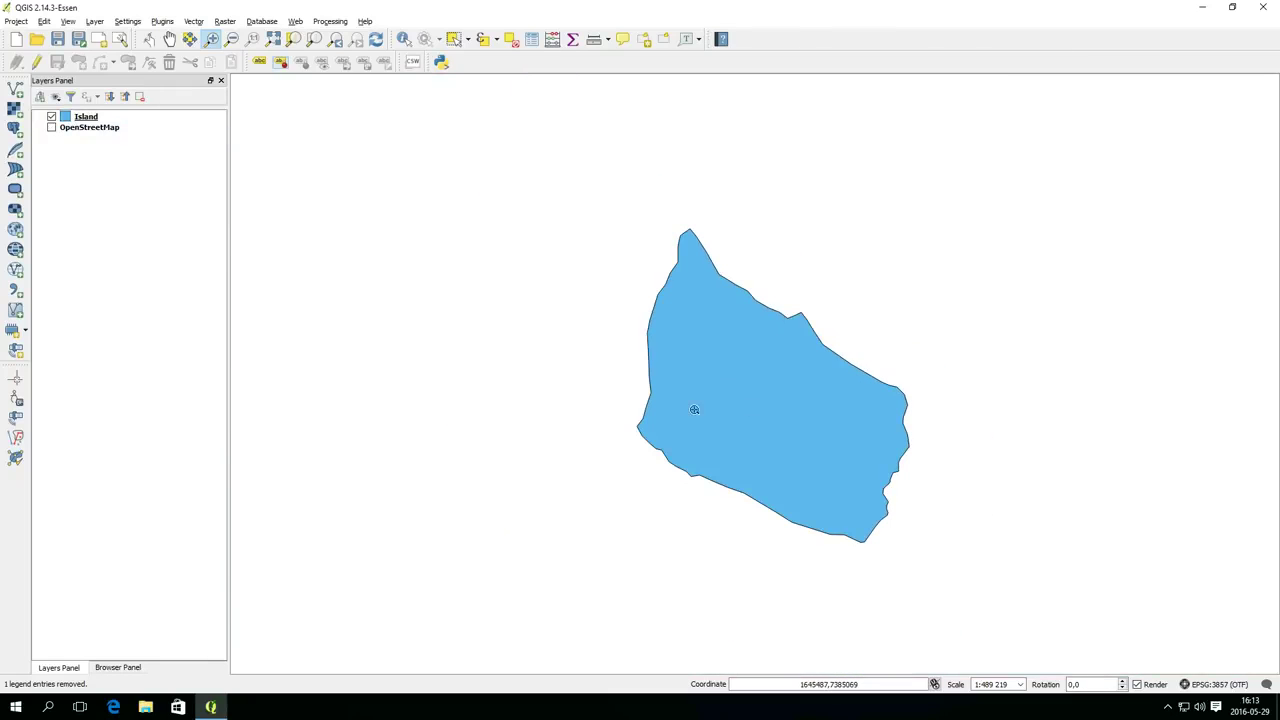
drag(690, 406, 658, 417)
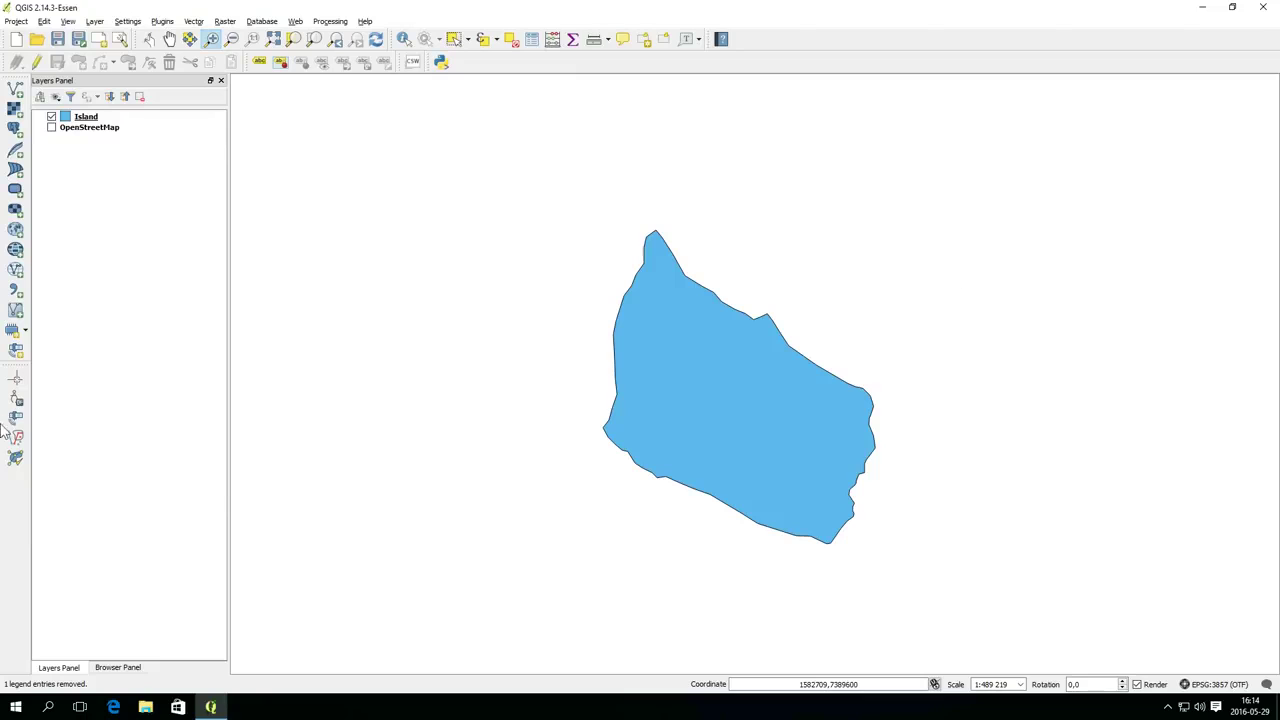
Create a point shapefile layer with a Name text field, saved as points.shp
click(25, 332)
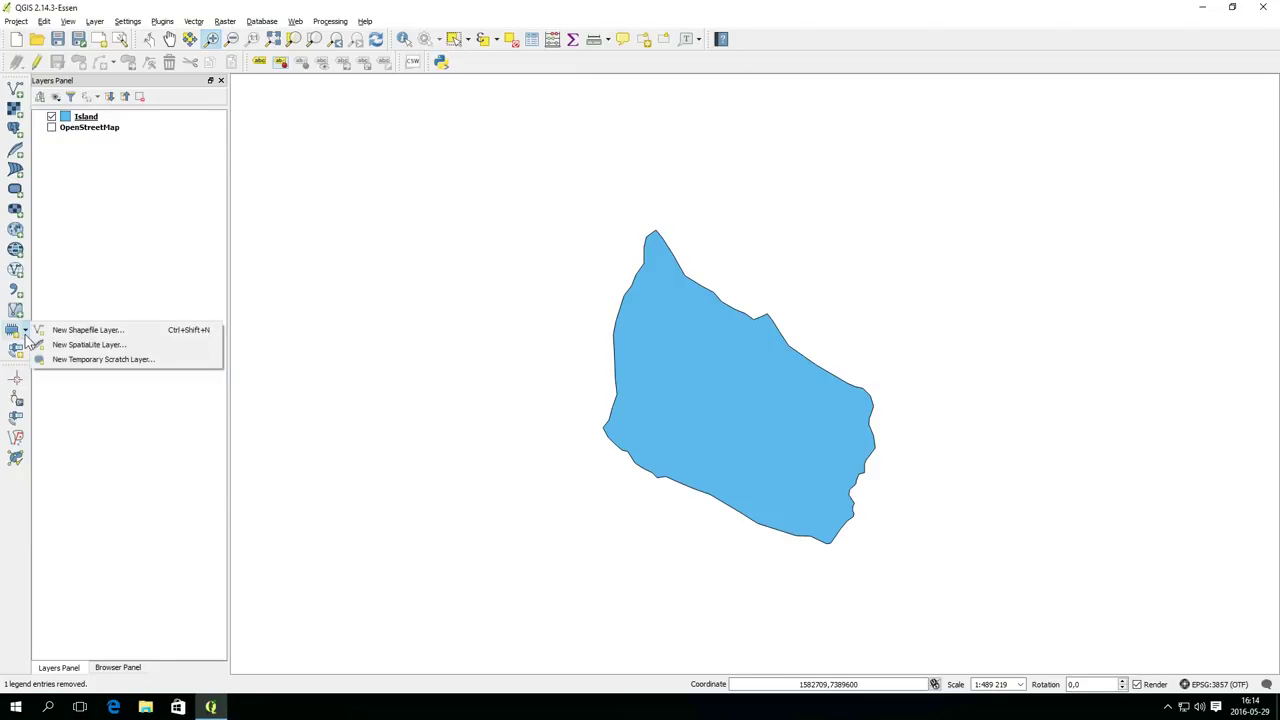
click(62, 334)
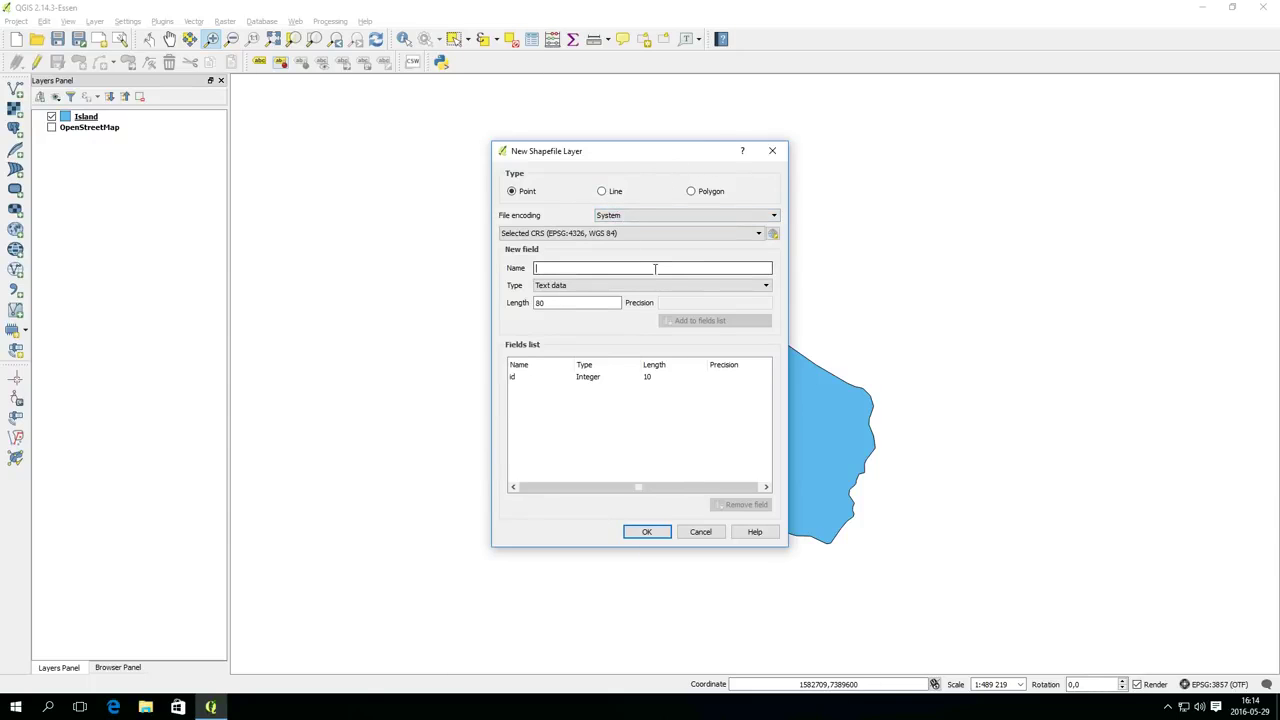
text(Points)
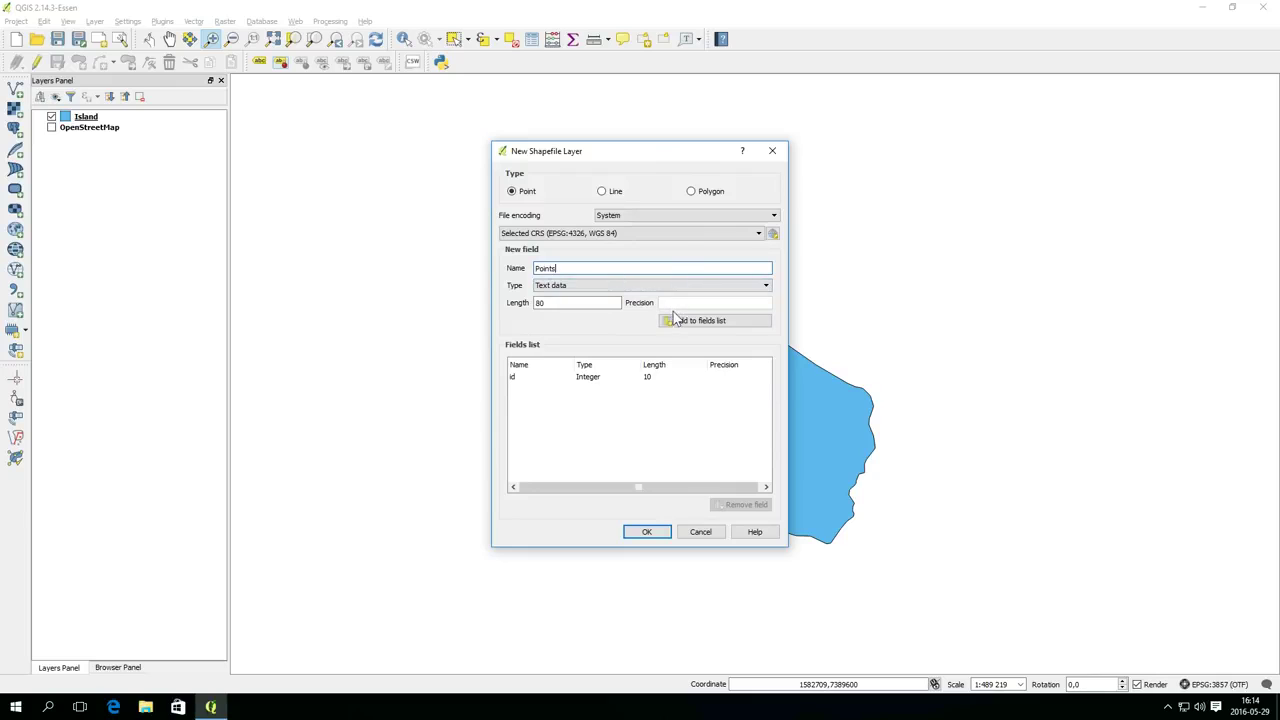
drag(580, 268, 482, 261)
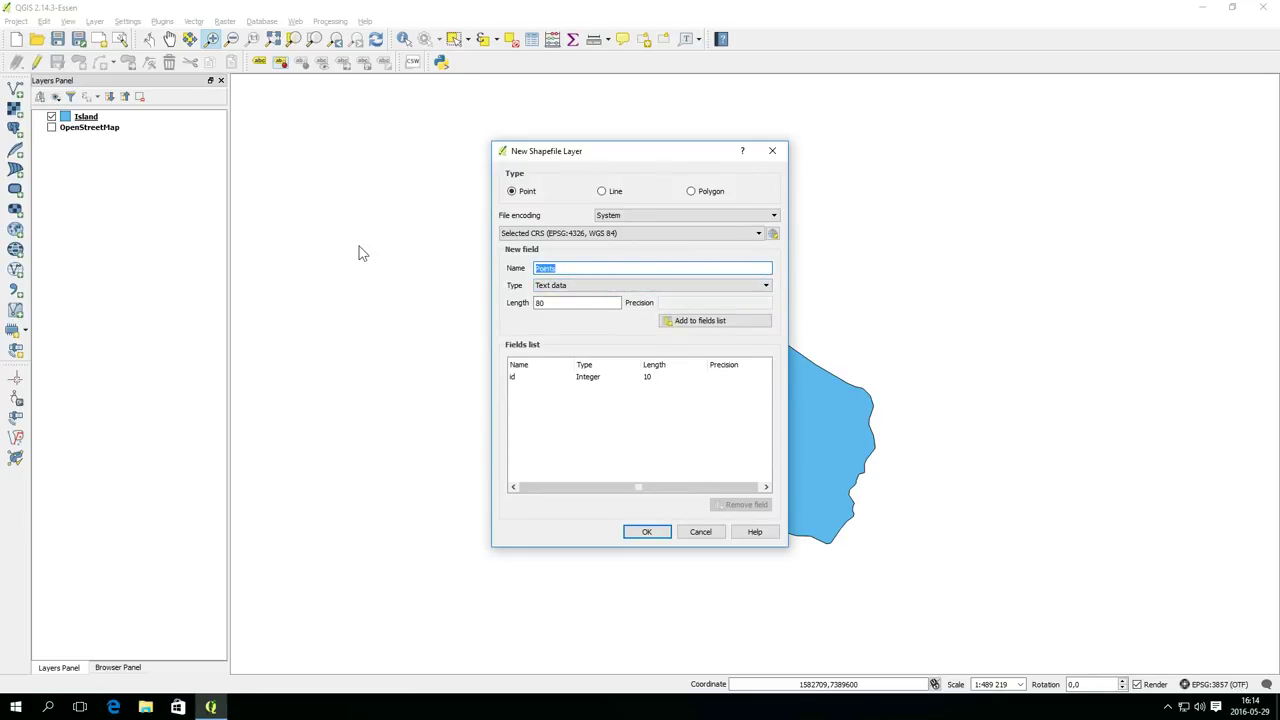
text(Name)
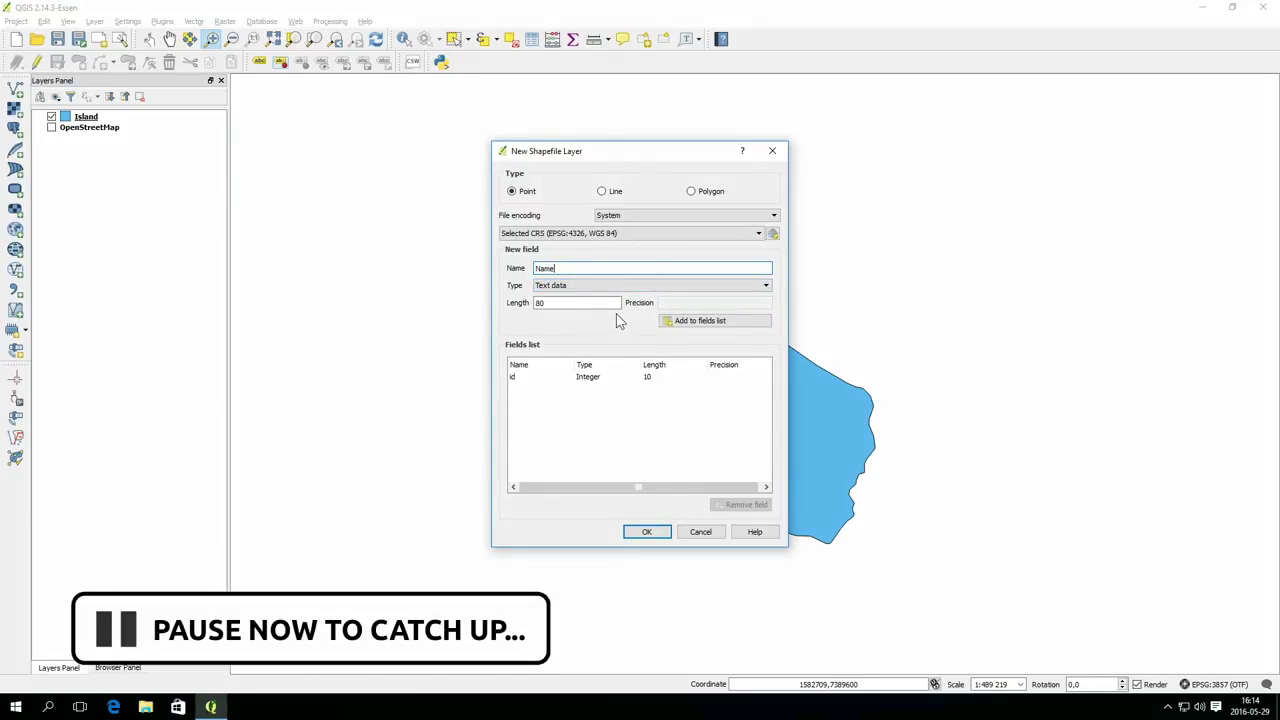
click(688, 321)
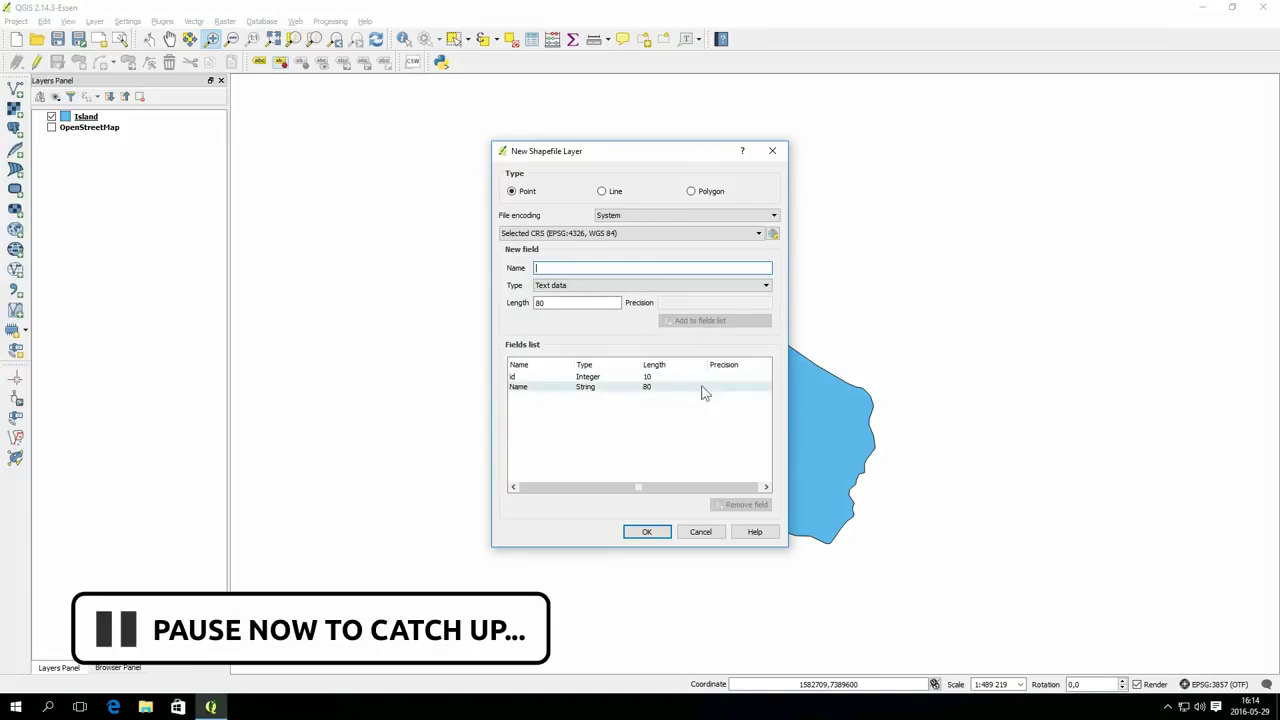
click(664, 533)
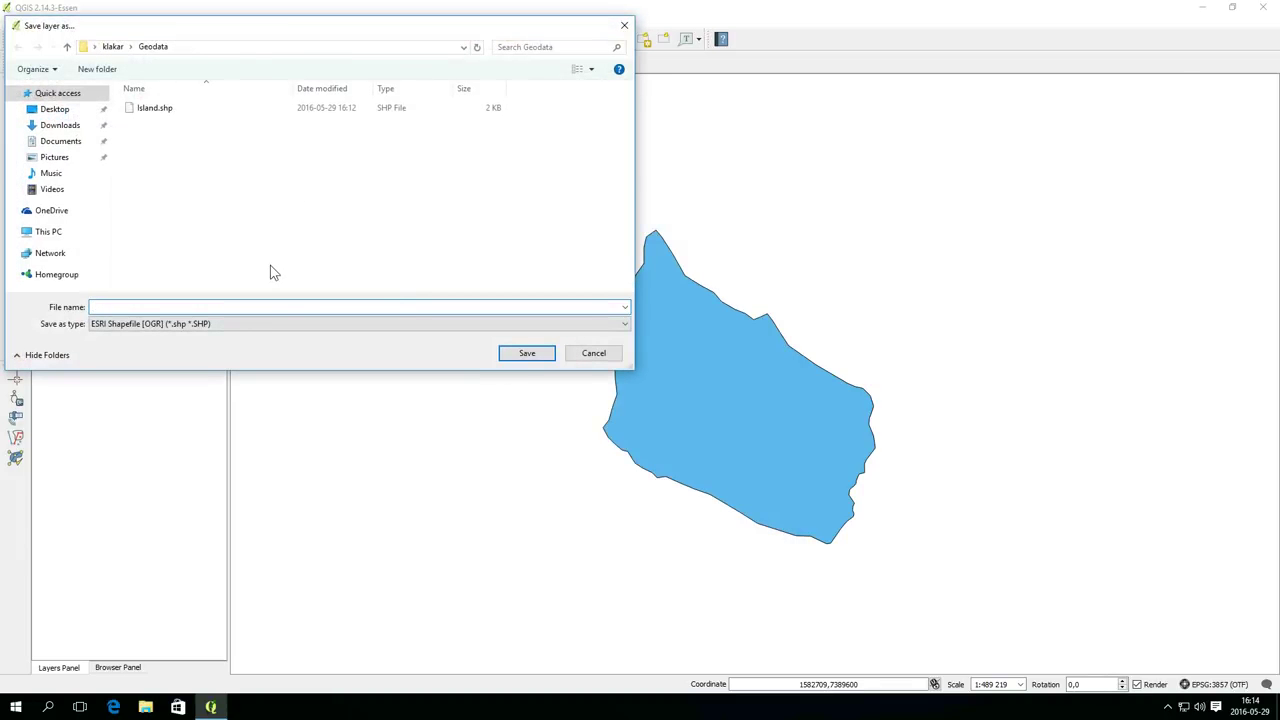
text(points)
key(Return)
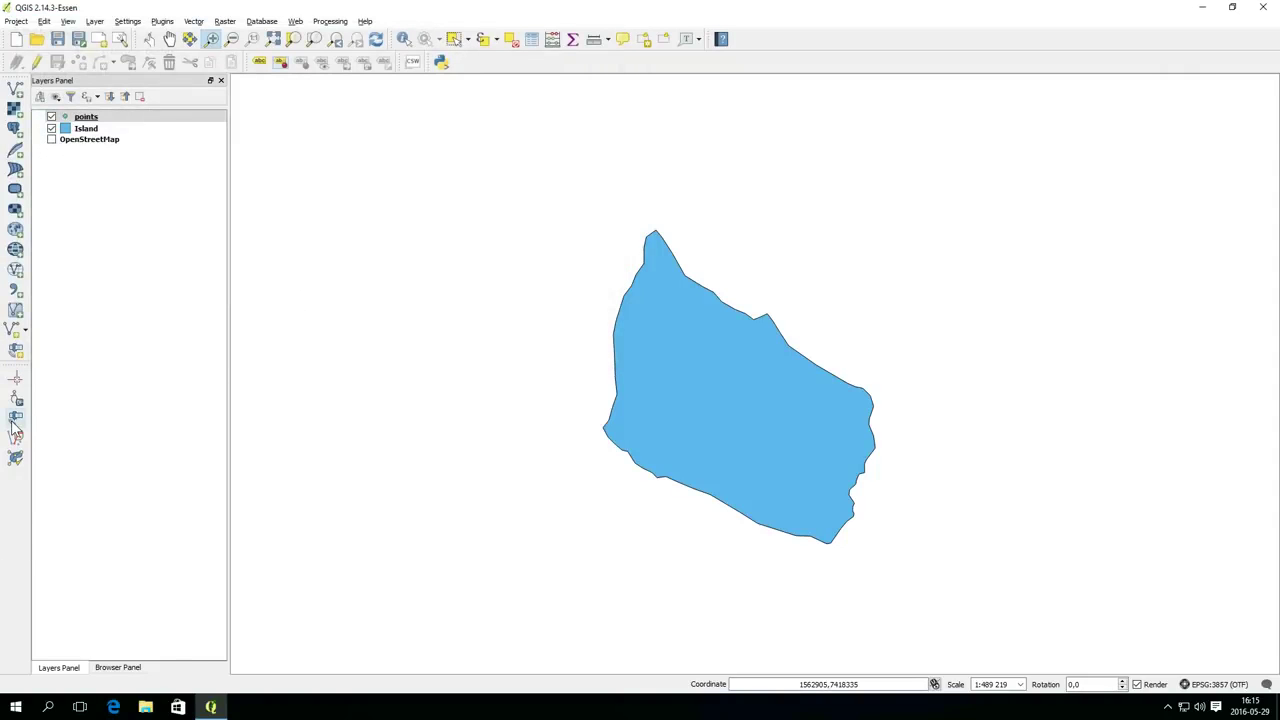
Create a line shapefile layer with a Name text field, saved as Lines
click(15, 330)
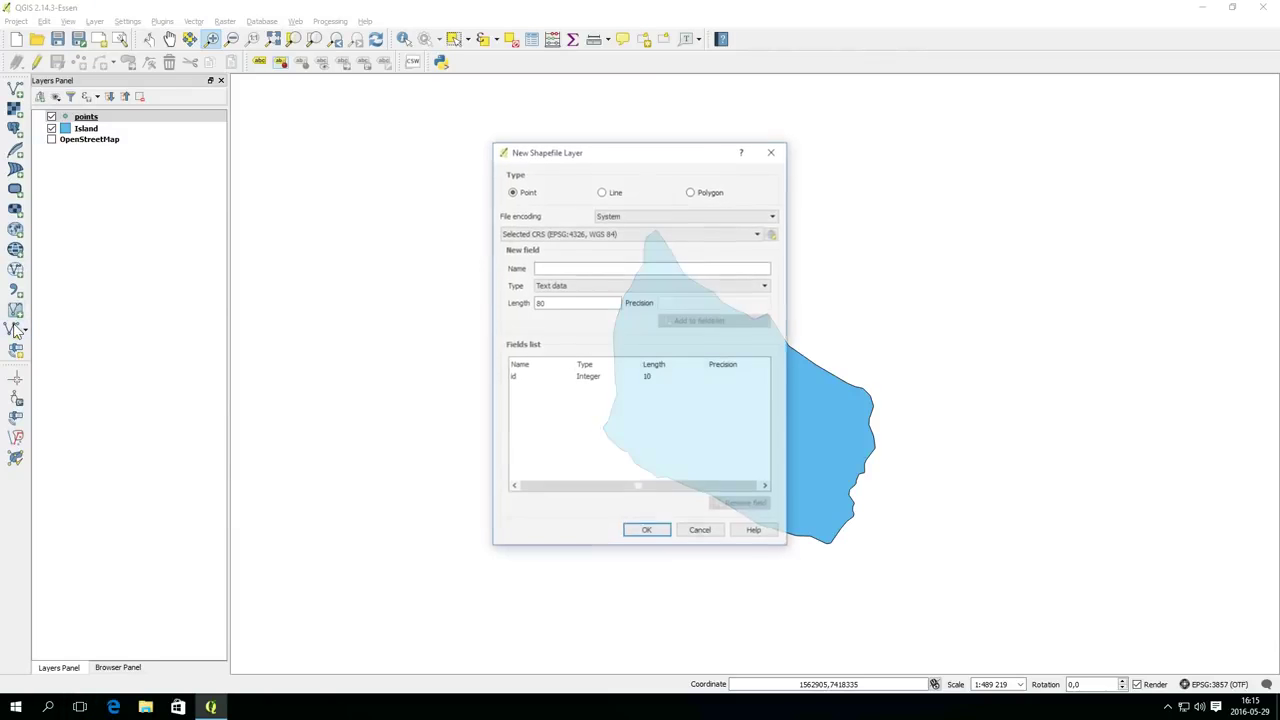
click(611, 191)
click(627, 266)
text(Name)
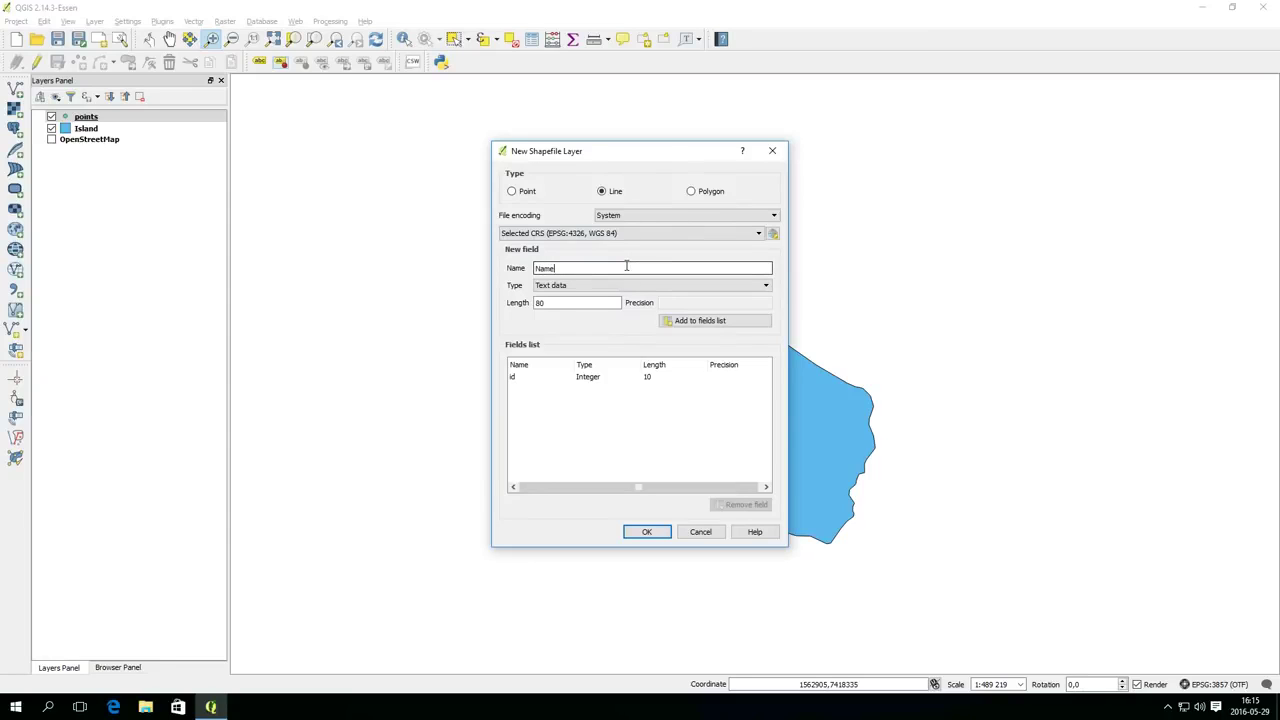
click(670, 321)
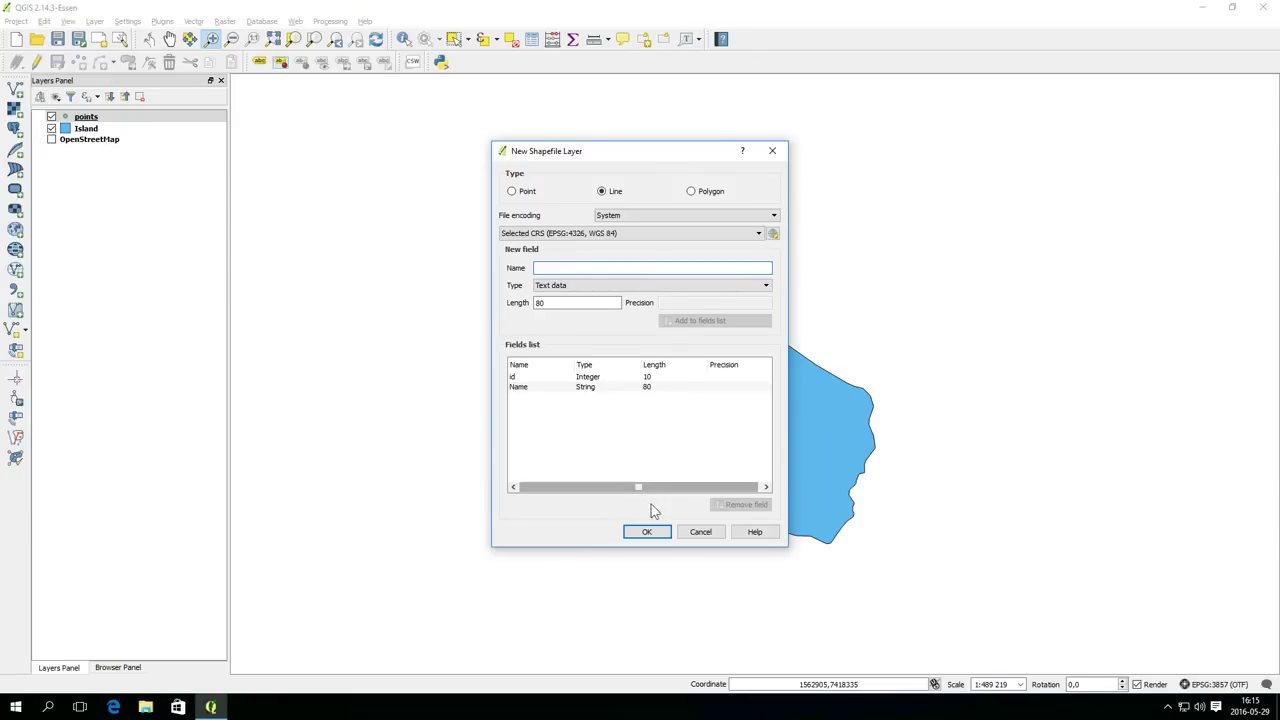
click(659, 534)
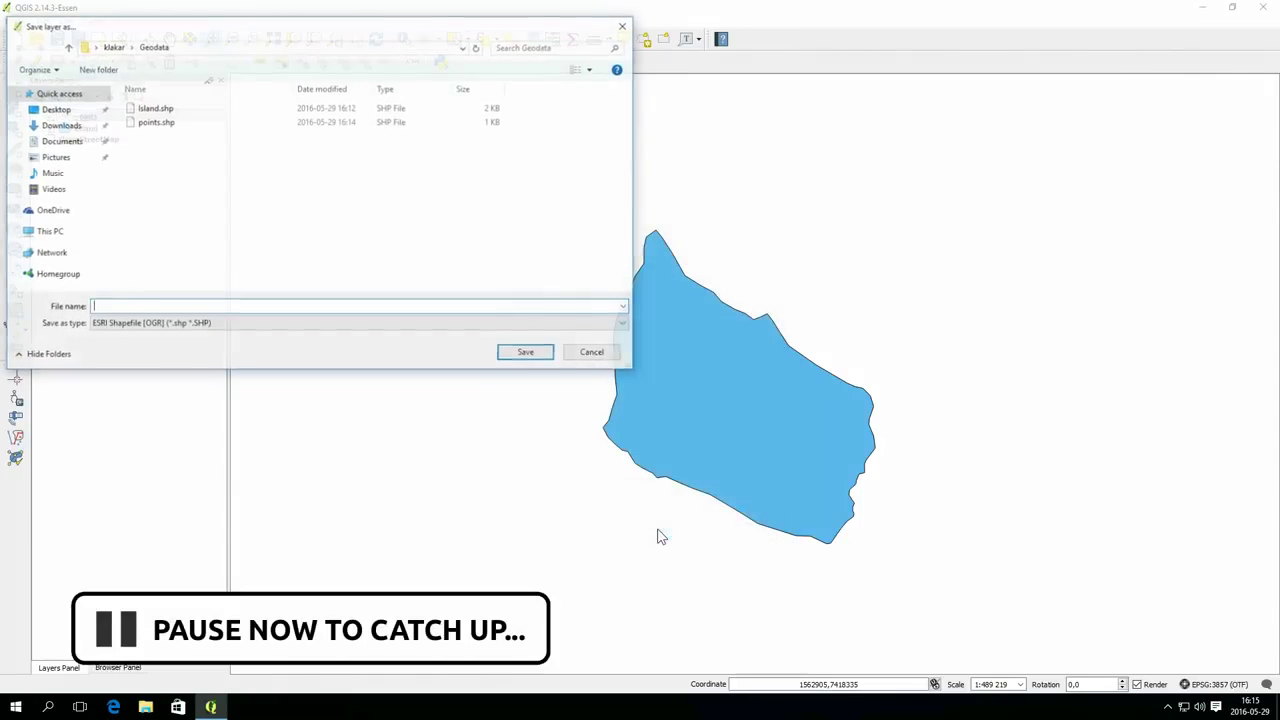
text(Lines)
key(Return)
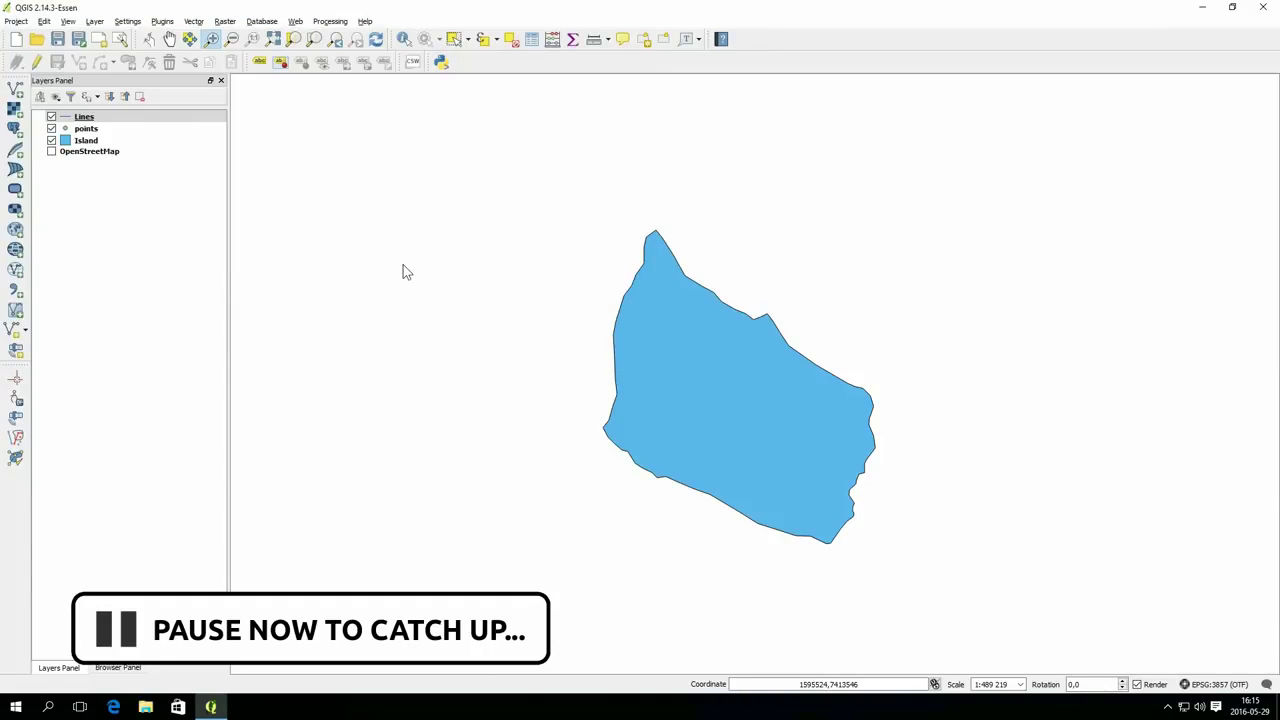
Start editing the points layer and add a point on the island's left shore named Beach
click(91, 132)
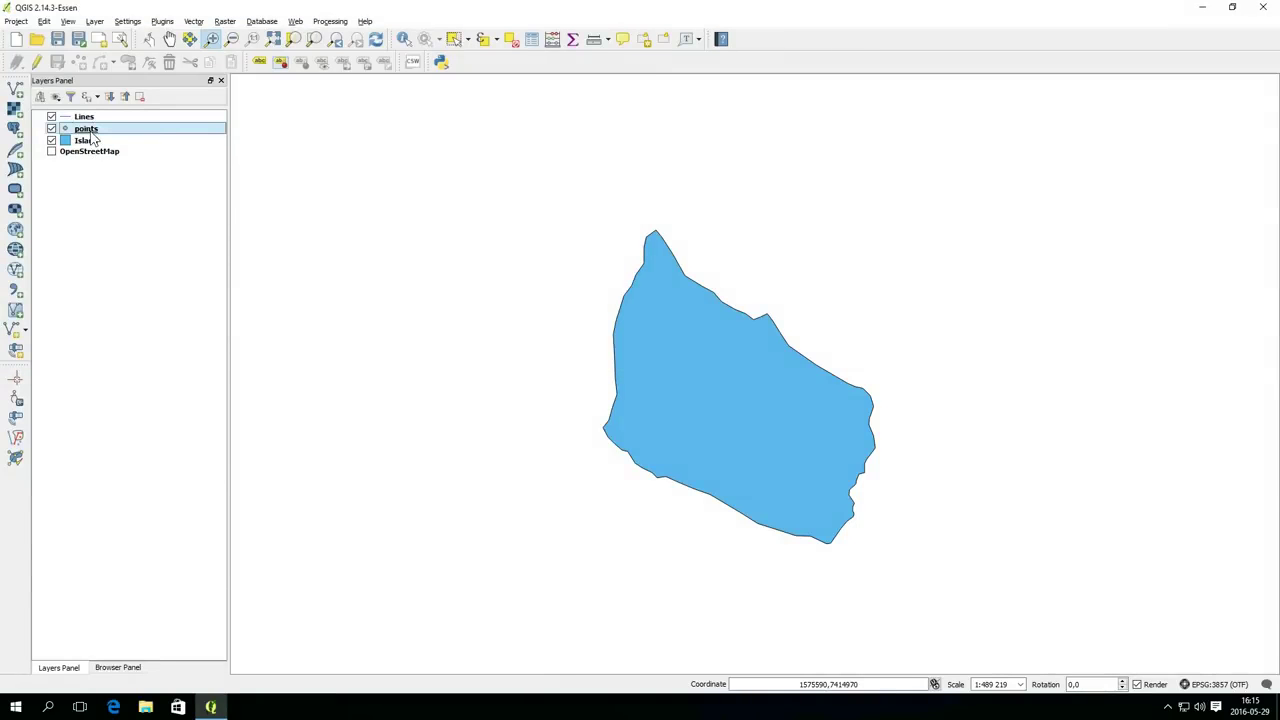
click(37, 63)
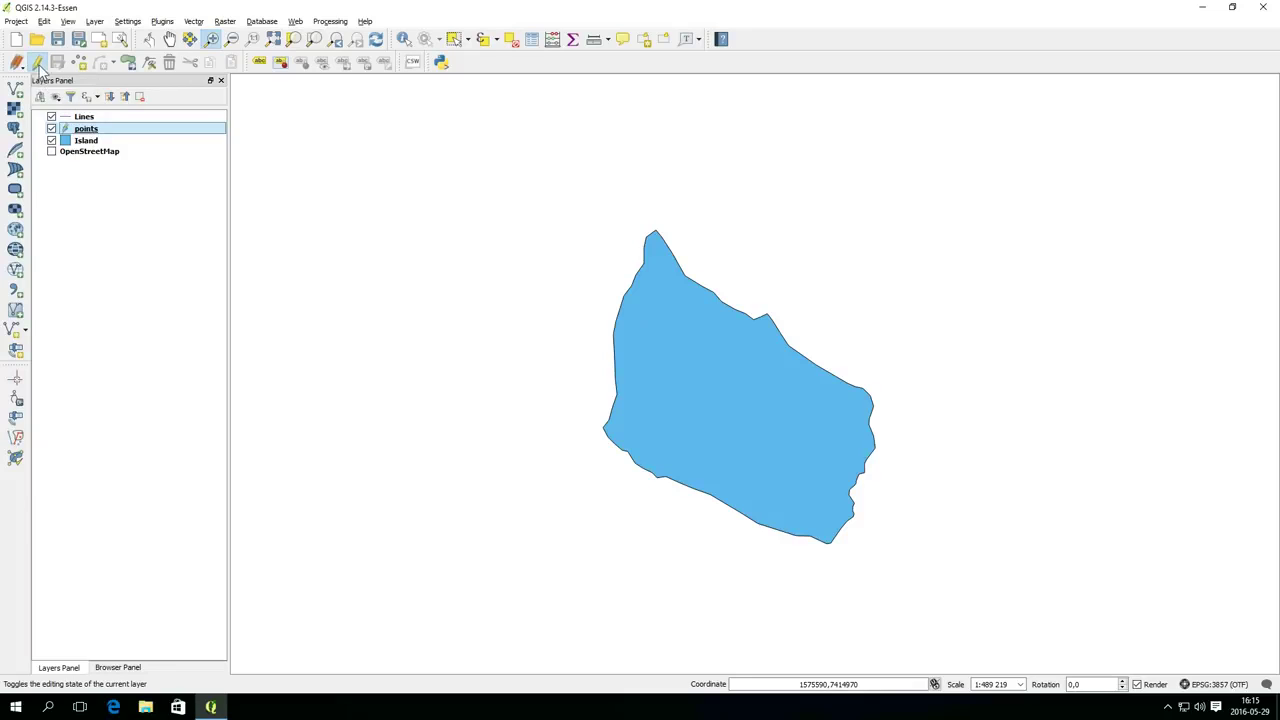
click(79, 63)
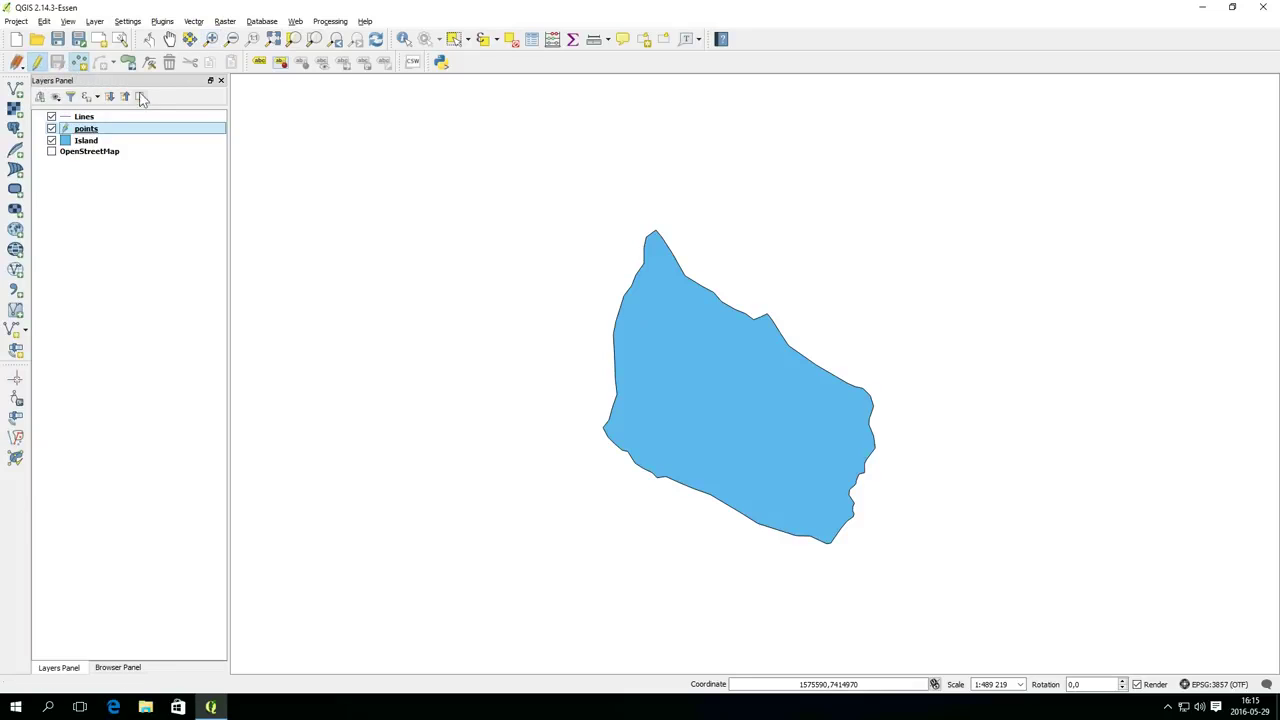
click(619, 396)
key(Tab)
text(Be)
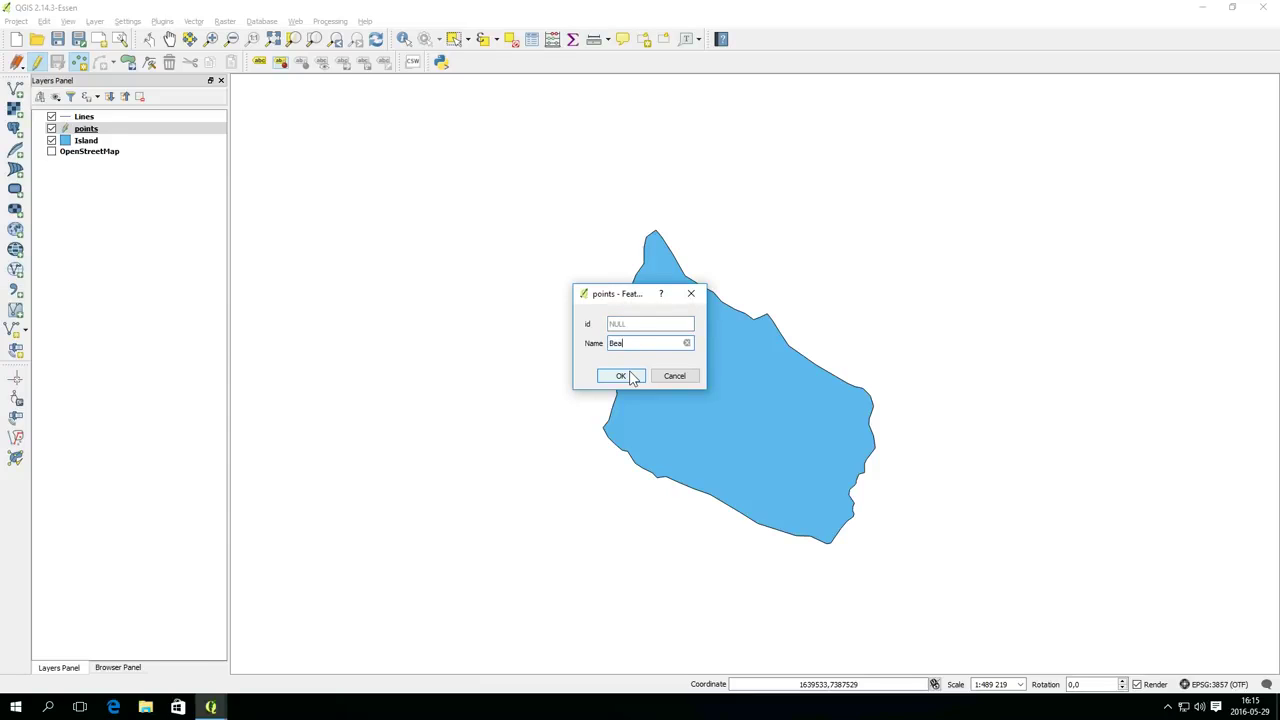
click(630, 377)
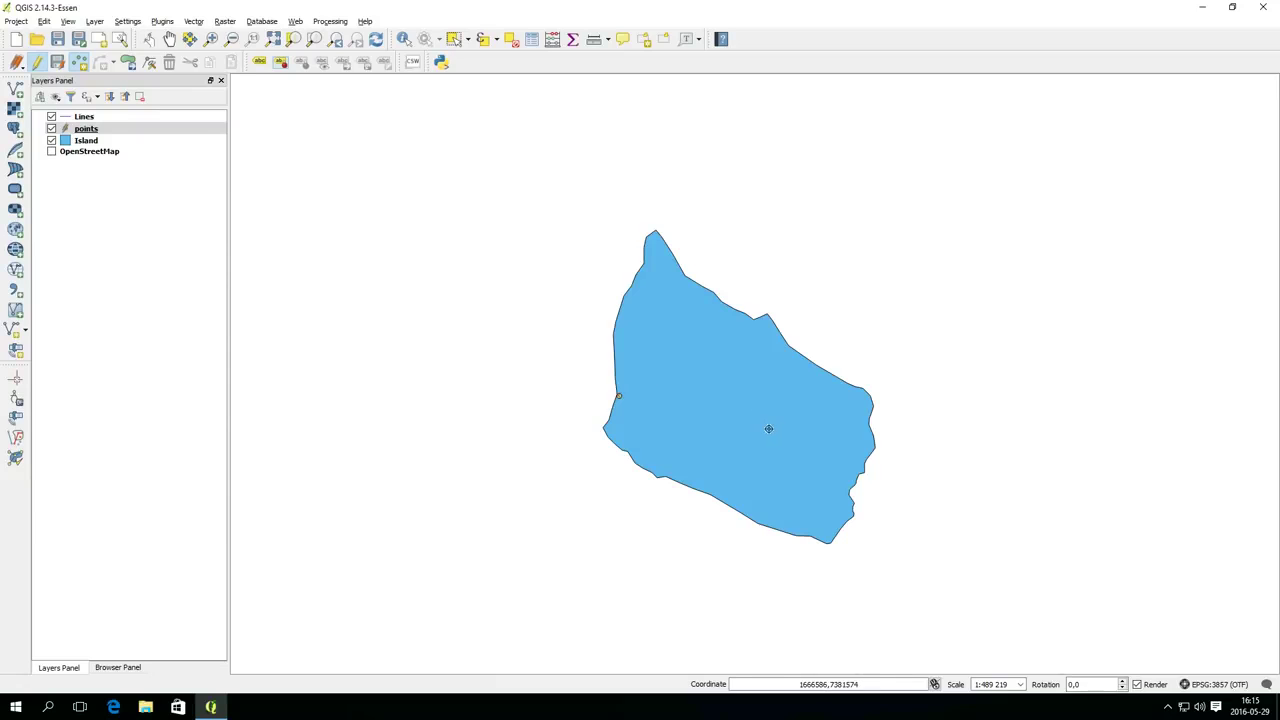
Add a second point near the island's middle and enter Treasure as its Name
click(773, 435)
key(Tab)
text(Treasure)
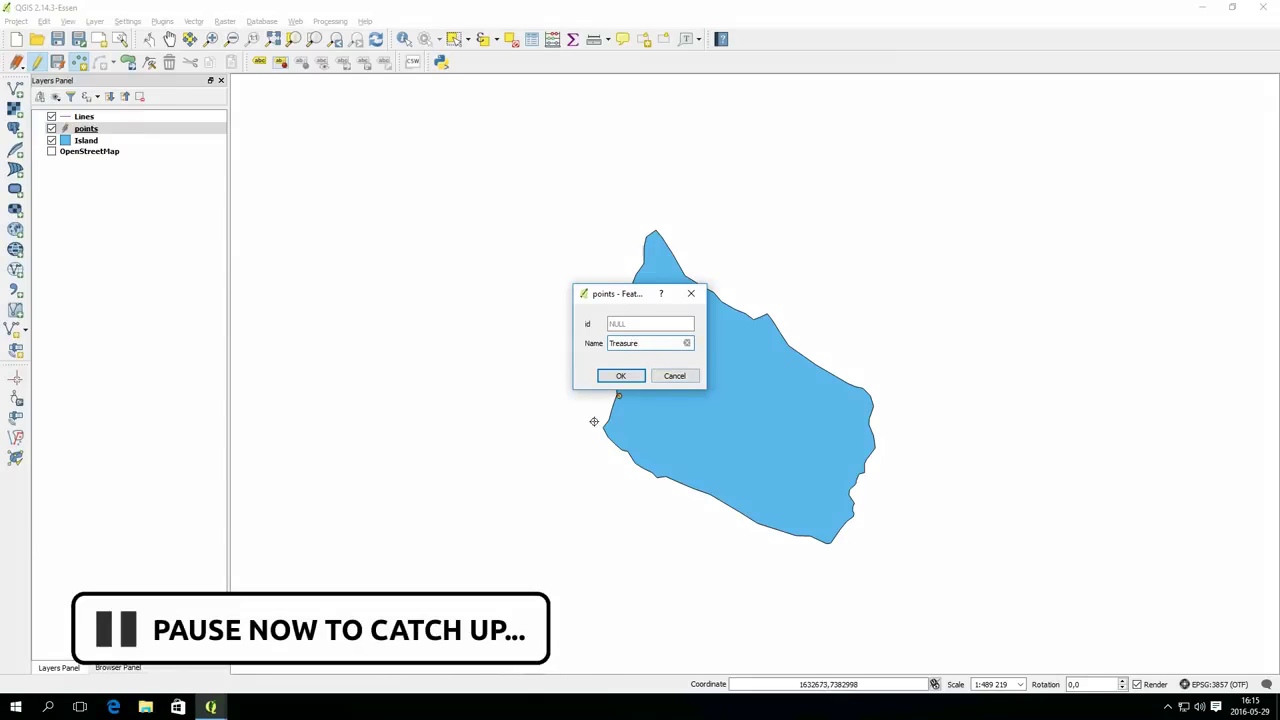
Confirm the Treasure point, save the points edits, and begin editing the Lines layer
click(620, 376)
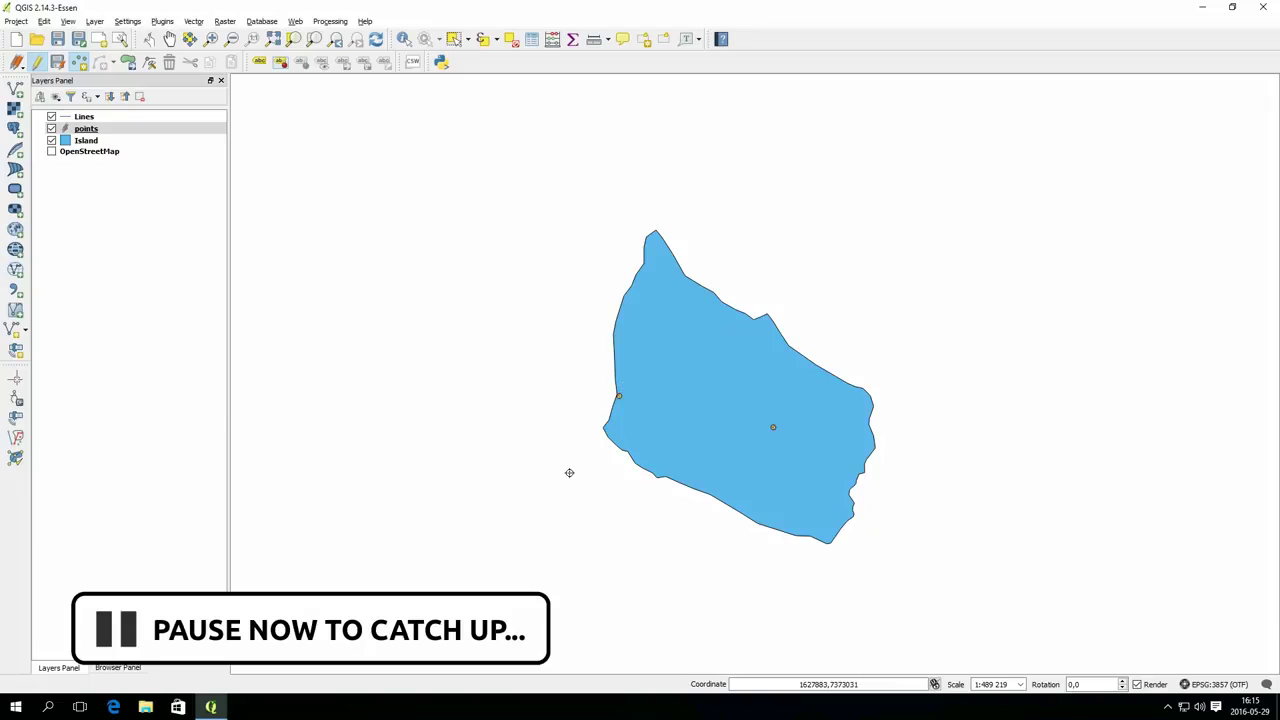
click(40, 64)
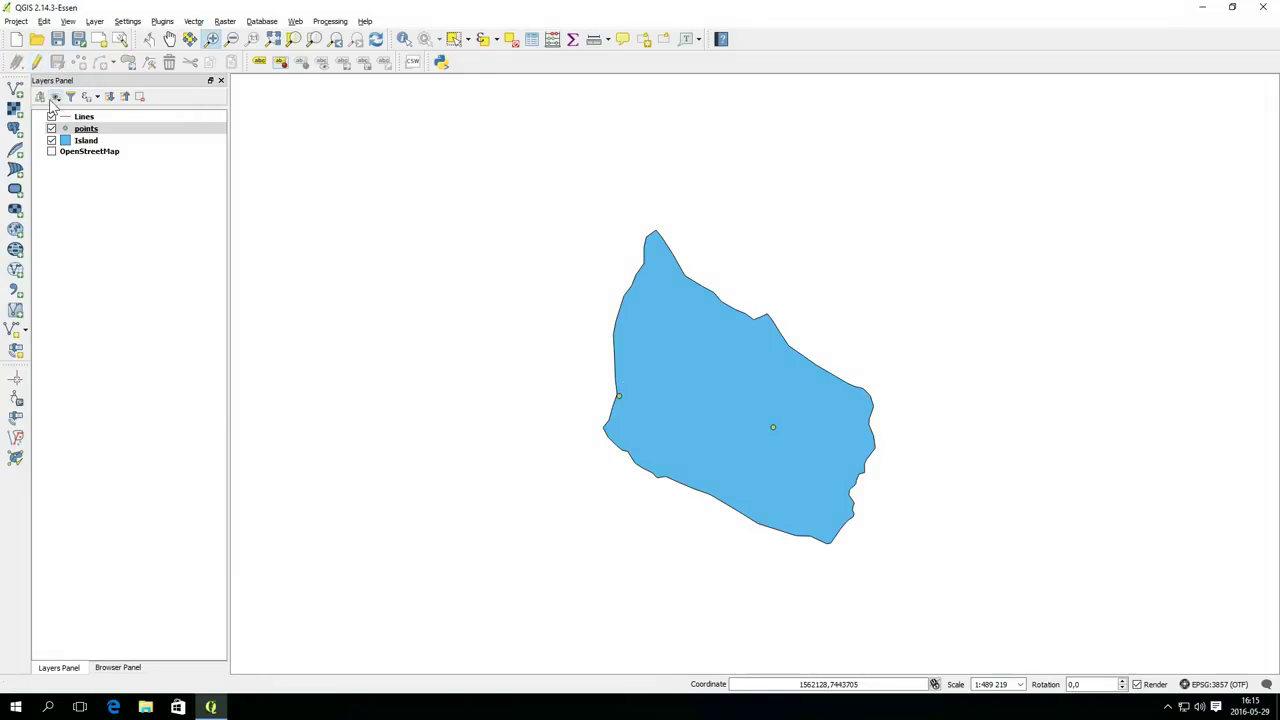
click(82, 117)
click(37, 62)
Draw a winding line from the shore point to Treasure and name it Path
click(80, 63)
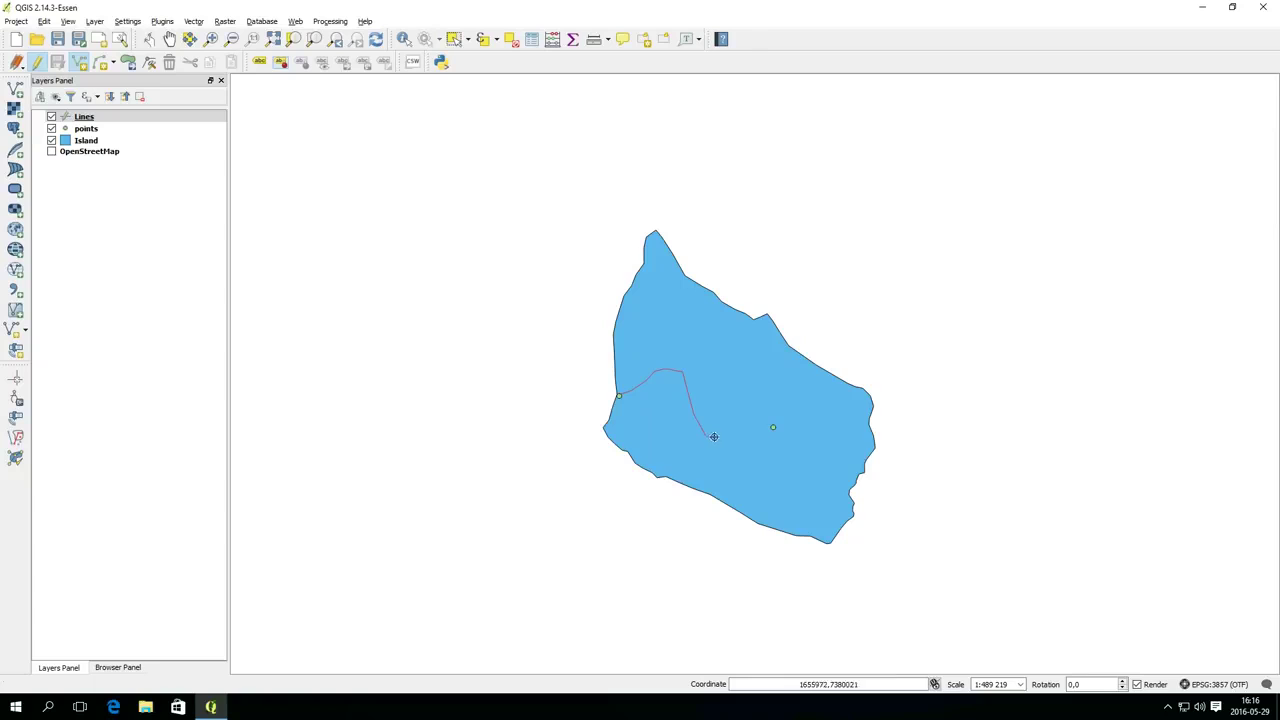
click(722, 439)
right_click(774, 428)
click(630, 346)
text(Path)
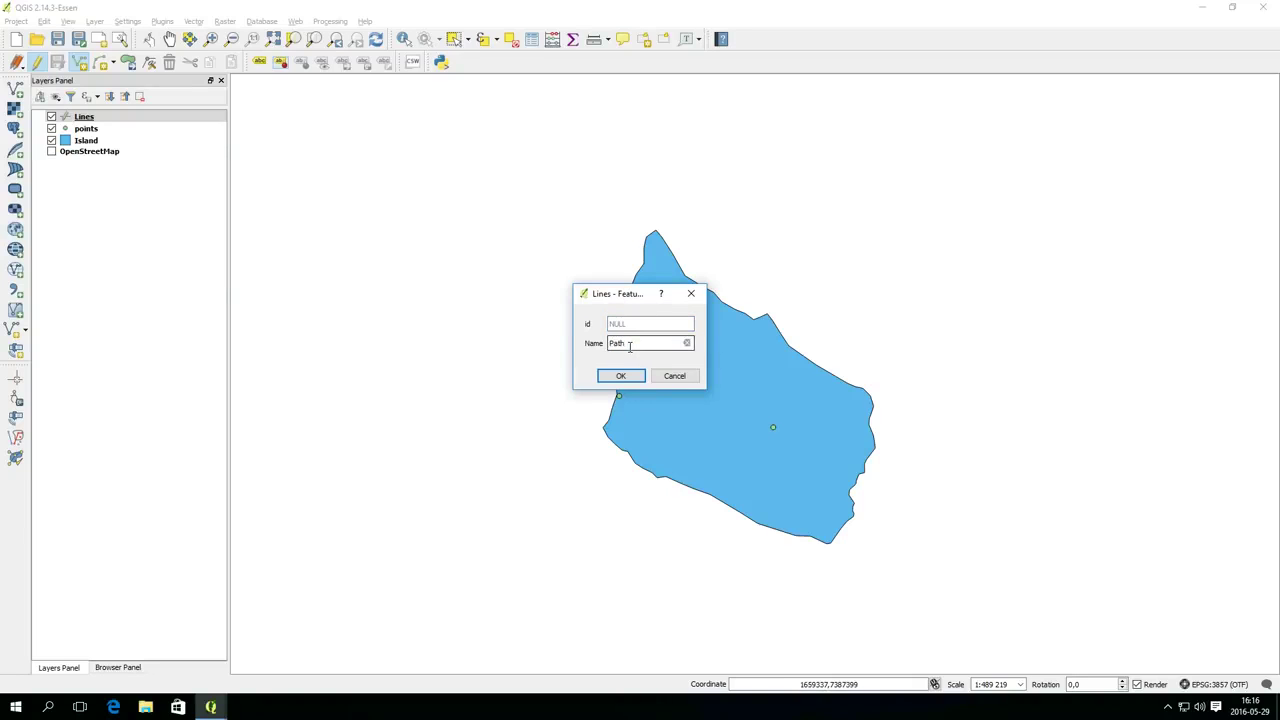
key(Return)
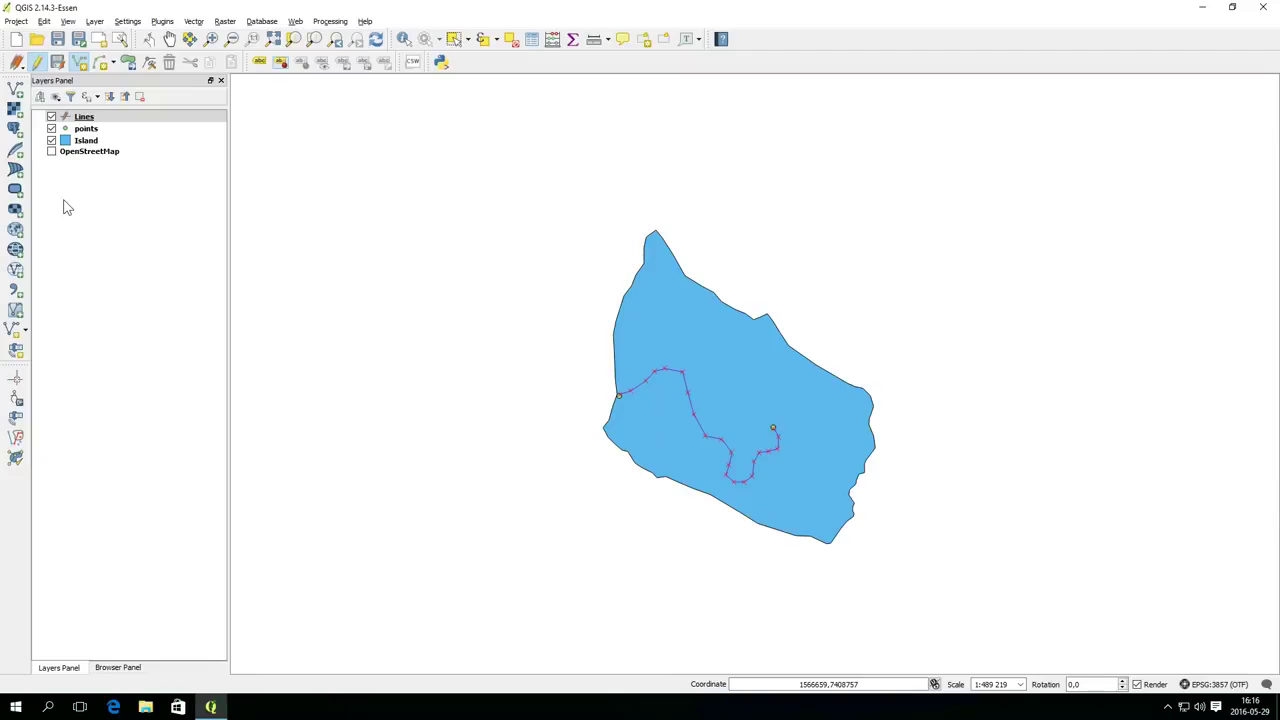
Save the Lines layer edits, zoom in around the island, and select the Island layer
click(36, 62)
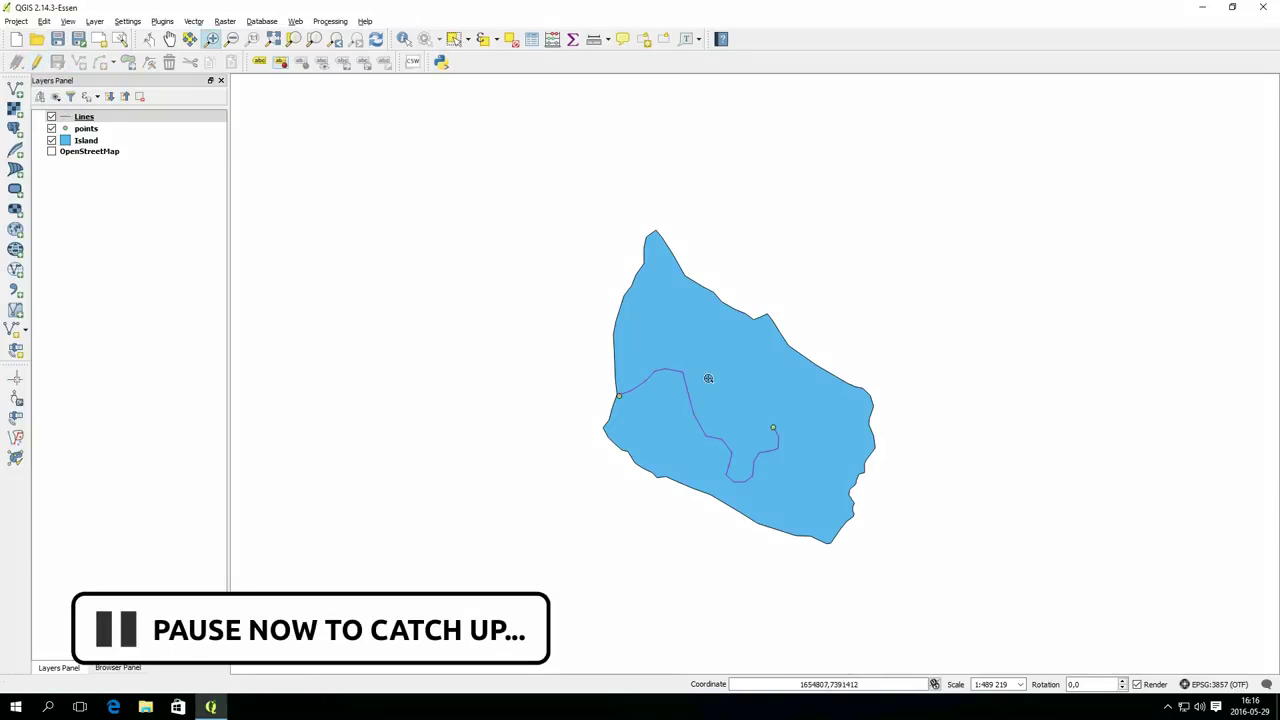
drag(580, 204, 901, 567)
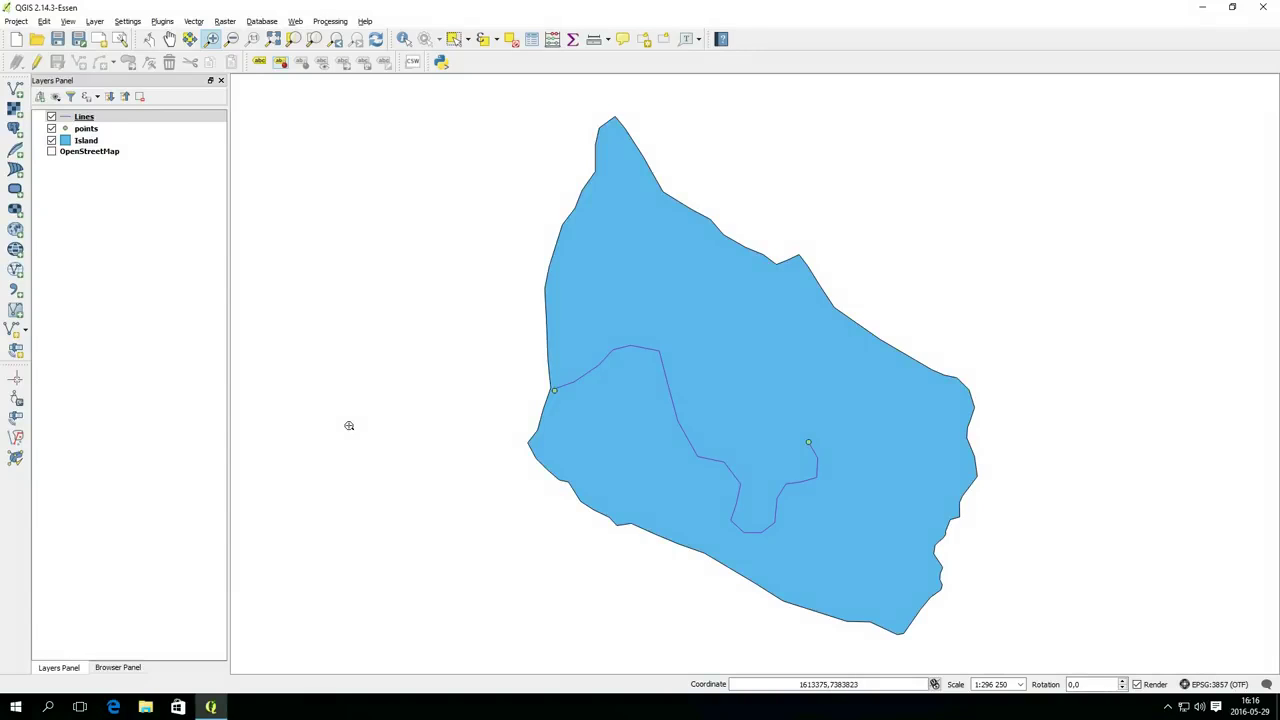
mouse_move(86, 140)
mouse_down()
mouse_move(80, 162)
mouse_move(86, 144)
mouse_up()
Change the Island layer's fill to a muted light green
right_click(86, 144)
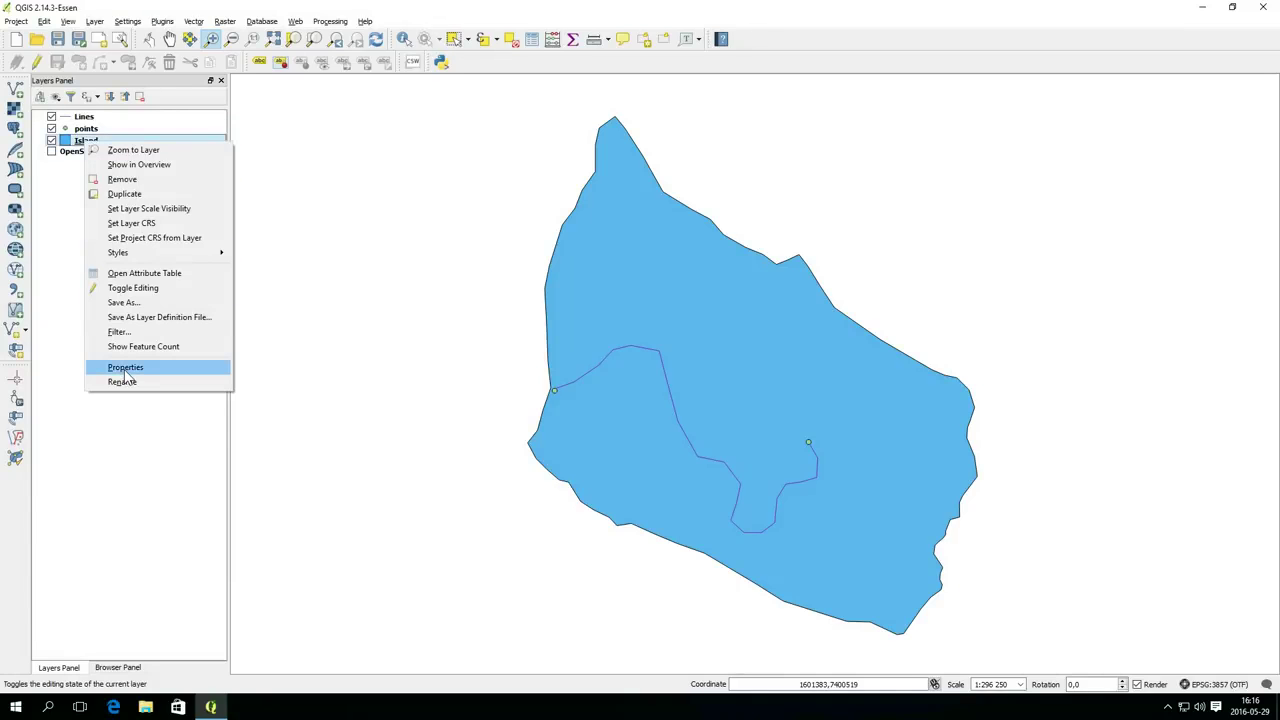
mouse_move(158, 254)
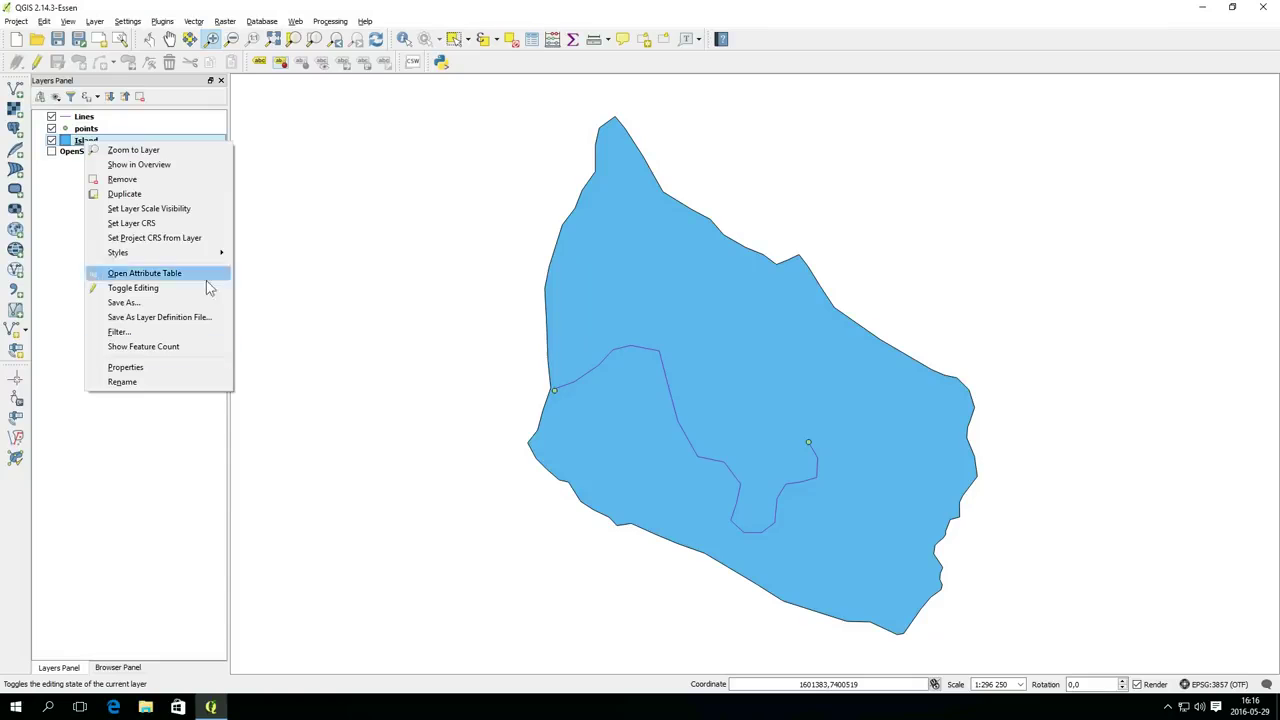
drag(270, 344, 326, 343)
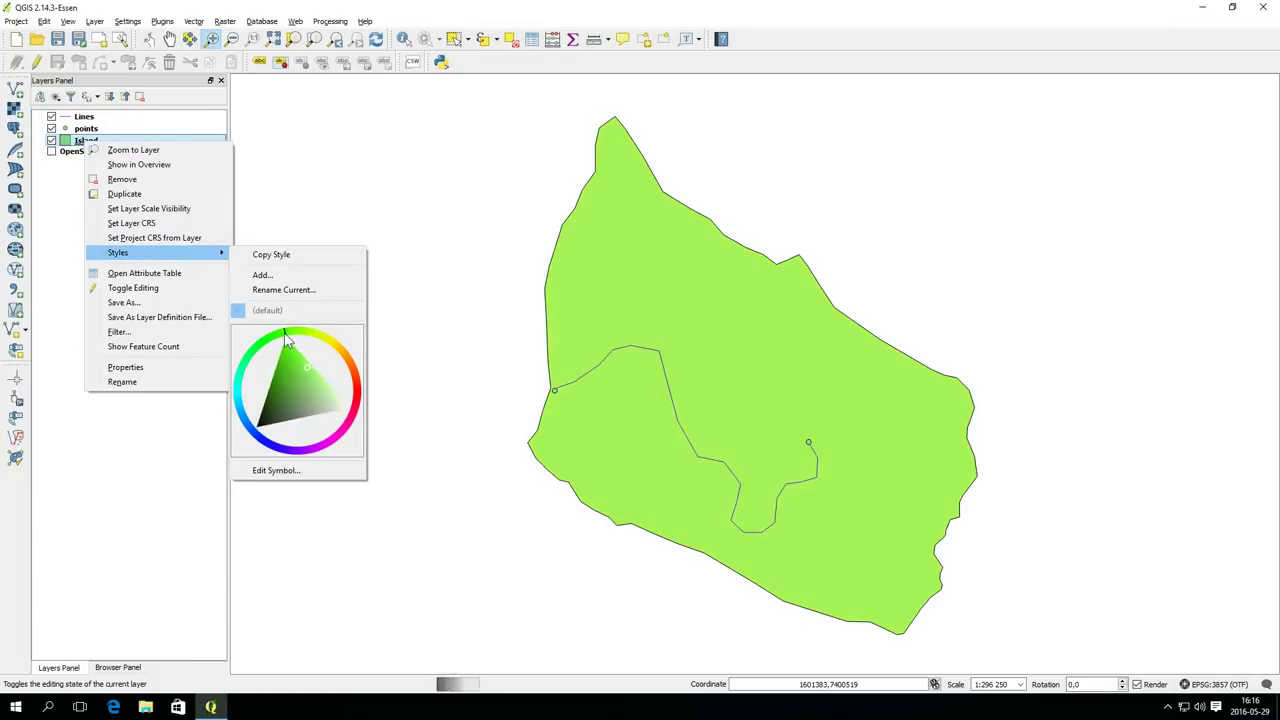
drag(283, 340, 320, 398)
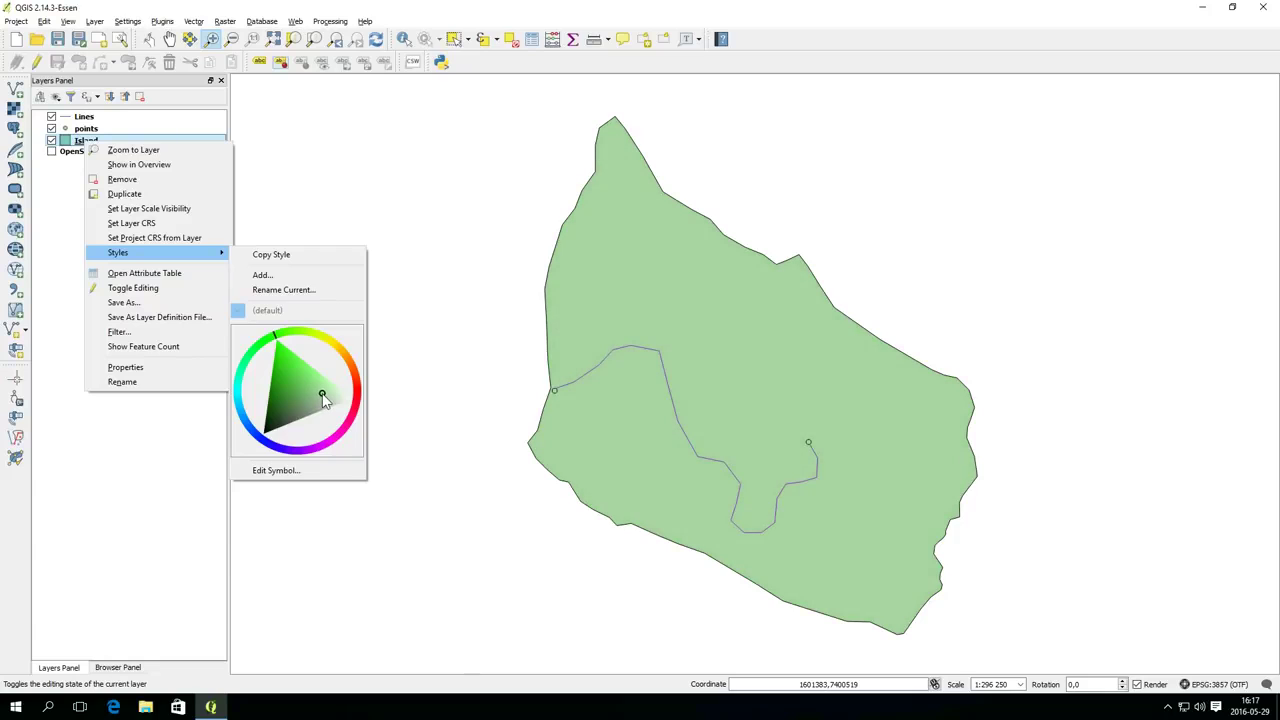
click(72, 128)
Set the points layer symbol to a red star marker
right_click(72, 129)
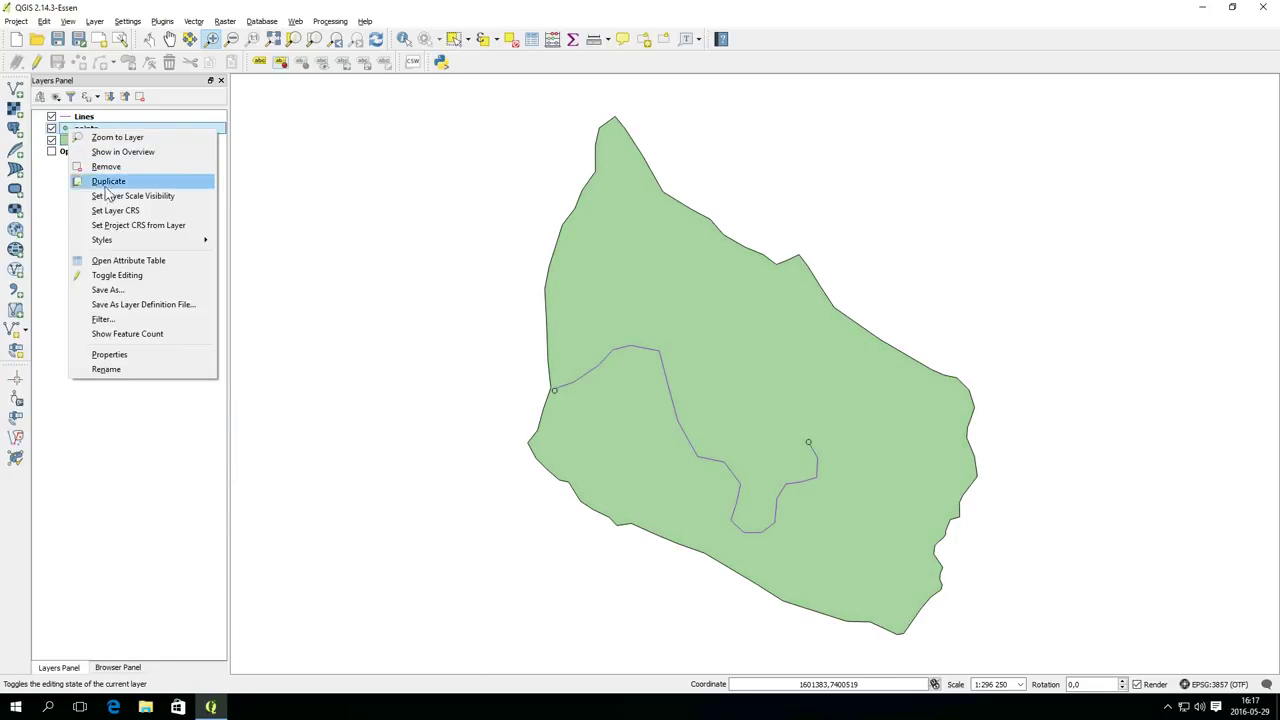
mouse_move(170, 247)
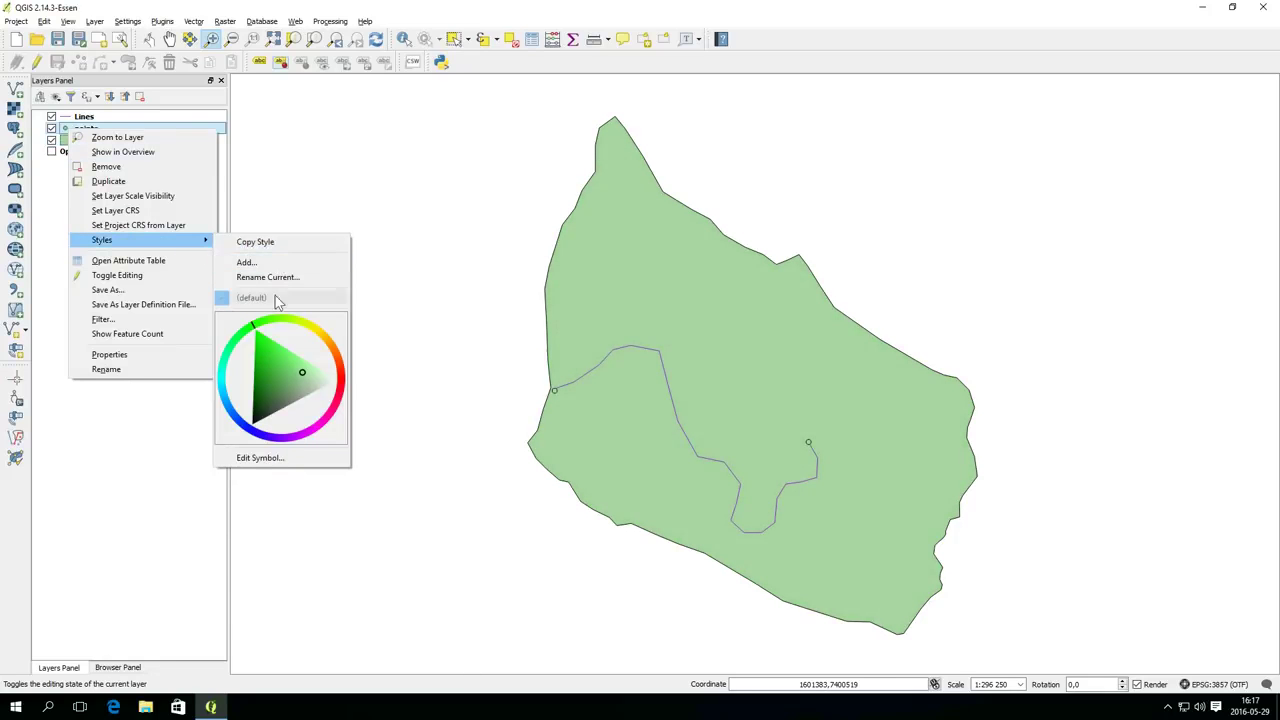
click(272, 458)
click(660, 392)
click(780, 459)
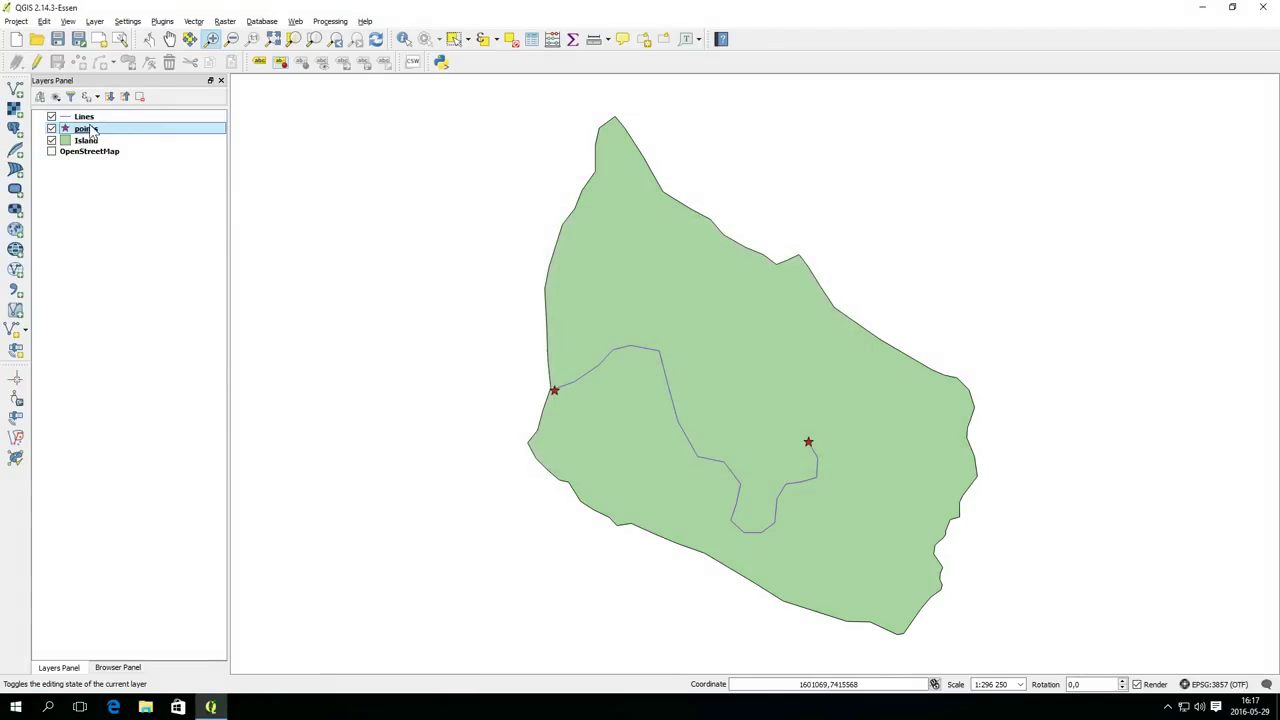
right_click(88, 128)
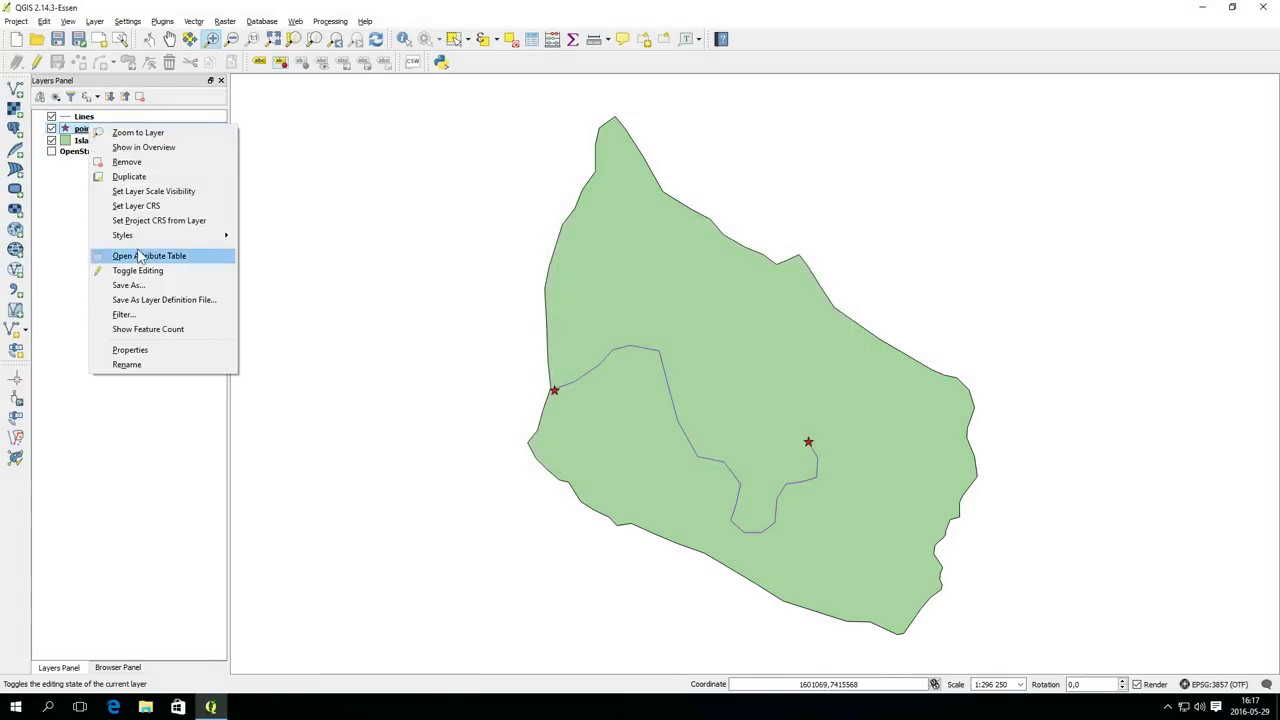
click(145, 353)
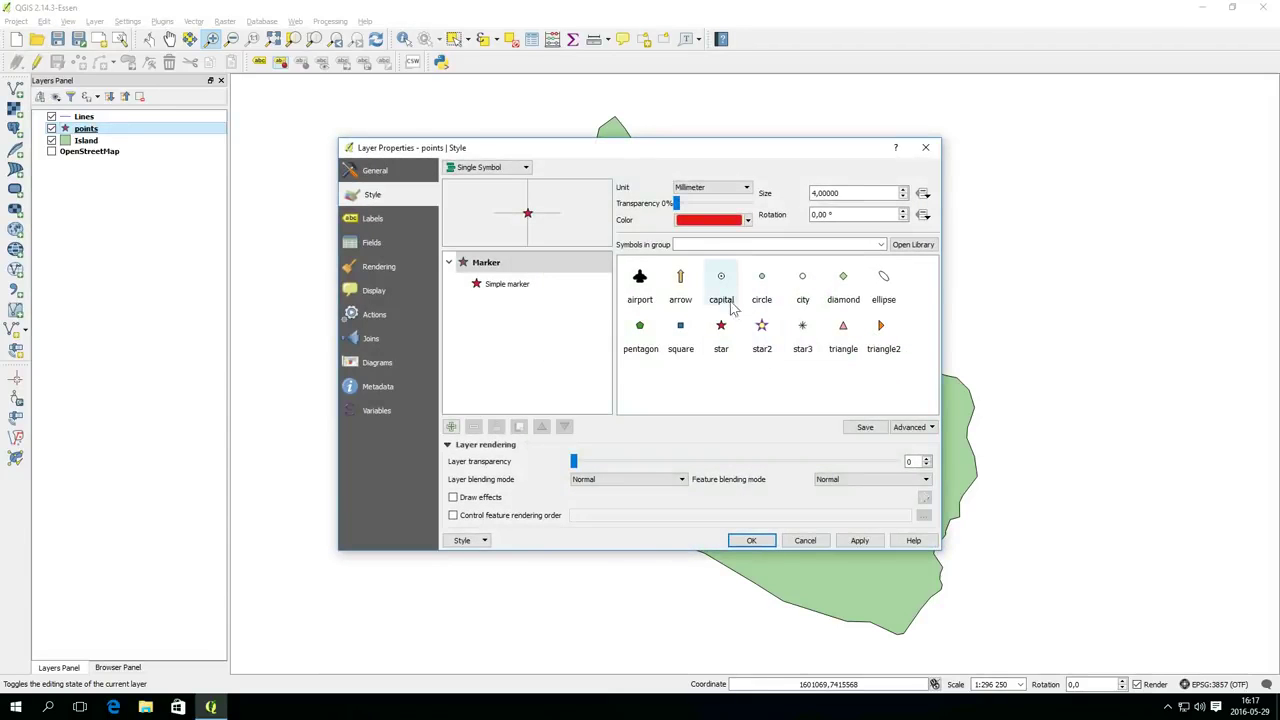
Style the points as Categorized on Name, classify, and disable the empty-value category
click(805, 540)
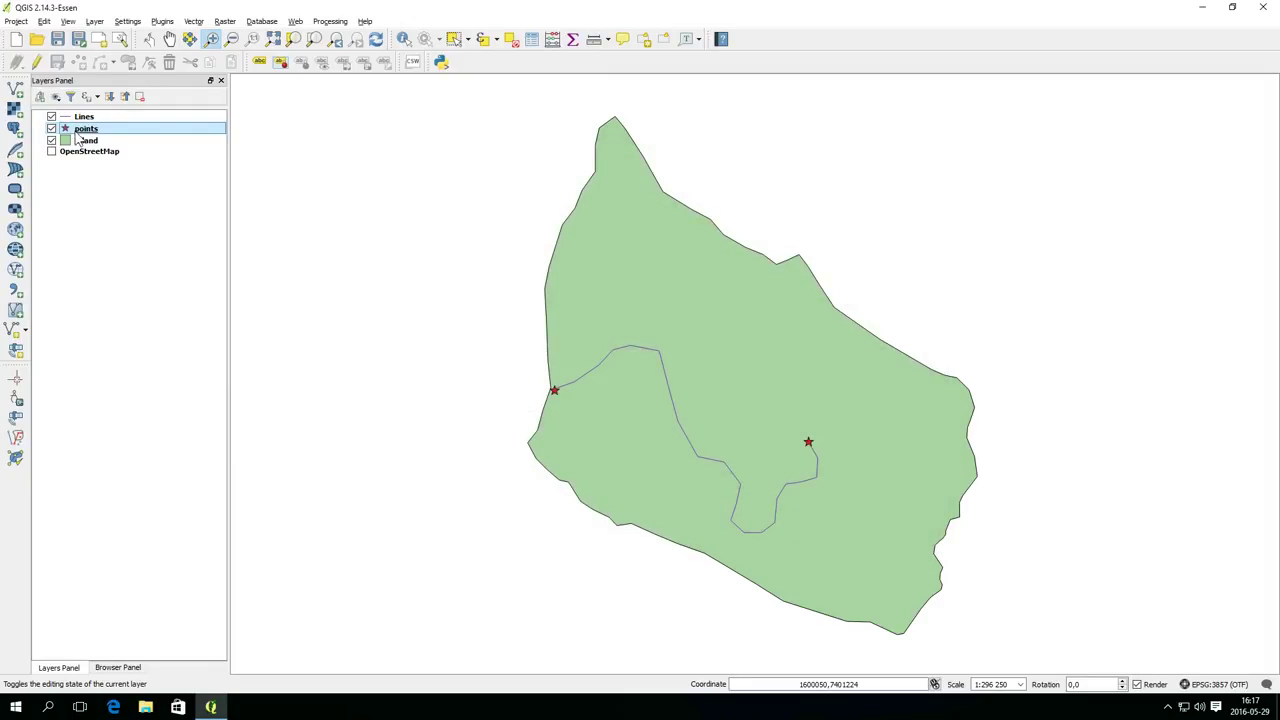
double_click(87, 131)
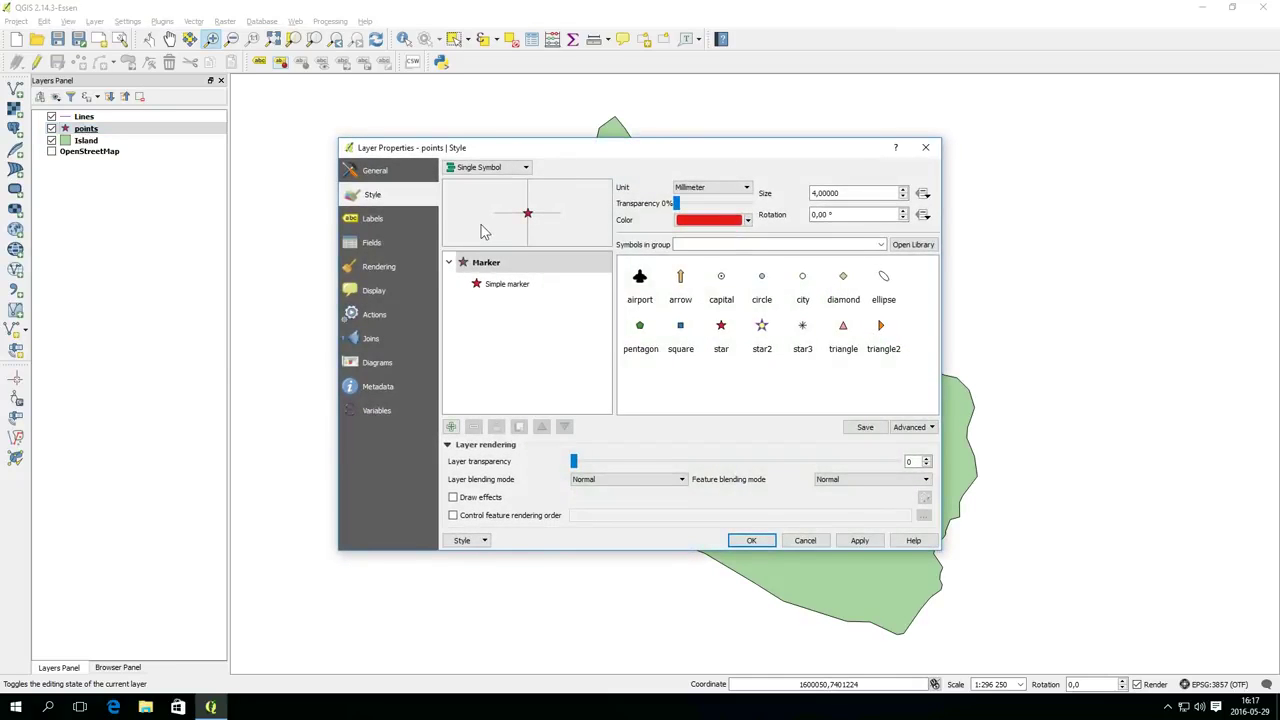
click(523, 170)
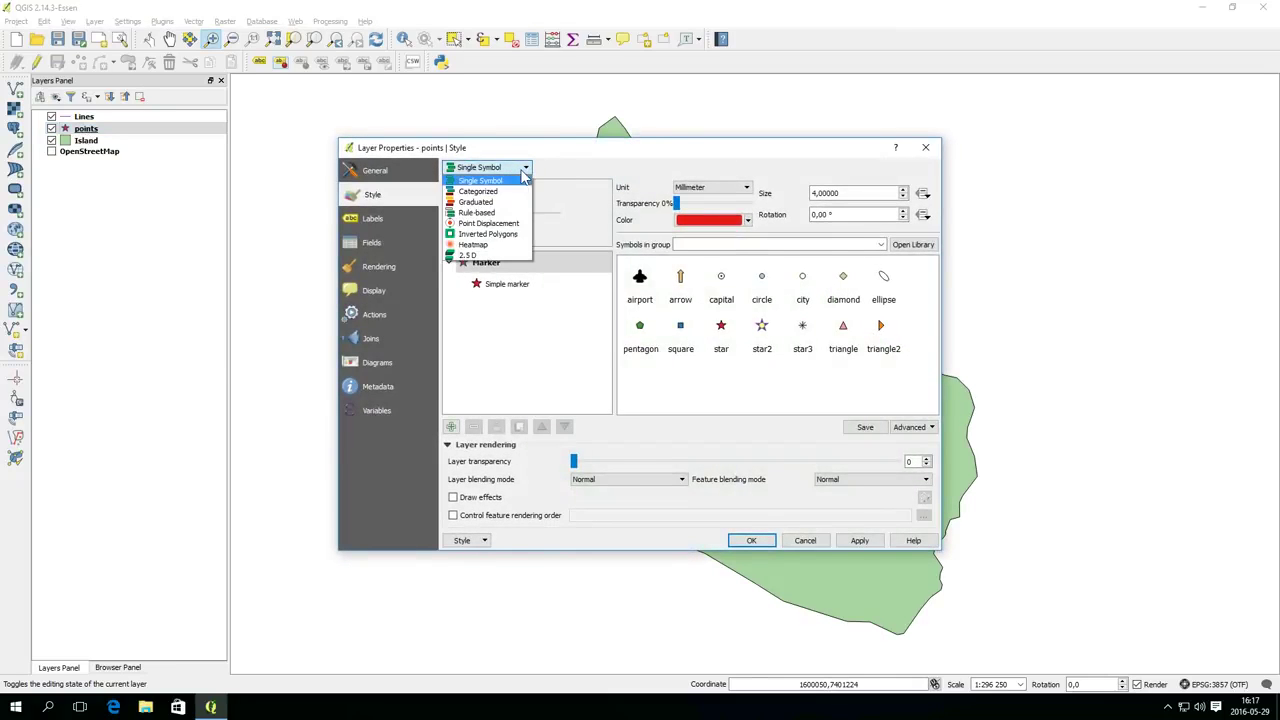
click(479, 191)
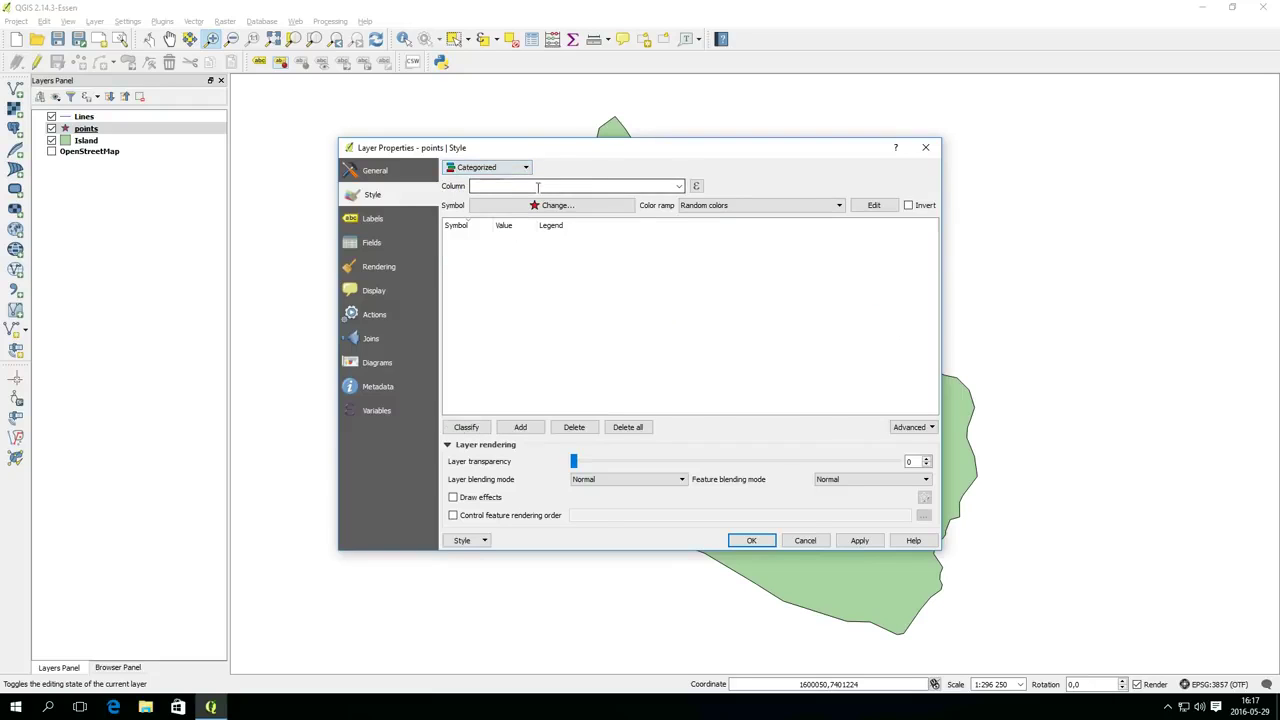
click(679, 187)
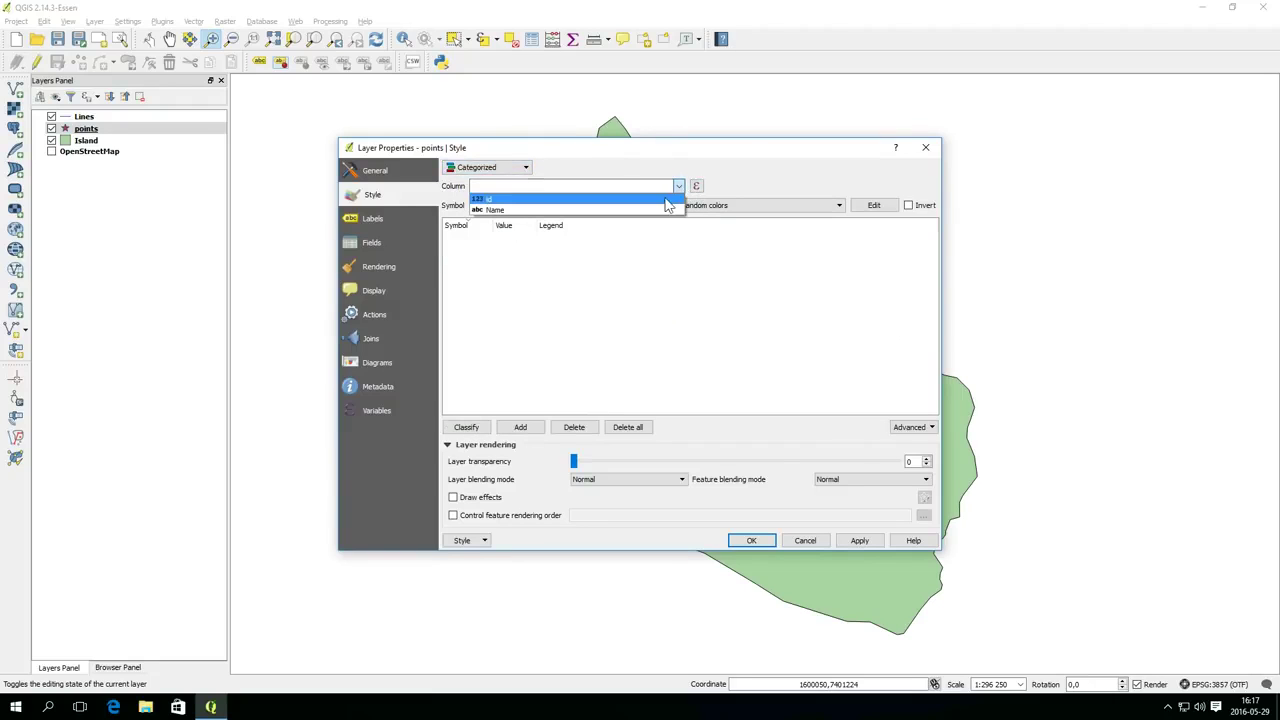
click(666, 209)
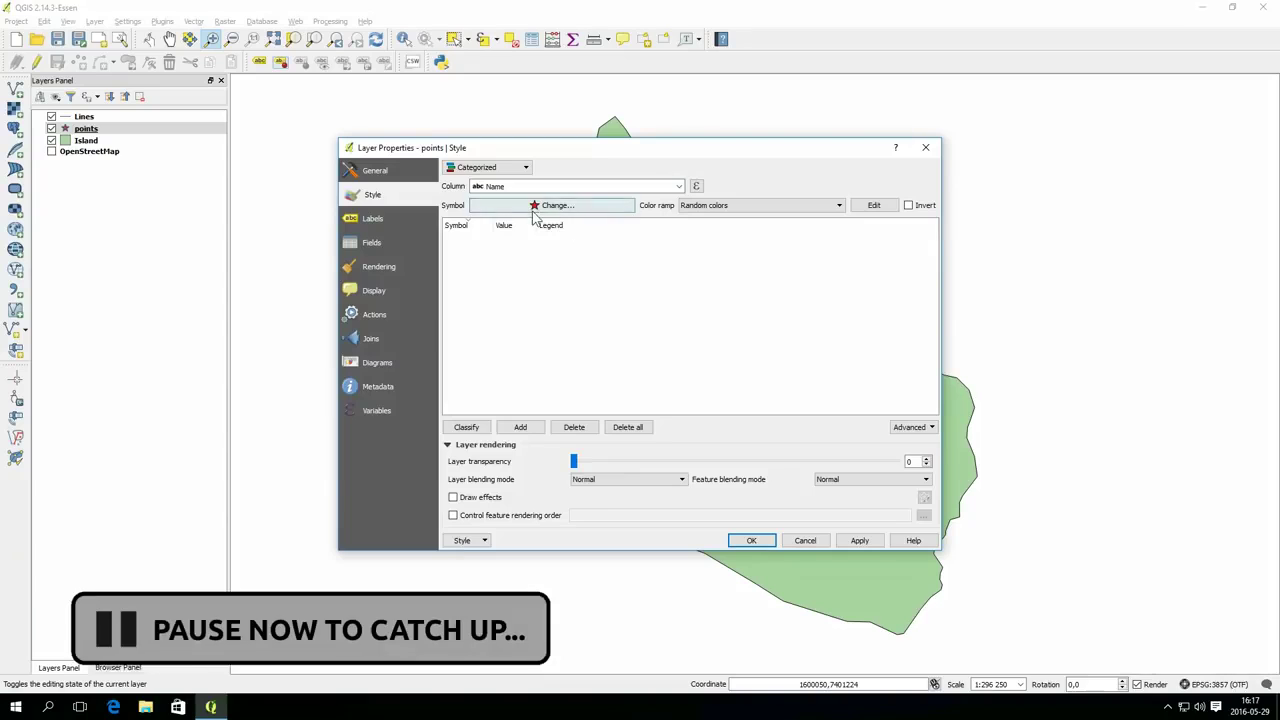
click(481, 430)
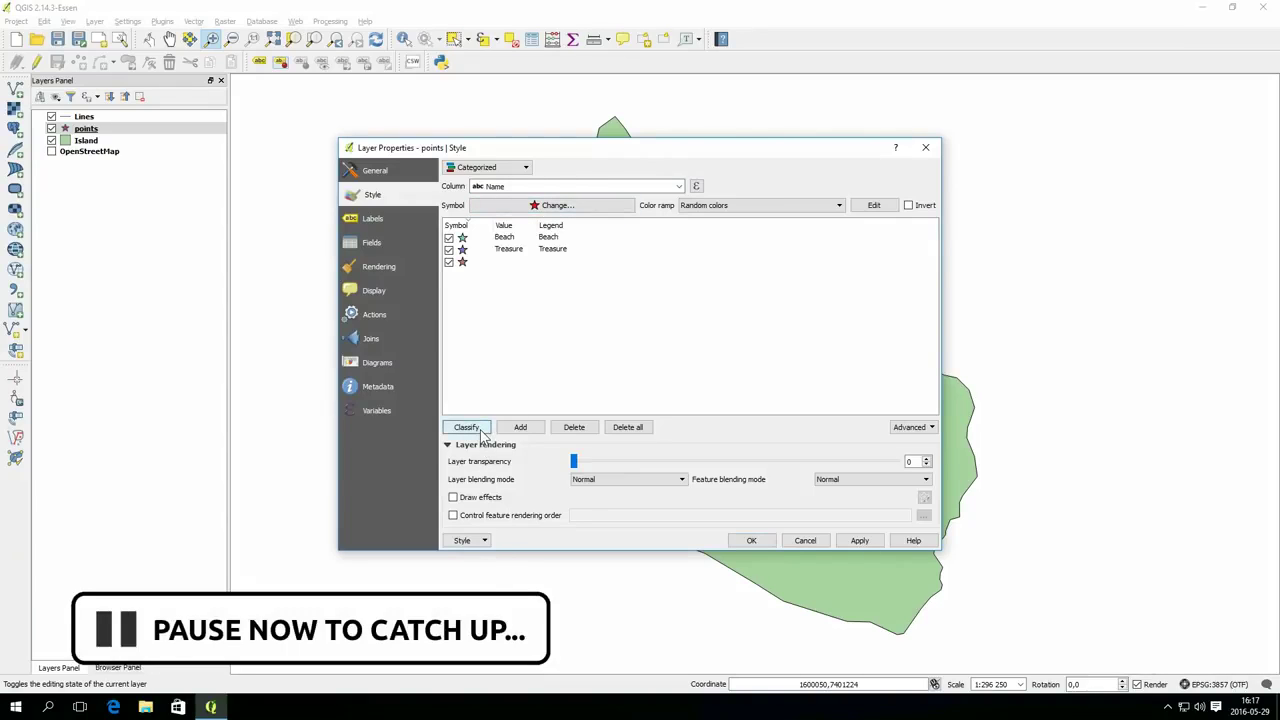
click(449, 263)
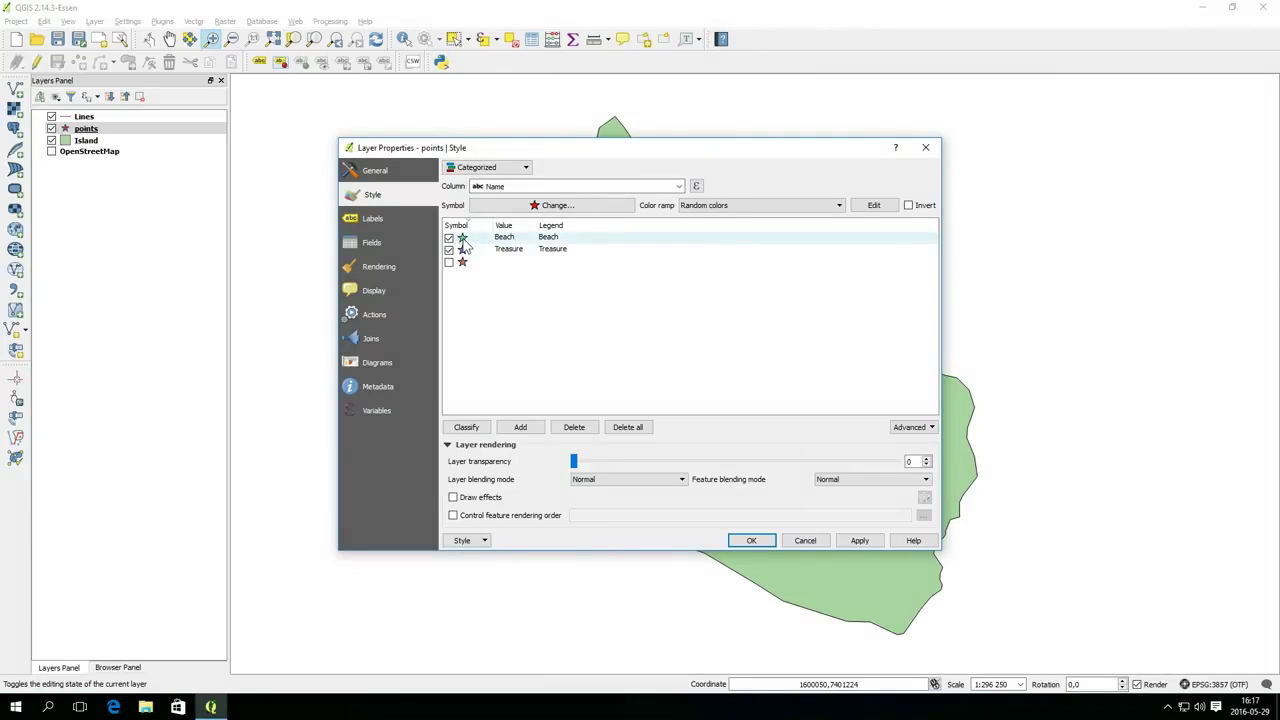
Turn the Beach symbol into a black letter B font marker
double_click(462, 238)
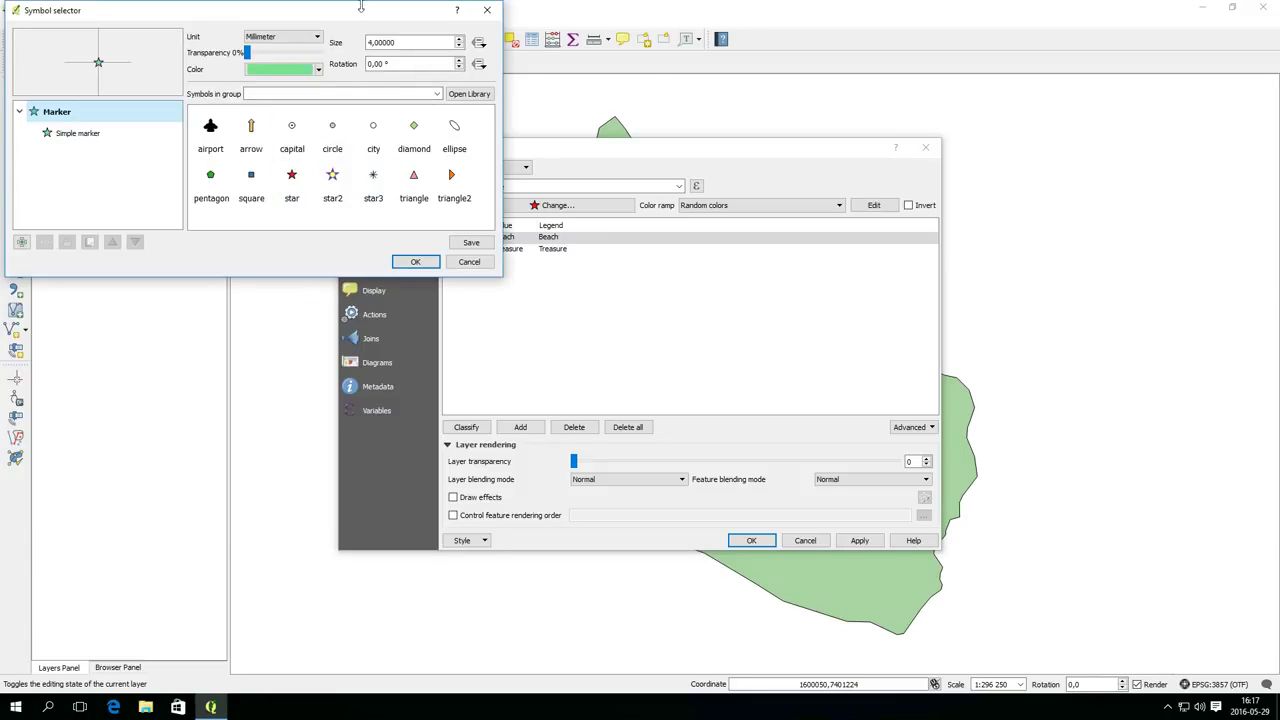
drag(365, 15, 525, 122)
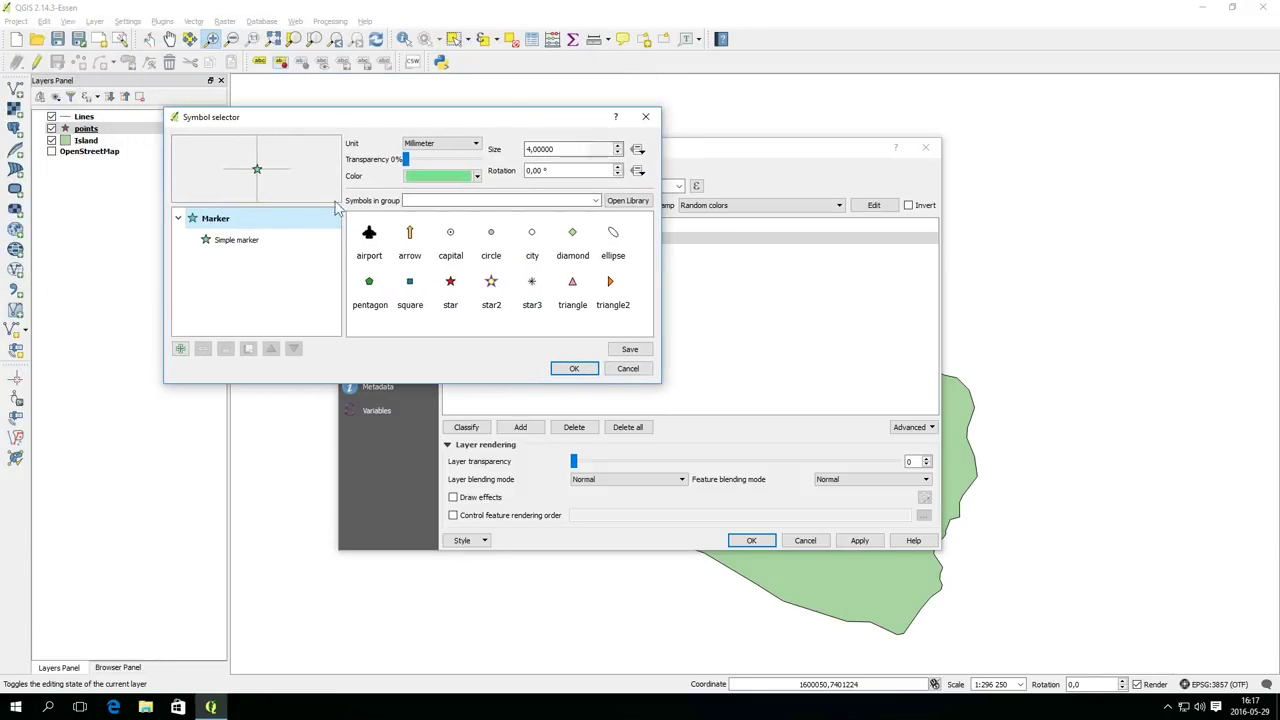
click(225, 243)
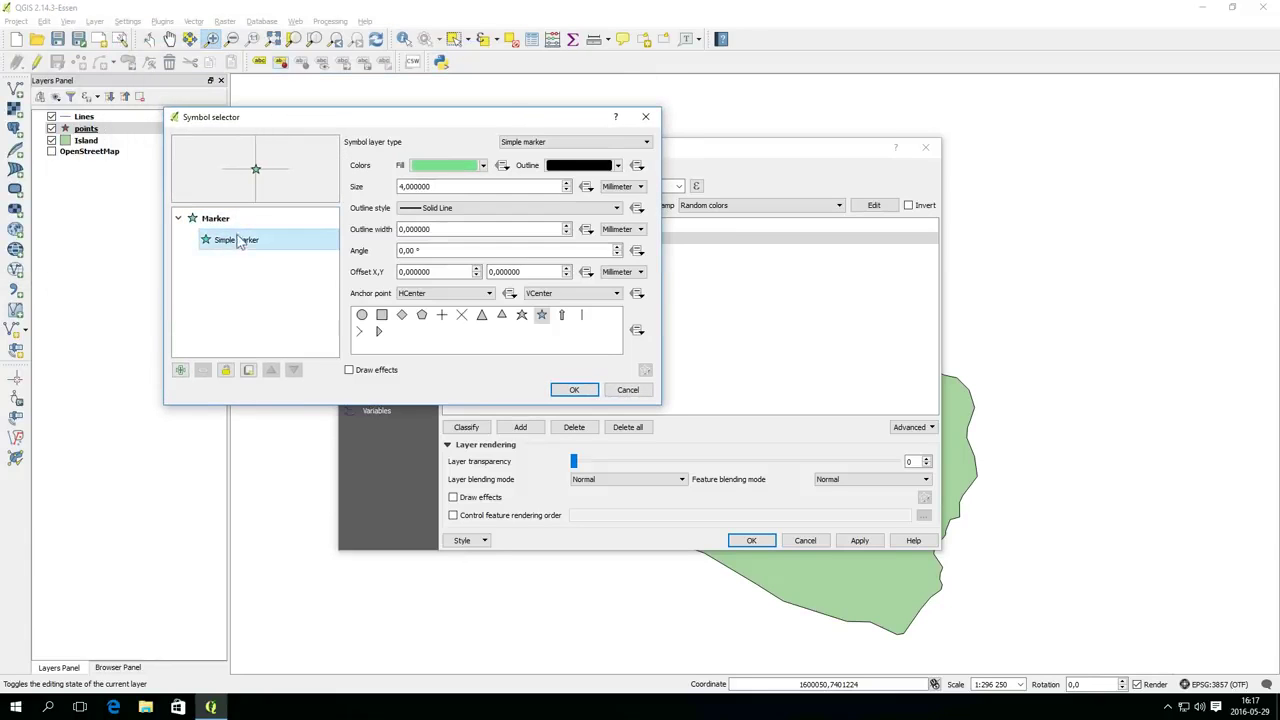
click(569, 145)
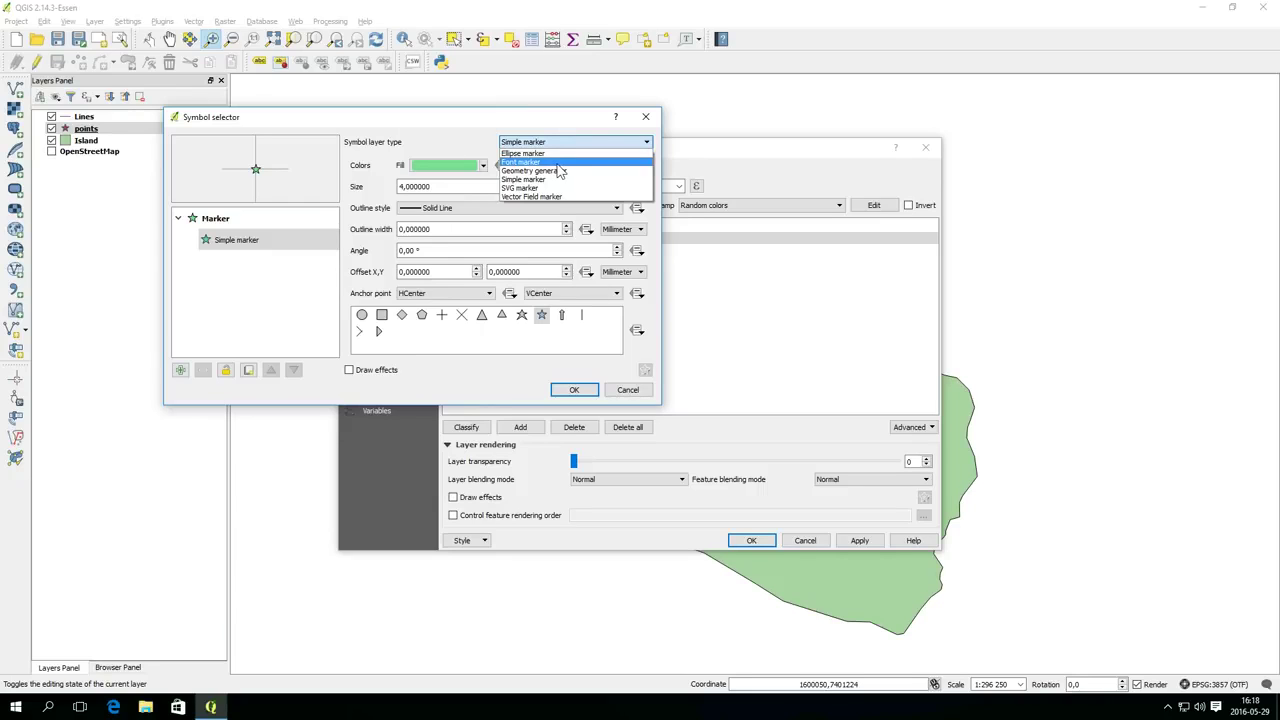
click(556, 164)
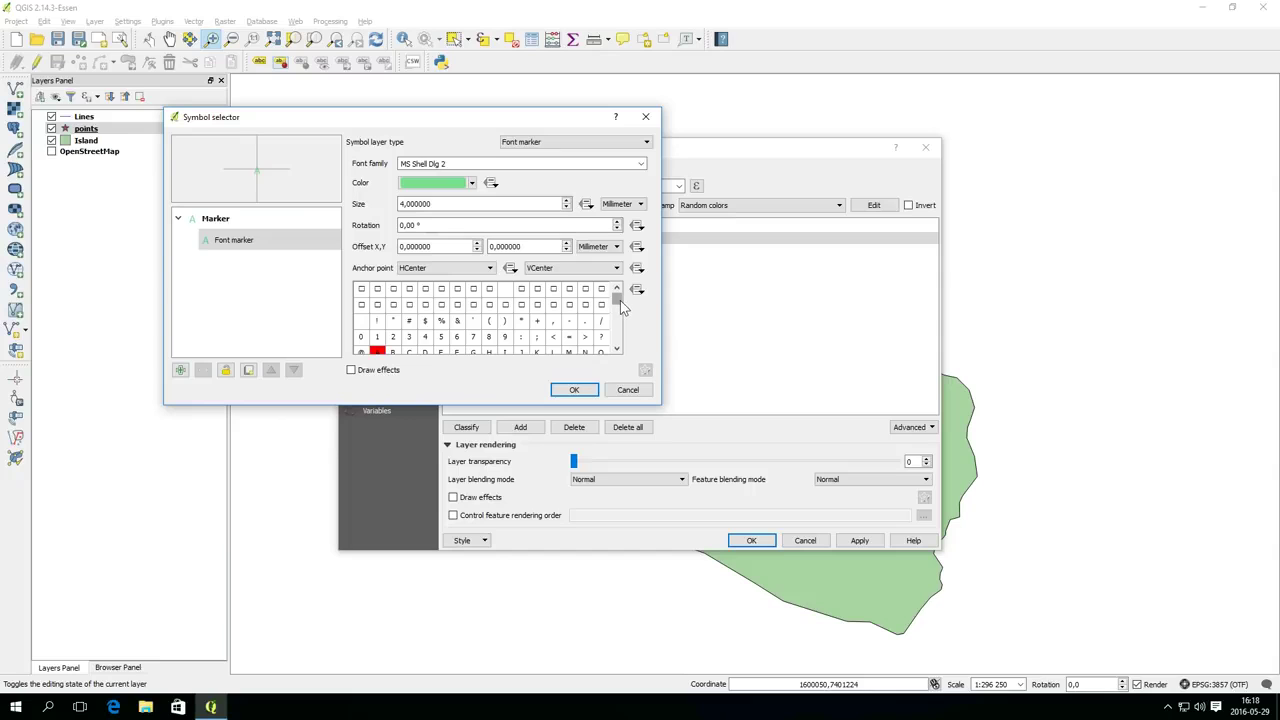
scroll(618, 305, down, 10)
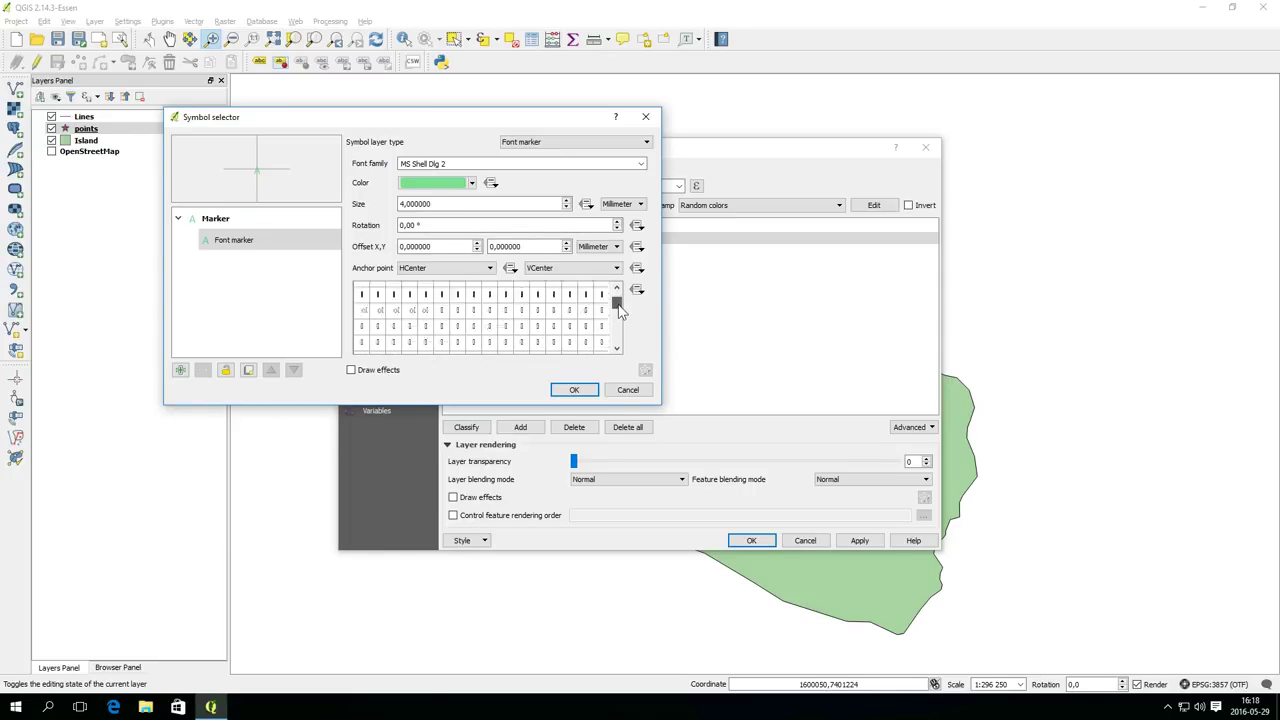
scroll(620, 310, up, 10)
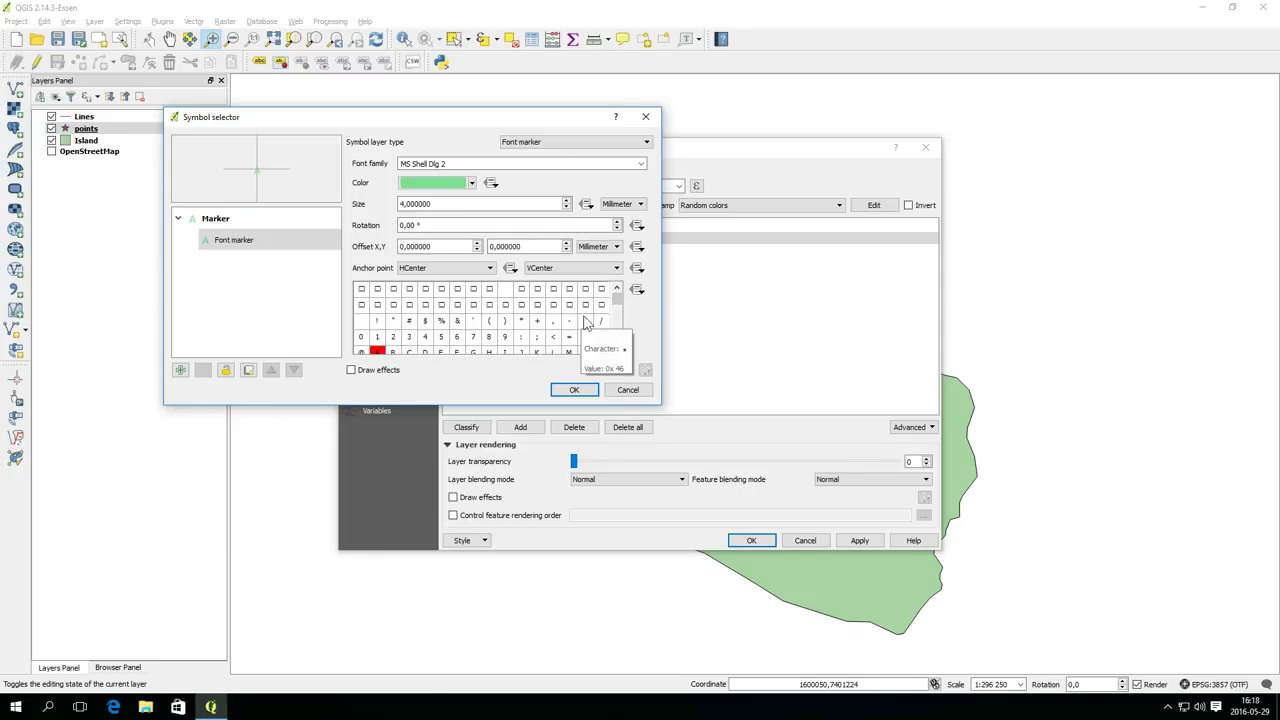
scroll(588, 320, down, 1)
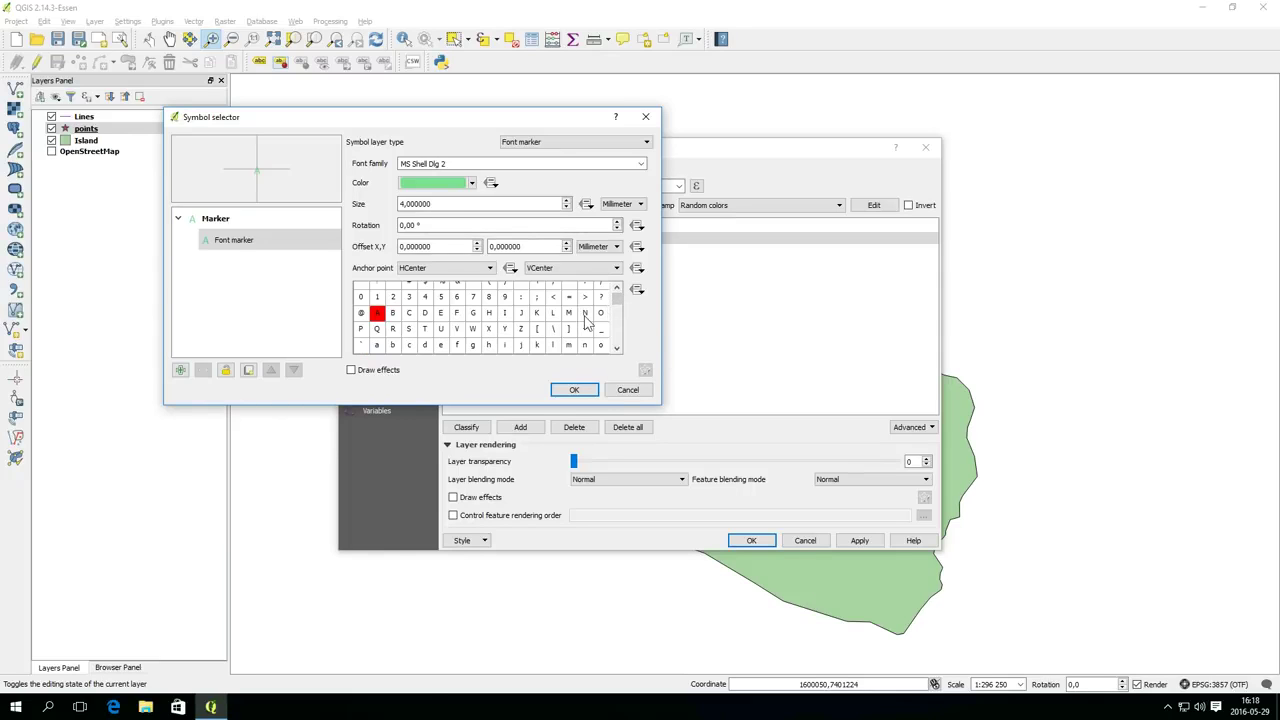
click(394, 316)
click(432, 182)
click(518, 387)
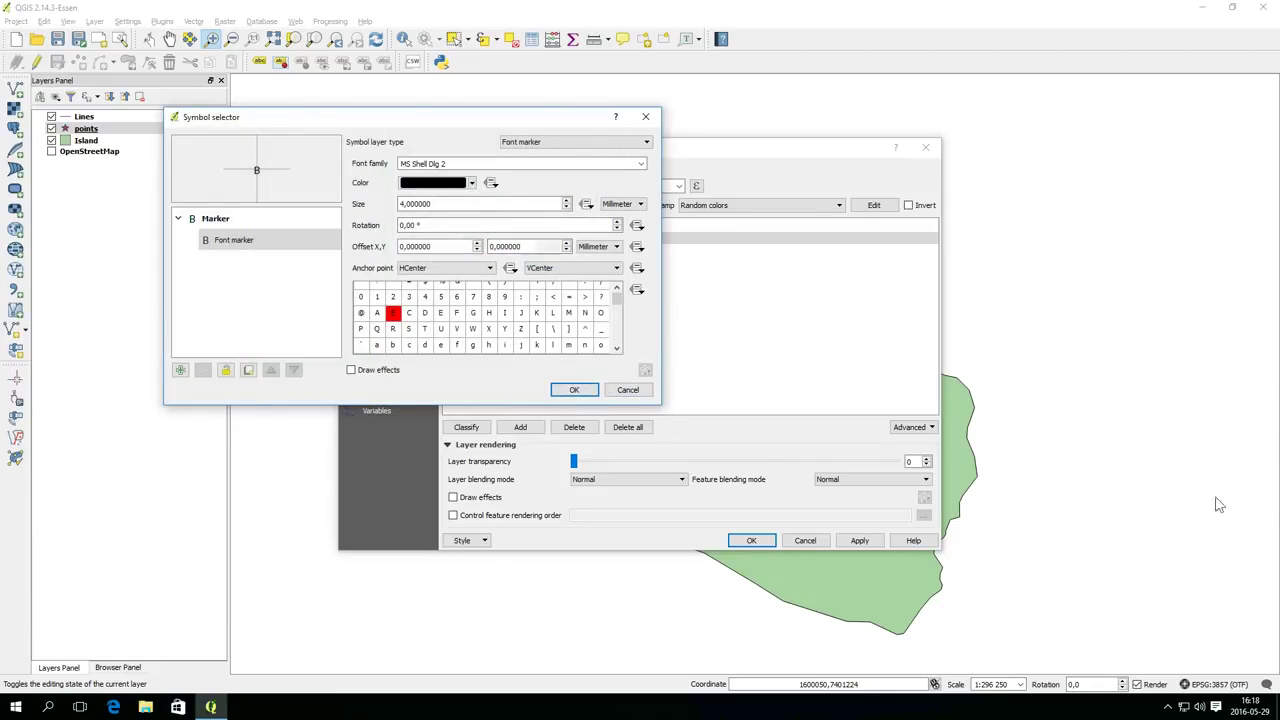
Add a white-filled square marker layer behind the letter B
click(181, 371)
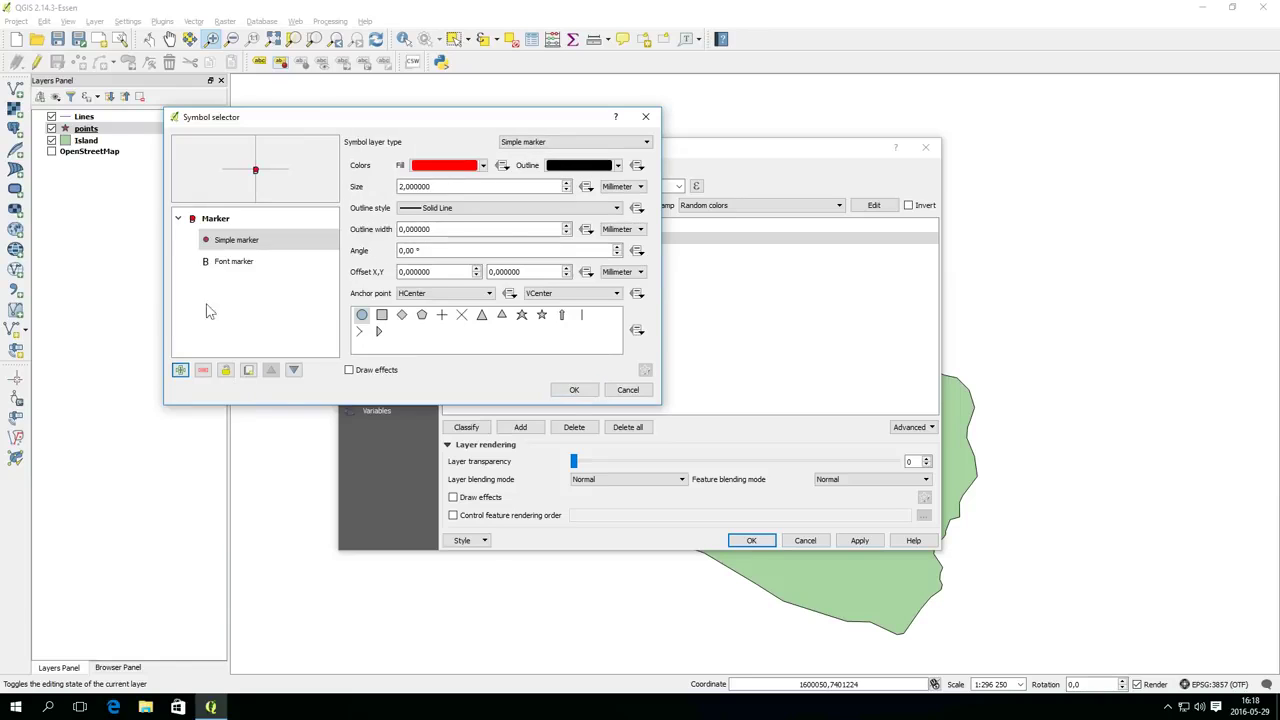
click(293, 371)
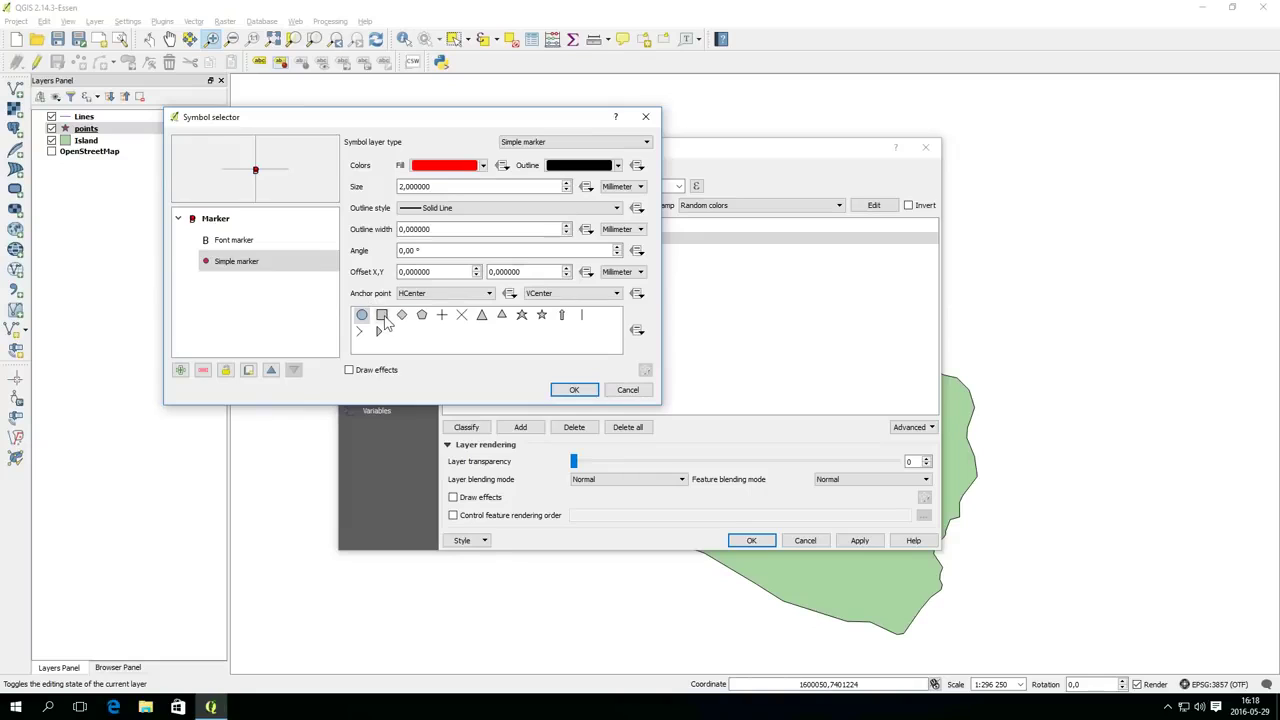
click(383, 317)
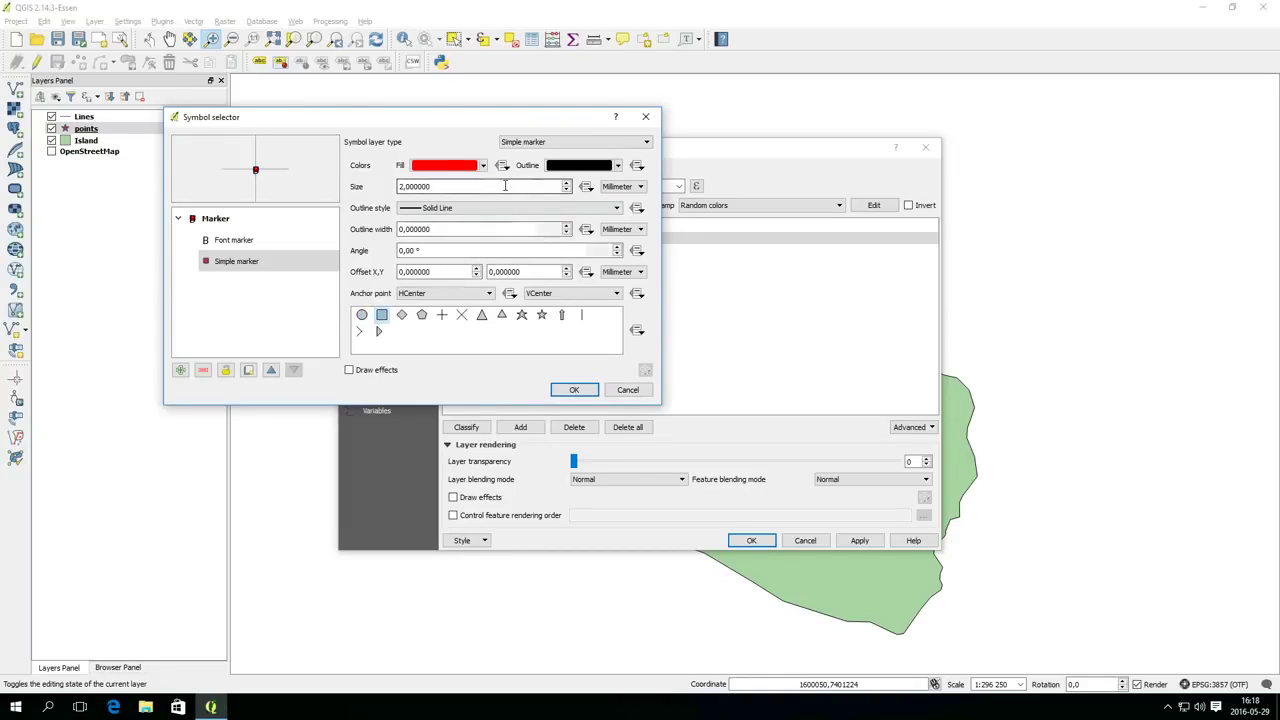
scroll(505, 186, up, 2)
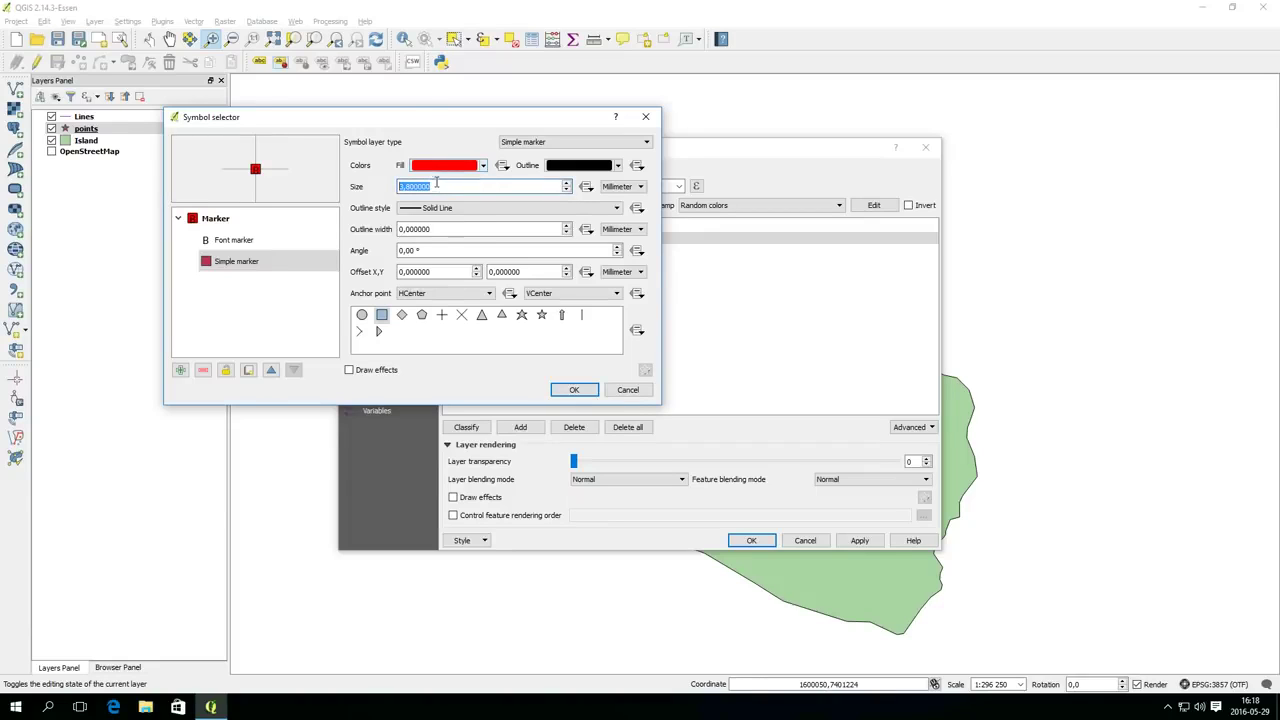
scroll(436, 185, up, 2)
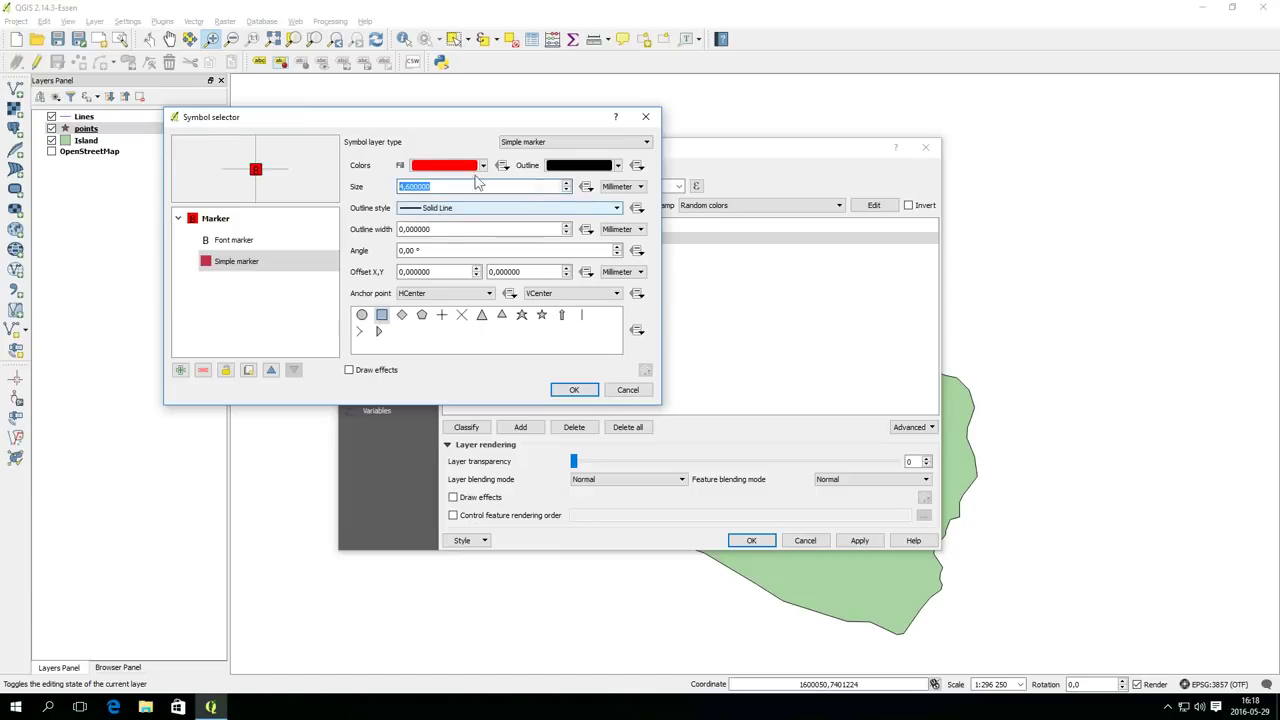
click(483, 166)
click(431, 242)
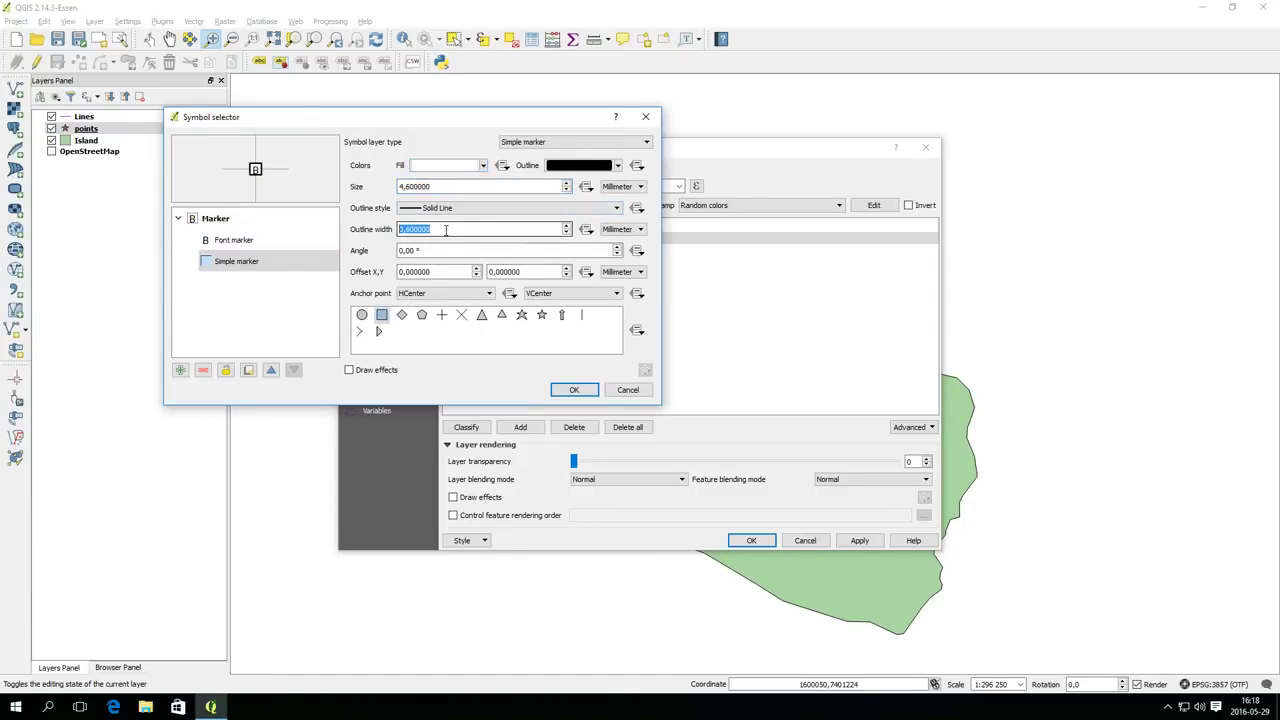
Change the letter B's font to Arial Black
click(228, 240)
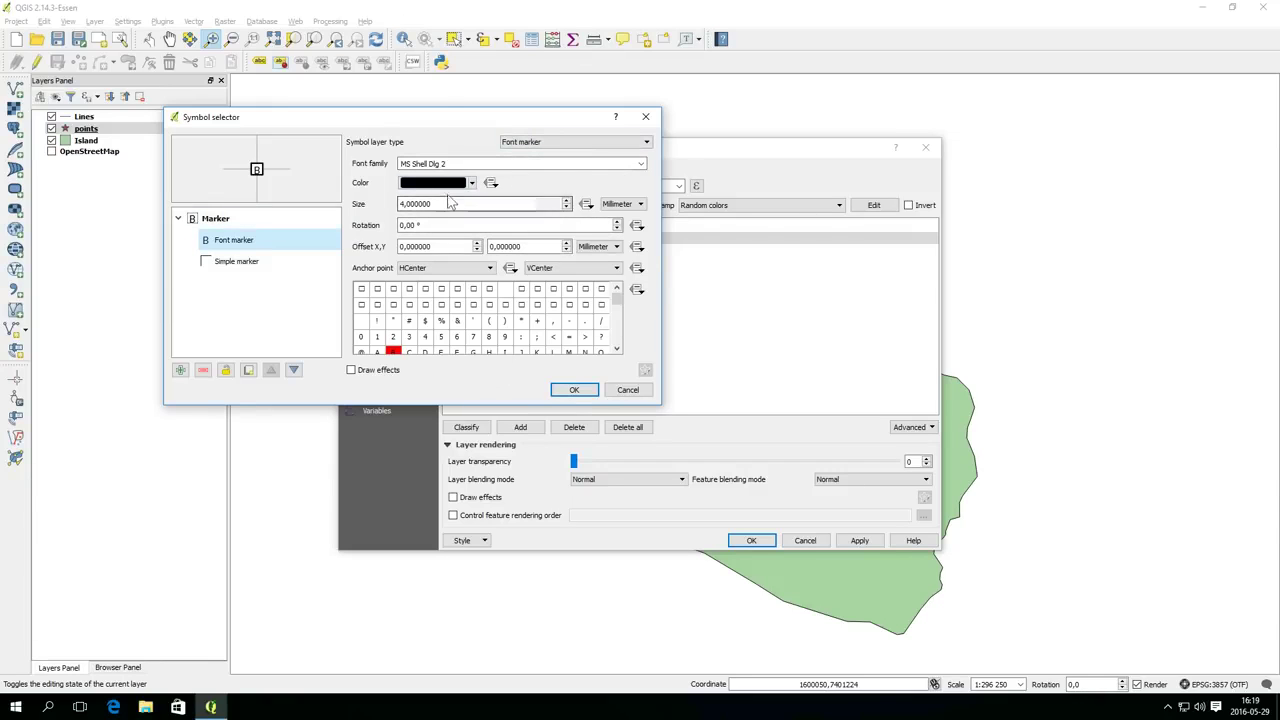
click(560, 164)
click(641, 163)
scroll(606, 209, up, 5)
click(606, 215)
click(641, 163)
scroll(617, 200, up, 10)
click(617, 191)
scroll(440, 246, up, 1)
scroll(537, 249, down, 1)
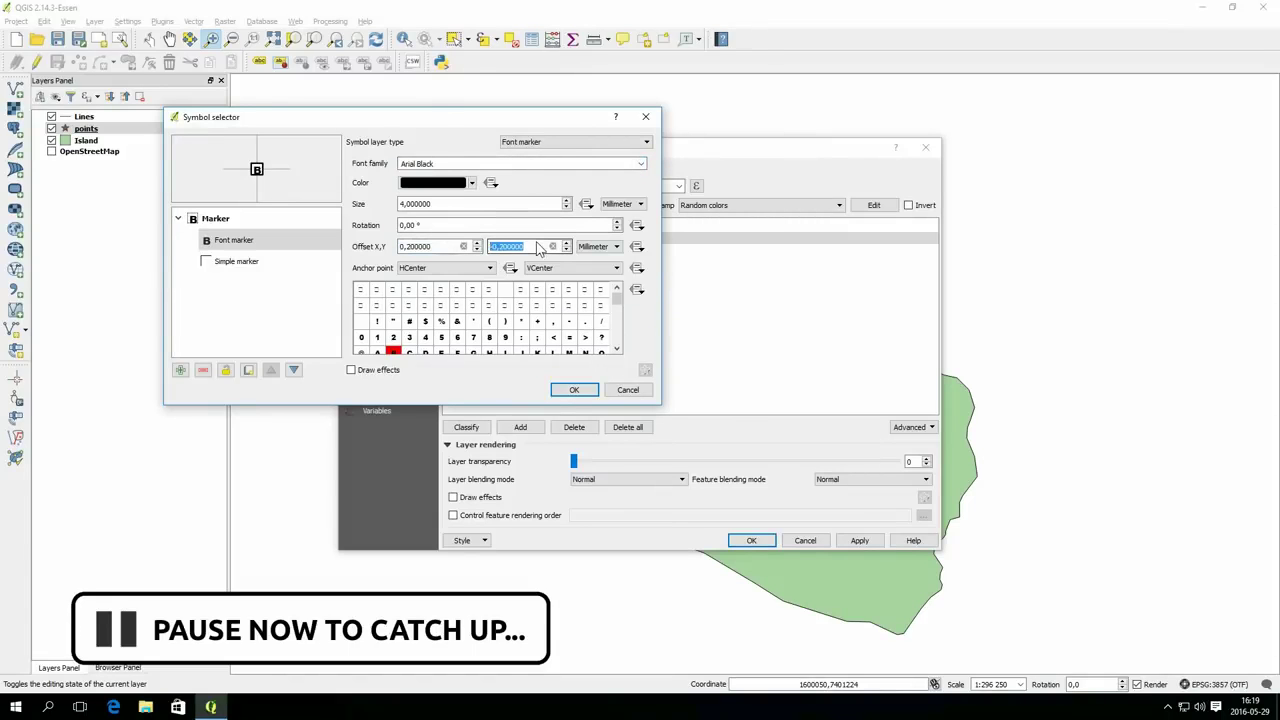
Accept the Beach marker and switch the Treasure symbol to the SVG hospital plus image
click(574, 389)
double_click(462, 250)
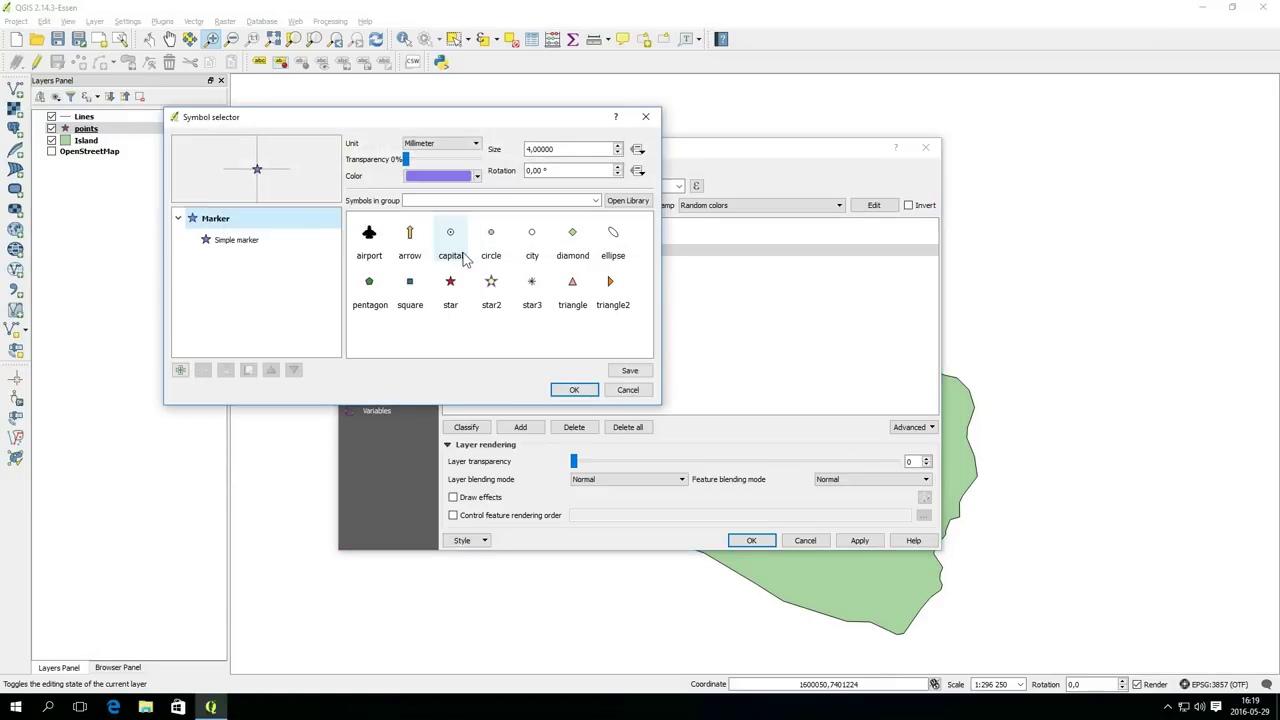
click(295, 239)
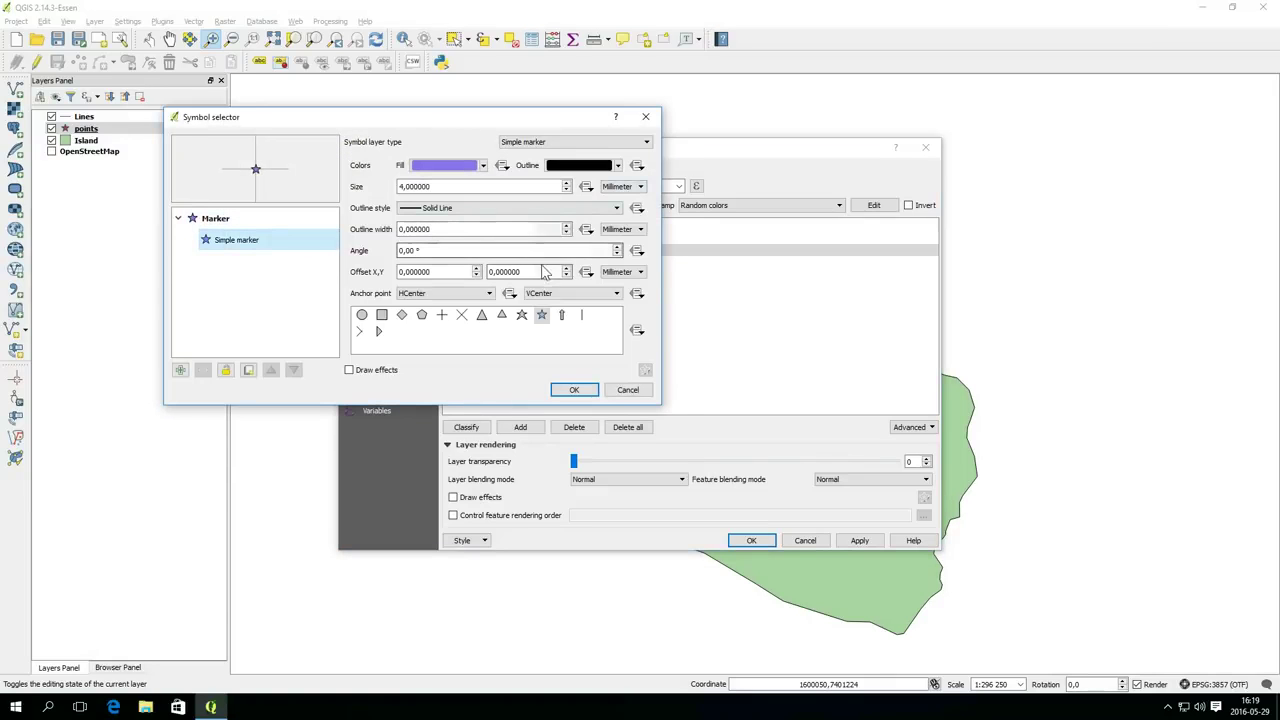
click(582, 141)
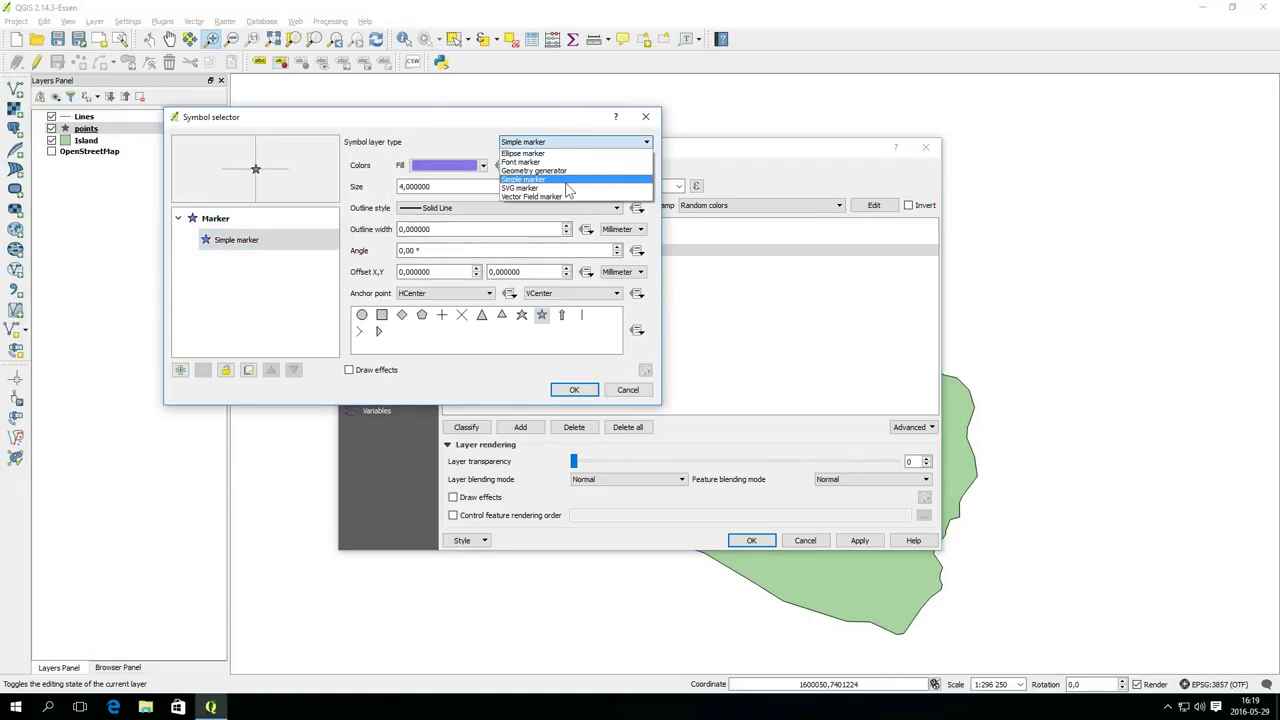
click(570, 190)
drag(662, 422, 794, 540)
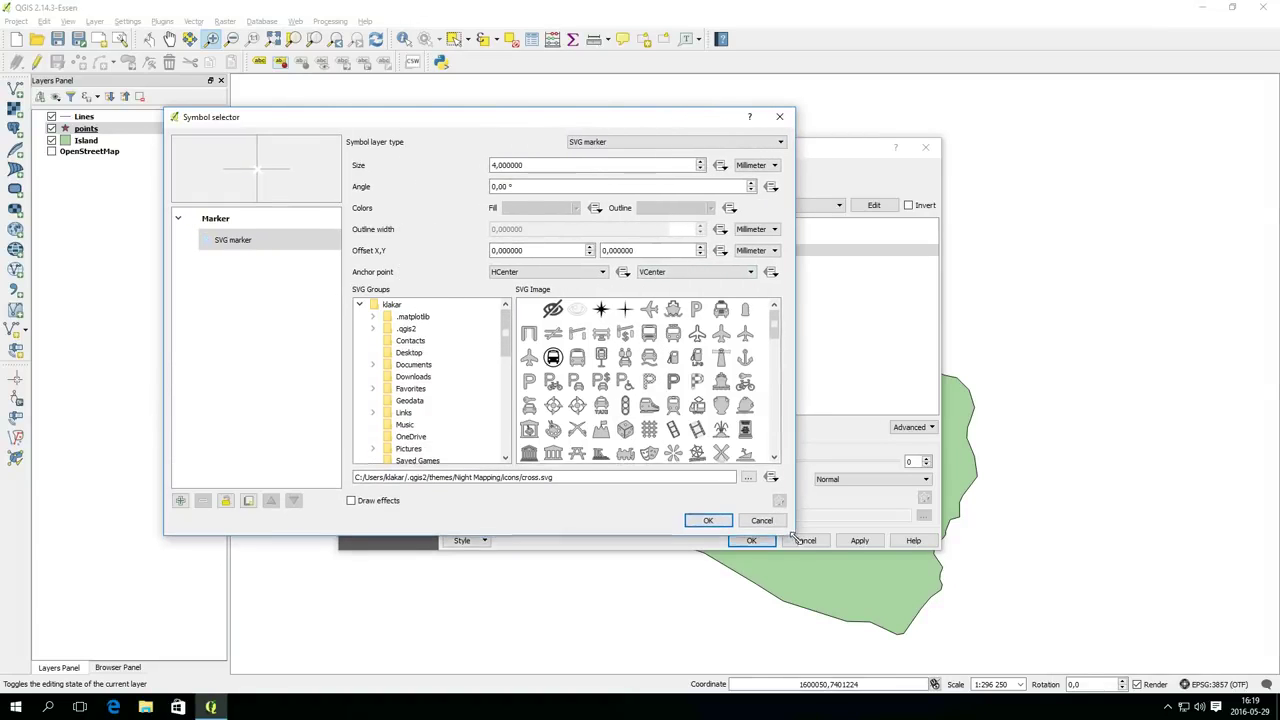
drag(777, 333, 774, 412)
click(600, 384)
scroll(776, 430, down, 1)
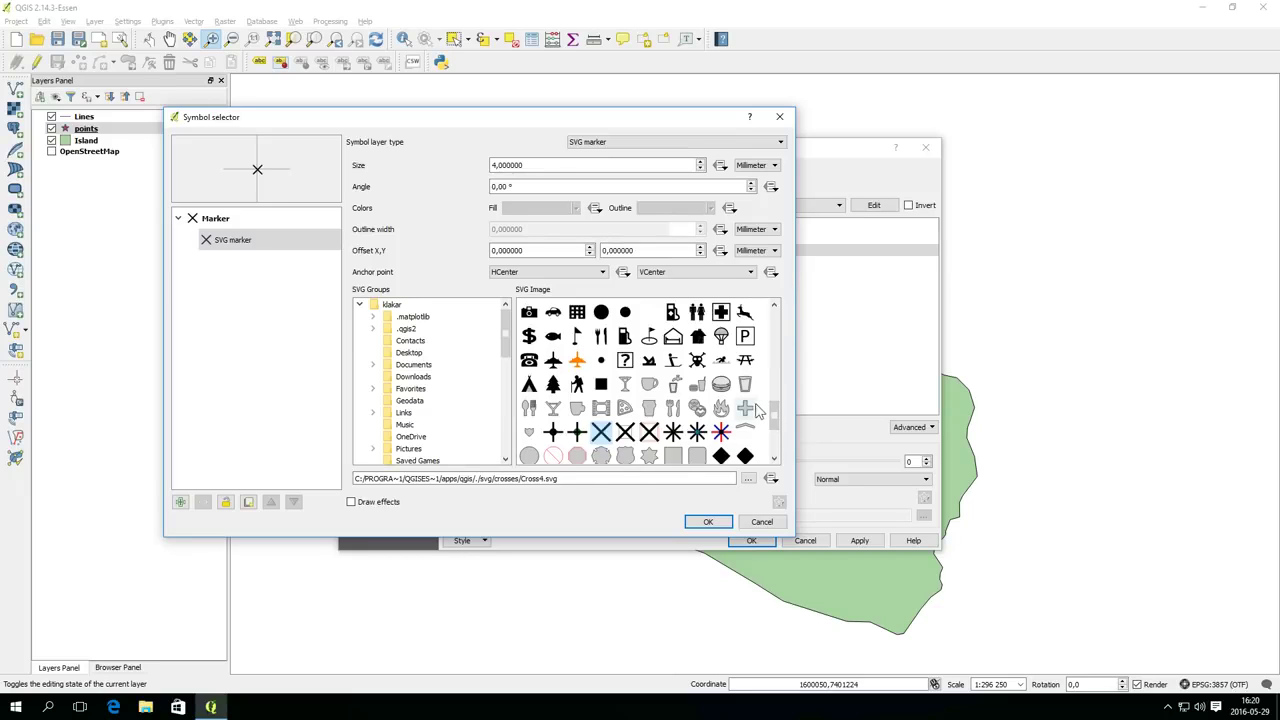
click(745, 409)
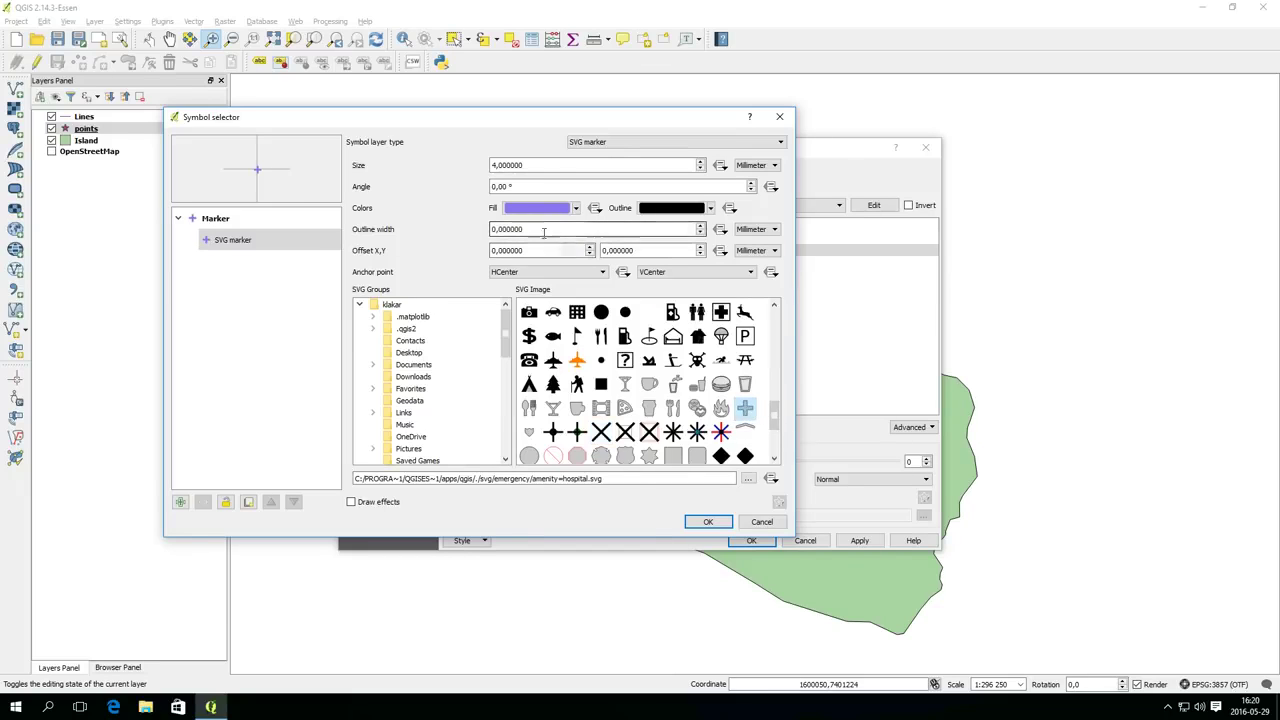
Make the Treasure marker red, size 9.6, outline 0.4, rotated 45° into an X
click(575, 208)
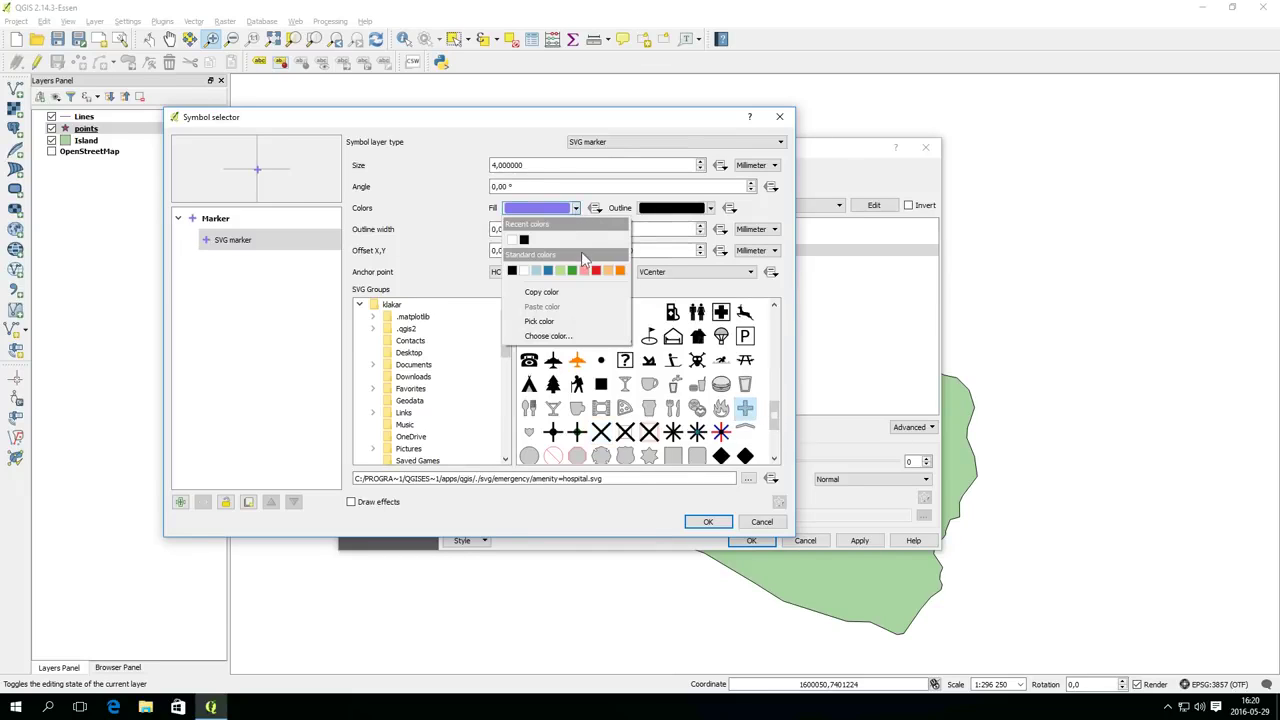
click(597, 271)
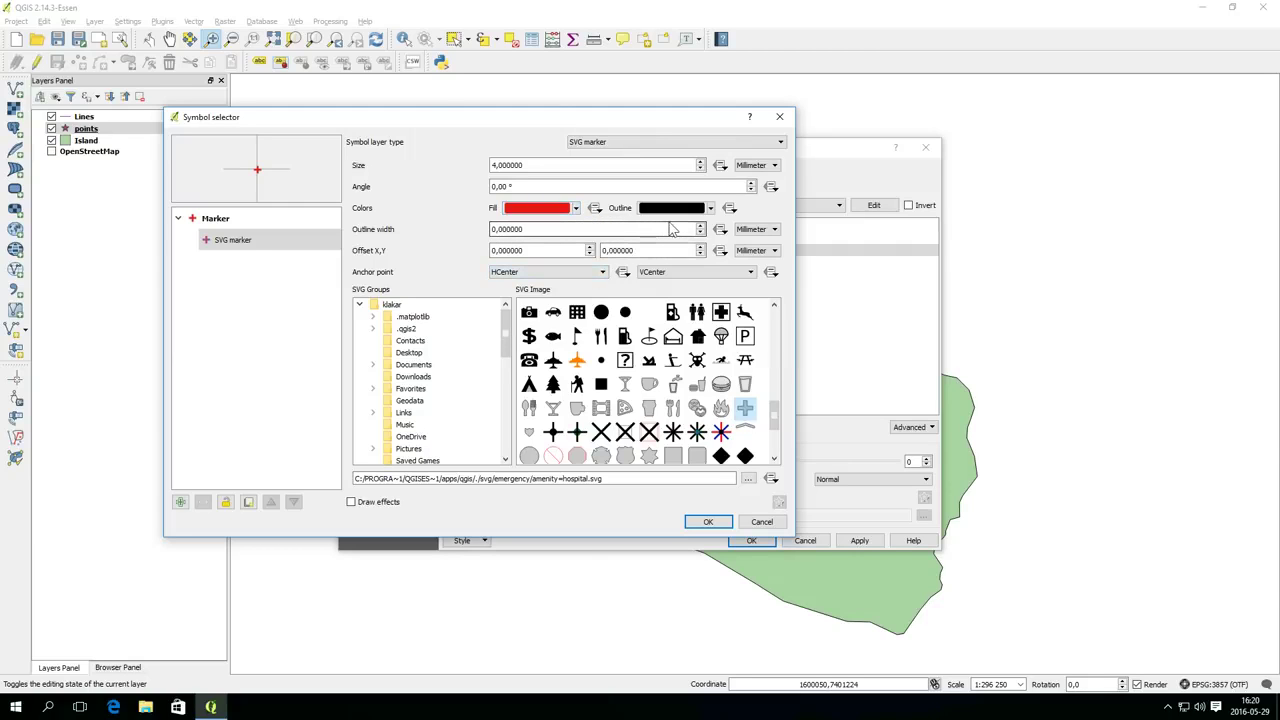
double_click(655, 231)
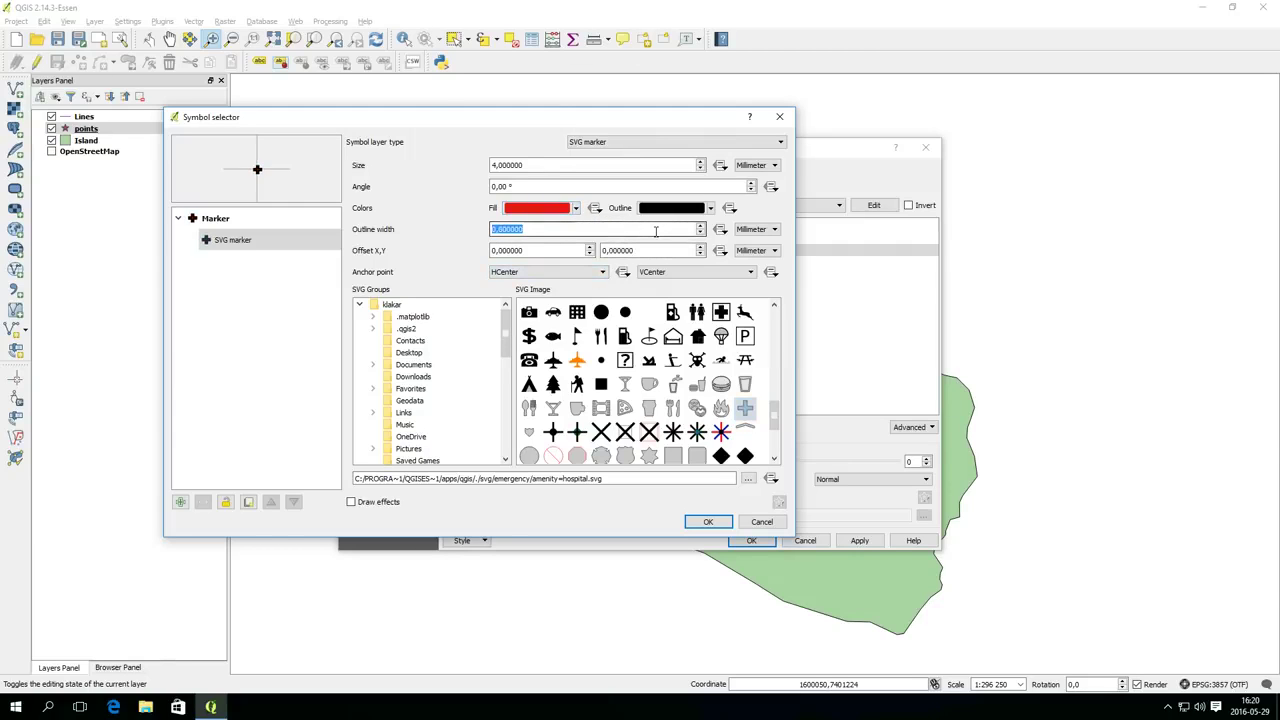
click(620, 166)
scroll(622, 166, up, 7)
scroll(622, 168, up, 5)
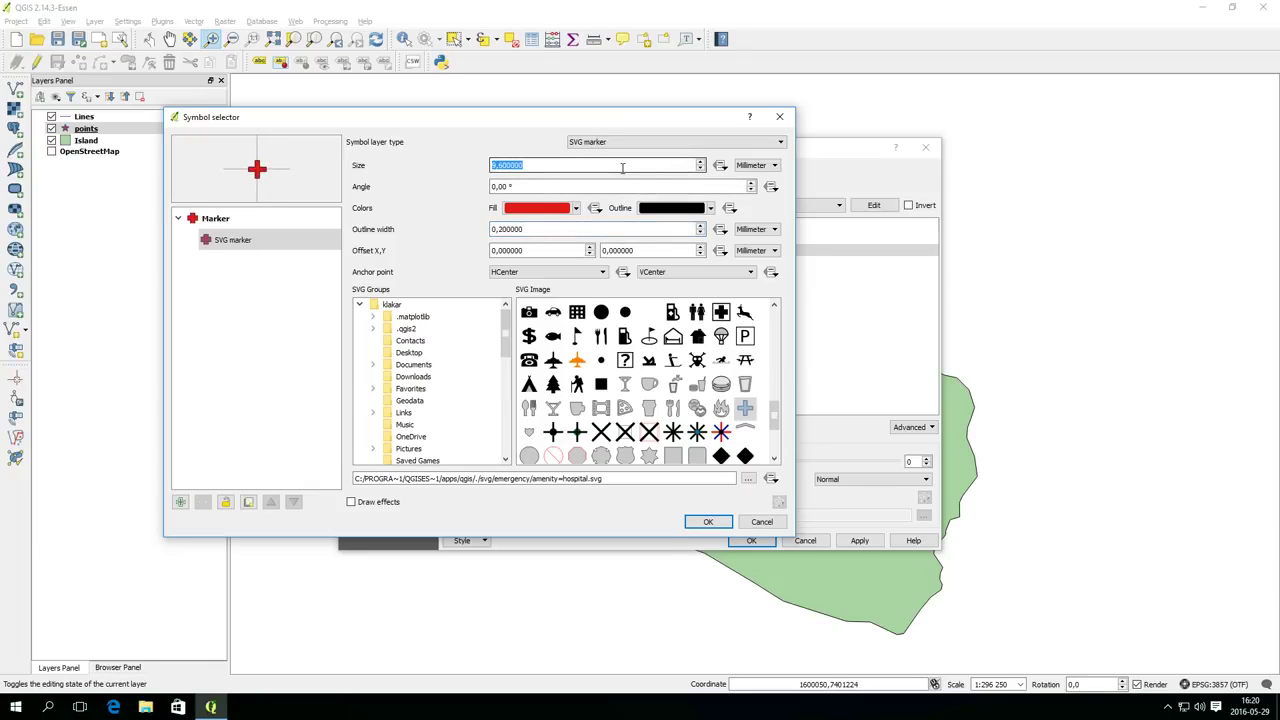
click(615, 185)
scroll(615, 184, up, 5)
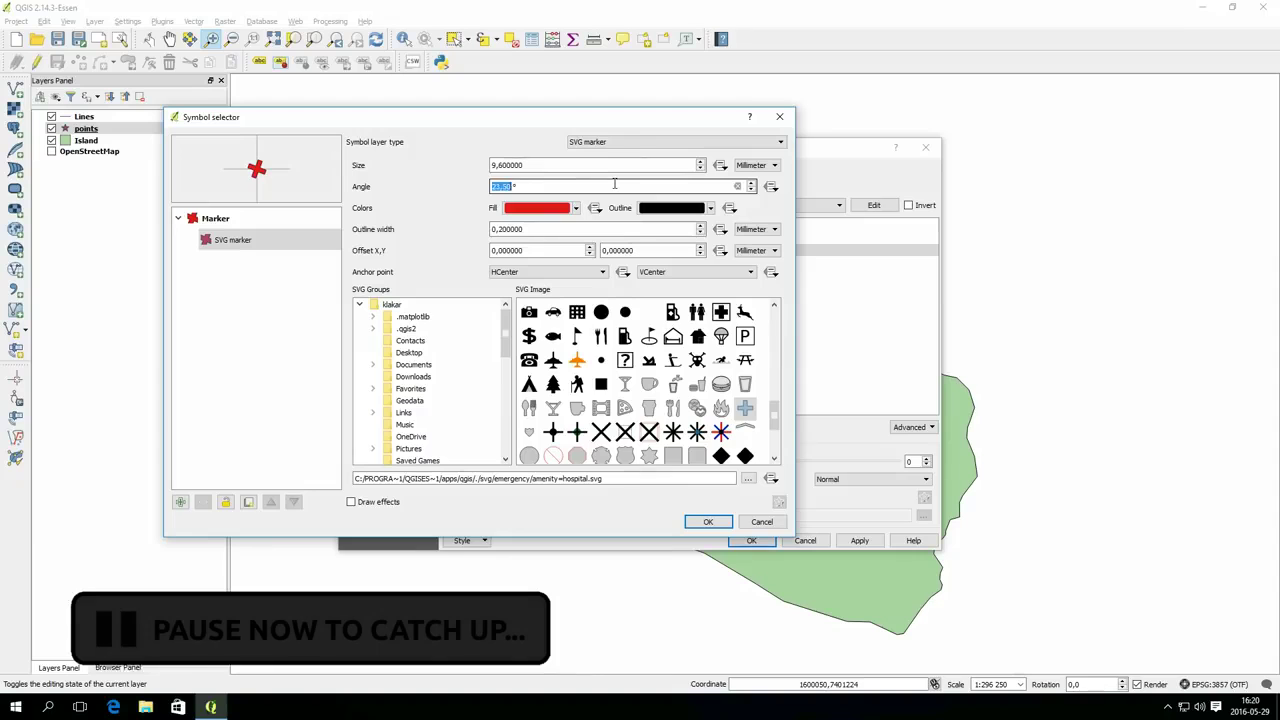
scroll(615, 184, up, 3)
scroll(615, 184, up, 1)
key(Return)
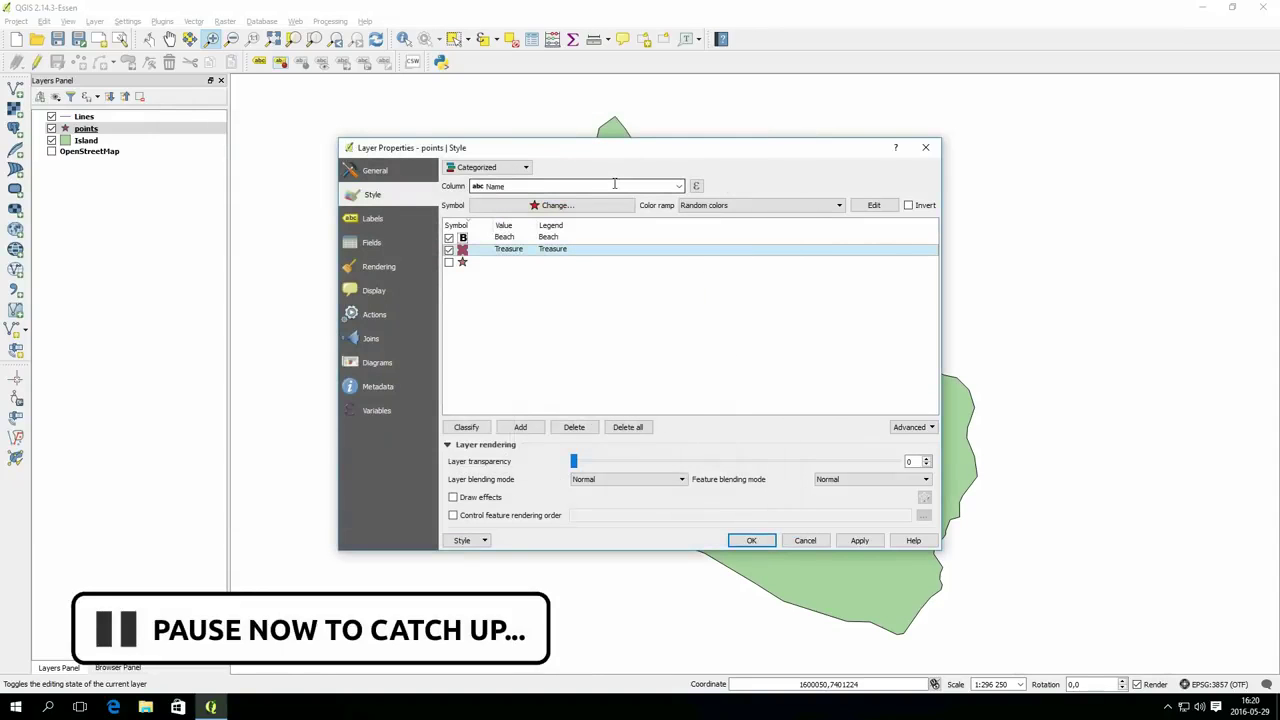
Reopen the Treasure symbol's SVG marker settings for further editing
double_click(480, 249)
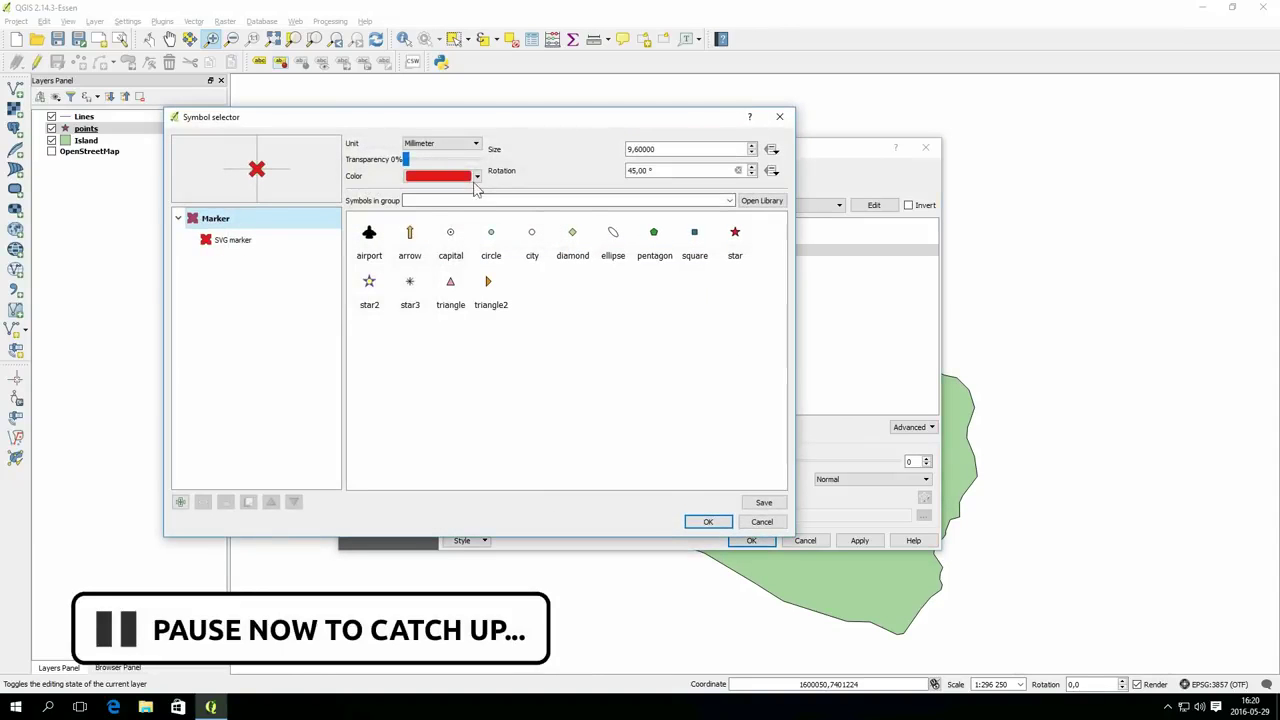
click(245, 241)
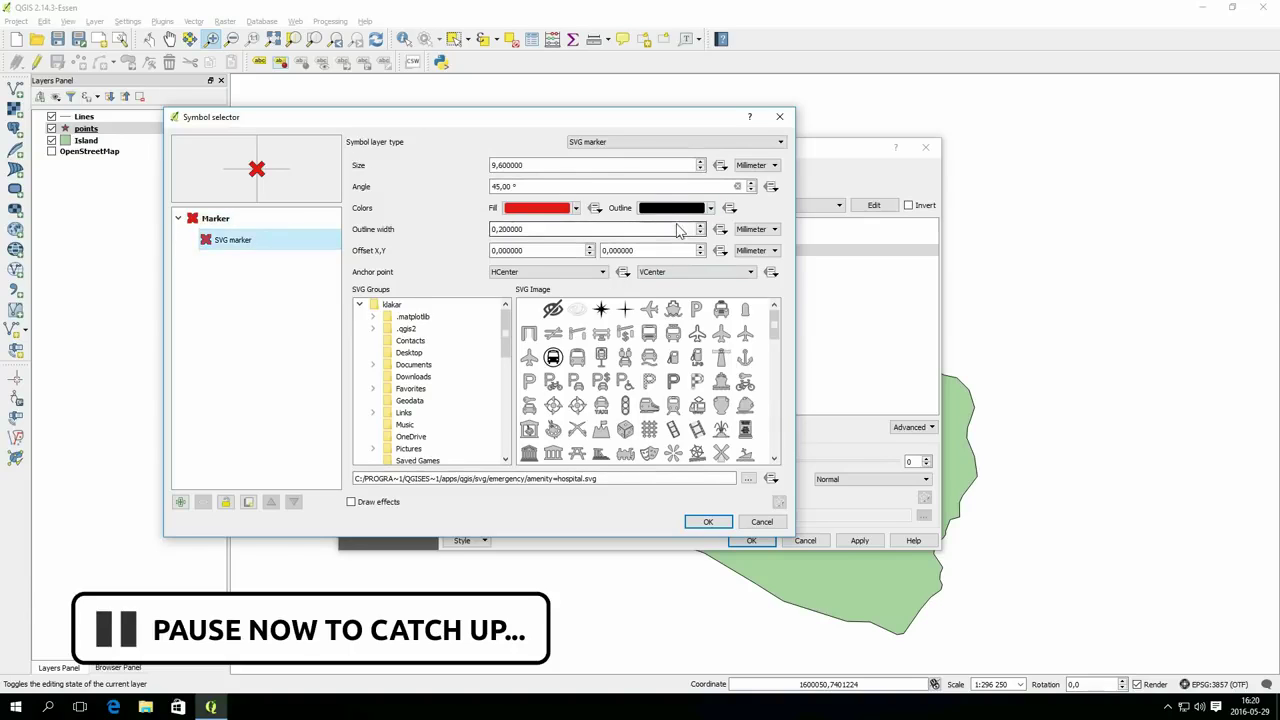
scroll(677, 230, up, 1)
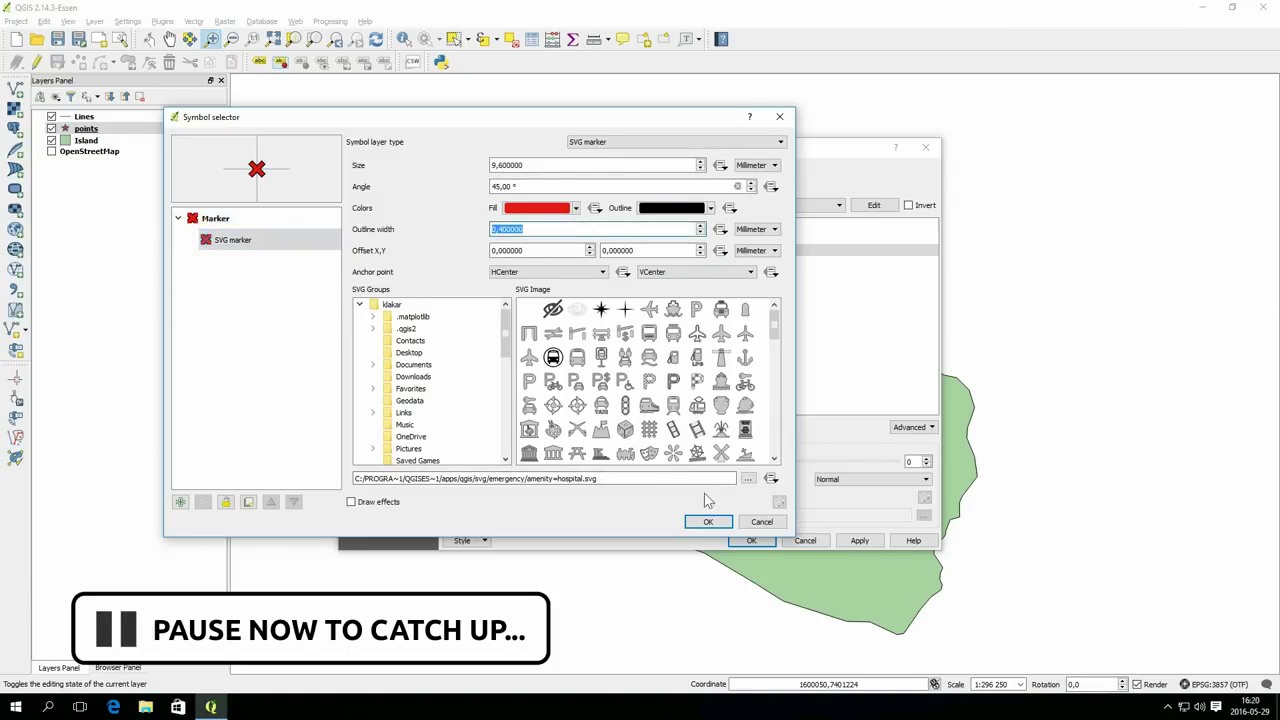
Add a drop shadow to the Treasure X, apply the categorized styling, and keep points above Island
click(351, 503)
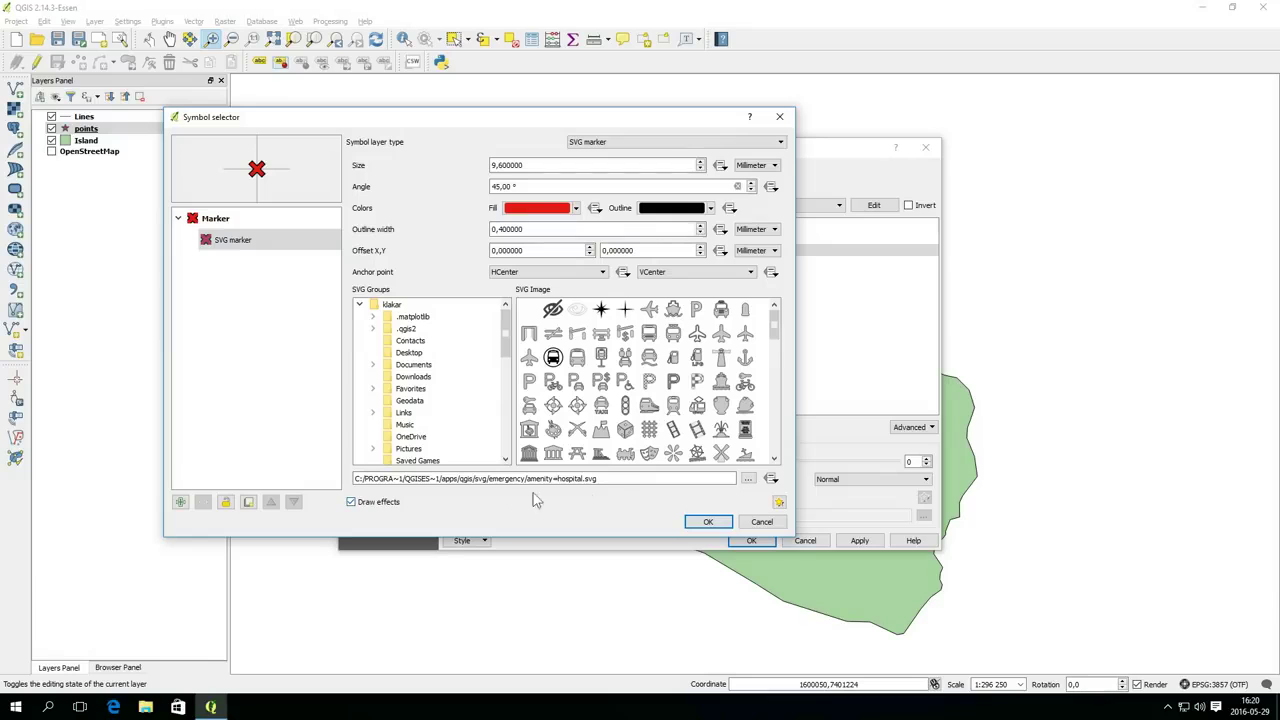
click(779, 502)
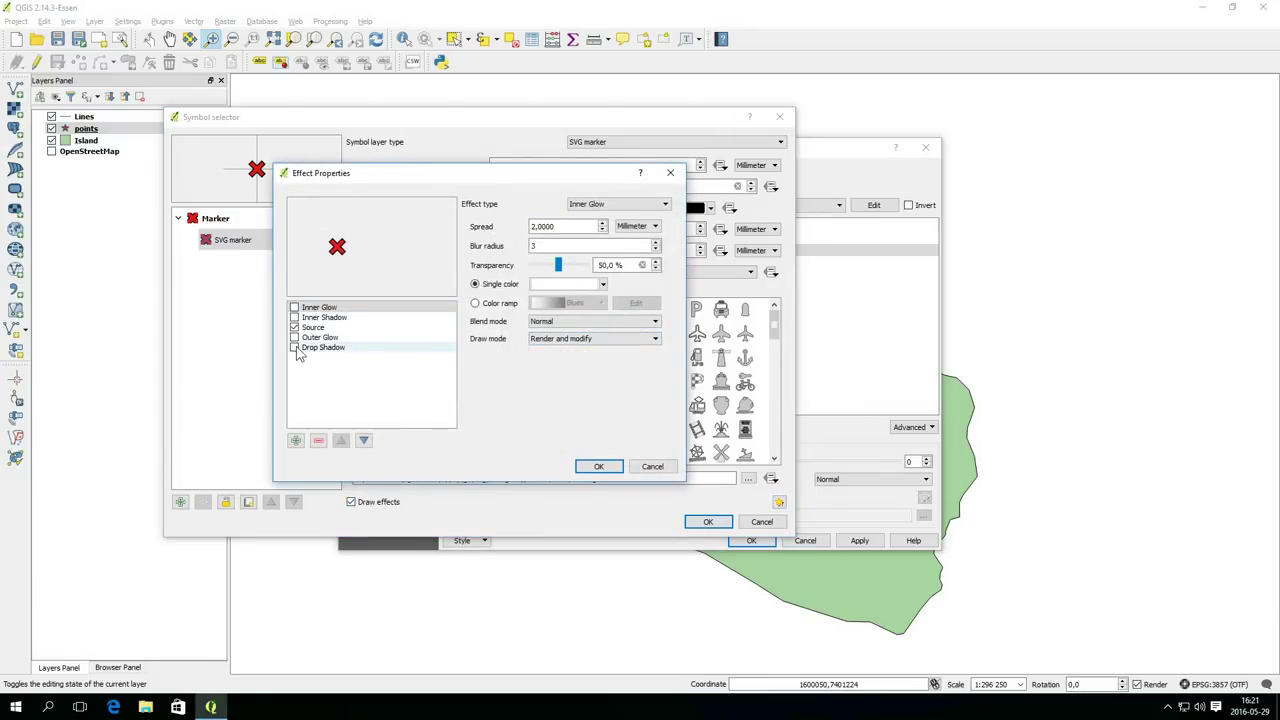
click(295, 347)
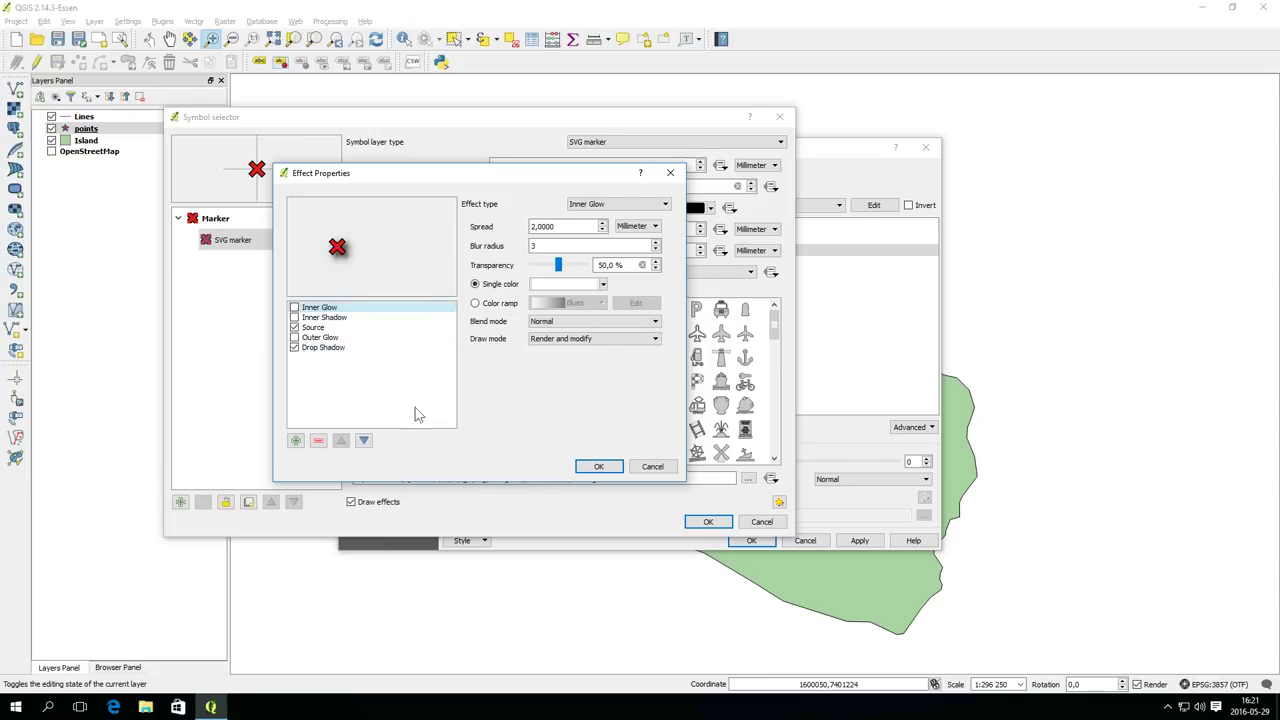
click(600, 466)
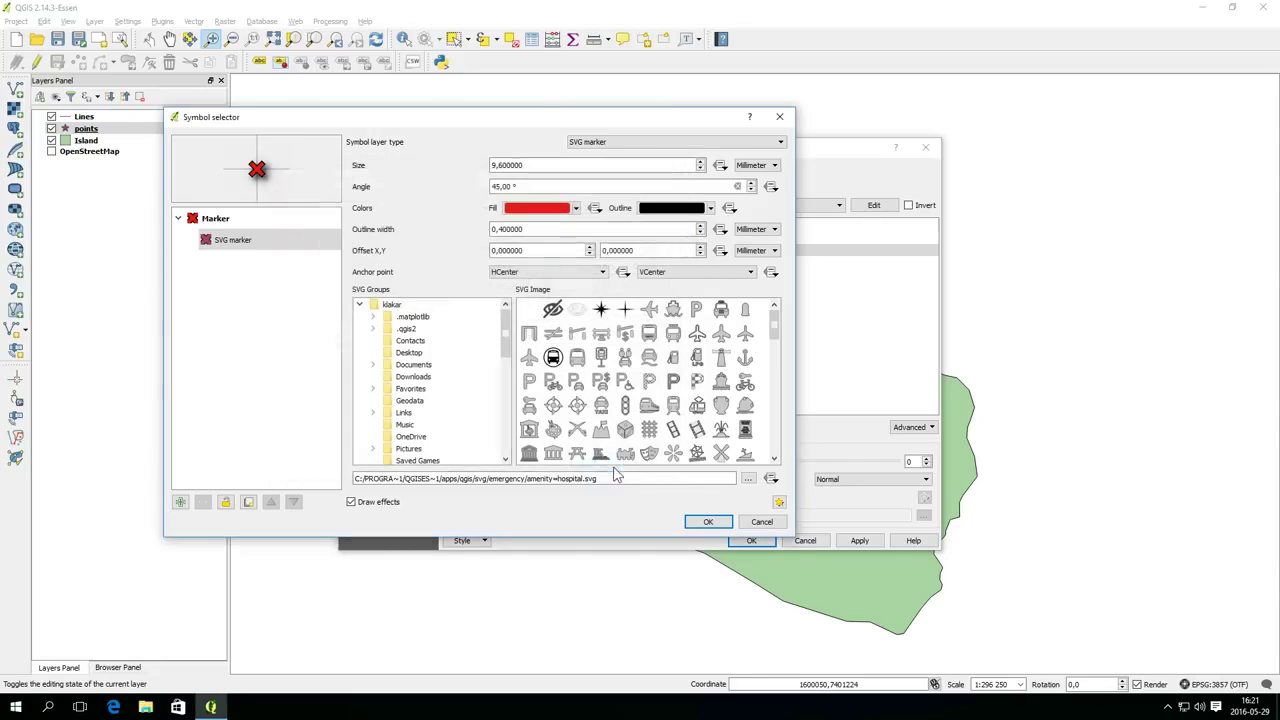
click(697, 521)
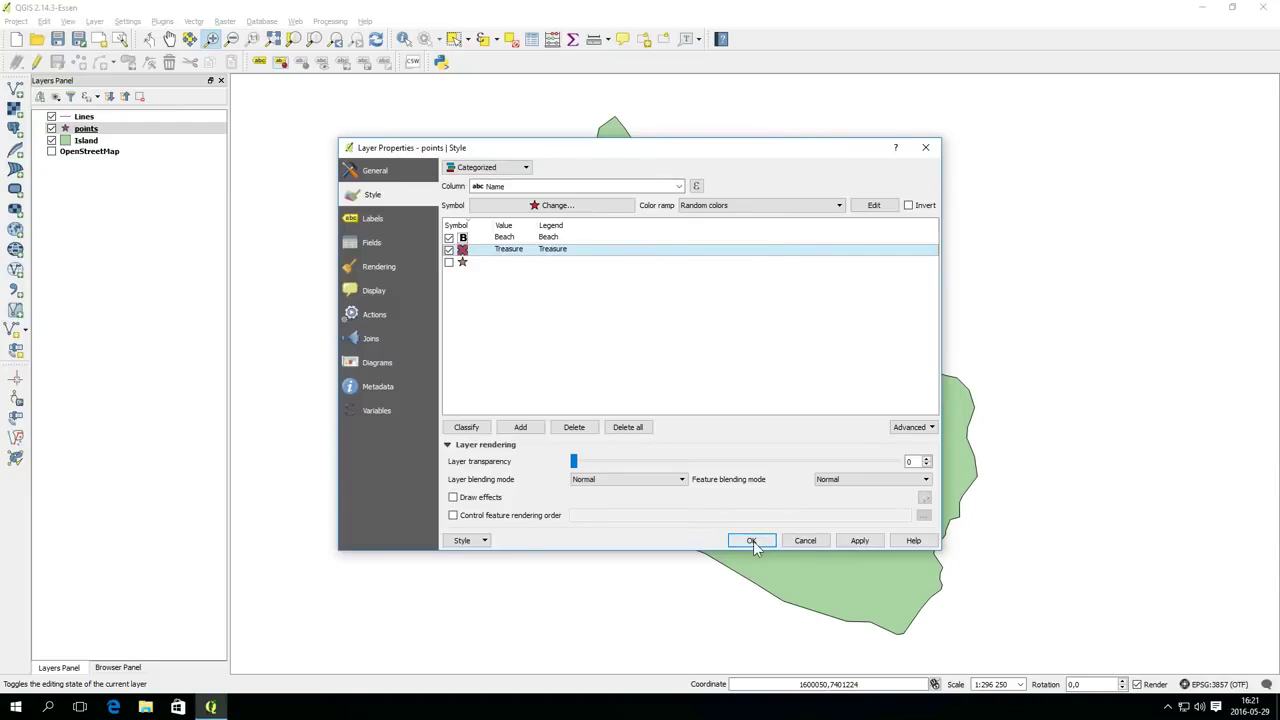
click(752, 541)
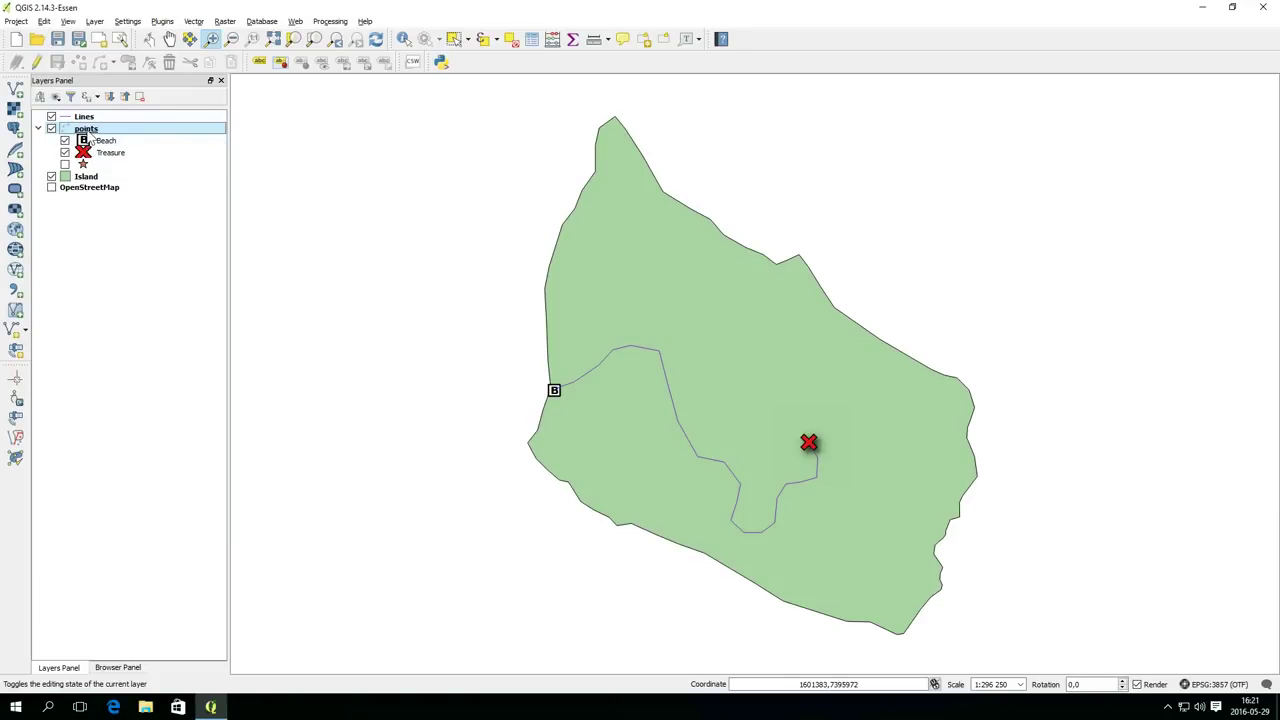
drag(88, 141, 93, 186)
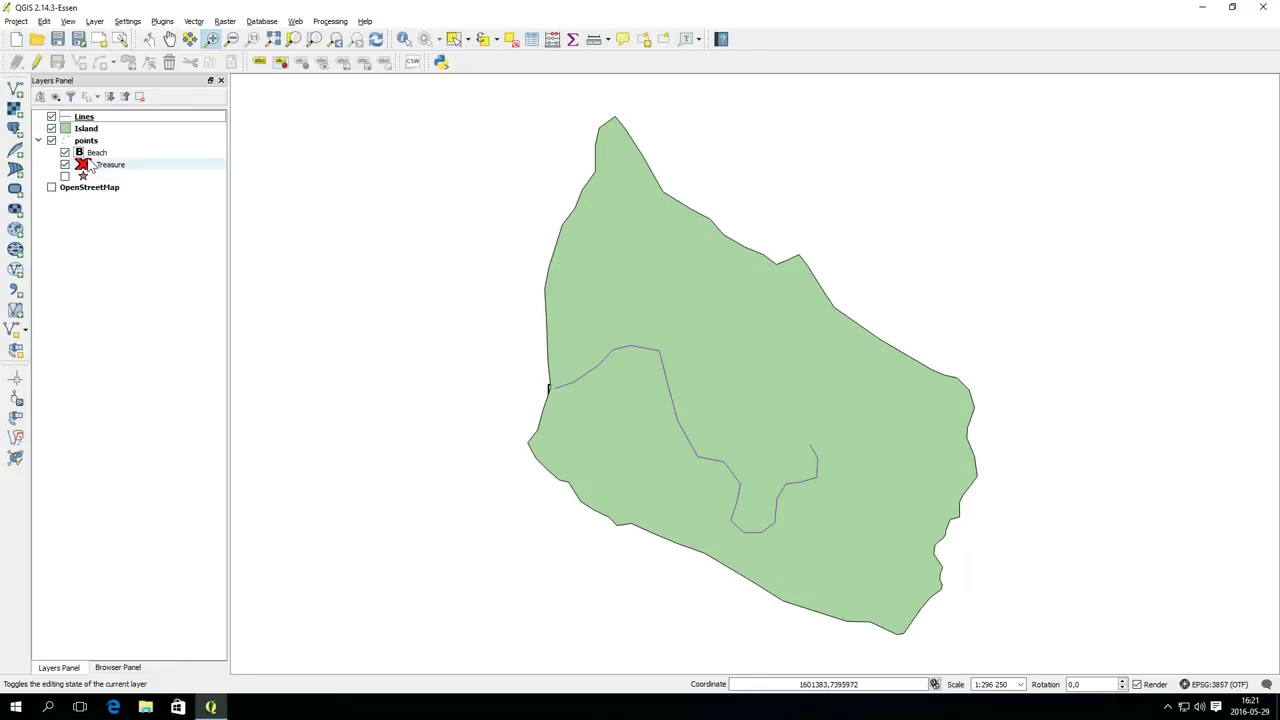
drag(86, 141, 90, 131)
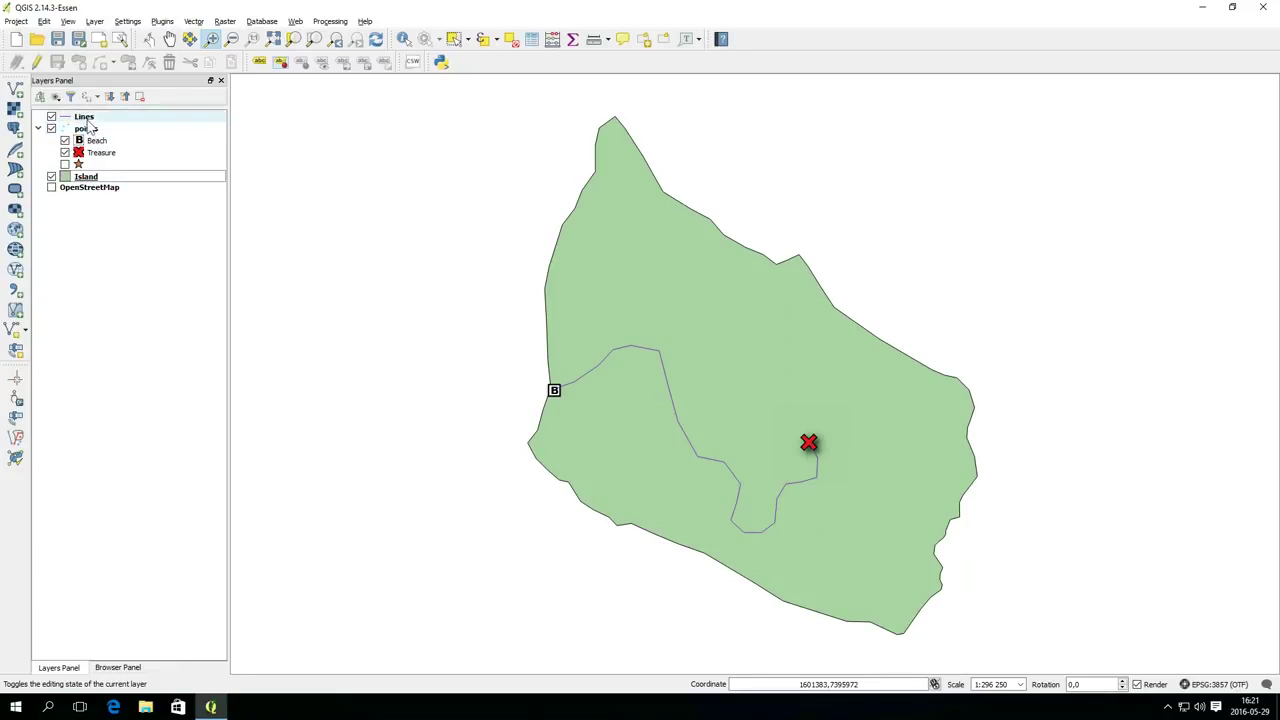
Give the Lines layer's simple line a dashed pen style
click(85, 119)
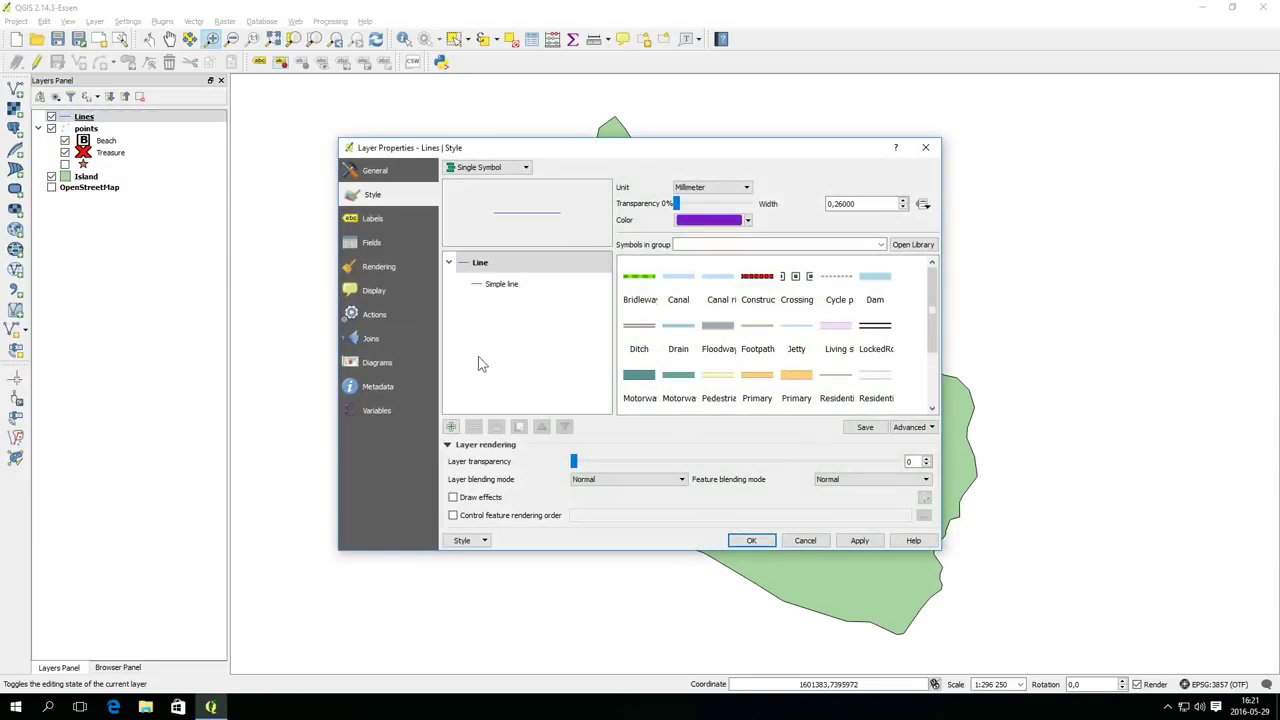
click(519, 284)
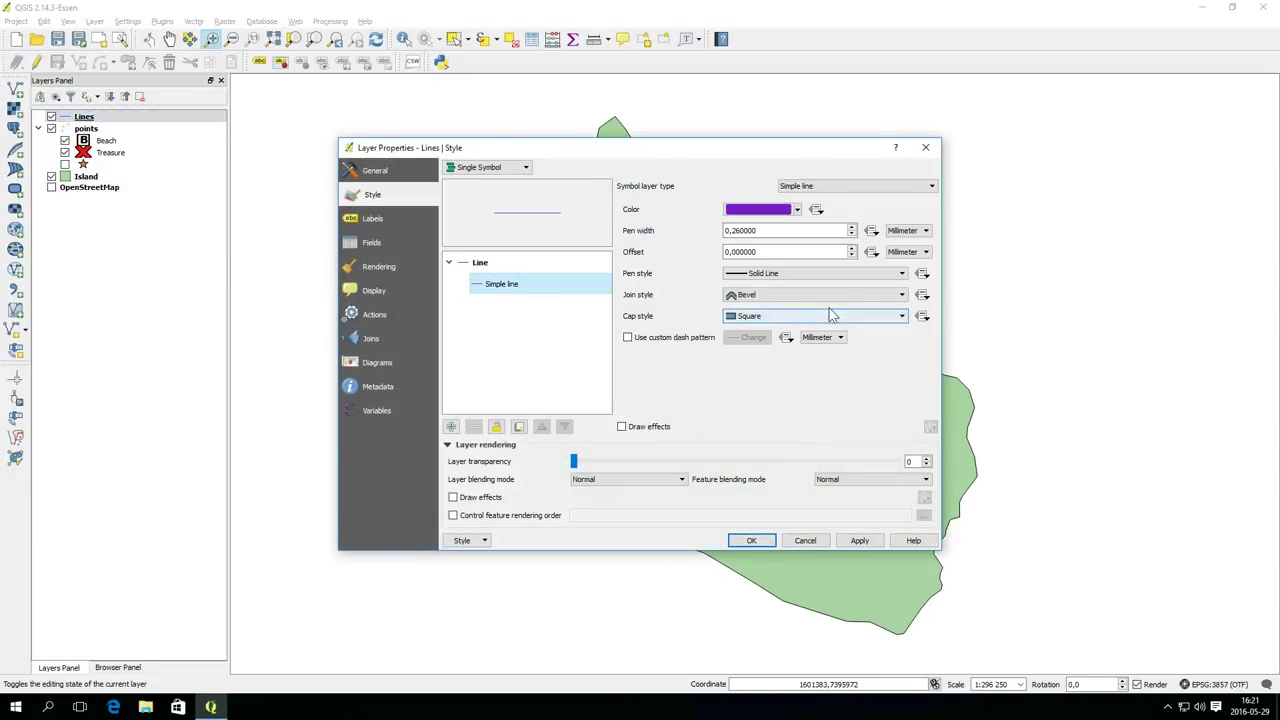
click(839, 277)
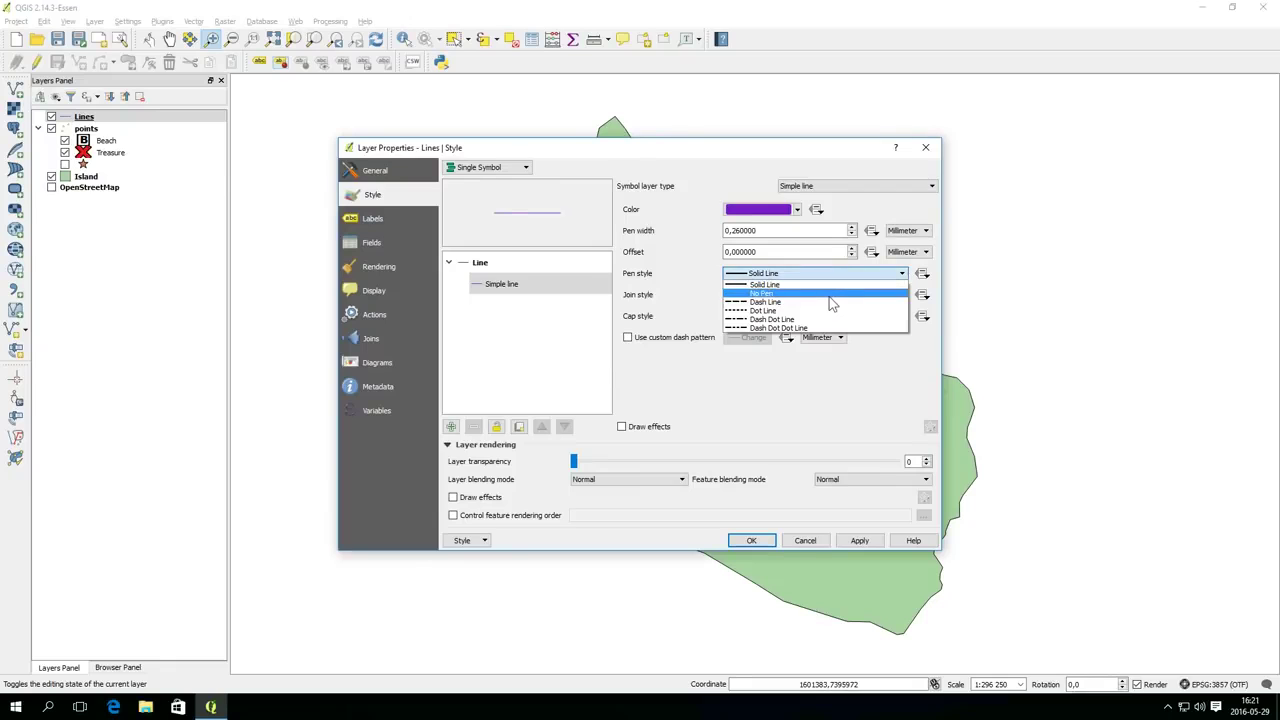
click(828, 301)
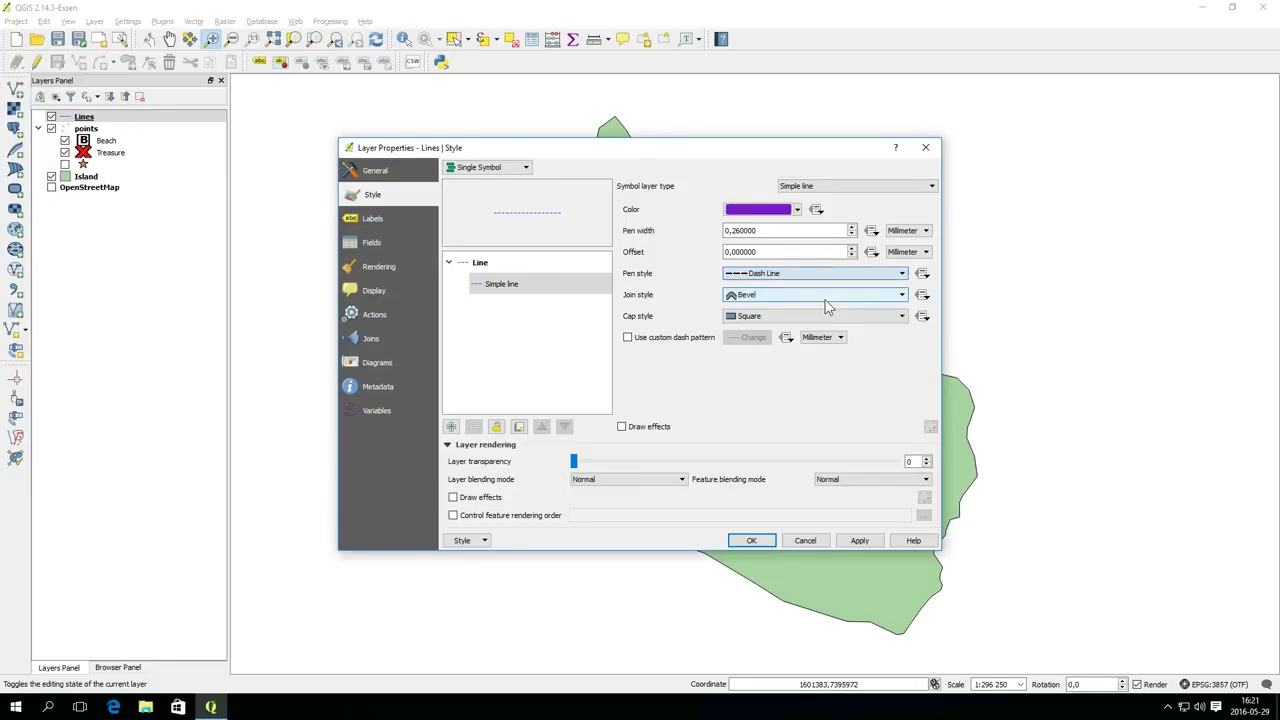
click(849, 186)
click(853, 182)
Set the dashed path line's colour to black
click(758, 209)
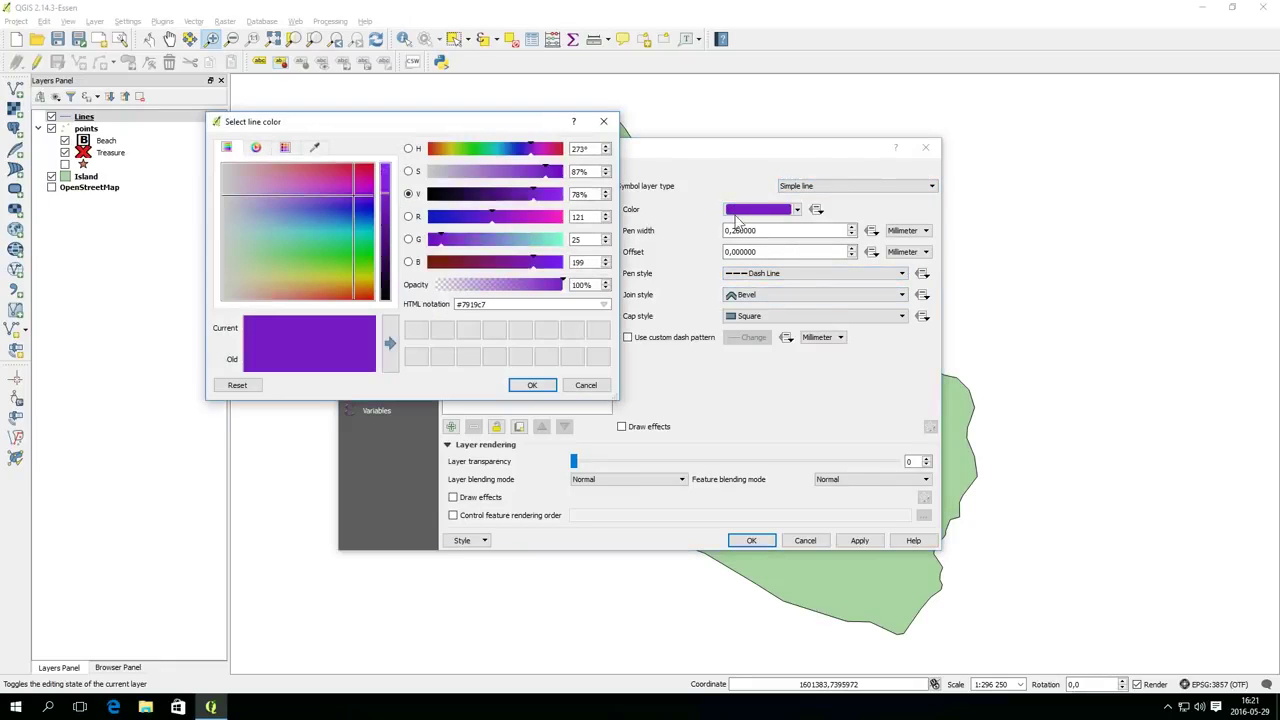
click(386, 257)
click(532, 385)
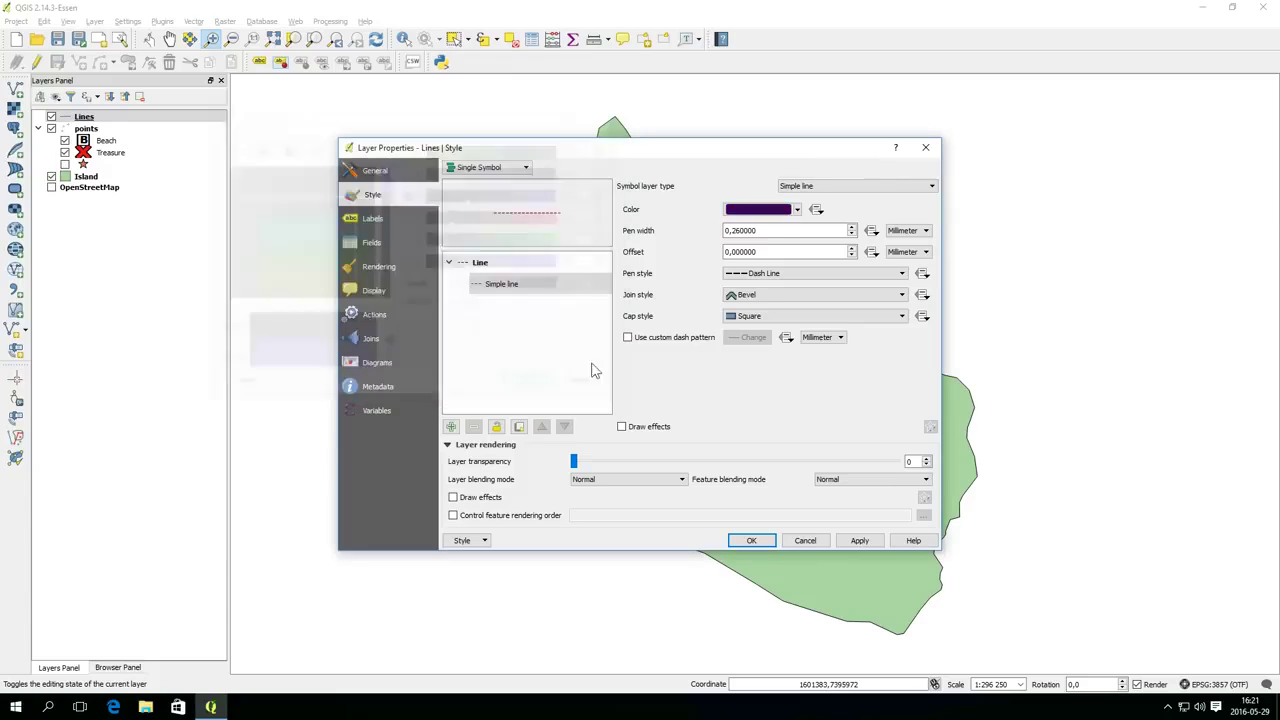
click(797, 209)
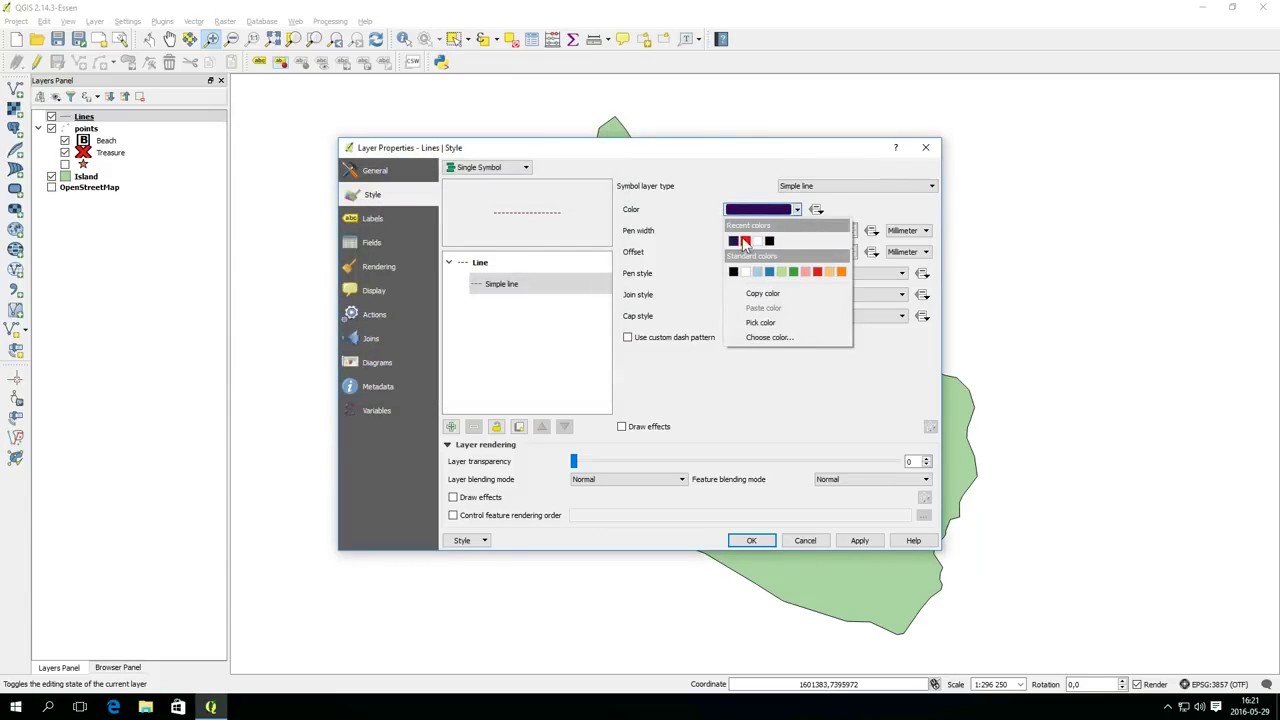
click(780, 214)
click(800, 212)
click(769, 240)
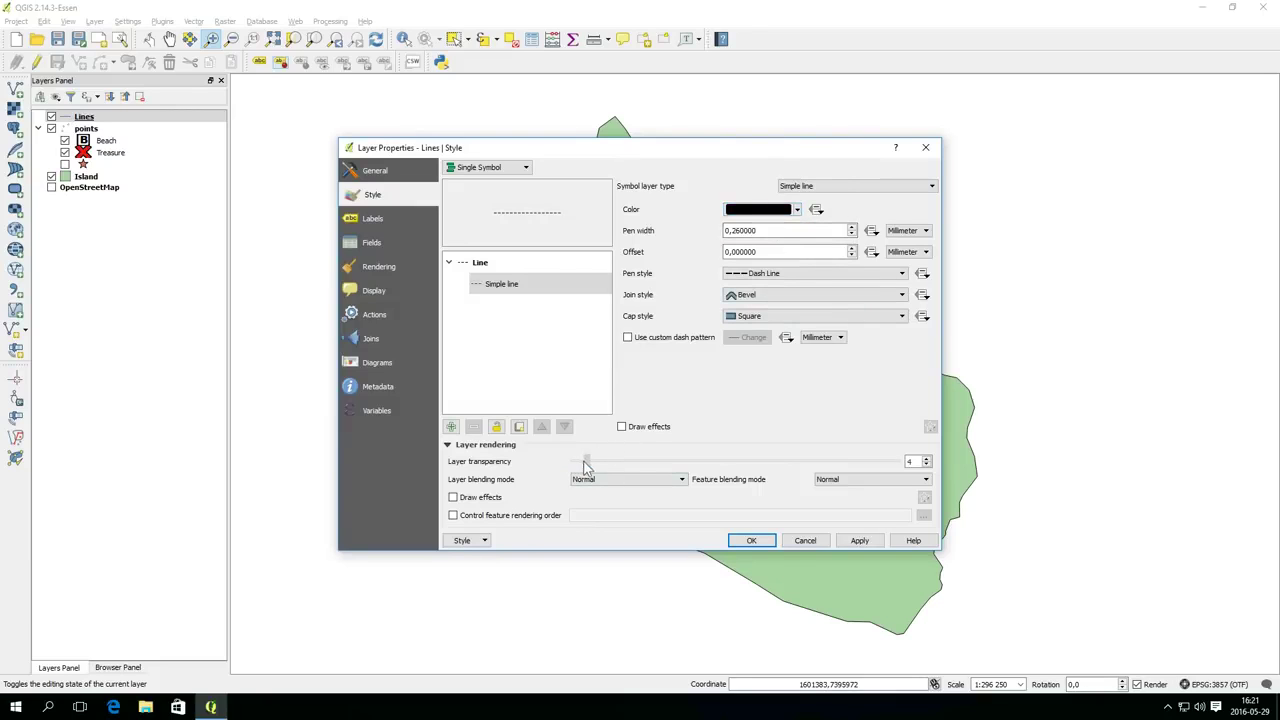
Adjust transparency and 0.86 mm width, then apply and close the Lines properties
drag(586, 466, 704, 470)
scroll(783, 230, up, 3)
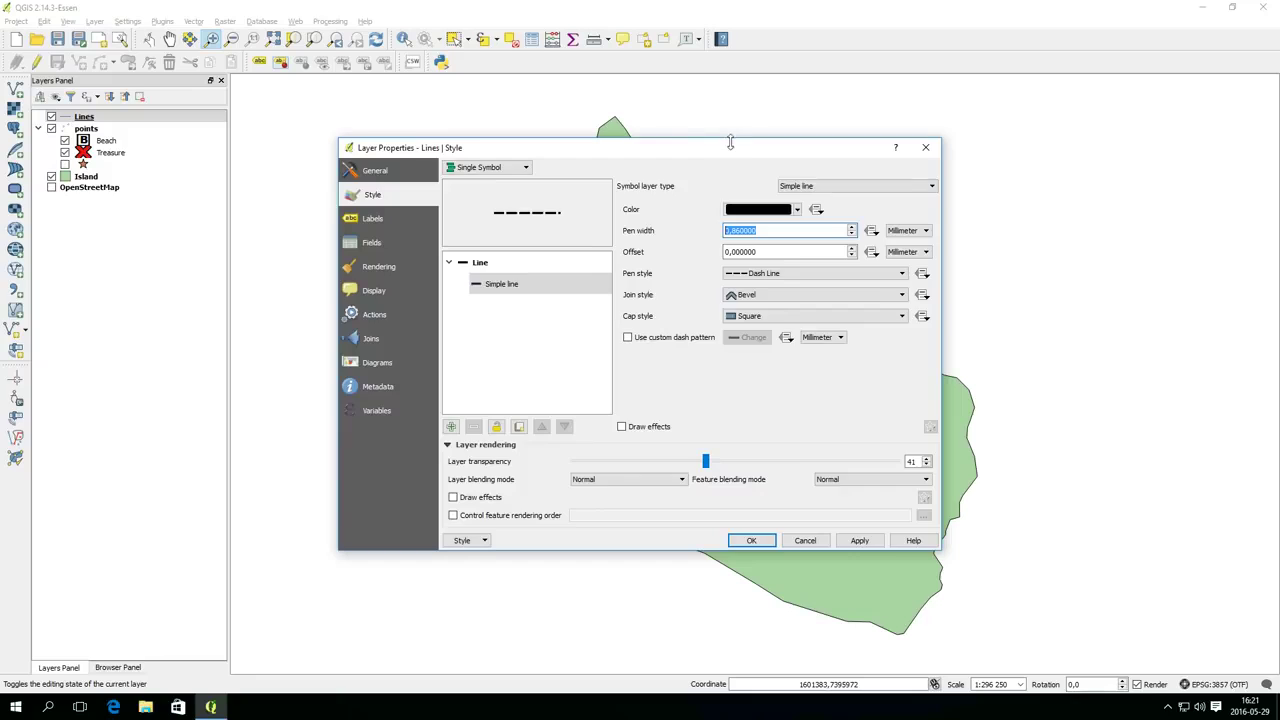
drag(733, 150, 366, 219)
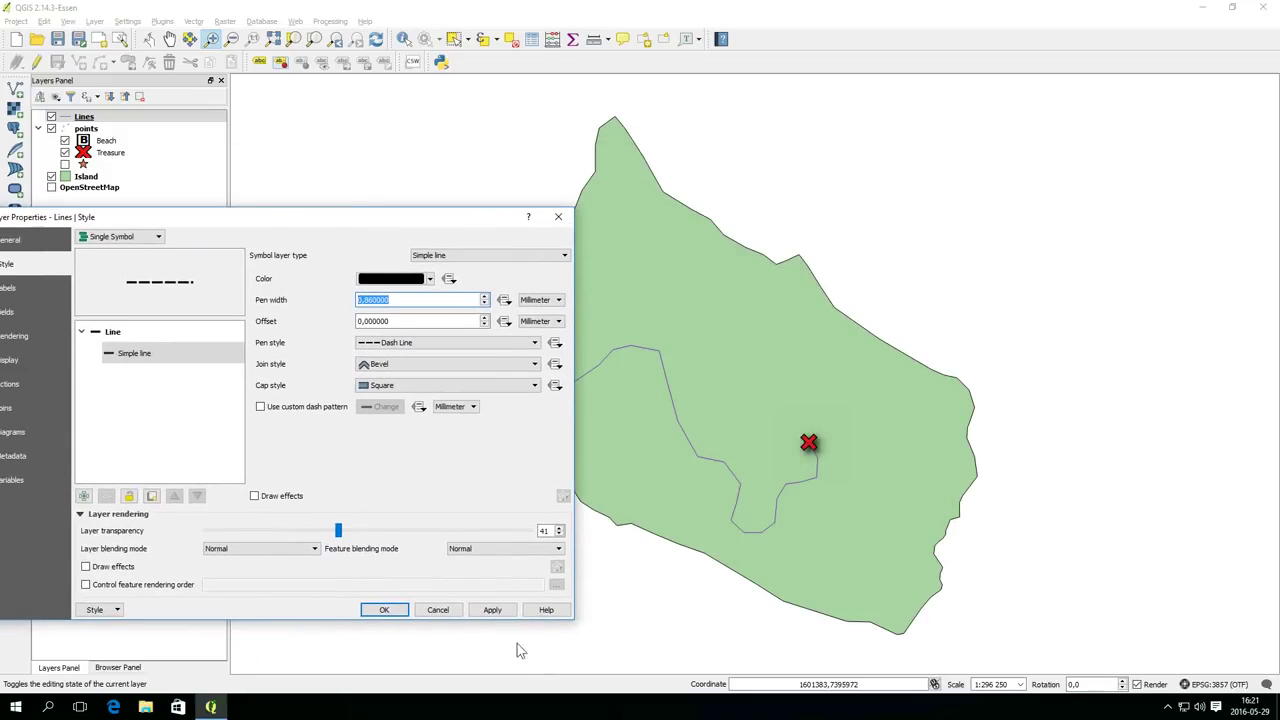
click(477, 609)
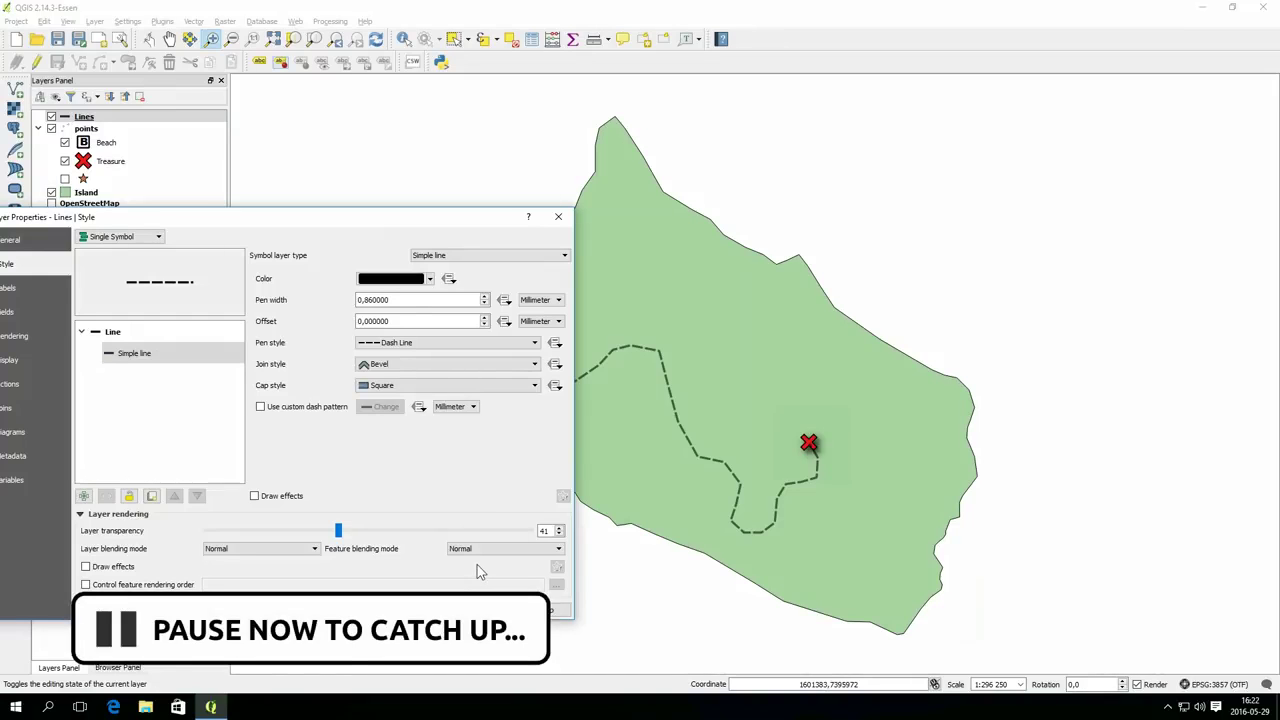
key(Return)
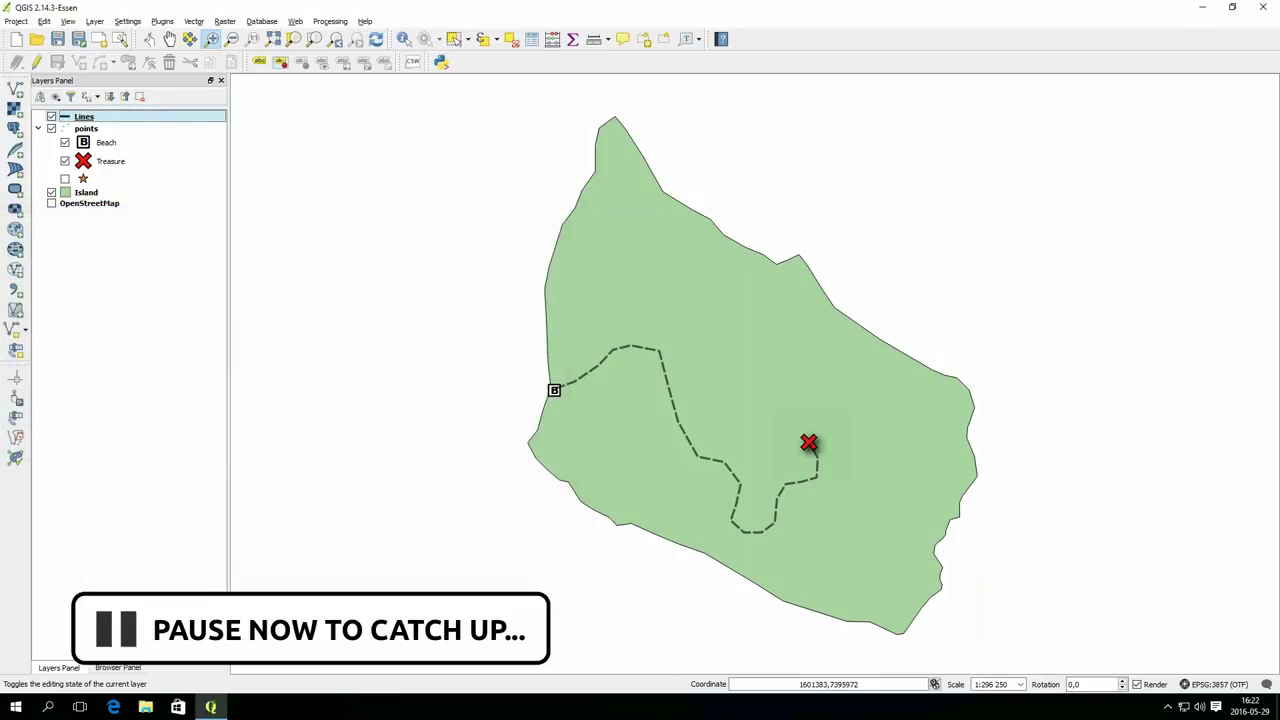
Duplicate the Island layer, make the copy visible, and rename it Ocean
right_click(88, 193)
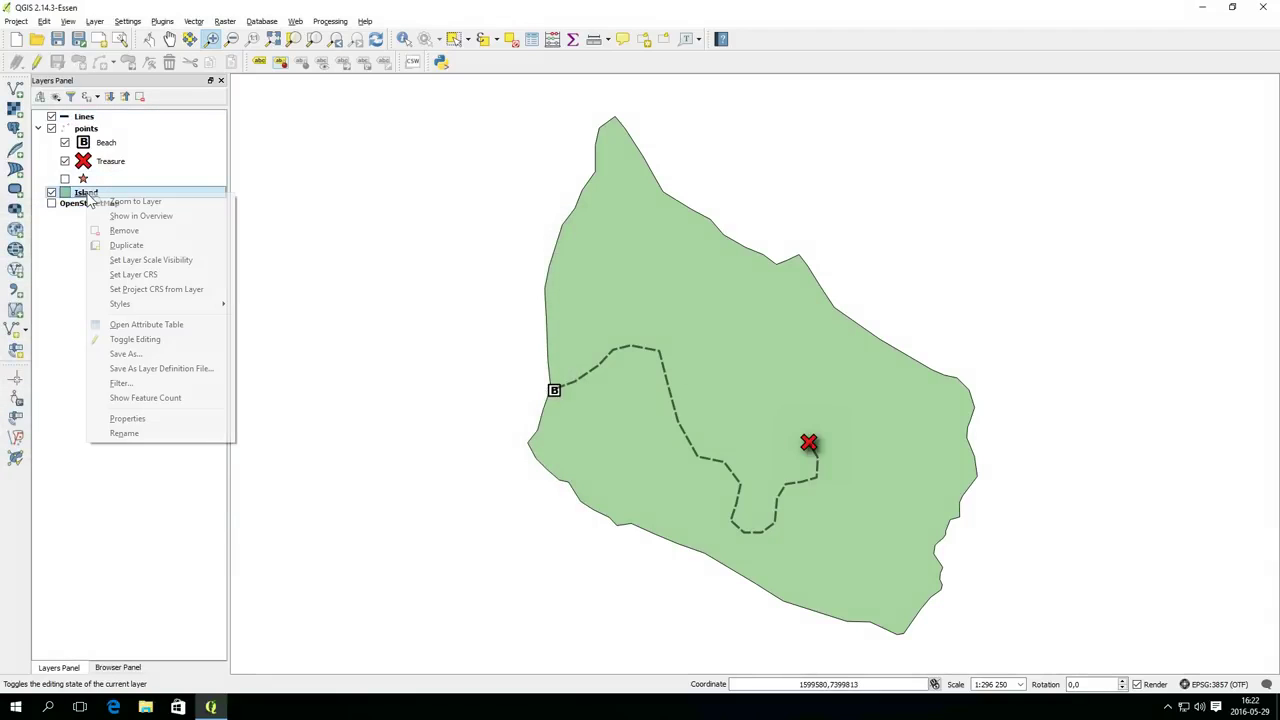
click(134, 247)
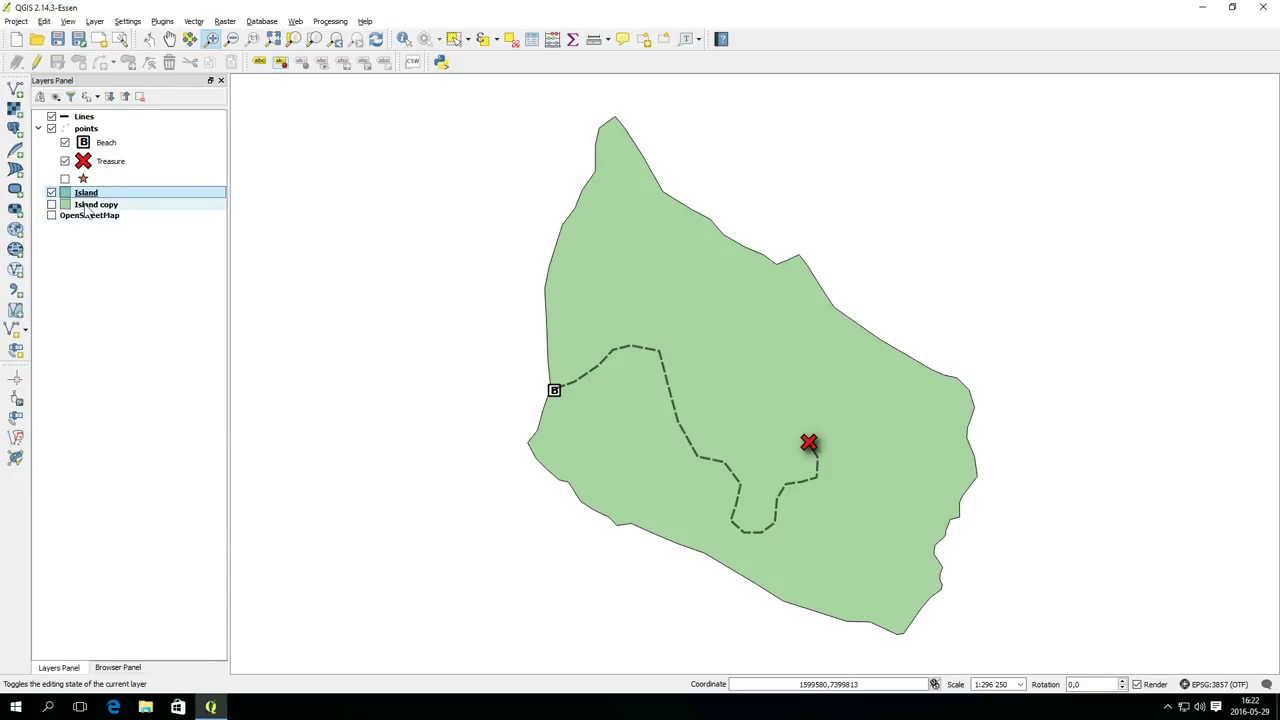
click(52, 205)
right_click(87, 207)
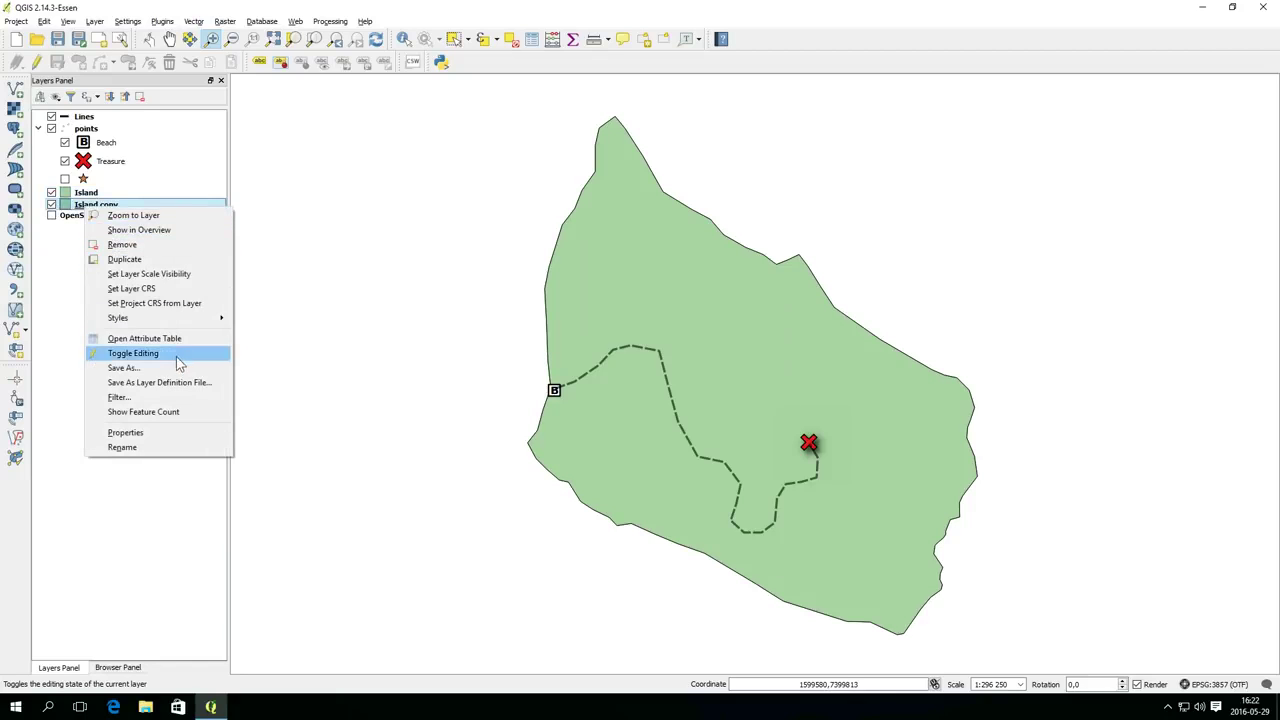
click(166, 447)
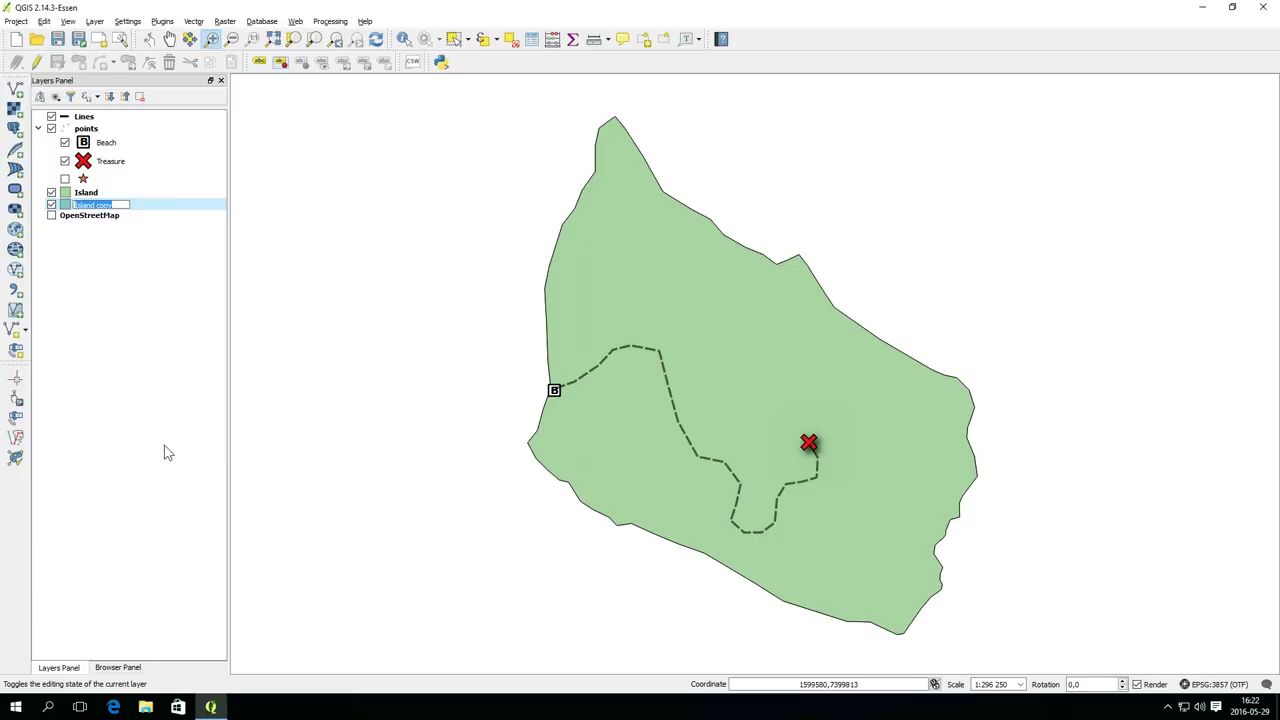
text(o)
key(Return)
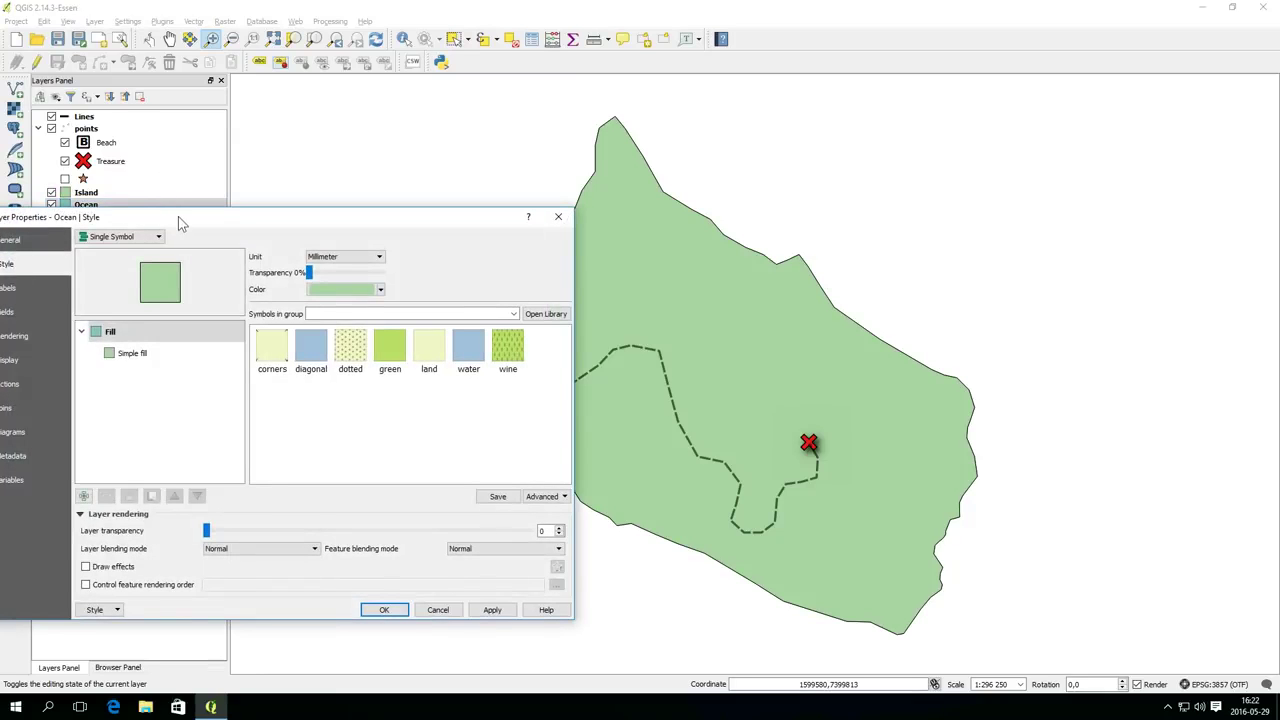
Render the Ocean layer as Inverted Polygons with the 'water' fill, and add a second fill layer
drag(180, 224, 320, 204)
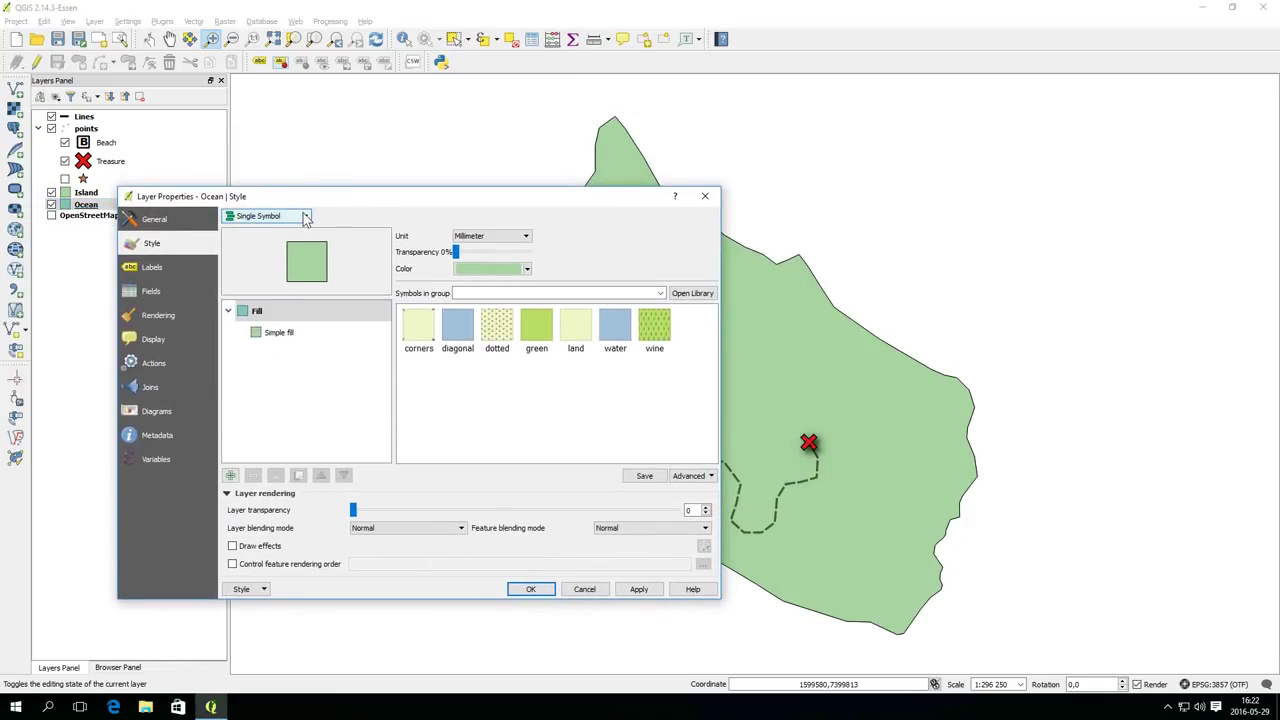
click(306, 217)
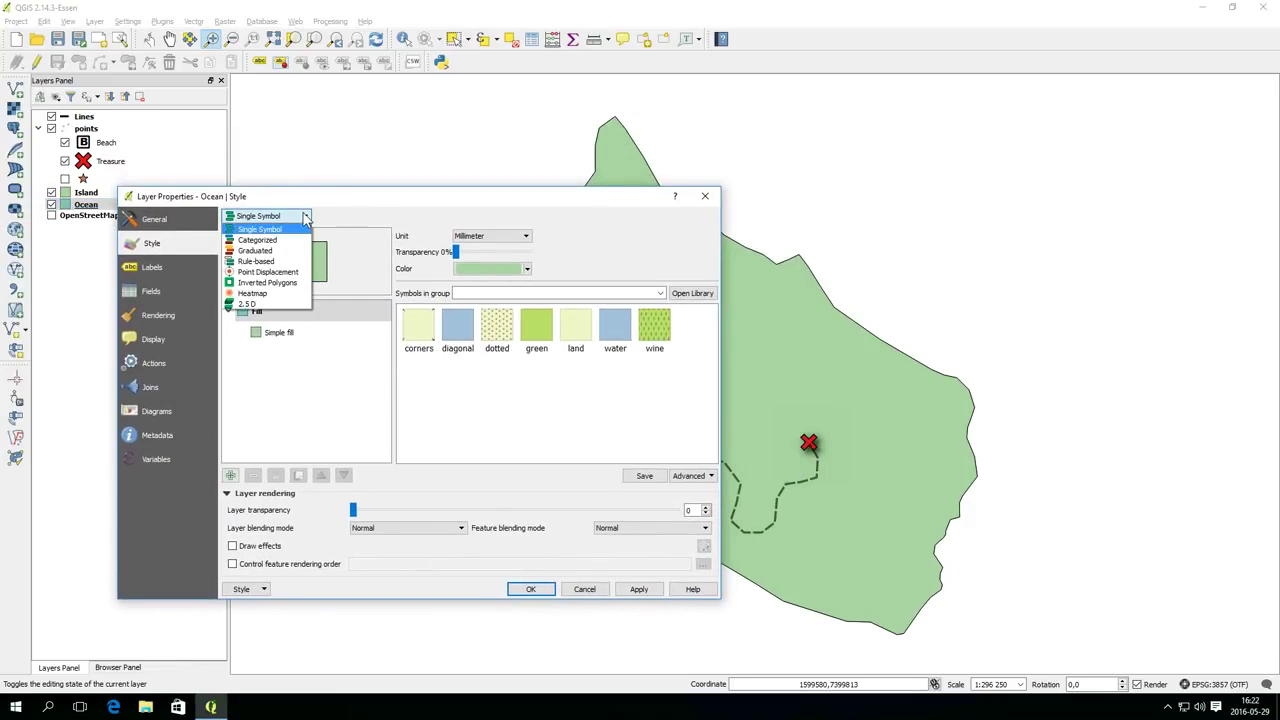
click(276, 285)
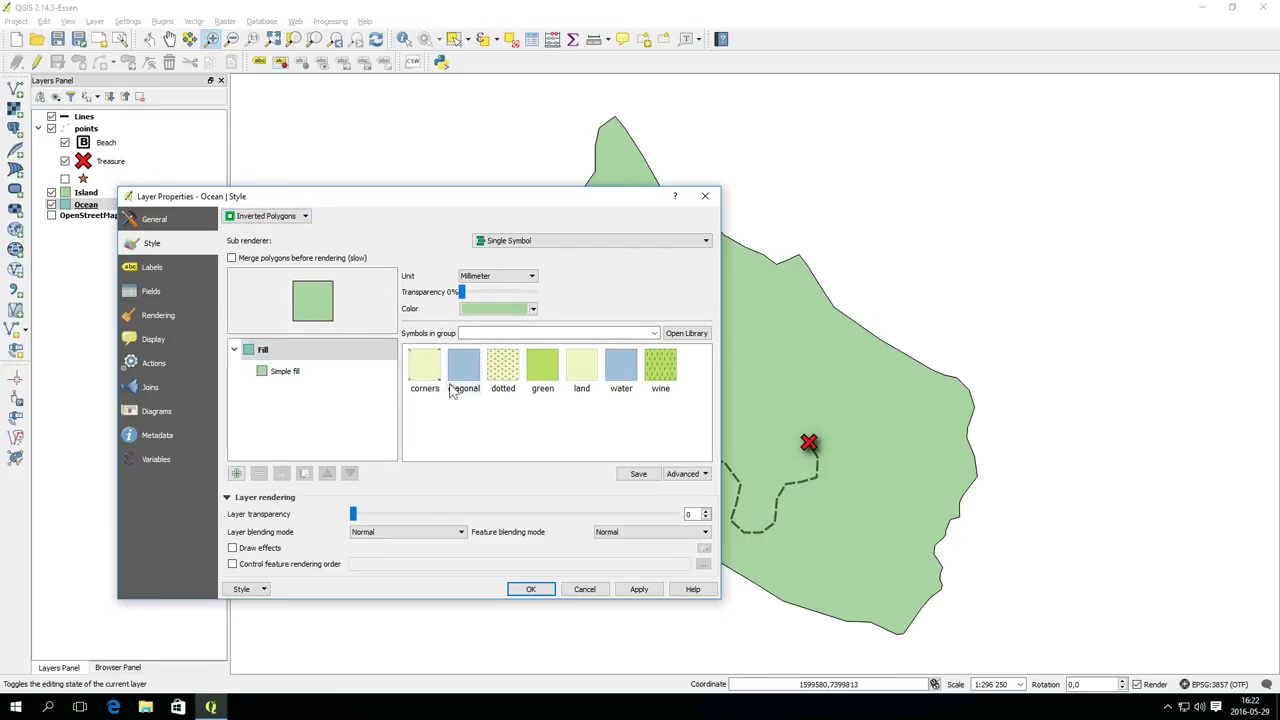
click(625, 372)
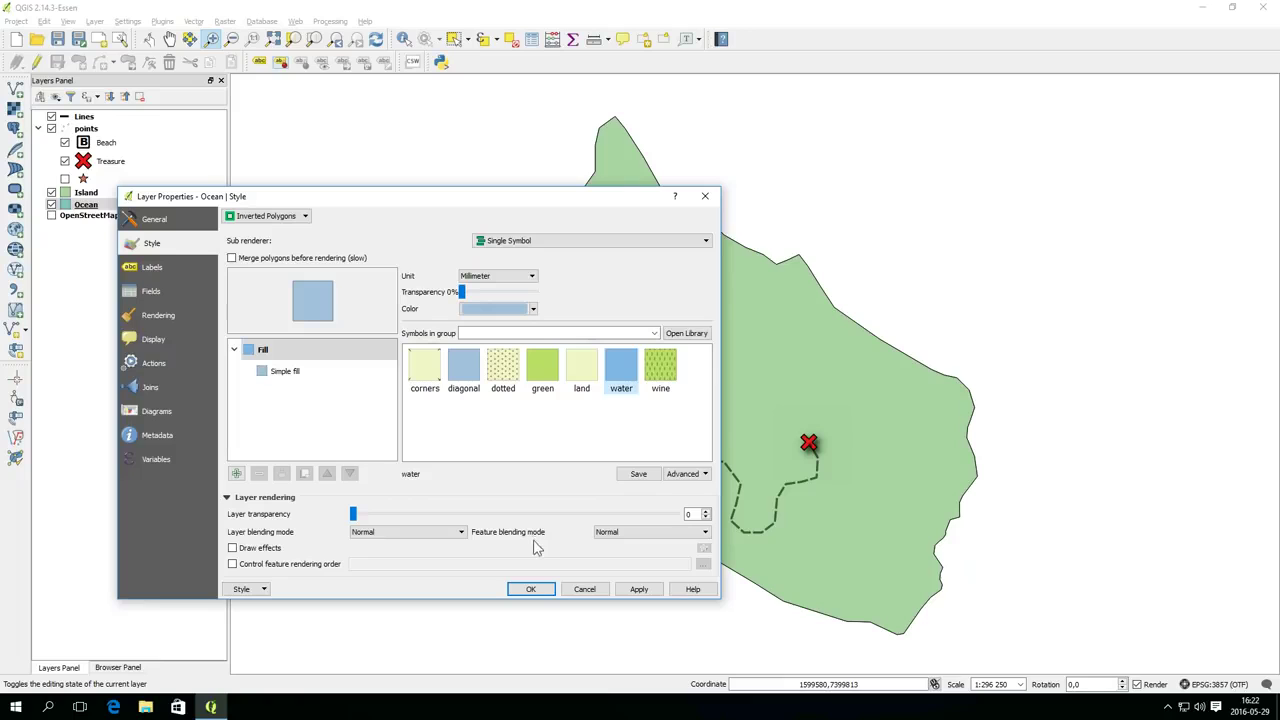
click(658, 590)
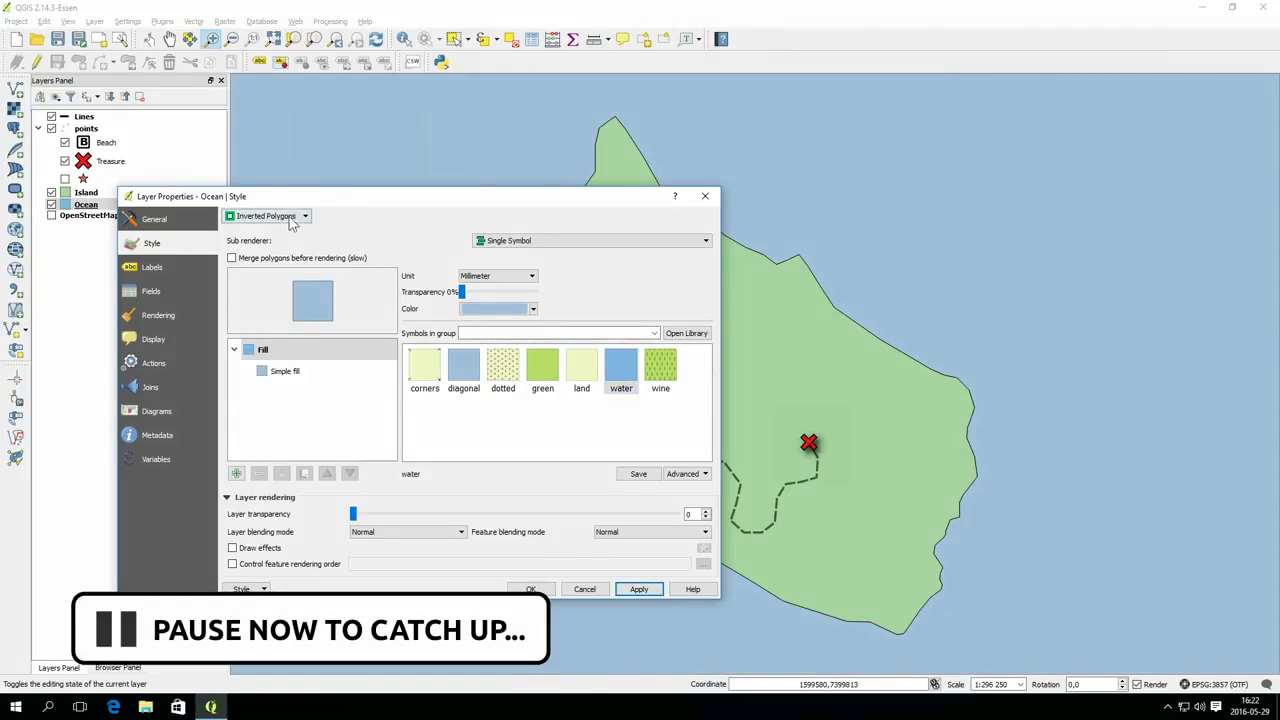
click(236, 474)
Make the new ocean fill layer a Shapeburst fill shaded only to a set distance
click(630, 274)
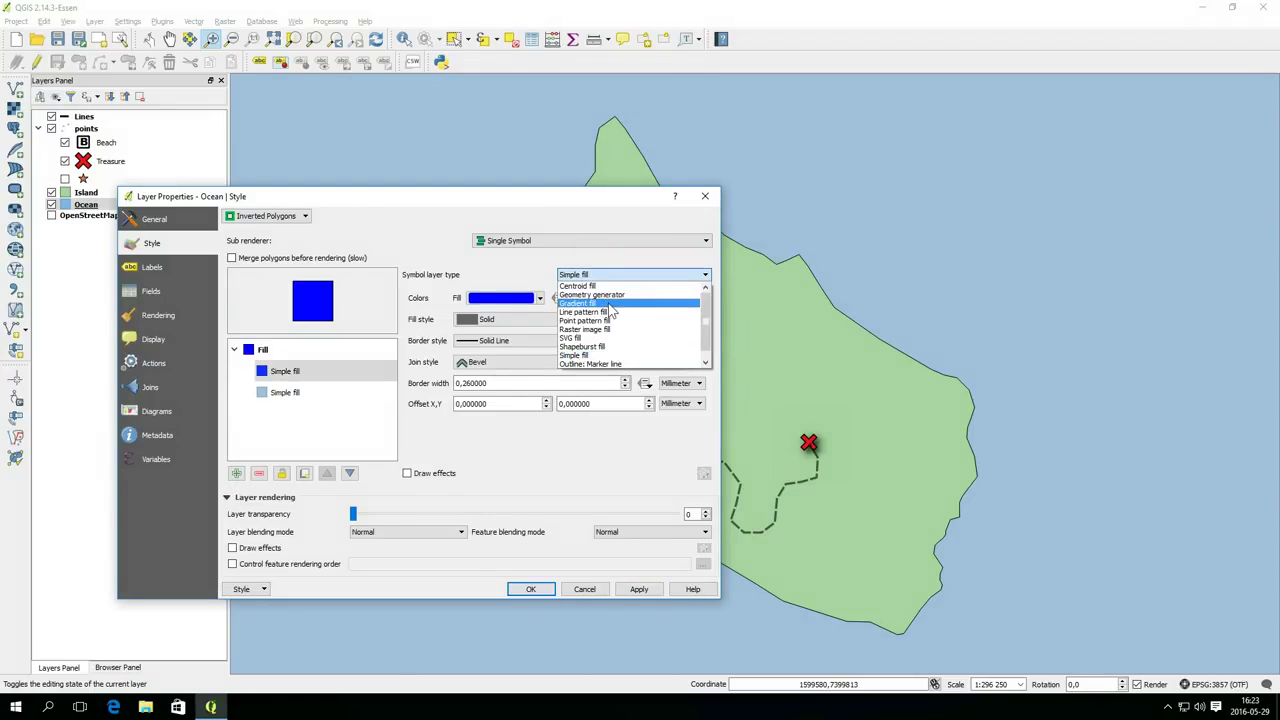
click(609, 305)
click(630, 590)
click(600, 276)
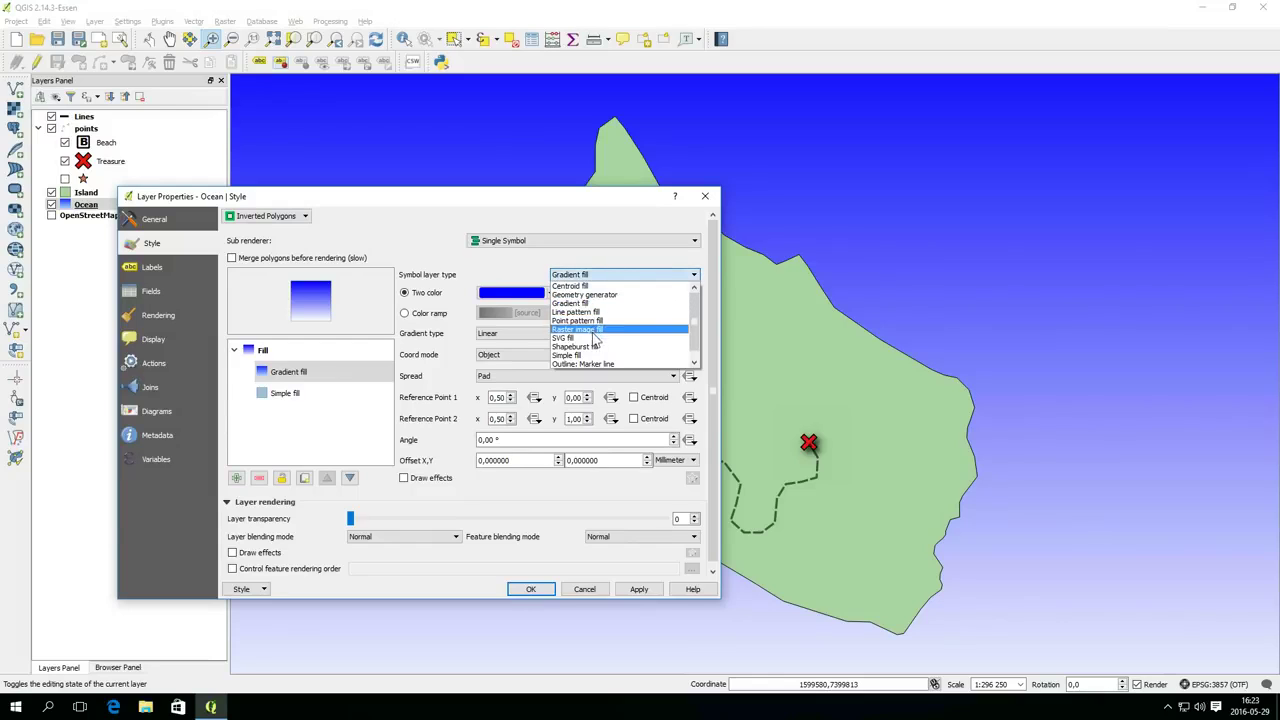
click(585, 346)
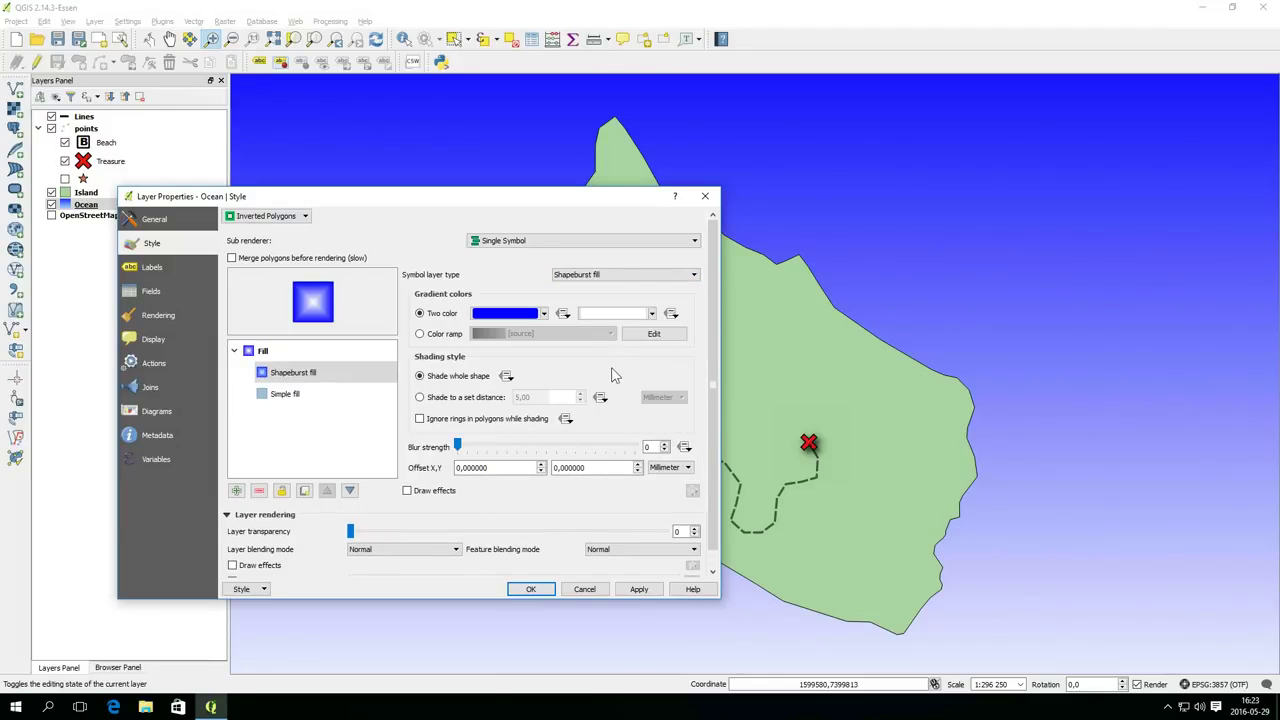
click(635, 589)
click(660, 275)
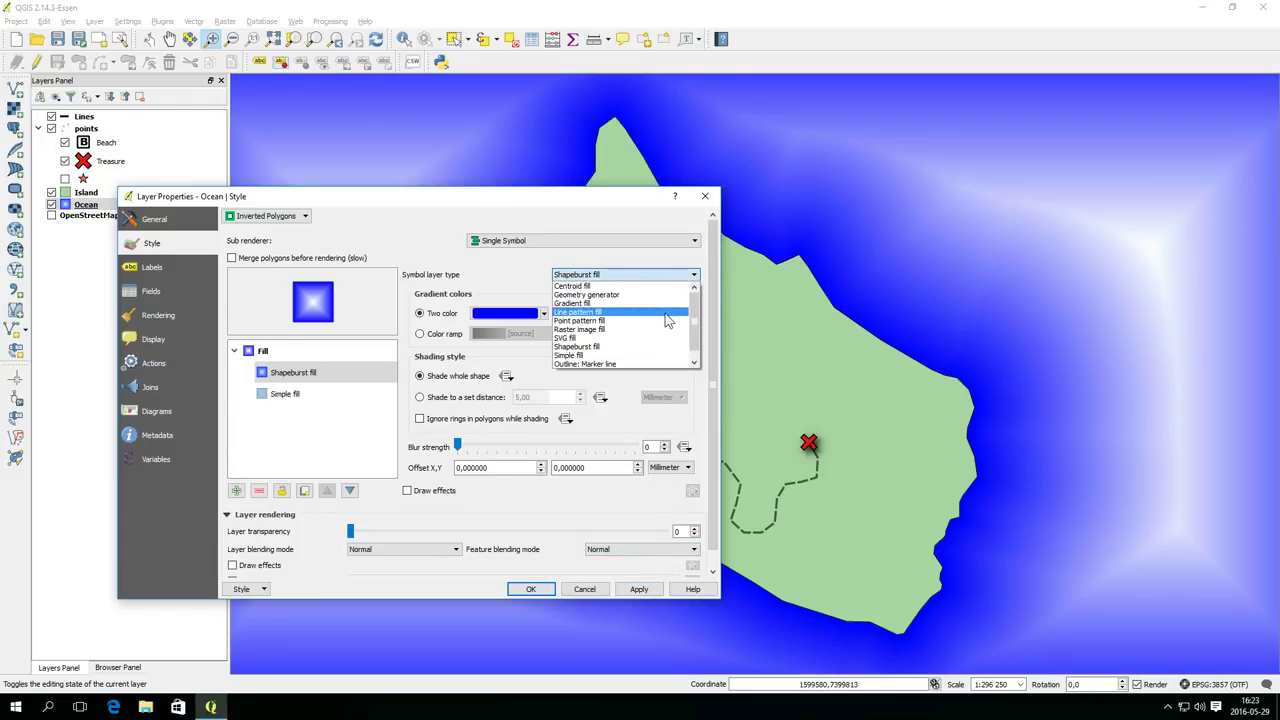
scroll(667, 320, down, 1)
click(462, 282)
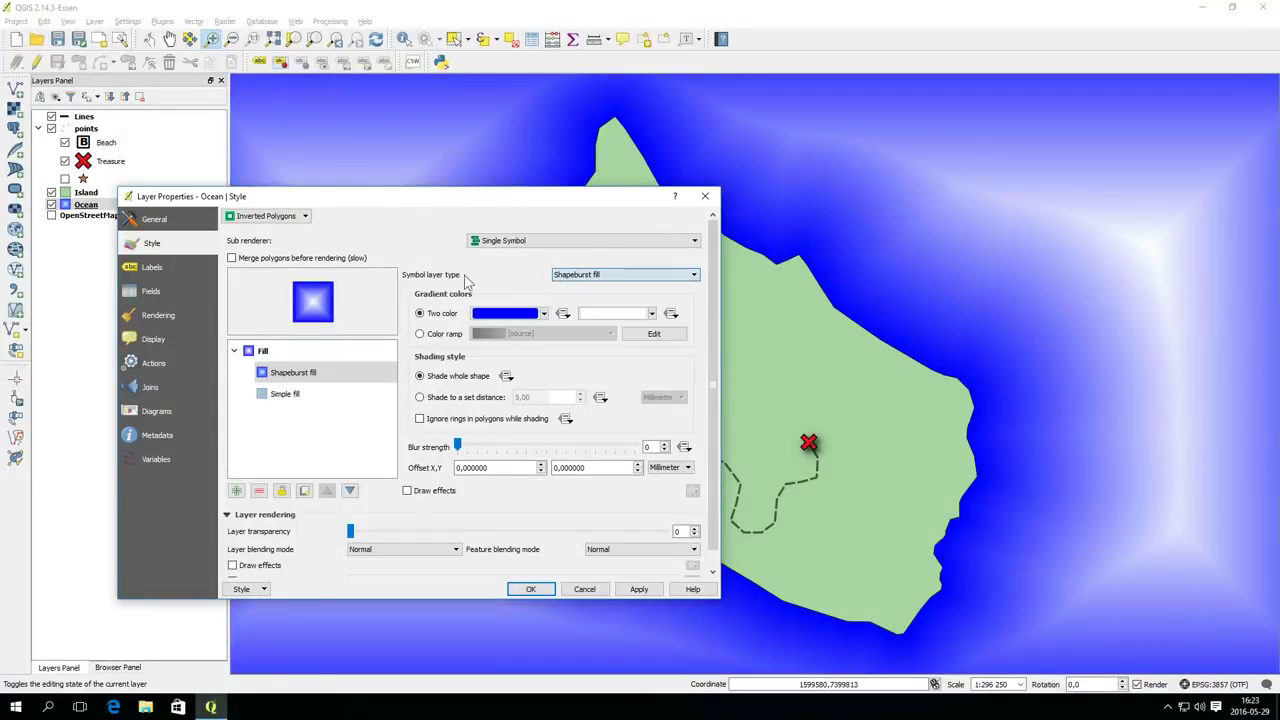
click(444, 398)
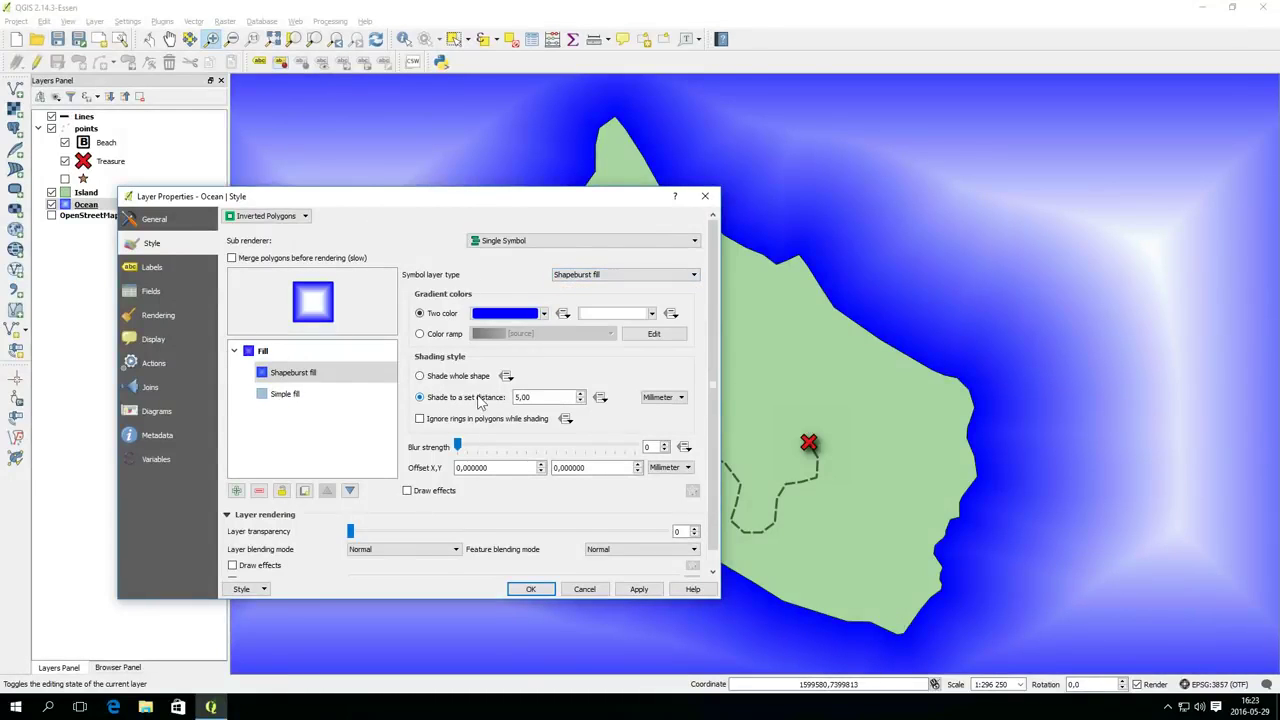
click(637, 589)
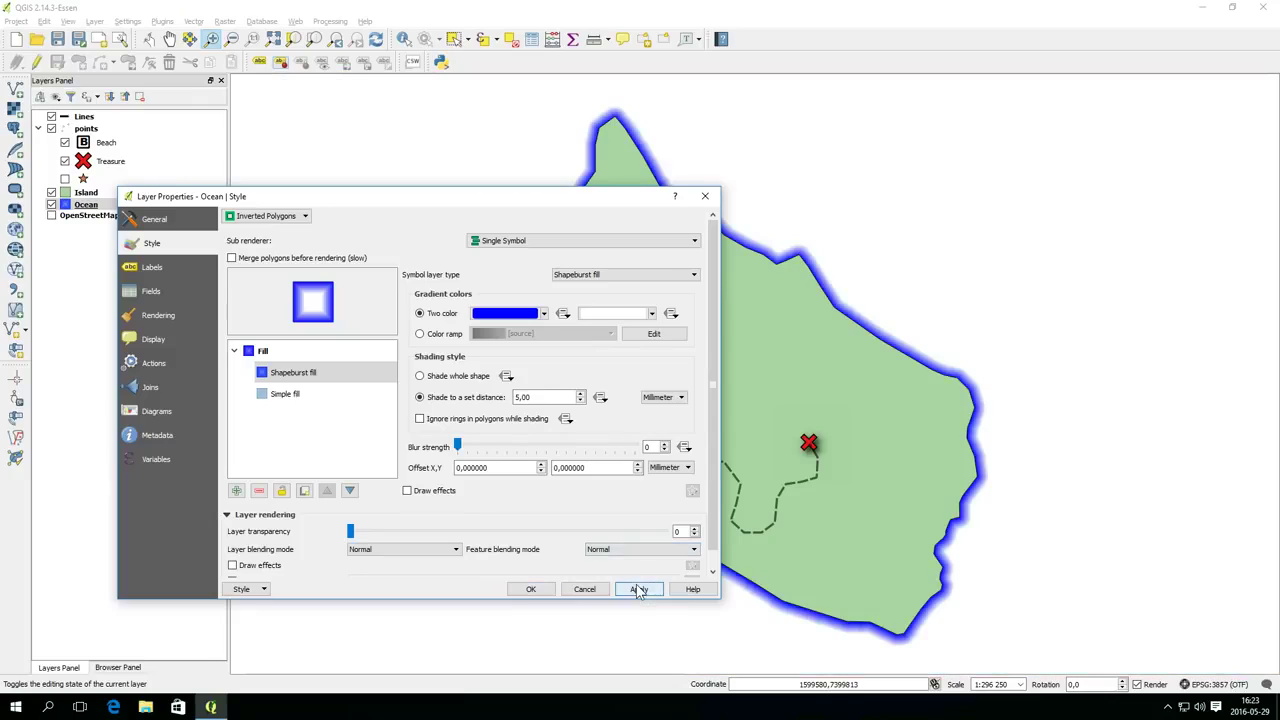
Set the shapeburst colours from black to Transparent with a 10 mm shading distance
click(650, 316)
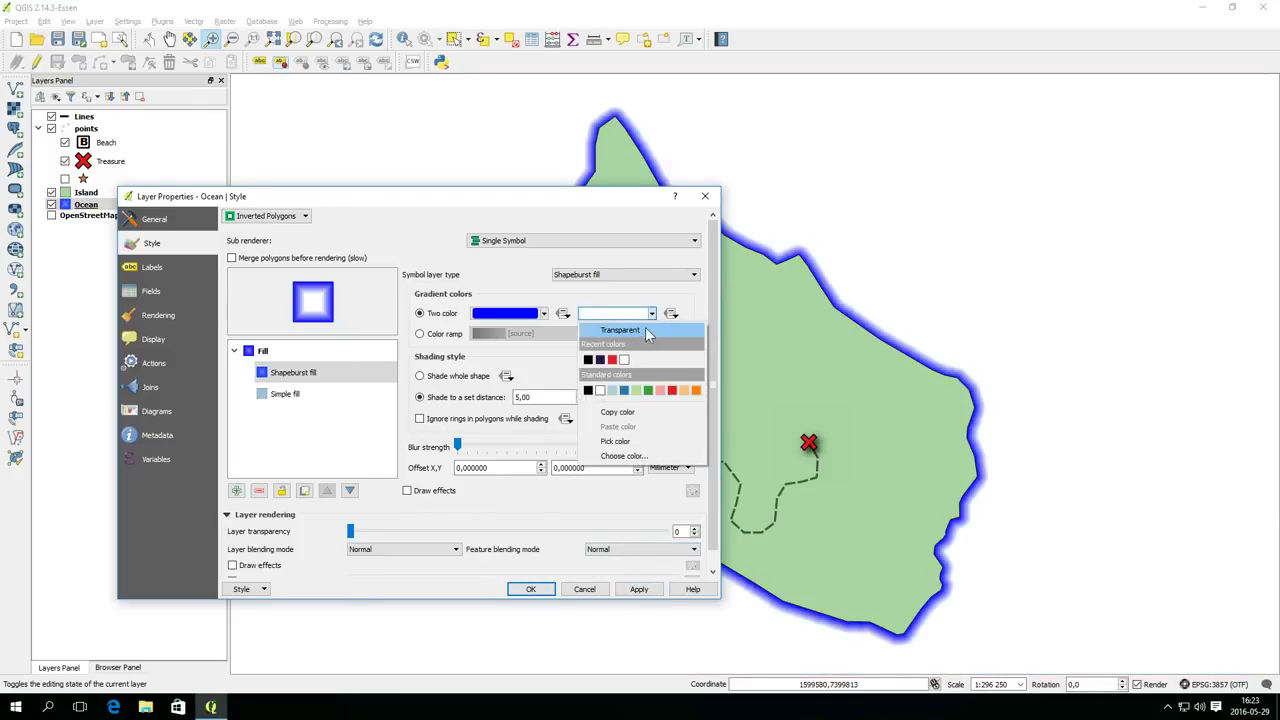
click(640, 330)
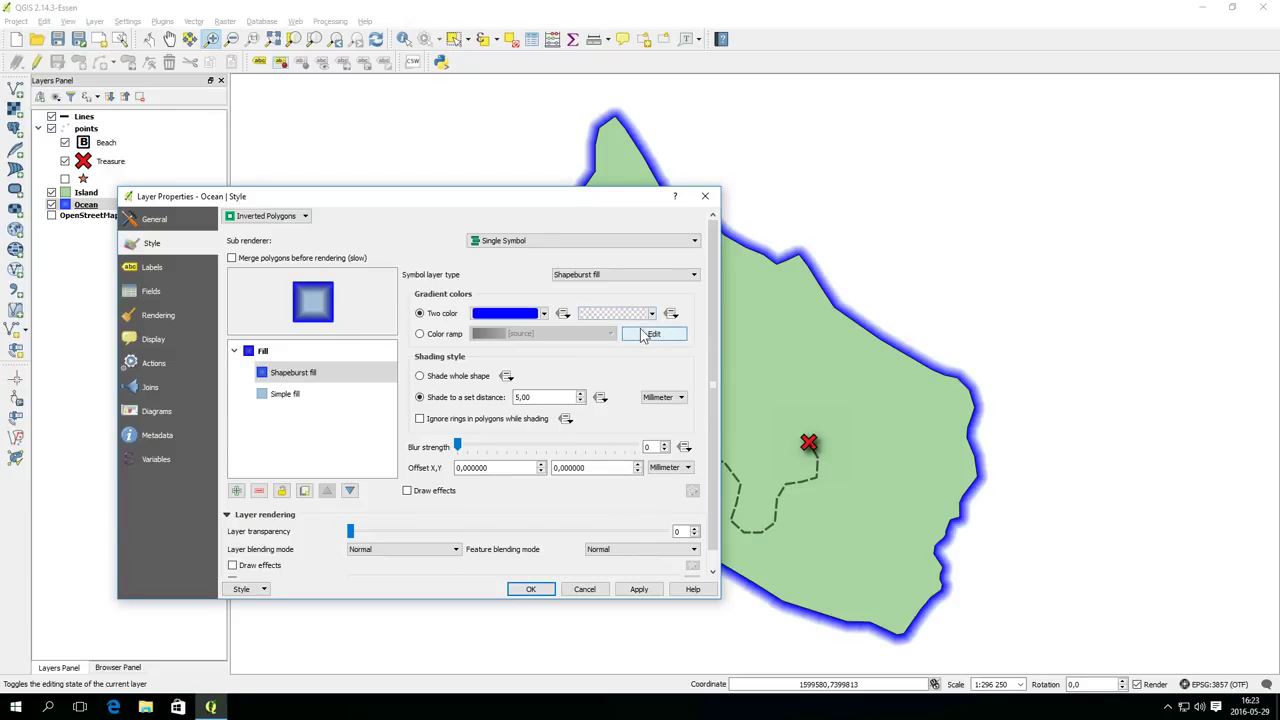
click(640, 590)
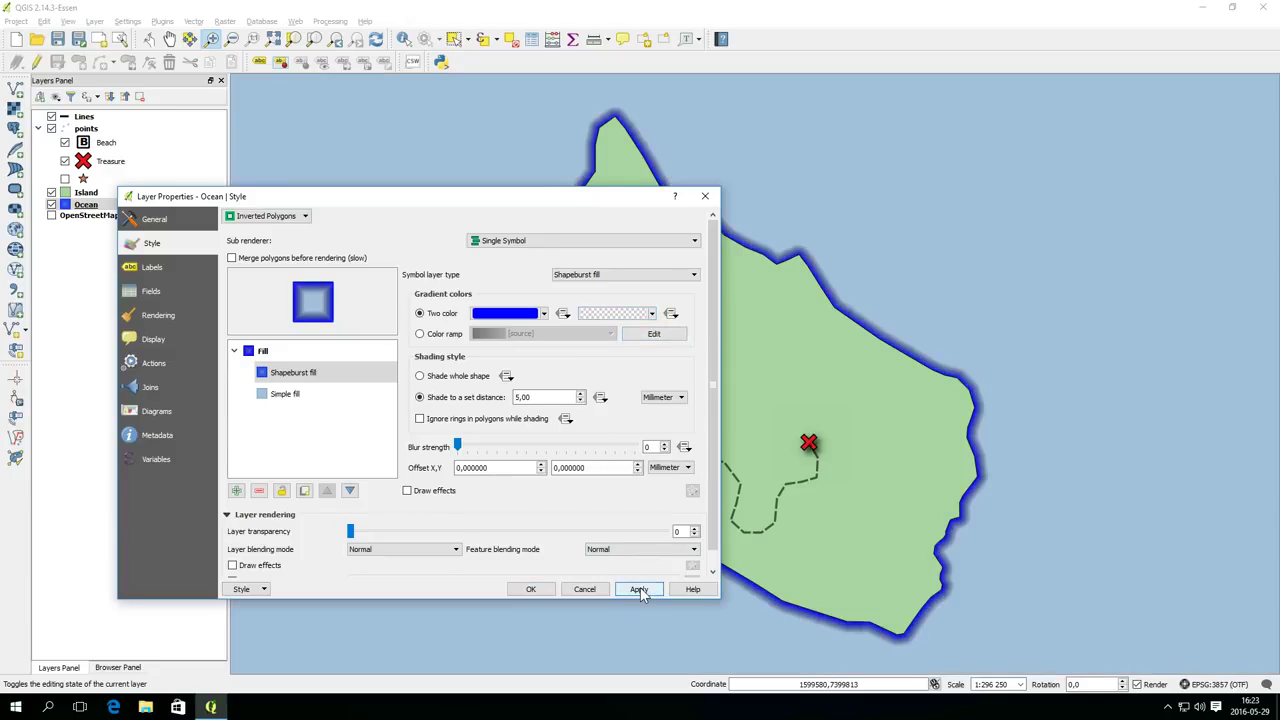
click(545, 313)
click(484, 360)
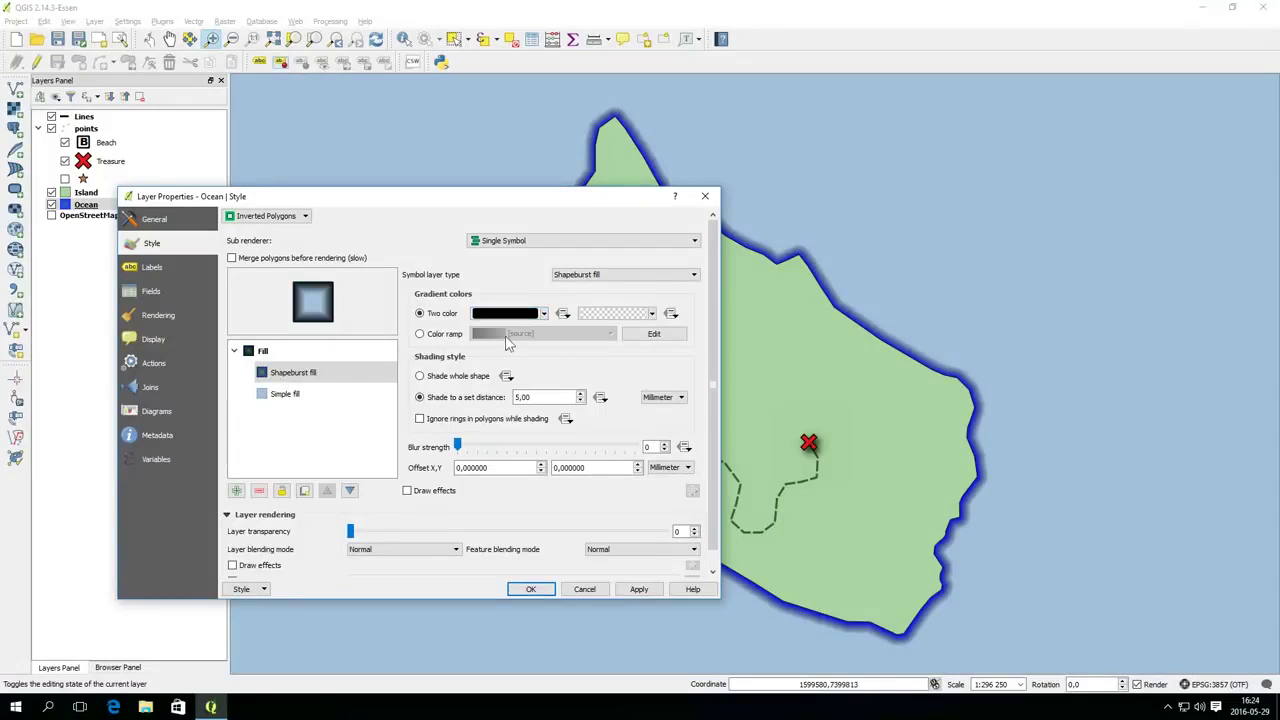
click(638, 589)
scroll(560, 400, up, 5)
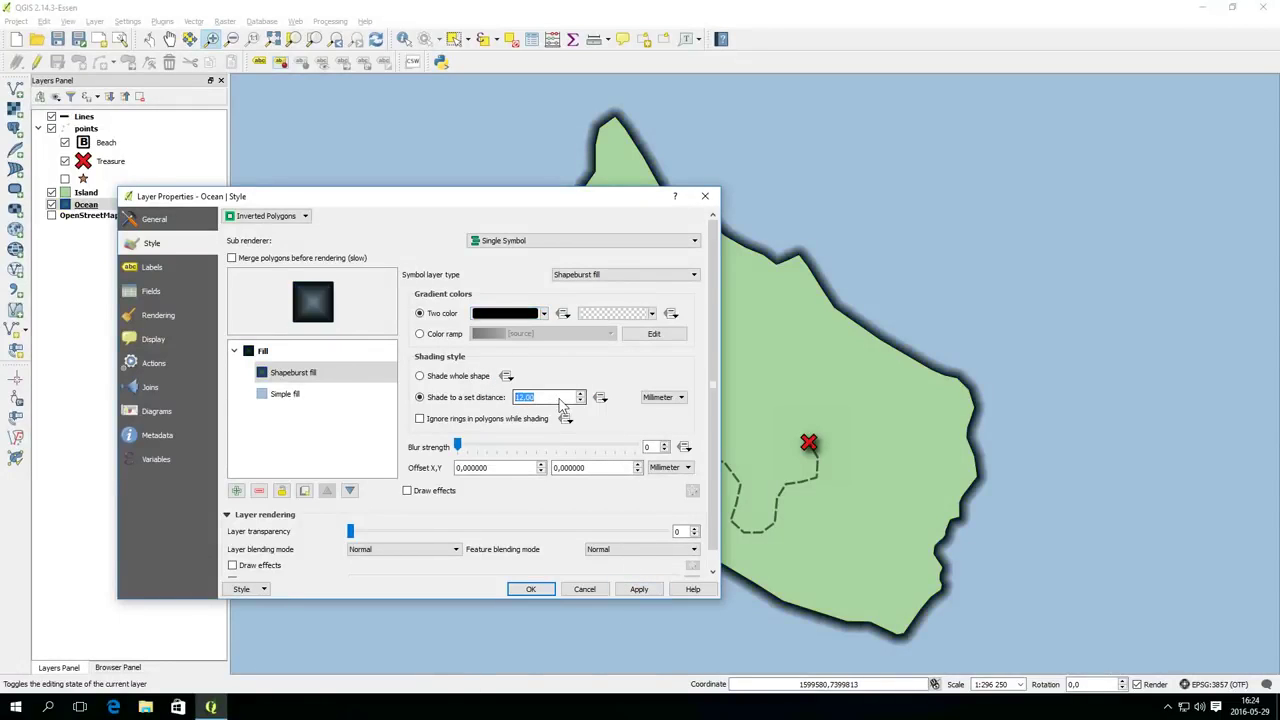
scroll(560, 405, down, 2)
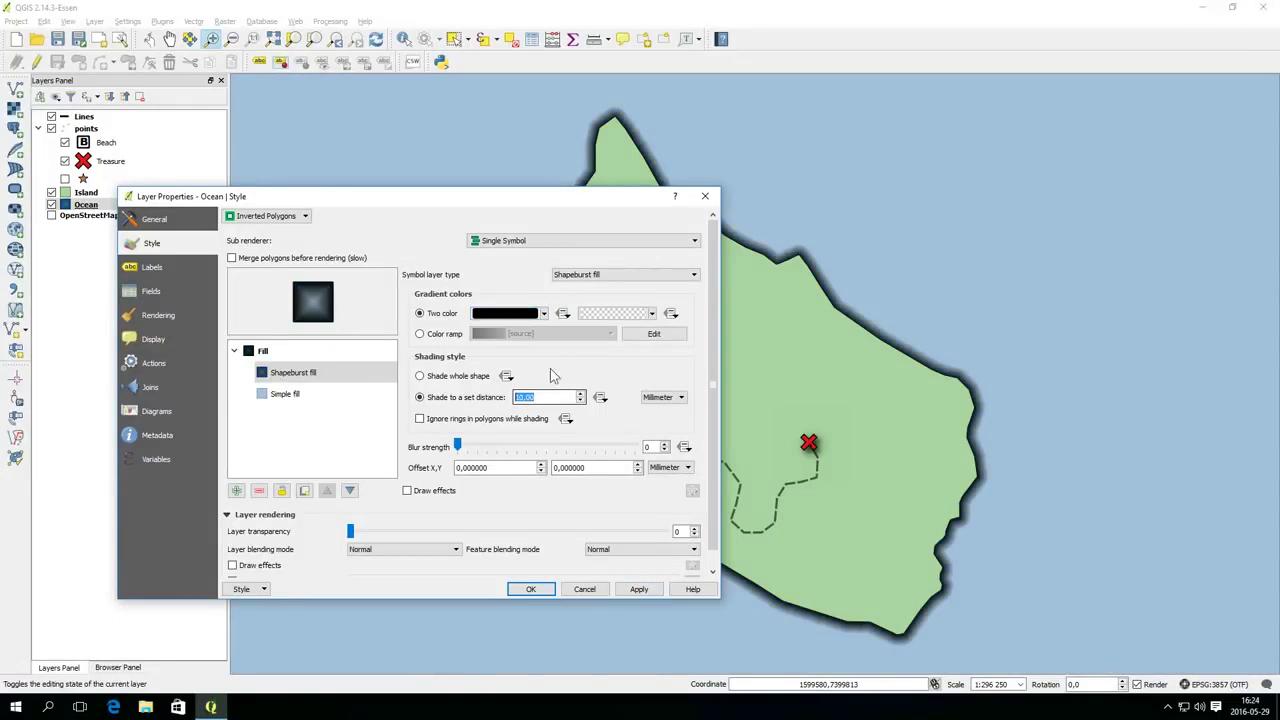
click(638, 589)
Make the black semi-transparent, blur the shading to 18, and make the ocean layer partly transparent
click(528, 314)
drag(558, 285, 476, 287)
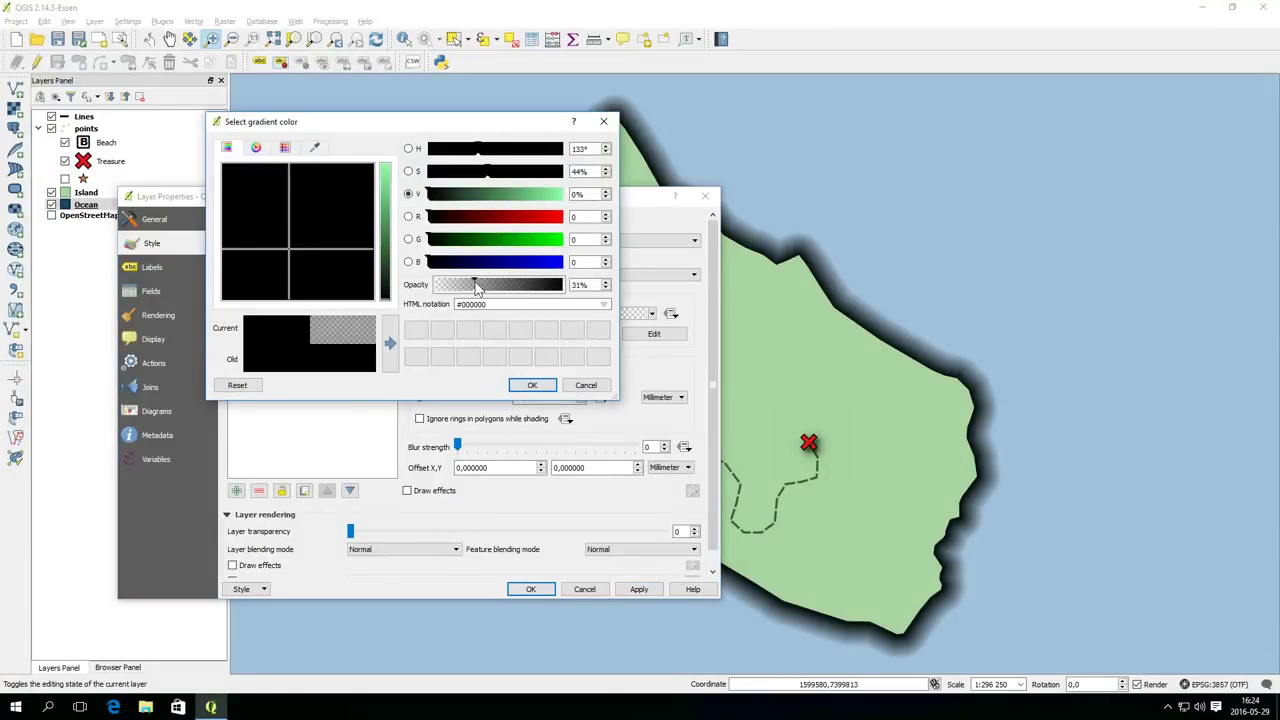
click(532, 385)
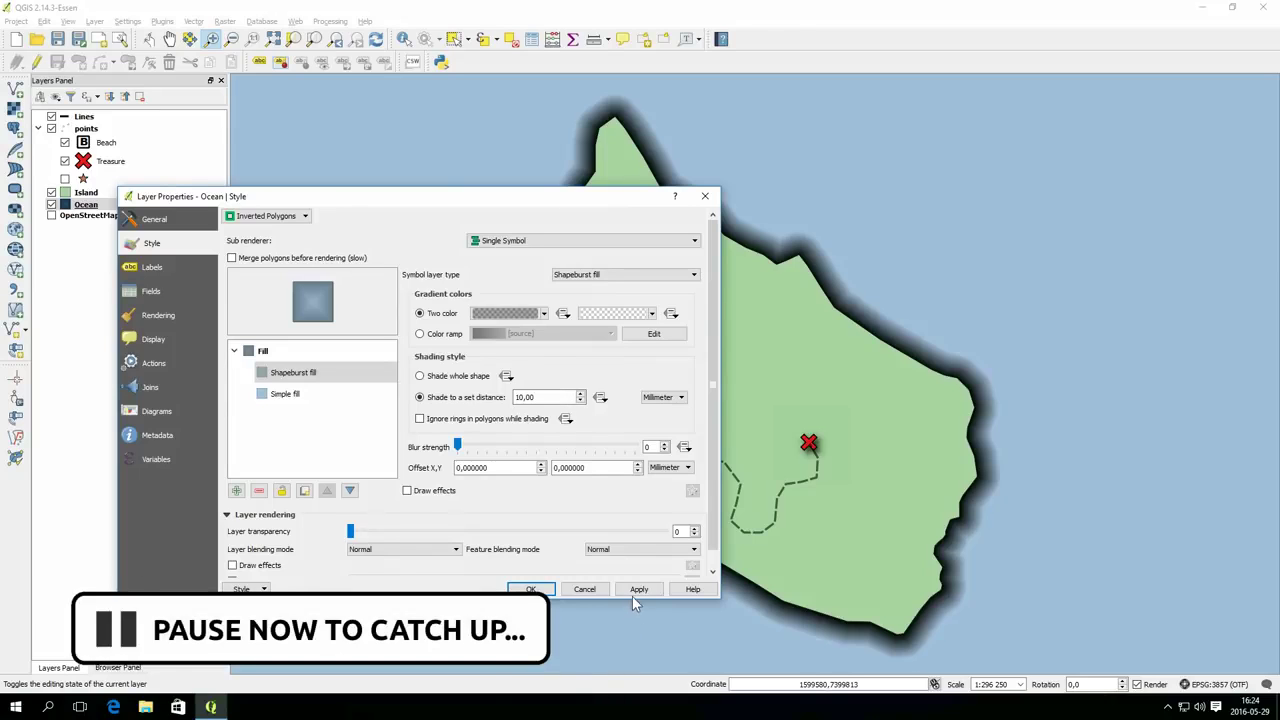
click(632, 592)
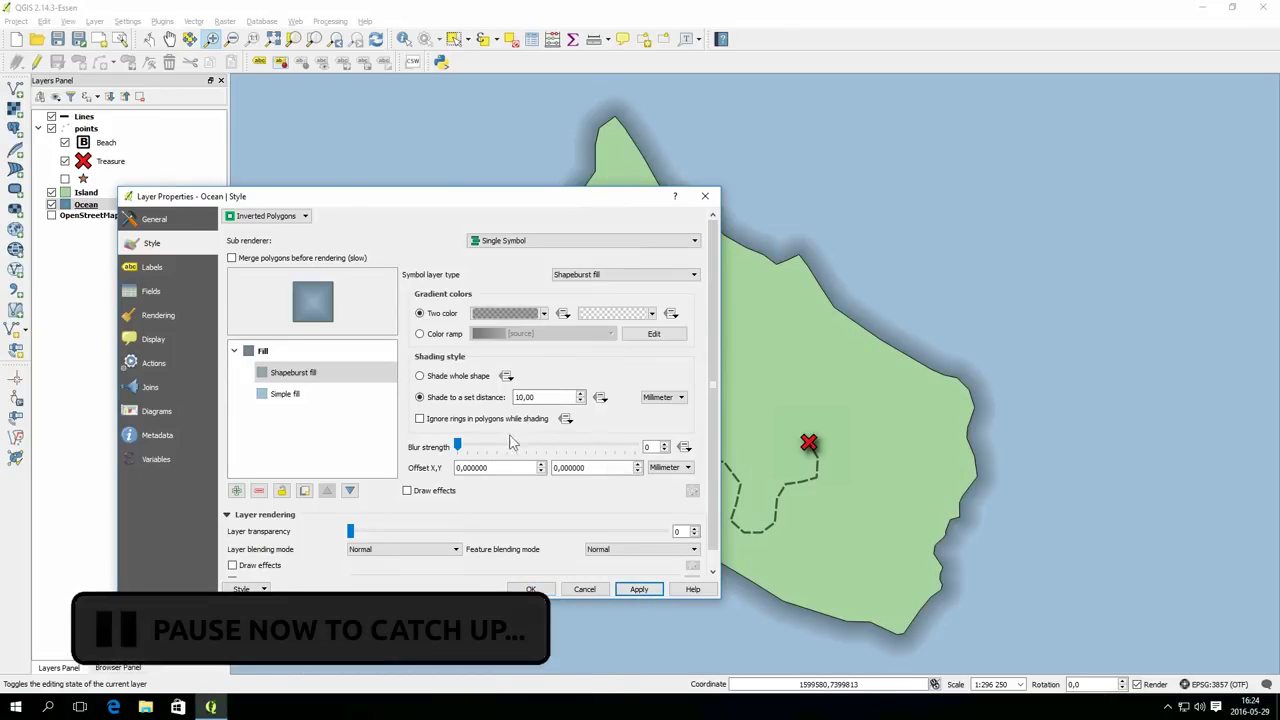
drag(458, 446, 643, 449)
click(639, 589)
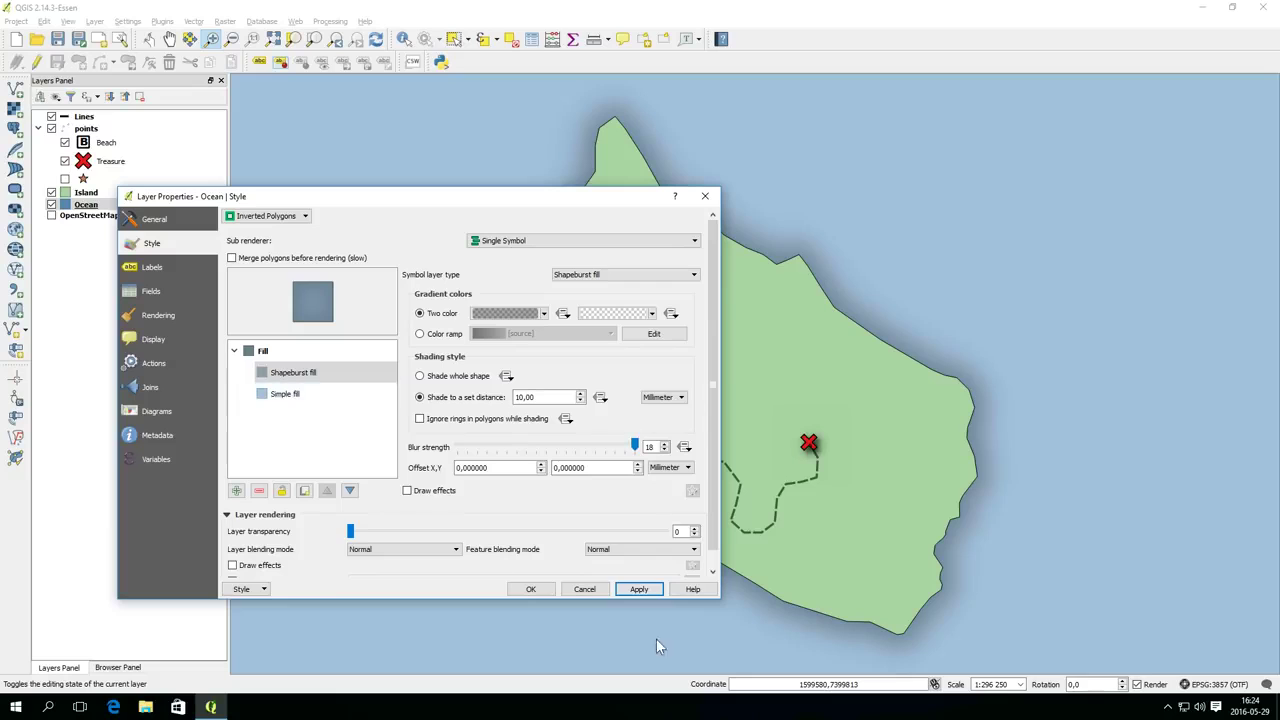
drag(350, 531, 400, 531)
click(639, 589)
Close the Ocean properties and open the Island layer's style settings
click(531, 589)
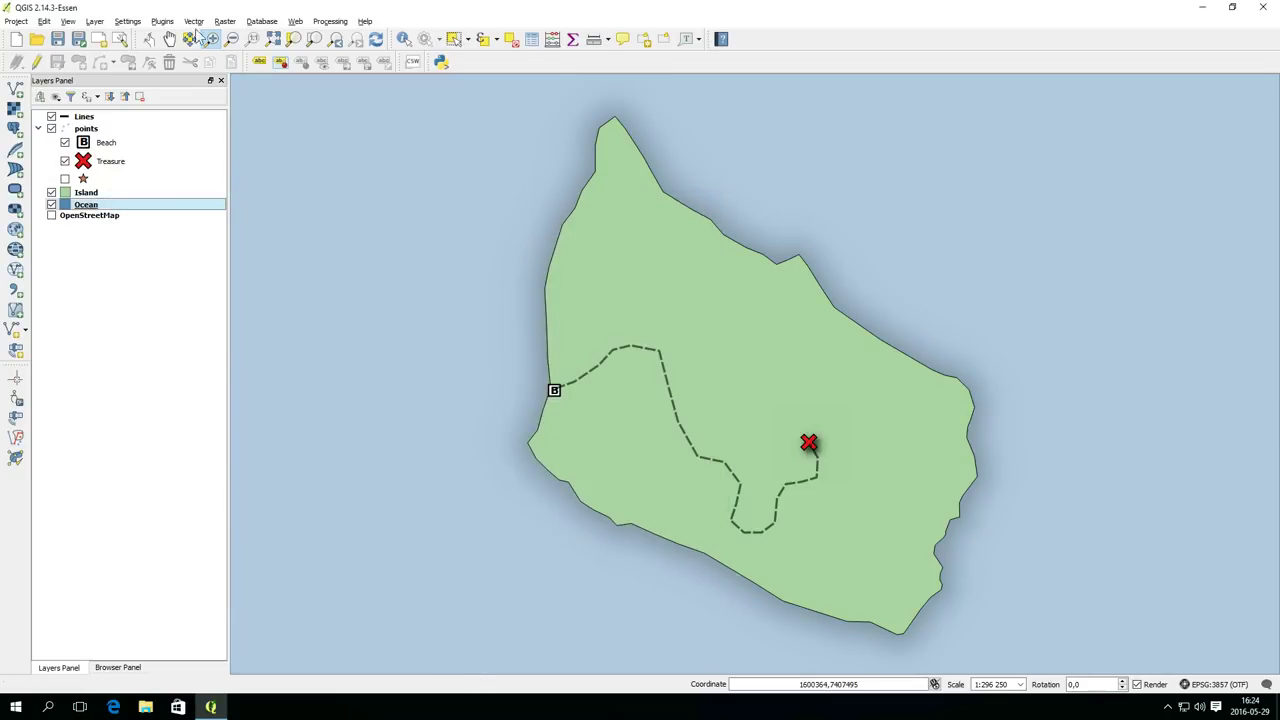
click(86, 192)
click(51, 192)
click(51, 192)
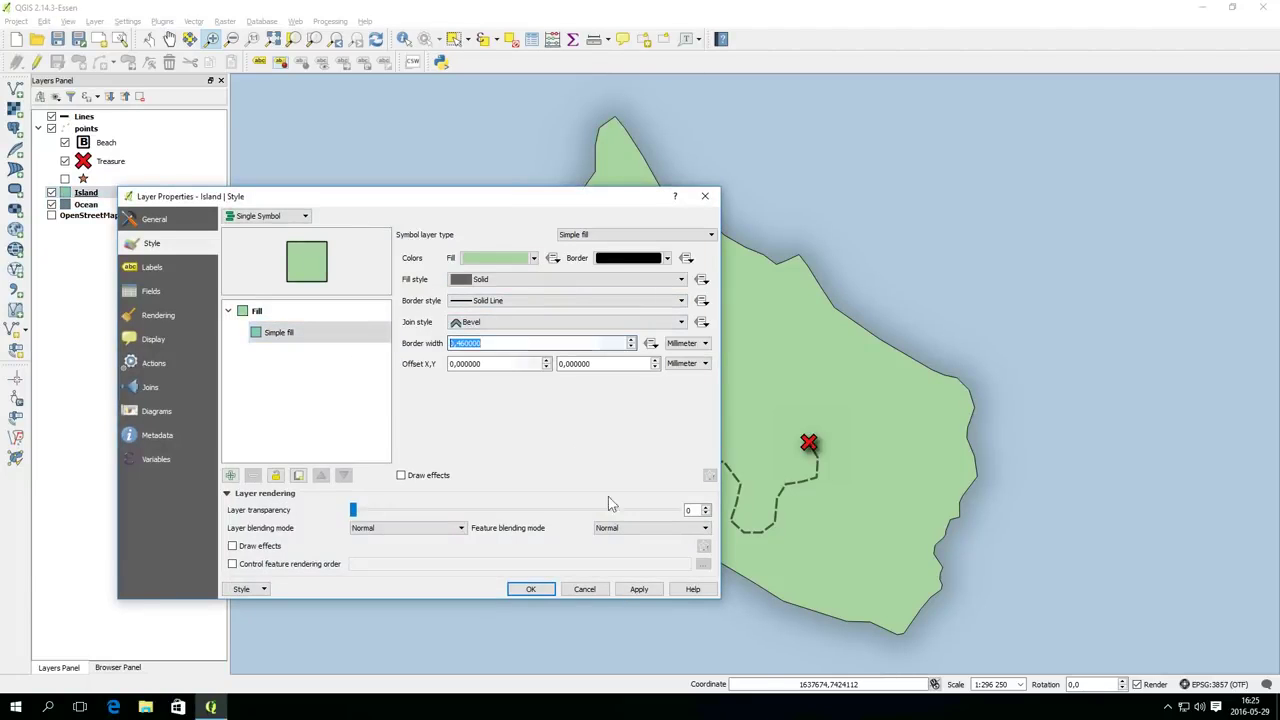
click(639, 589)
Give the island border a lower-opacity colour, 0.66 width and Round joins
click(628, 258)
drag(594, 283, 520, 283)
click(529, 383)
scroll(488, 338, up, 1)
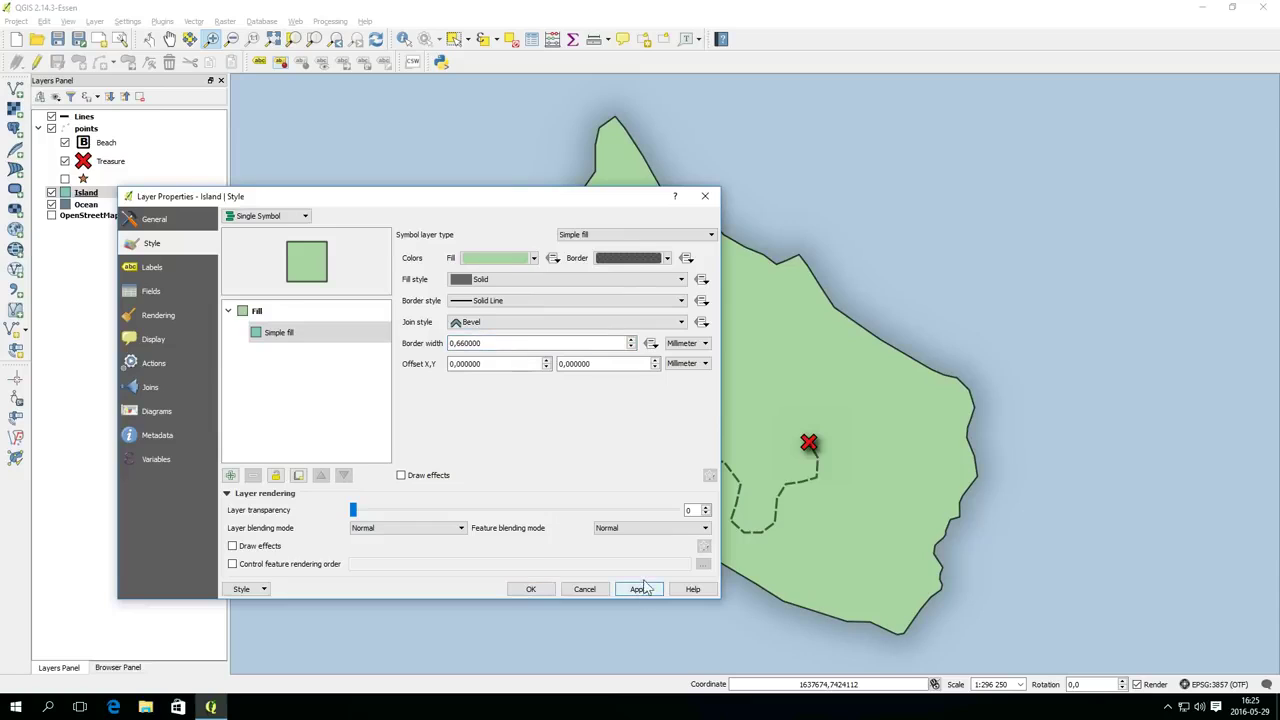
click(555, 321)
click(546, 364)
click(638, 590)
Add a Shapeburst fill to the island, shaded to 9 mm with blur 18 and transparent colours
click(231, 476)
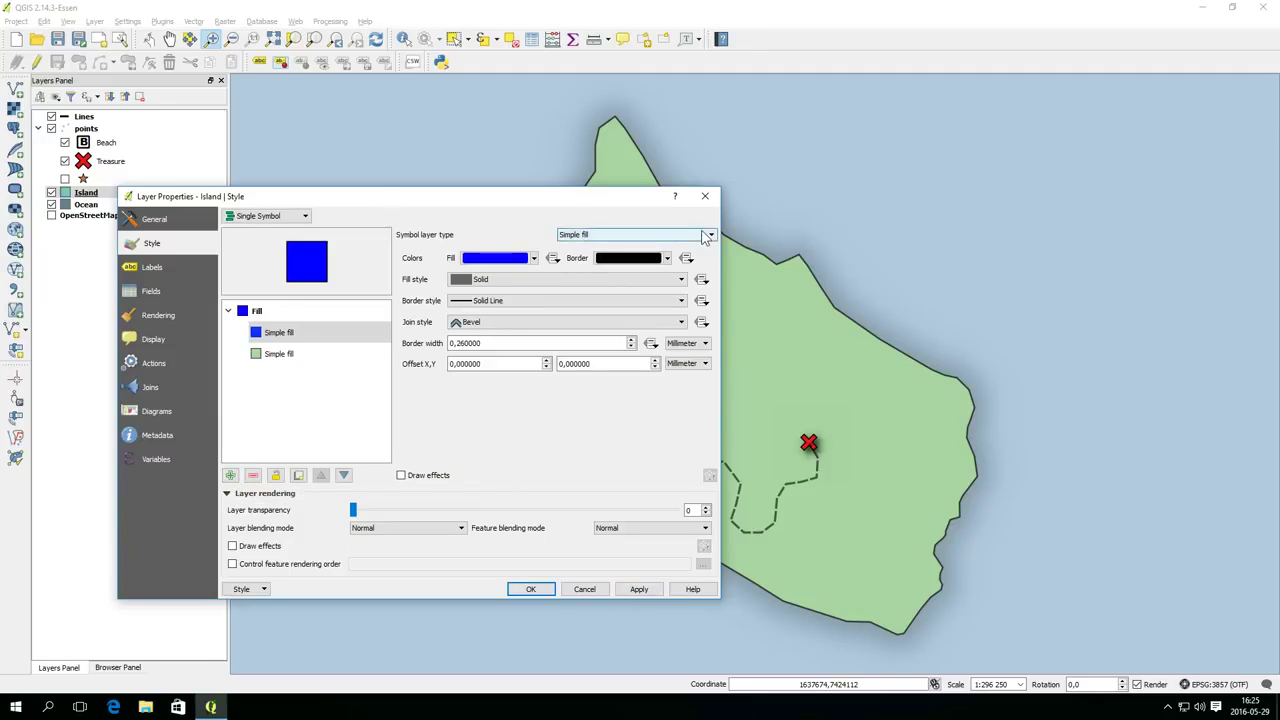
click(706, 237)
click(620, 318)
click(600, 273)
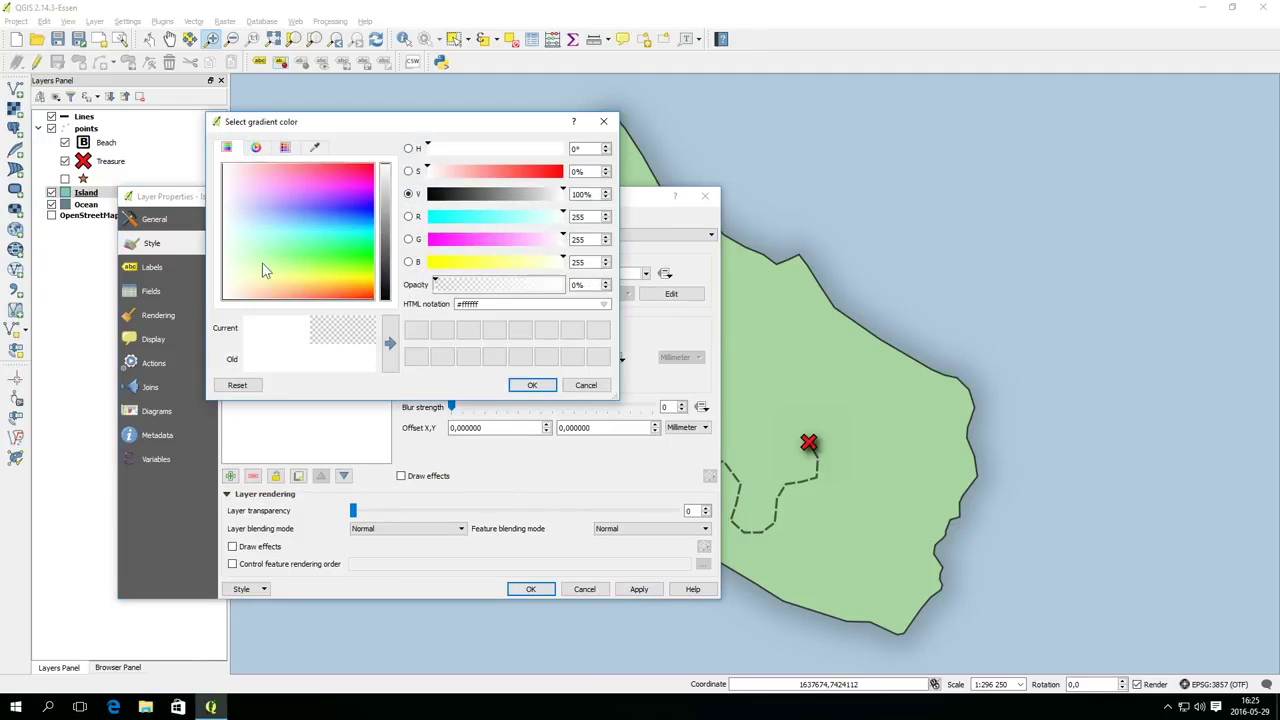
click(548, 386)
click(538, 273)
click(478, 322)
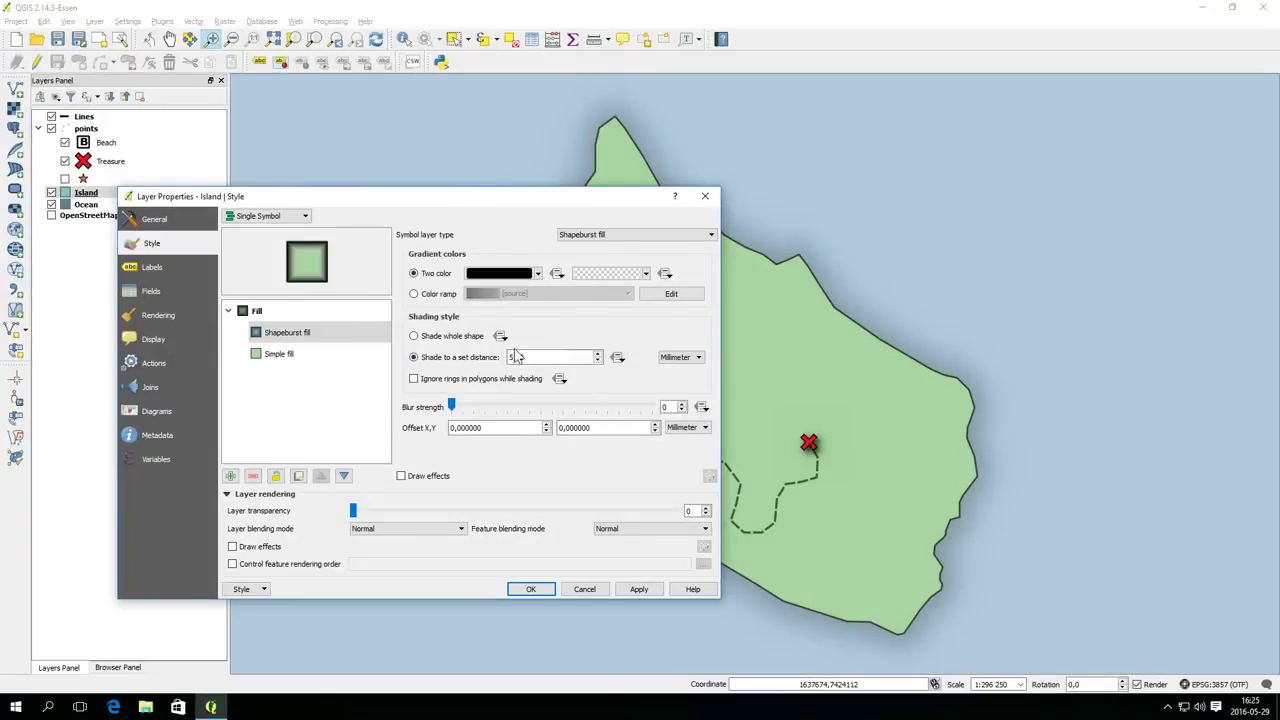
scroll(519, 357, up, 4)
drag(451, 406, 652, 406)
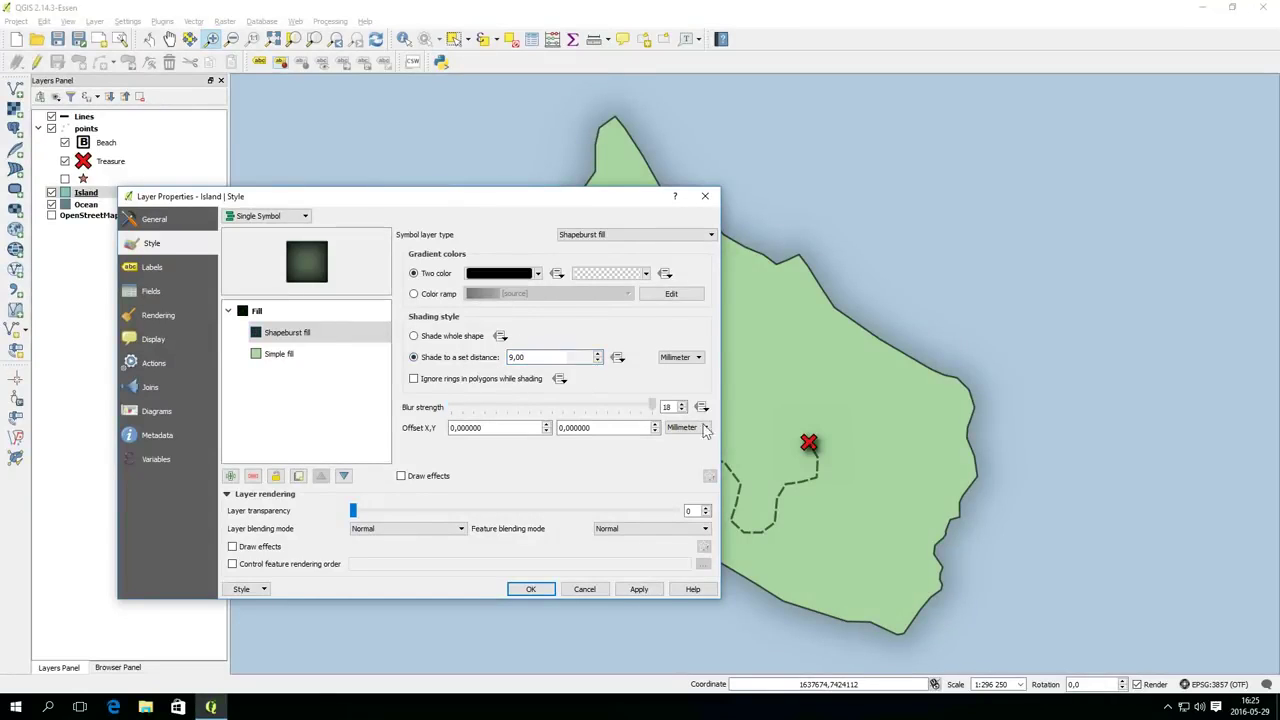
click(500, 273)
drag(585, 283, 455, 283)
click(529, 384)
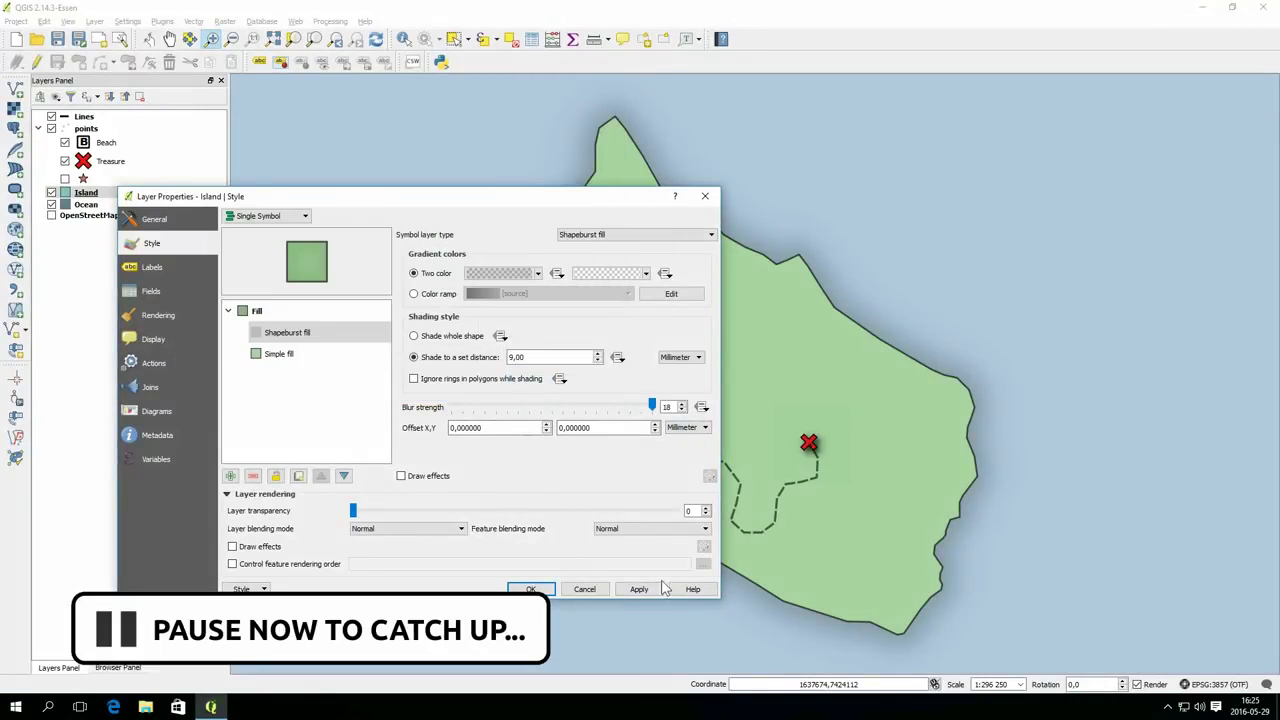
click(648, 589)
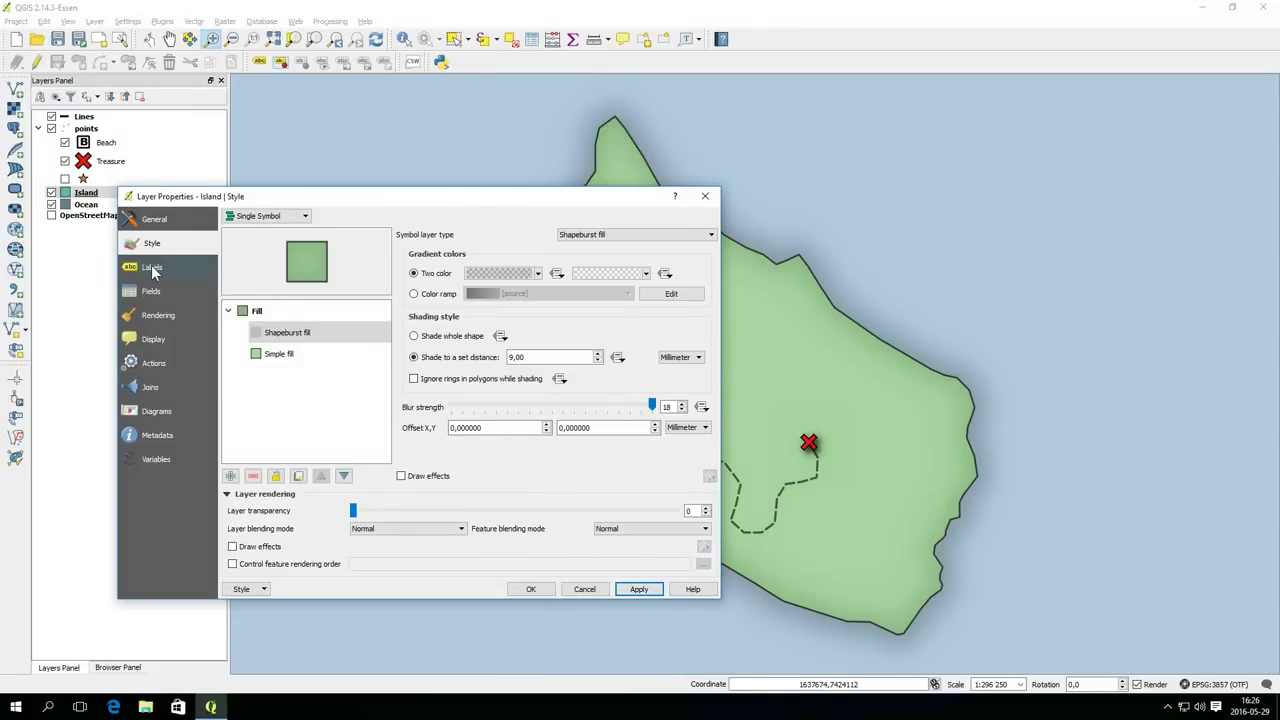
Turn on labels for the Island layer using the MV Boli font
click(152, 268)
click(252, 216)
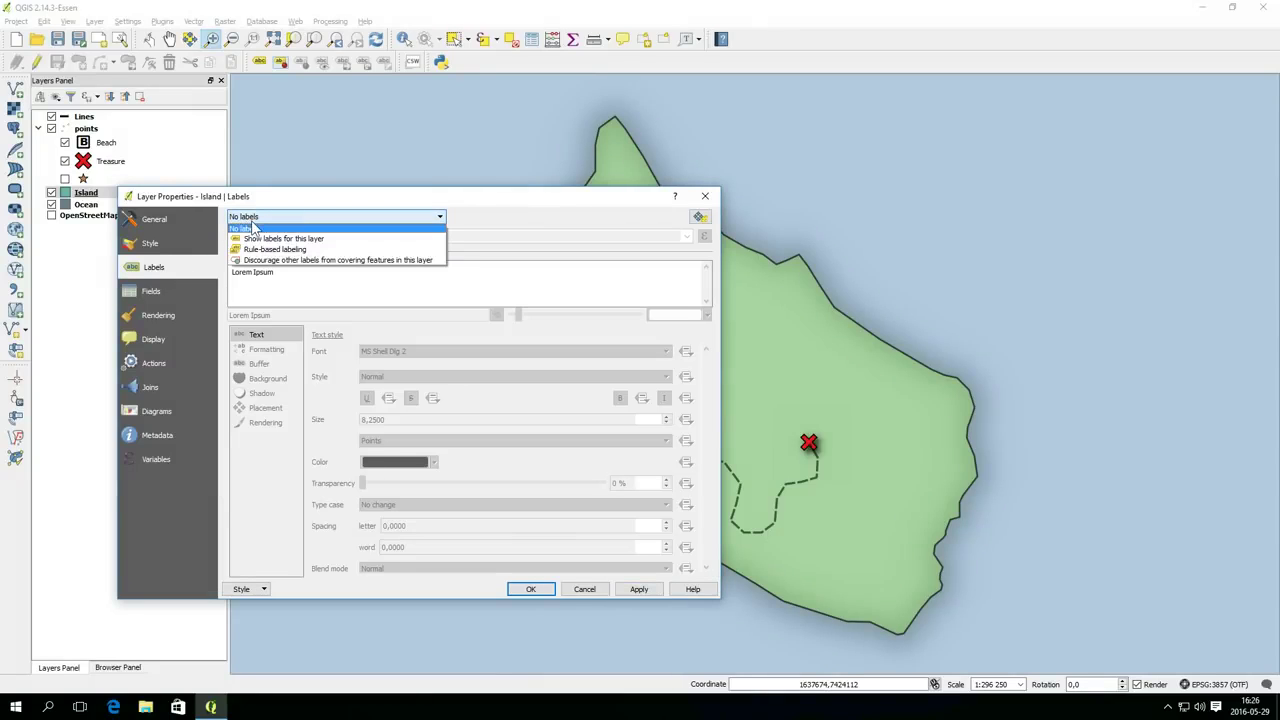
click(258, 239)
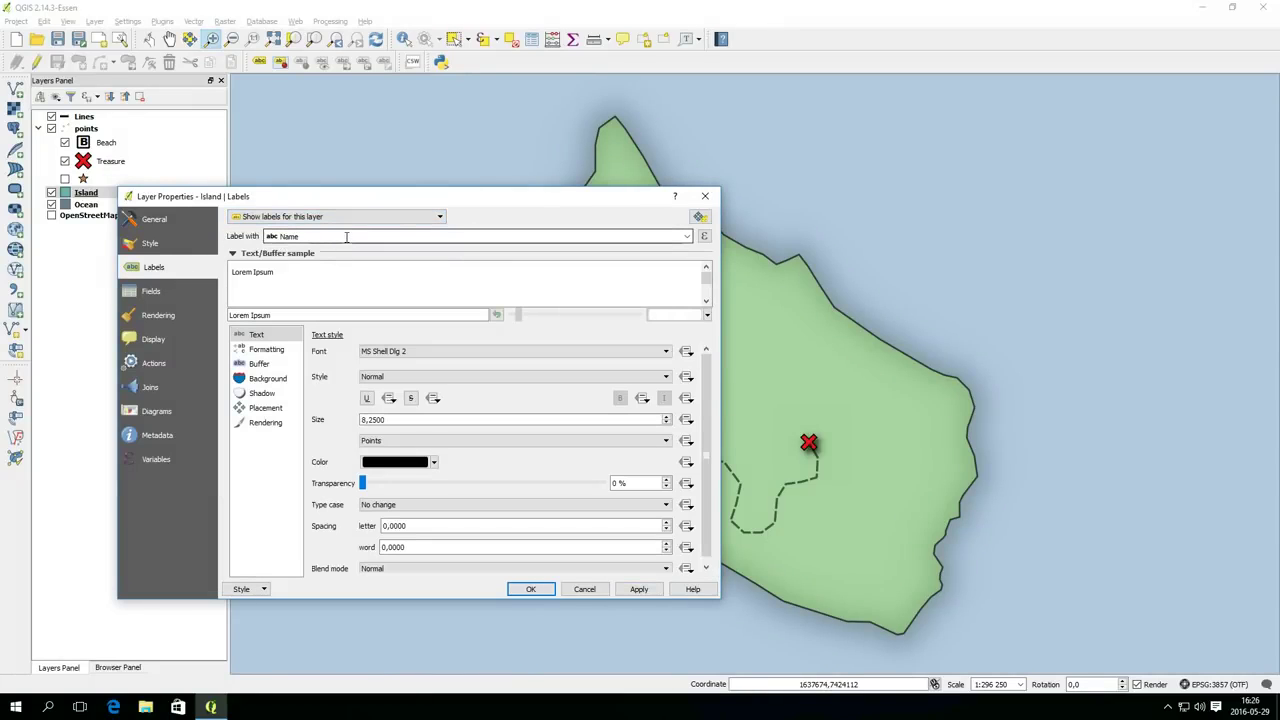
click(443, 353)
scroll(525, 395, up, 10)
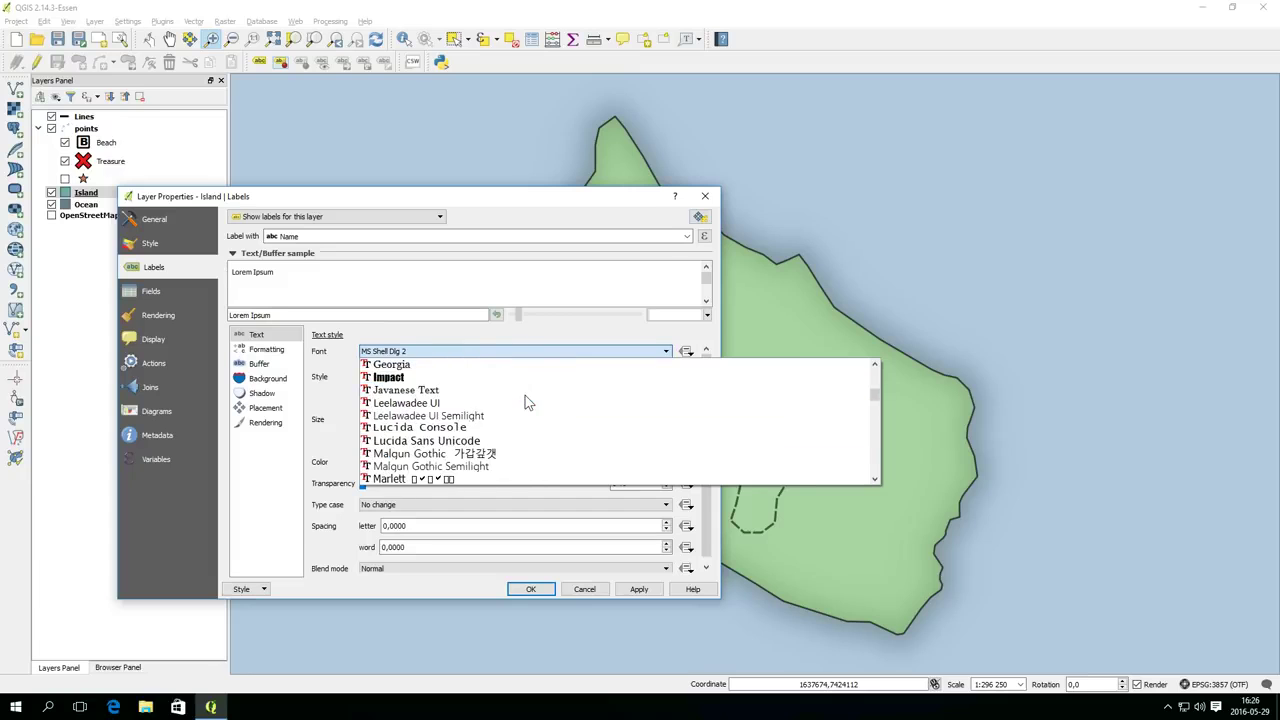
scroll(525, 394, down, 7)
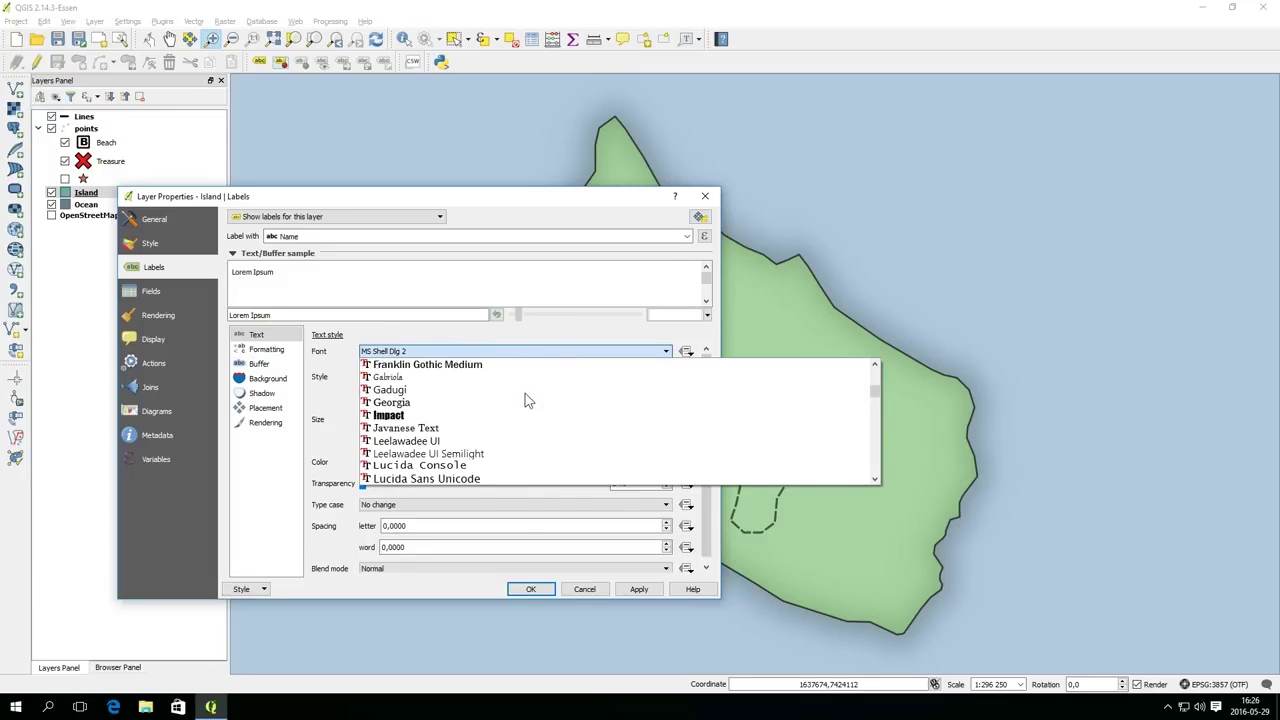
scroll(525, 393, down, 6)
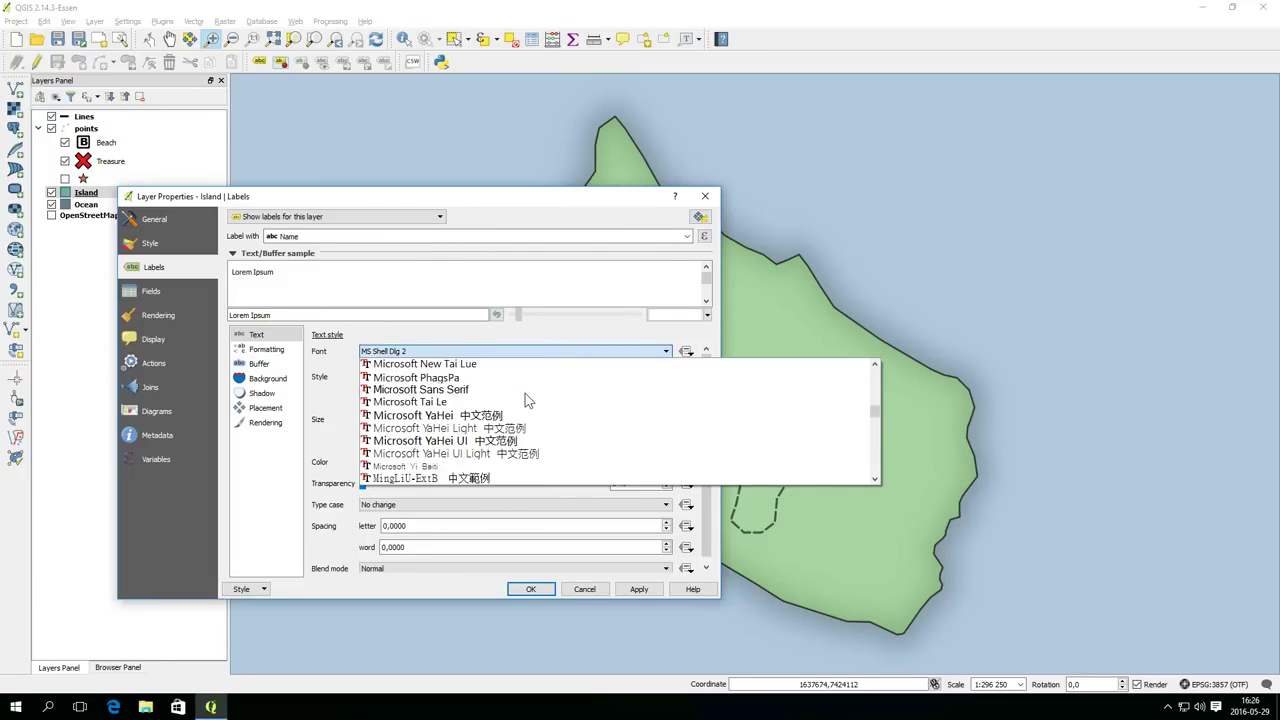
scroll(525, 393, down, 1)
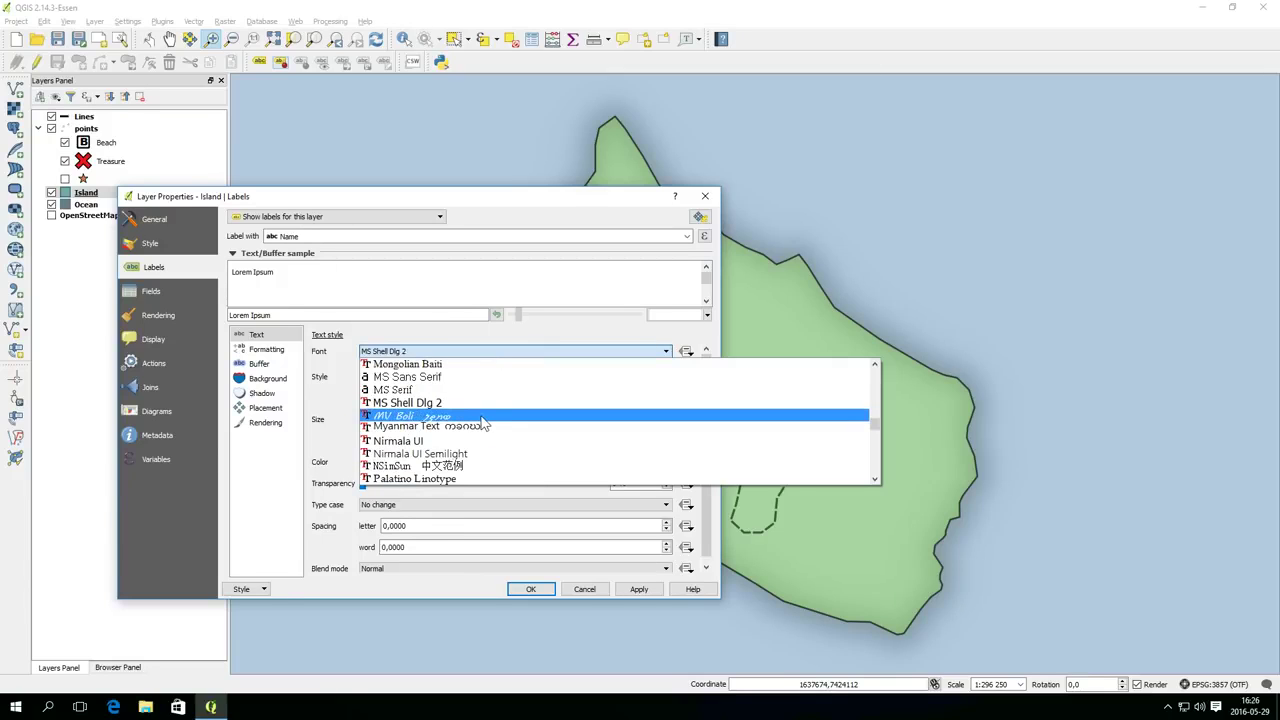
click(483, 416)
click(639, 589)
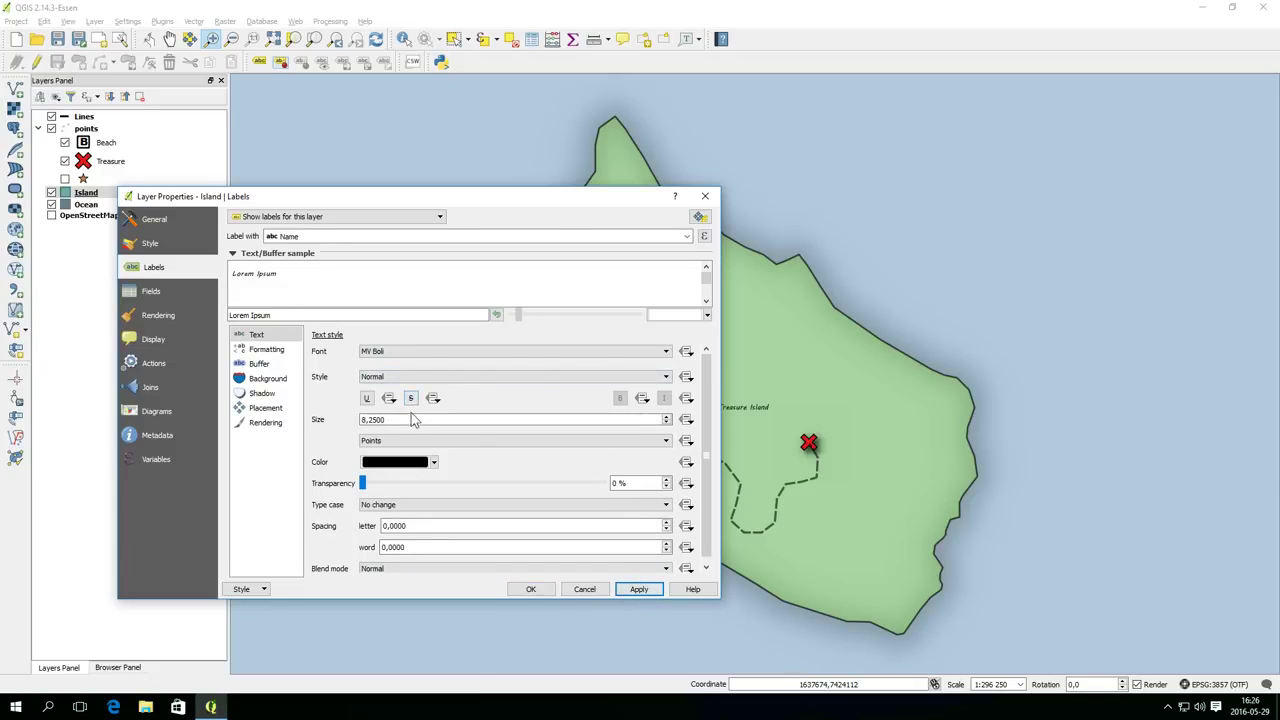
Set the label size to 20.25 and letter spacing to 2.7
scroll(411, 419, up, 2)
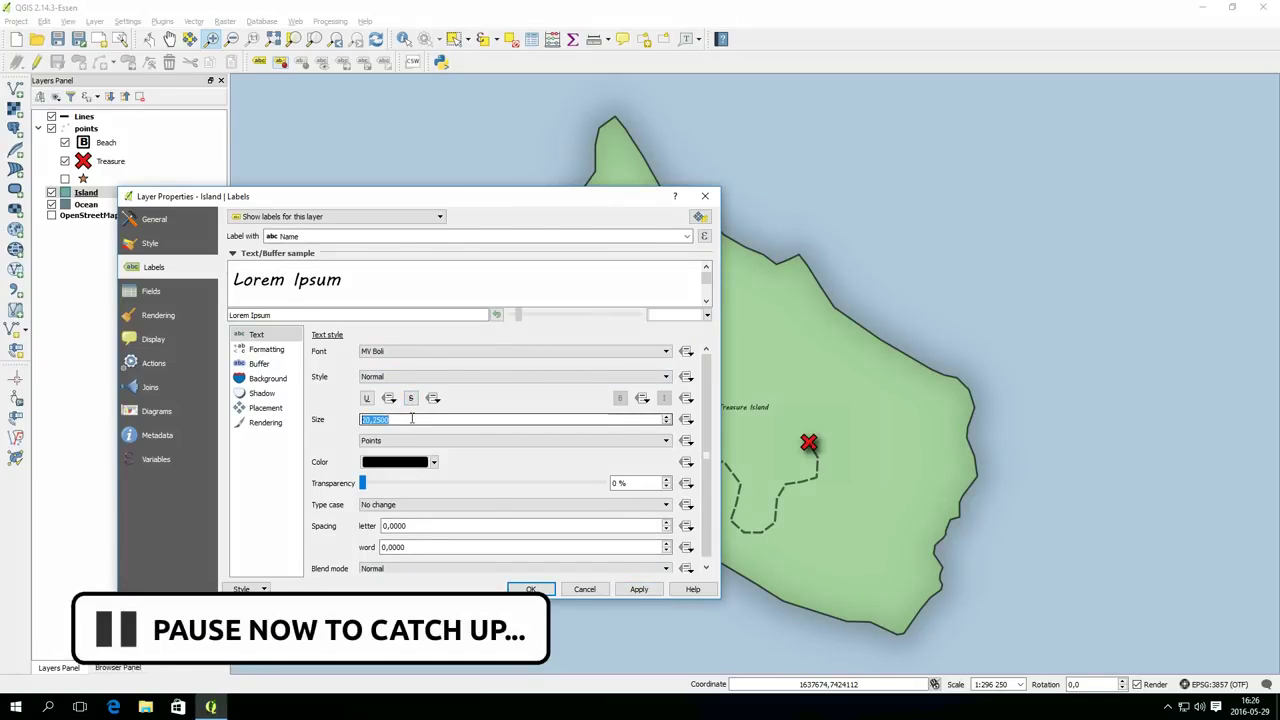
scroll(430, 419, up, 10)
click(639, 589)
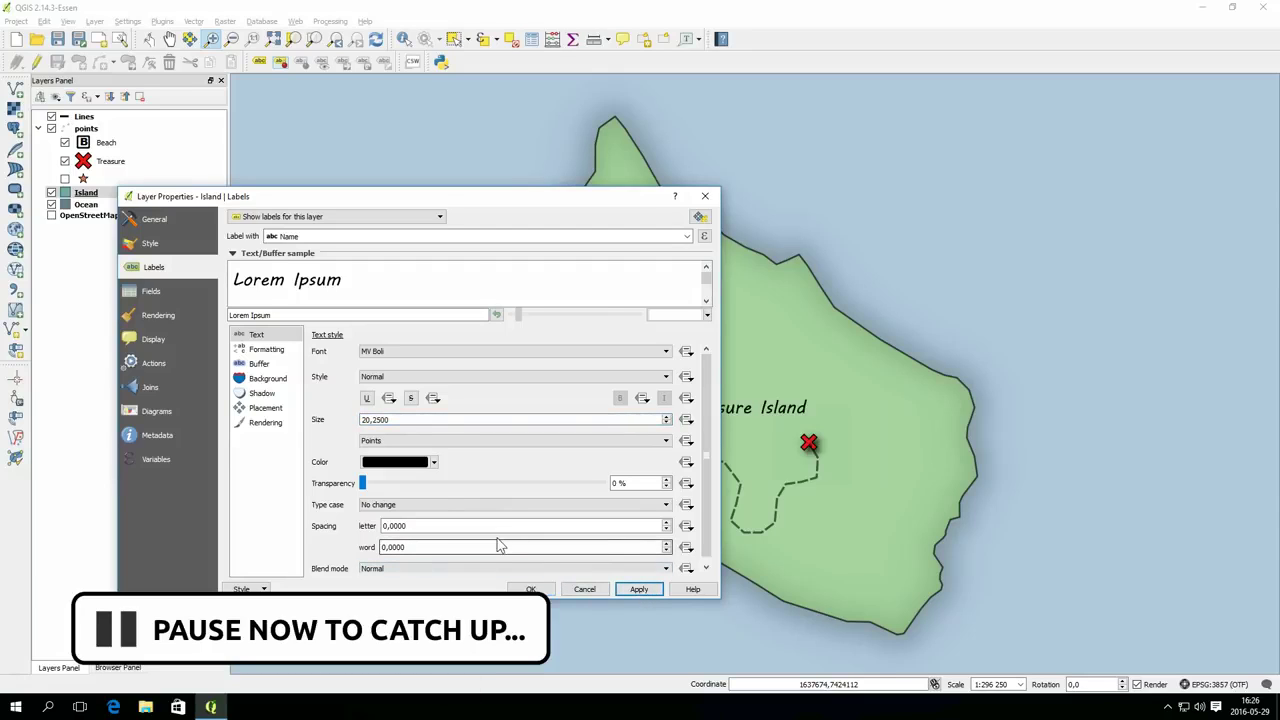
scroll(499, 526, up, 8)
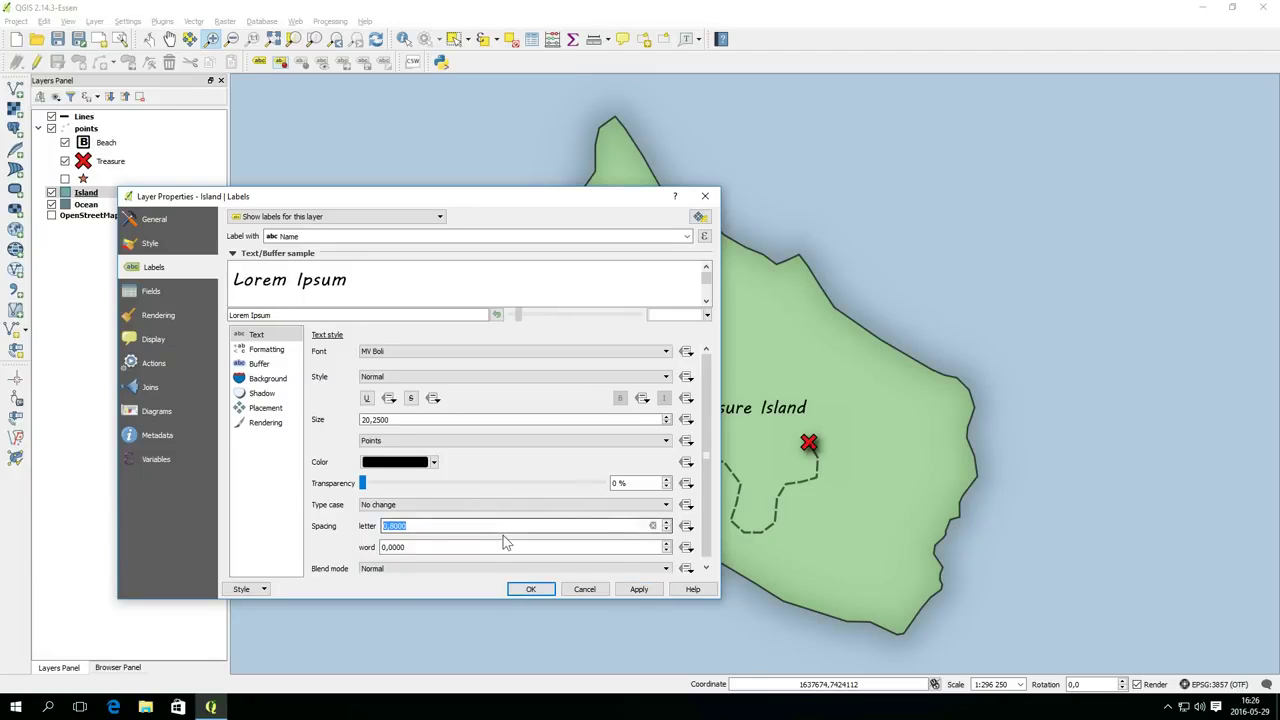
scroll(504, 528, up, 19)
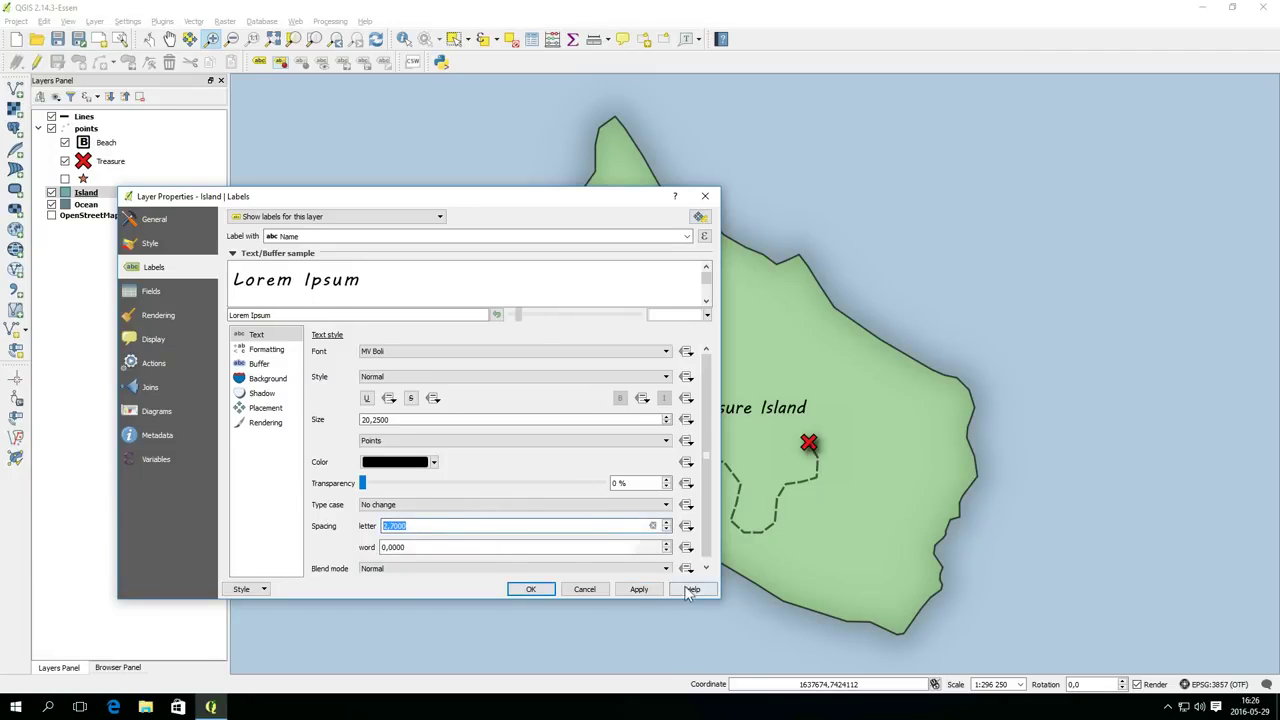
click(640, 589)
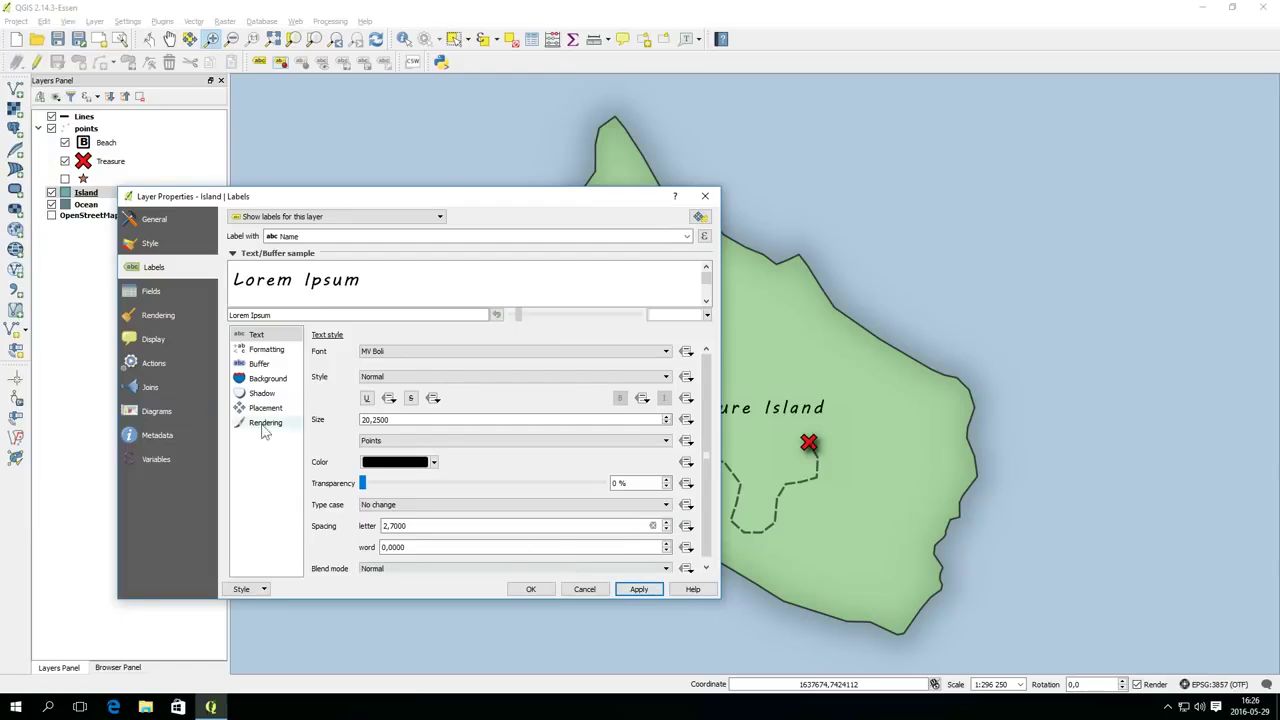
Draw a white text buffer around the label at 55% transparency
click(262, 349)
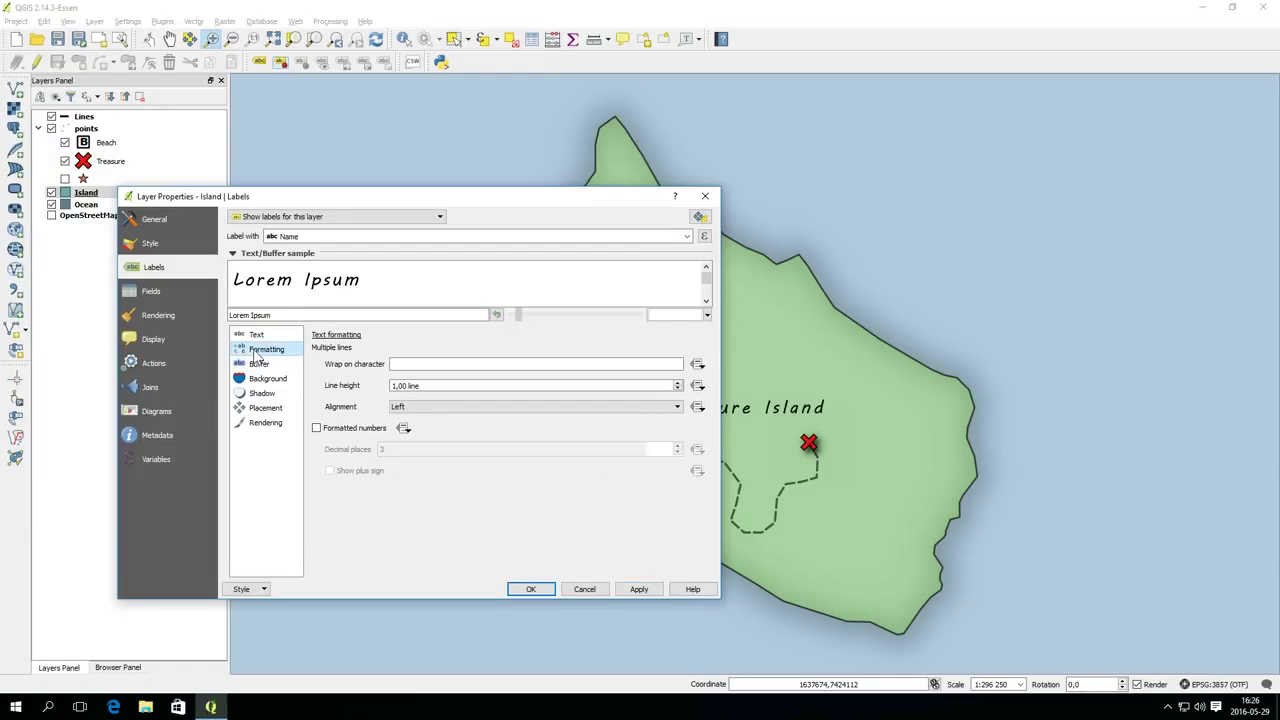
click(258, 363)
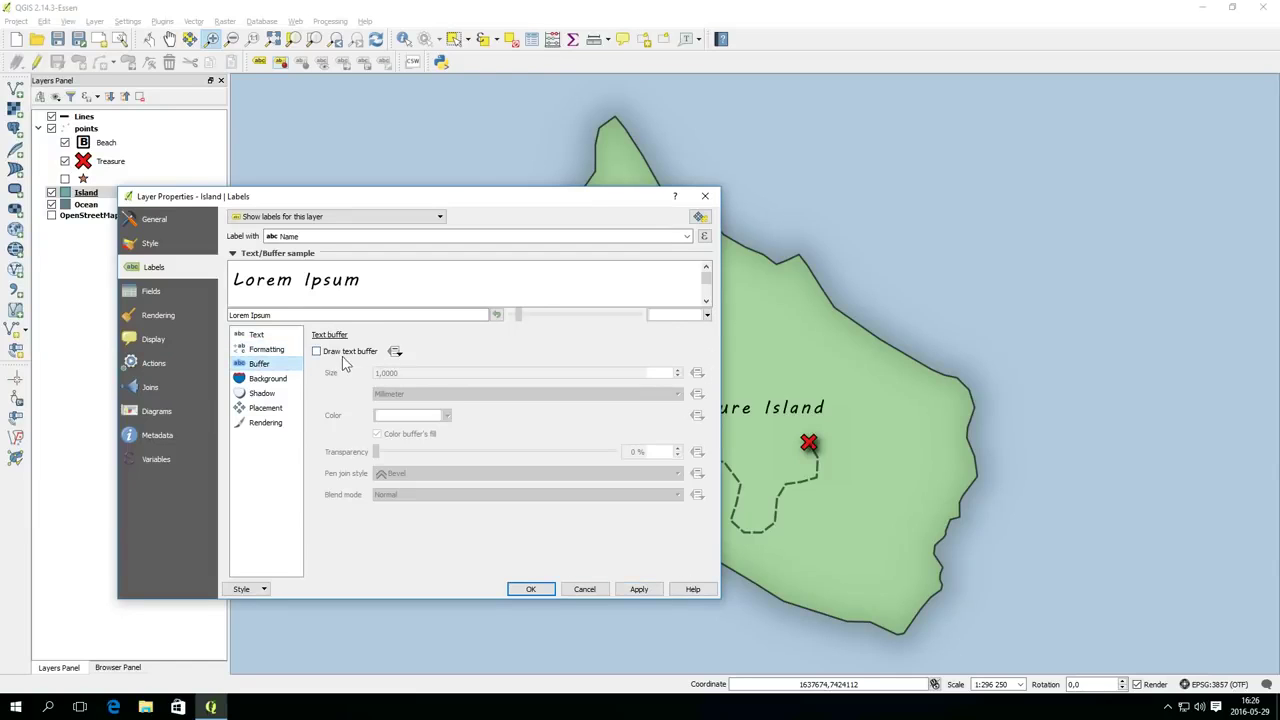
click(344, 352)
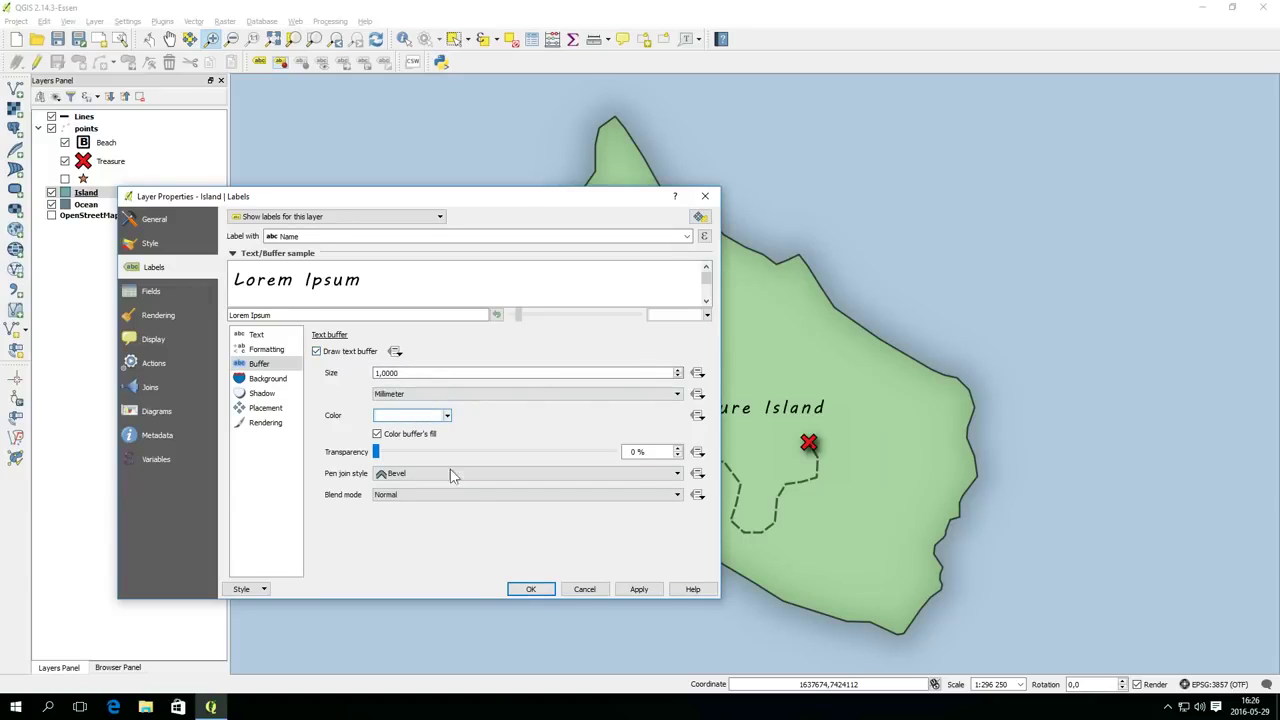
click(656, 591)
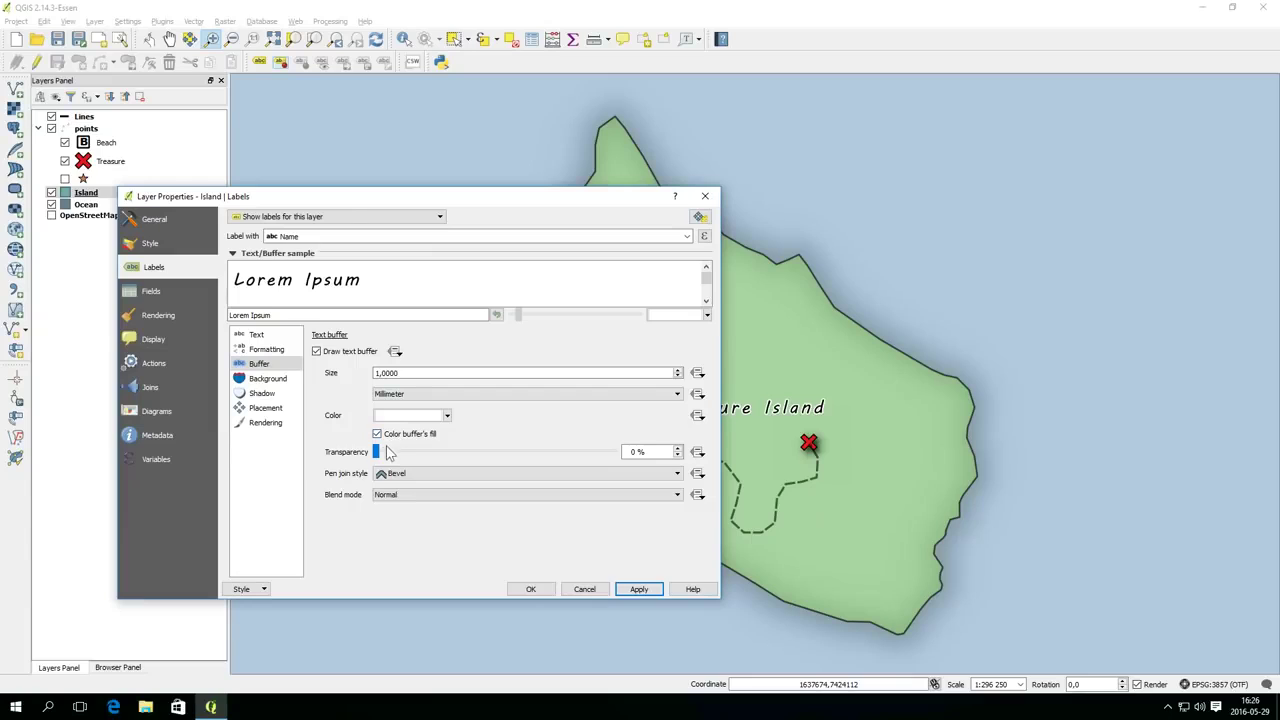
drag(384, 450, 499, 455)
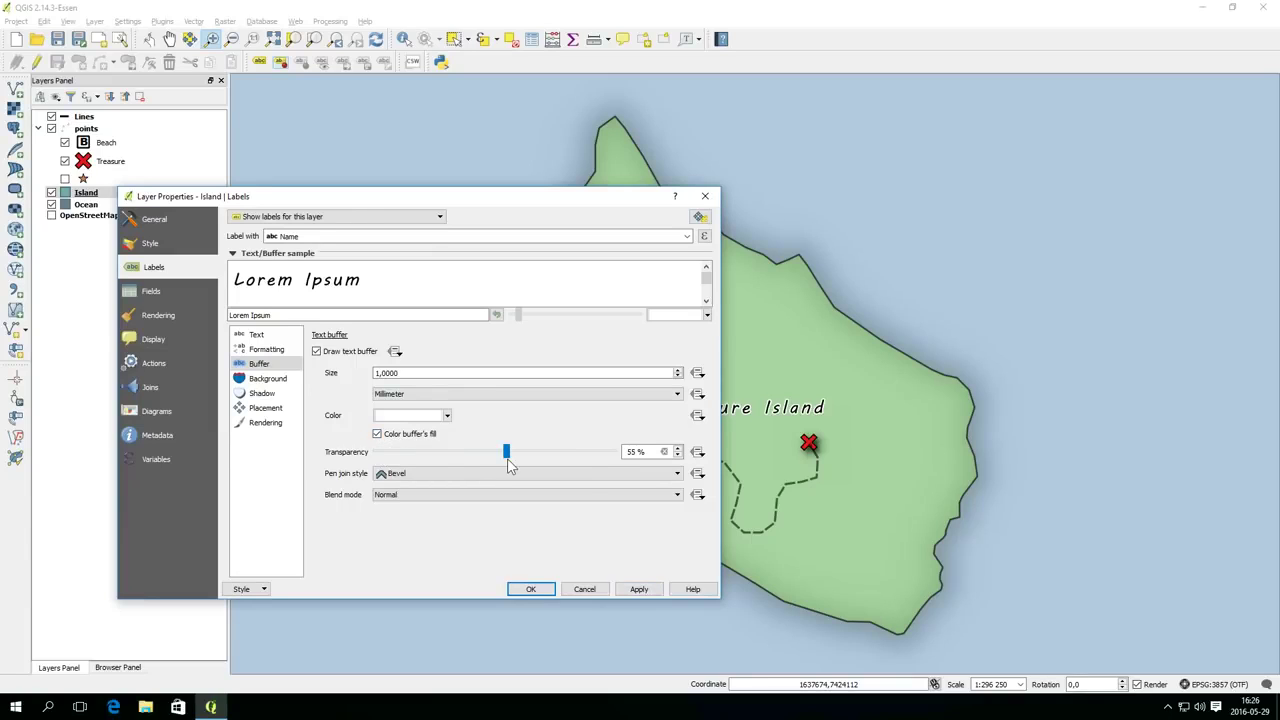
click(634, 589)
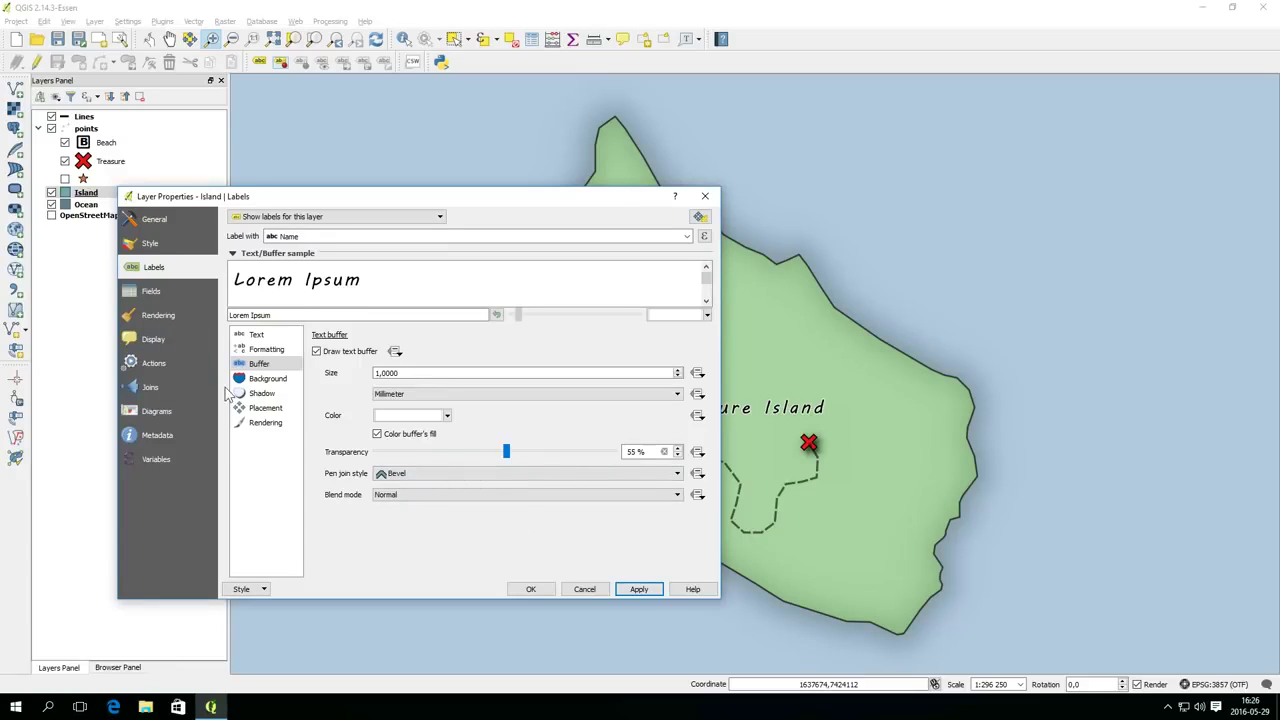
Add a drop shadow to the label and close the Island layer properties
click(260, 393)
click(337, 357)
click(653, 590)
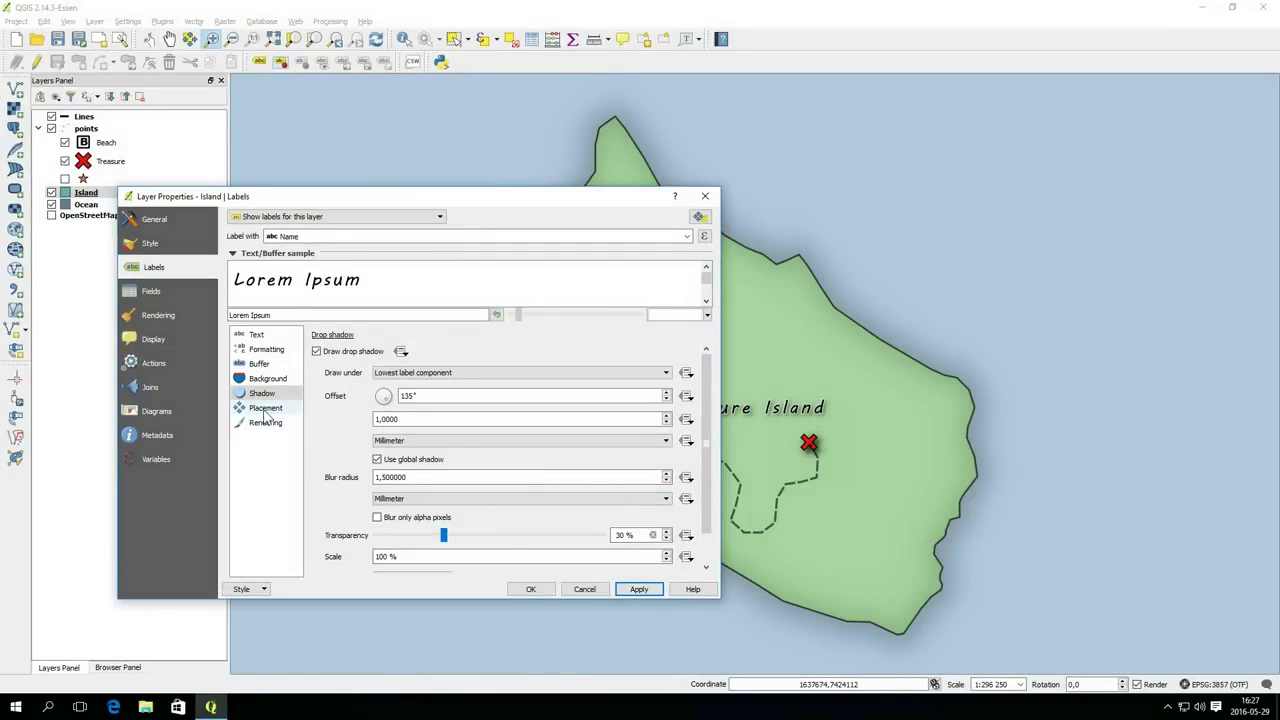
click(265, 409)
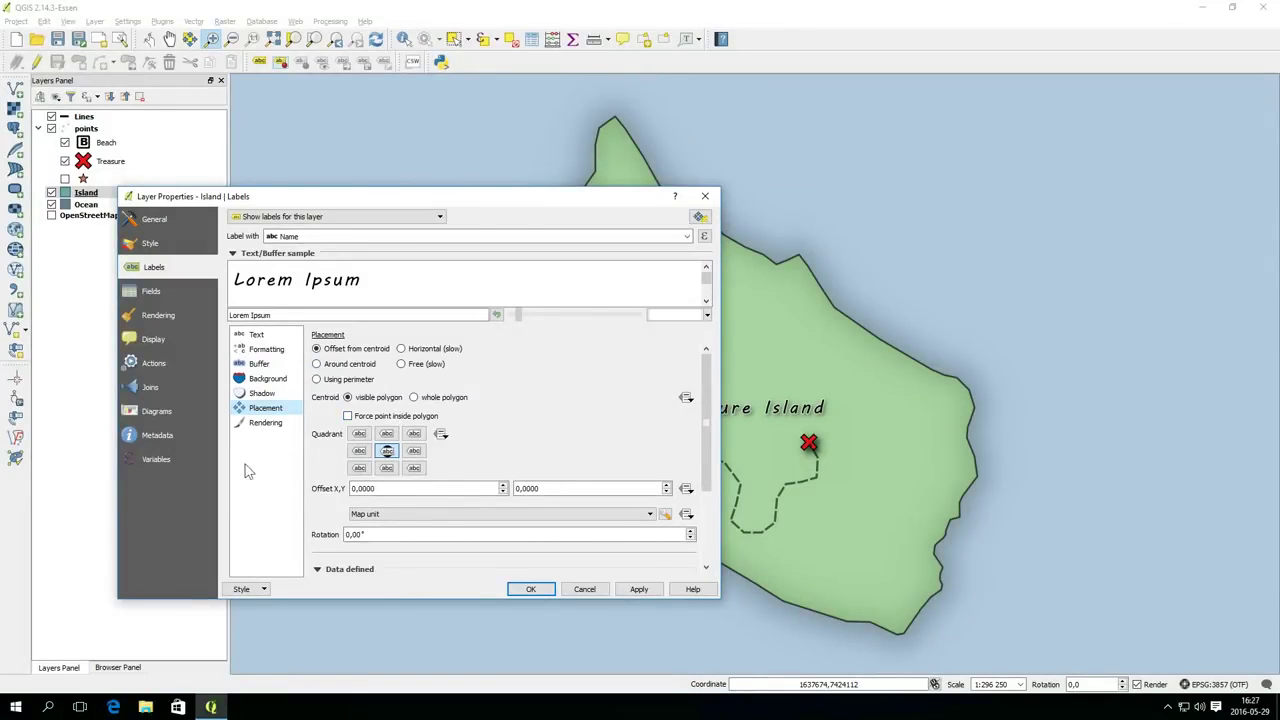
click(258, 423)
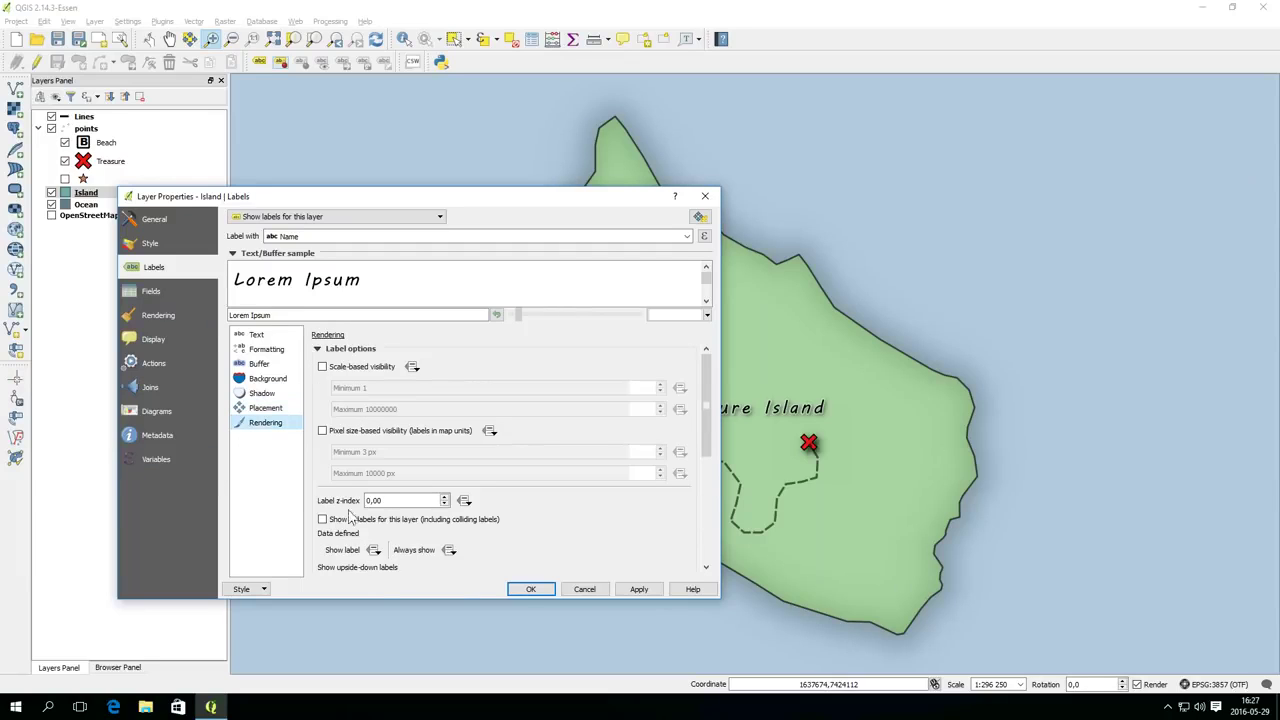
click(531, 589)
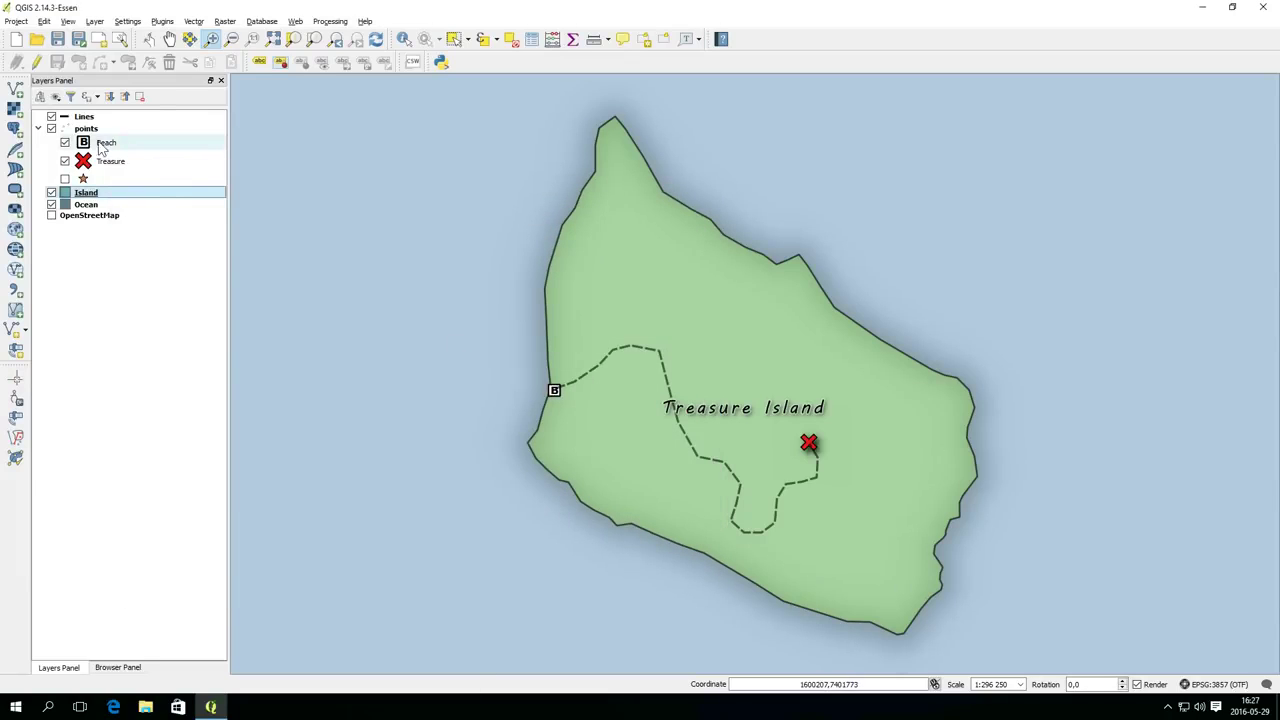
Move the points group above Lines and save the project as TreasureMap
drag(88, 129, 96, 120)
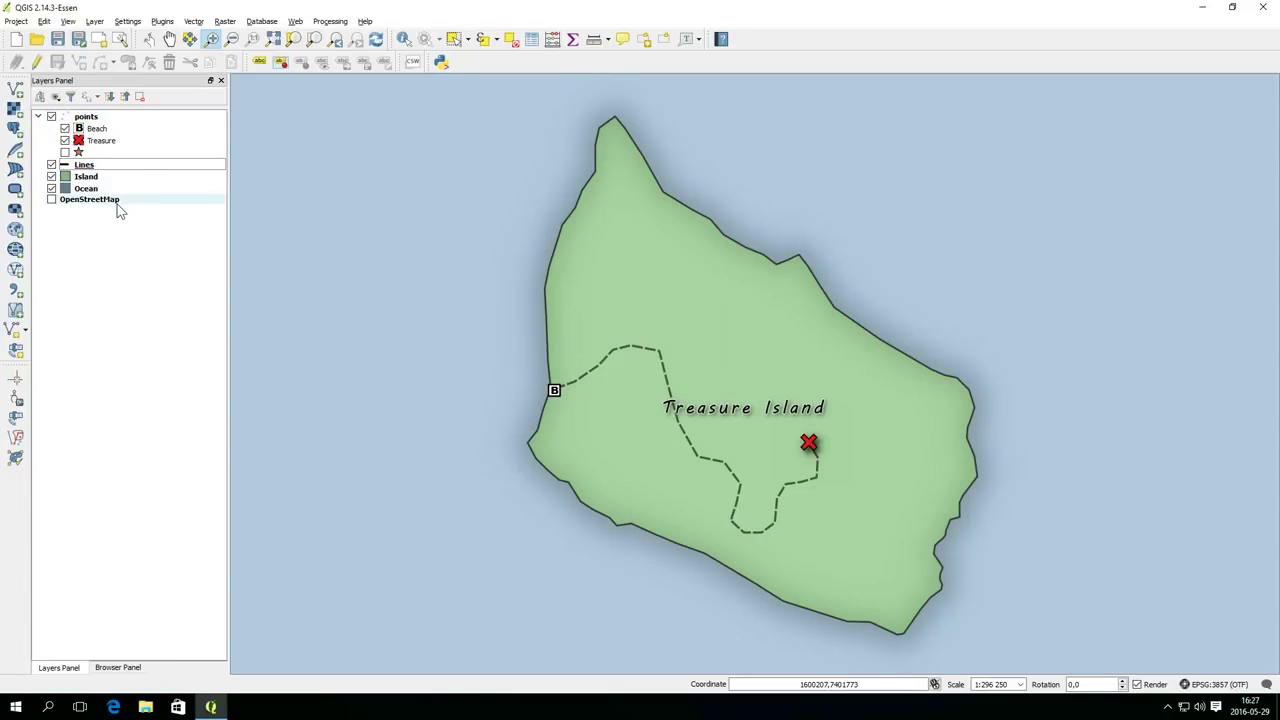
click(57, 40)
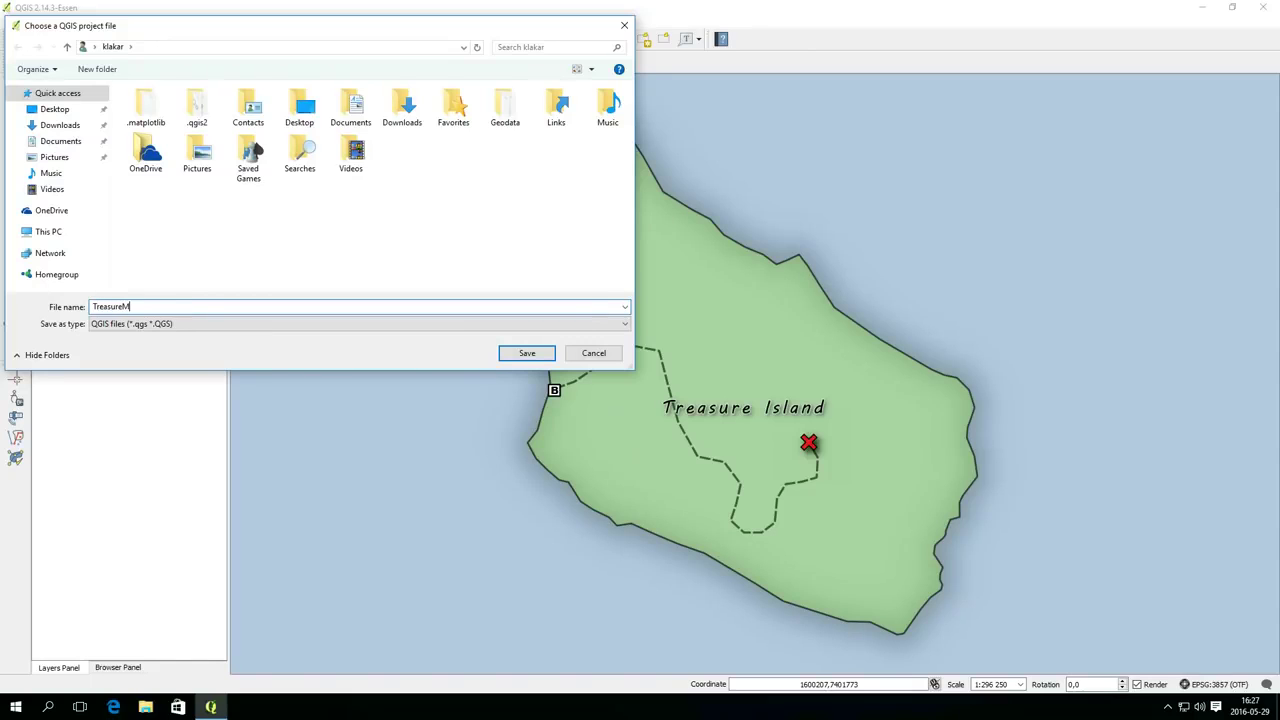
key(Return)
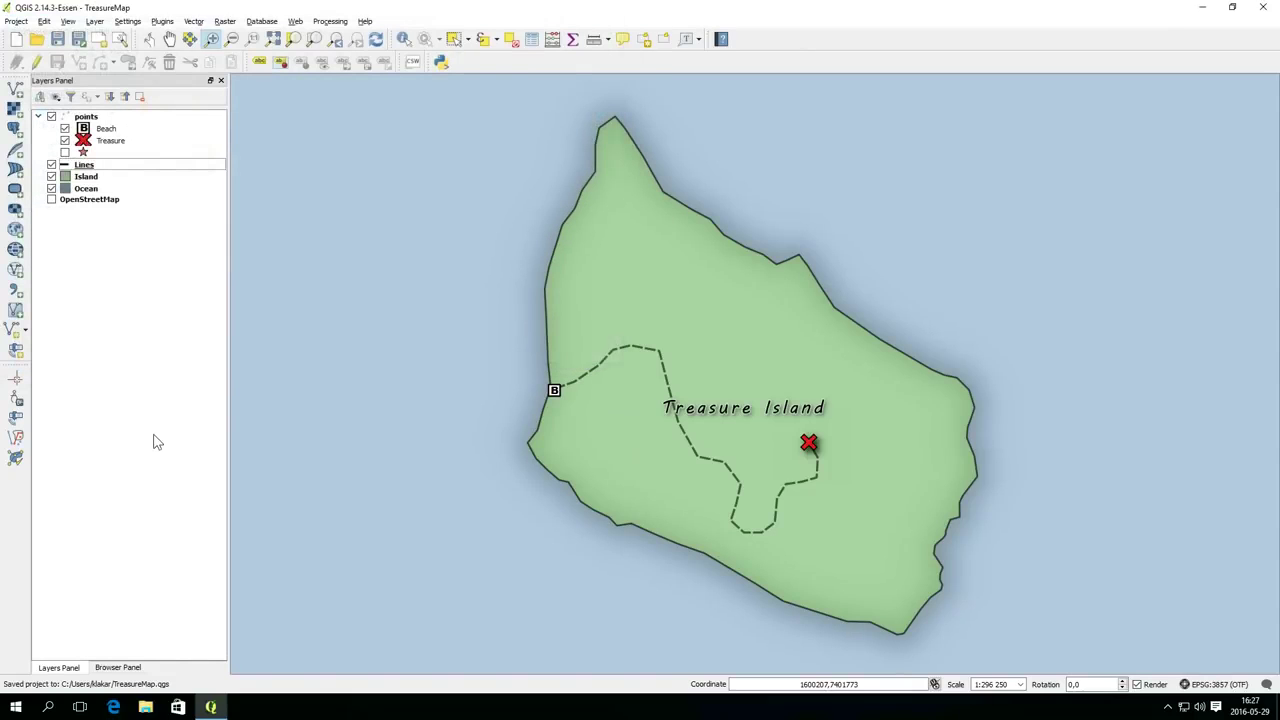
Close QGIS, relaunch it from the Start menu and start a new empty project
click(1258, 7)
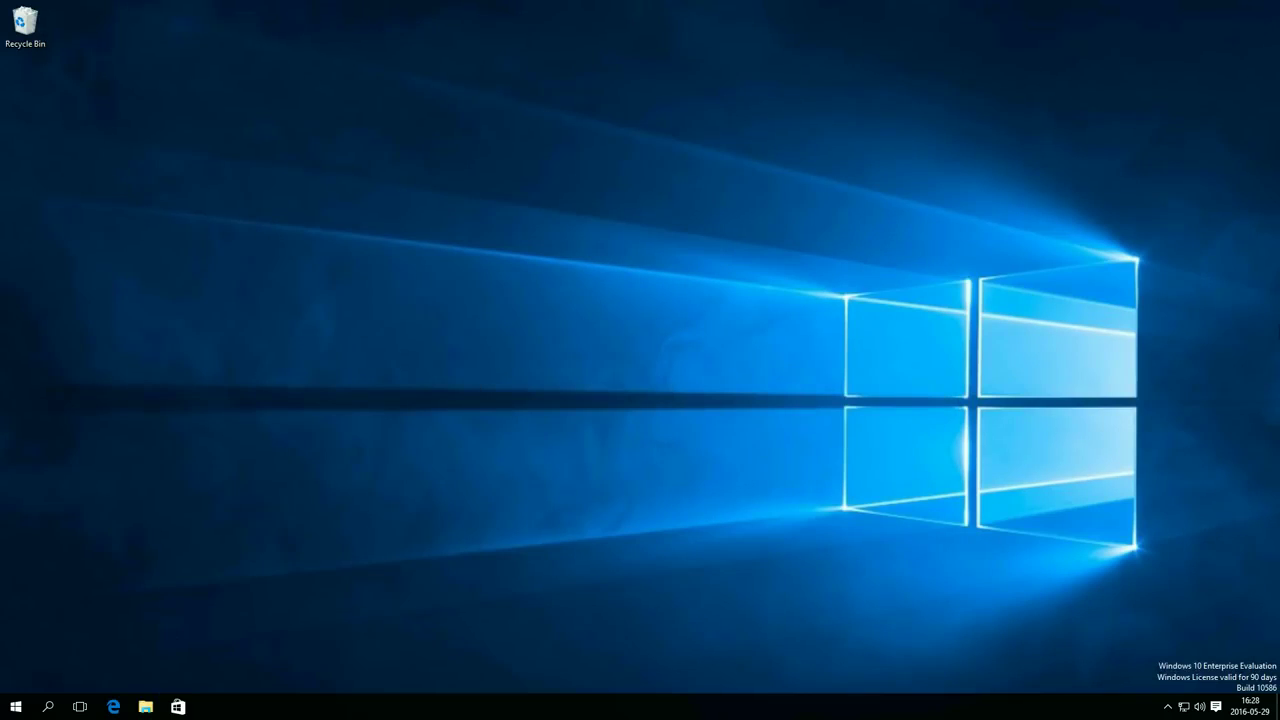
click(15, 706)
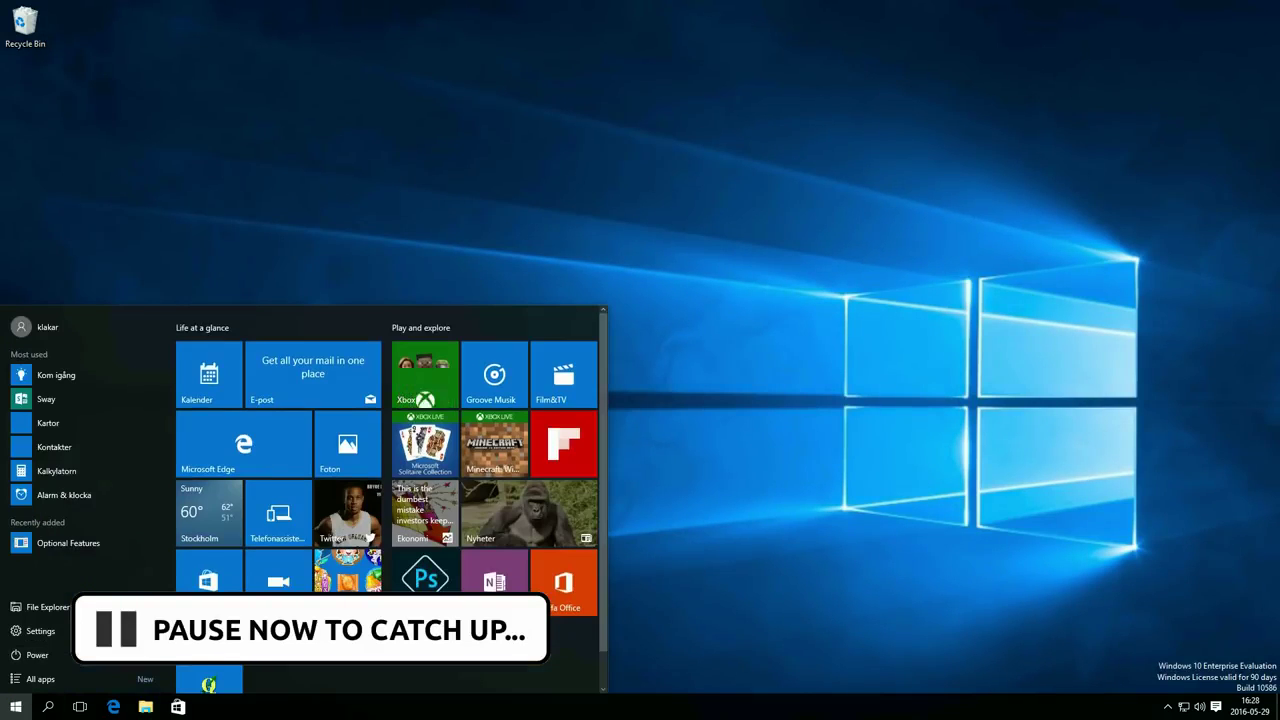
click(216, 672)
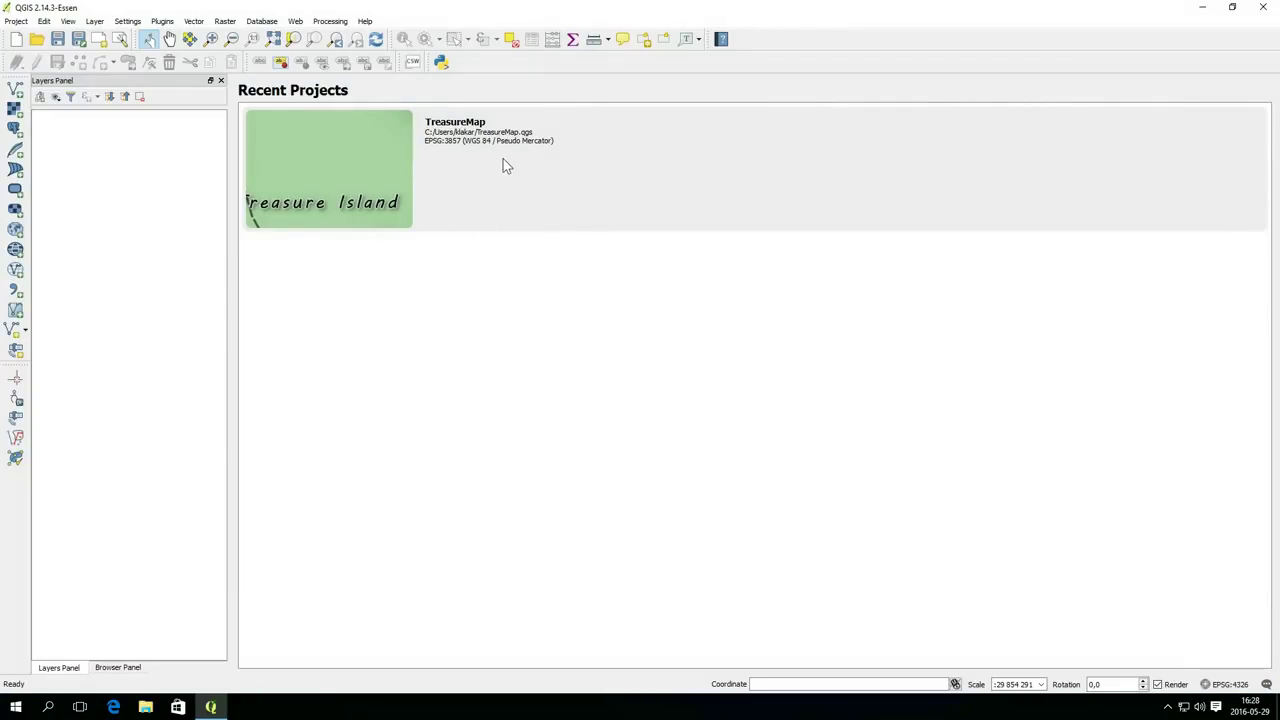
click(17, 42)
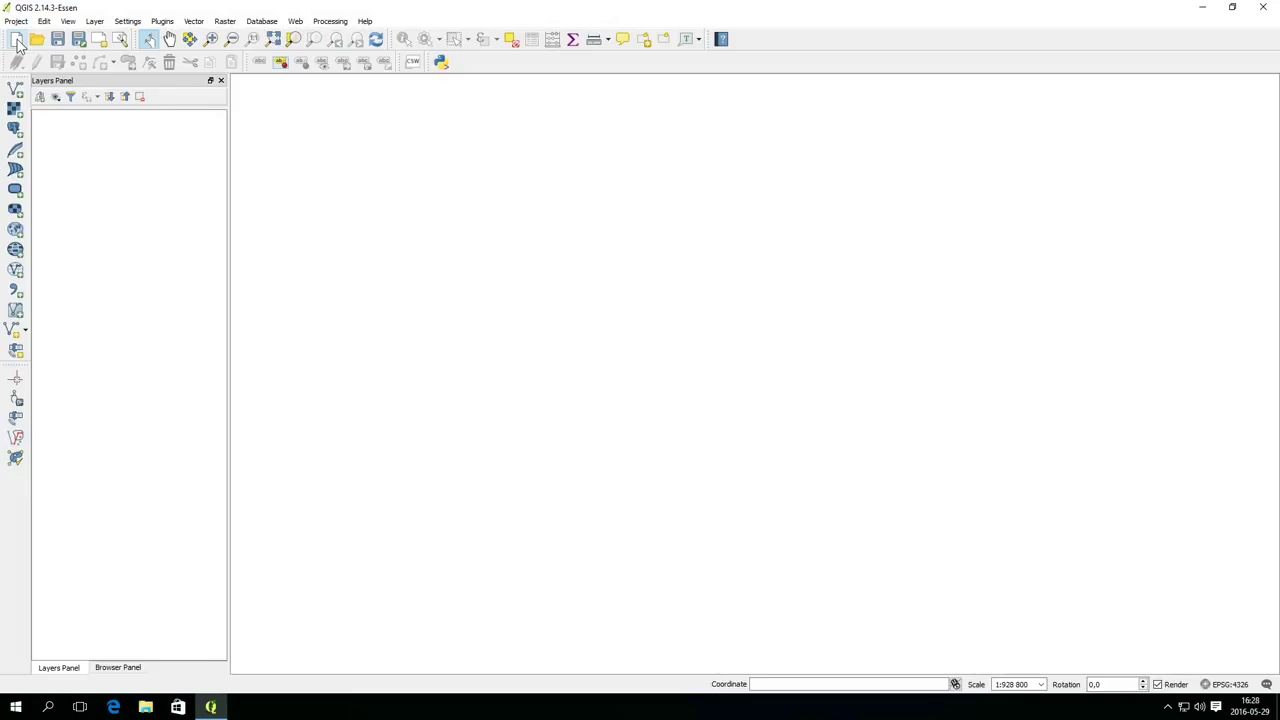
Choose Island.shp, Lines.shp and points.shp from Geodata as the vector dataset, filtered to ESRI Shapefiles
click(15, 91)
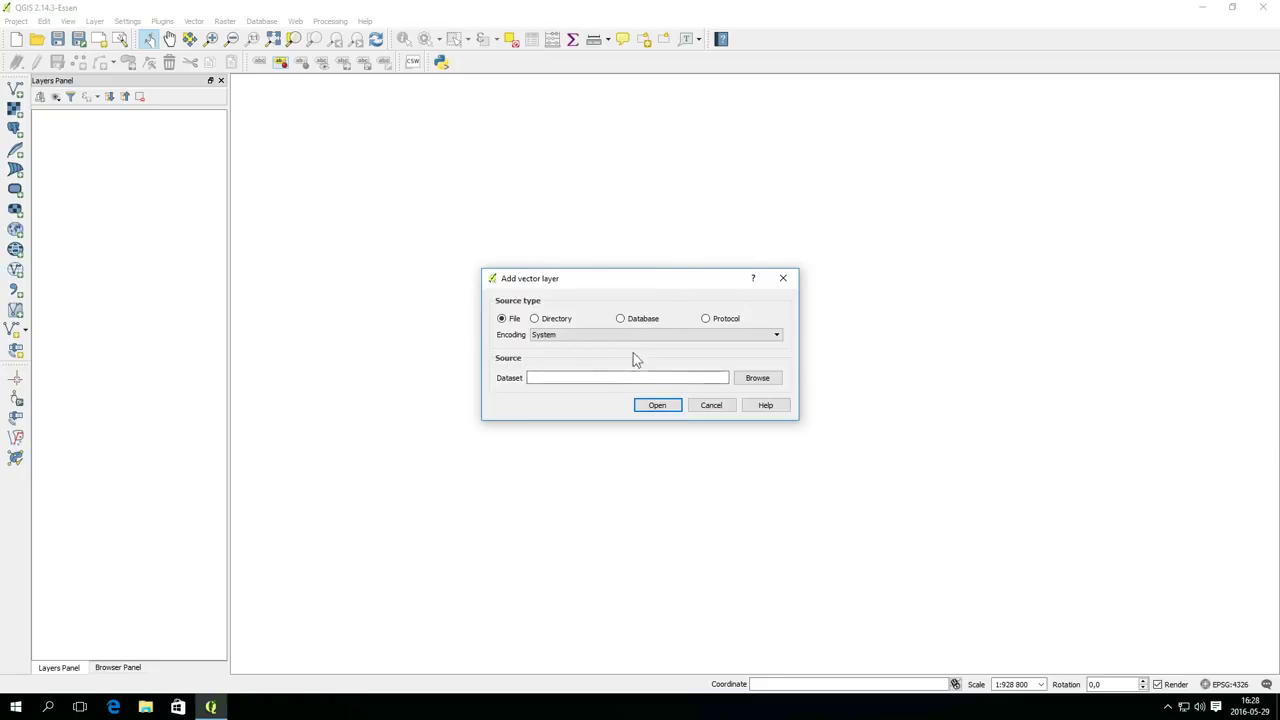
click(762, 384)
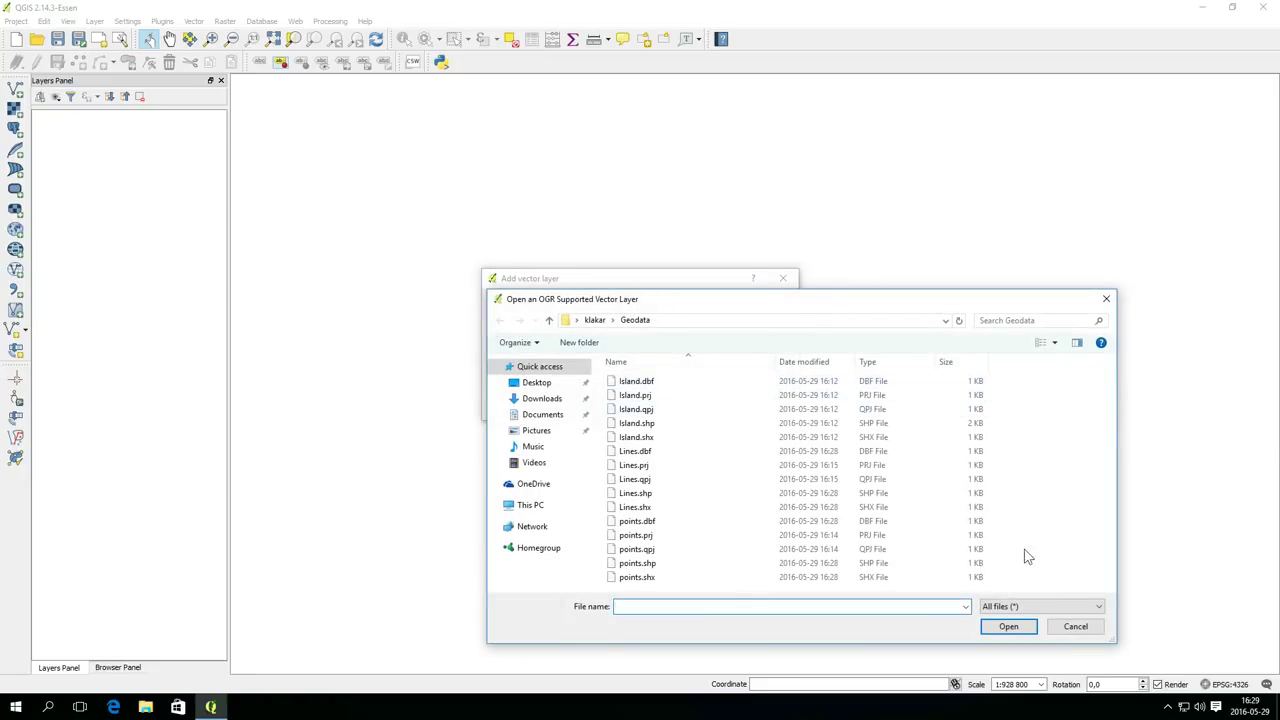
click(1027, 614)
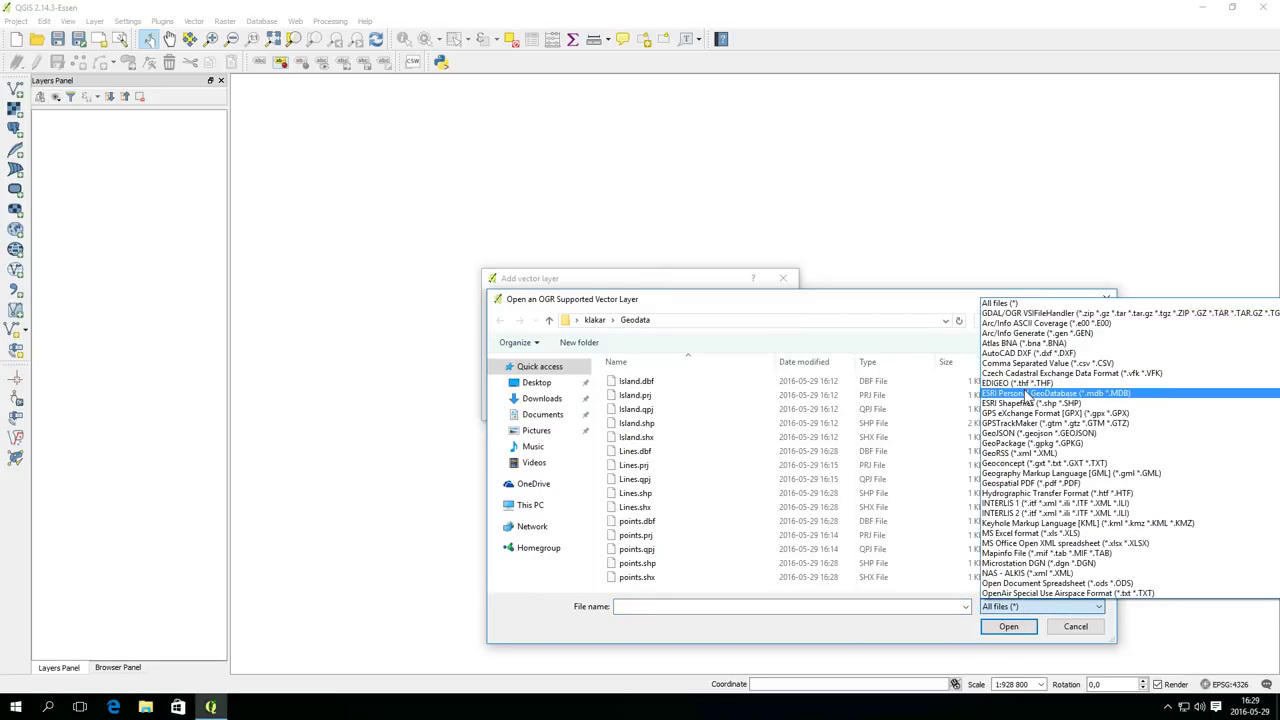
click(1030, 403)
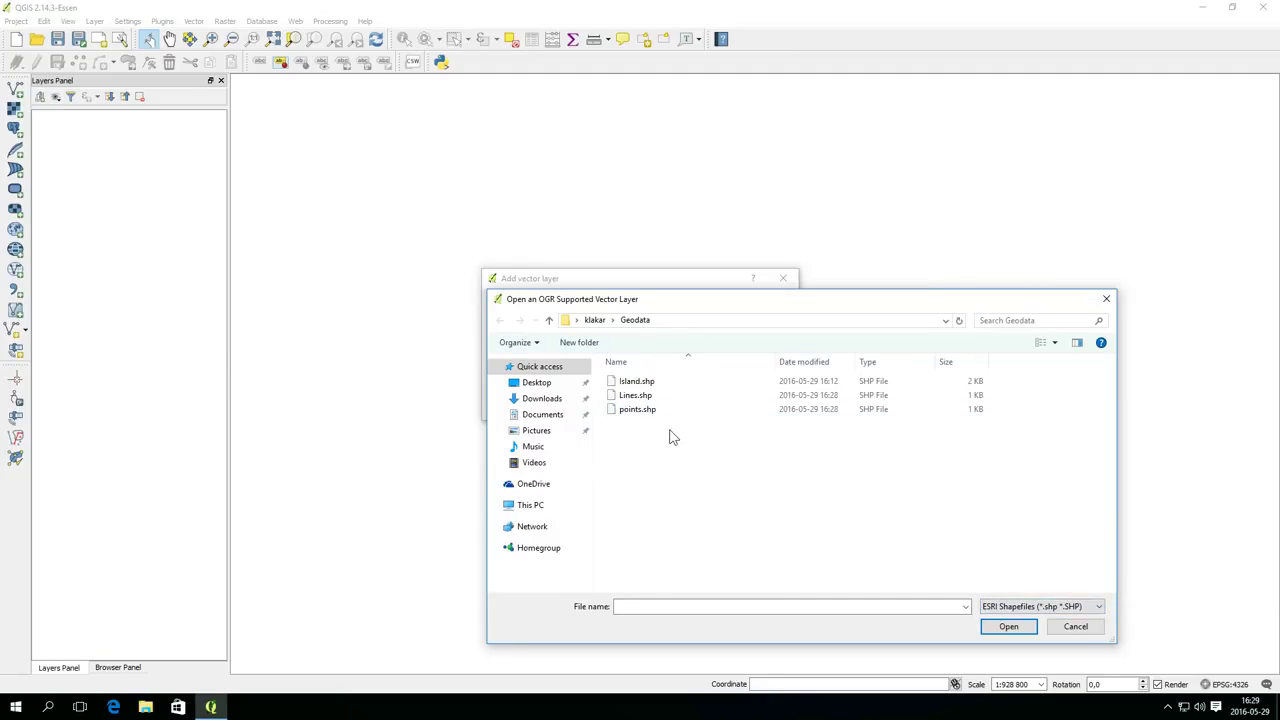
click(640, 384)
shift+click(637, 409)
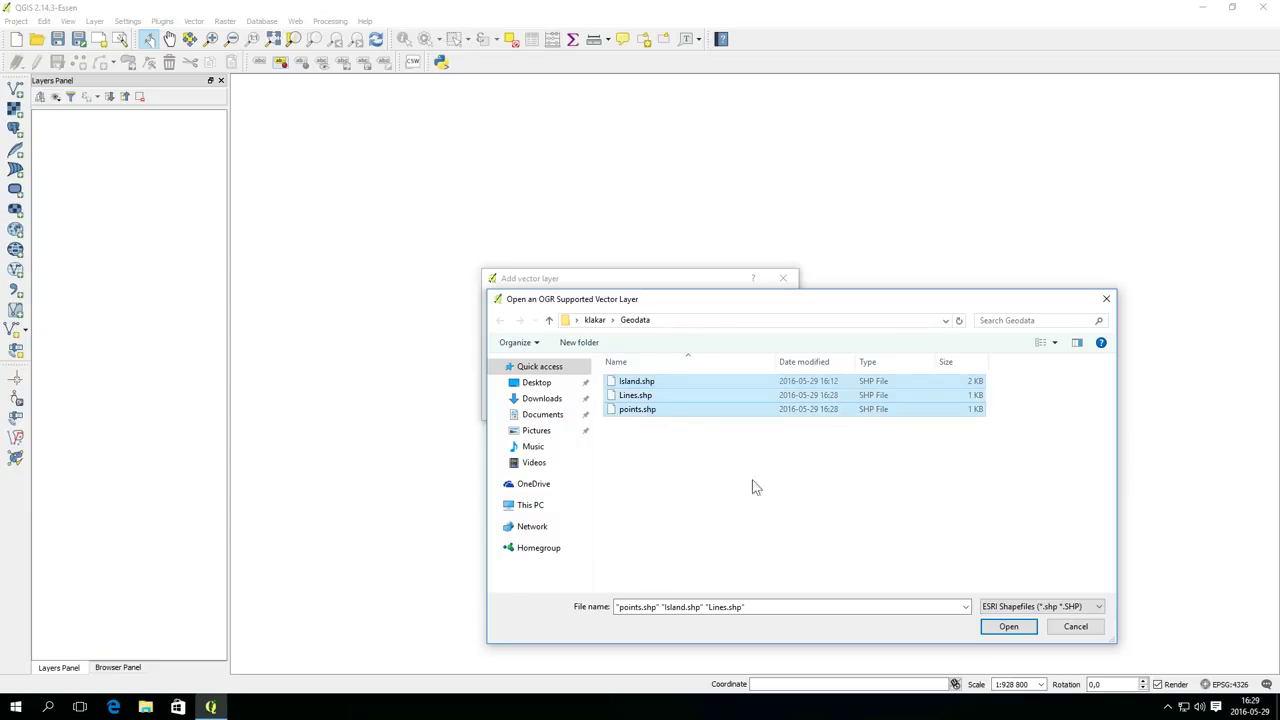
click(1008, 627)
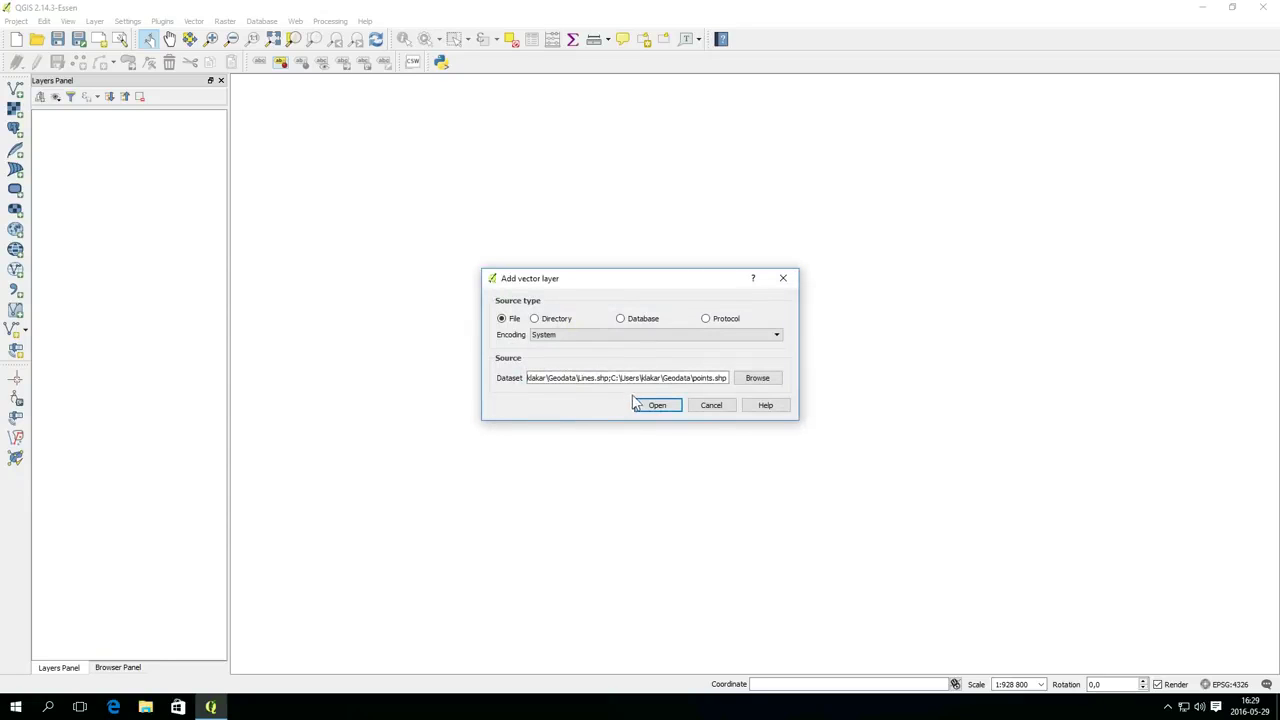
Load the three shapefiles with Island beneath, then reopen TreasureMap, discarding the scratch project
click(655, 405)
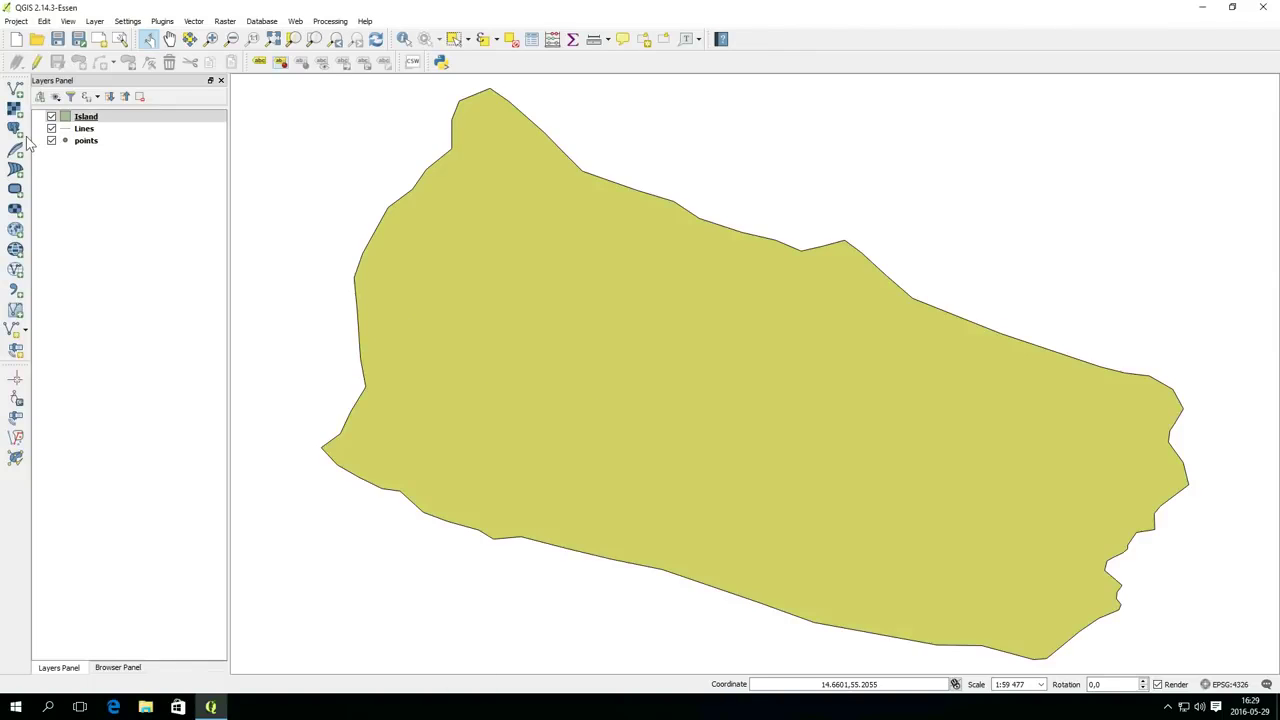
mouse_move(85, 117)
mouse_down()
mouse_move(85, 150)
mouse_move(85, 121)
mouse_move(87, 136)
mouse_up()
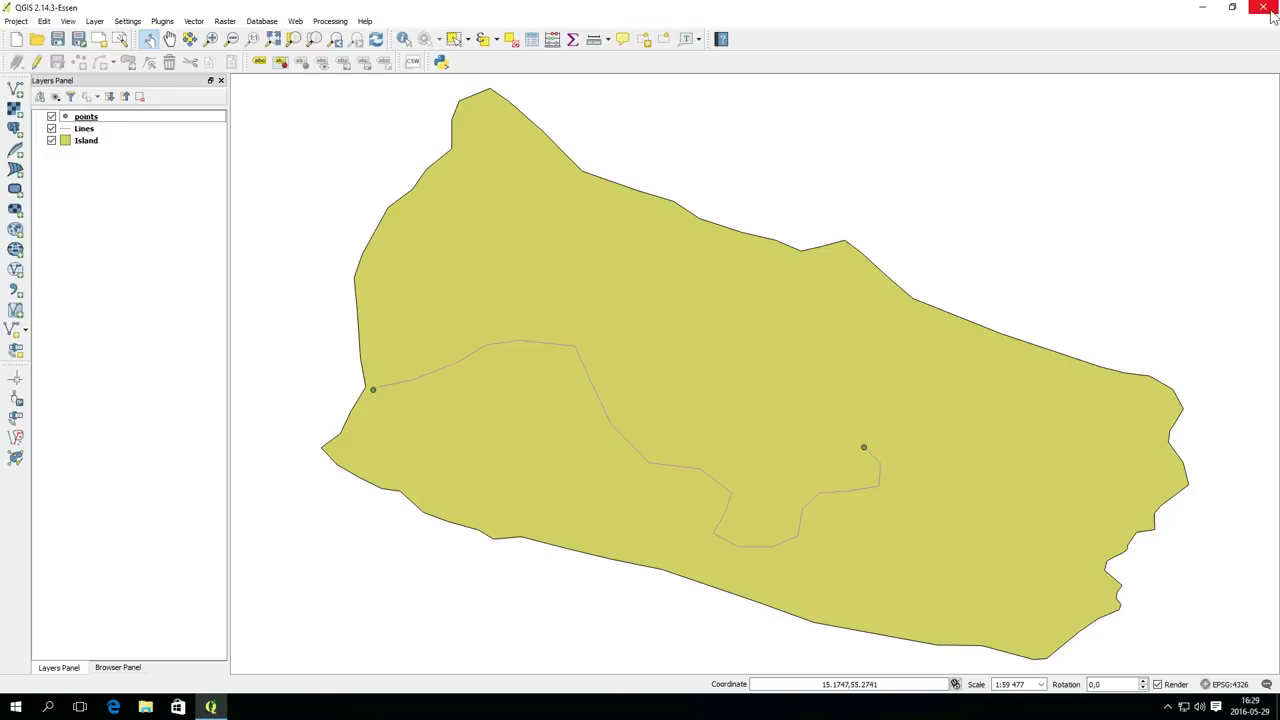
click(20, 22)
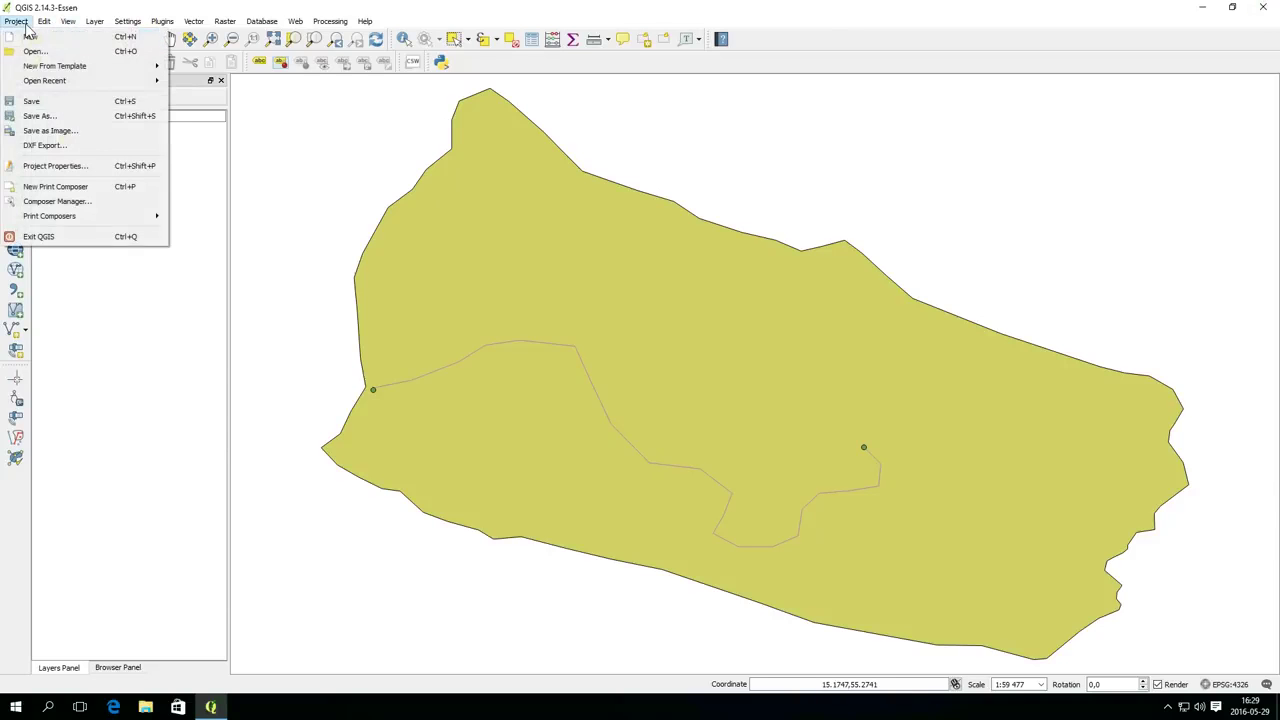
mouse_move(50, 81)
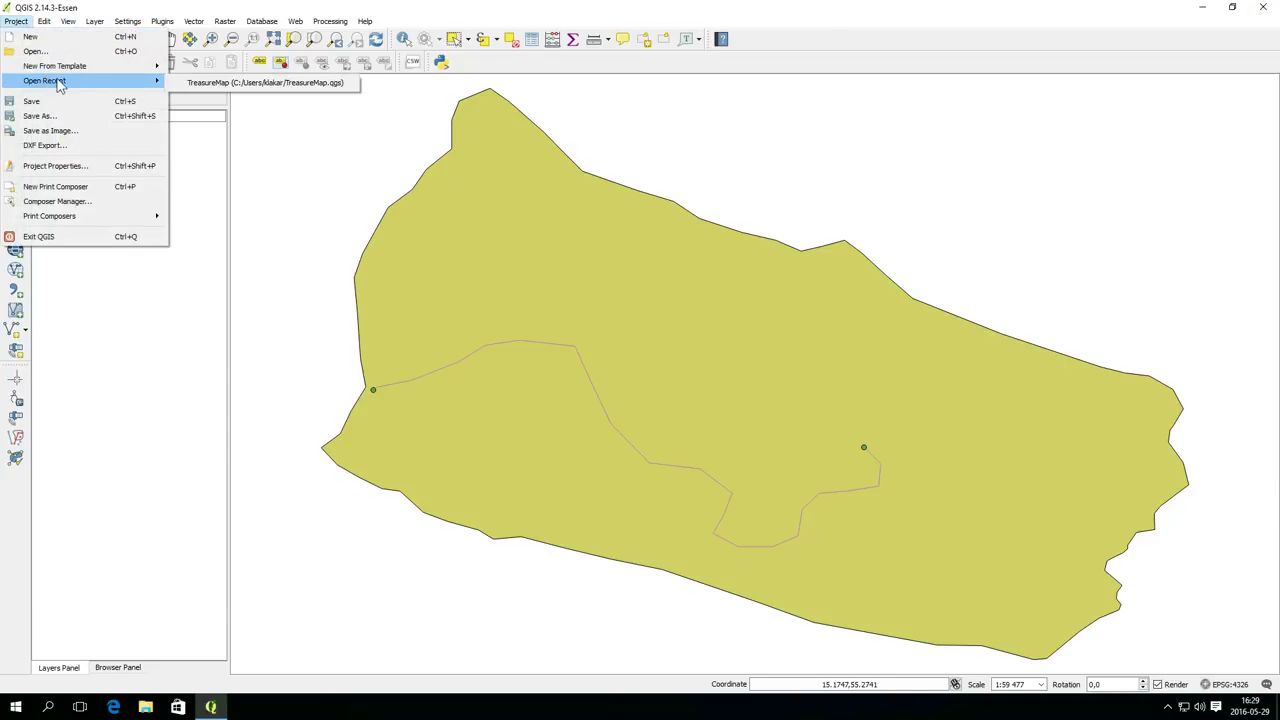
click(287, 83)
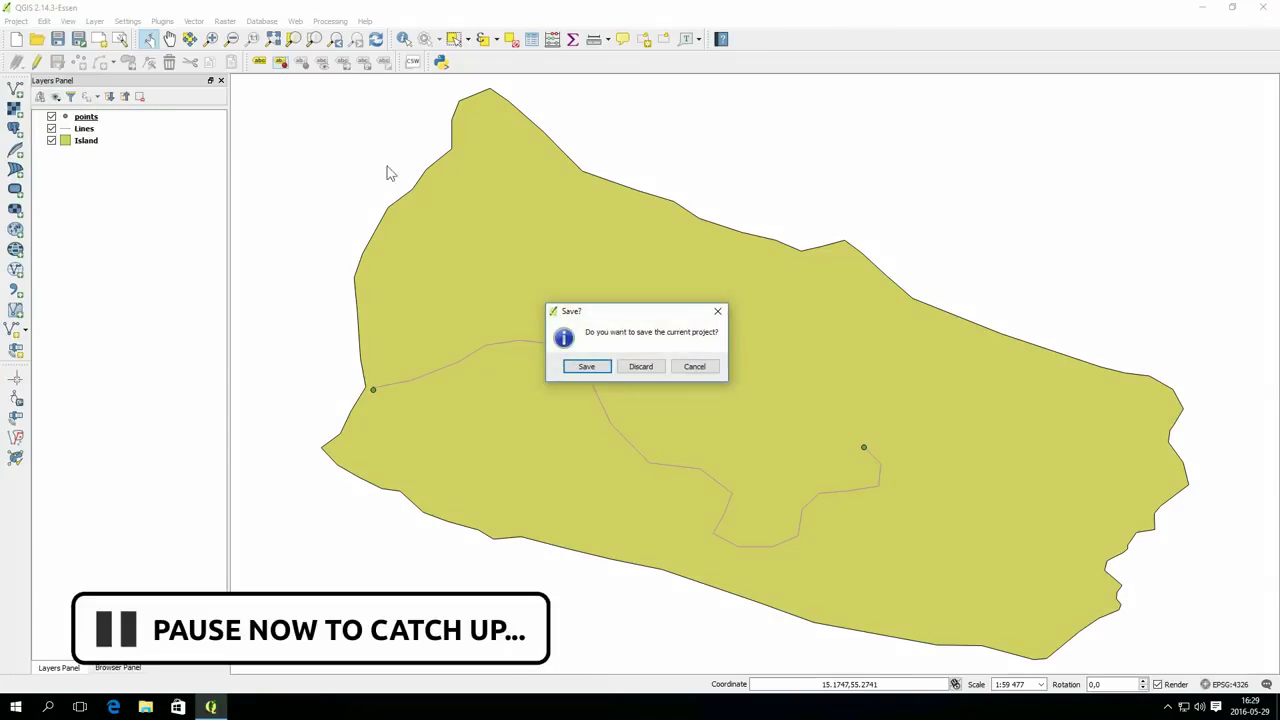
click(648, 370)
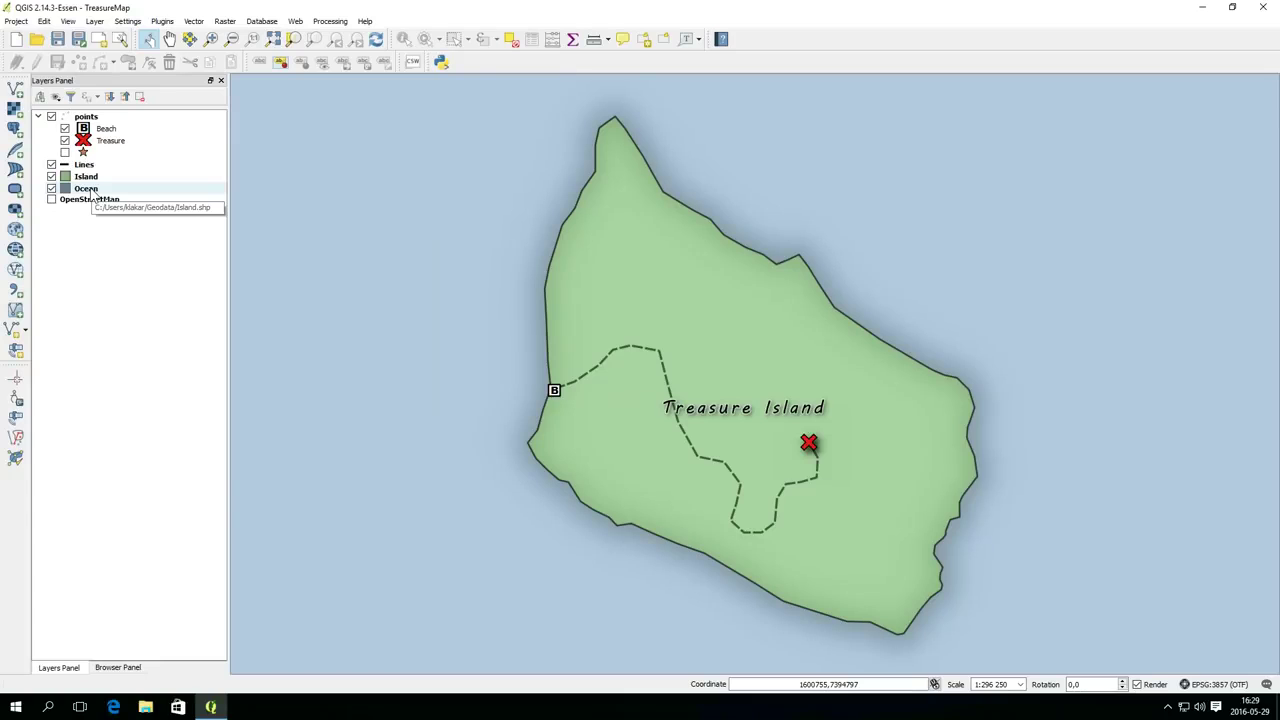
Save the Ocean layer's style as a QGIS layer style file named 'ocean' in Geodata
click(90, 192)
double_click(90, 196)
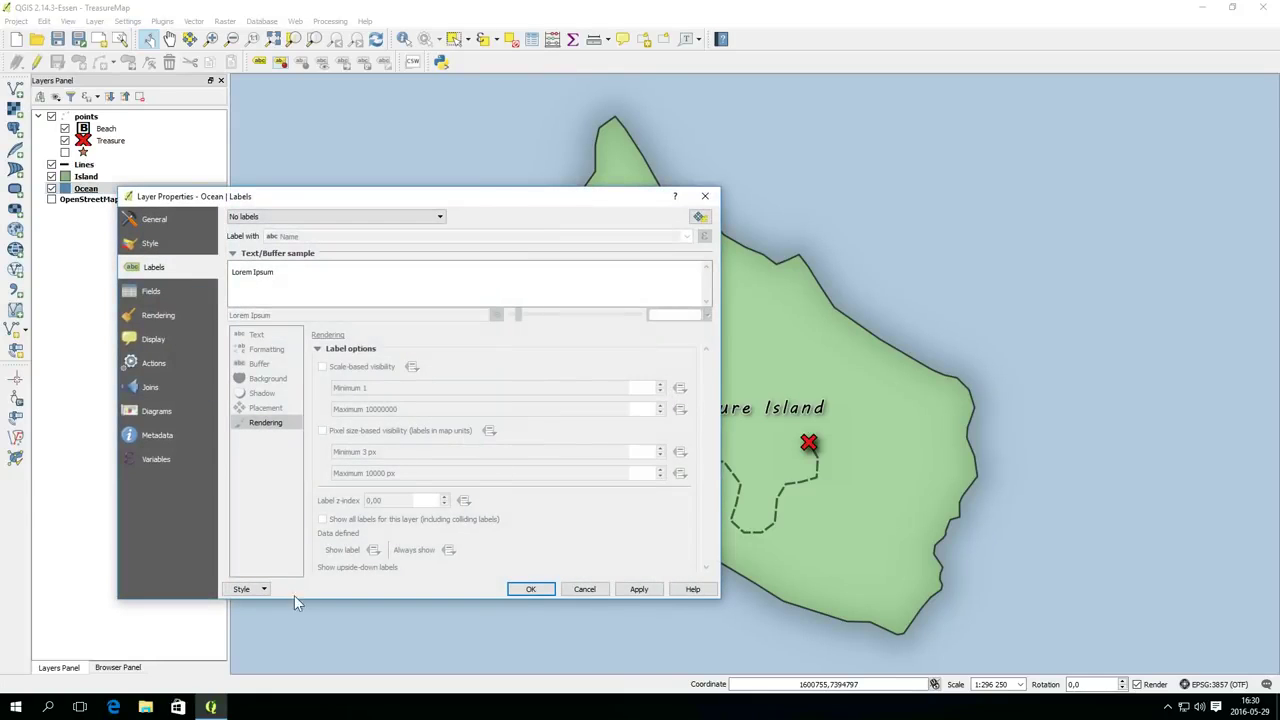
click(264, 589)
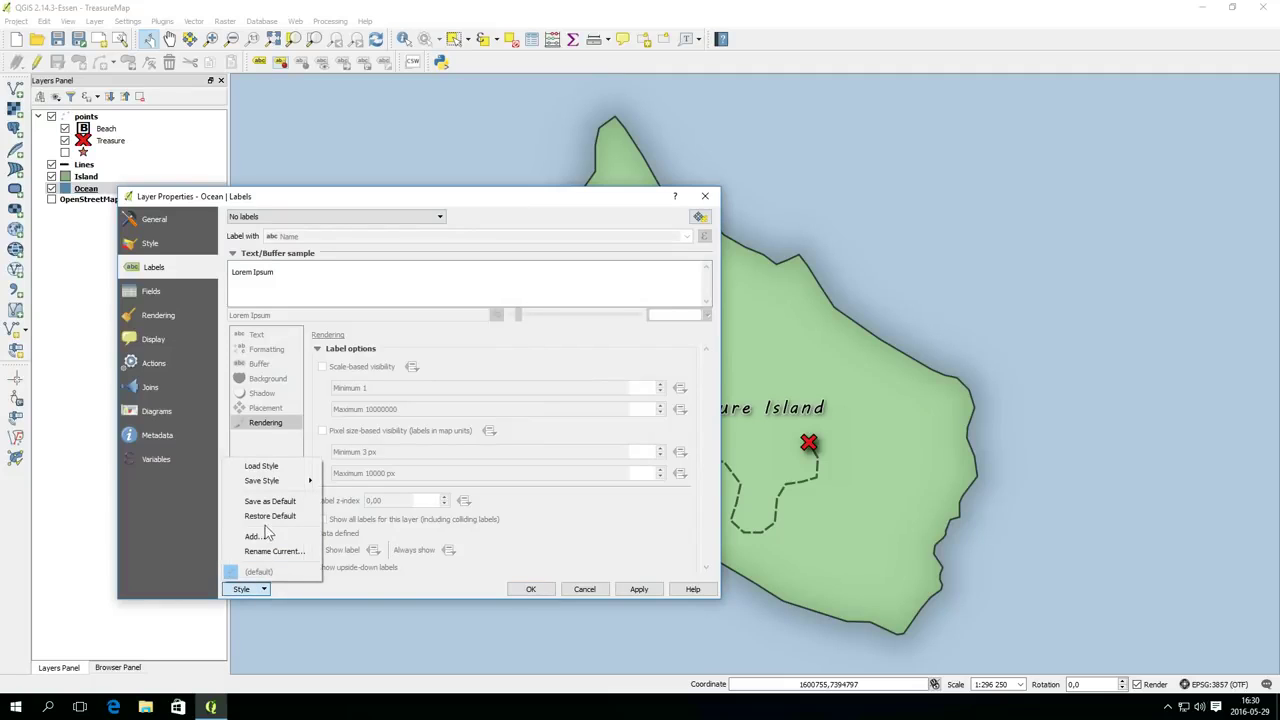
mouse_move(278, 481)
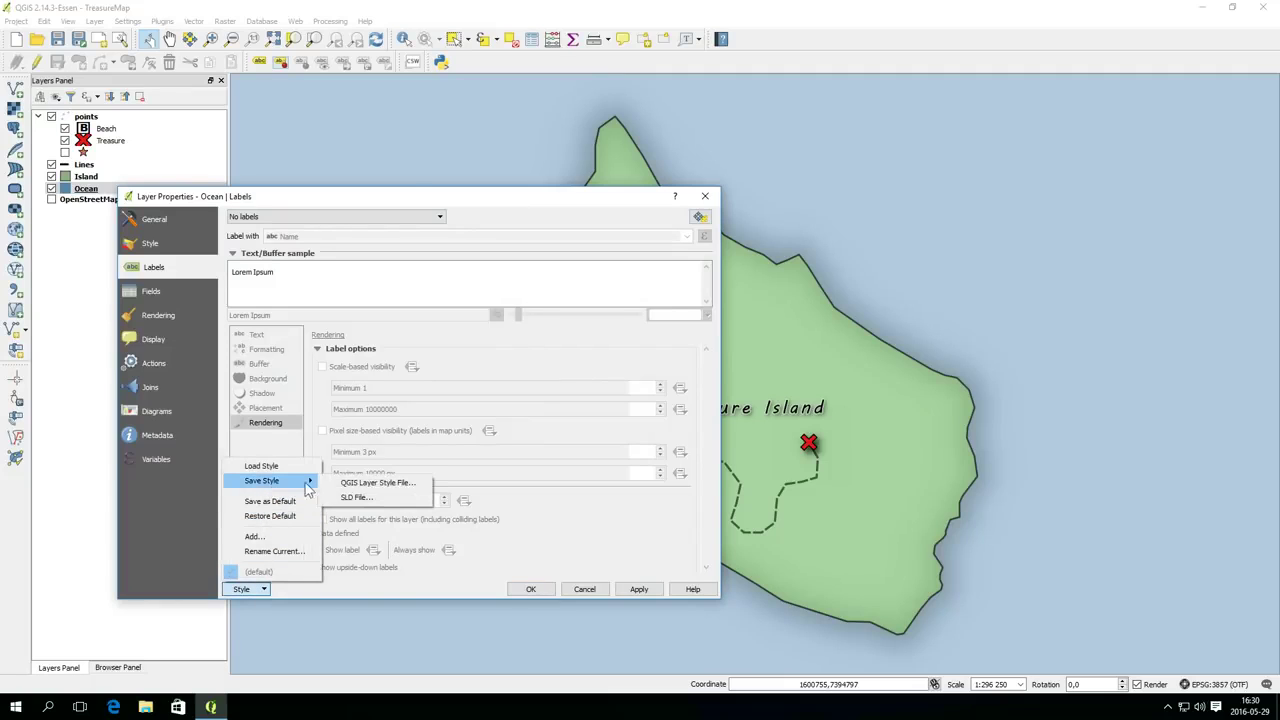
click(360, 483)
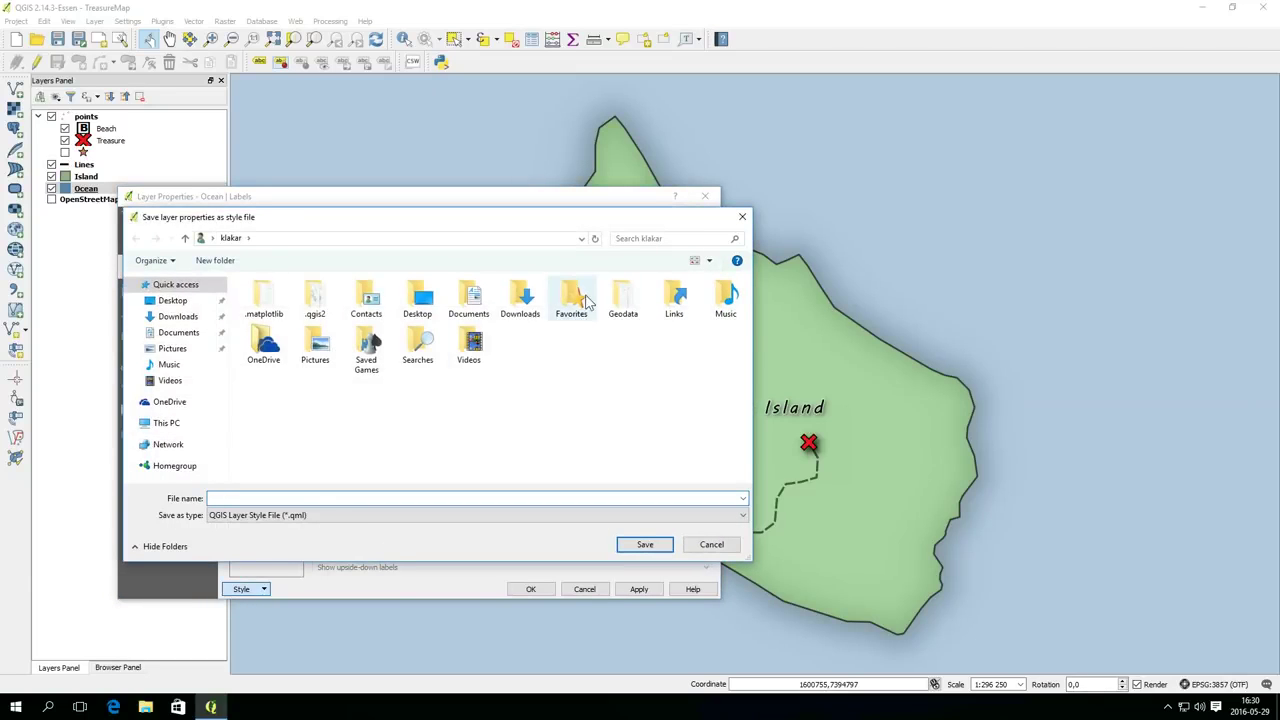
double_click(622, 300)
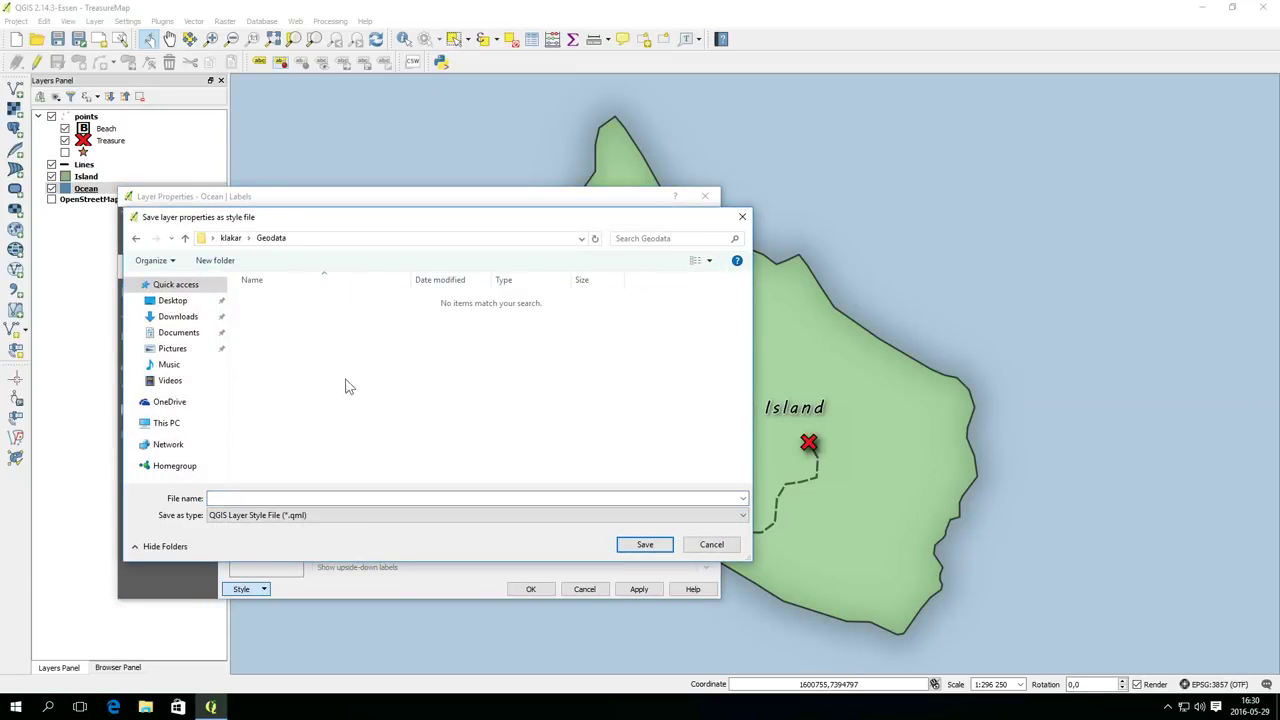
click(323, 498)
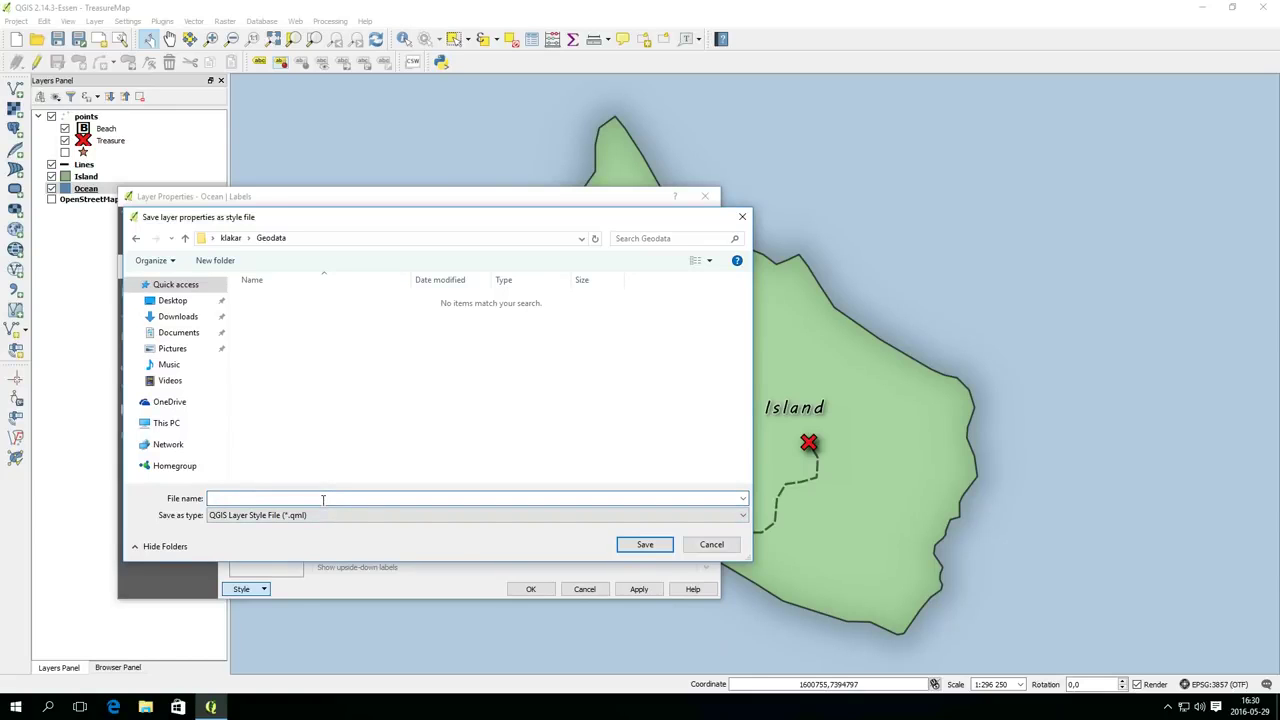
text(ocea)
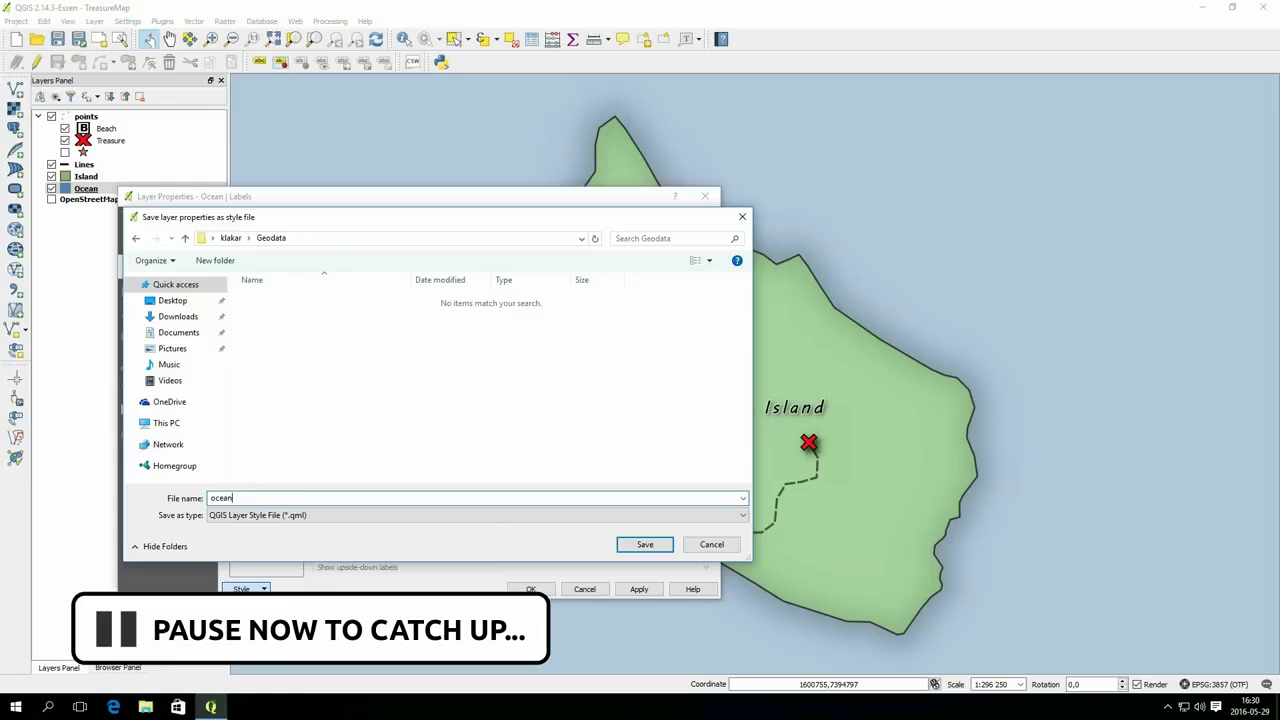
text(n)
key(Return)
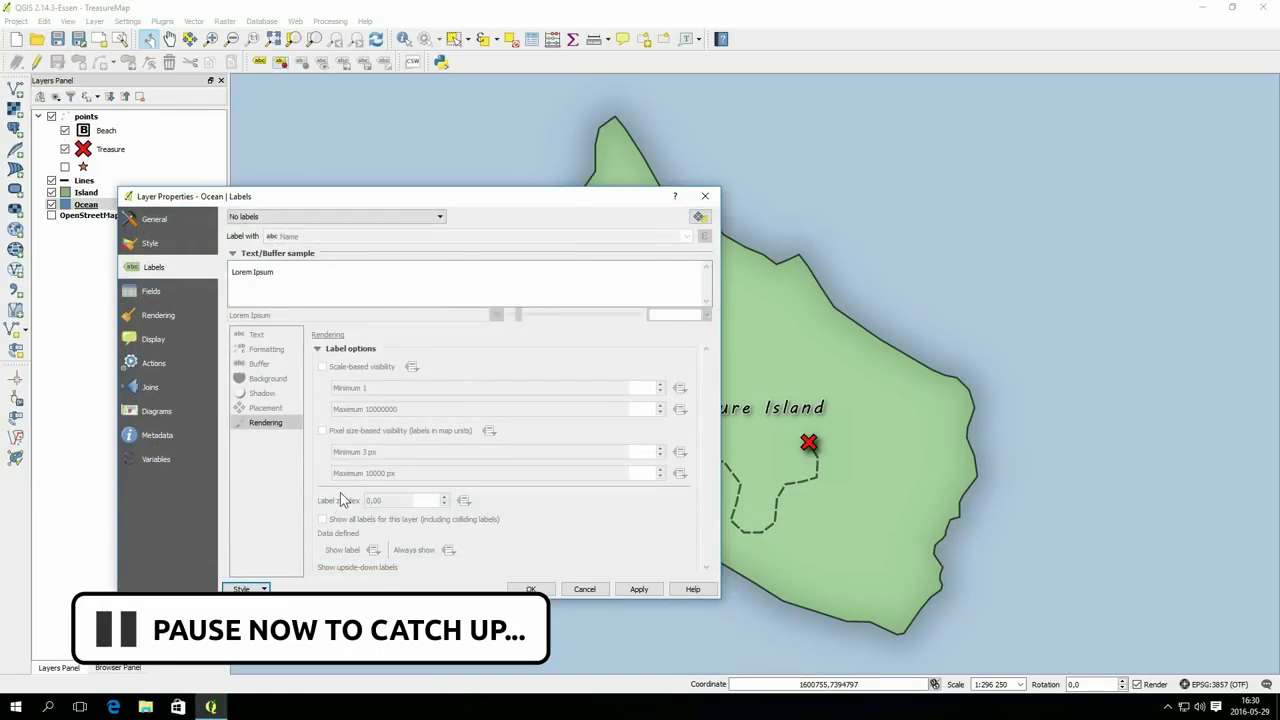
Close the Ocean properties and save the Island layer's style as its default
click(590, 589)
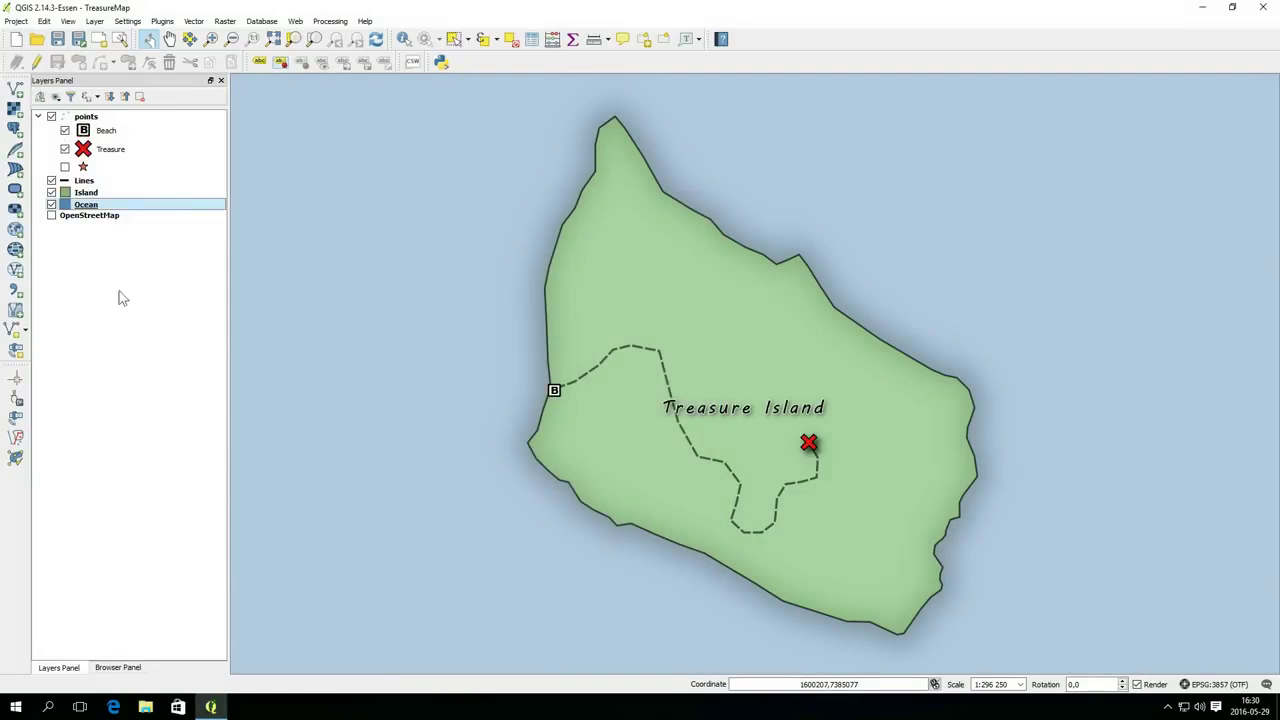
click(91, 196)
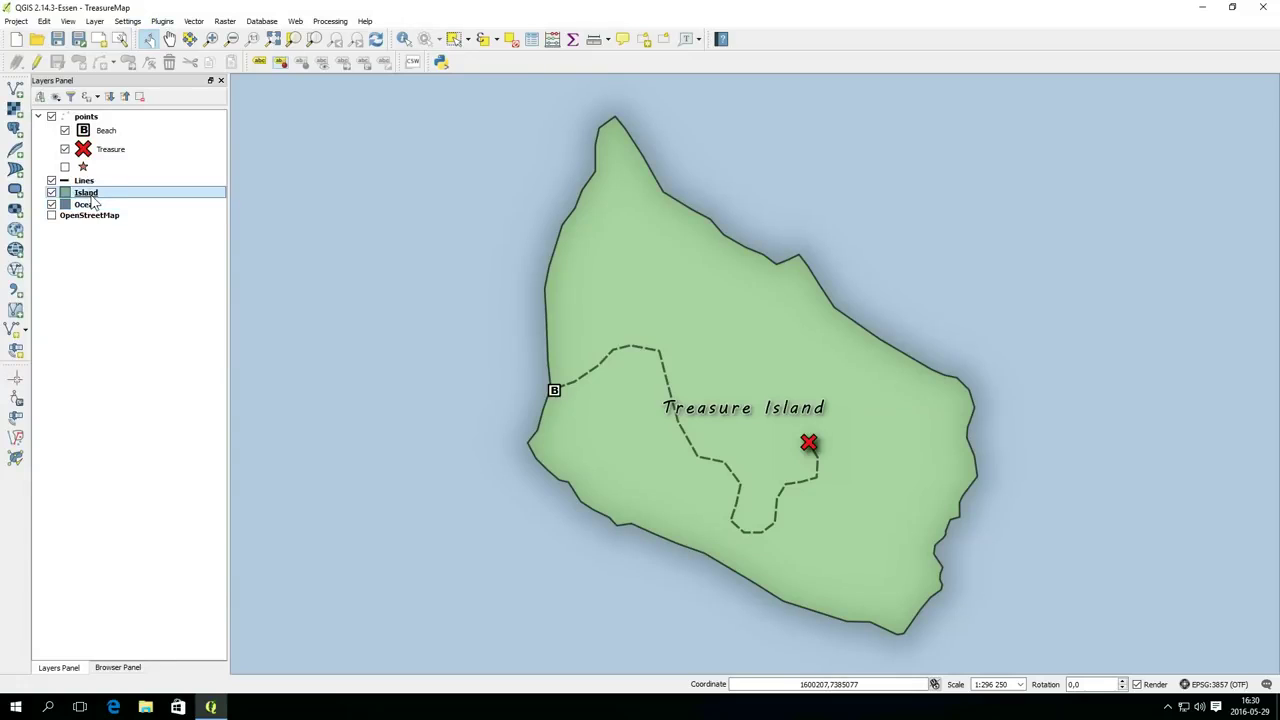
double_click(91, 196)
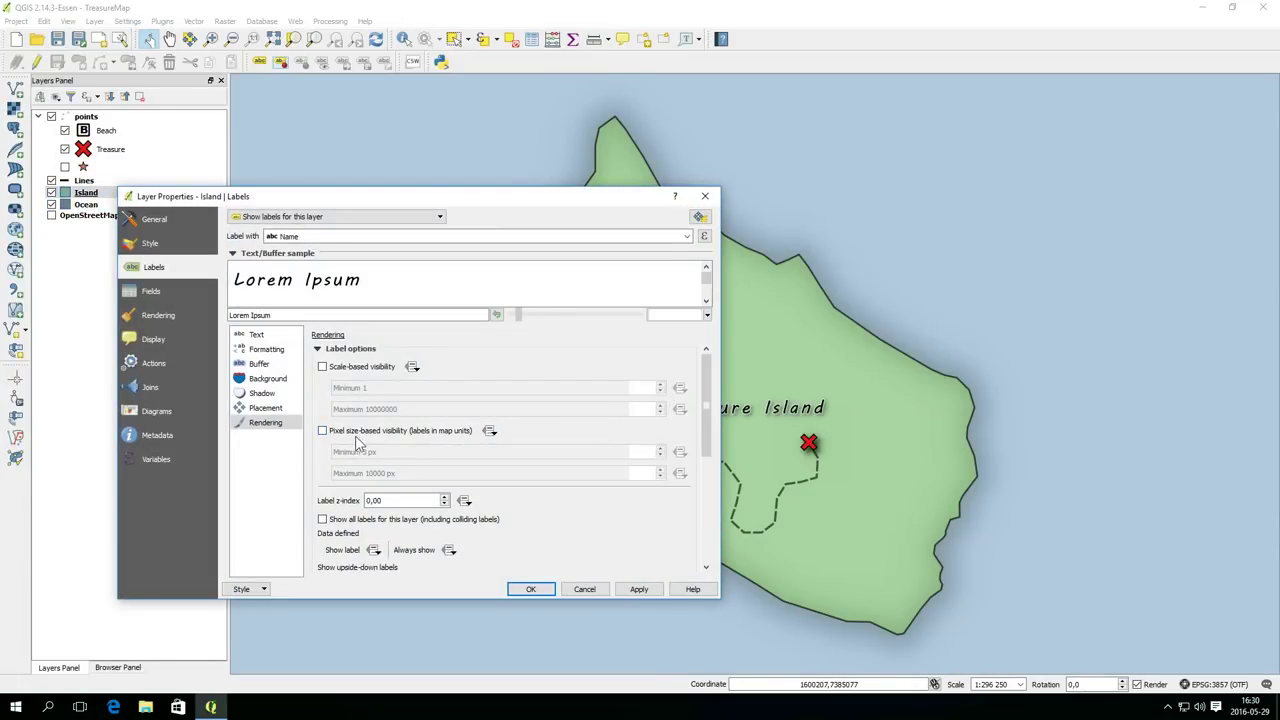
click(258, 589)
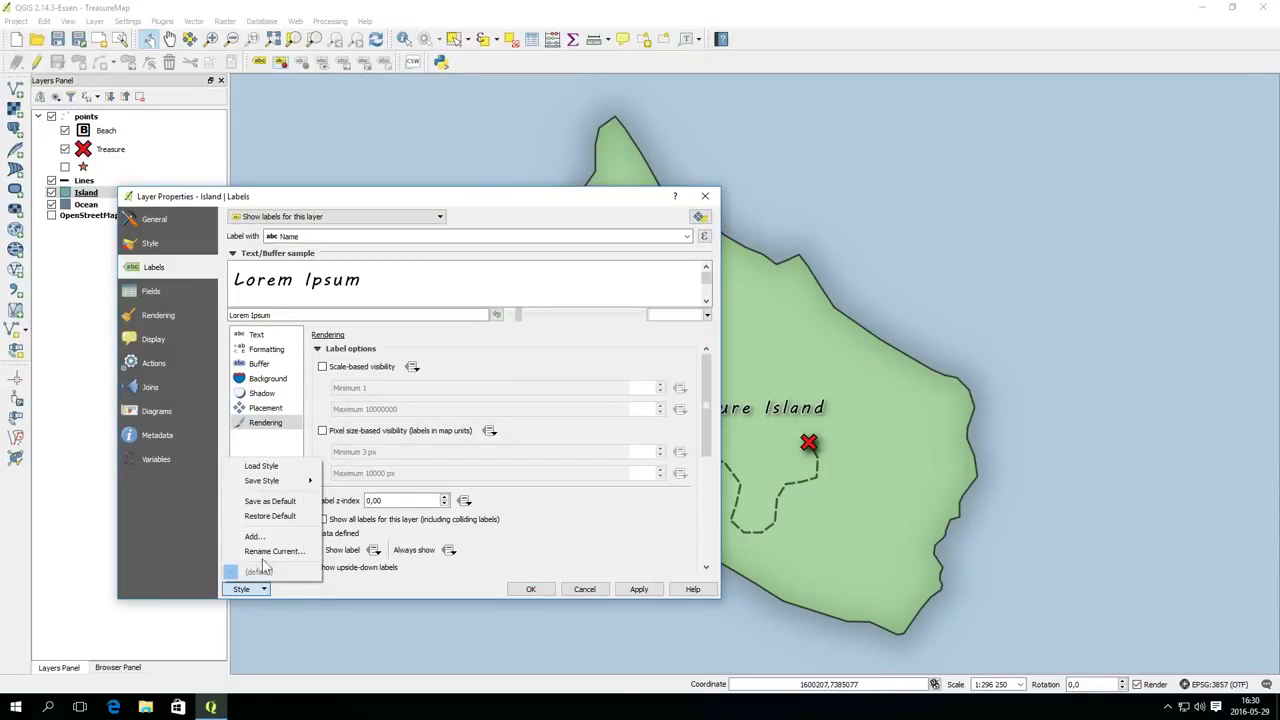
click(271, 503)
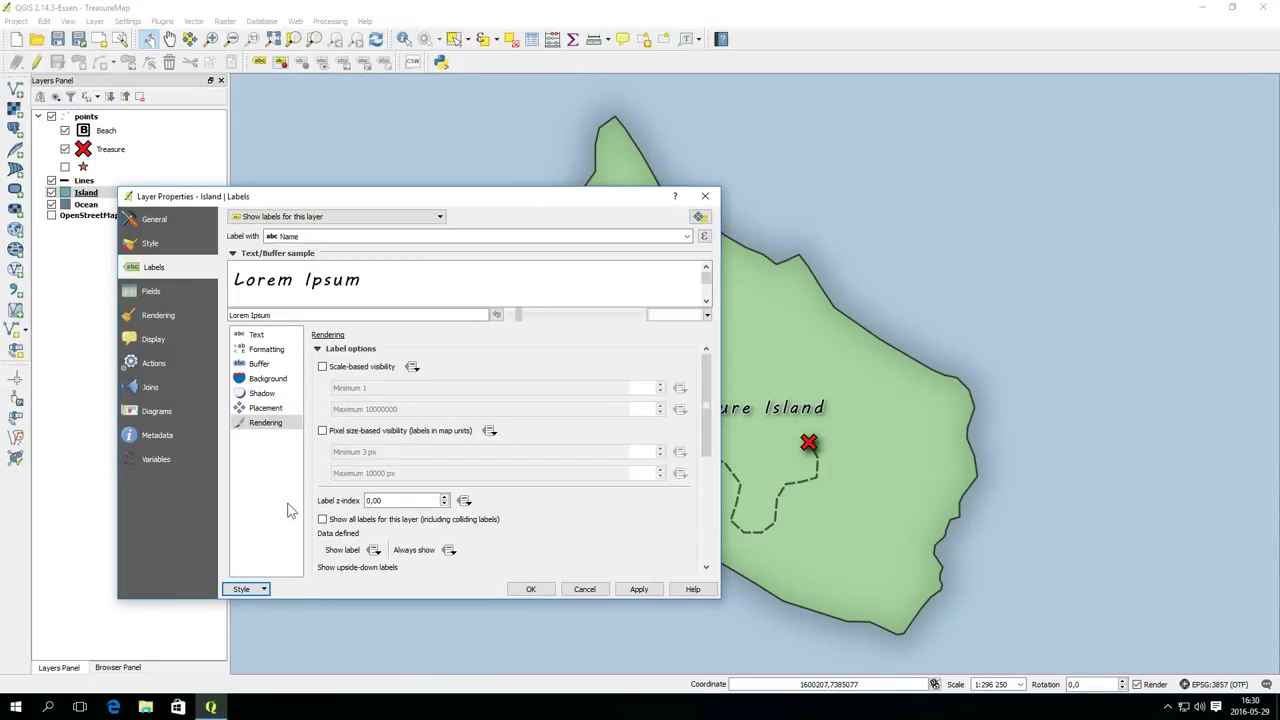
click(598, 592)
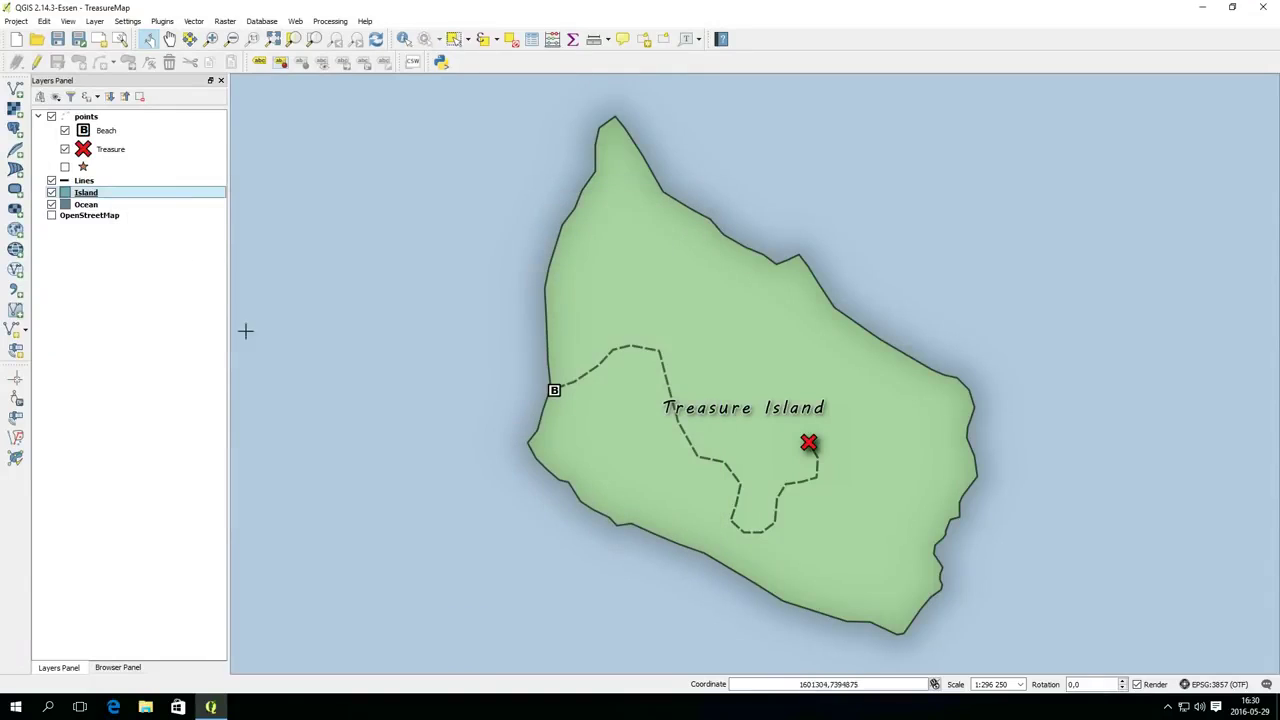
Save the Lines and points layers' styles as their defaults
click(92, 180)
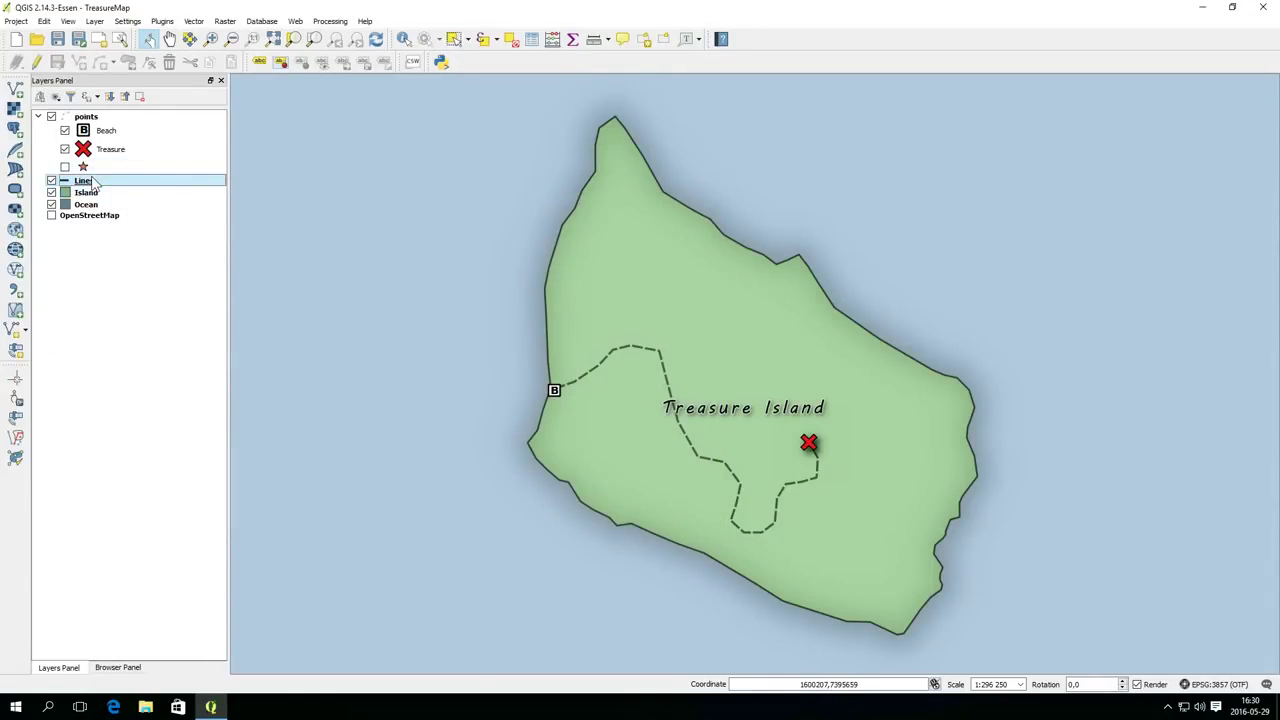
double_click(92, 180)
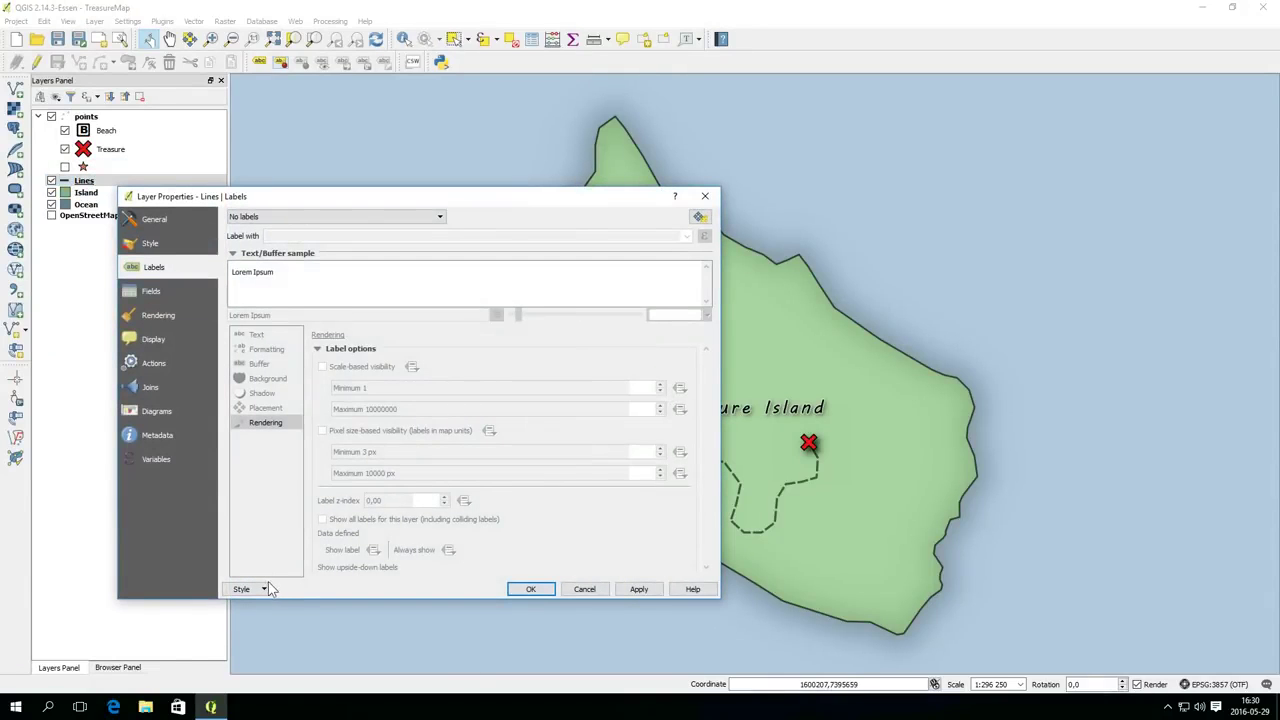
click(266, 589)
click(268, 512)
click(584, 589)
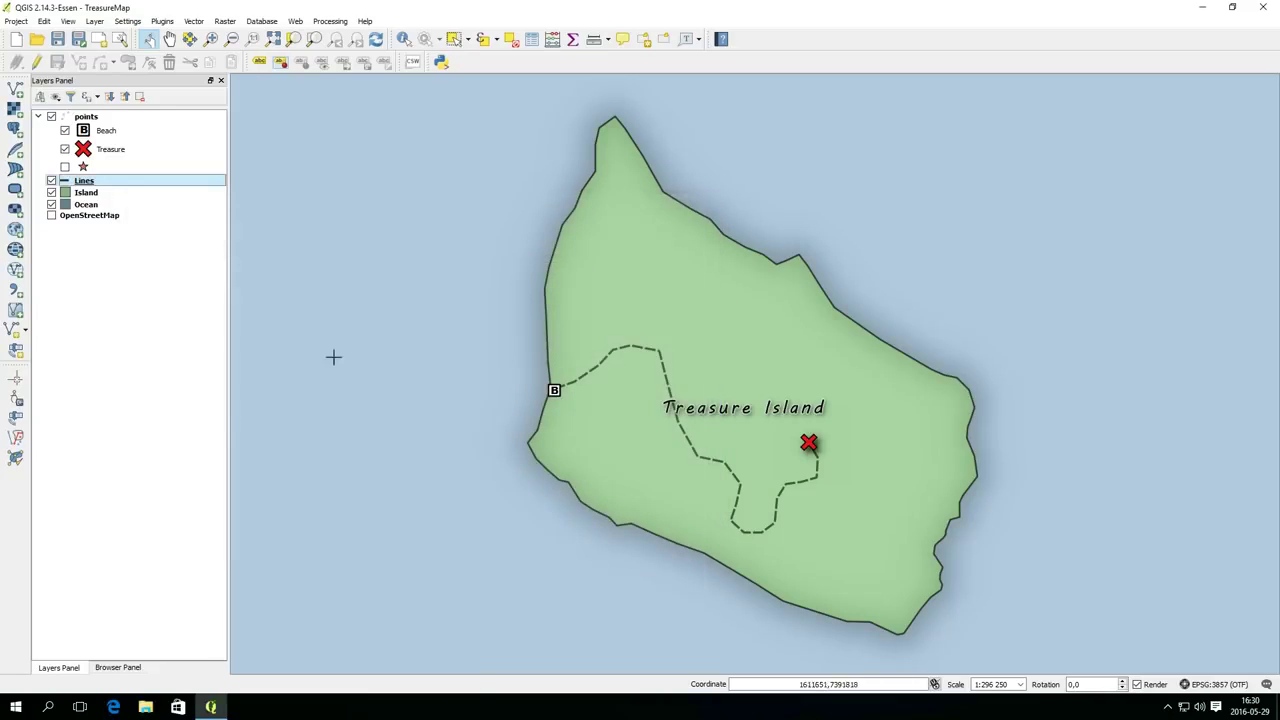
double_click(88, 118)
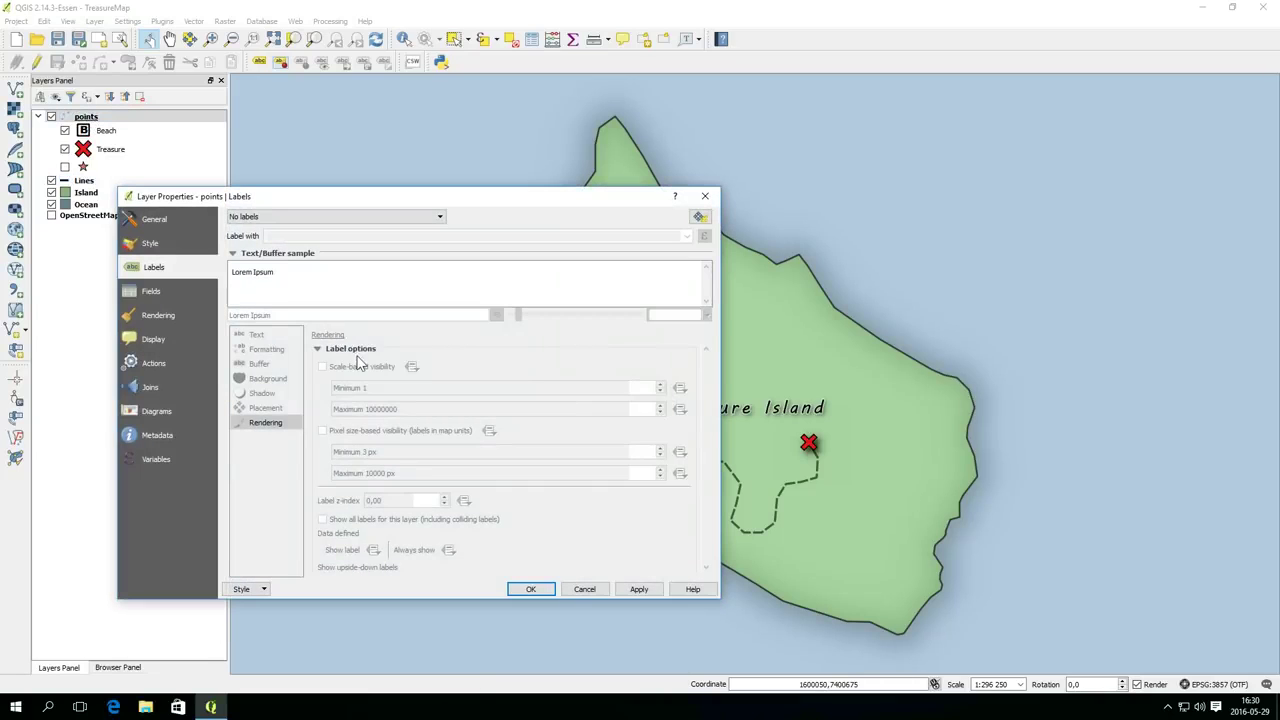
click(264, 589)
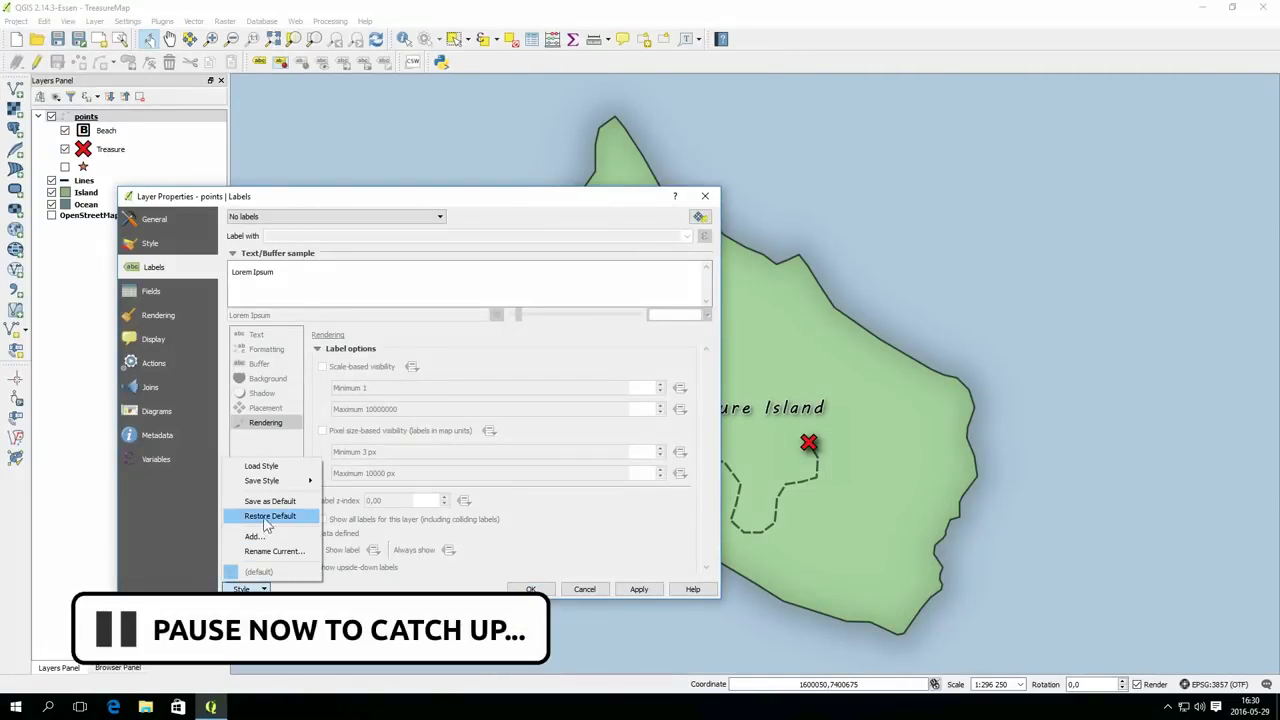
click(268, 501)
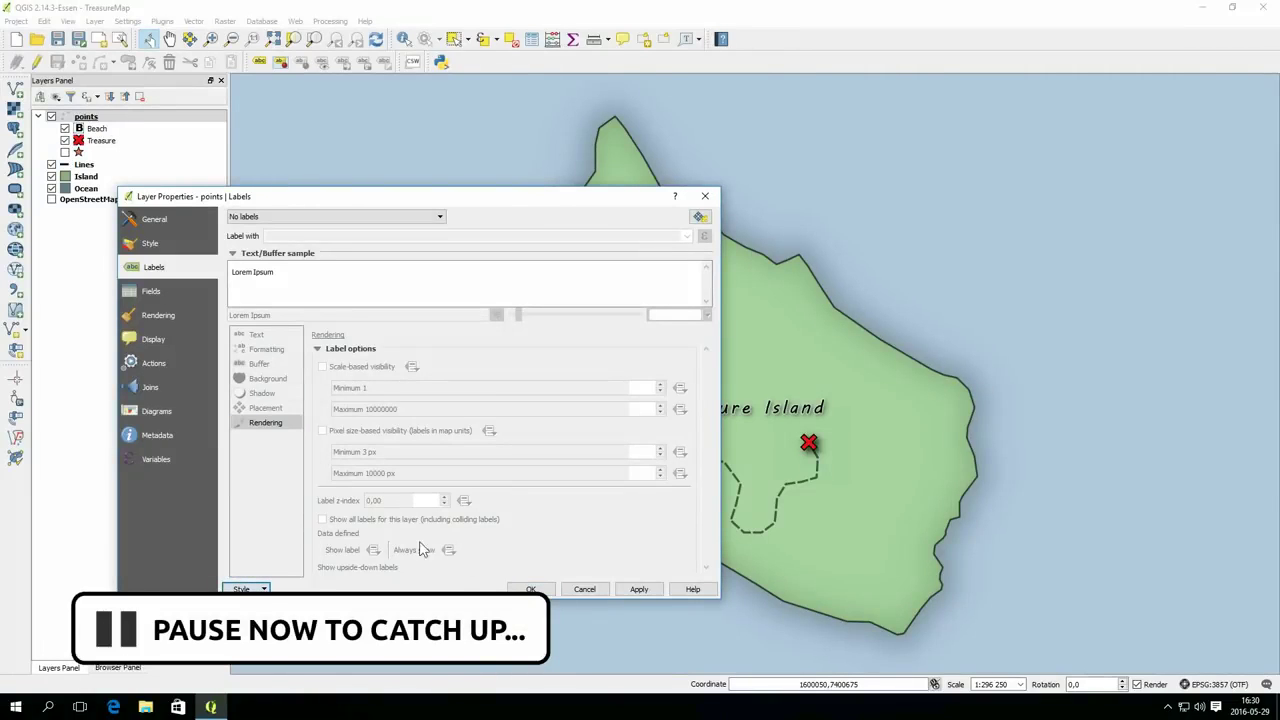
click(531, 589)
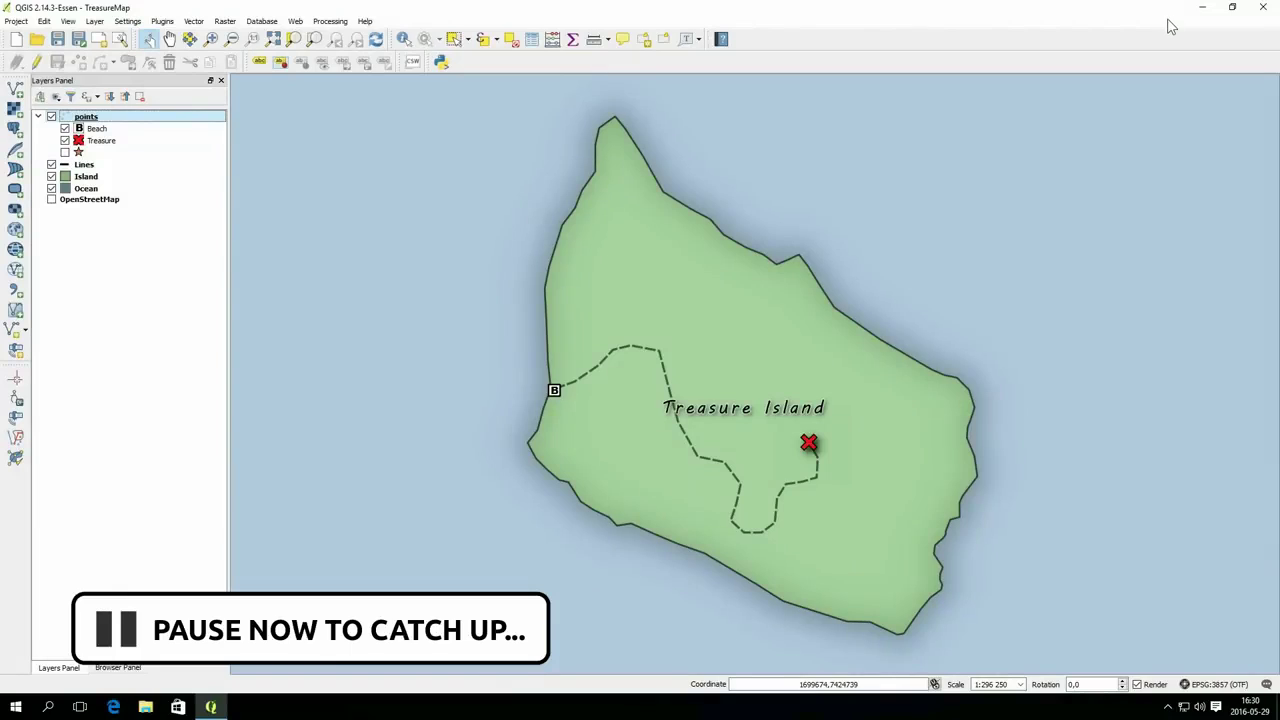
Discard the current project, add the Island, Lines and points shapefiles, and drag Island to the bottom
click(27, 36)
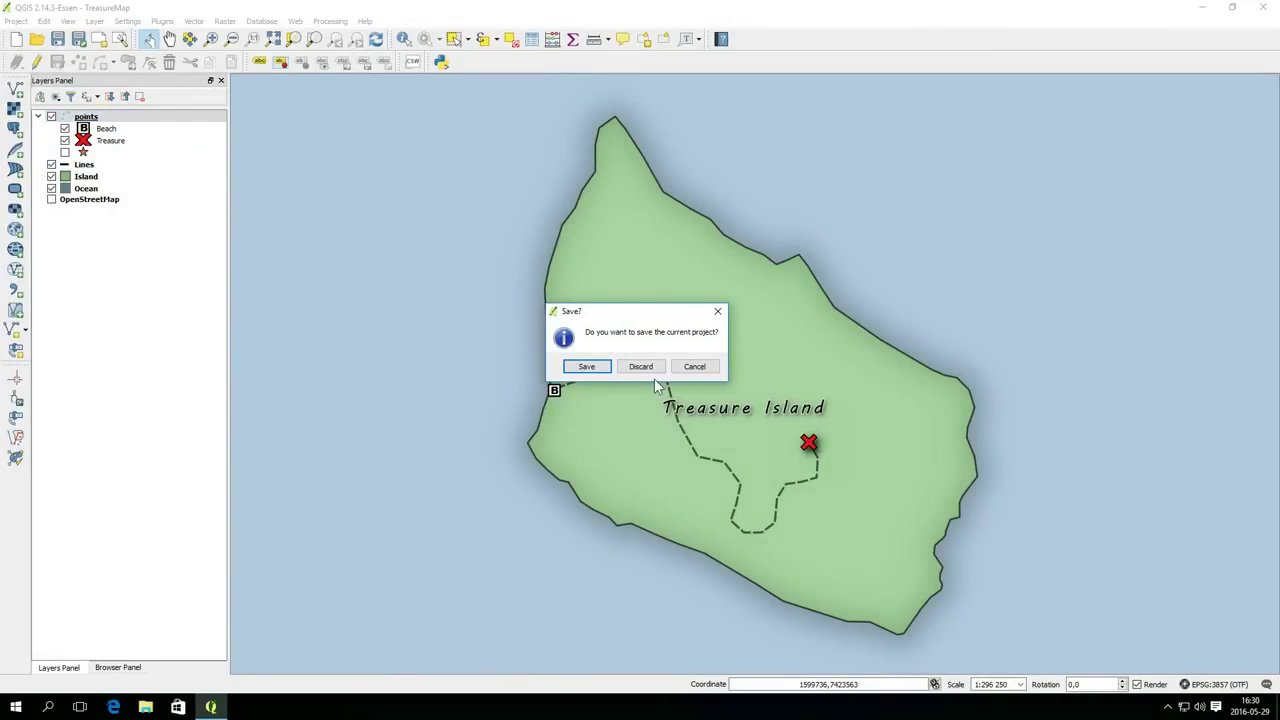
click(641, 367)
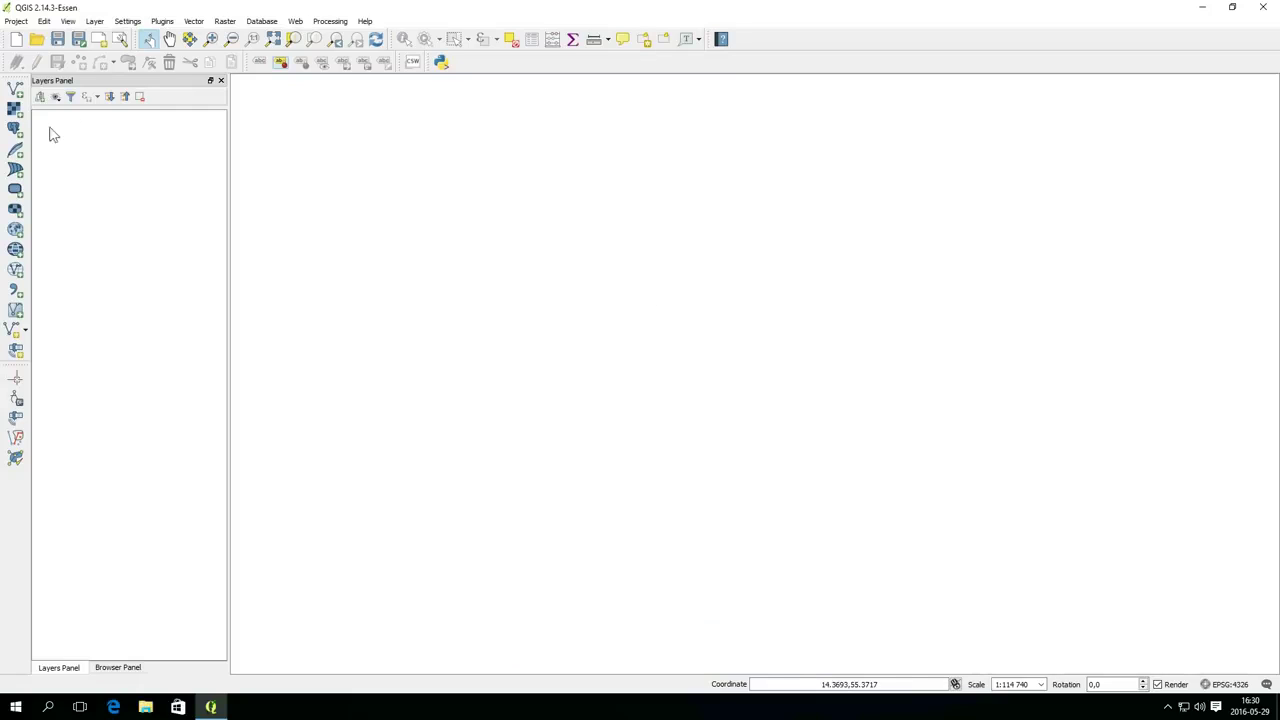
click(15, 88)
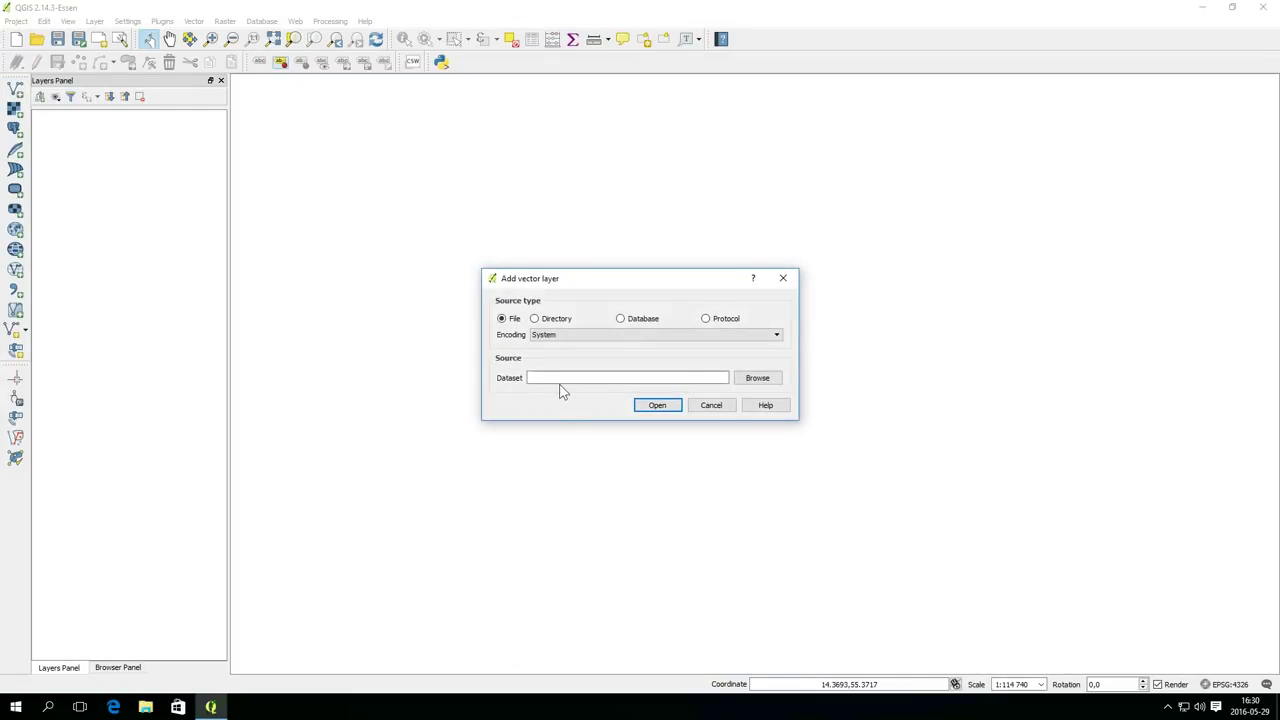
click(758, 379)
drag(678, 455, 615, 366)
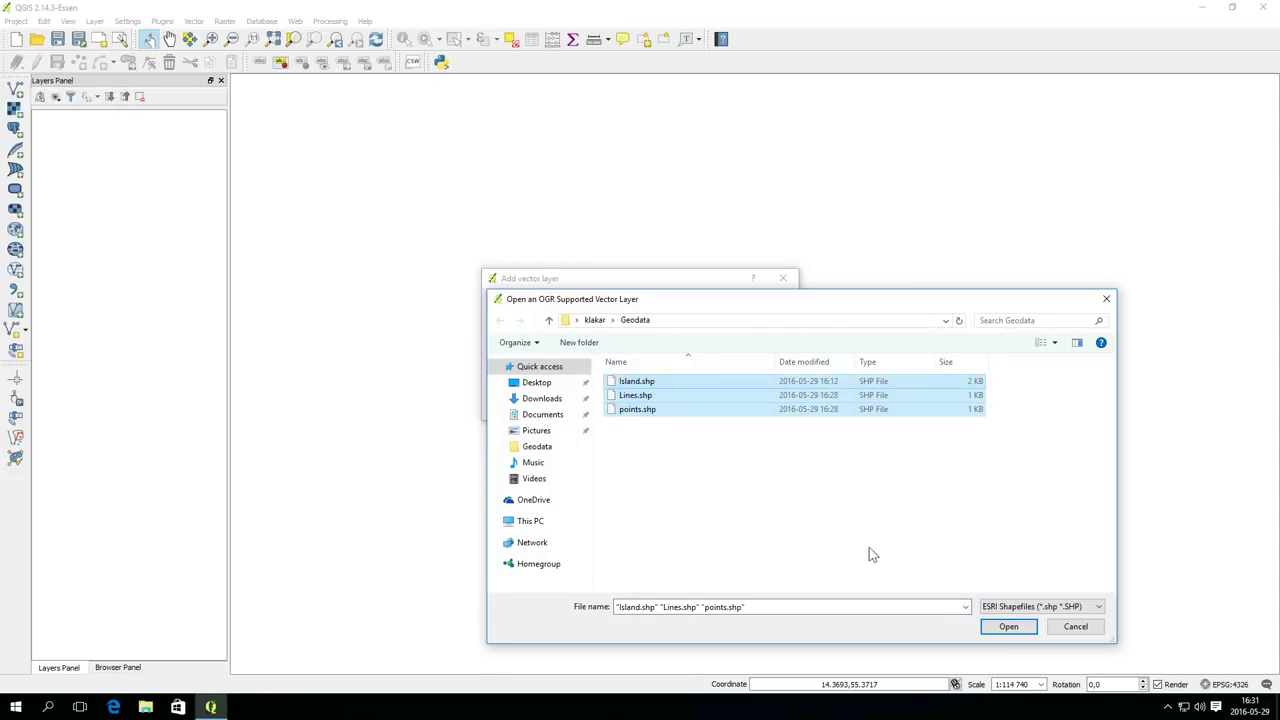
click(1008, 627)
click(668, 408)
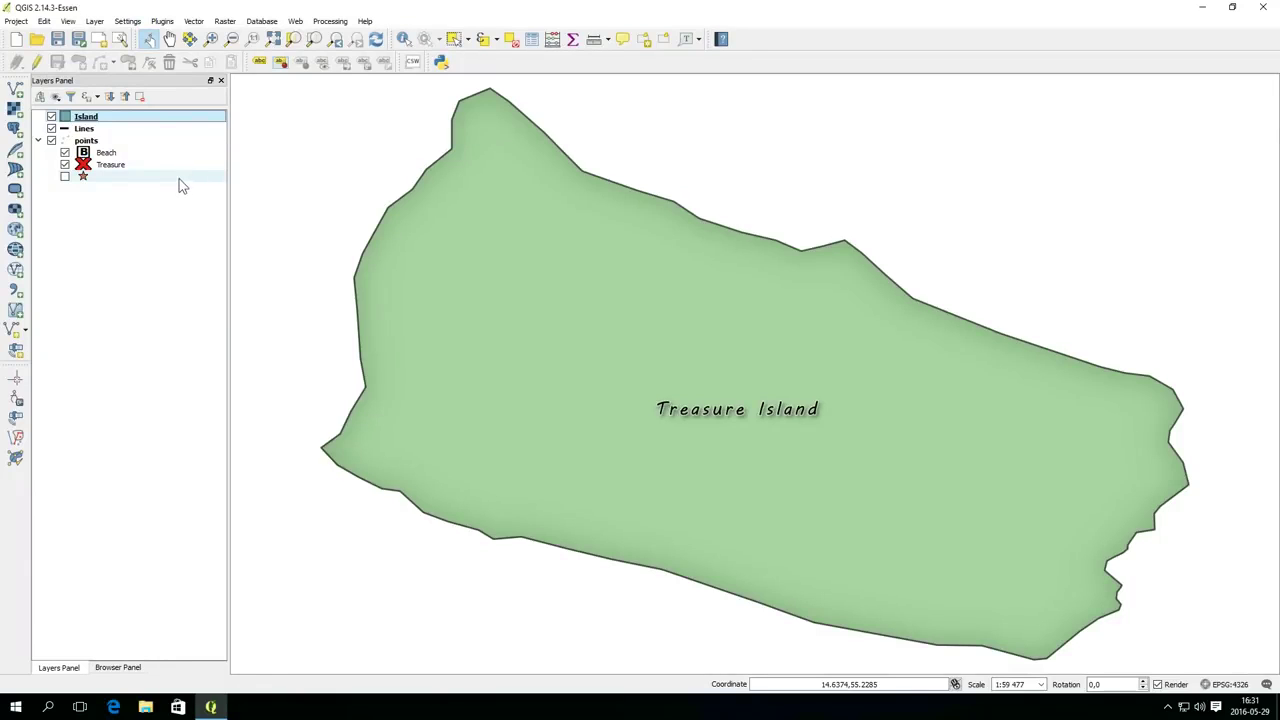
mouse_move(146, 120)
mouse_down()
mouse_move(137, 331)
mouse_move(136, 307)
mouse_up()
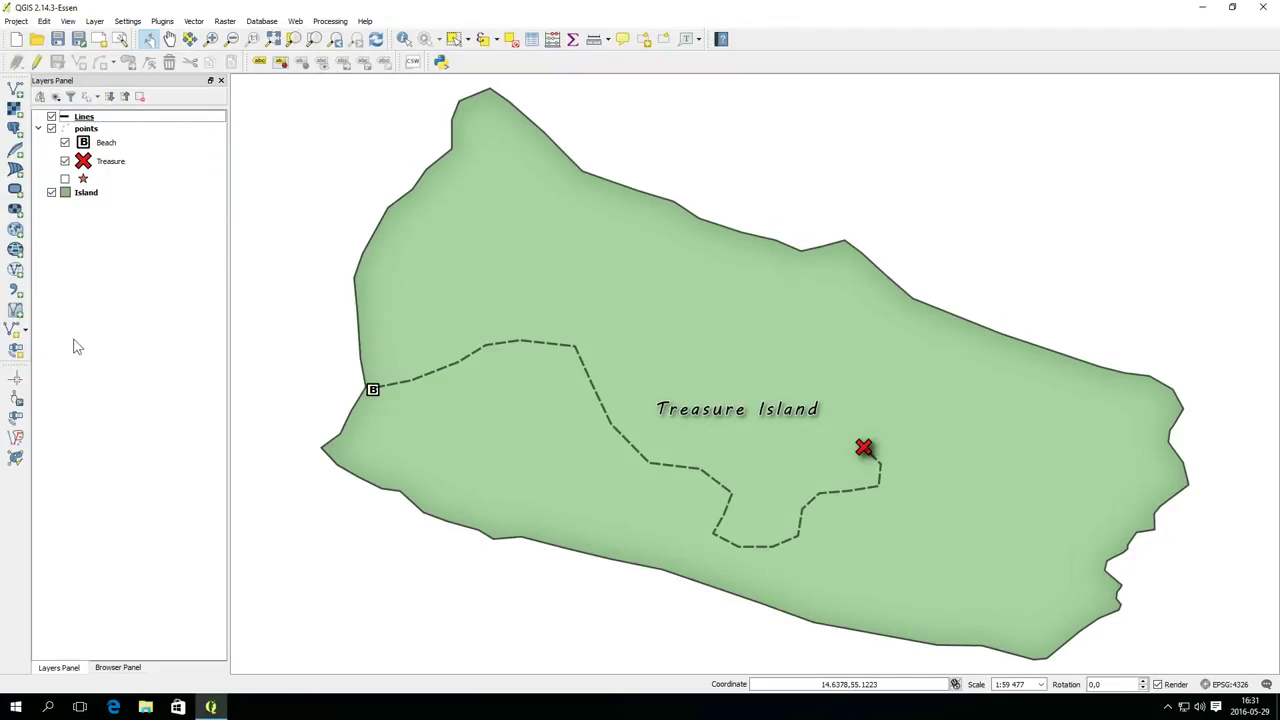
Duplicate the Island layer and make the Island copy visible
right_click(146, 193)
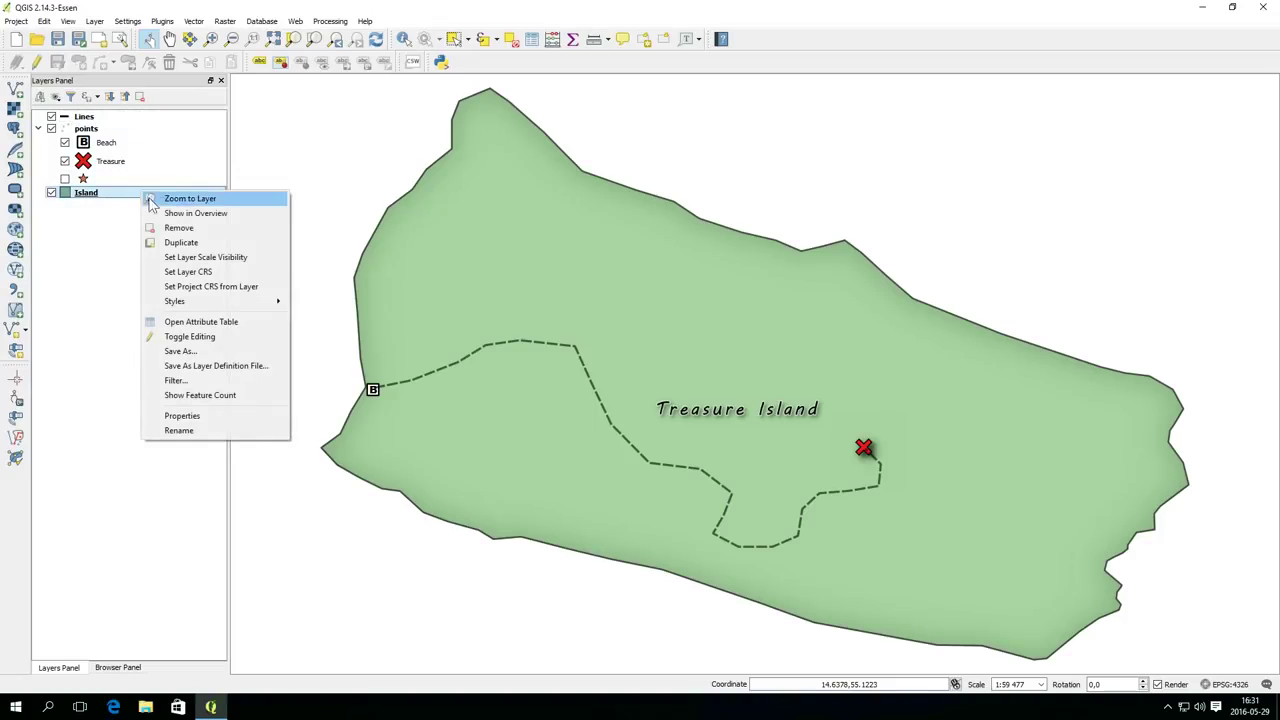
click(181, 244)
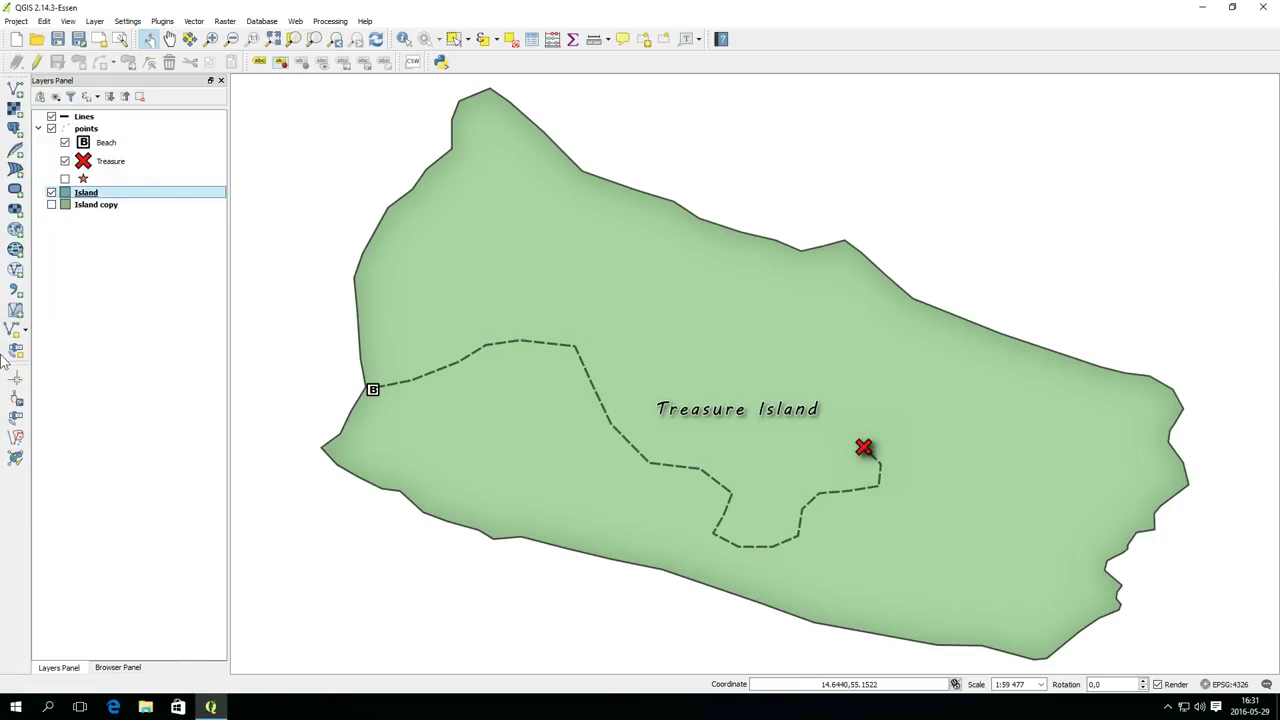
click(51, 204)
Load the ocean.qml style into the Island copy layer's properties and apply it
double_click(120, 204)
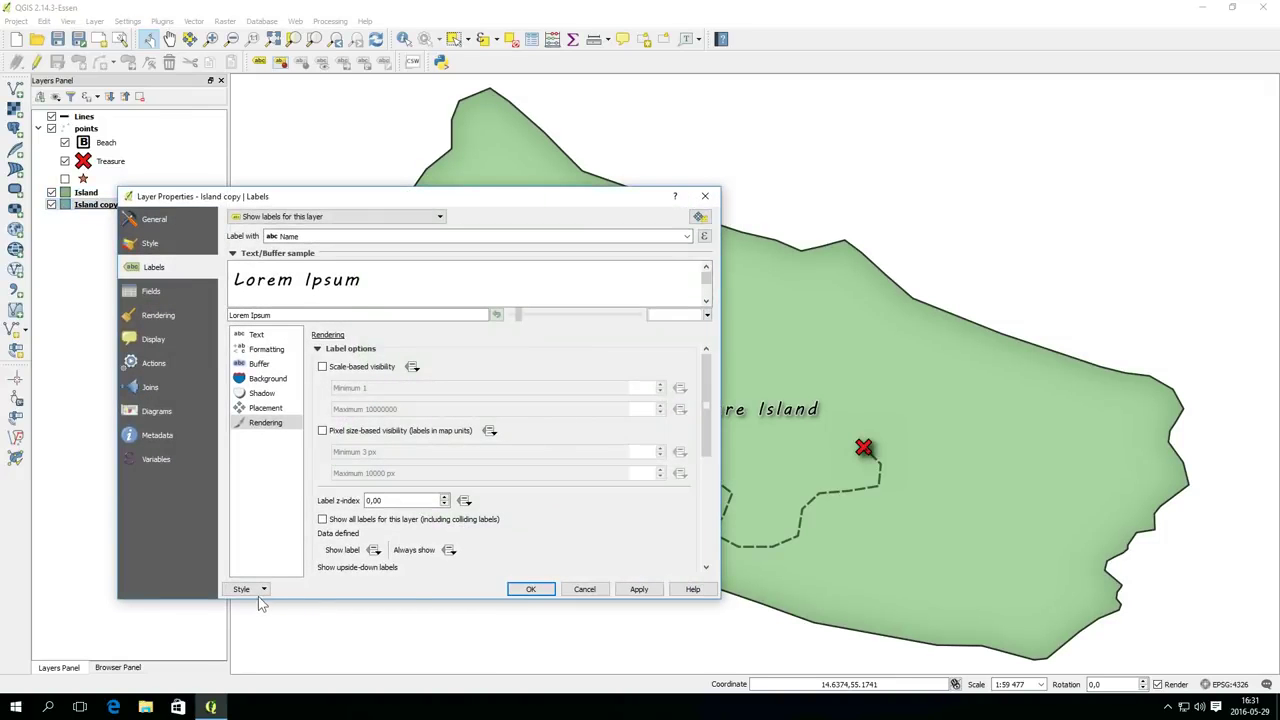
click(258, 593)
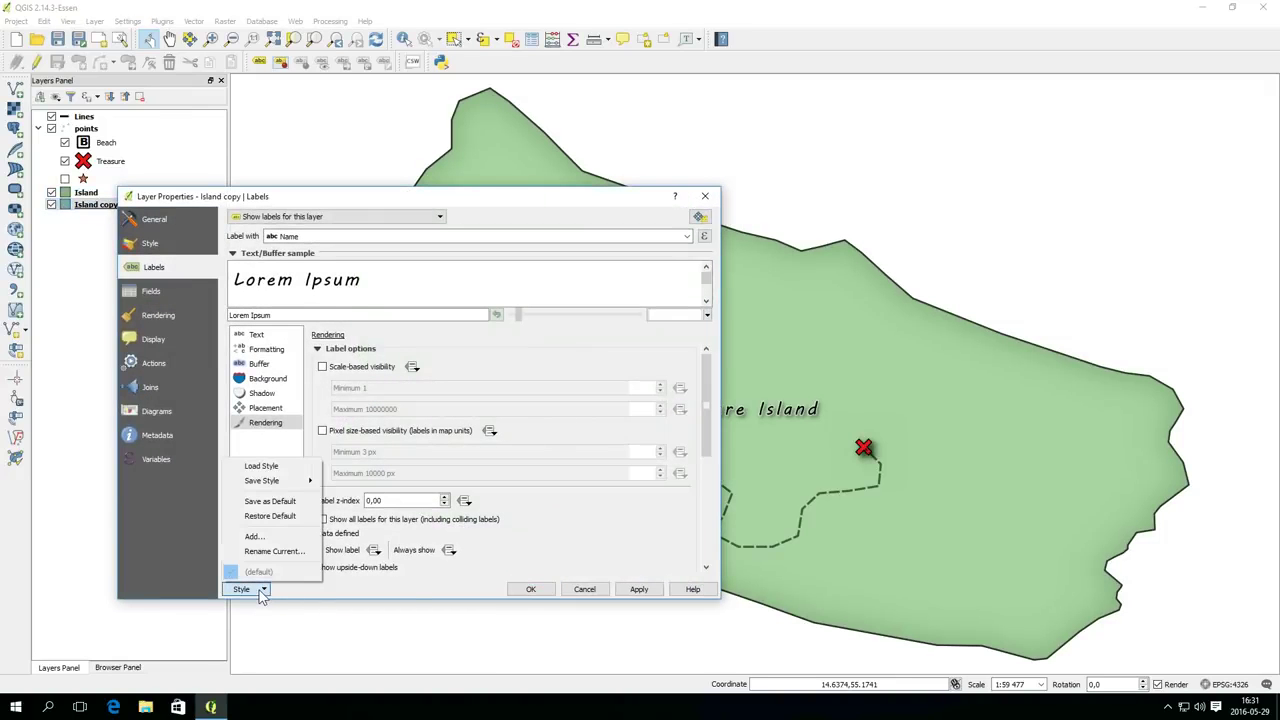
click(272, 468)
click(275, 327)
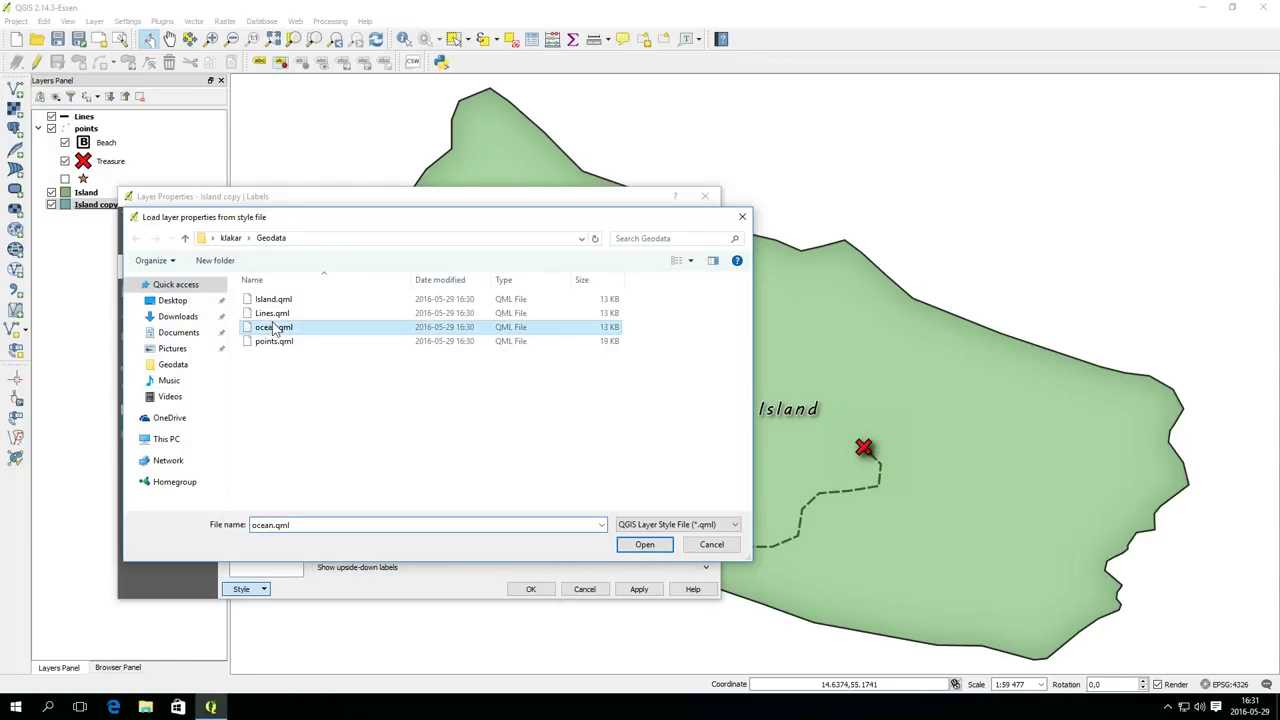
click(645, 544)
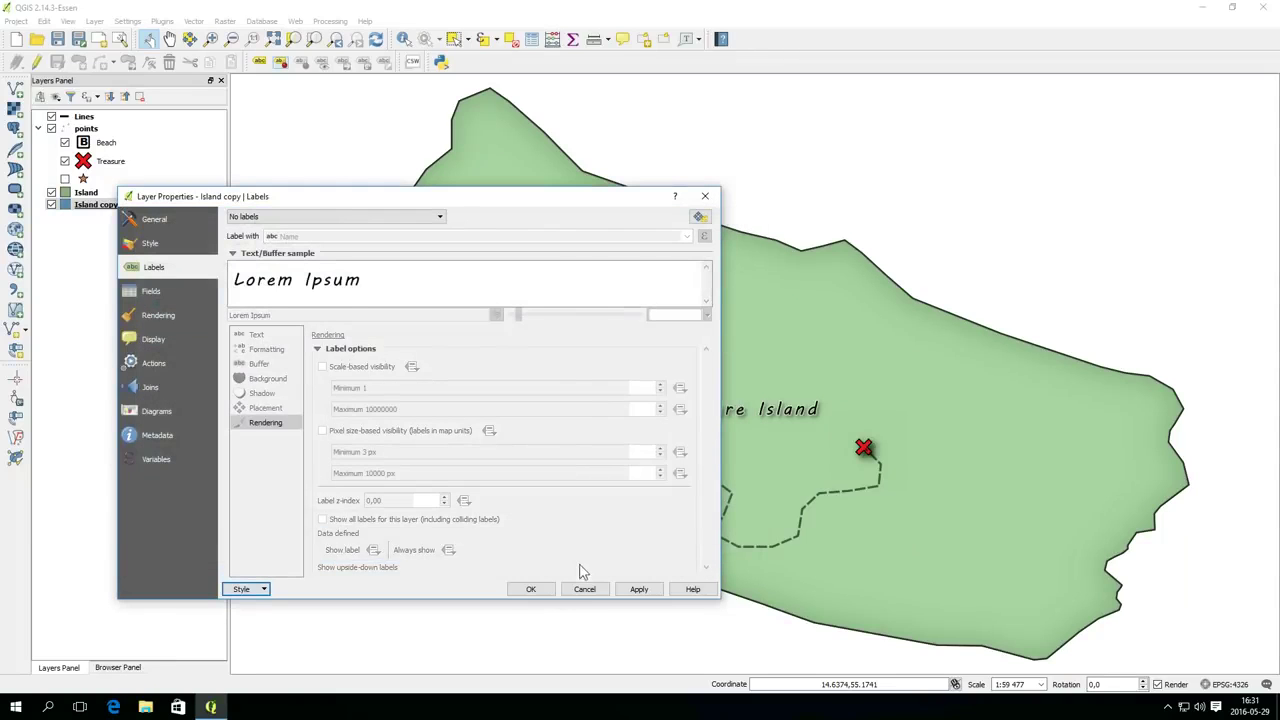
click(549, 589)
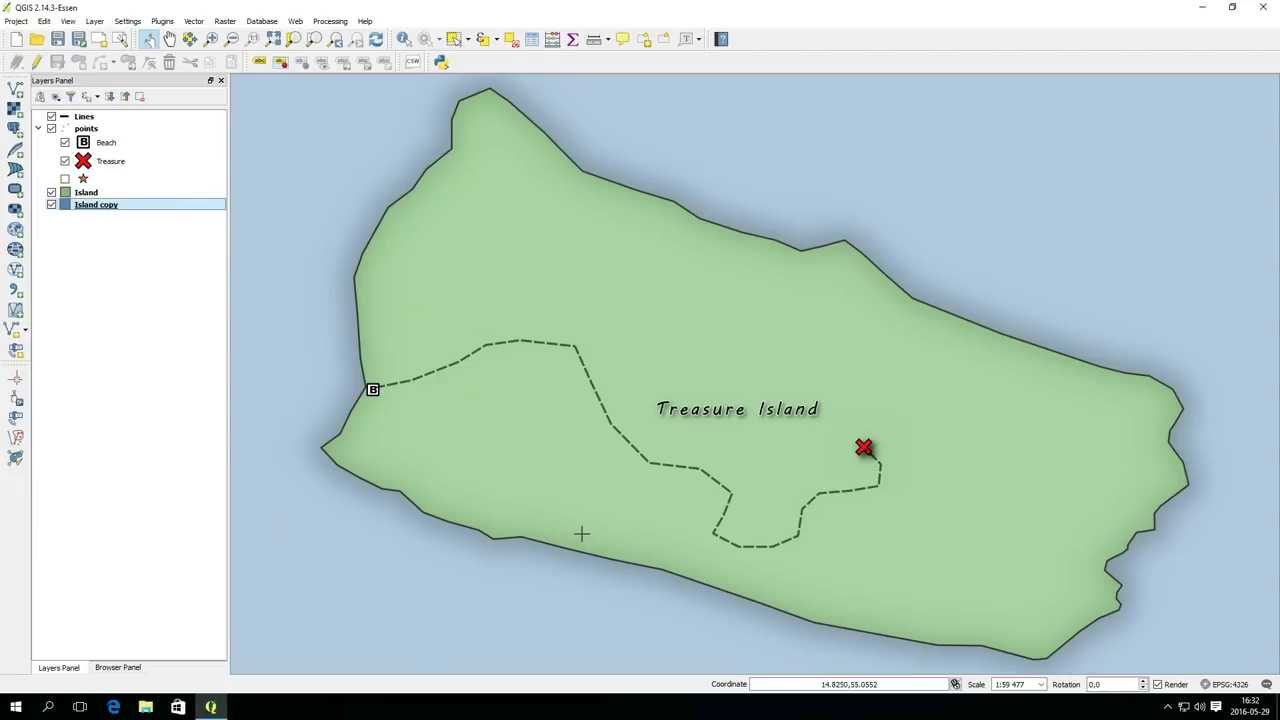
Enable on-the-fly CRS transformation and set the project CRS to WGS 84 / Pseudo Mercator (EPSG:3857)
click(1238, 684)
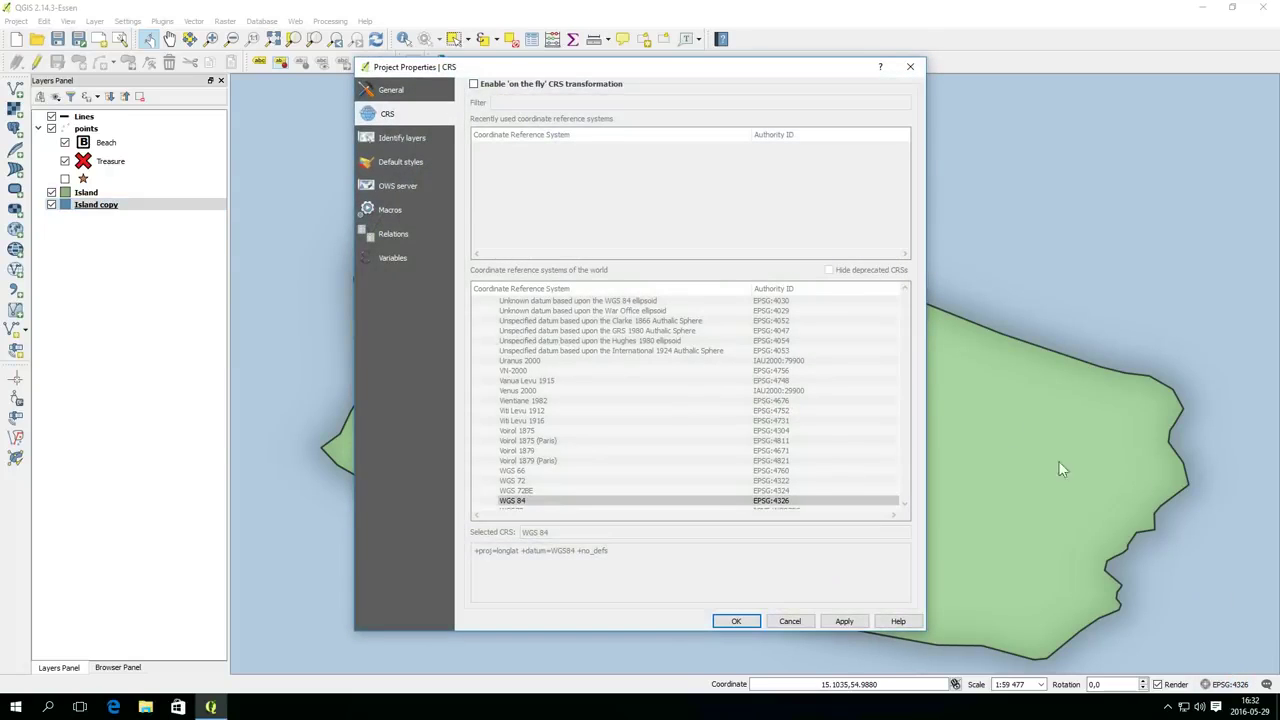
click(507, 88)
click(555, 104)
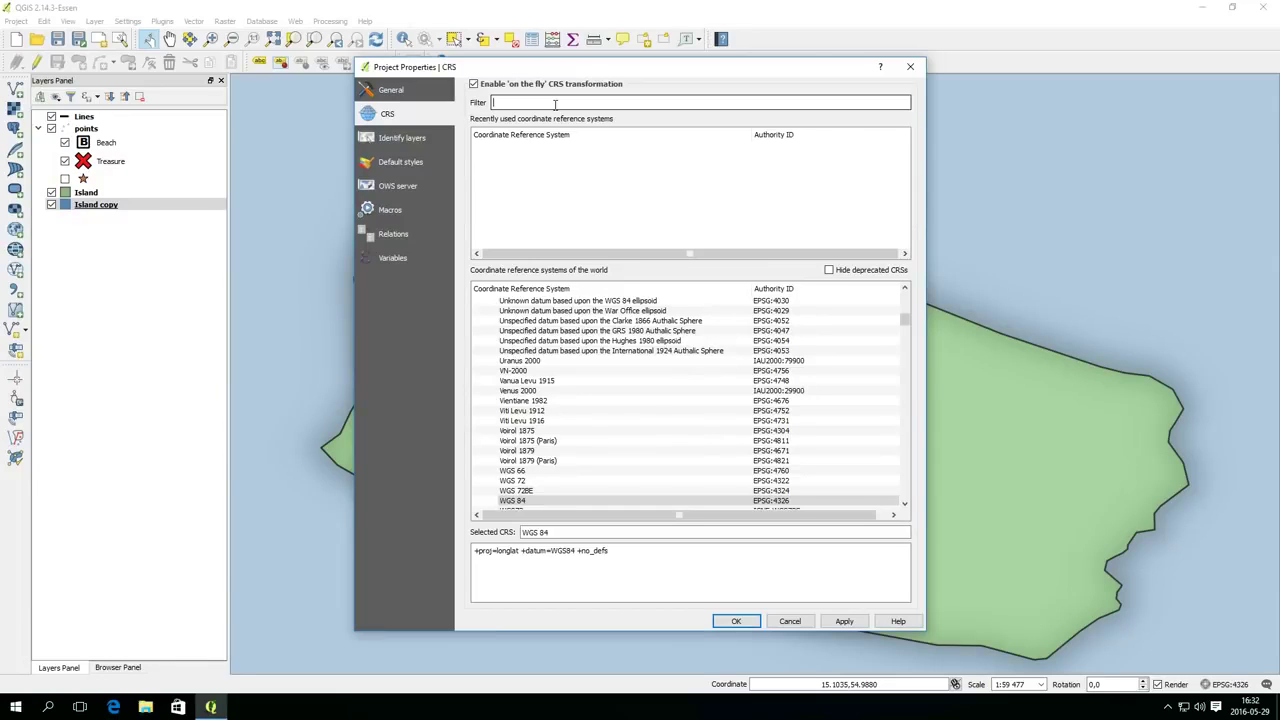
text(pseu)
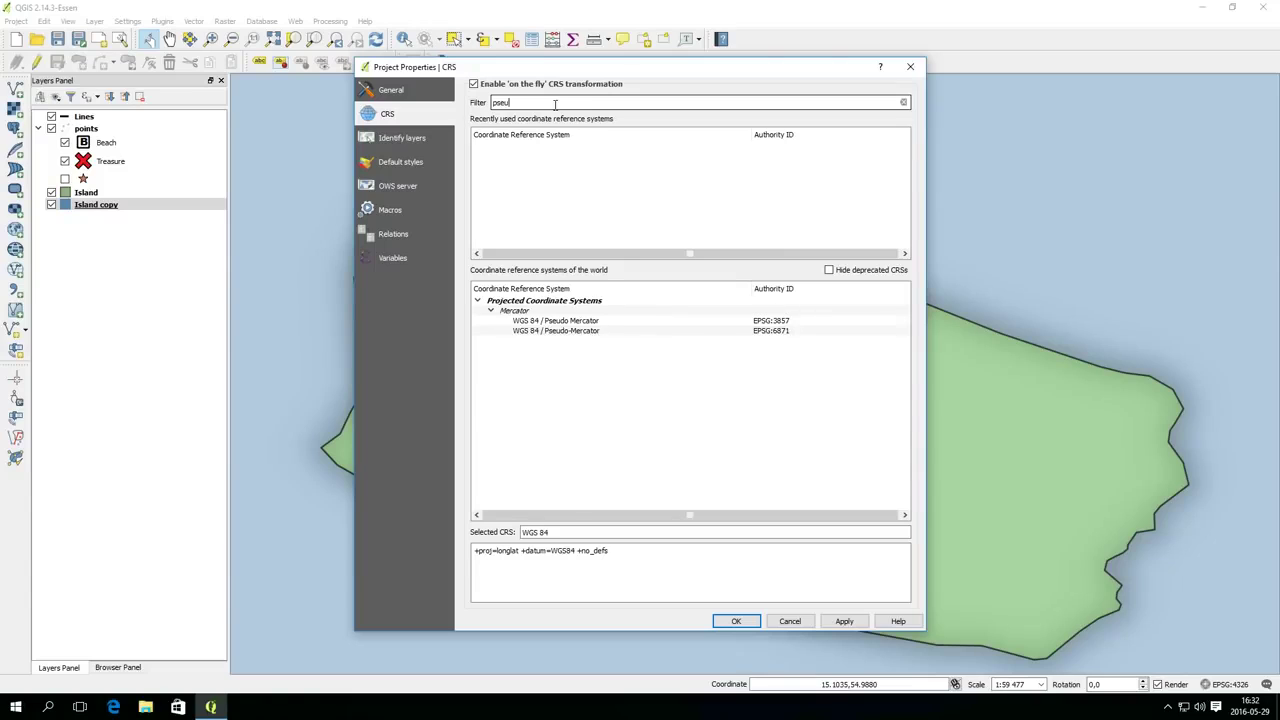
click(584, 321)
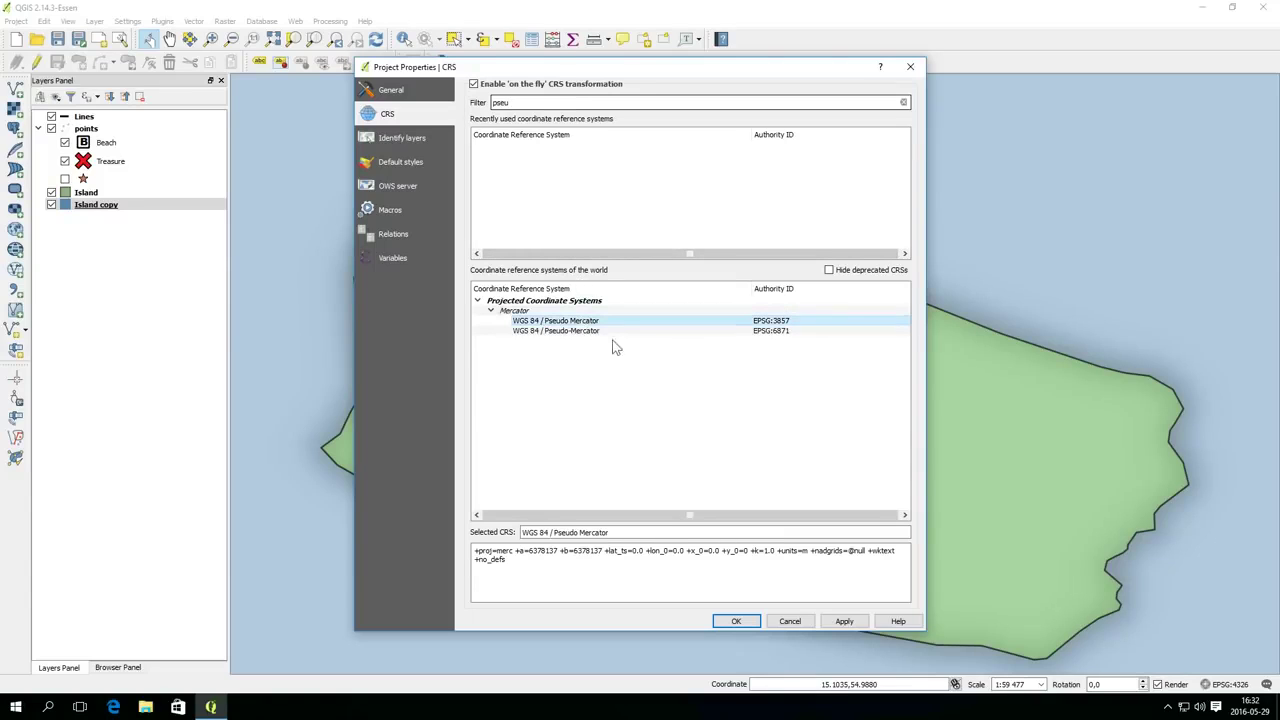
click(735, 621)
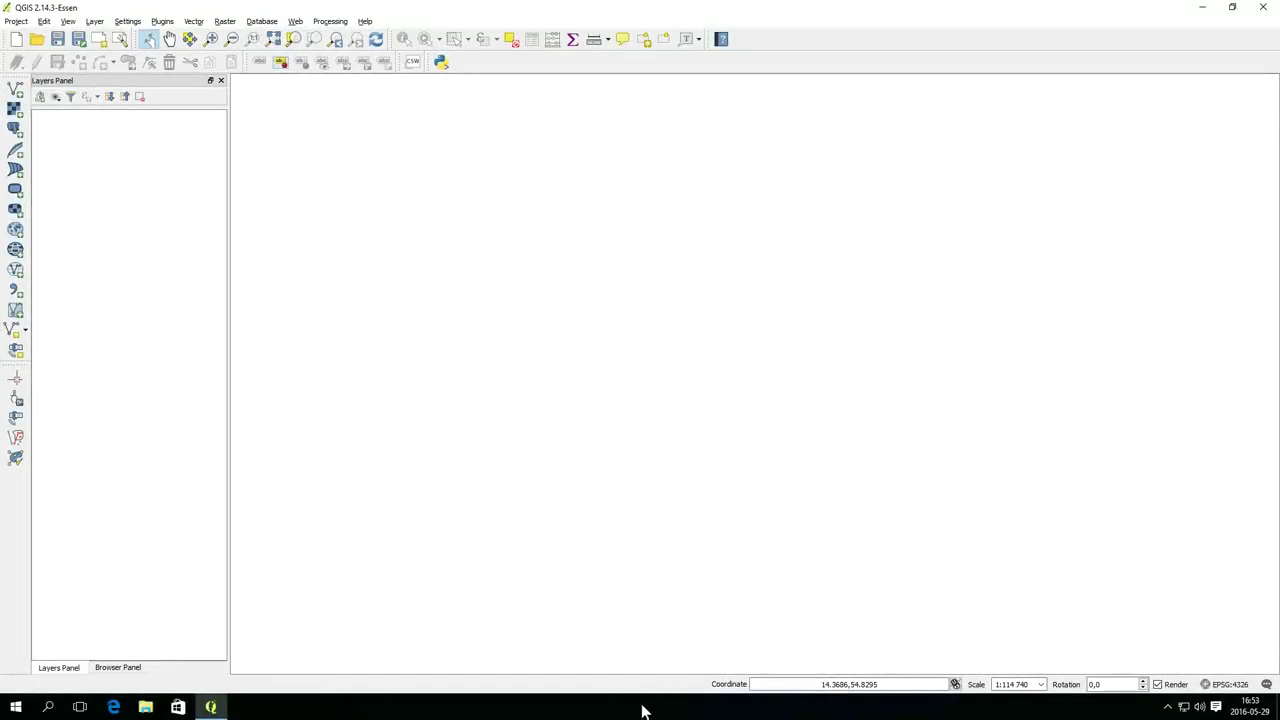
From the Browser's Home > Geodata folder, drag Island.shp, Lines.shp and points.shp onto the map
click(116, 668)
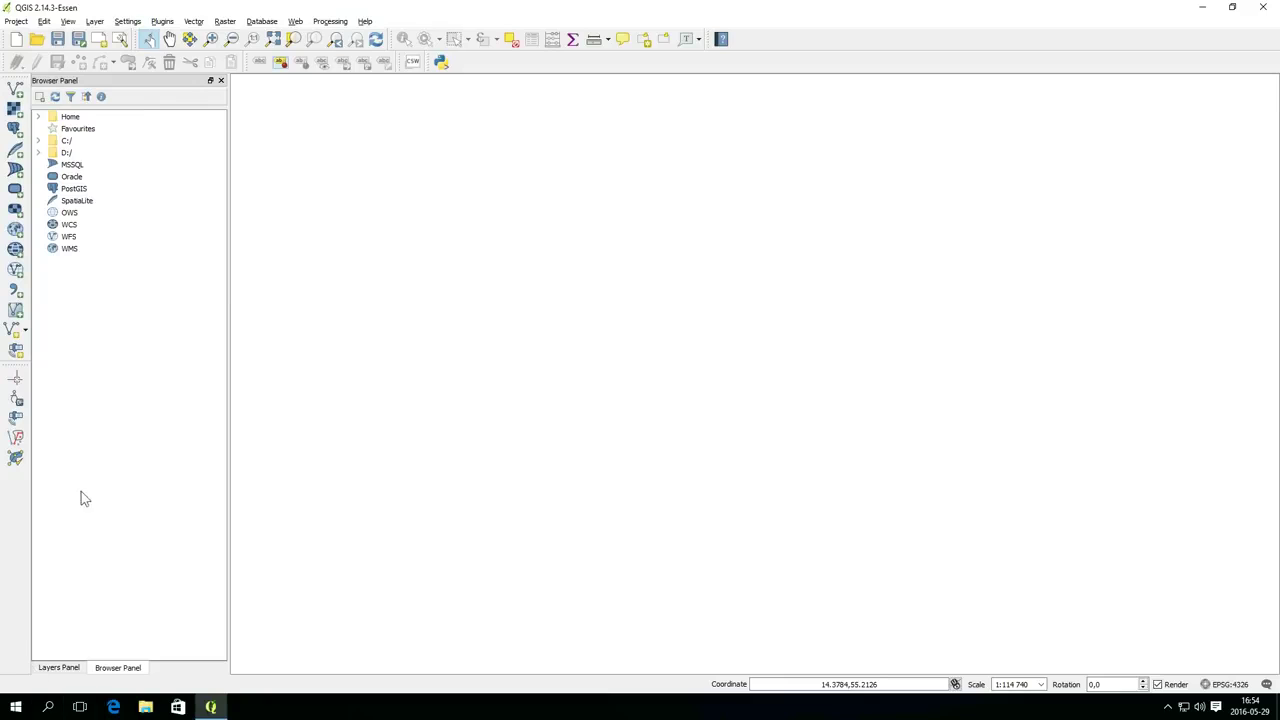
click(38, 117)
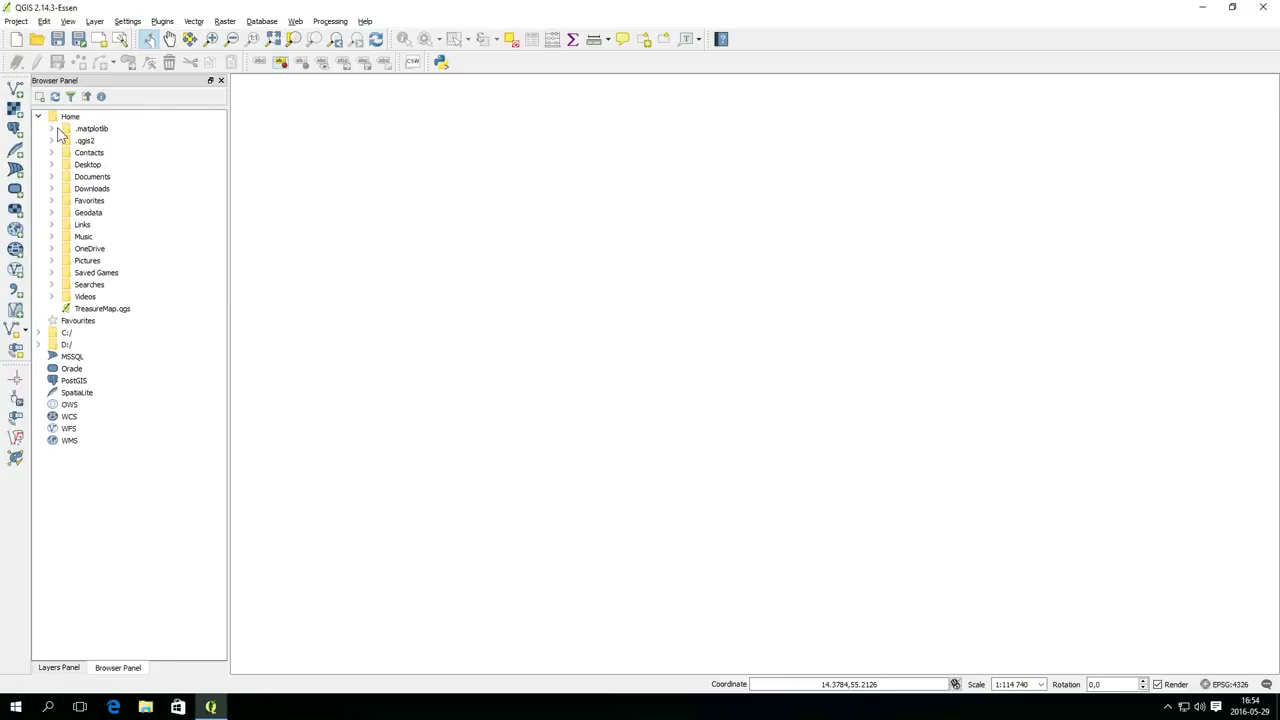
click(51, 213)
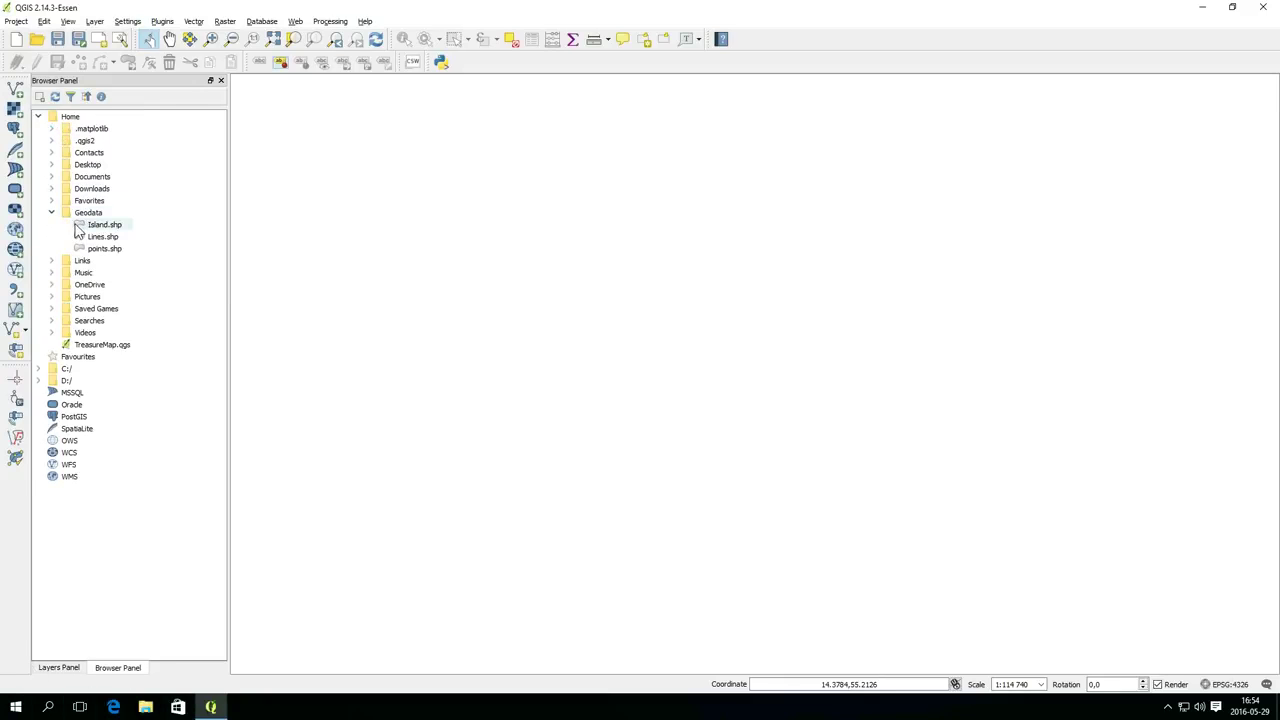
drag(96, 225, 309, 406)
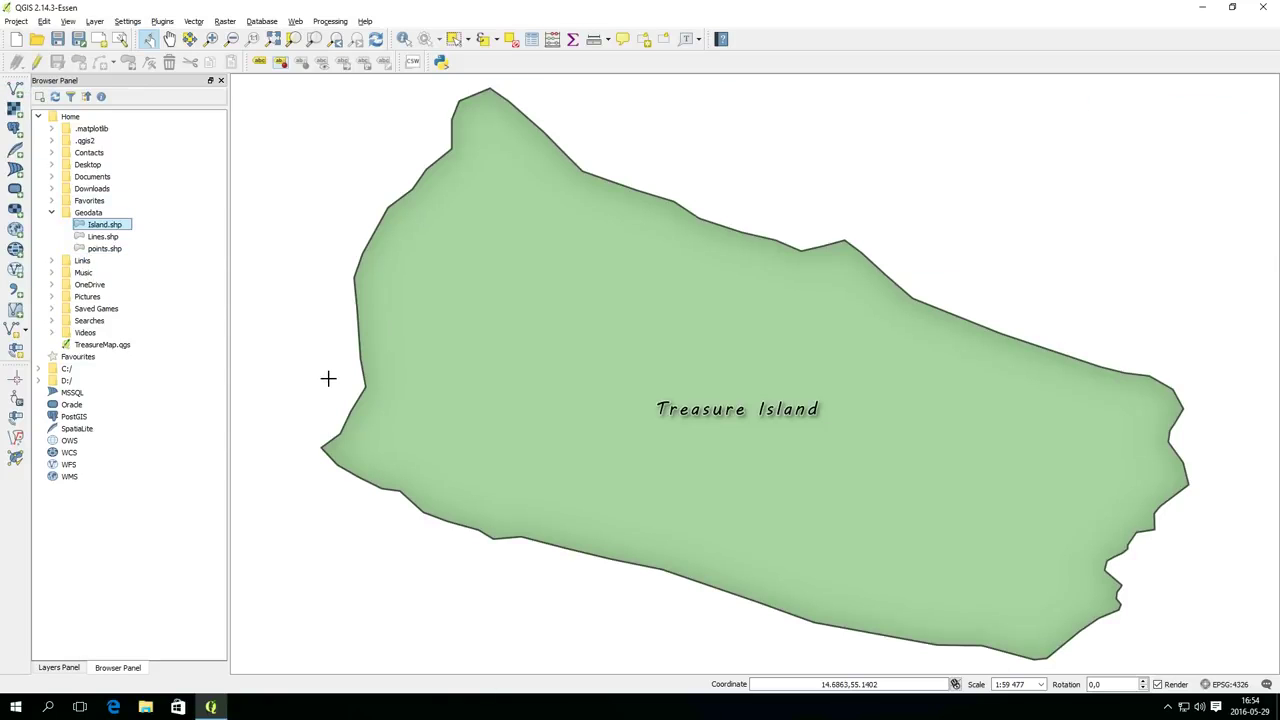
mouse_move(108, 237)
mouse_down()
mouse_move(436, 301)
mouse_move(421, 301)
mouse_up()
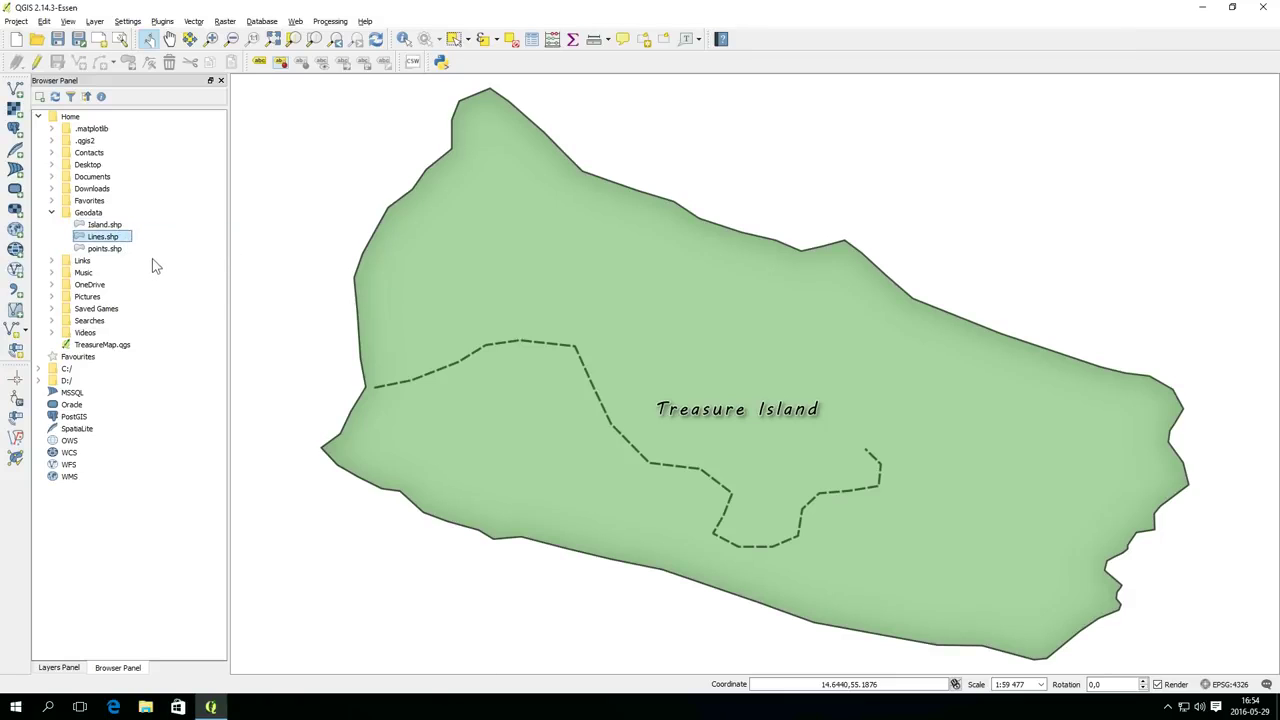
drag(108, 248, 437, 254)
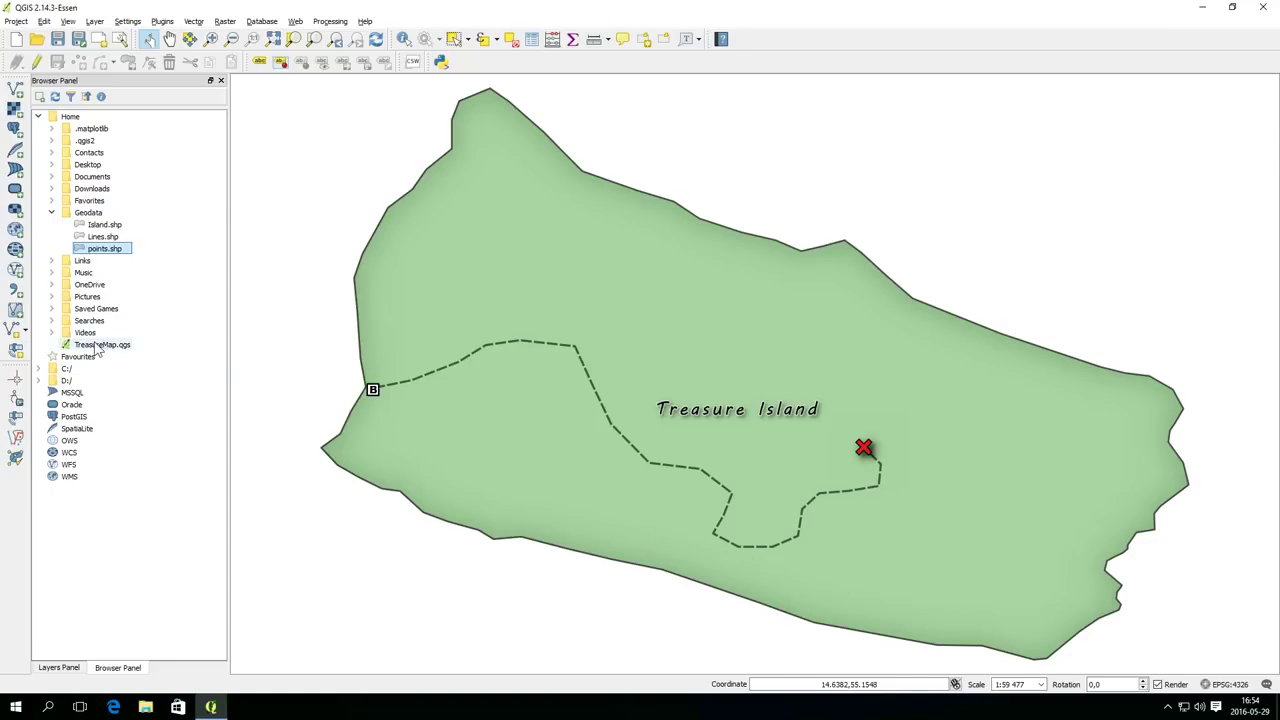
Open TreasureMap.qgs without saving the current project and show the Layers Panel
drag(88, 348, 405, 323)
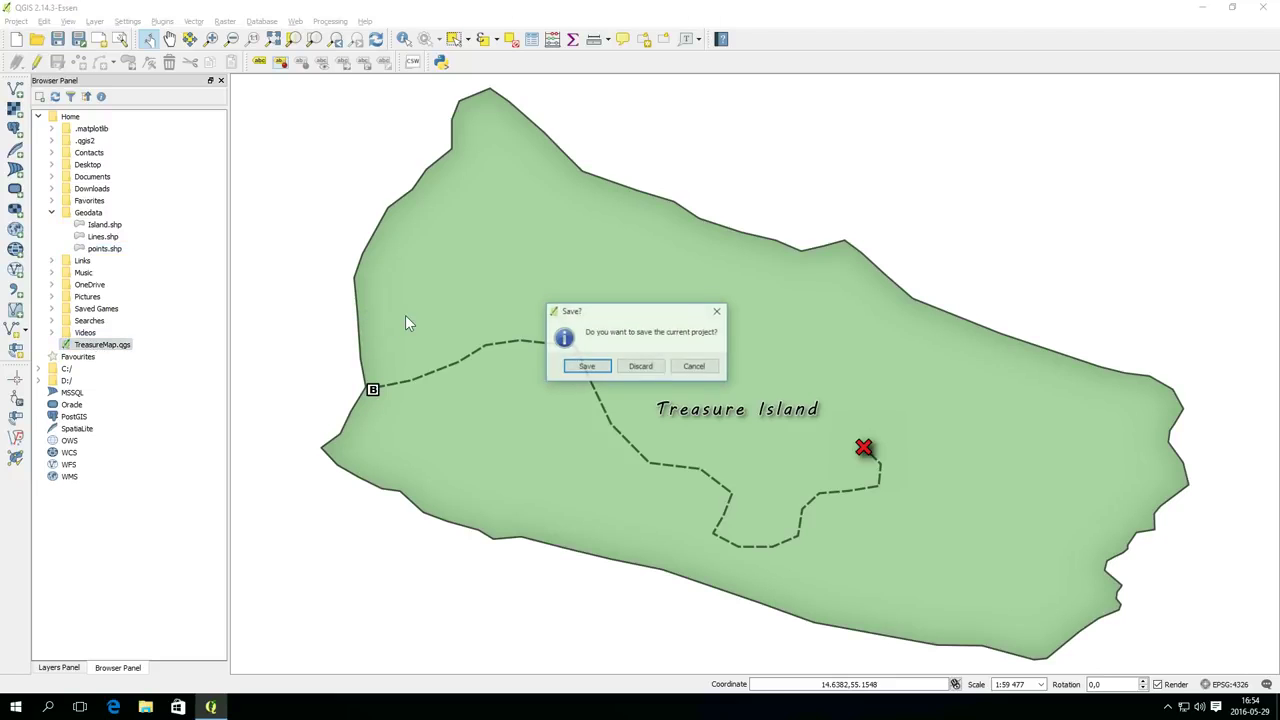
click(633, 367)
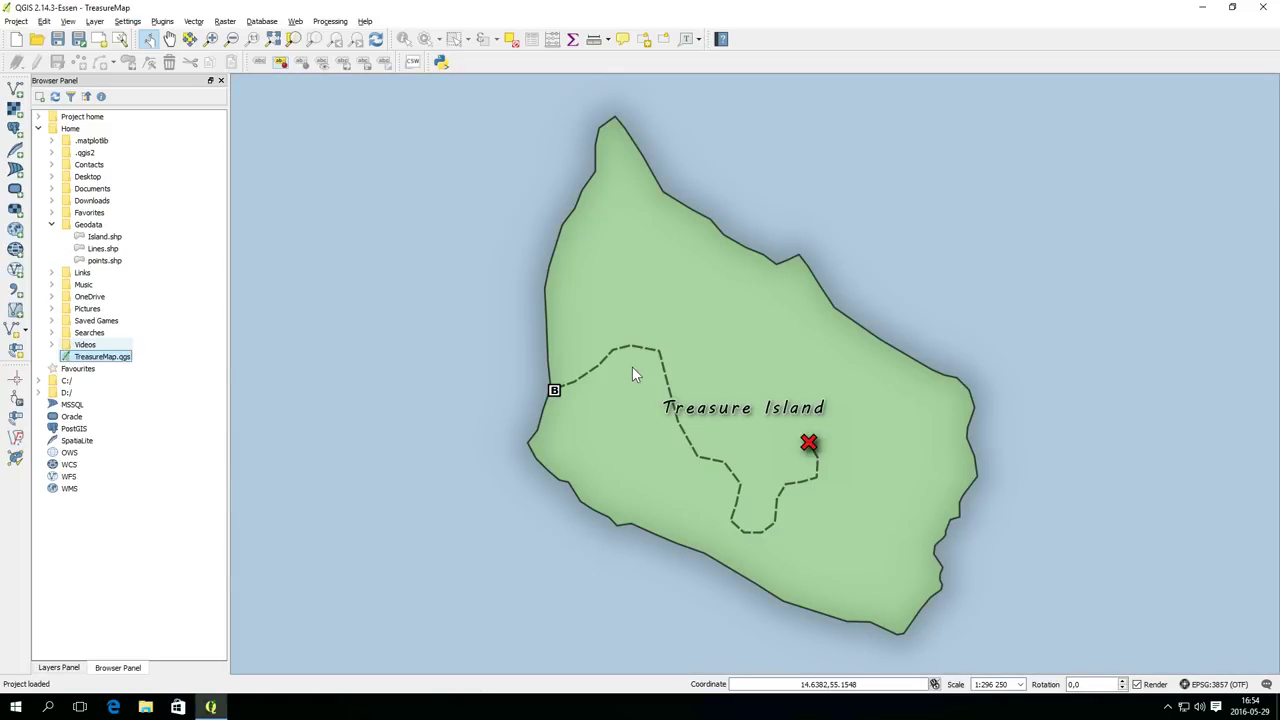
click(52, 668)
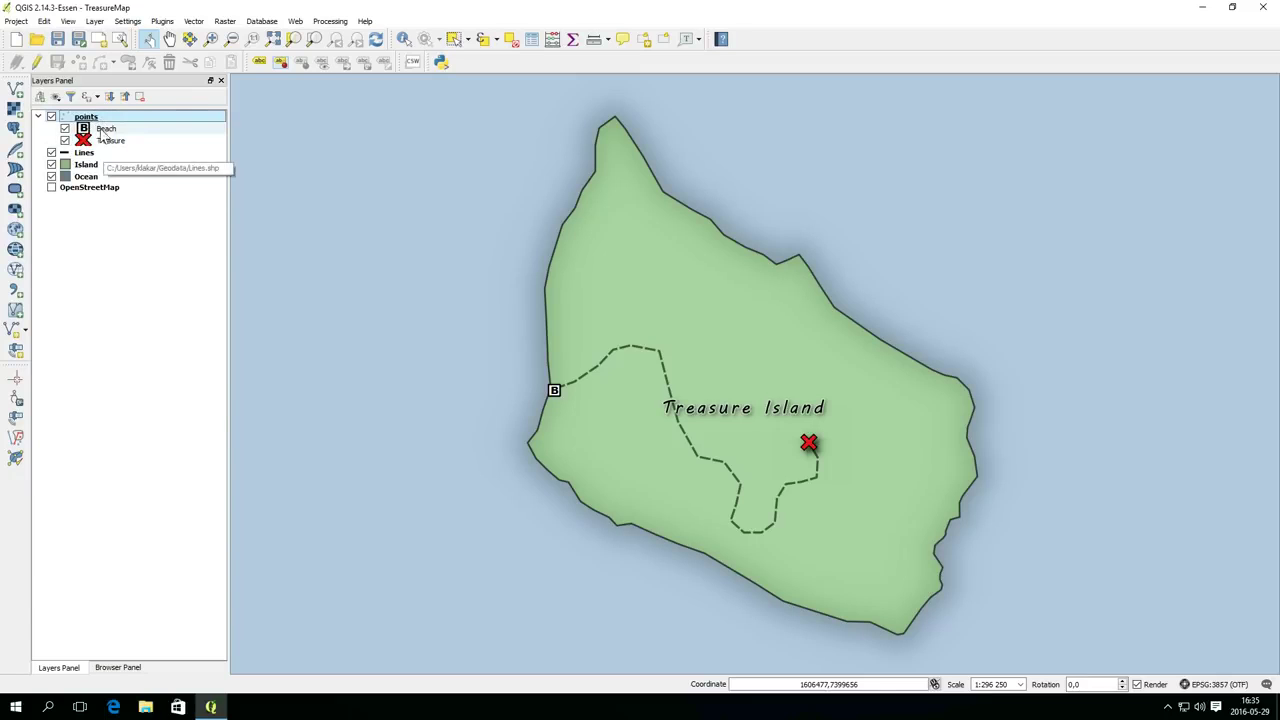
Create a print composer via Project > New Print Composer titled MyMap
click(15, 21)
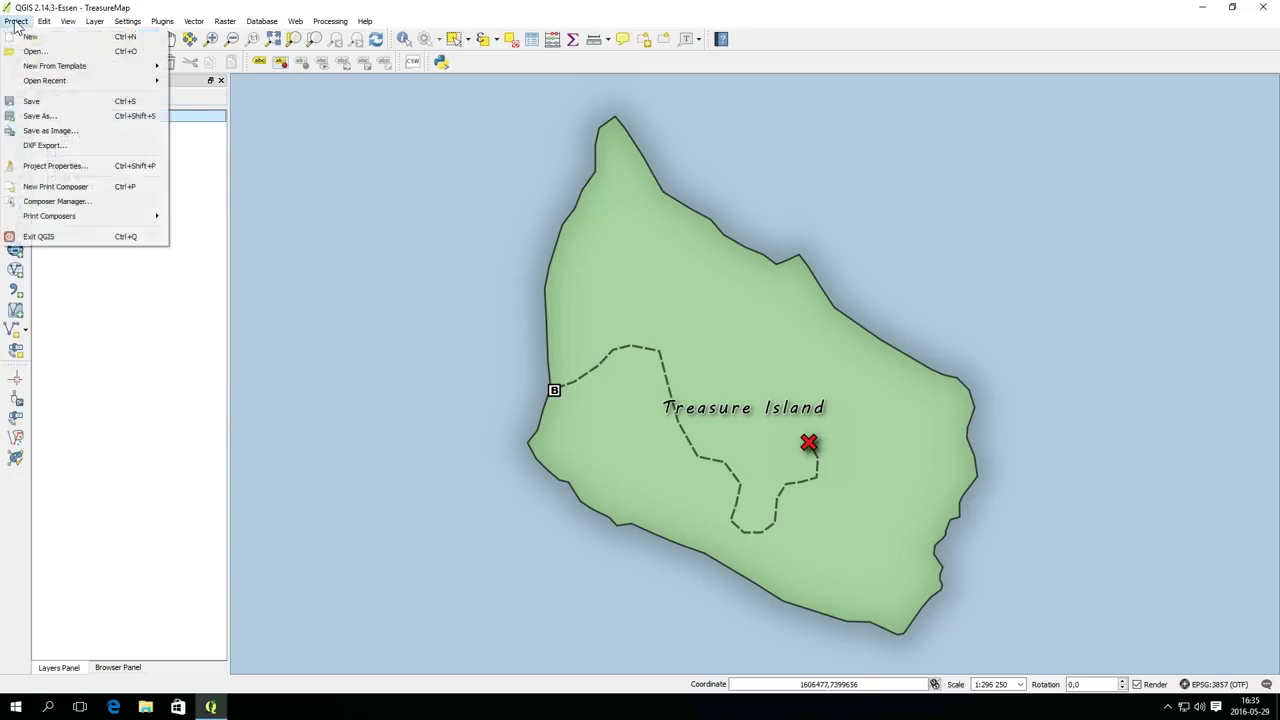
click(90, 187)
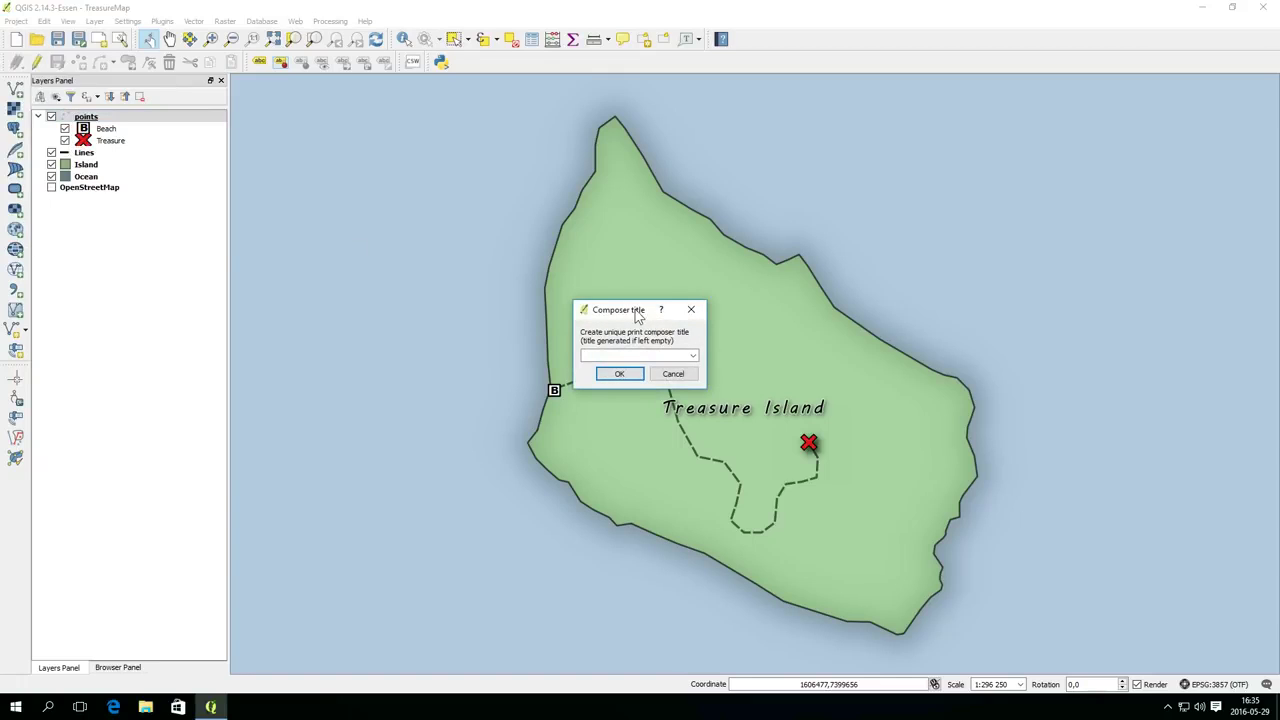
drag(635, 309, 608, 300)
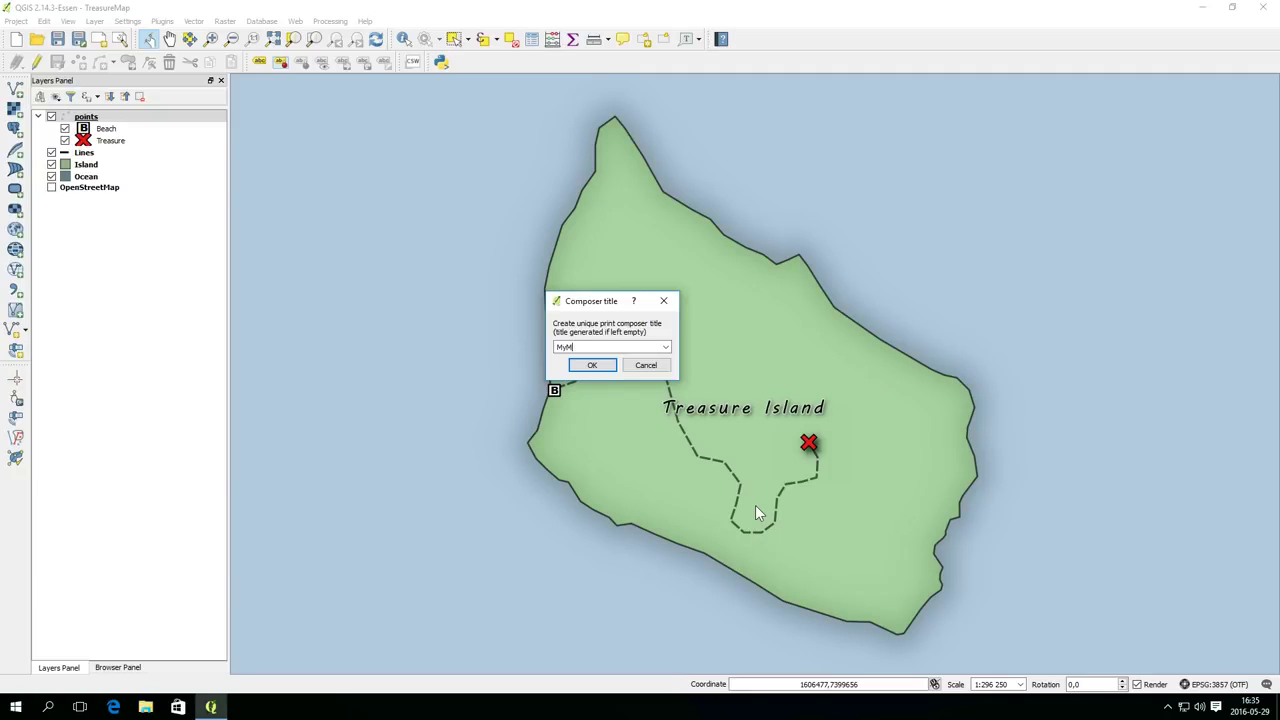
key(Return)
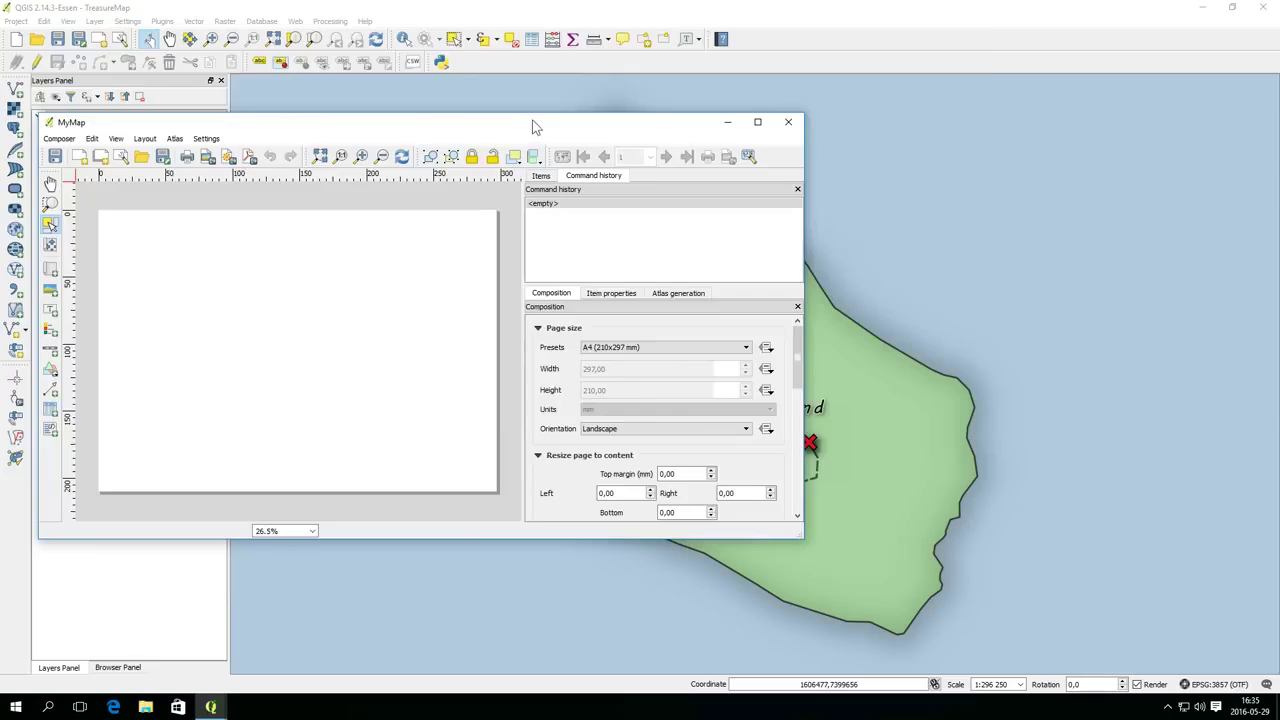
Maximize the composer window and review the page size presets, keeping A4
drag(535, 126, 740, 0)
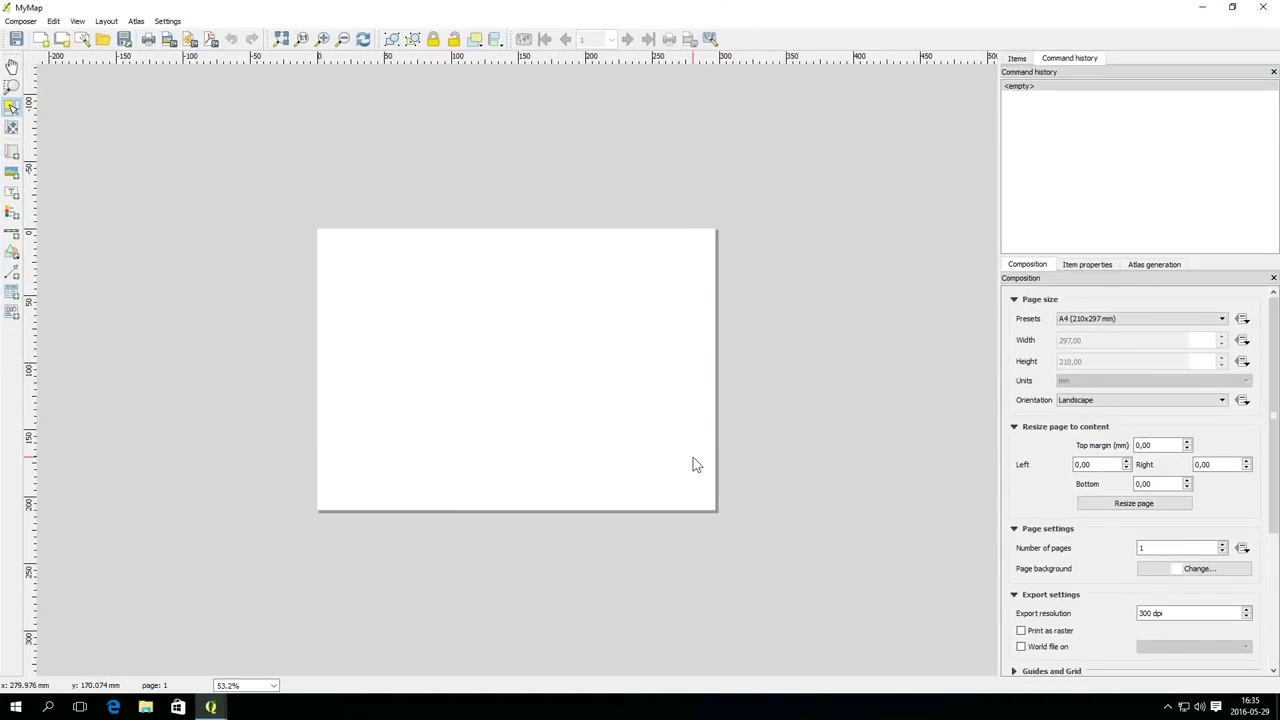
key(ctrl+plus)
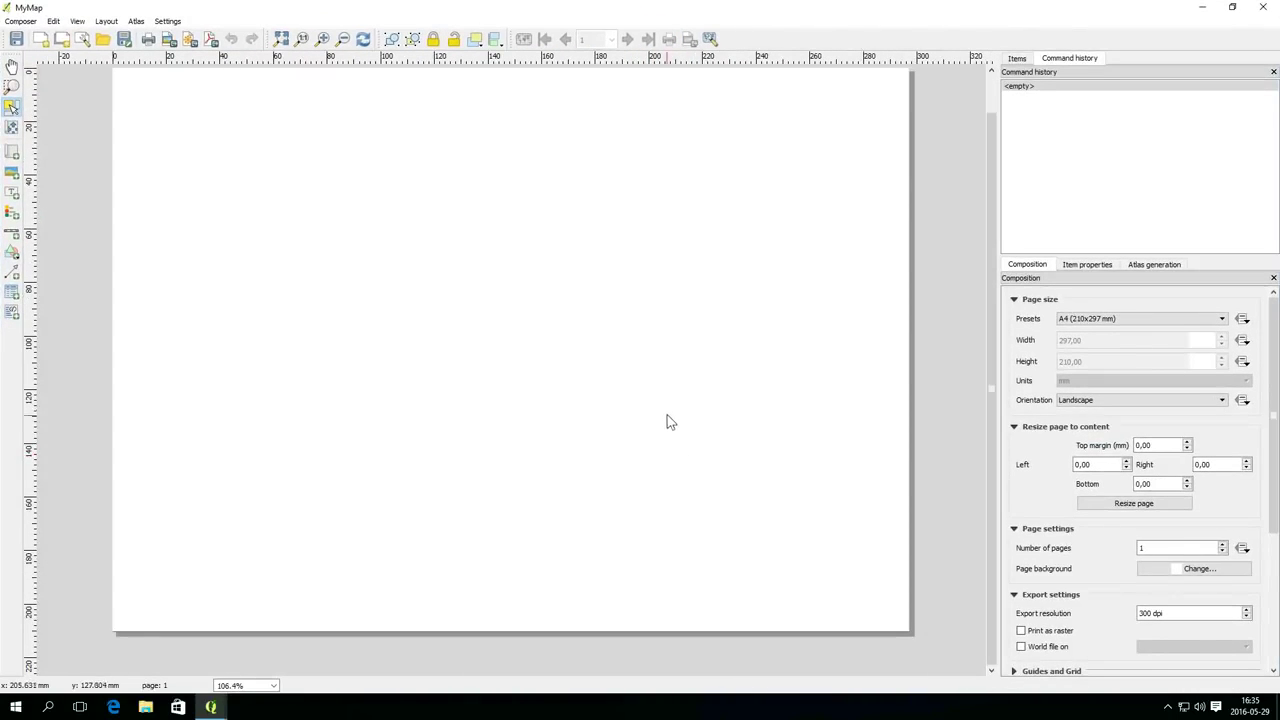
scroll(657, 434, up, 1)
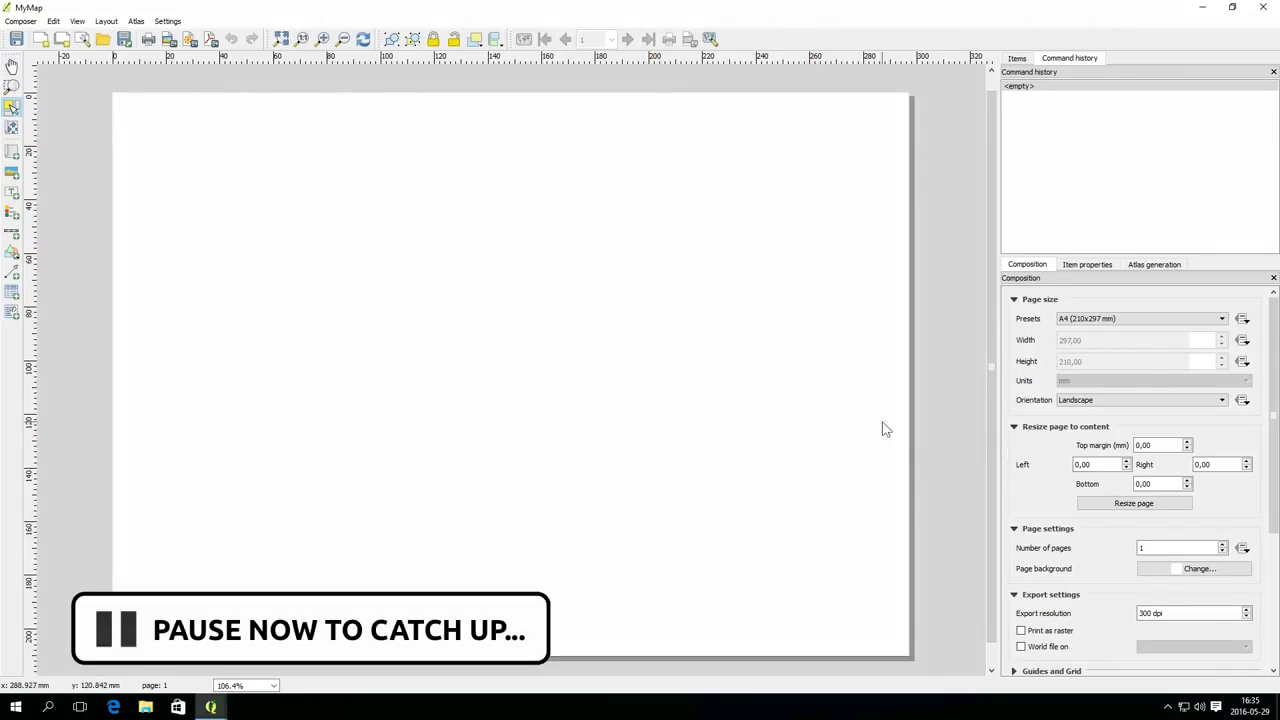
click(1120, 318)
scroll(1131, 346, down, 5)
scroll(1131, 352, up, 5)
click(1129, 300)
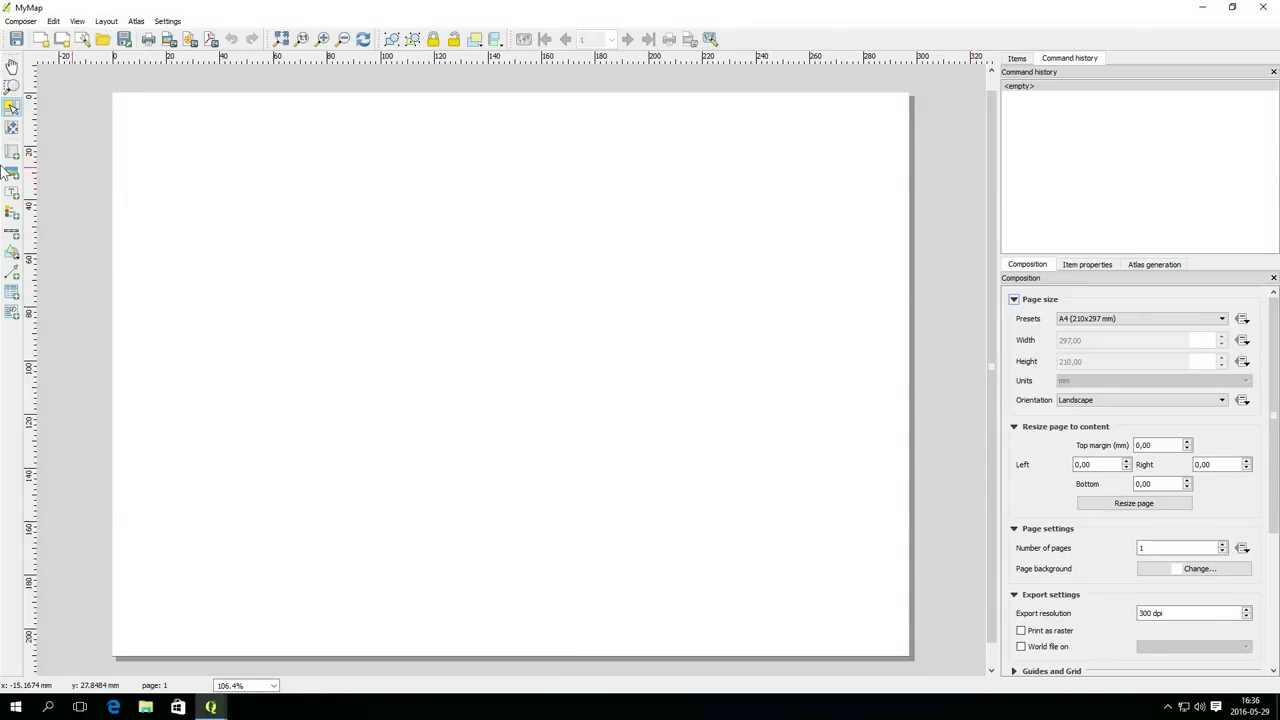
Pan and zoom into the page's top-left corner, then zoom to the full page
click(12, 67)
mouse_move(195, 215)
mouse_down()
mouse_move(181, 190)
mouse_move(174, 220)
mouse_up()
click(12, 88)
drag(86, 88, 268, 227)
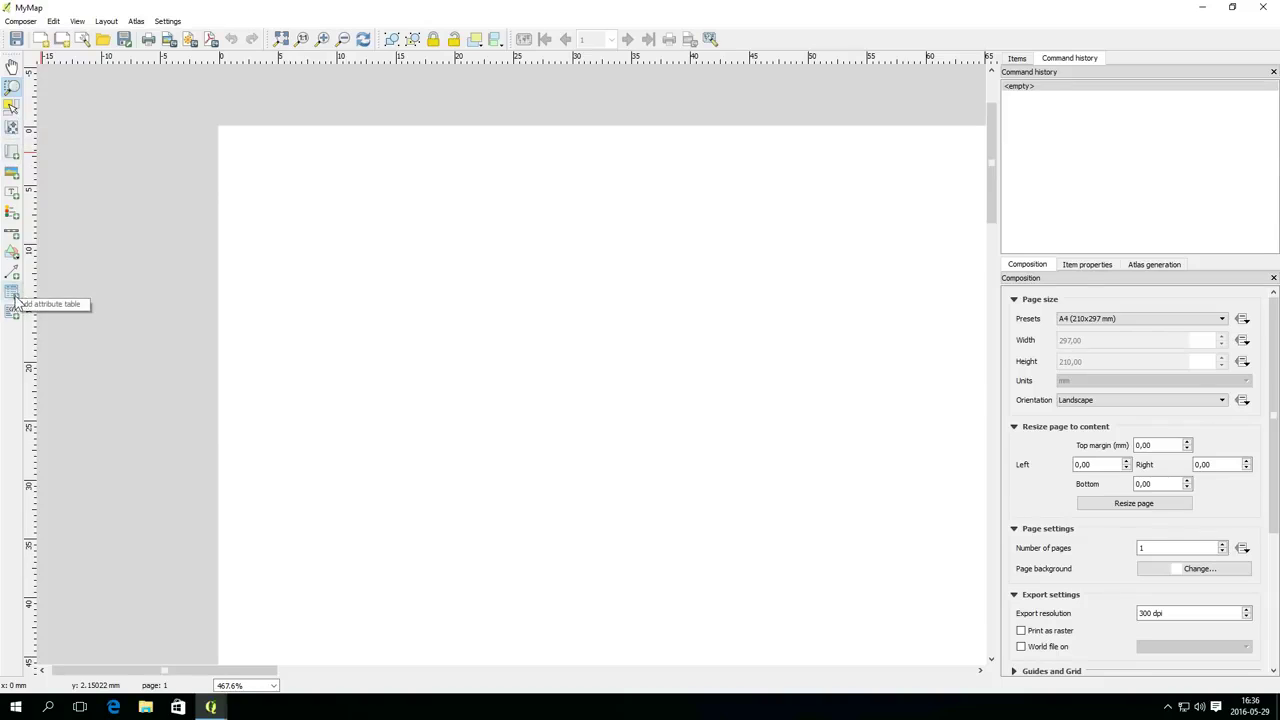
click(281, 39)
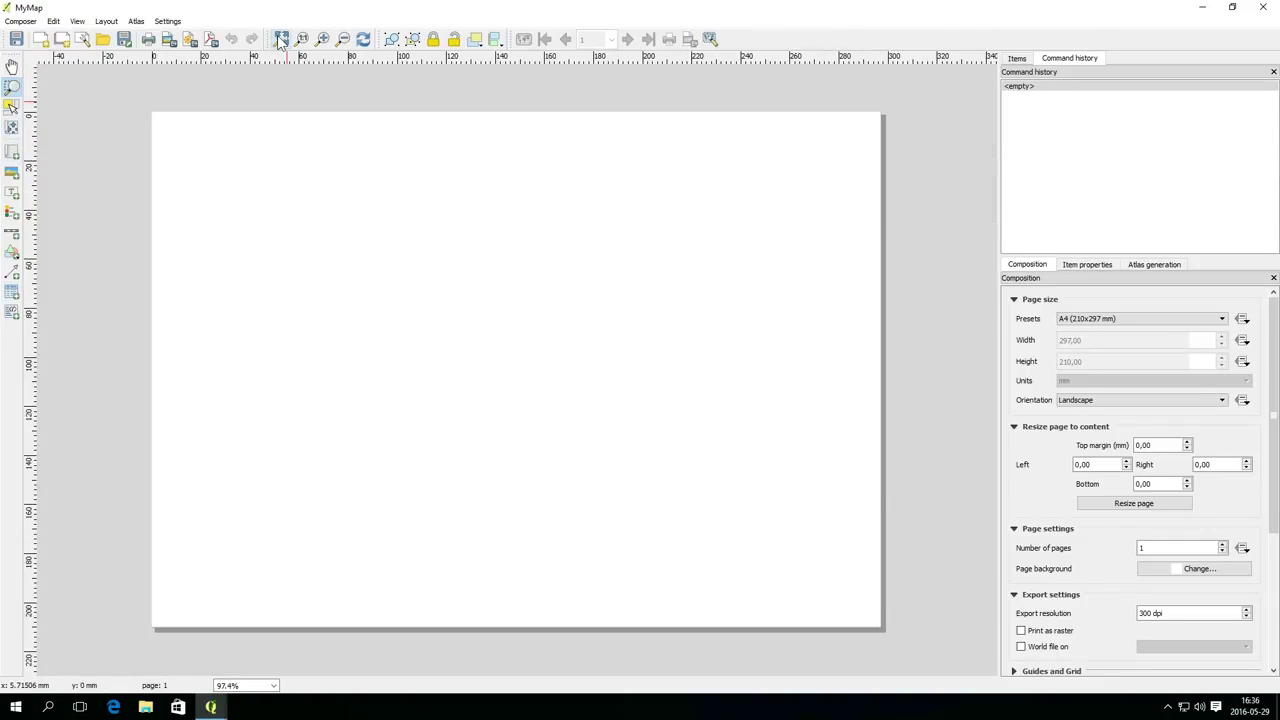
Draw a map frame spanning most of the A4 page
click(12, 151)
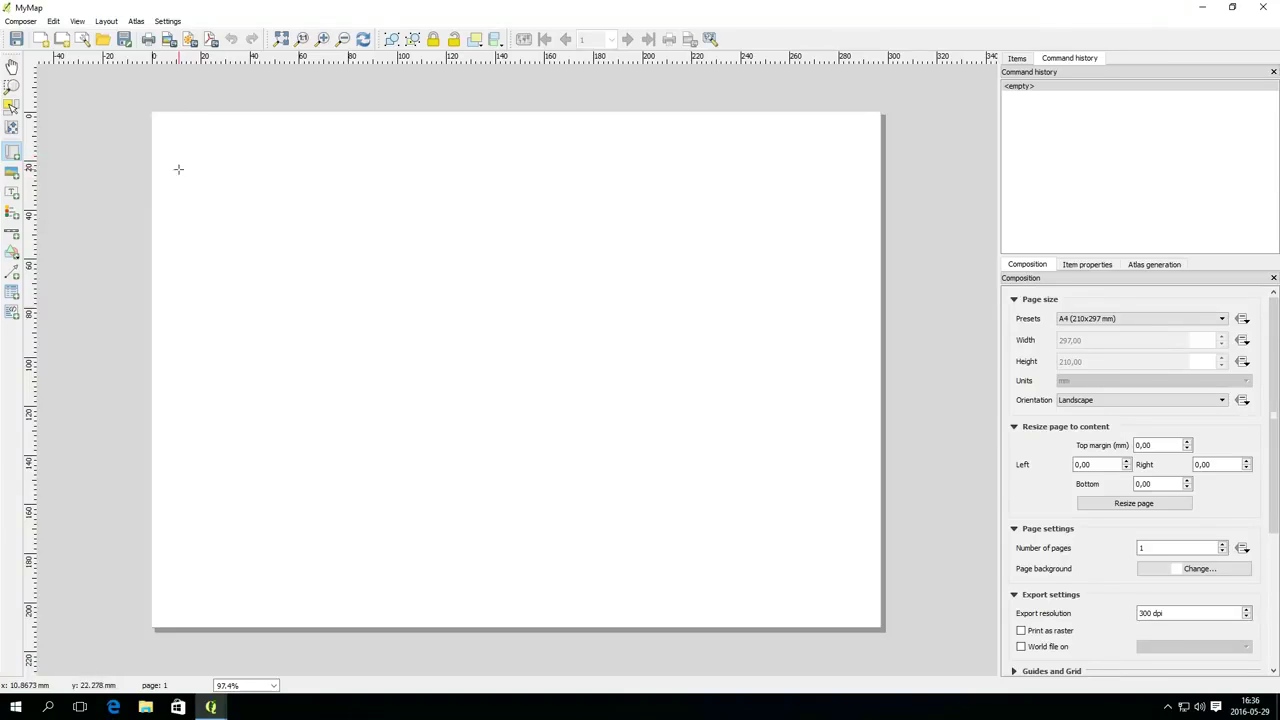
mouse_move(178, 202)
mouse_down()
mouse_move(786, 517)
mouse_move(831, 589)
mouse_move(846, 589)
mouse_move(838, 566)
mouse_move(833, 580)
mouse_move(845, 571)
mouse_up()
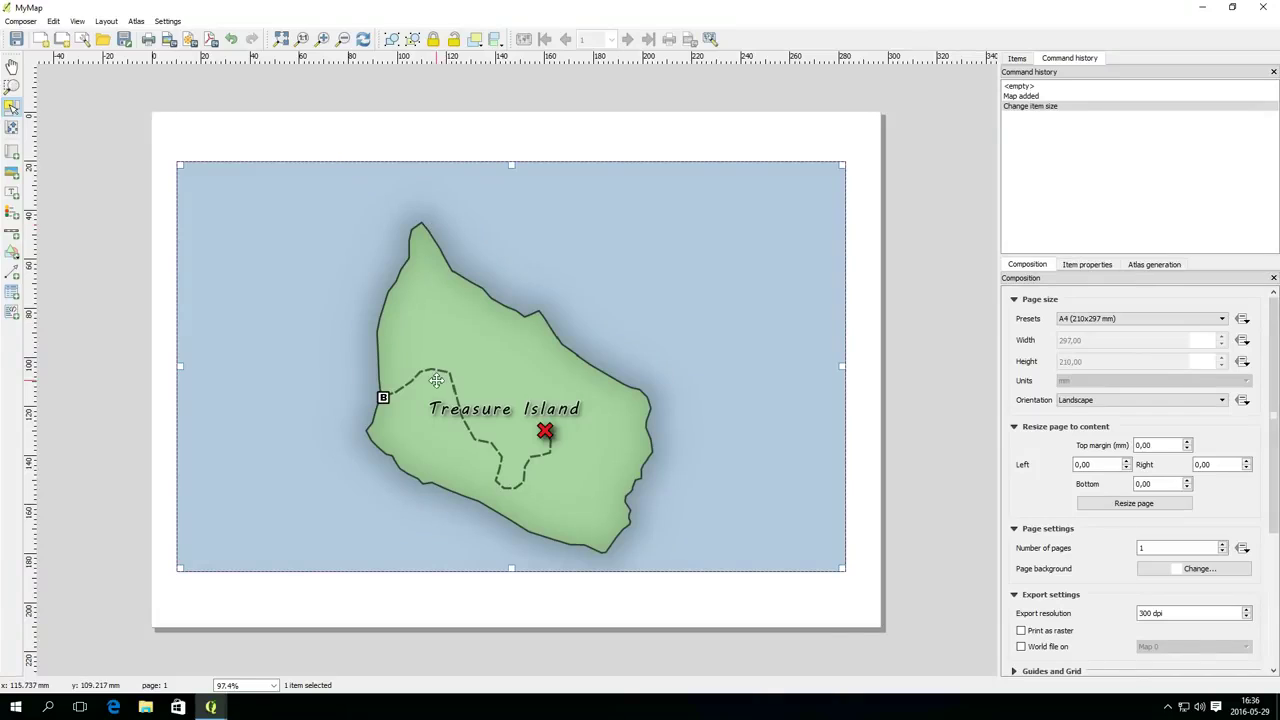
mouse_move(470, 396)
mouse_down()
mouse_move(466, 372)
mouse_move(470, 390)
mouse_up()
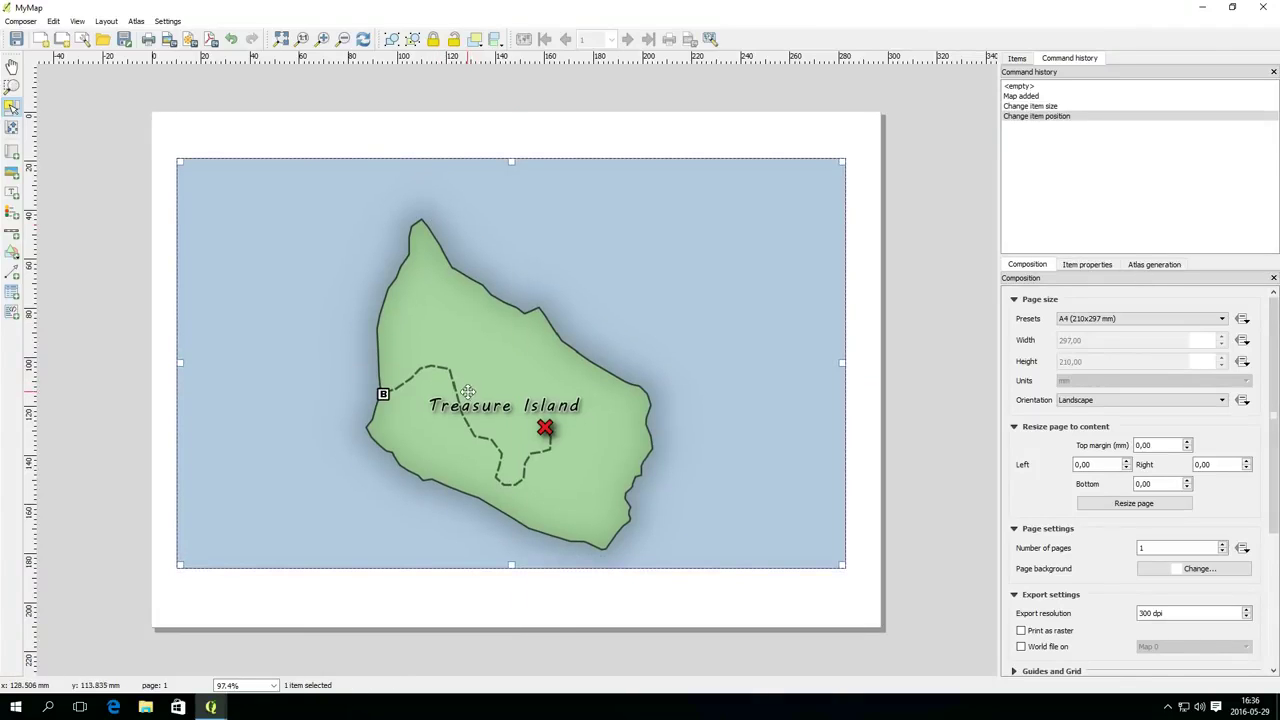
Recentre and slightly enlarge the island inside the map frame, then check it zoomed in
click(12, 128)
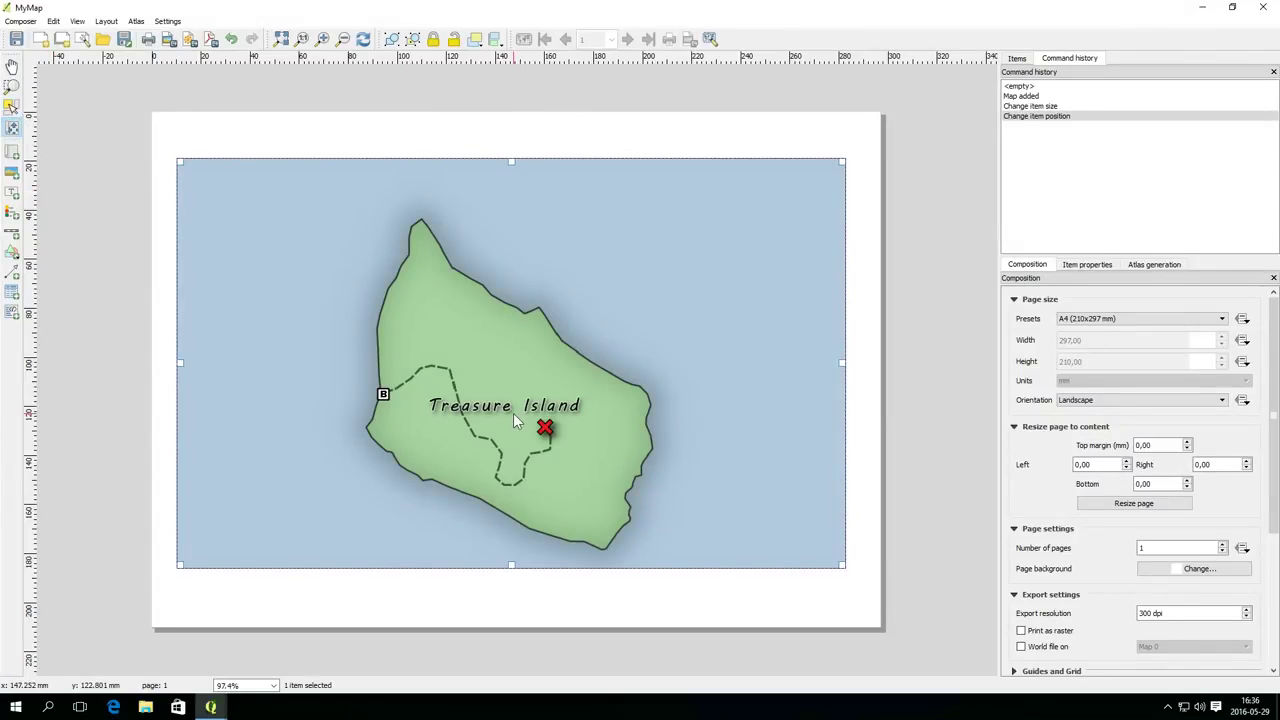
drag(516, 416, 548, 394)
scroll(546, 388, up, 1)
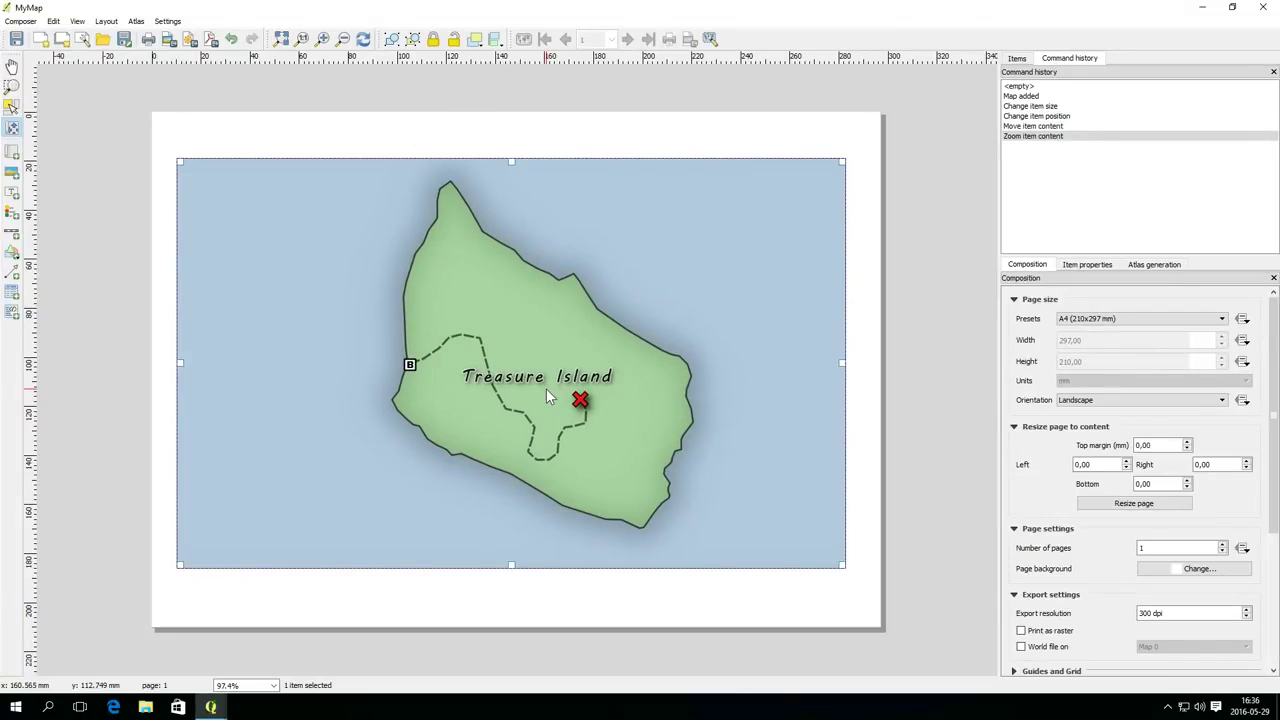
scroll(546, 388, up, 1)
scroll(546, 388, up, 4)
scroll(546, 388, down, 4)
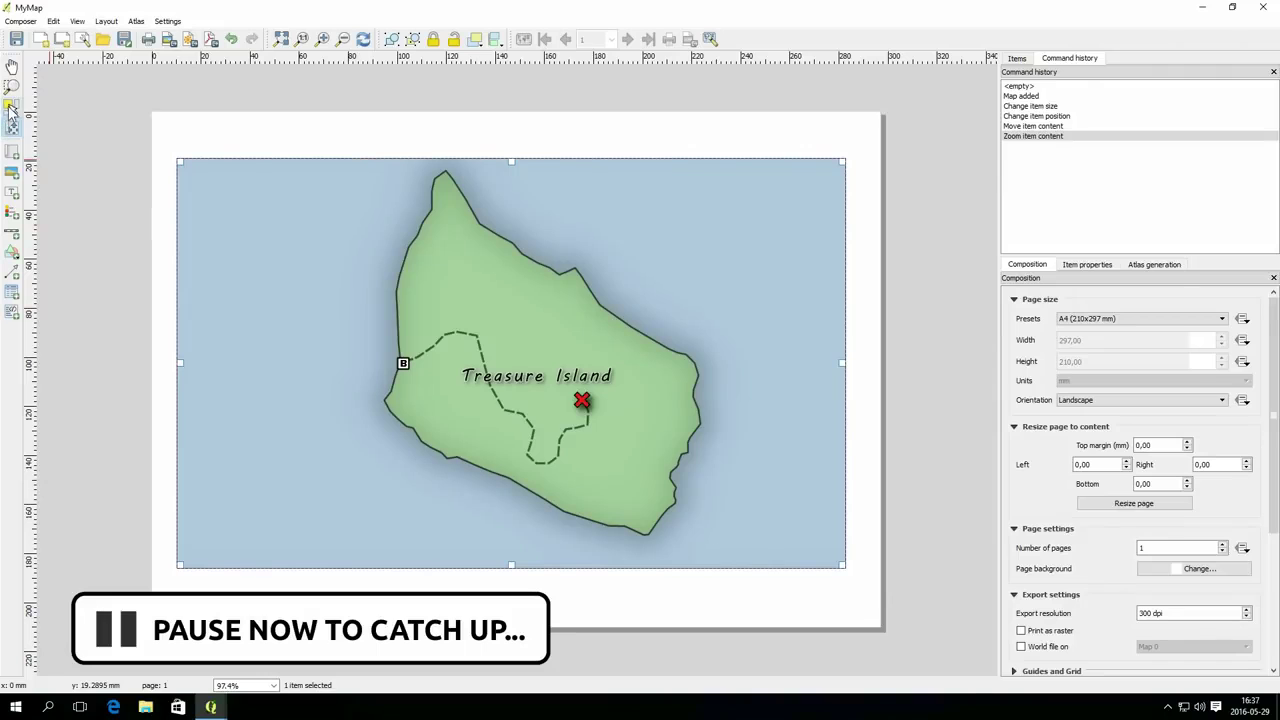
click(11, 107)
click(526, 366)
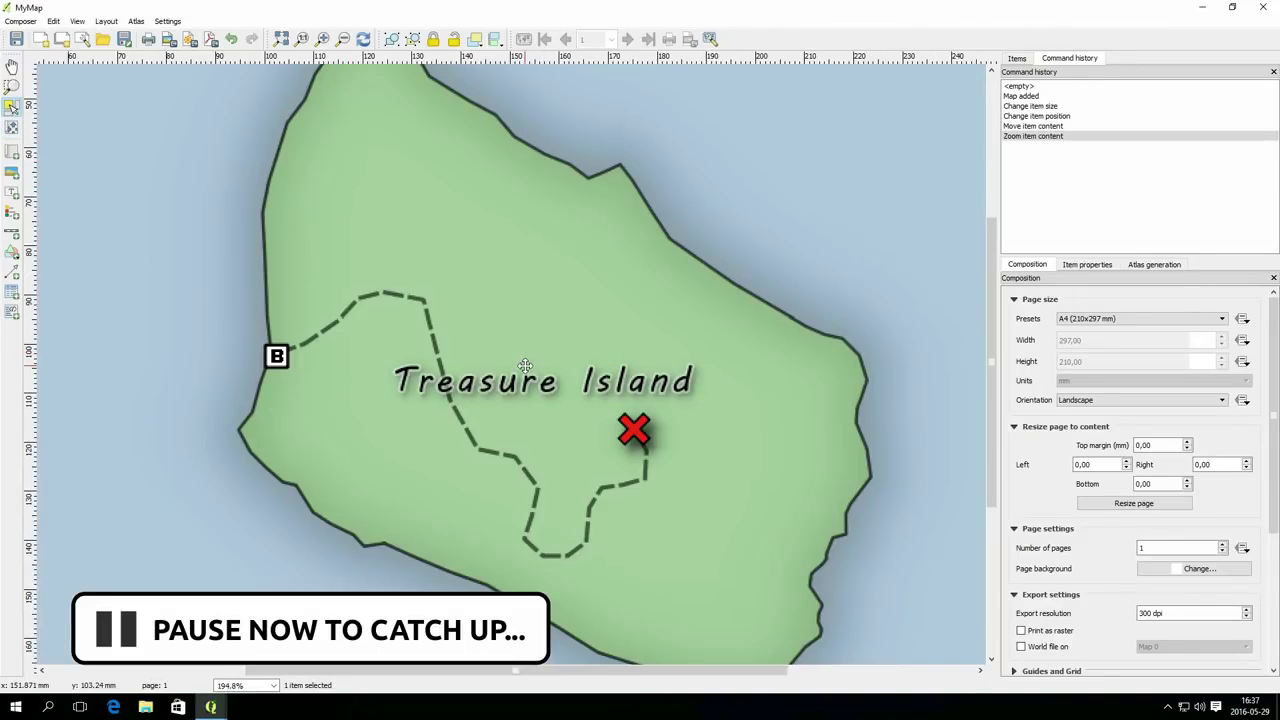
alt+click(526, 366)
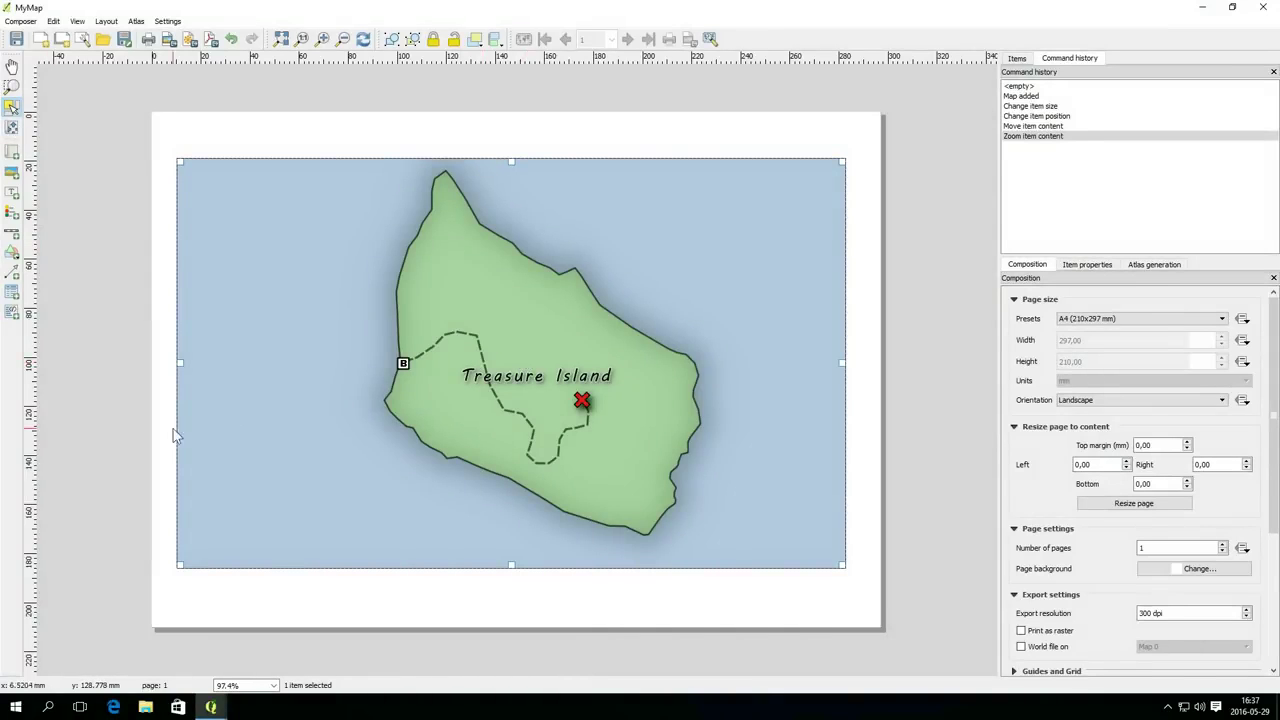
Select the map item and inspect its scale value in Item properties
click(98, 456)
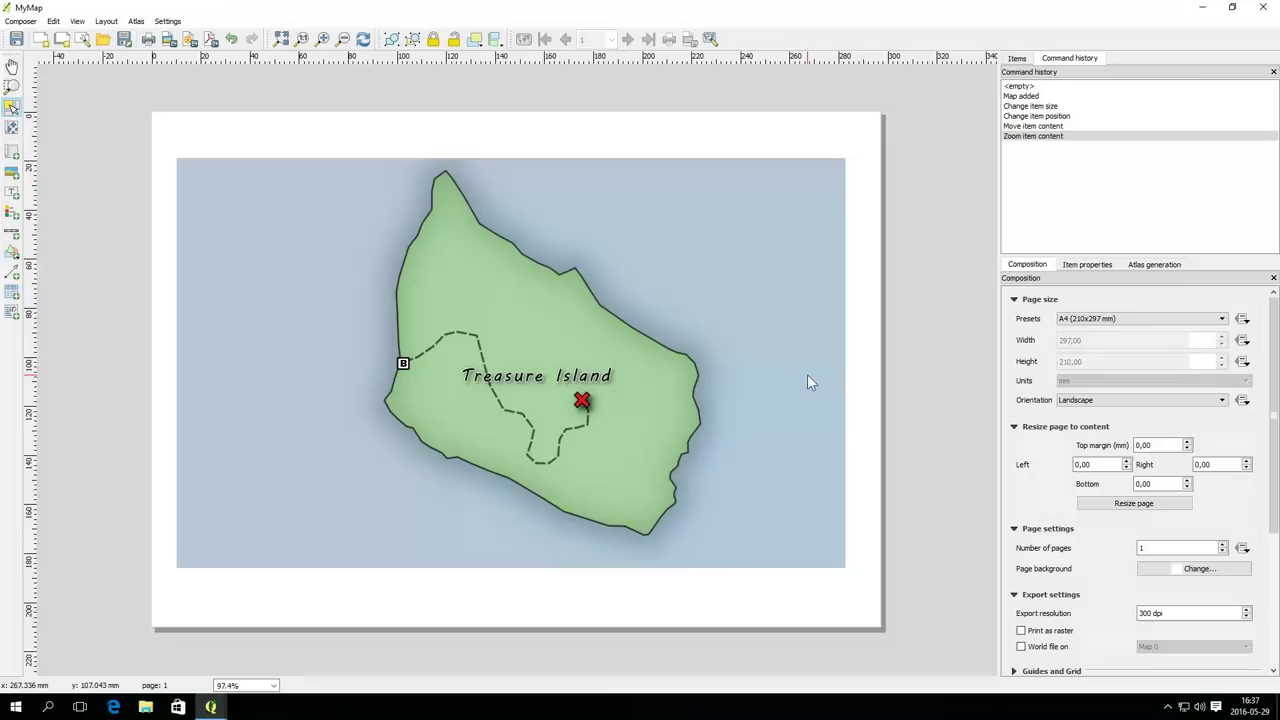
click(1087, 264)
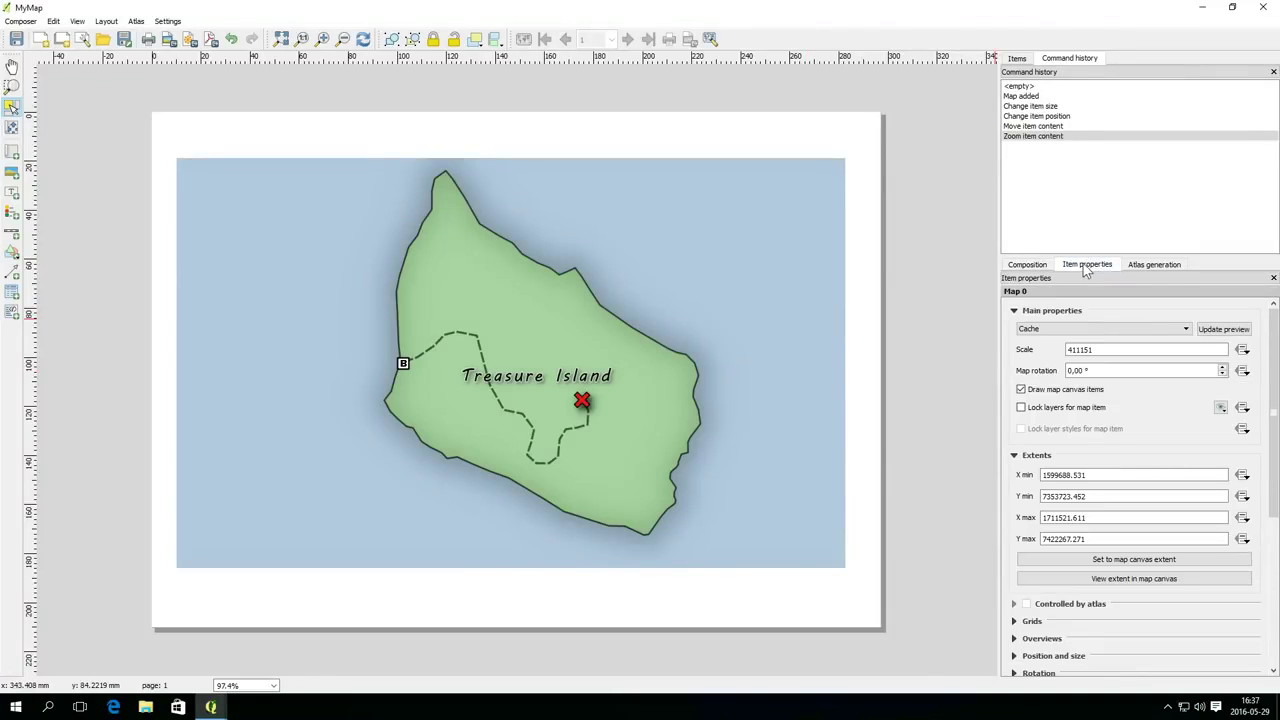
click(782, 320)
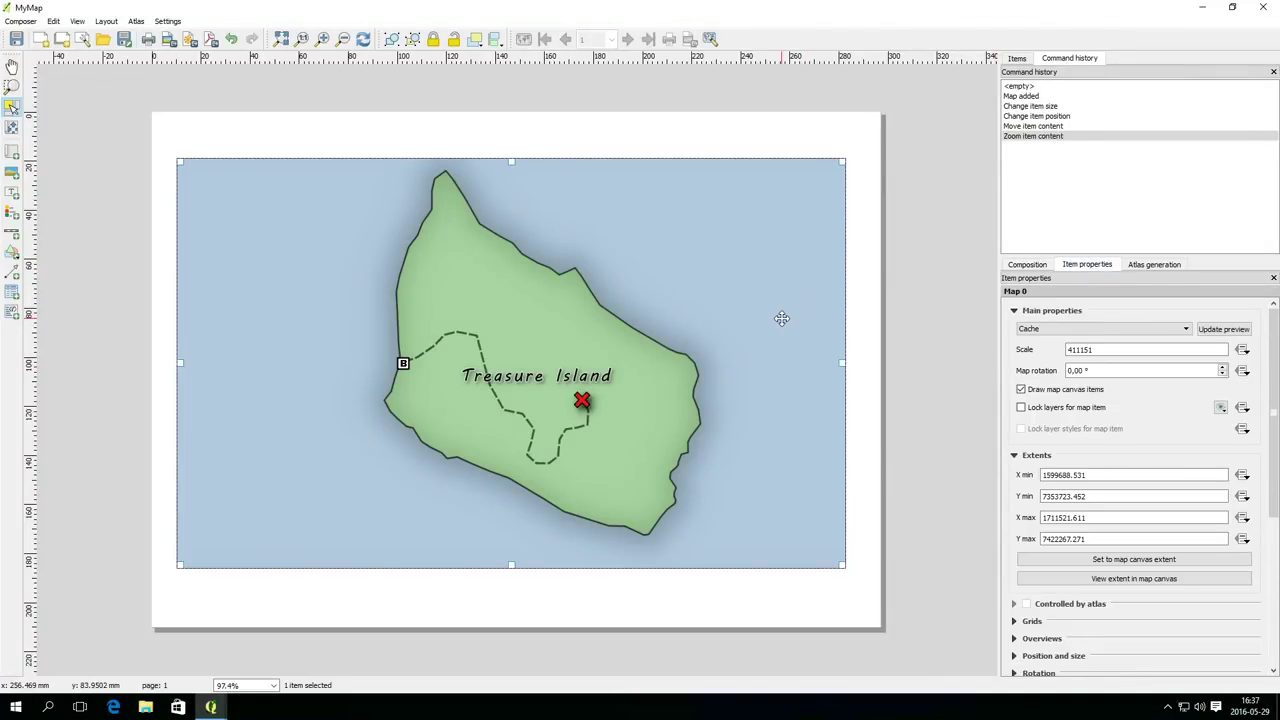
click(1096, 348)
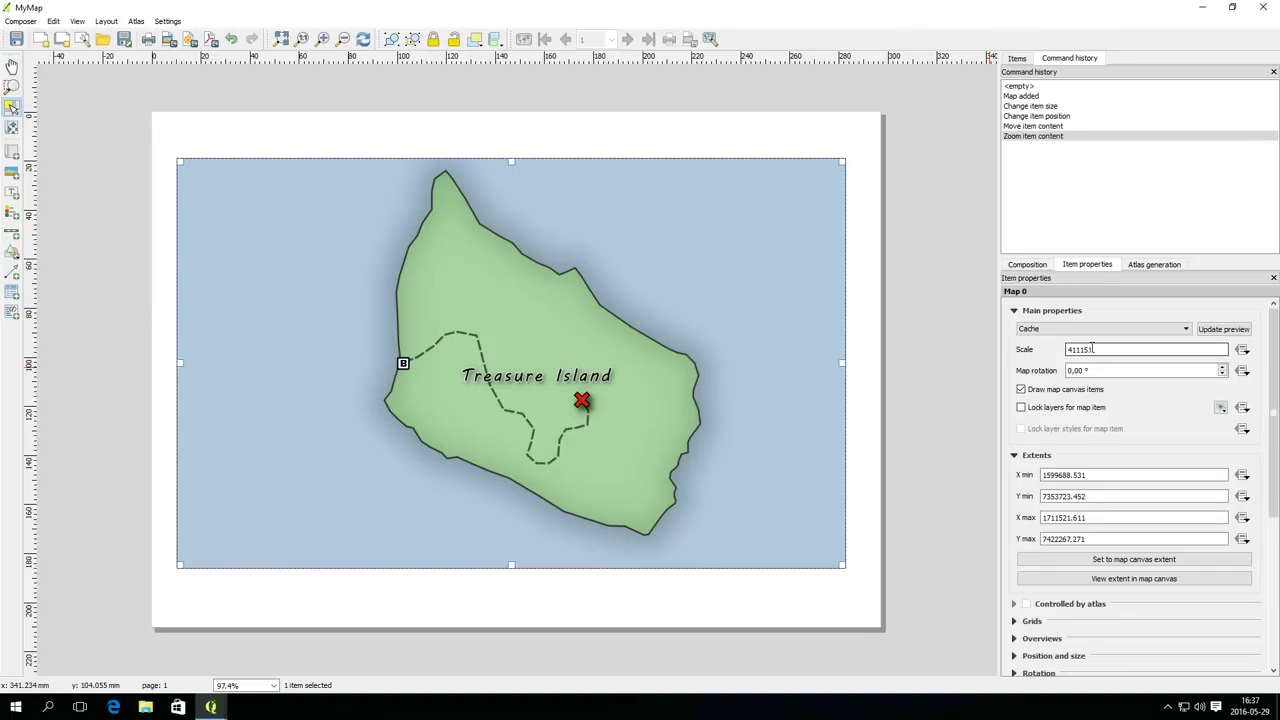
double_click(1096, 348)
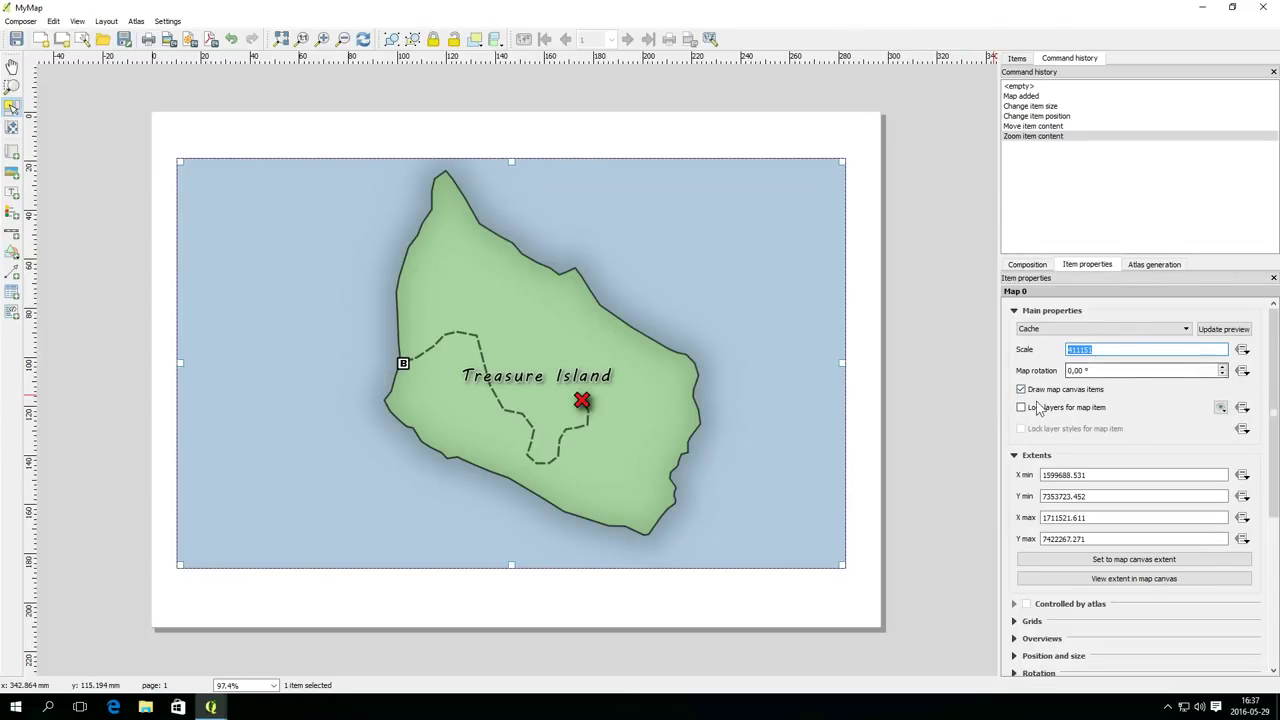
Enable the map's Frame option, giving it a 0.30 mm black border
scroll(1010, 484, down, 8)
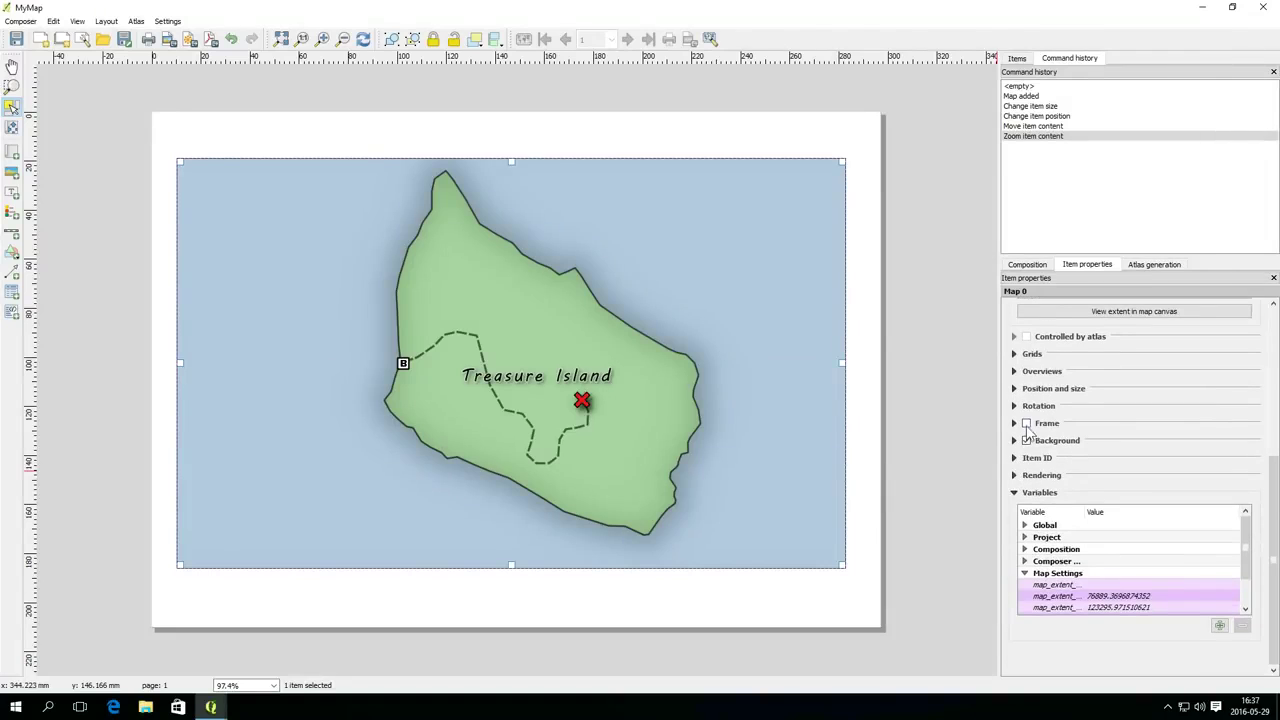
click(1026, 424)
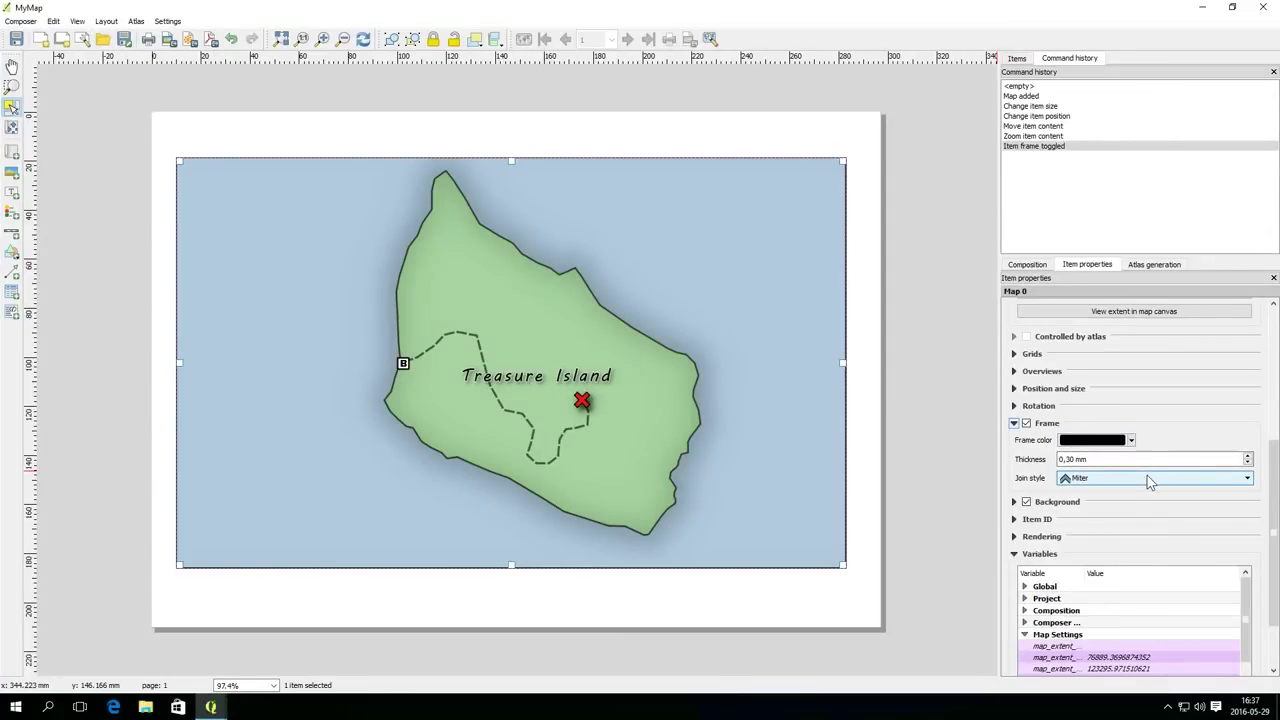
click(968, 524)
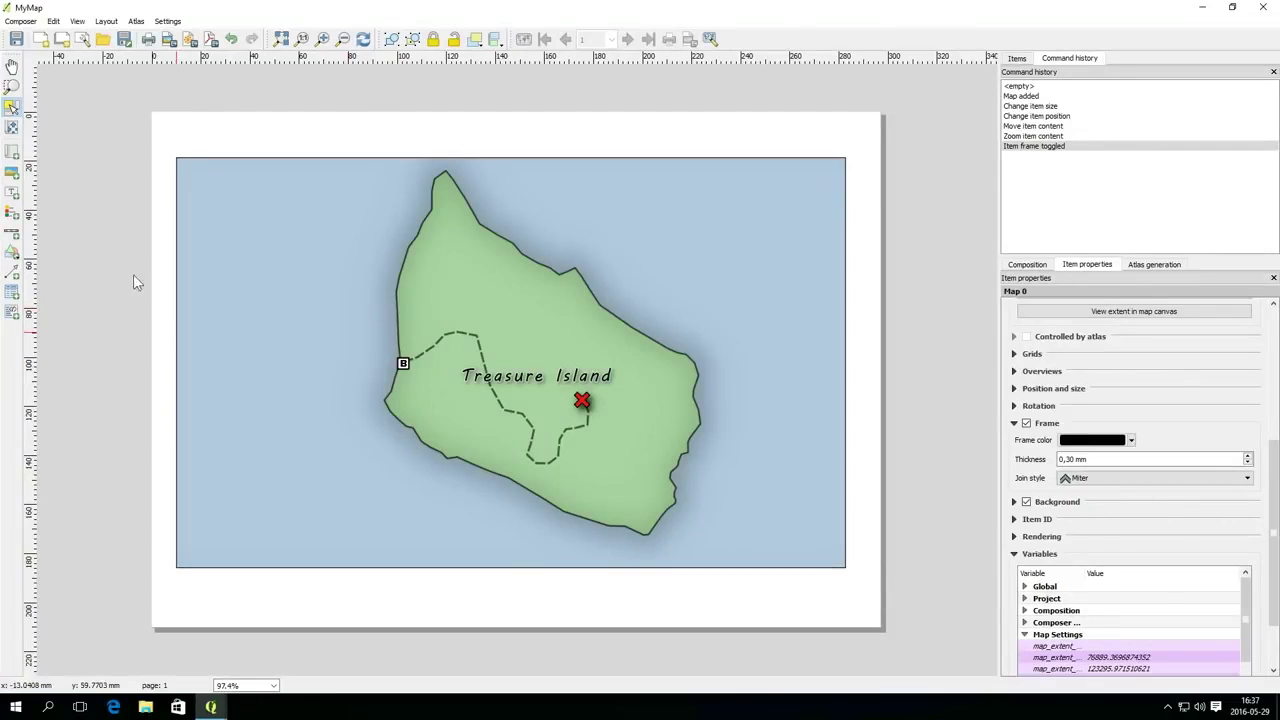
Draw a title label box above the map and type 'My Treasure Map' into it
click(12, 194)
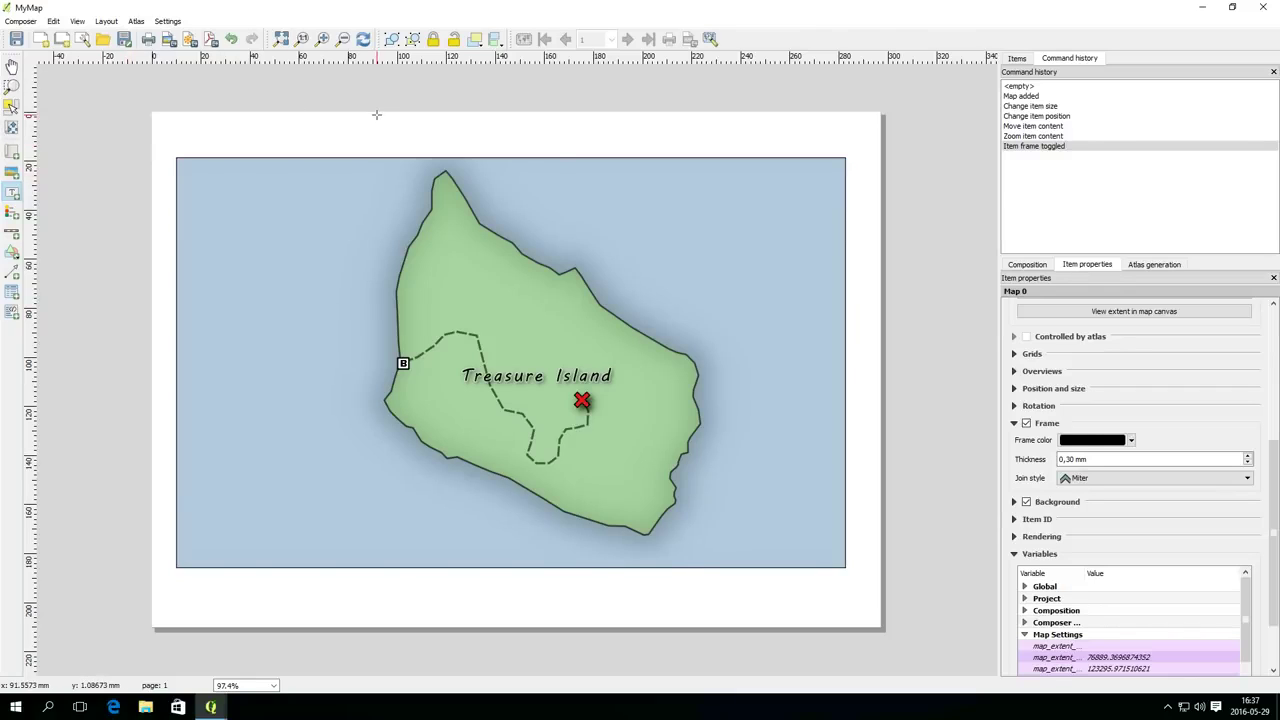
drag(370, 121, 677, 148)
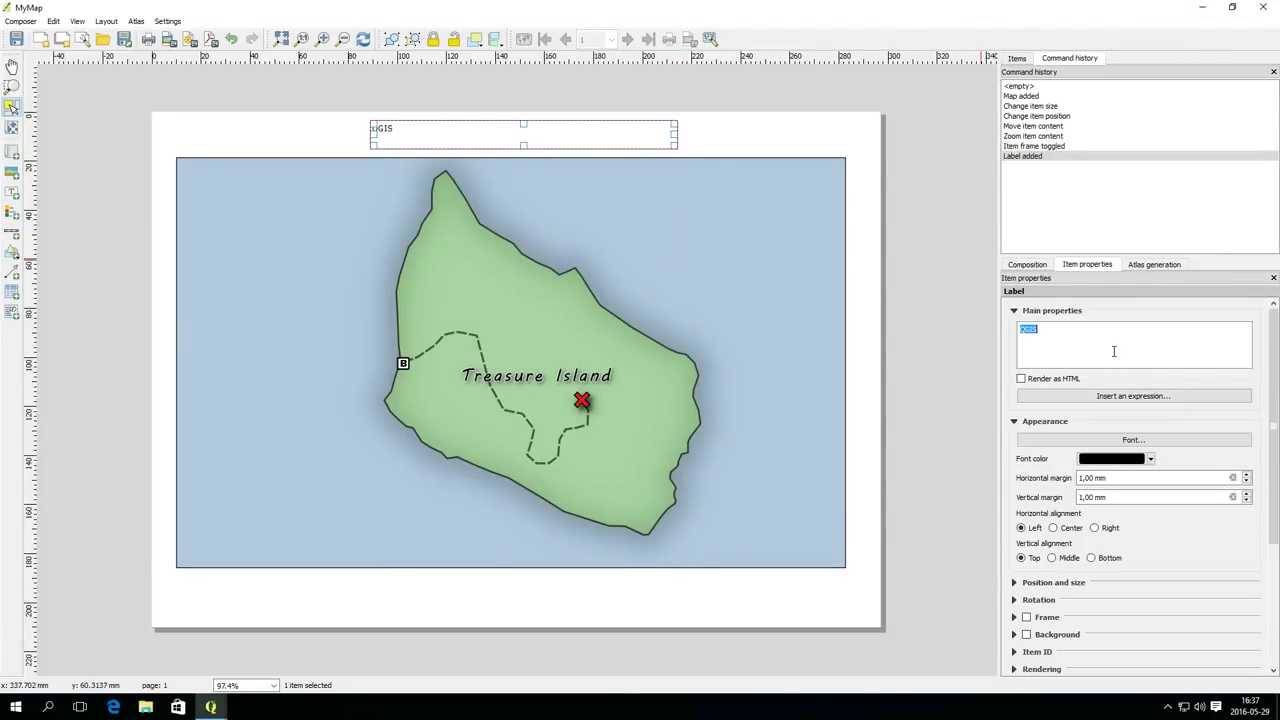
text(My Treasure Map)
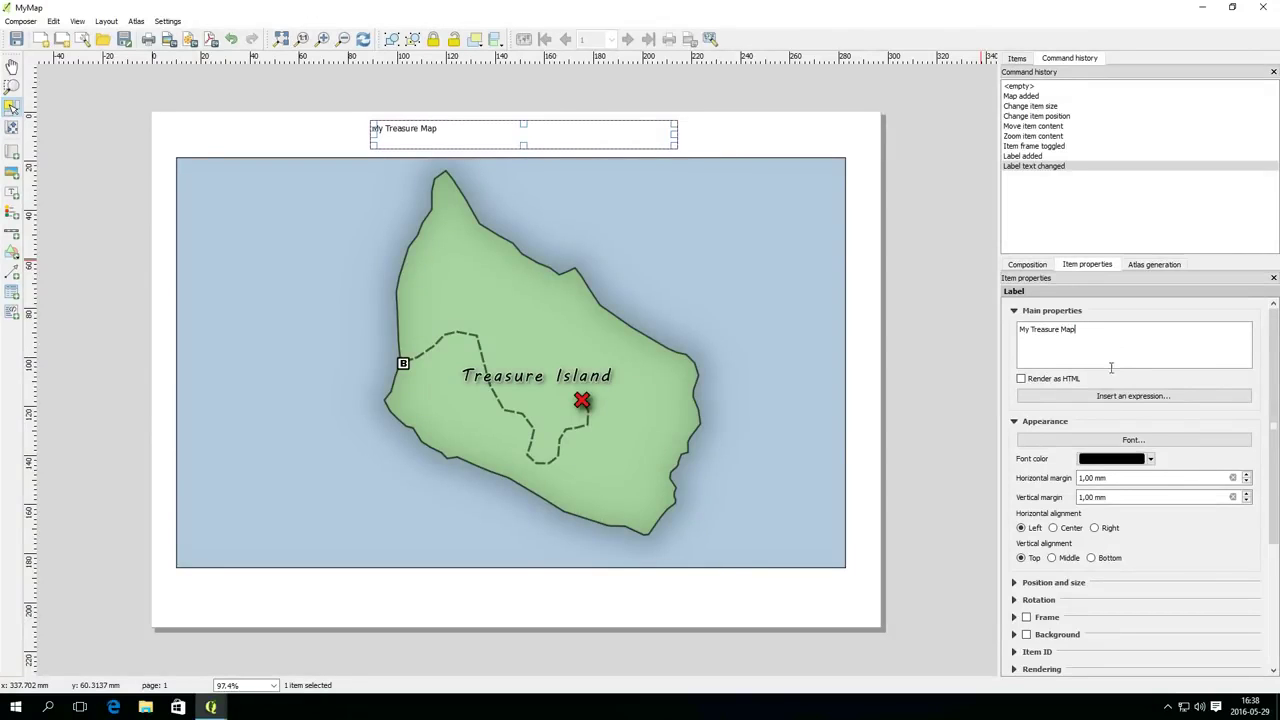
Make the title font bold italic at size 26 and widen its box to fit 'My Treasure Map'
click(1133, 440)
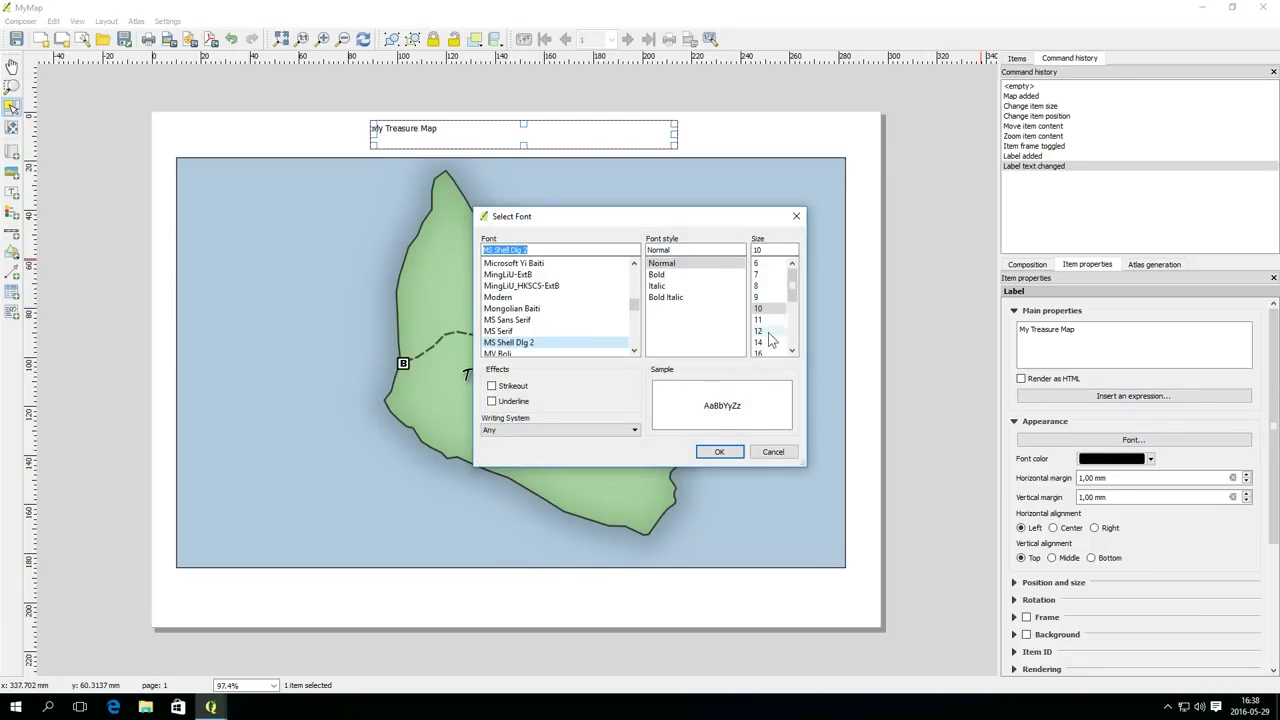
scroll(770, 340, down, 3)
click(760, 331)
click(665, 297)
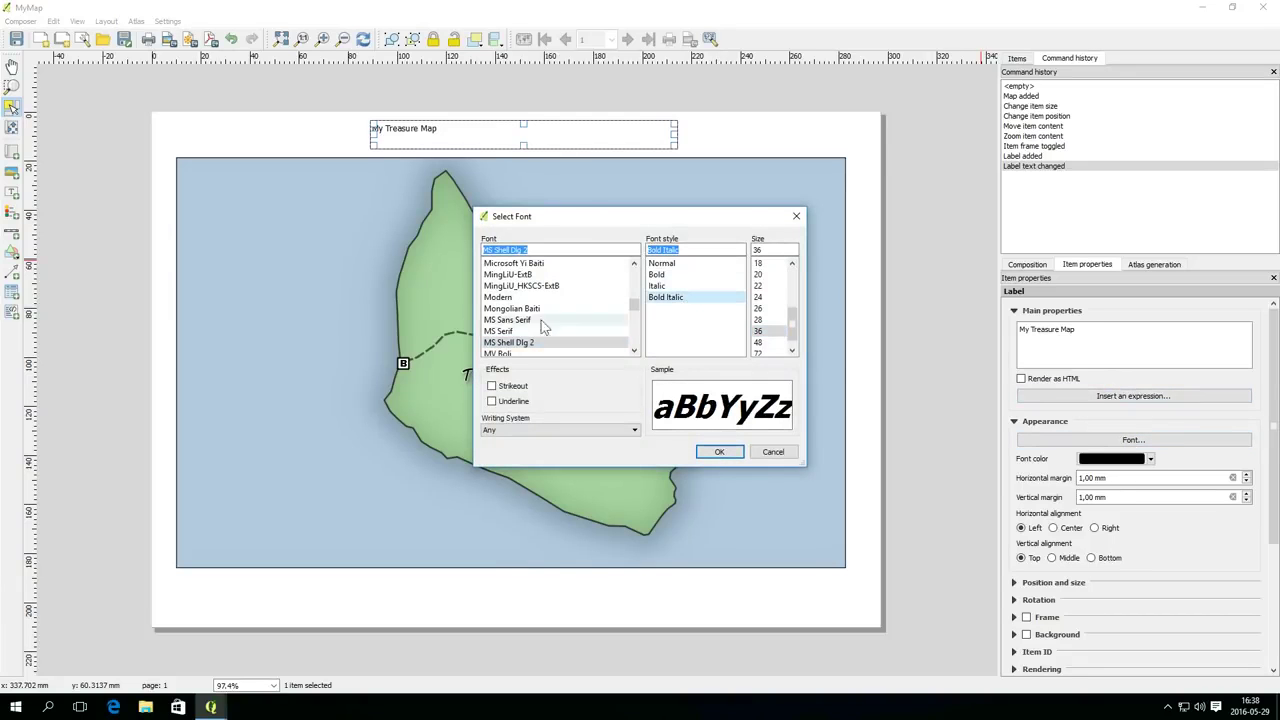
scroll(531, 300, down, 1)
scroll(531, 300, up, 5)
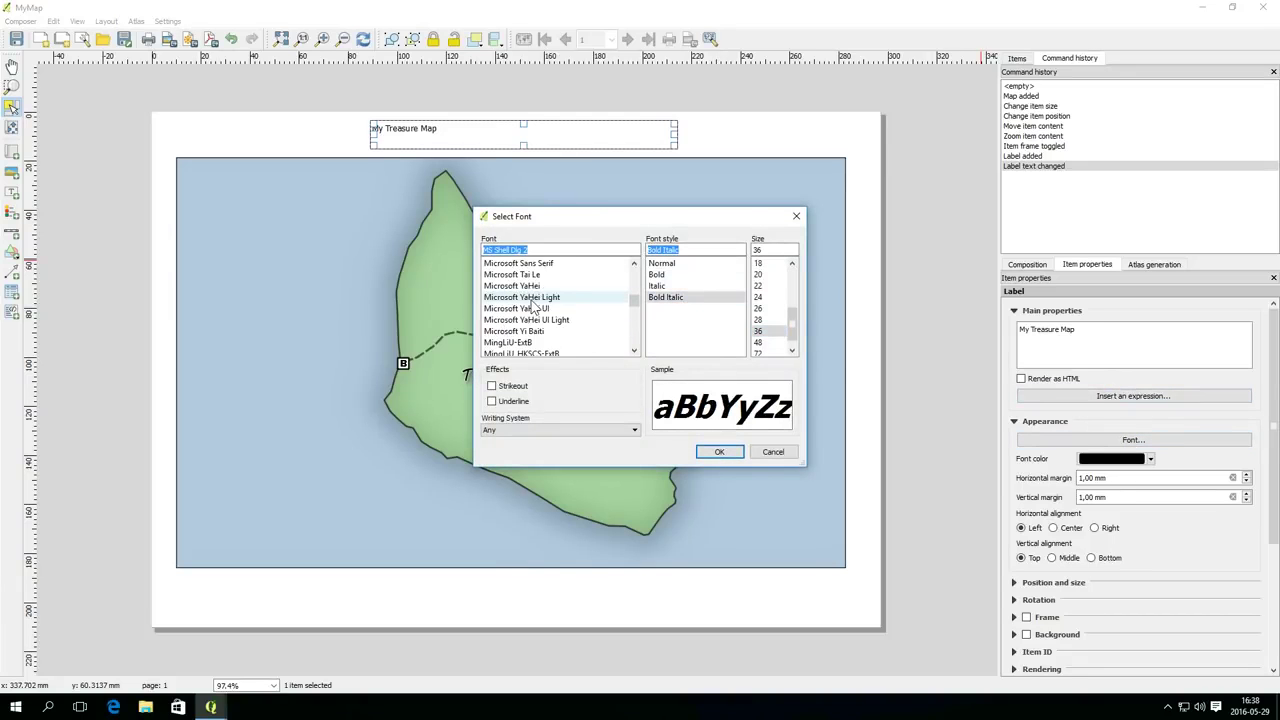
click(720, 452)
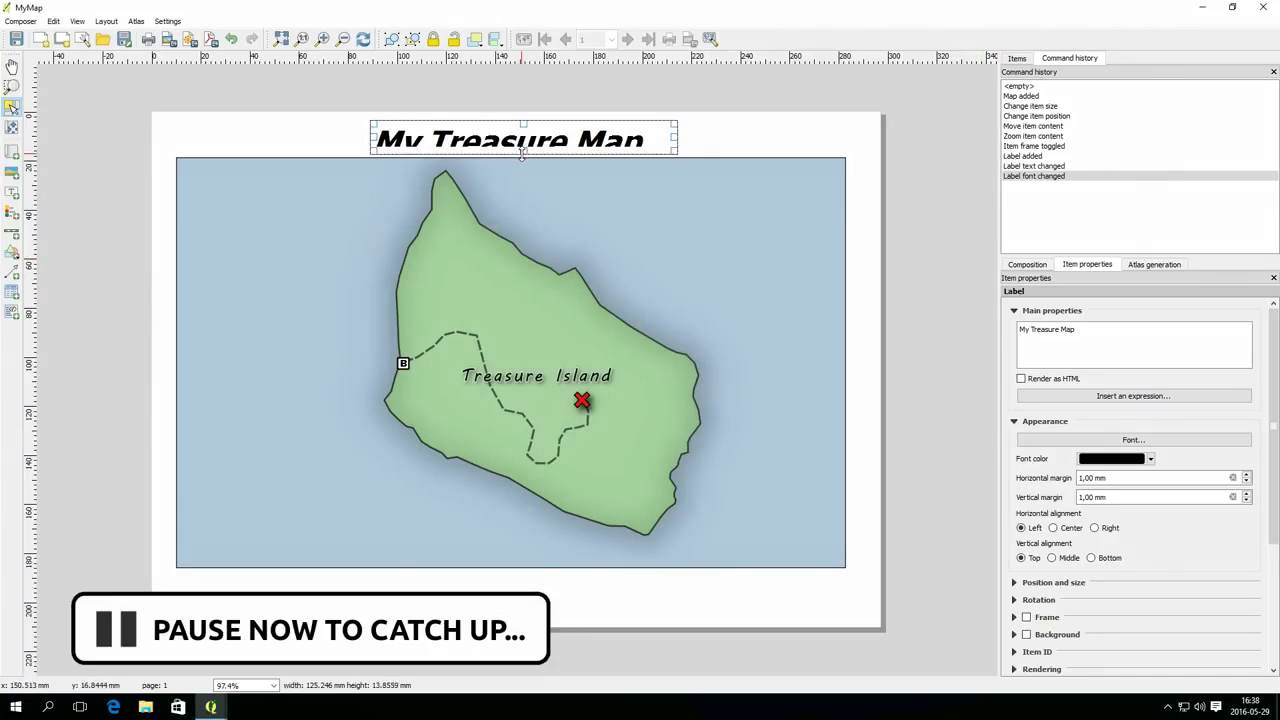
drag(521, 152, 521, 155)
click(1133, 440)
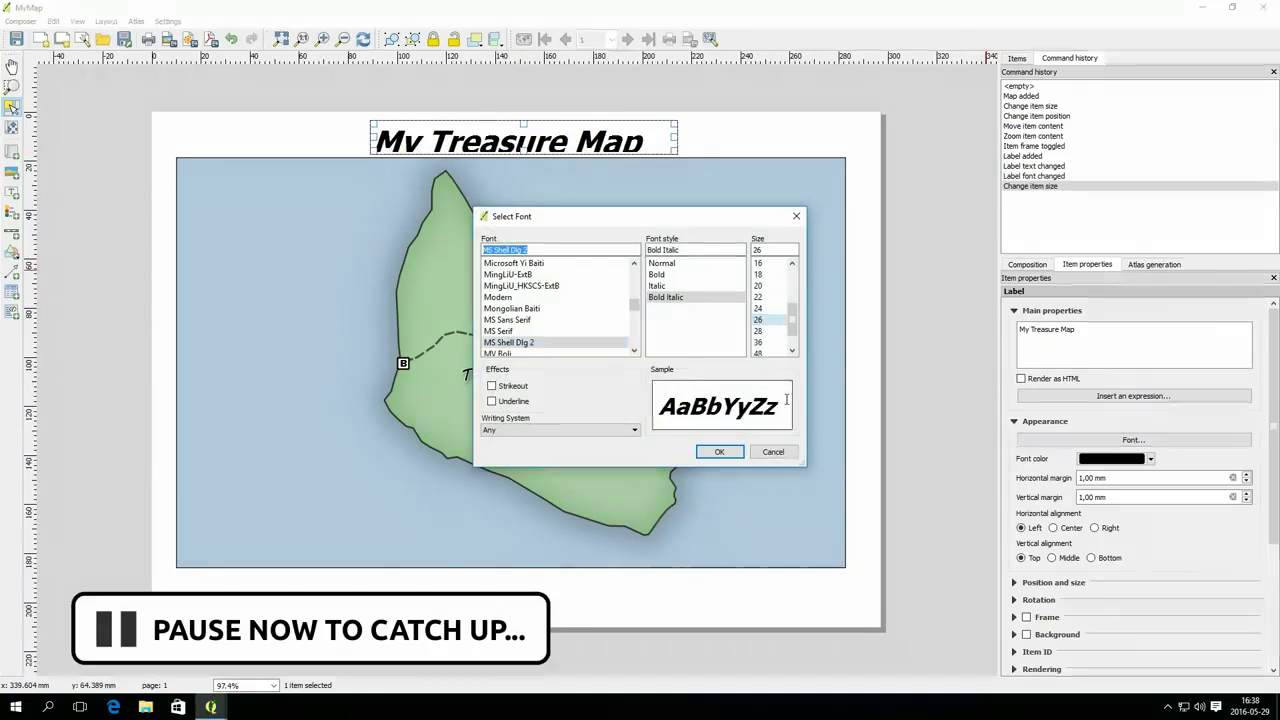
click(720, 452)
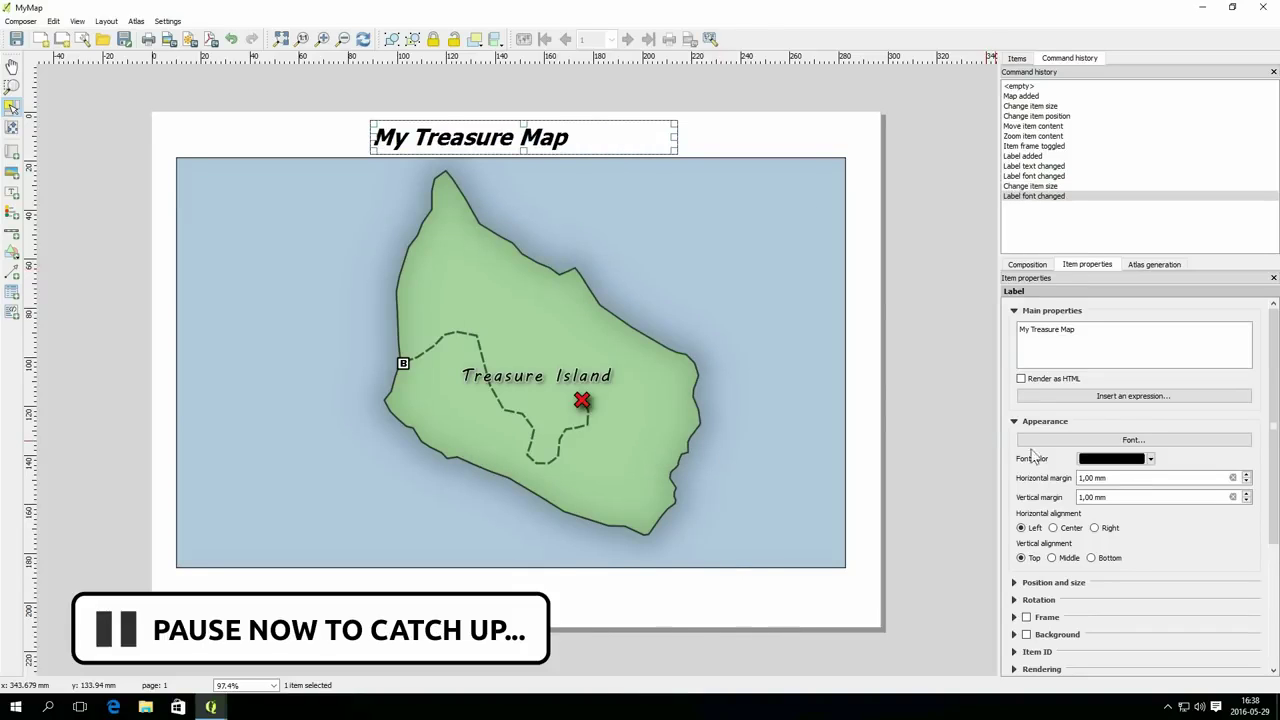
Centre the title horizontally and vertically in its box, leaving it without a frame
click(1071, 528)
click(1067, 558)
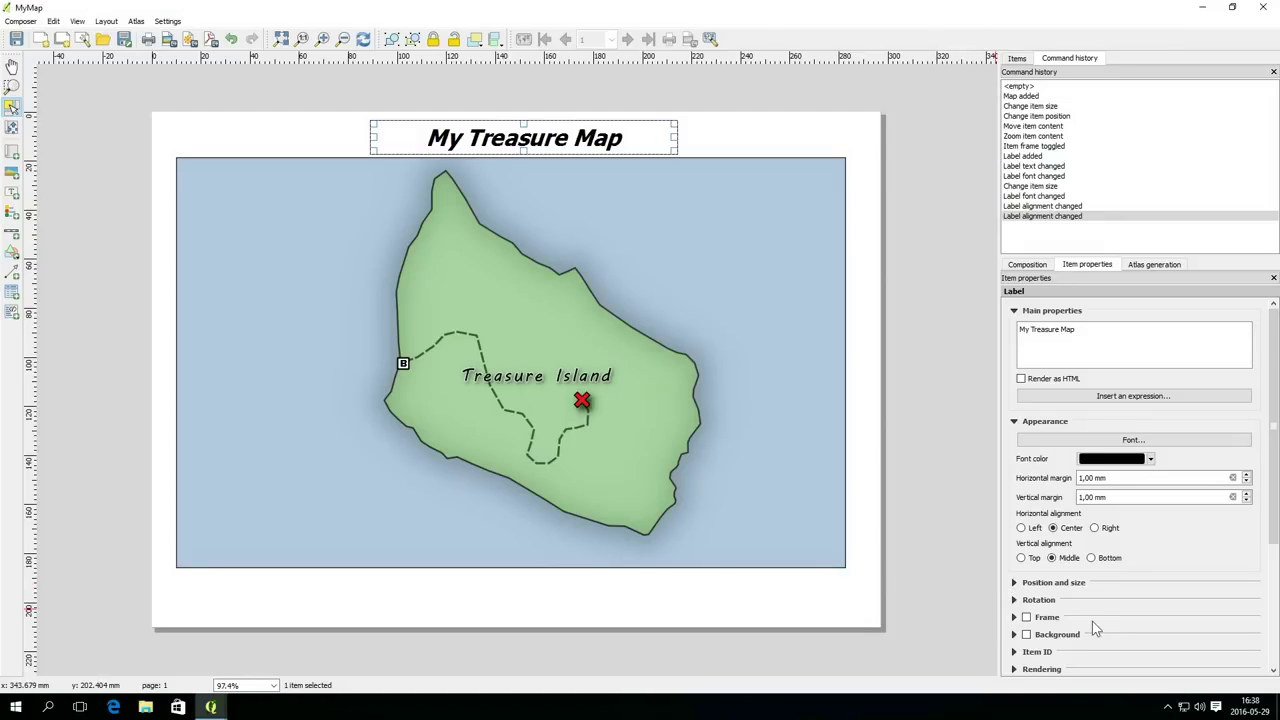
click(1027, 617)
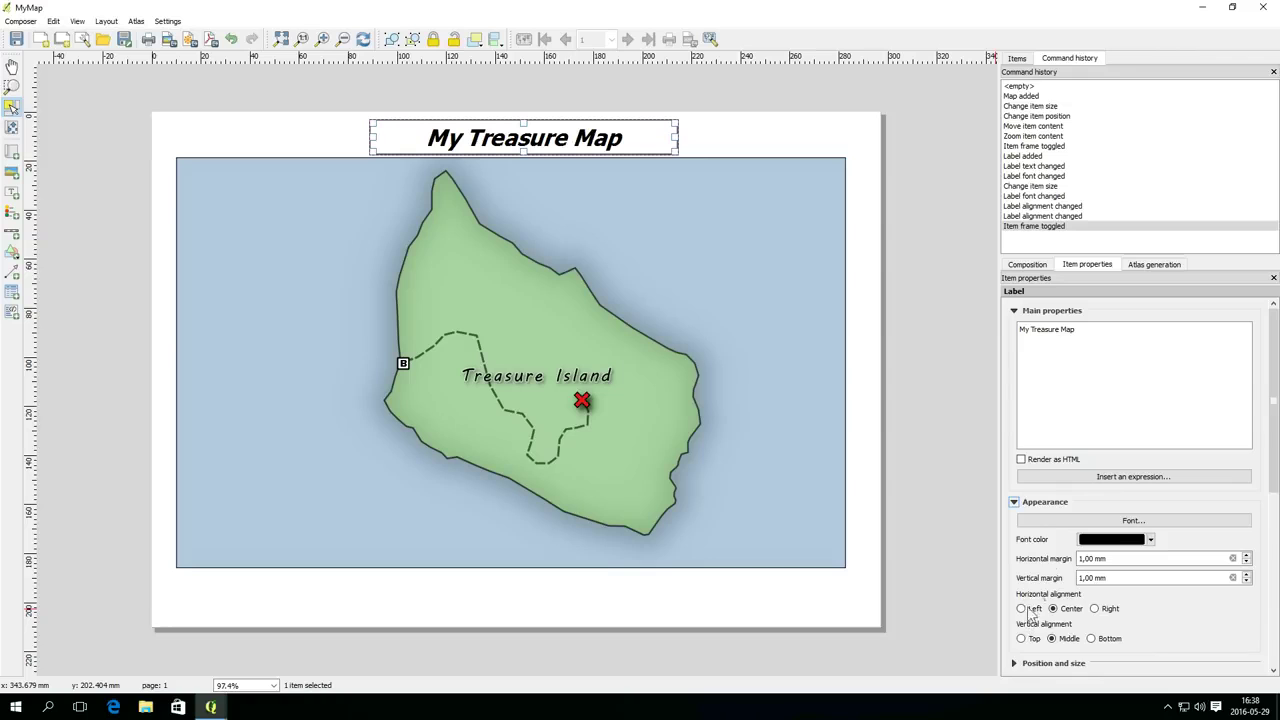
scroll(1037, 560, down, 2)
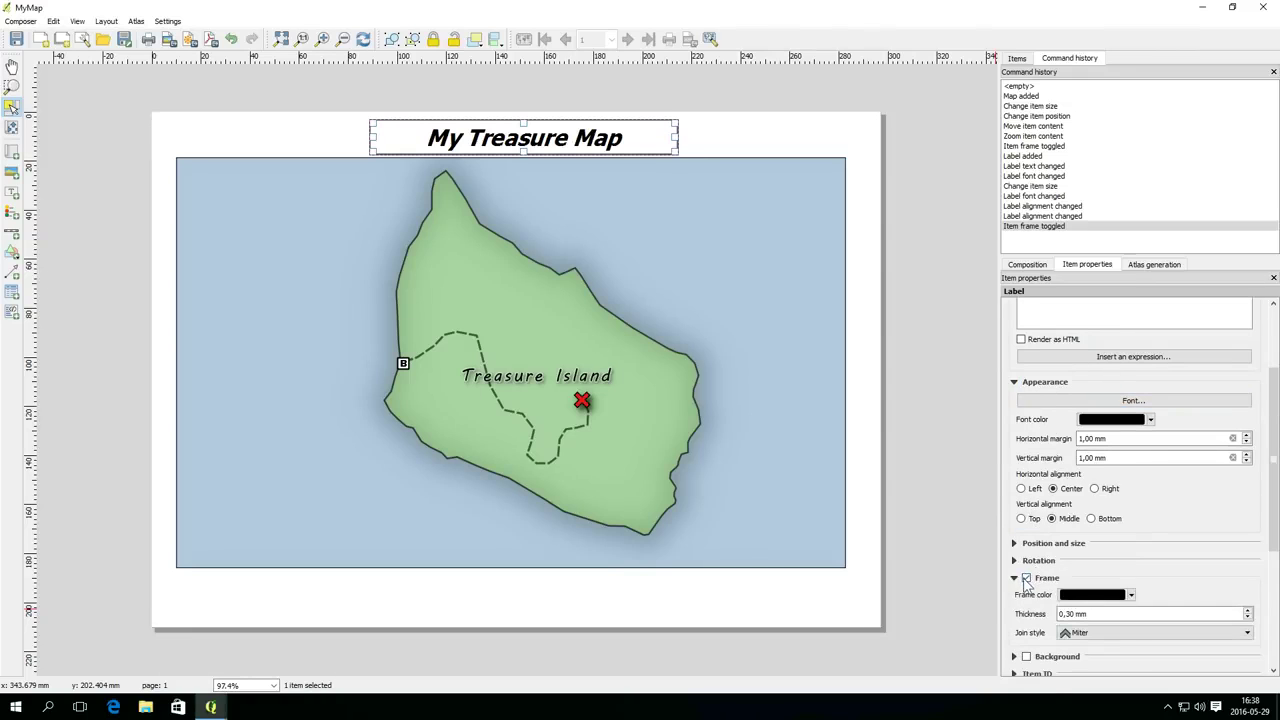
click(1026, 579)
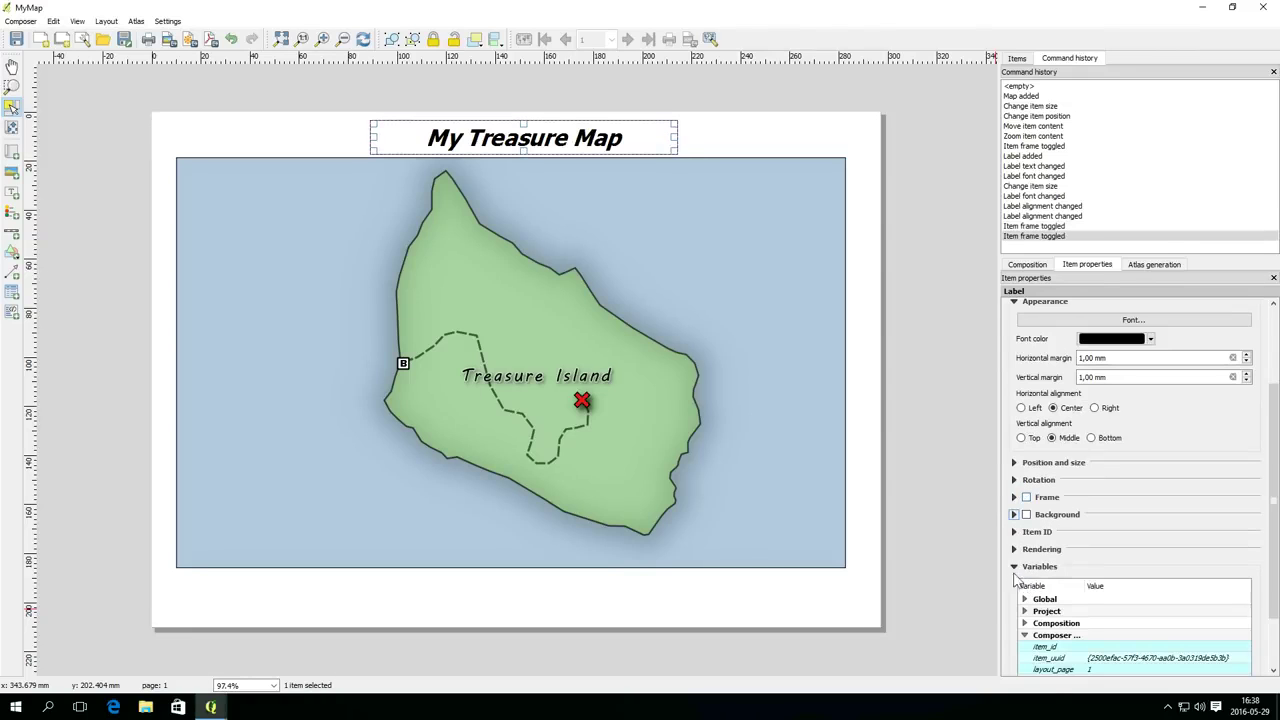
click(981, 517)
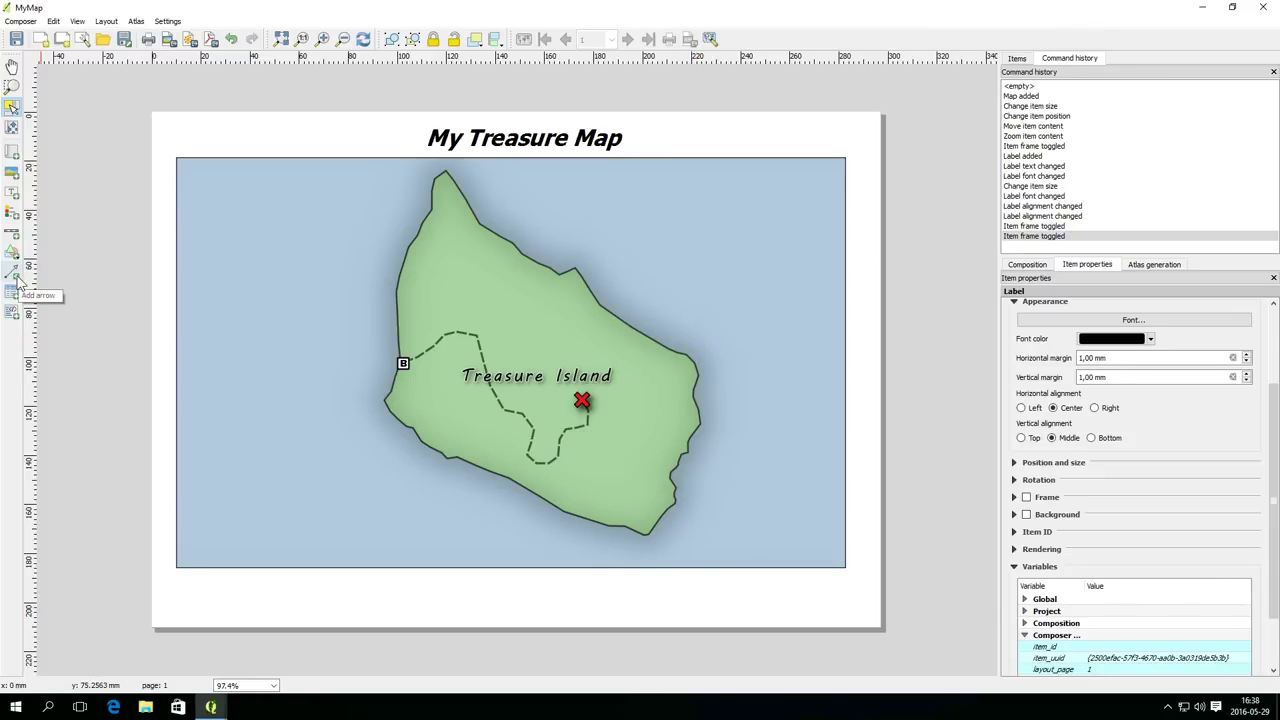
Add a legend at the map's lower right, clear its 'Legend' title, and return to the main QGIS window
click(12, 212)
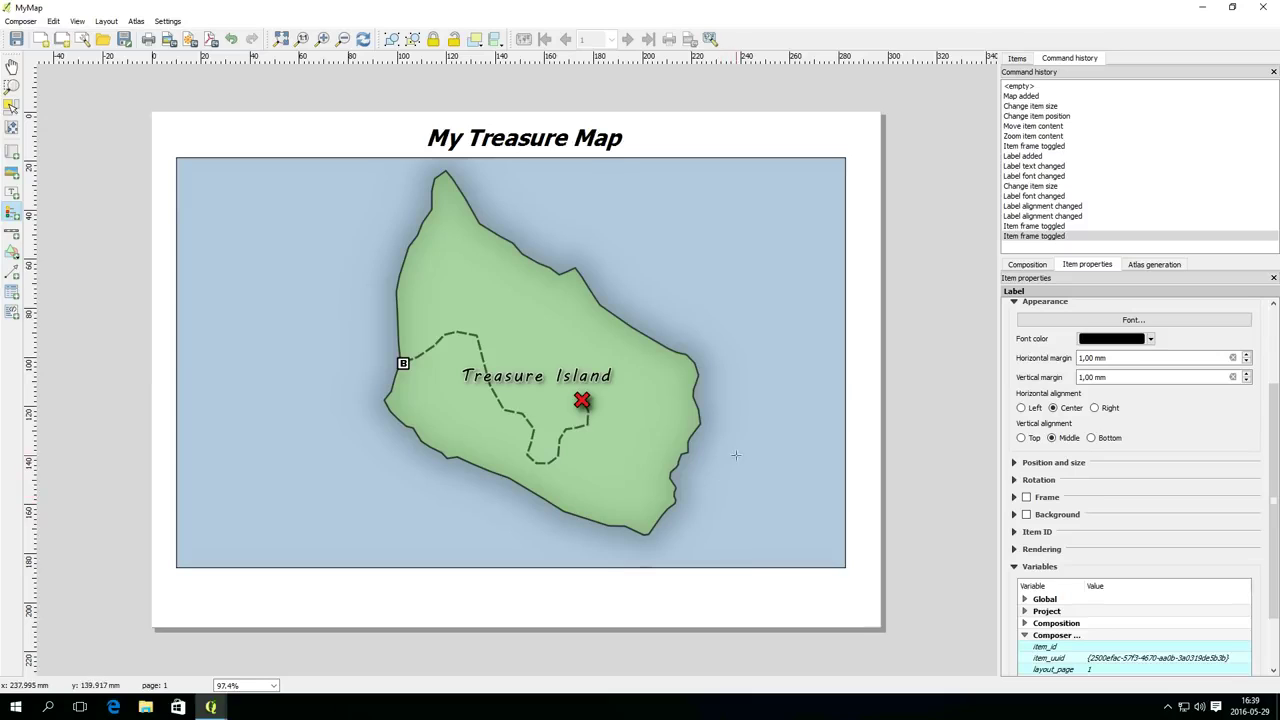
drag(738, 445, 821, 499)
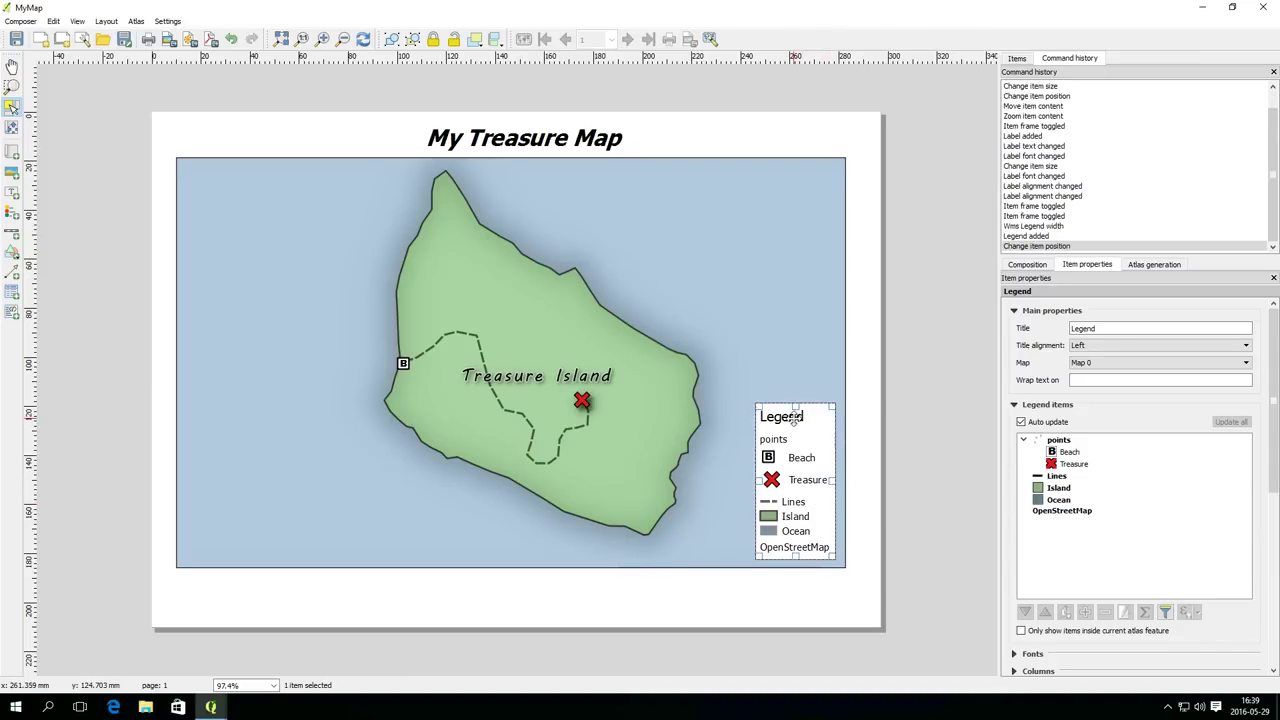
click(1098, 330)
drag(1088, 329, 993, 297)
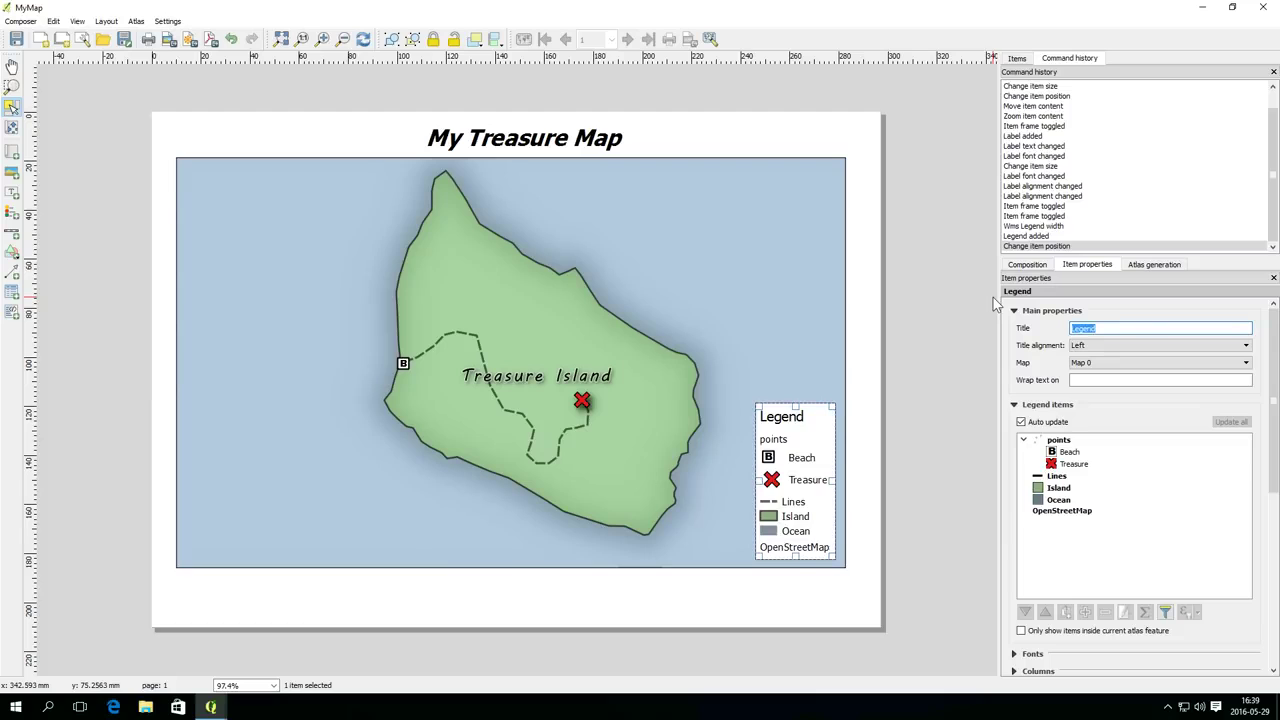
key(BackSpace)
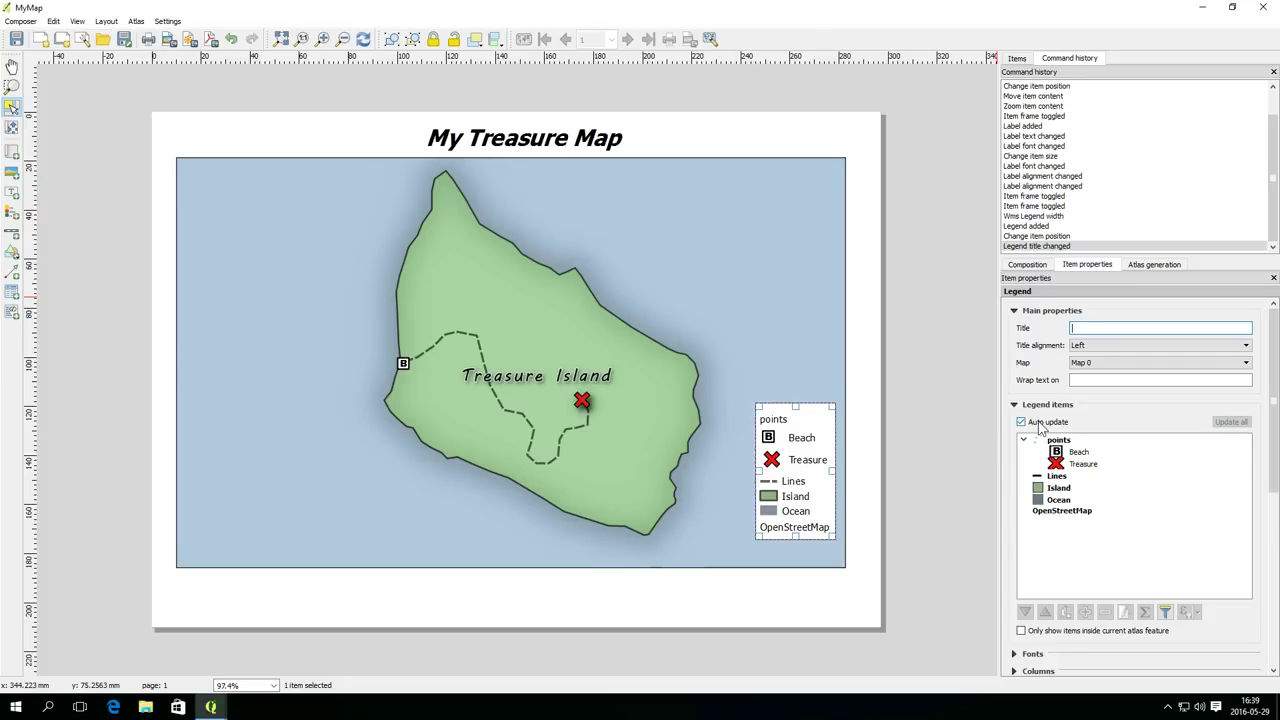
key(alt+Tab)
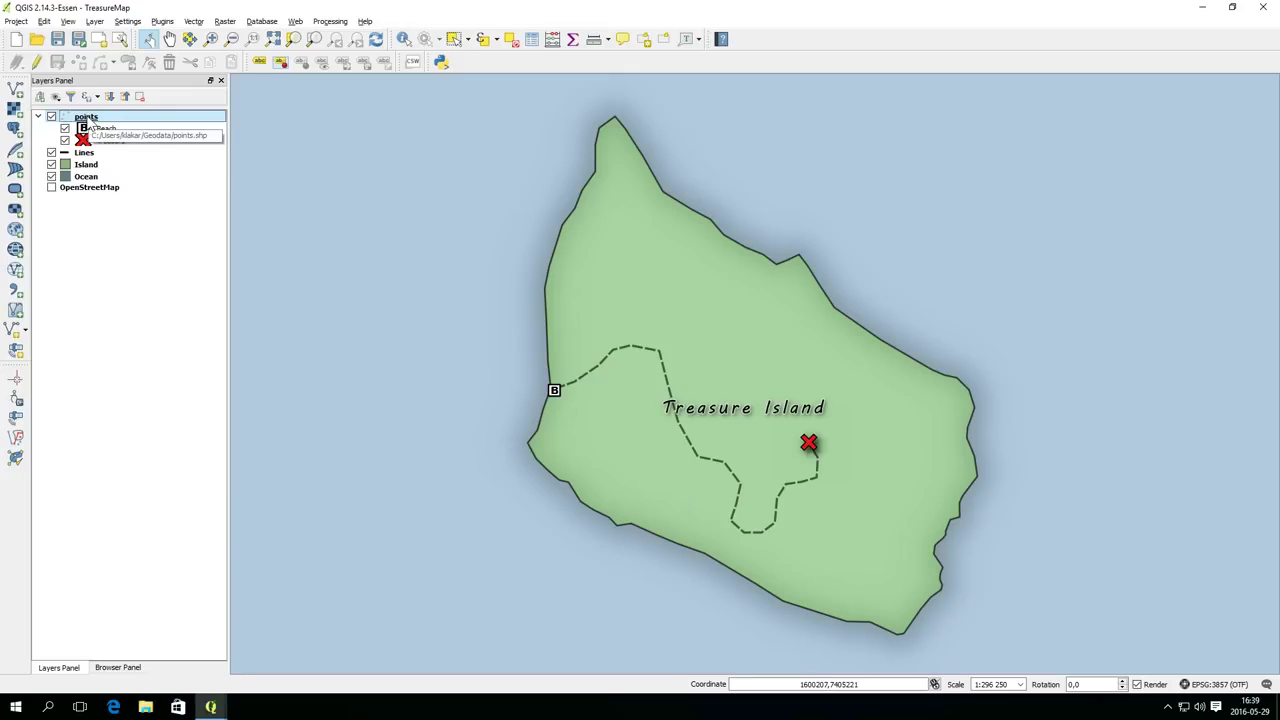
Rename the points layer to 'Points' in the main QGIS layers list
double_click(87, 119)
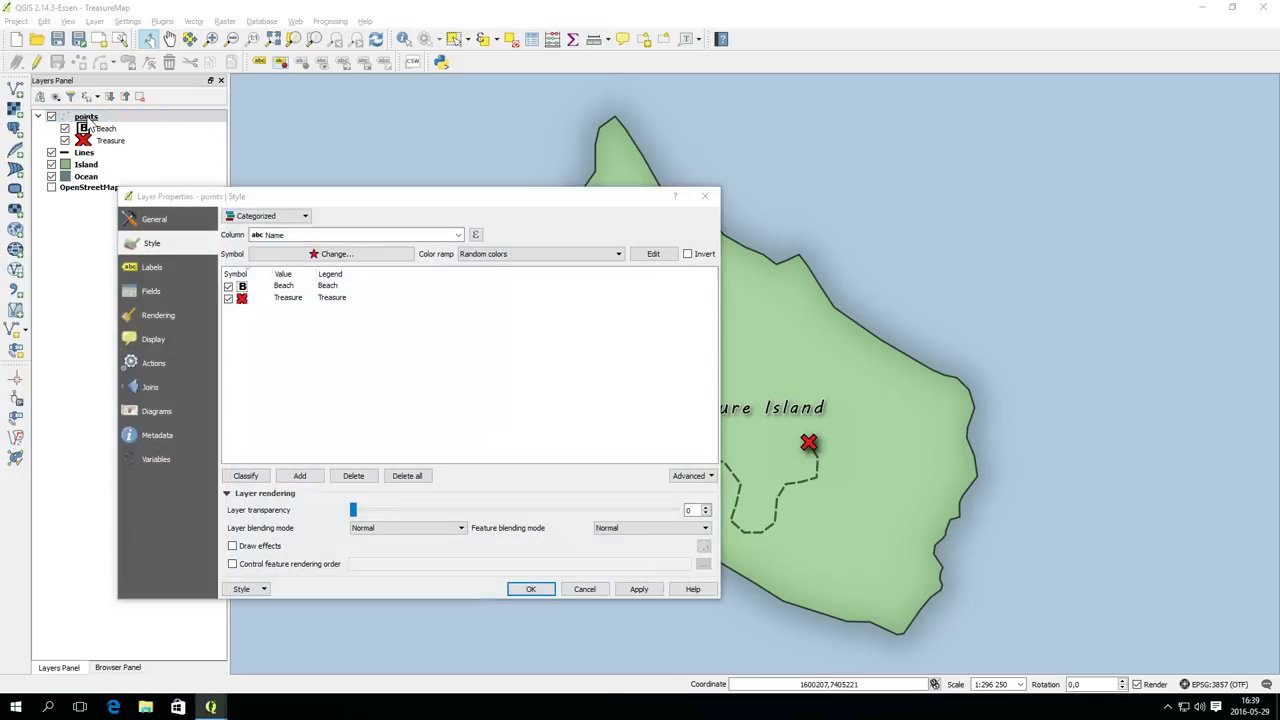
click(592, 590)
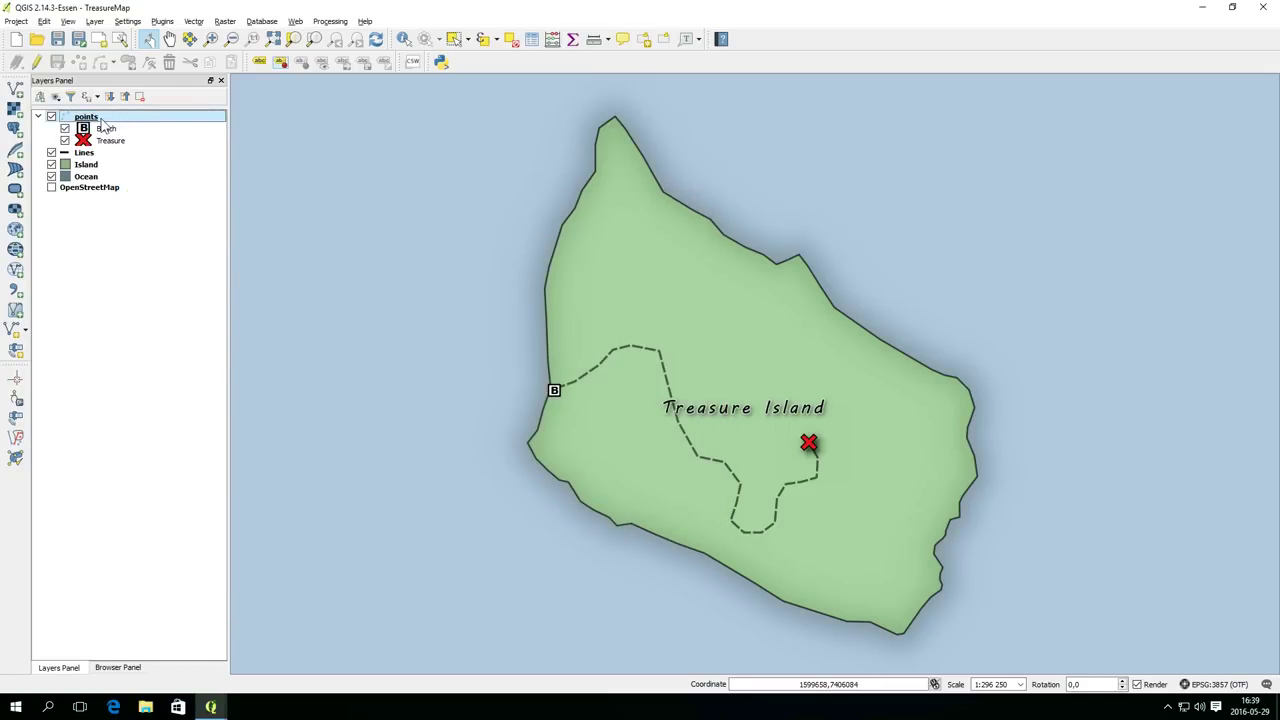
right_click(102, 122)
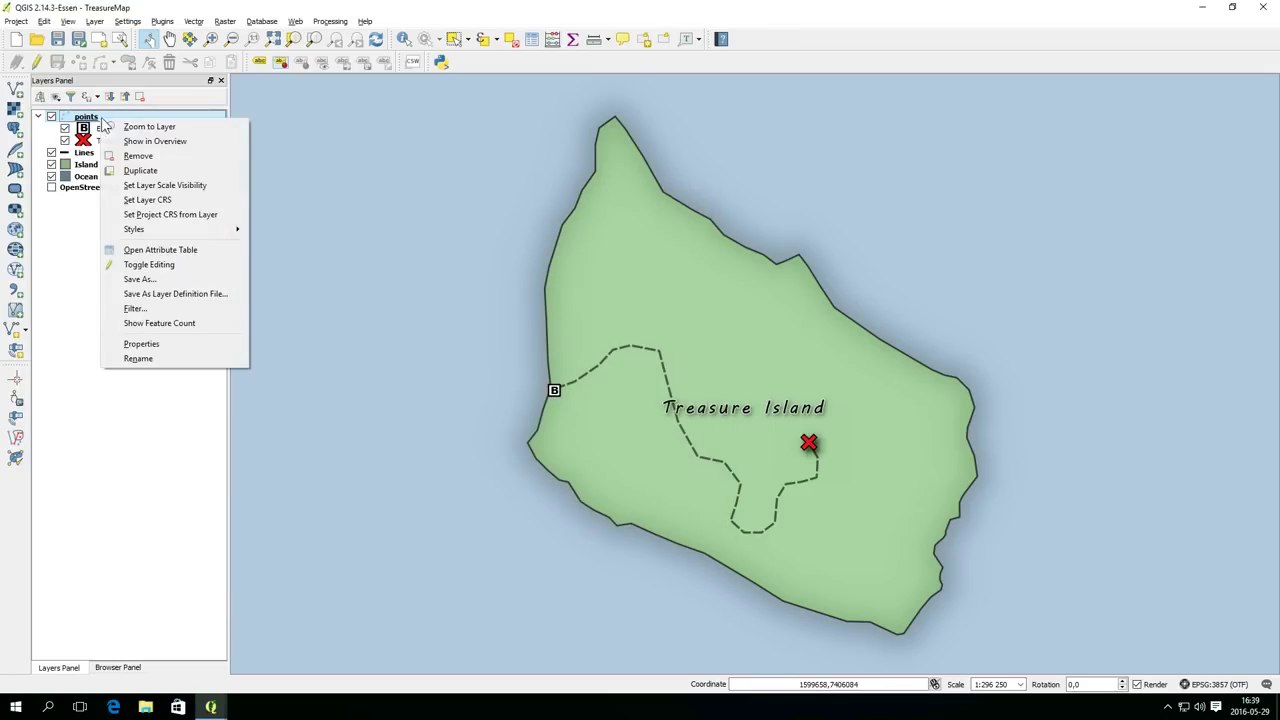
click(150, 358)
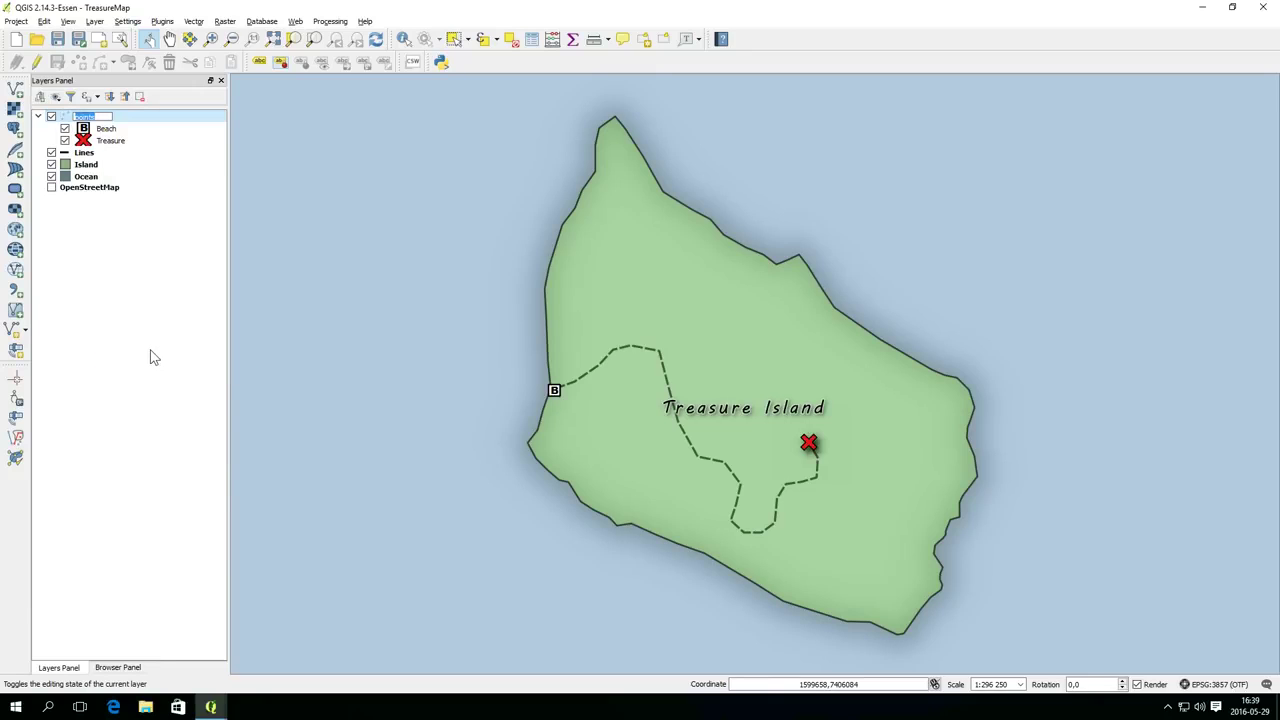
text(p)
key(Return)
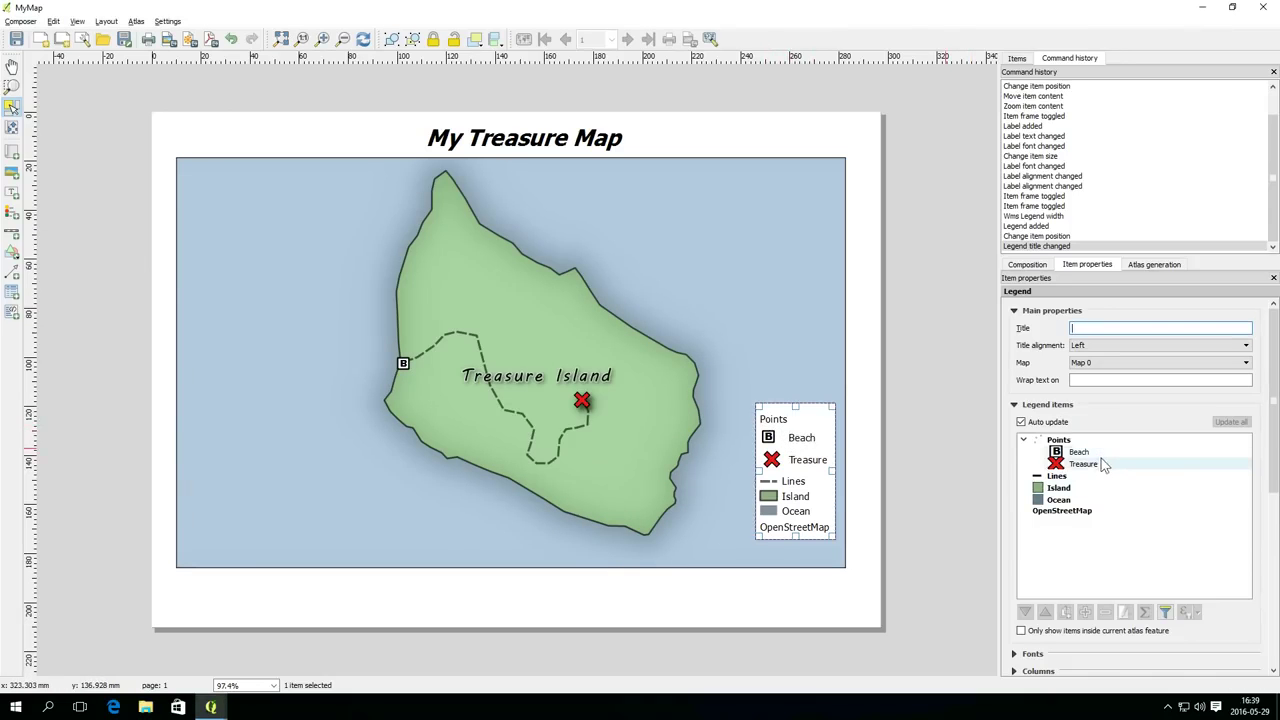
Turn off legend auto update and rename the Lines entry to 'Path to Treasure'
click(1021, 421)
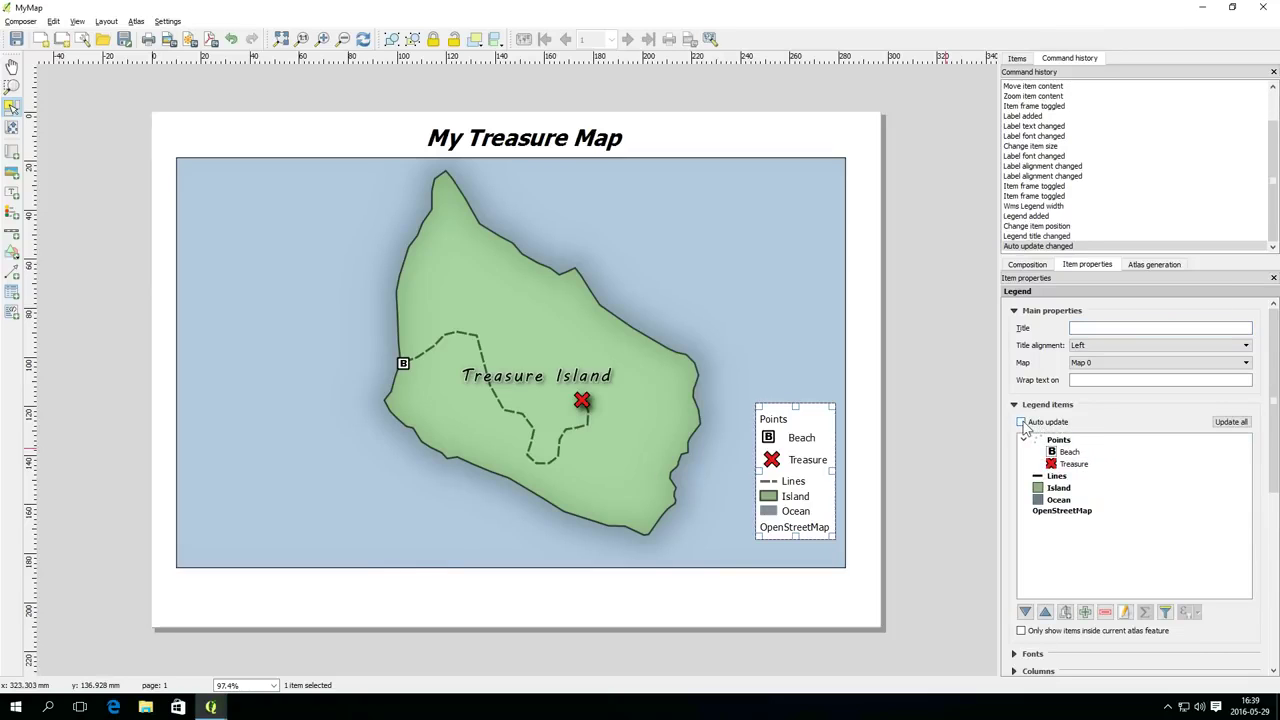
right_click(1064, 464)
click(1090, 514)
double_click(1057, 477)
text(Path to T)
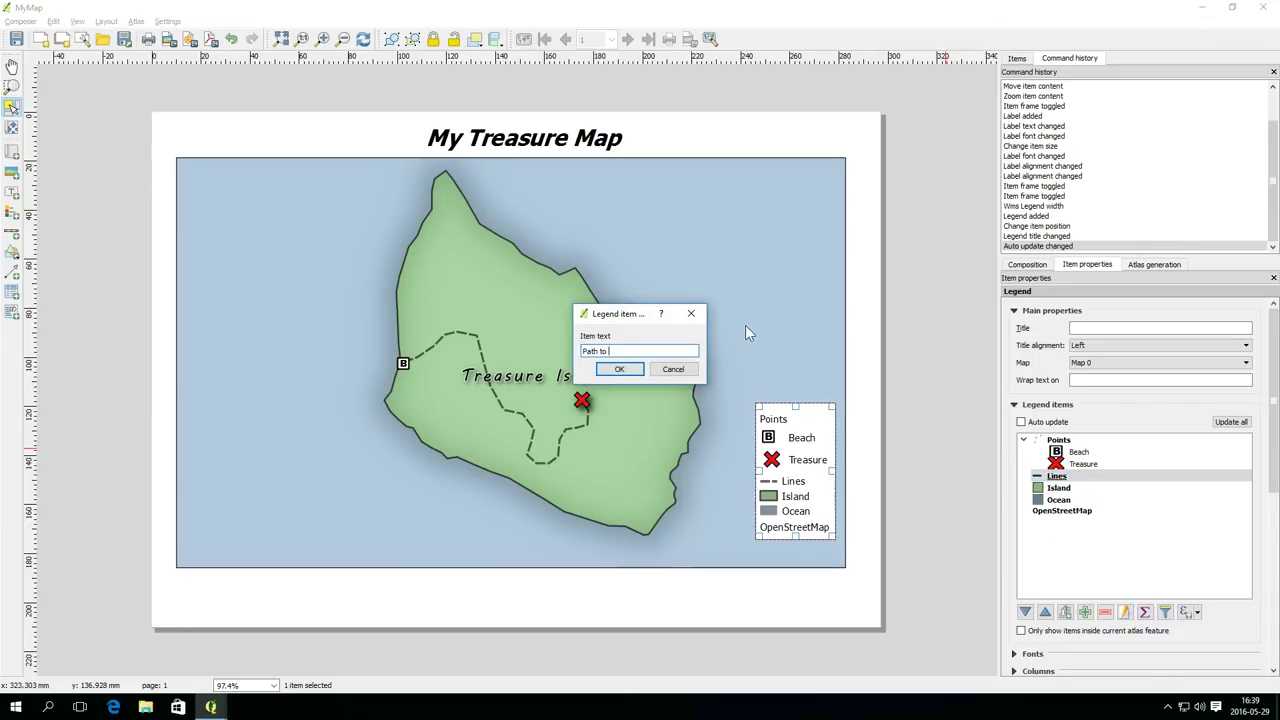
text(reasure)
key(Return)
Remove the Ocean and OpenStreetMap entries and the Points heading, then move the legend bottom-right
click(1045, 499)
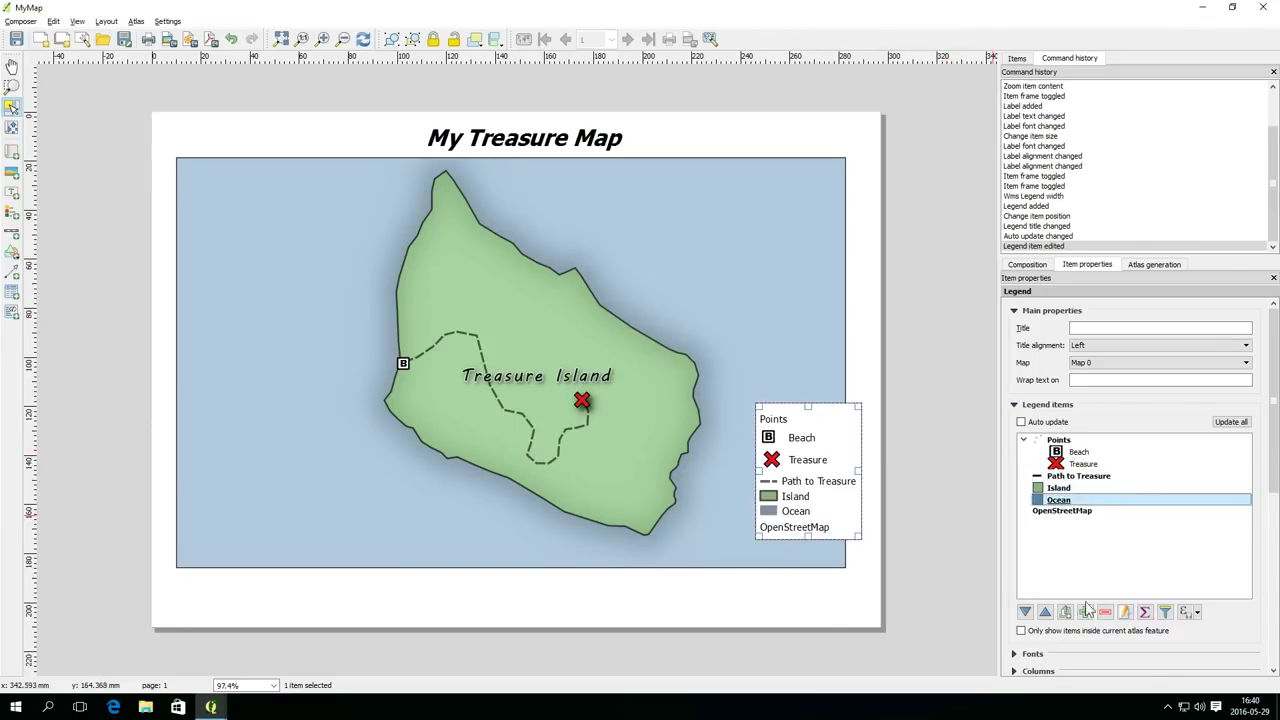
click(1104, 611)
click(1104, 611)
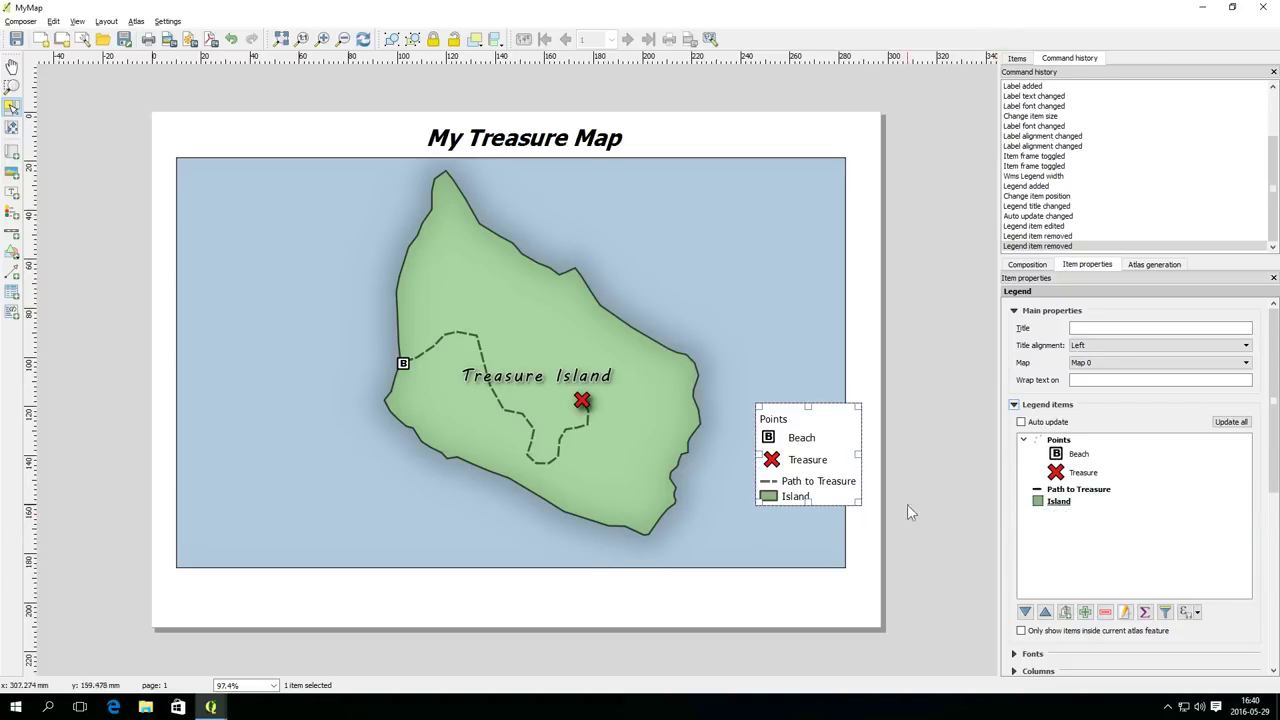
click(1058, 440)
click(1125, 611)
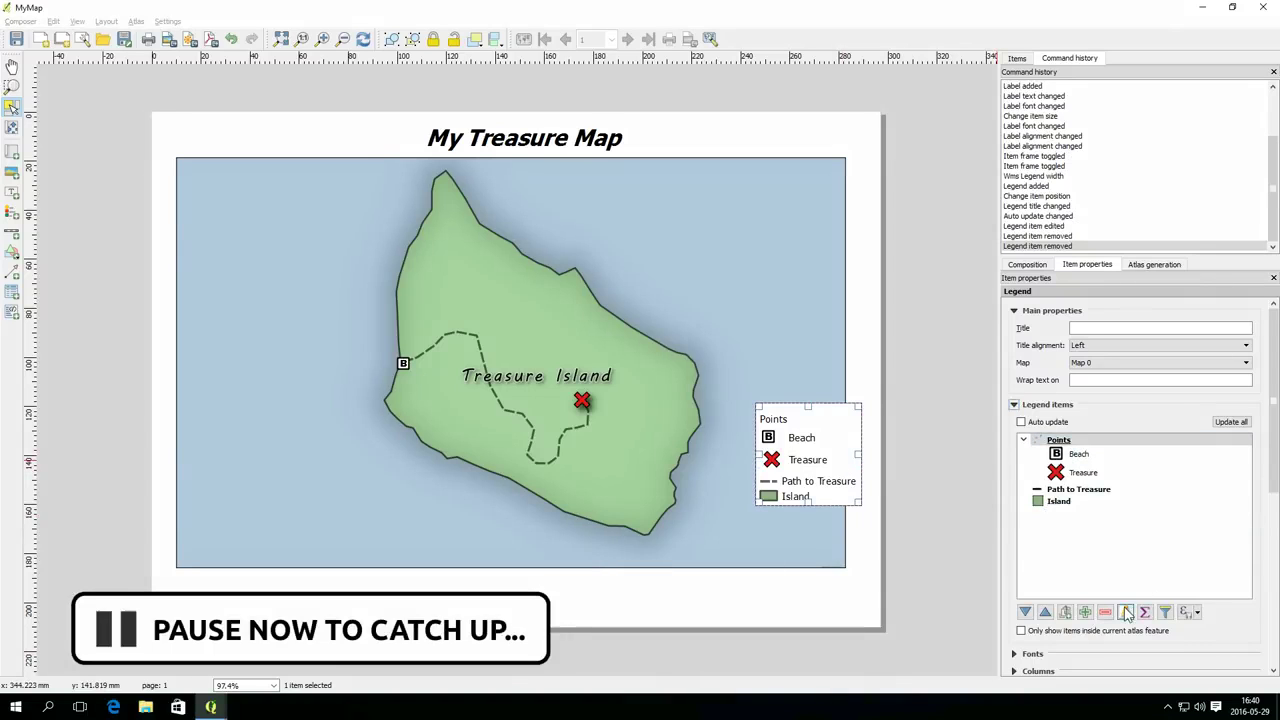
key(BackSpace)
click(619, 368)
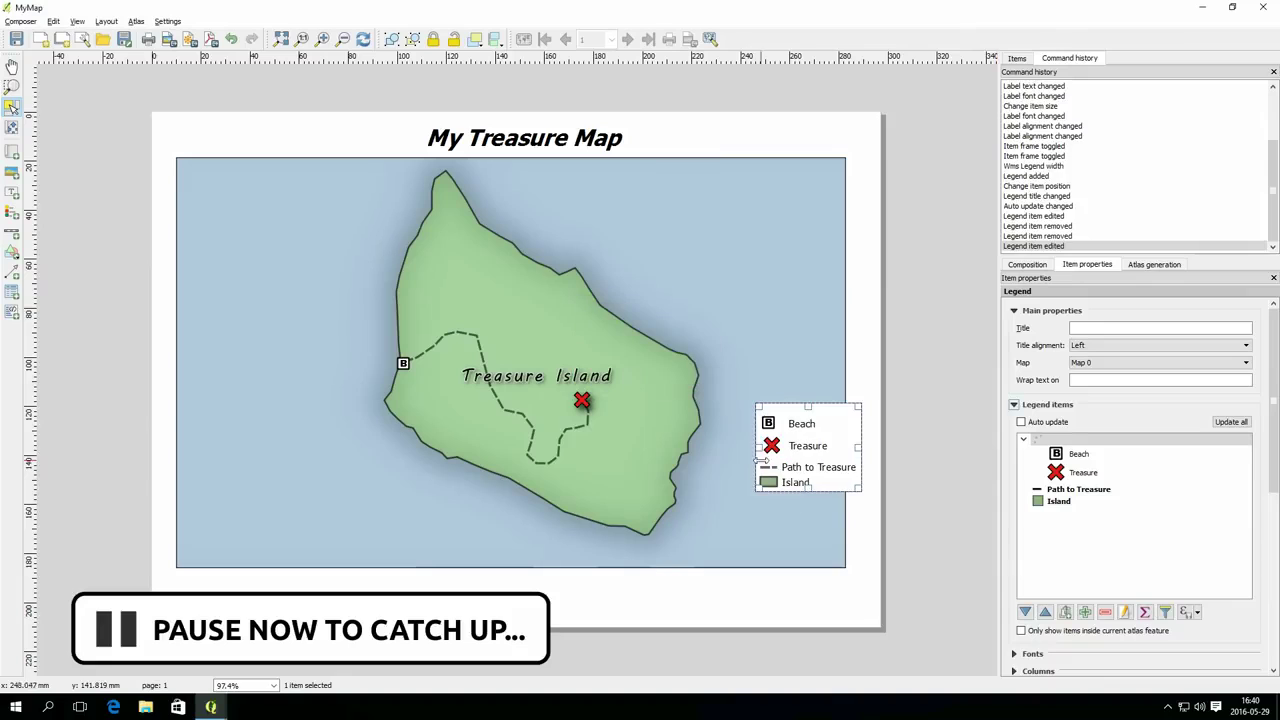
drag(762, 462, 738, 524)
scroll(1015, 628, down, 4)
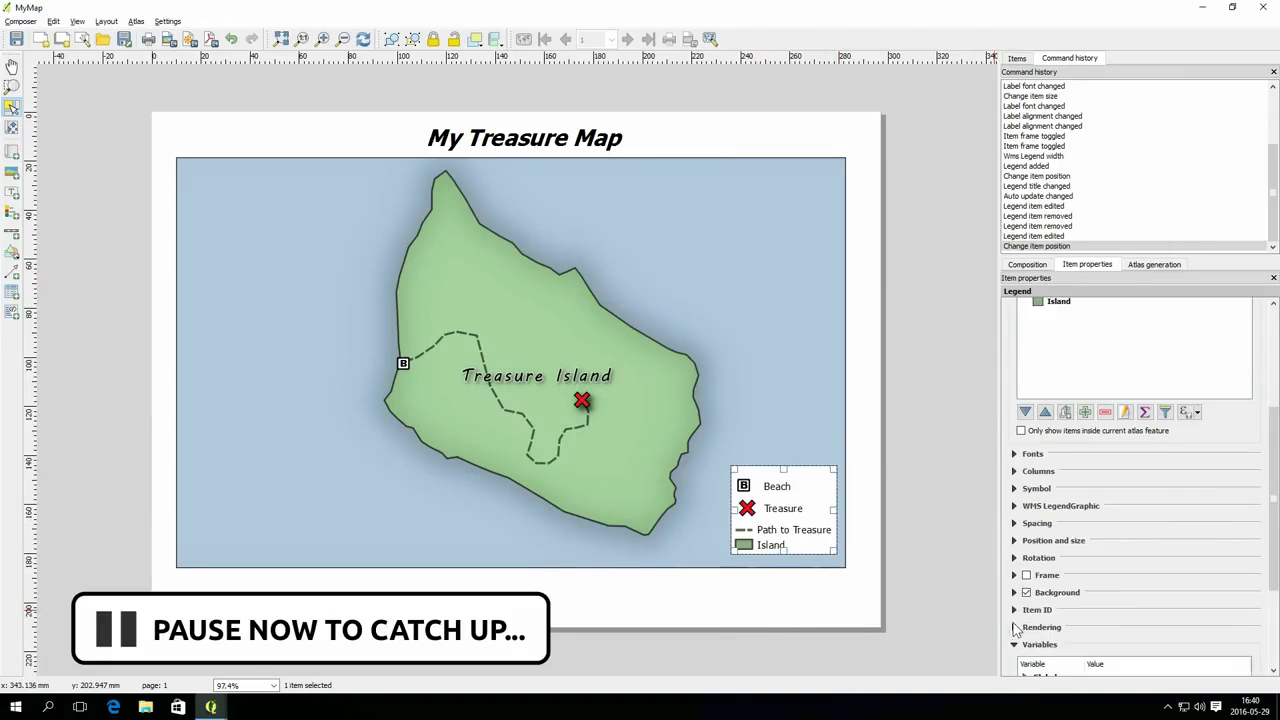
Give the legend a frame and place a scale bar below the map
click(1026, 575)
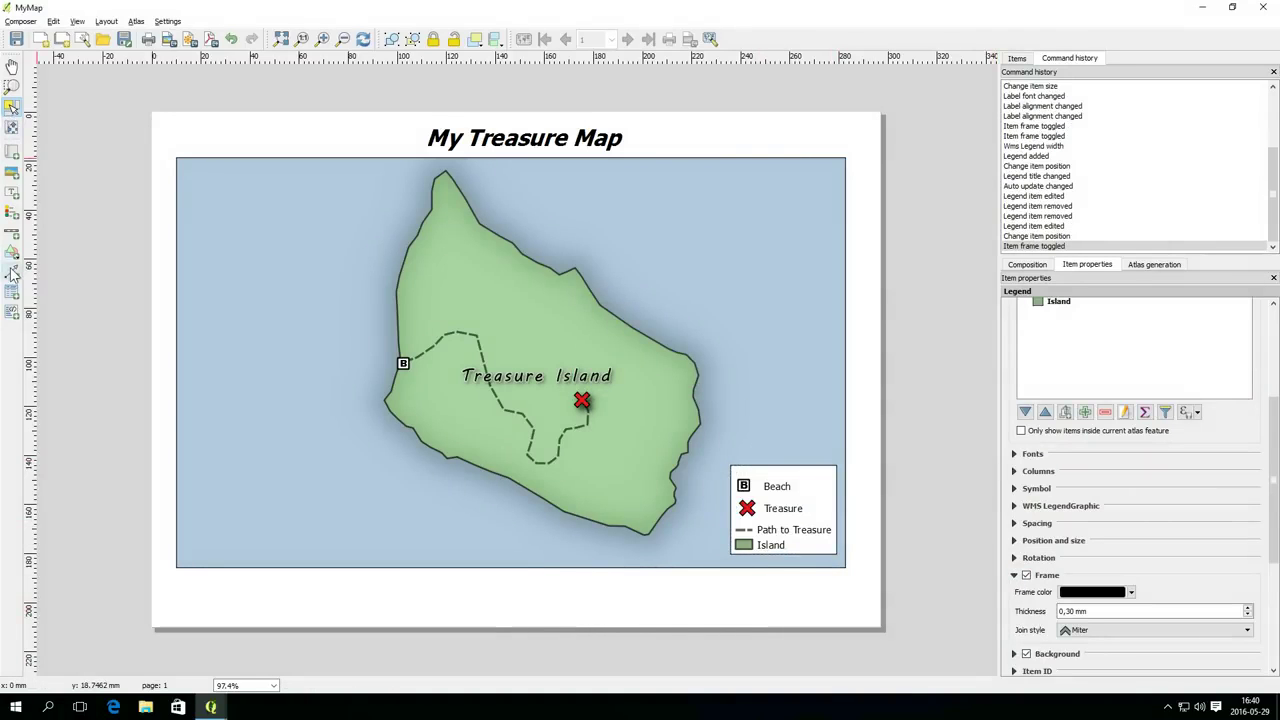
click(12, 231)
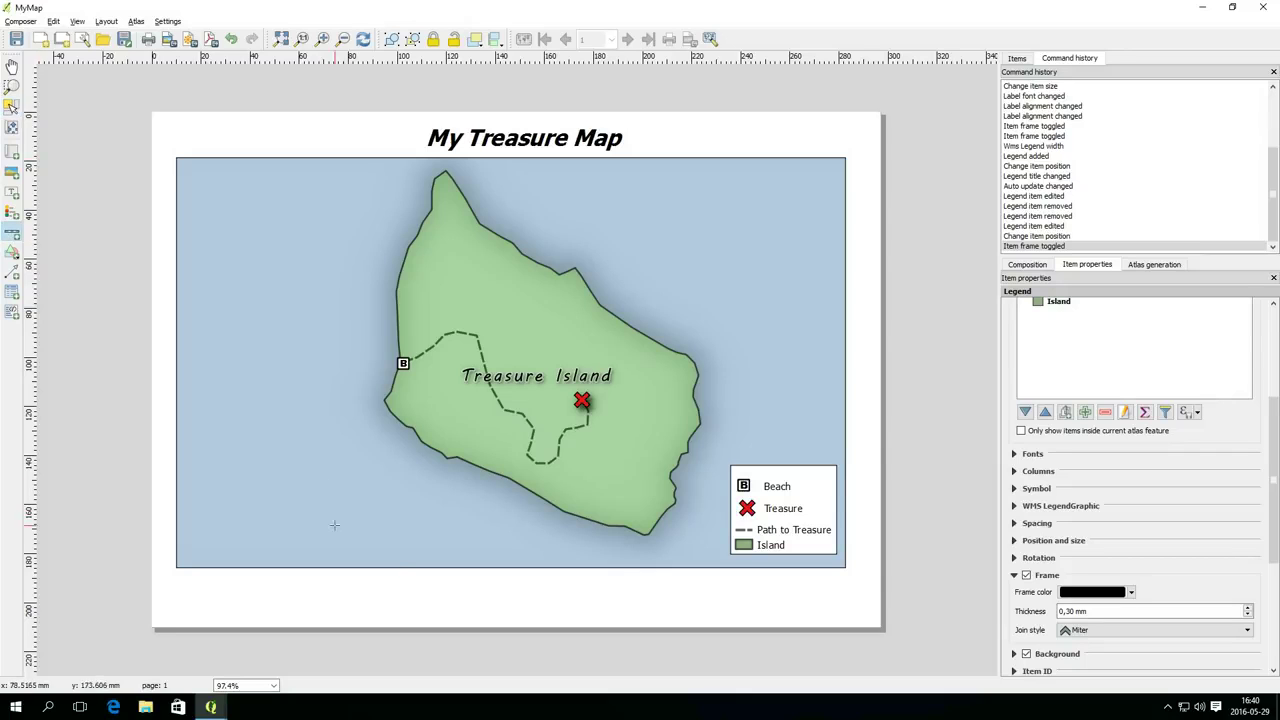
click(396, 603)
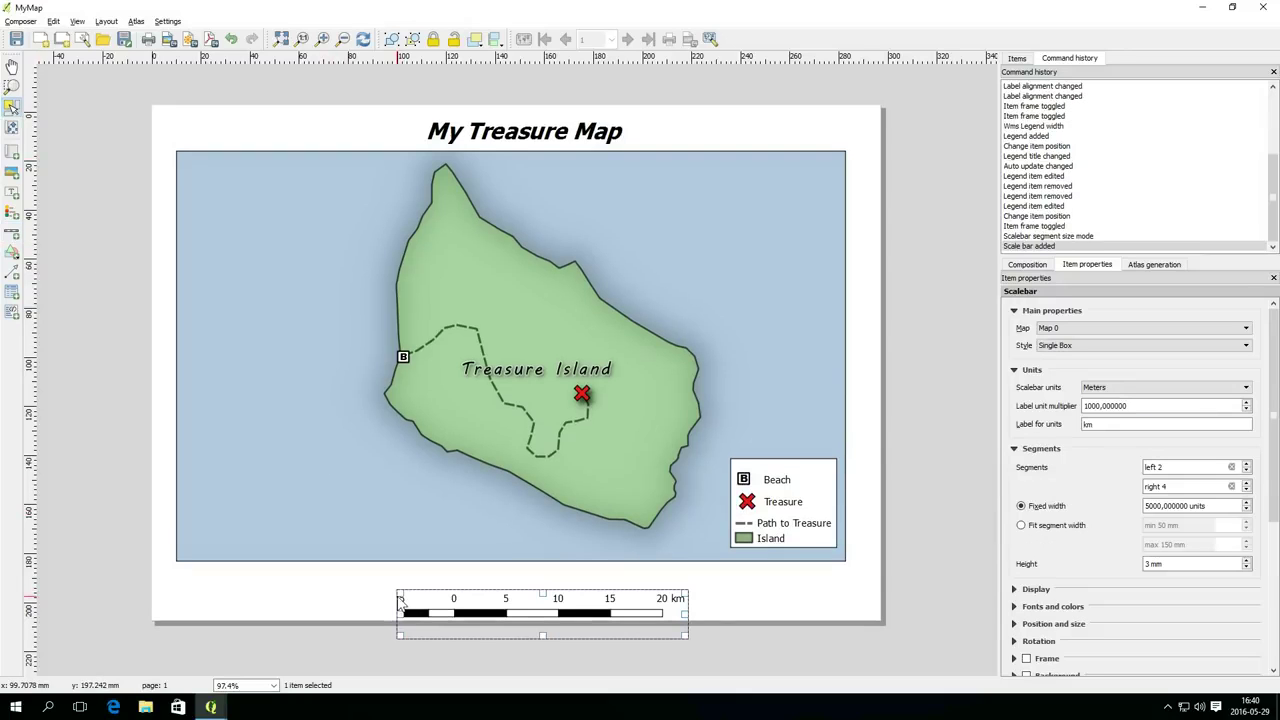
drag(437, 609, 411, 586)
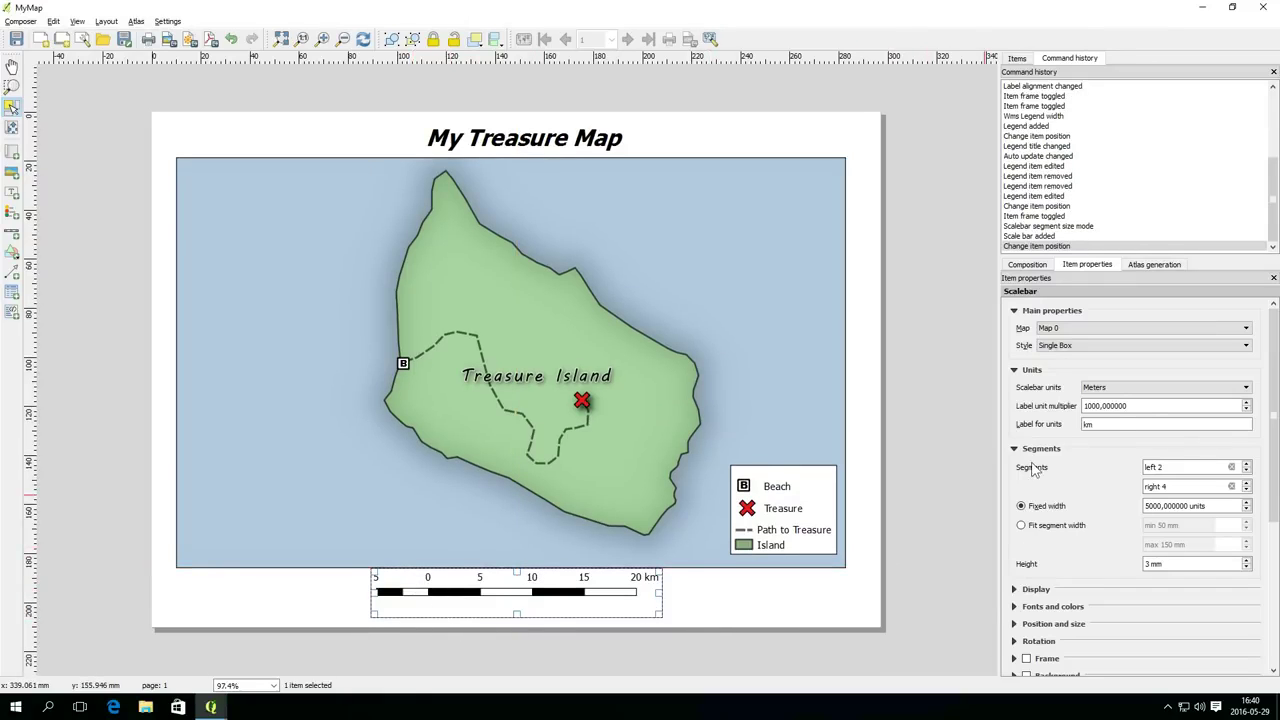
Set the scale bar to 0 left segments and Line Ticks Up style, centred under the map
click(1247, 472)
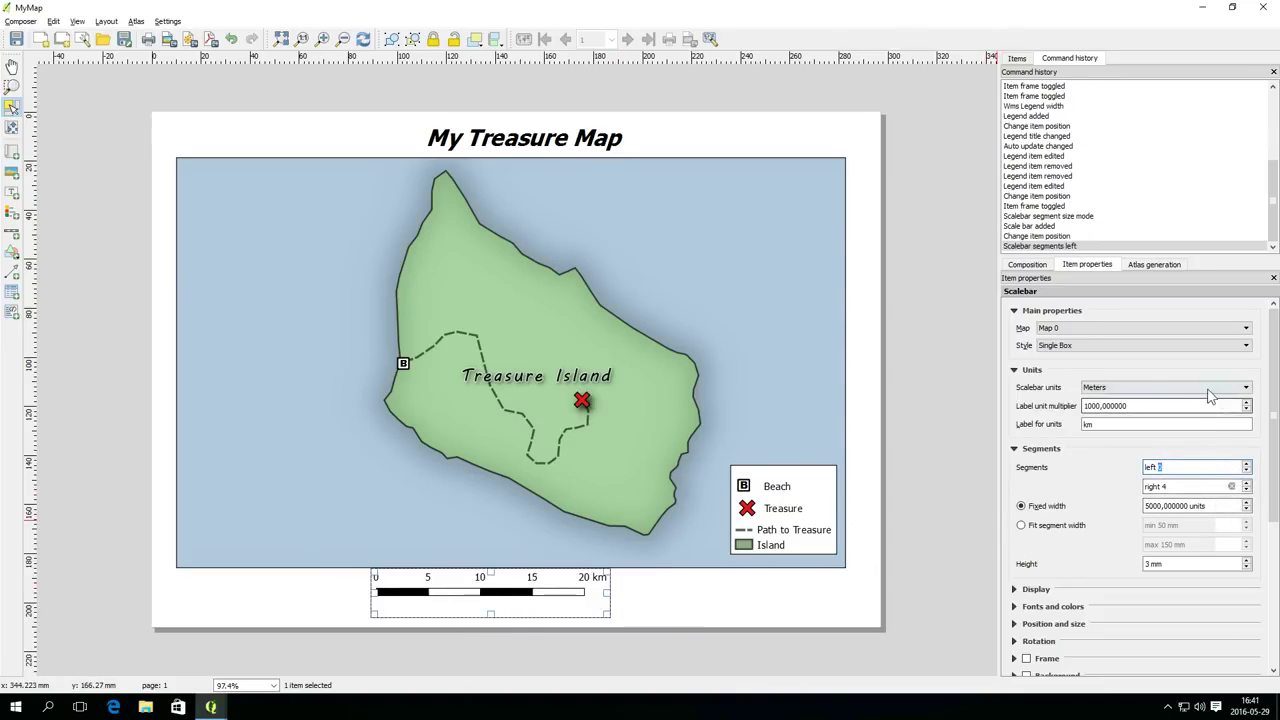
click(1236, 349)
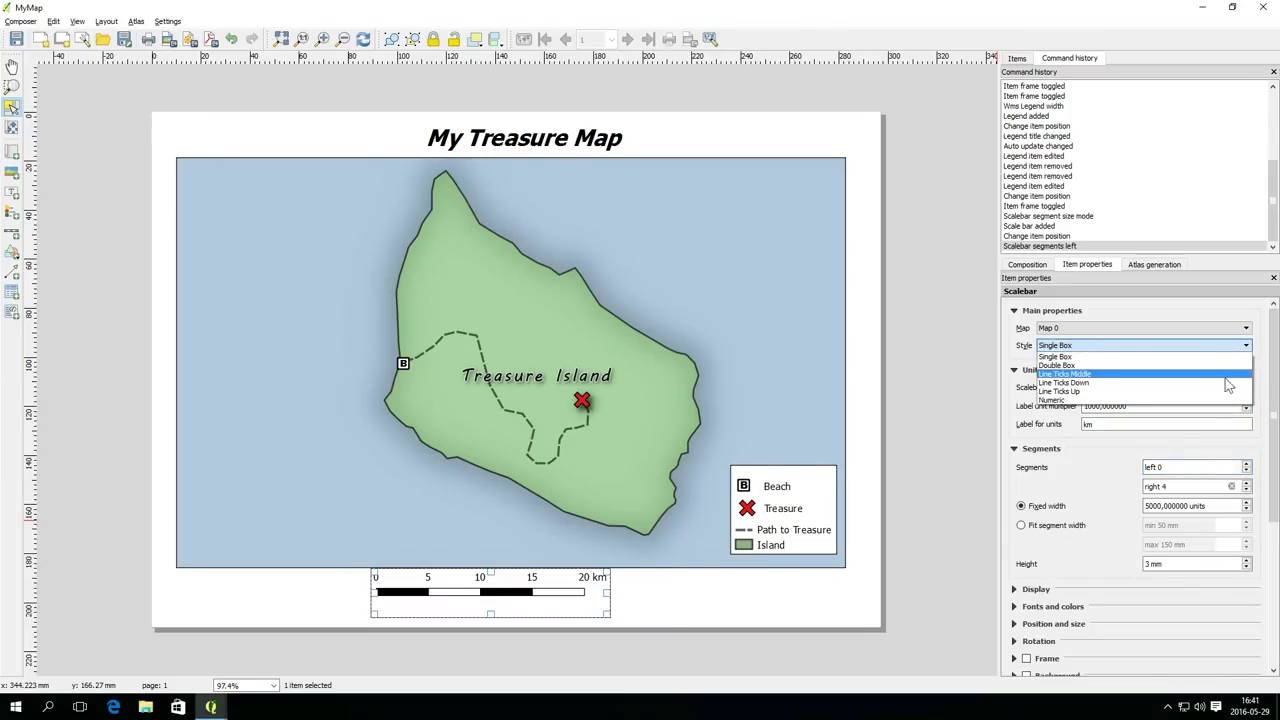
click(1228, 391)
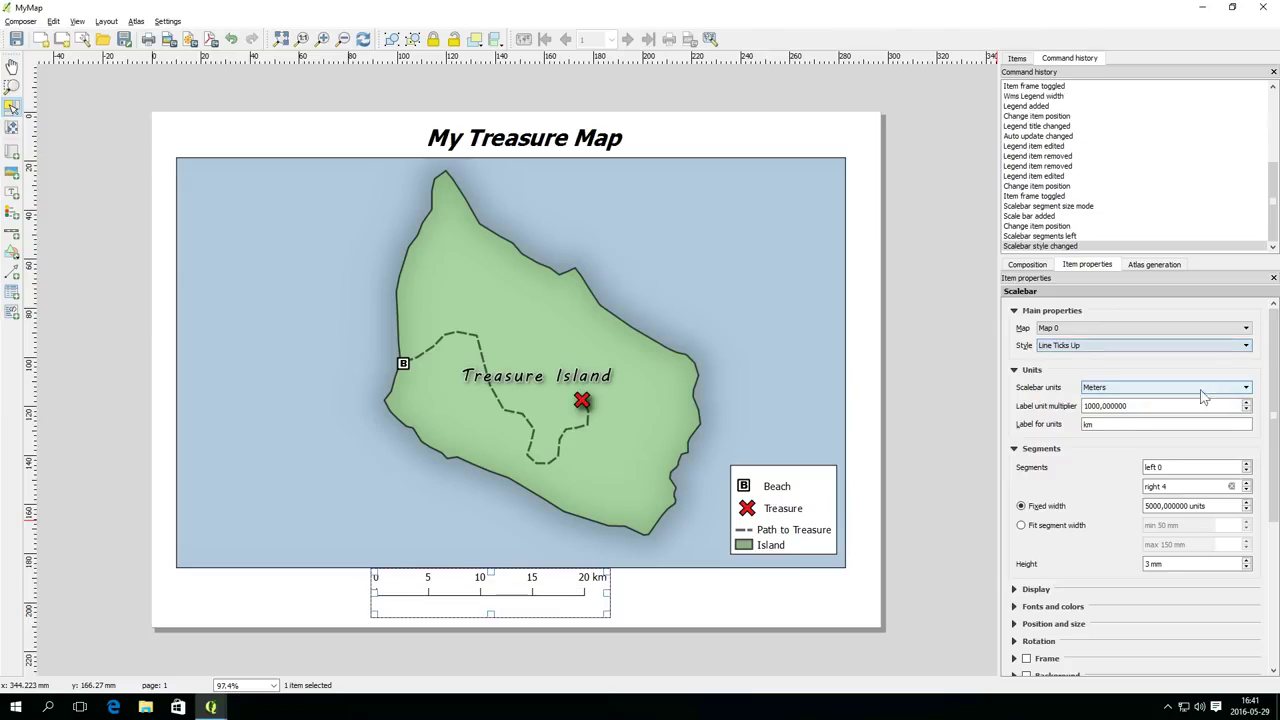
drag(468, 587, 510, 590)
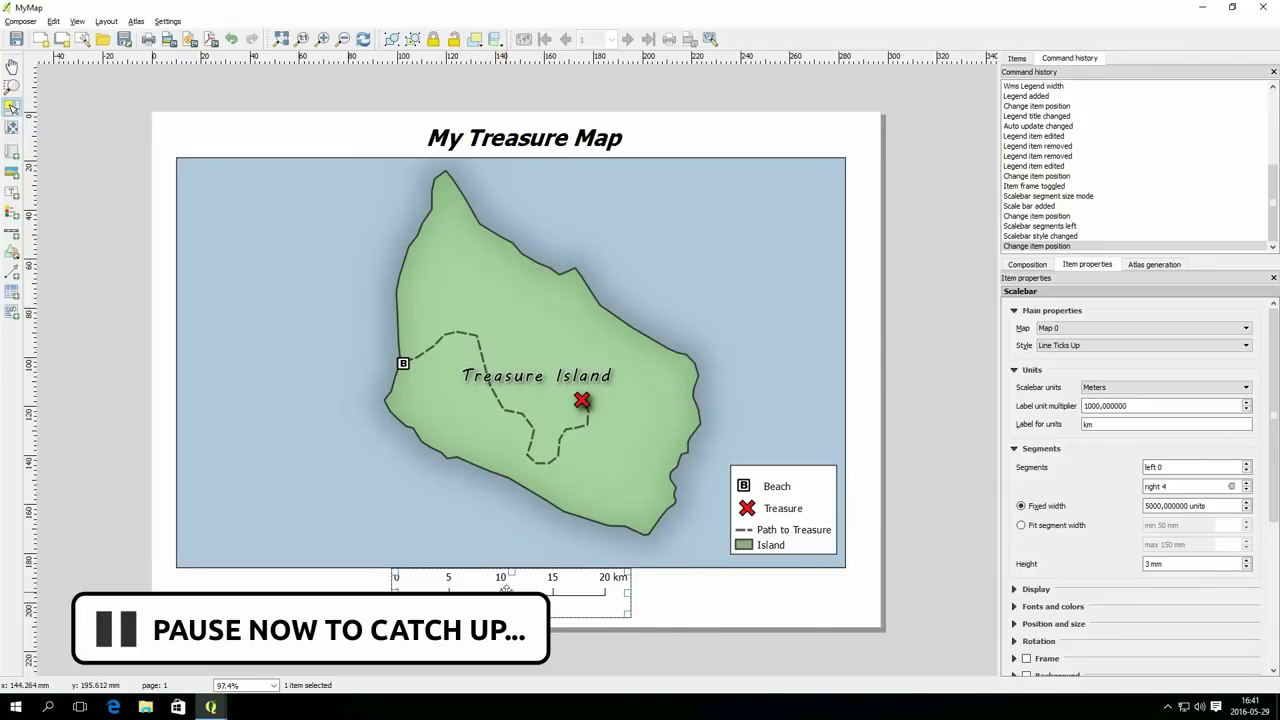
Draw a rectangle covering the whole layout page
click(681, 616)
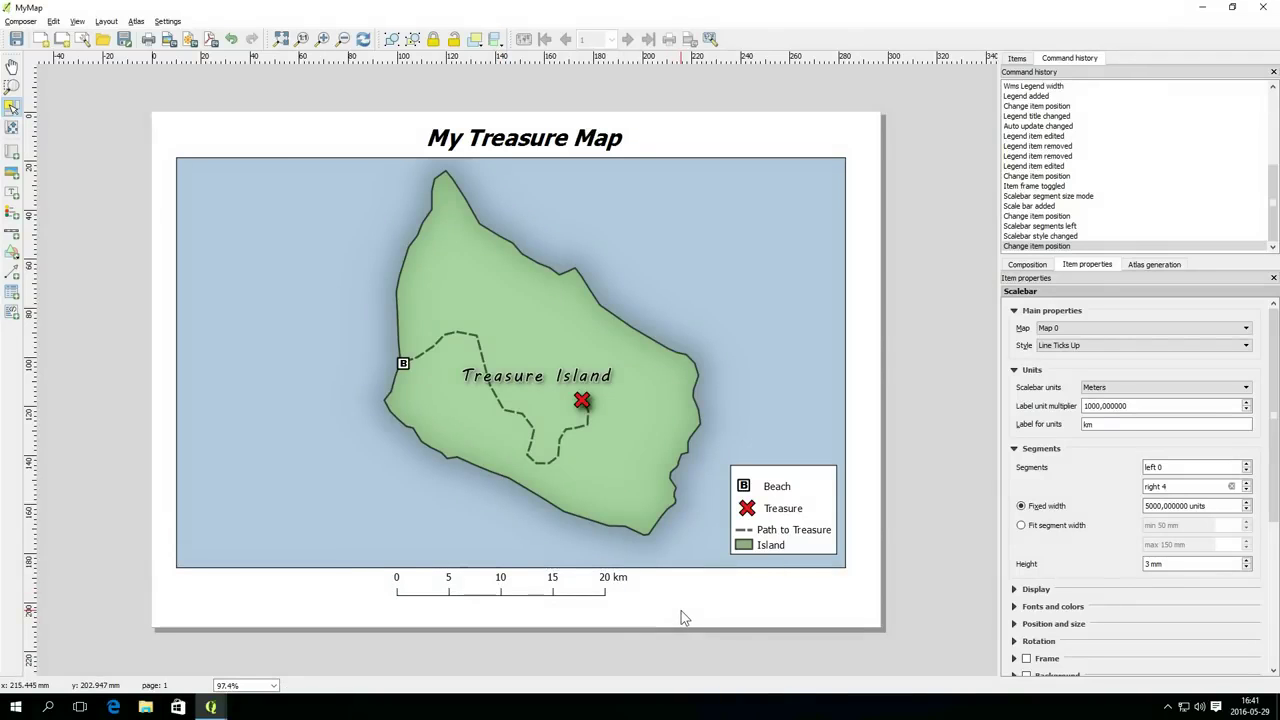
click(12, 253)
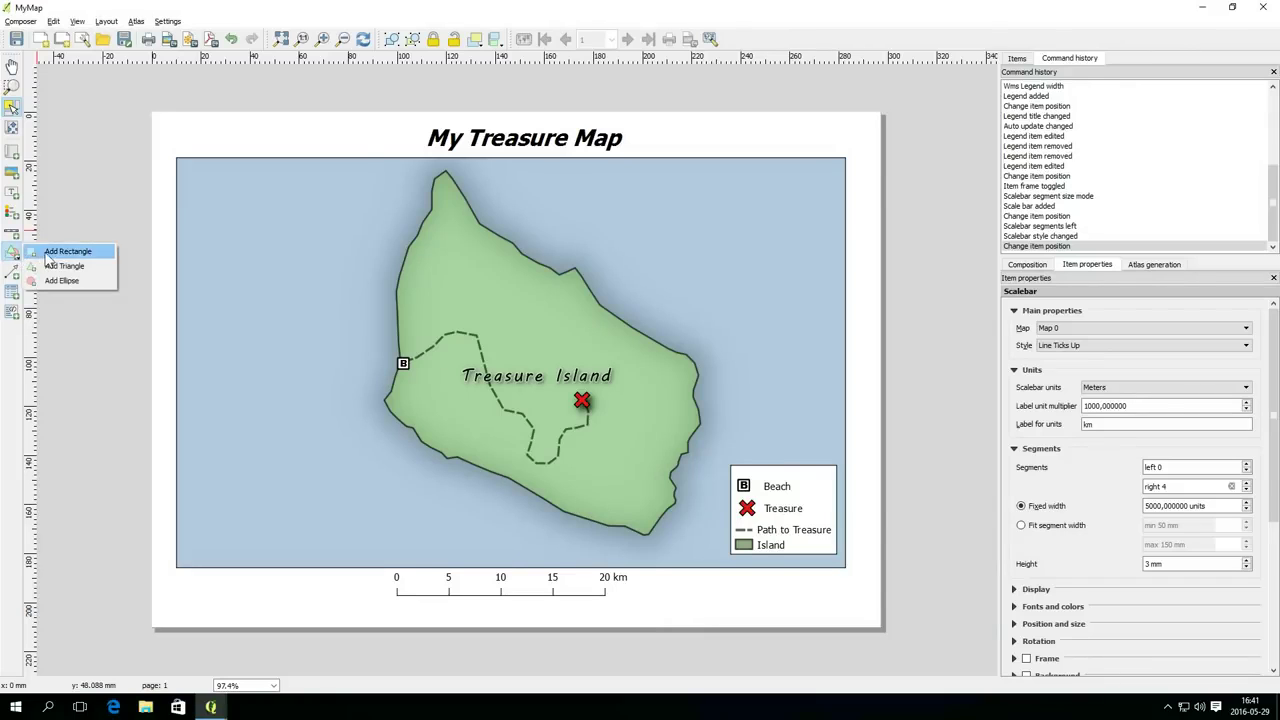
click(46, 253)
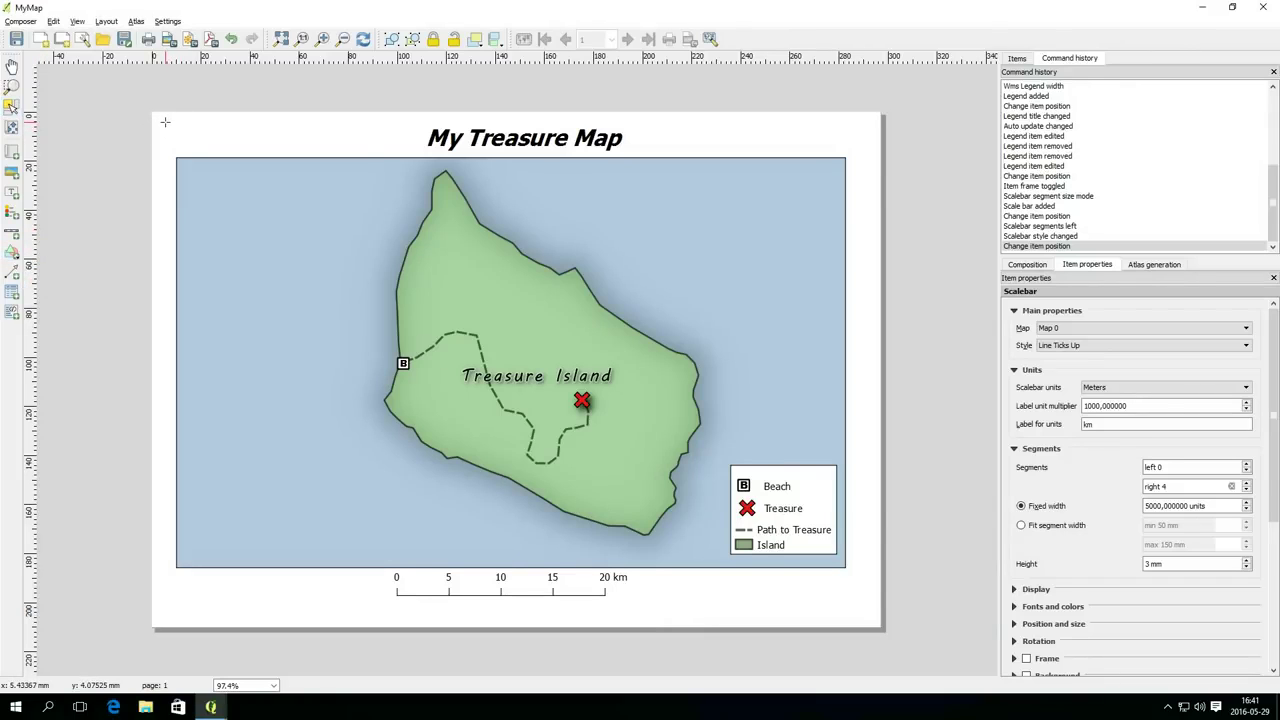
drag(165, 122, 864, 610)
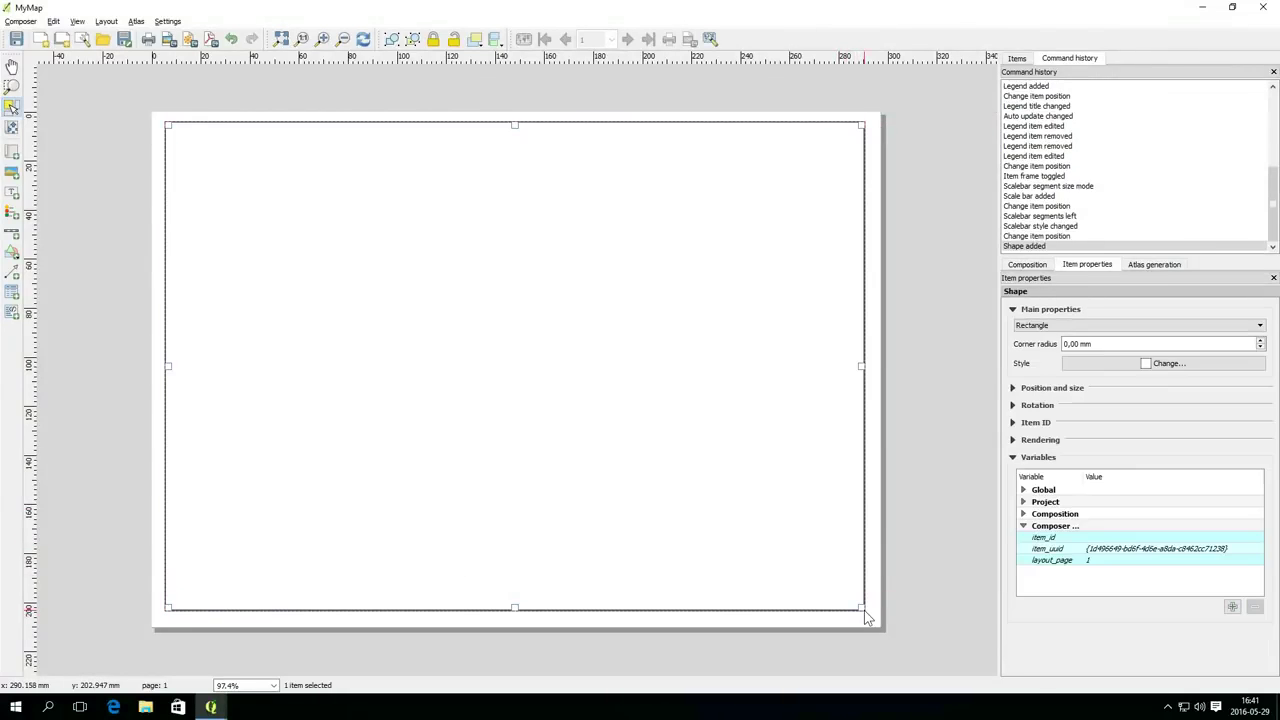
Change the rectangle's symbol layer to 'Outline: Simple line' so it has no fill
click(1085, 367)
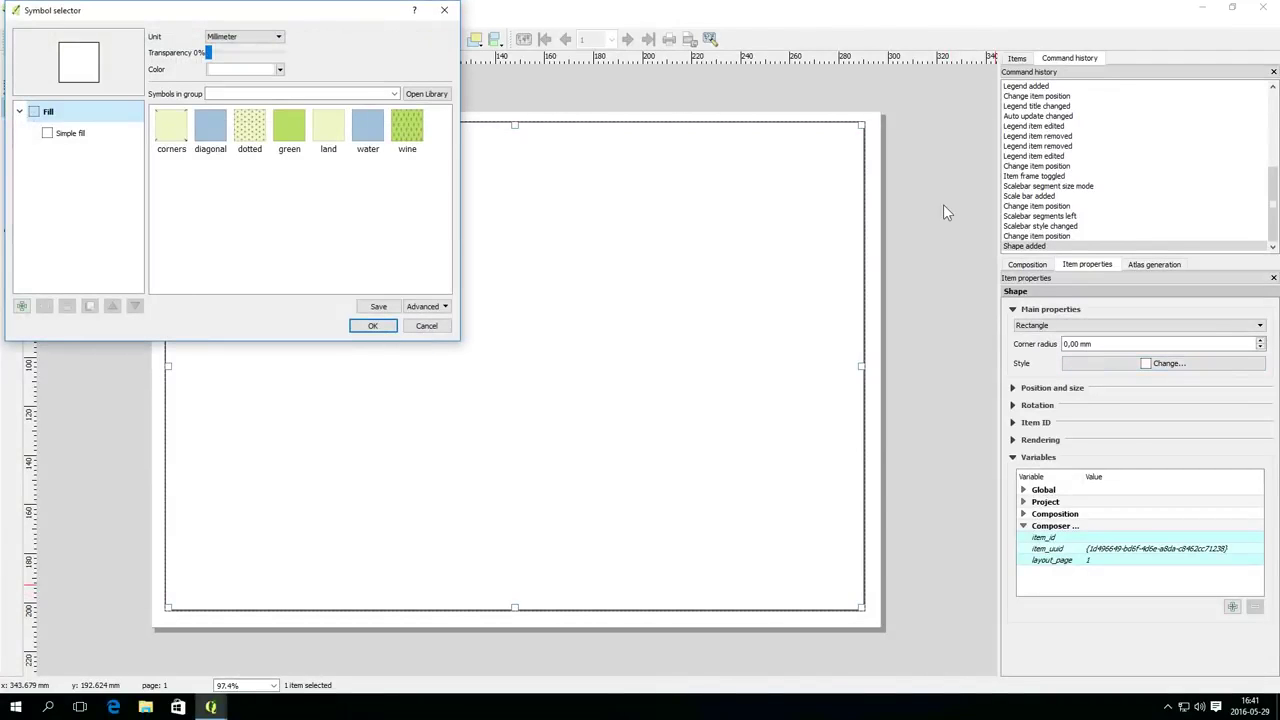
click(70, 133)
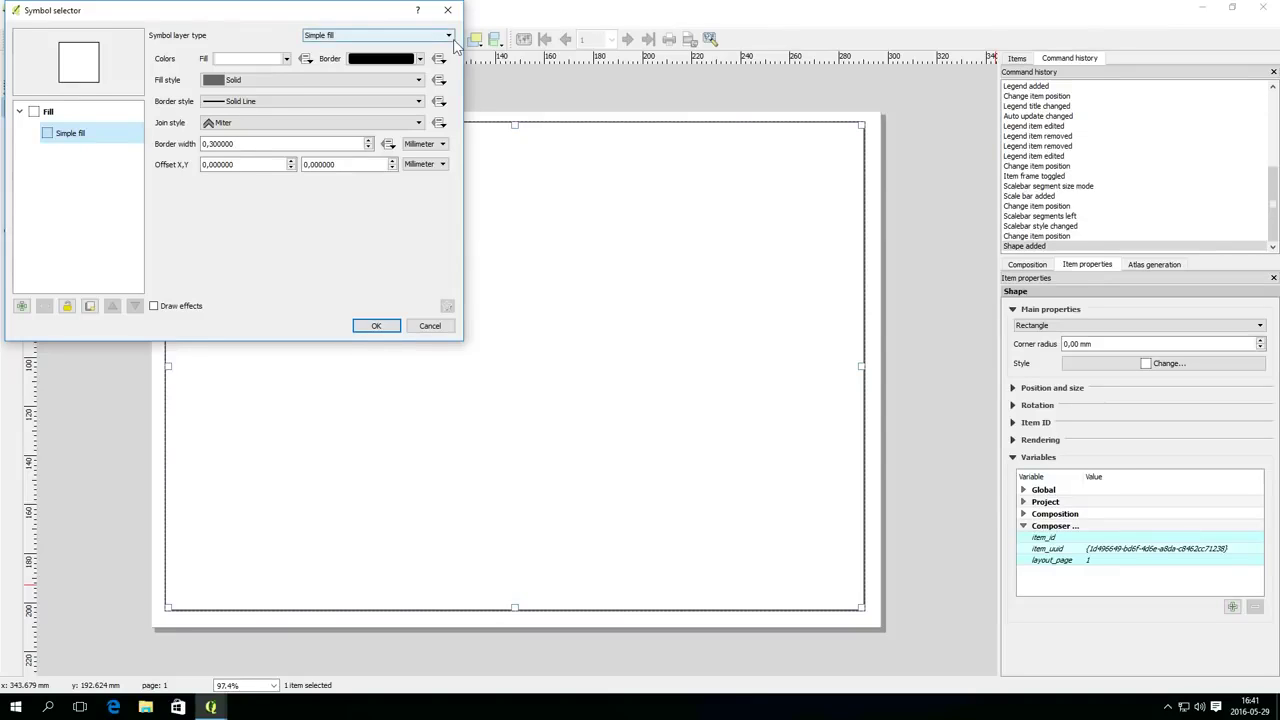
click(440, 35)
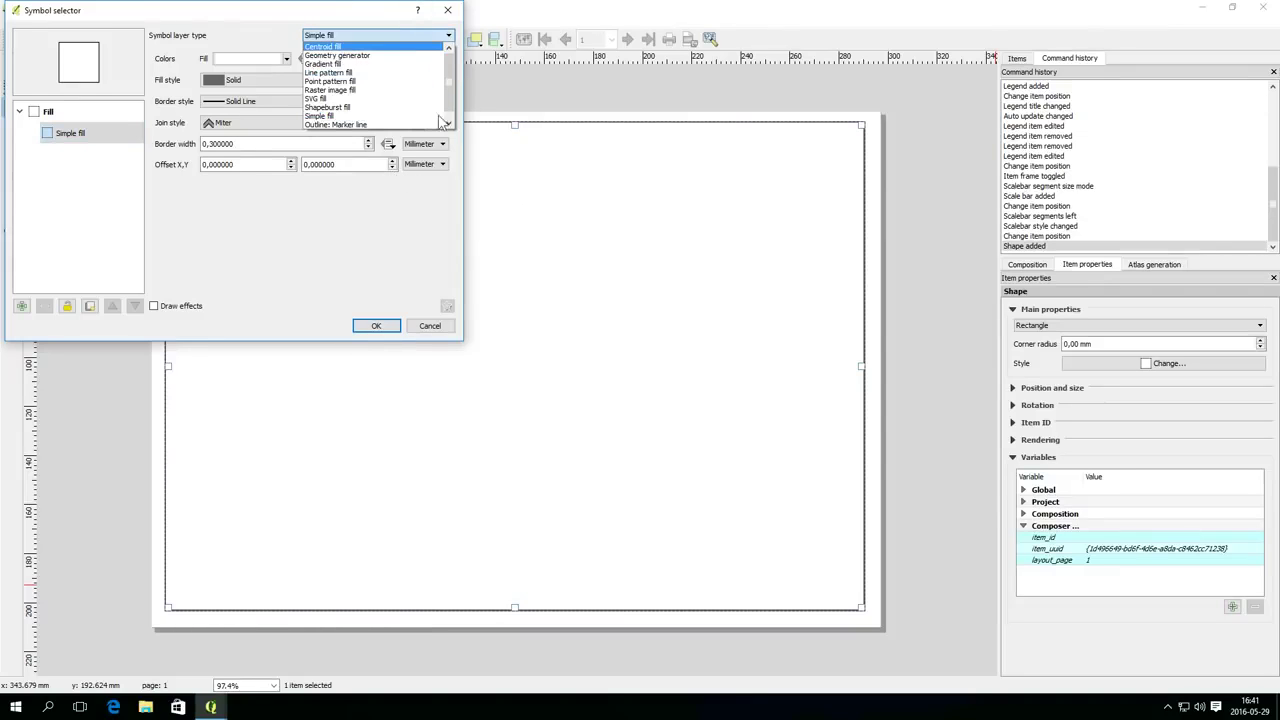
click(365, 125)
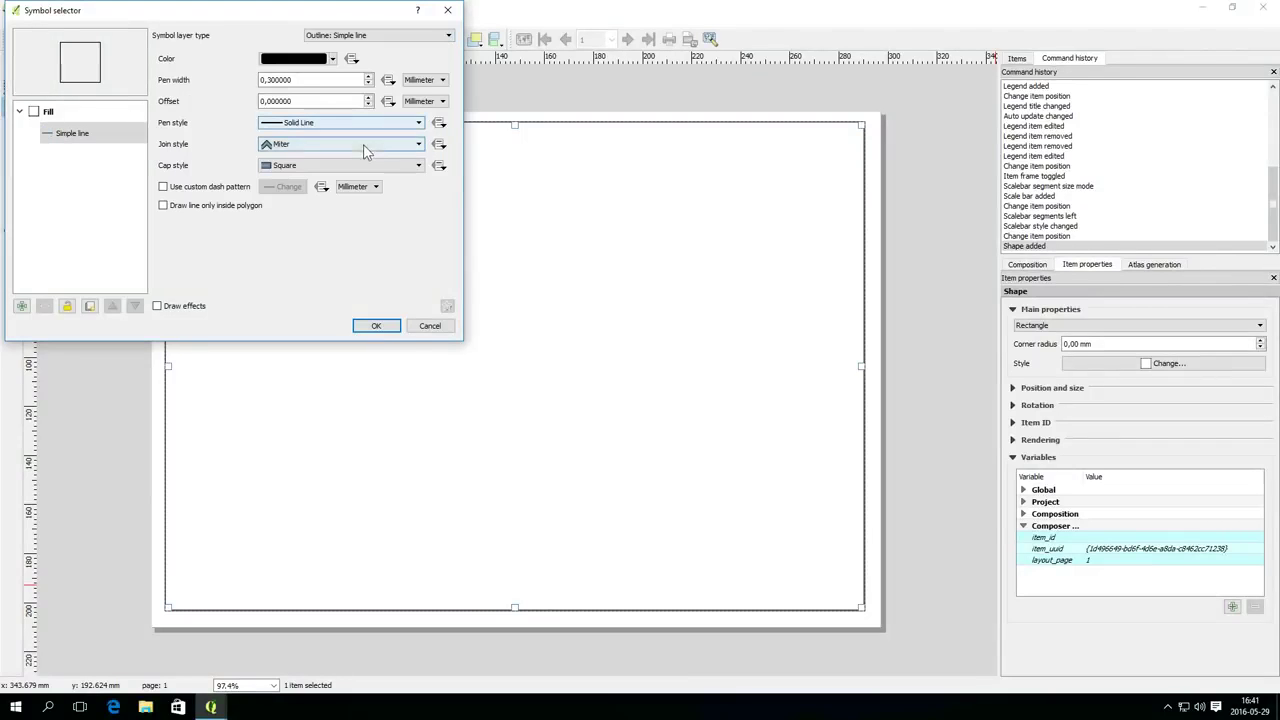
click(374, 325)
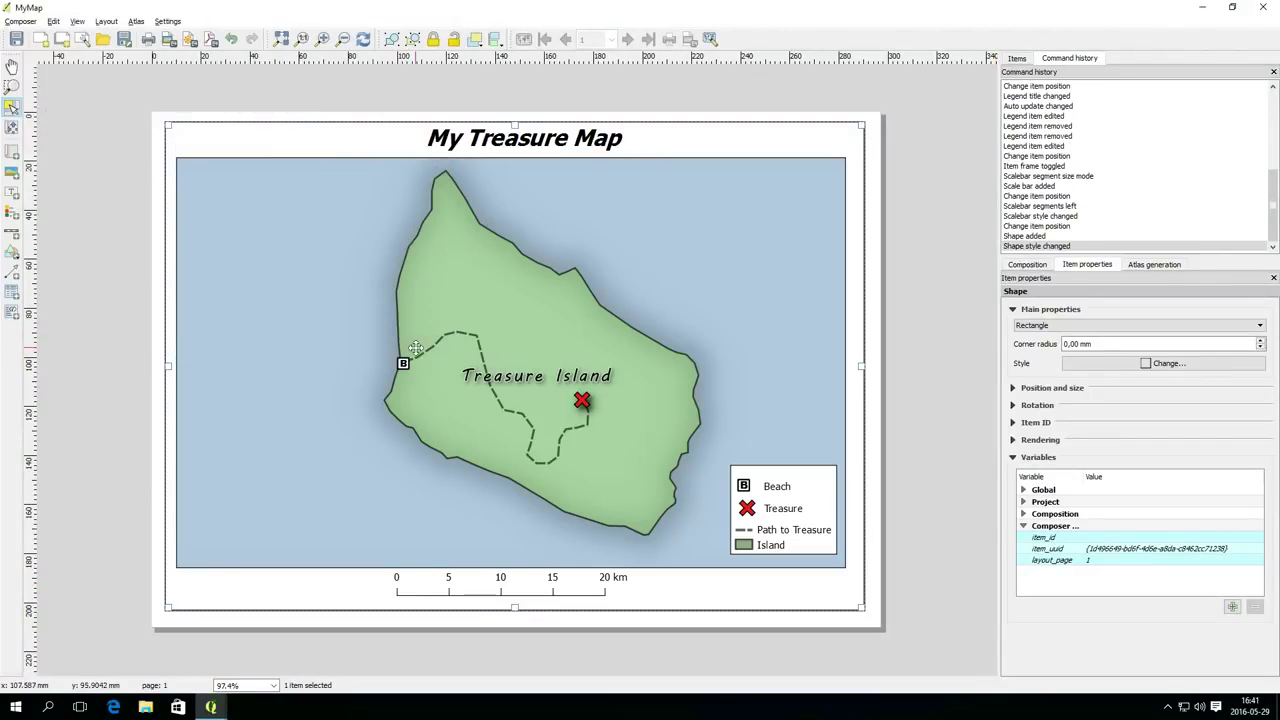
Close the MyMap print composer to get back to the main TreasureMap window
click(950, 414)
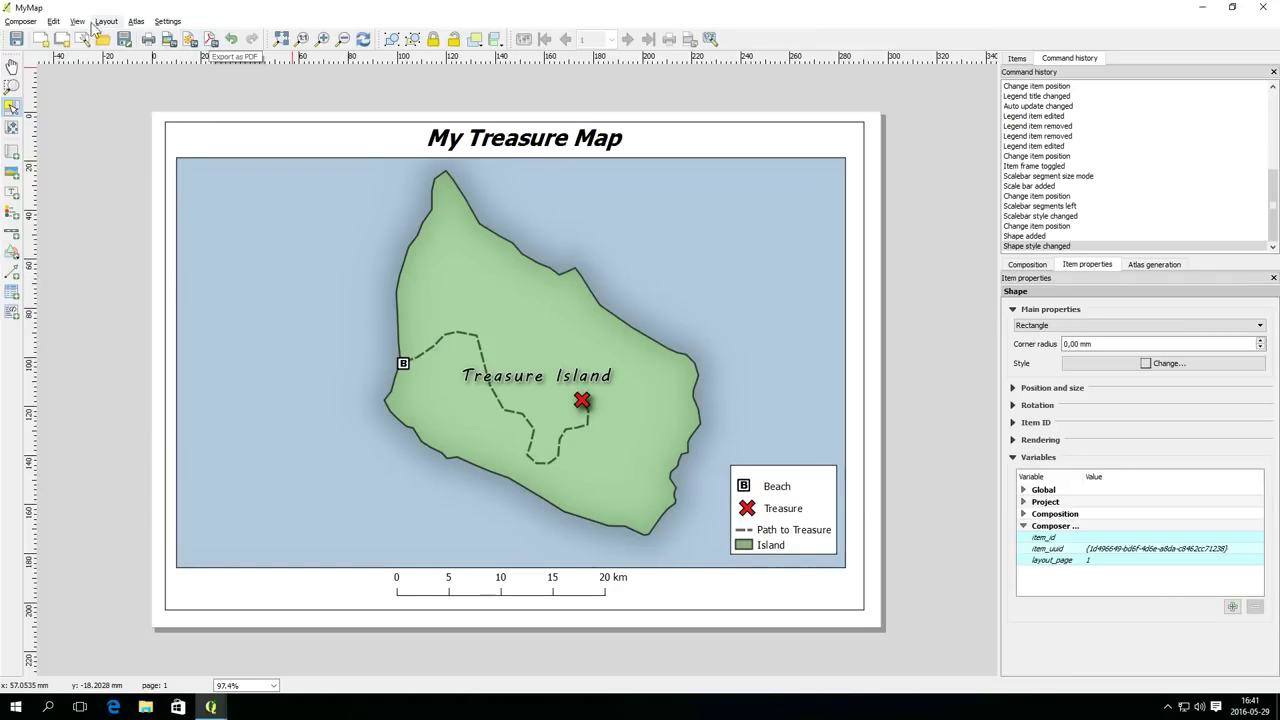
click(24, 22)
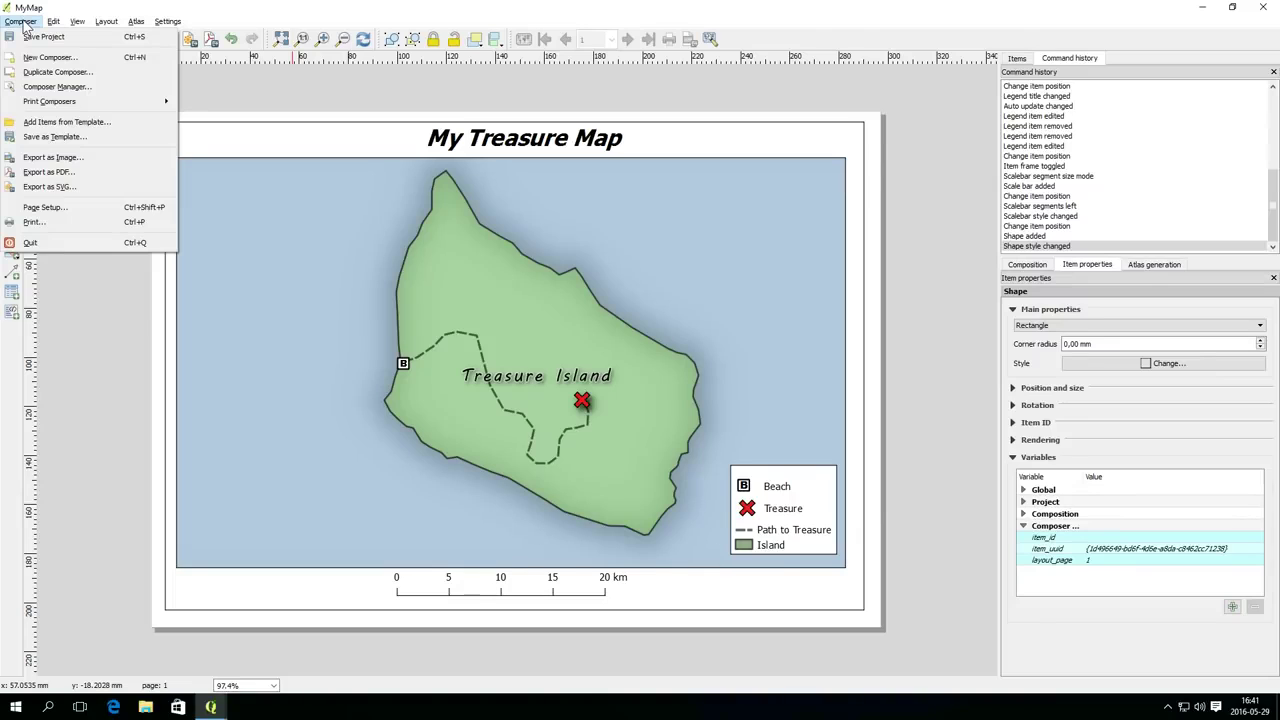
click(85, 333)
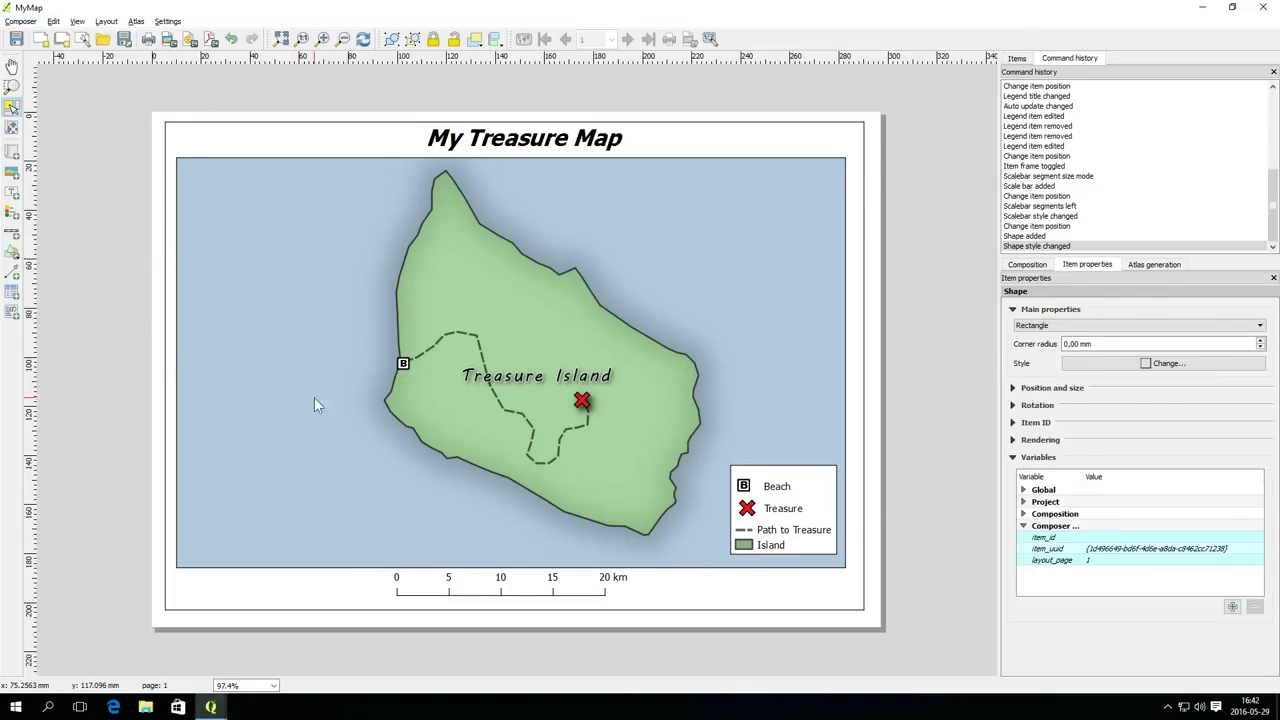
click(69, 401)
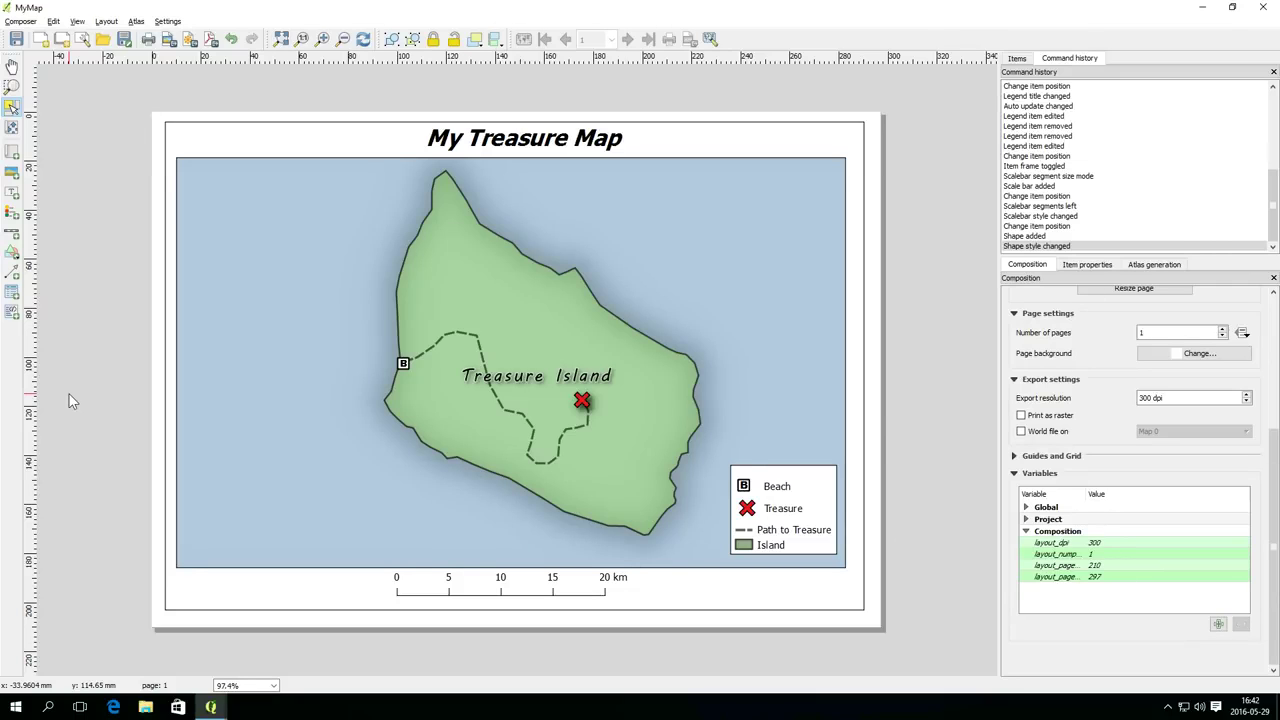
click(1258, 7)
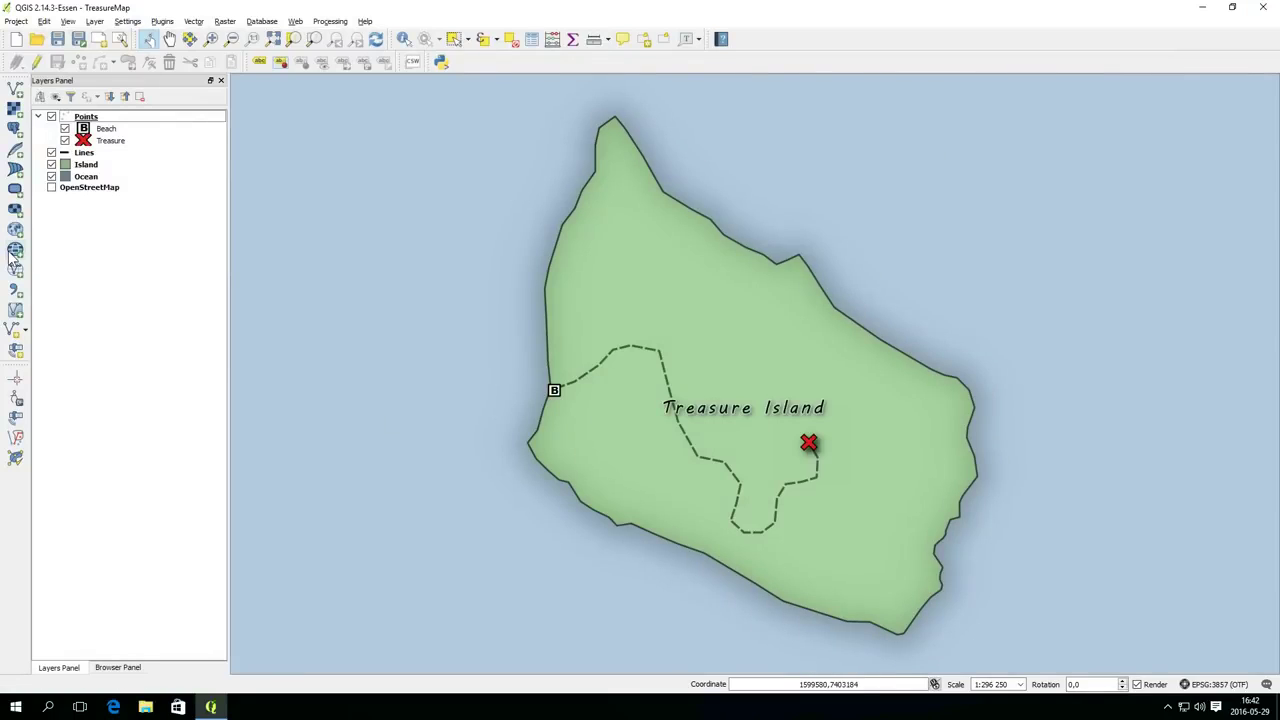